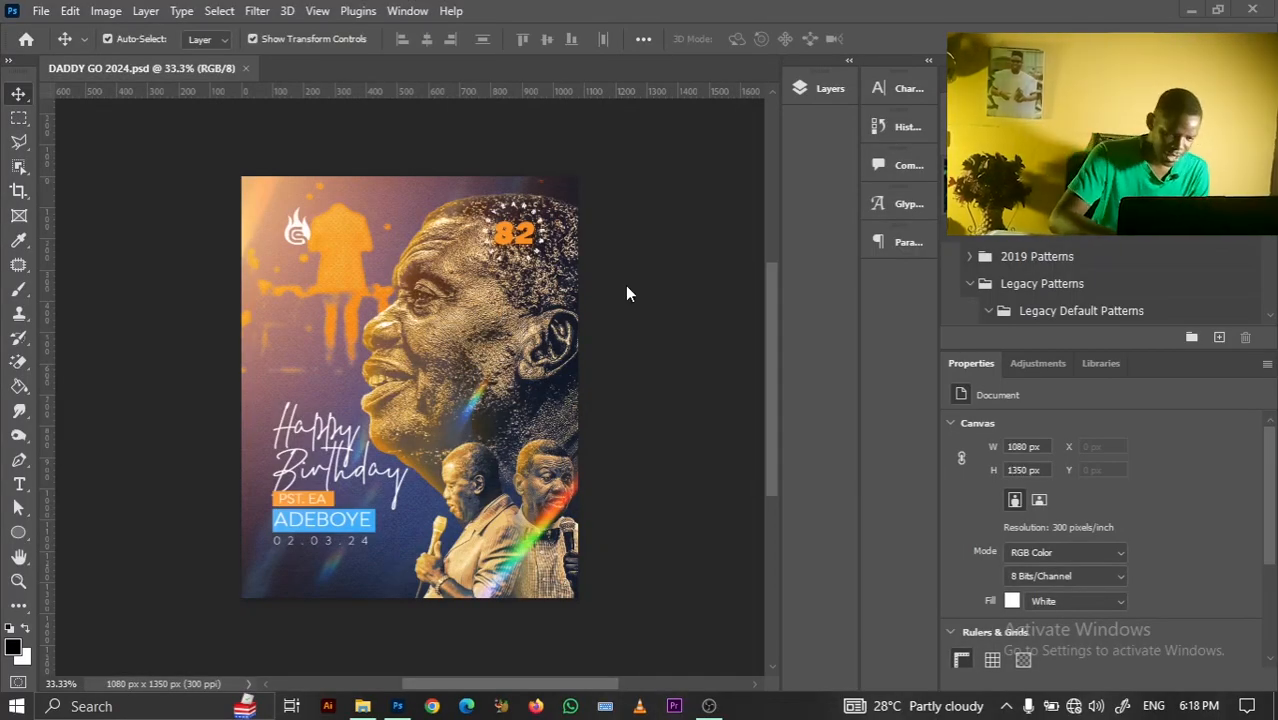
# Create a new 1080 x 1350 px document at 300 ppi
pyautogui.click(27, 40)
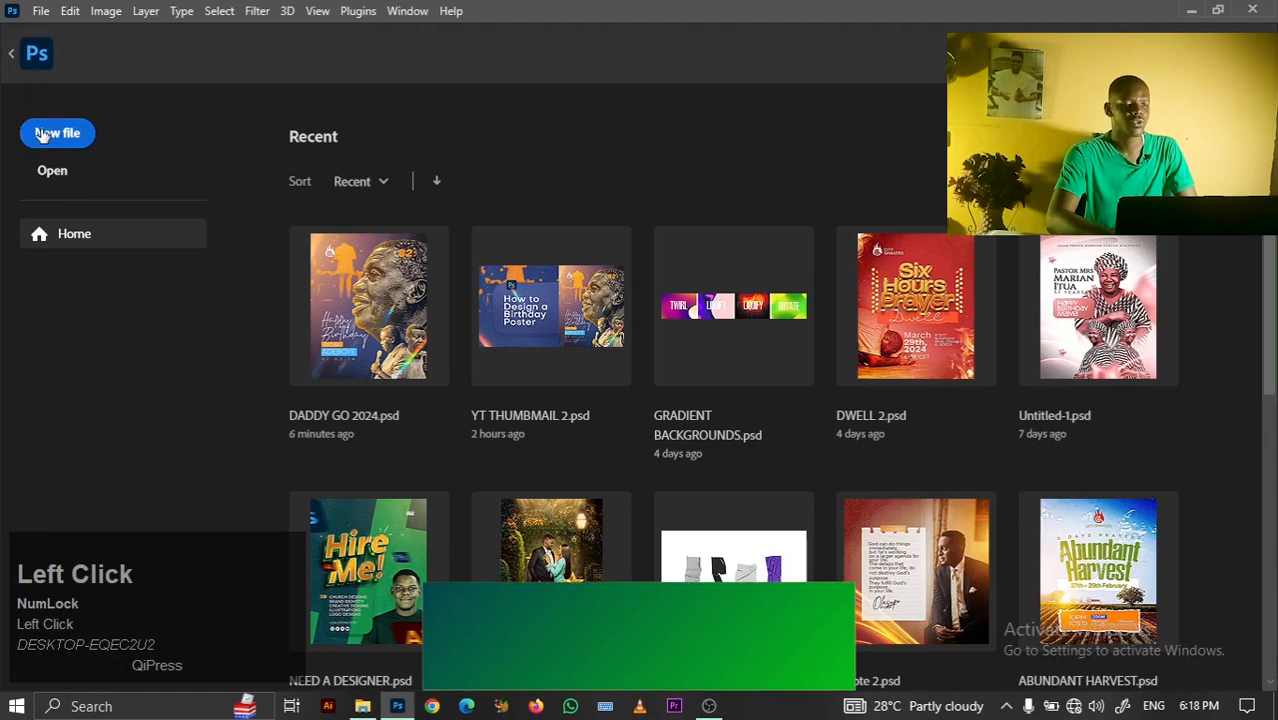
pyautogui.click(42, 135)
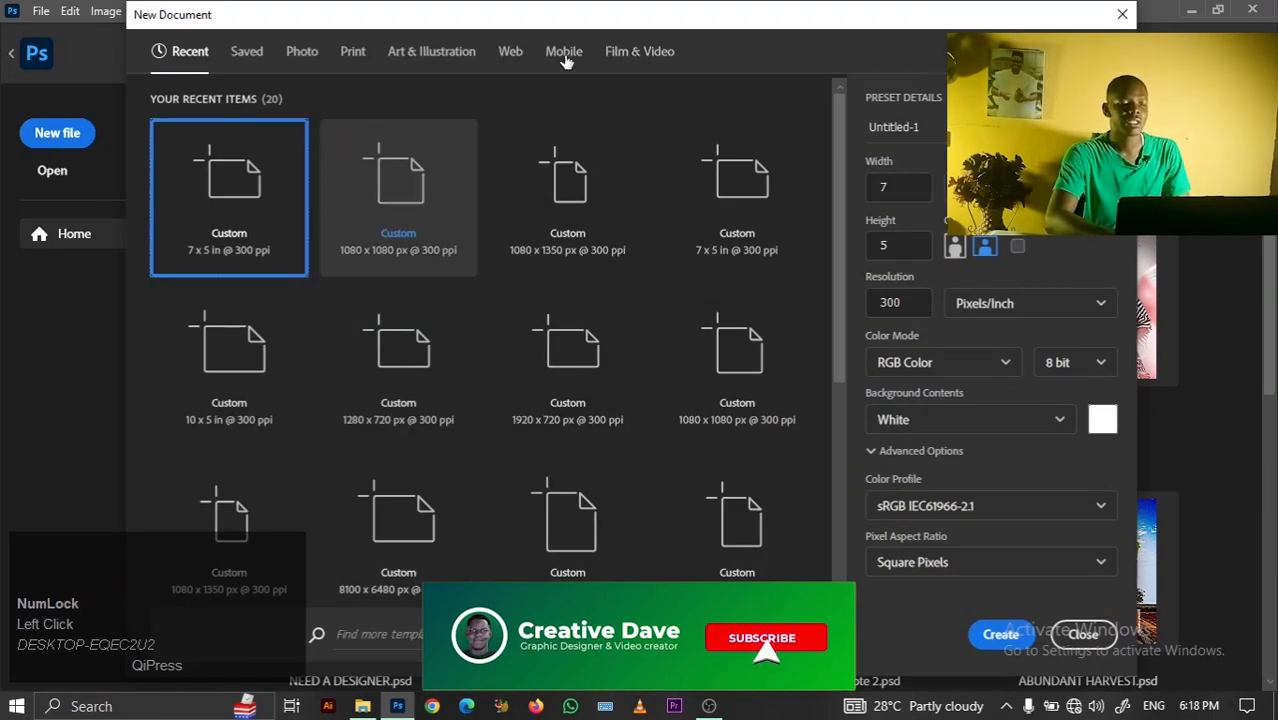
pyautogui.click(615, 248)
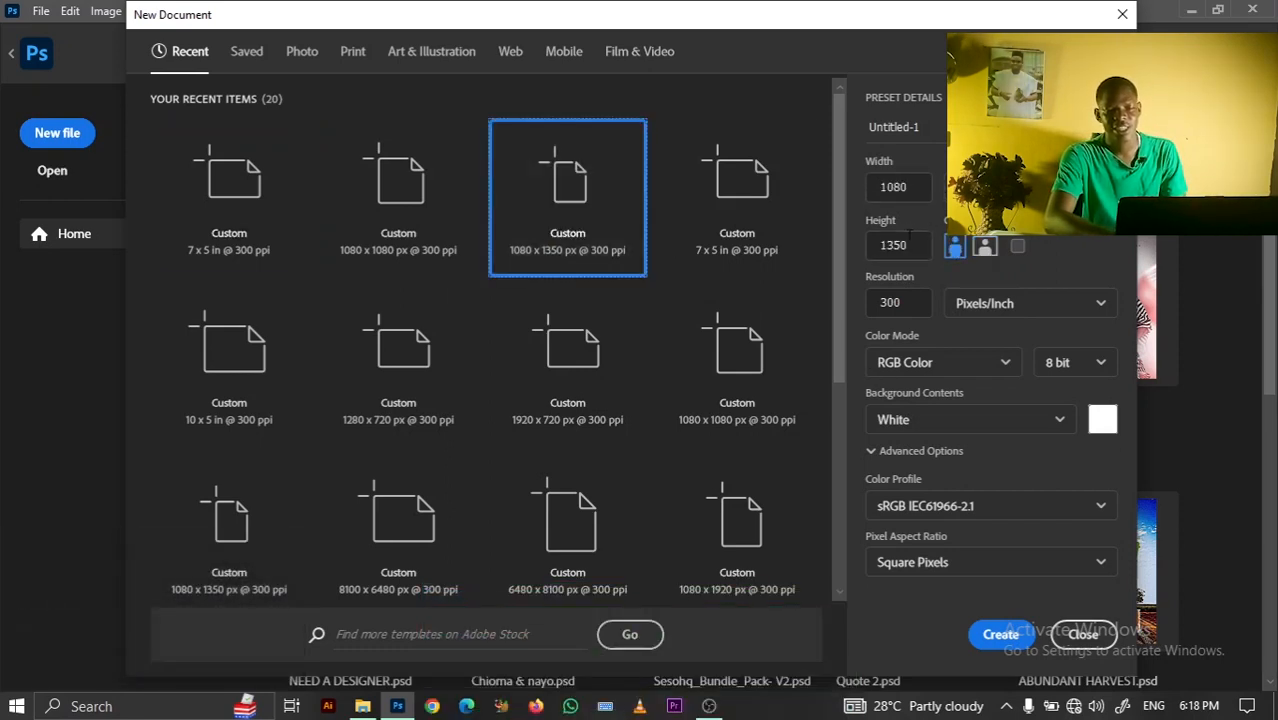
pyautogui.click(1000, 635)
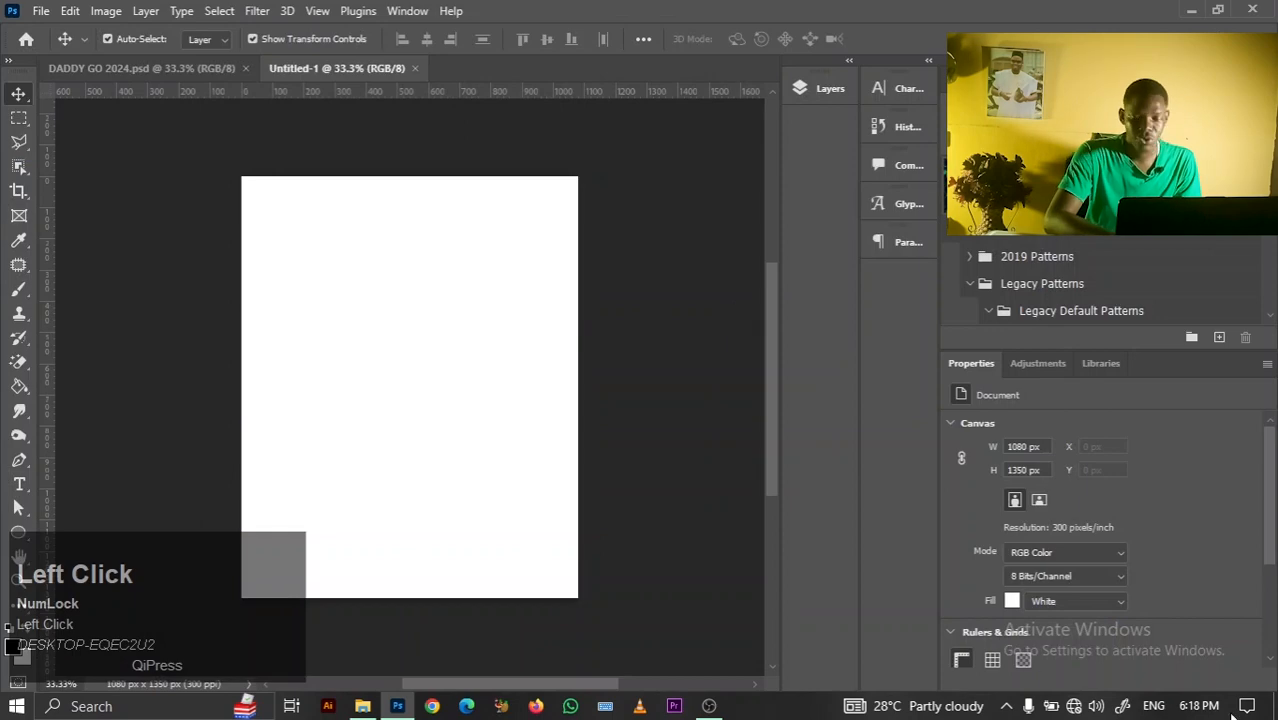
# Place IMG-20230902-WA0008.jpg from the DADDY G.O desktop folder into the document and move it to the canvas's upper part
pyautogui.click(1276, 705)
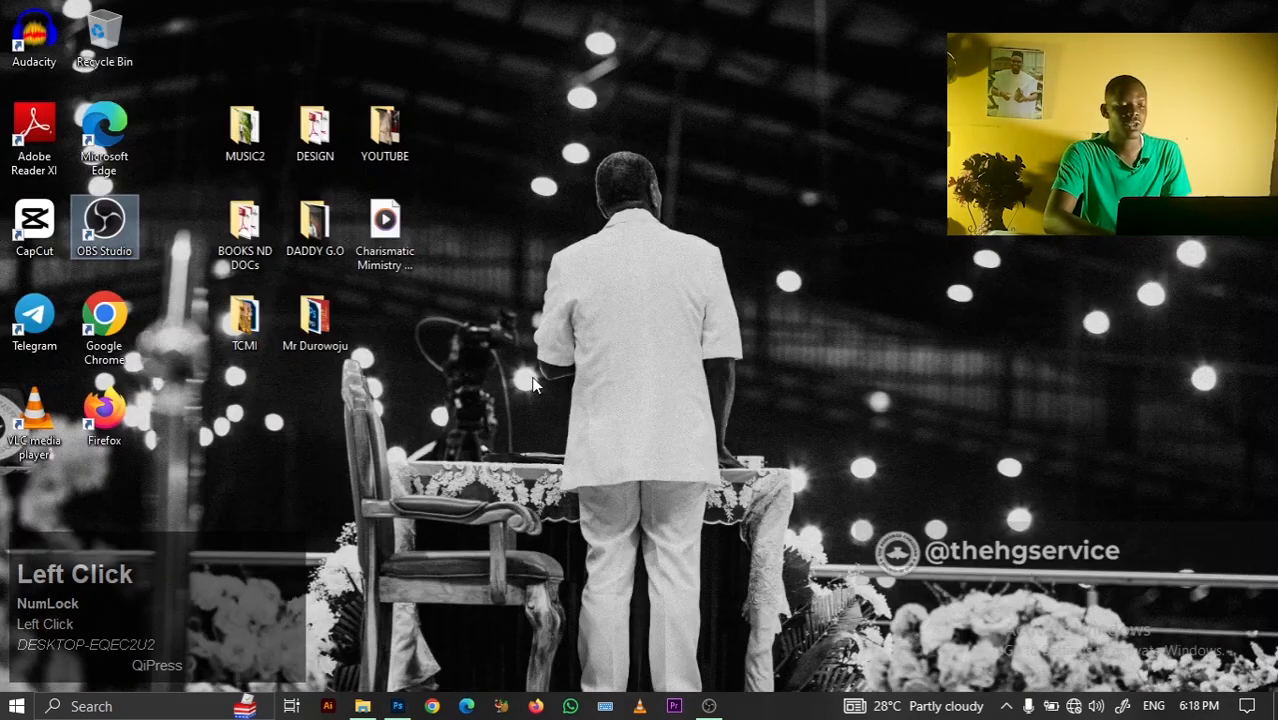
pyautogui.doubleClick(337, 252)
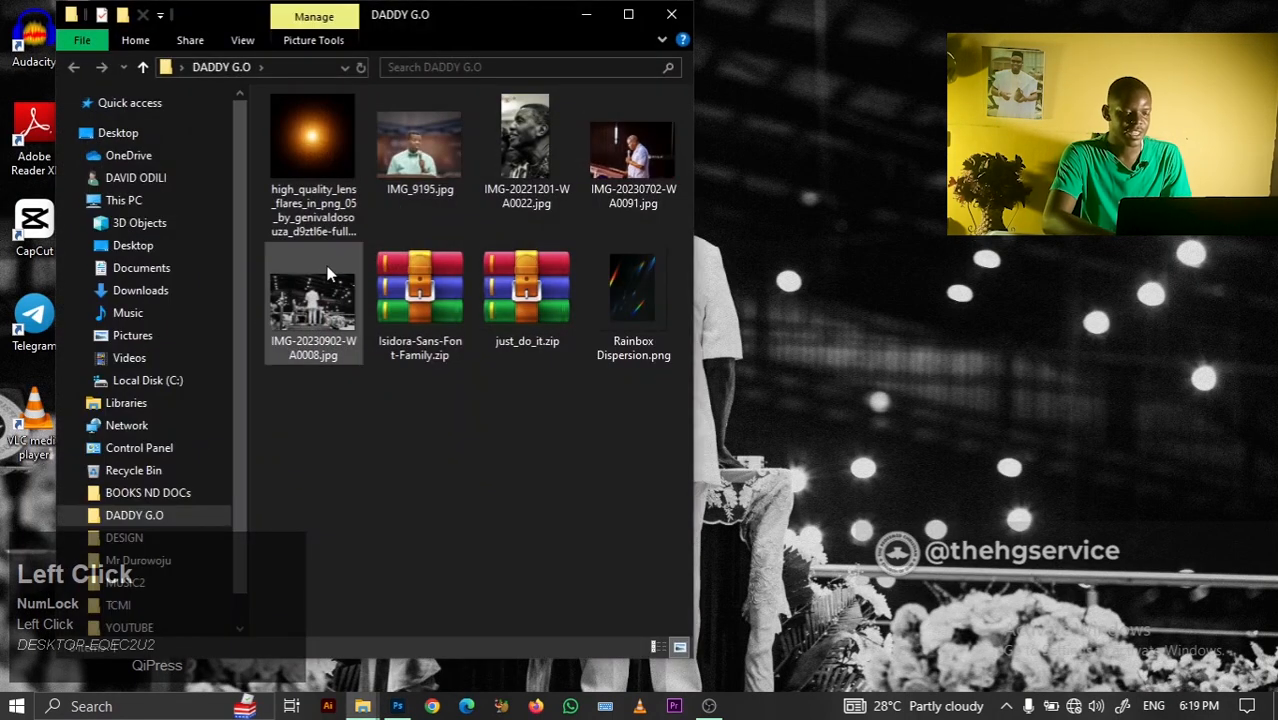
pyautogui.click(328, 298)
pyautogui.moveTo(328, 298); pyautogui.dragTo(430, 273)
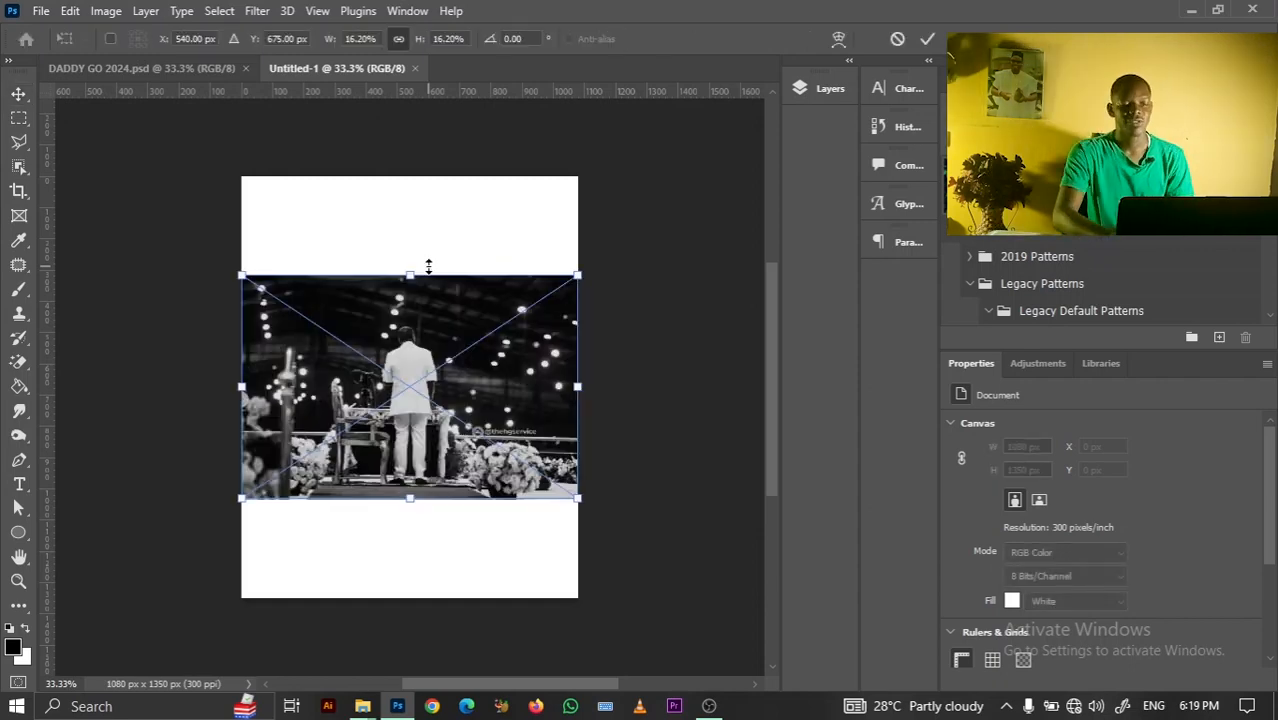
pyautogui.moveTo(450, 393); pyautogui.dragTo(448, 281)
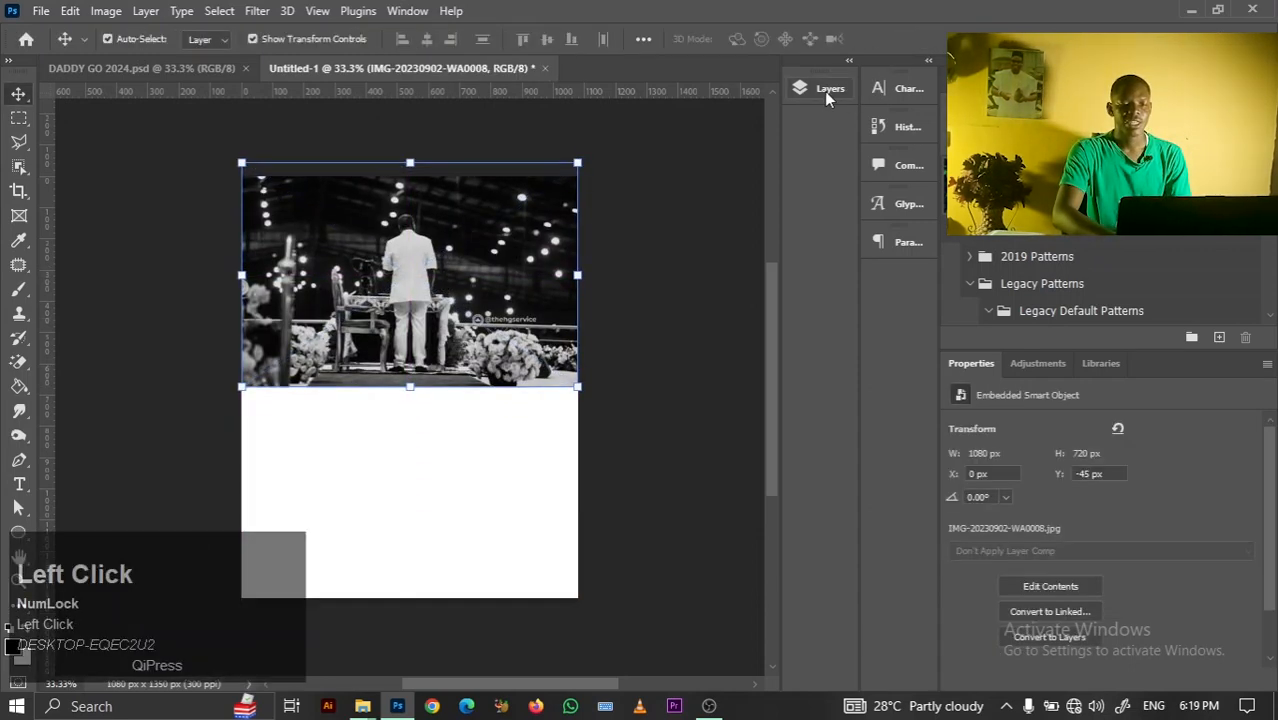
# Reset the current custom workspace and collapse the Character panel so the Layers panel is accessible
pyautogui.click(398, 12)
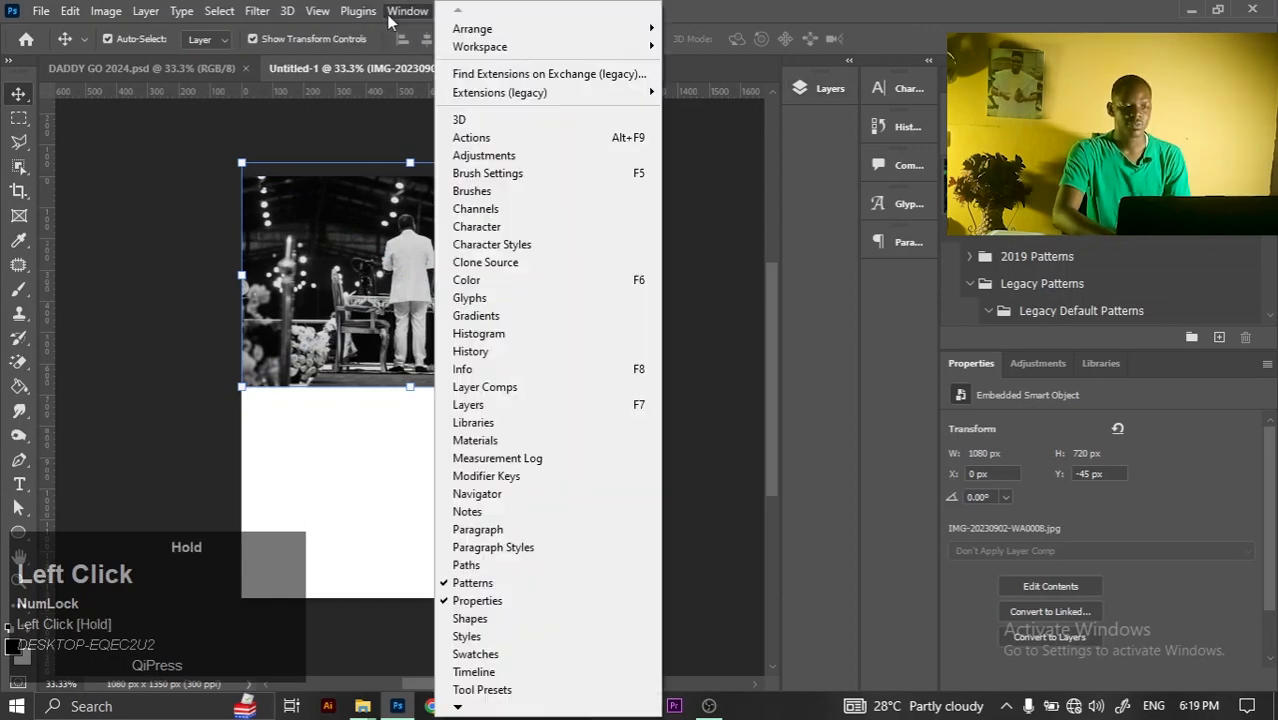
pyautogui.moveTo(551, 48)
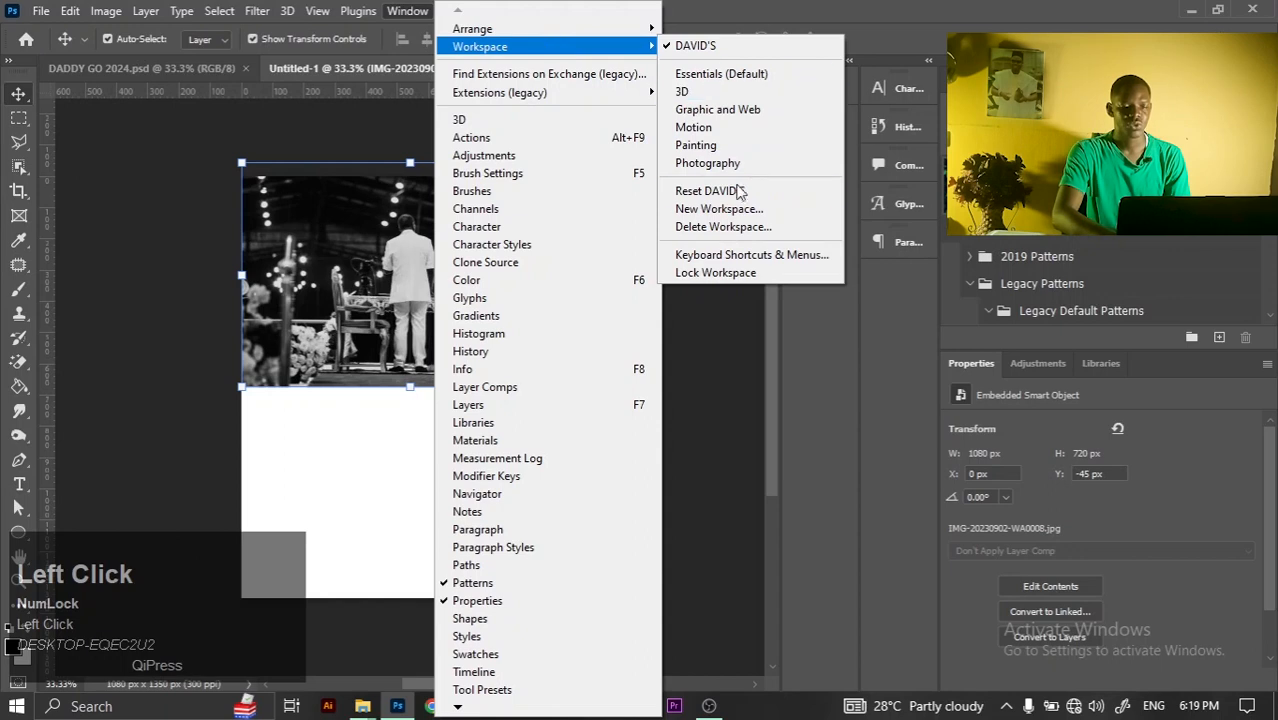
pyautogui.click(706, 192)
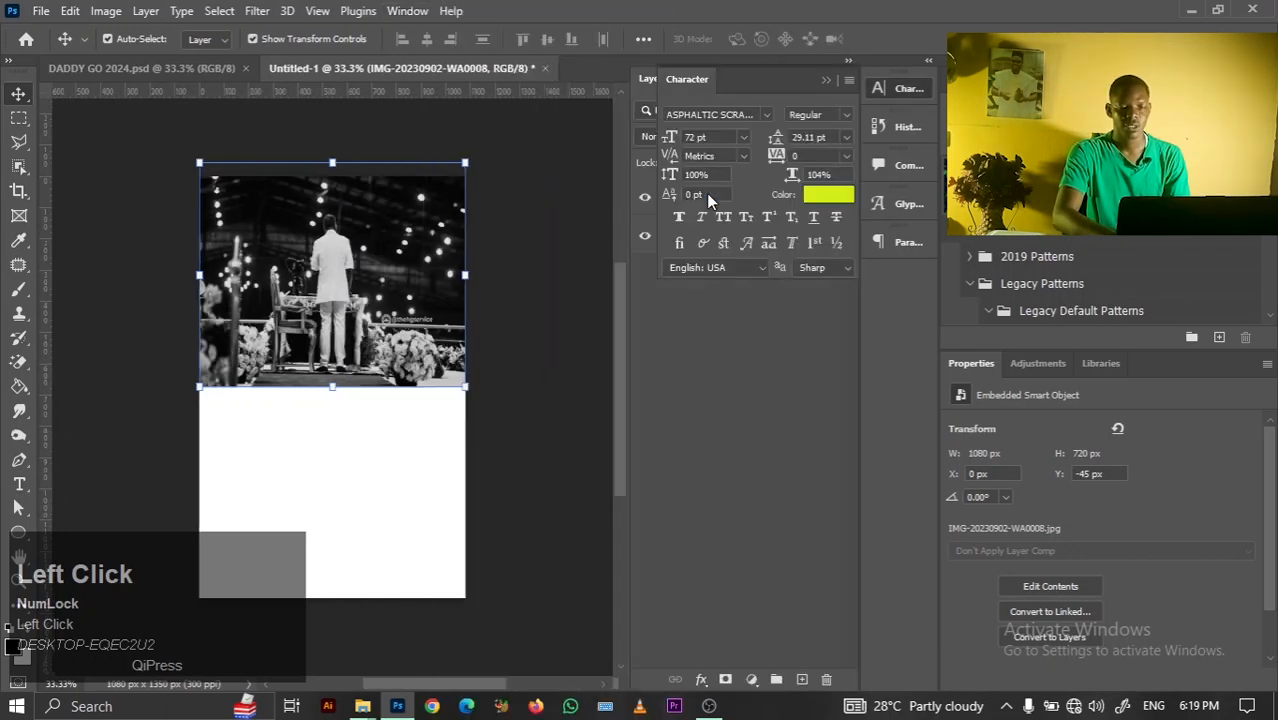
pyautogui.click(826, 80)
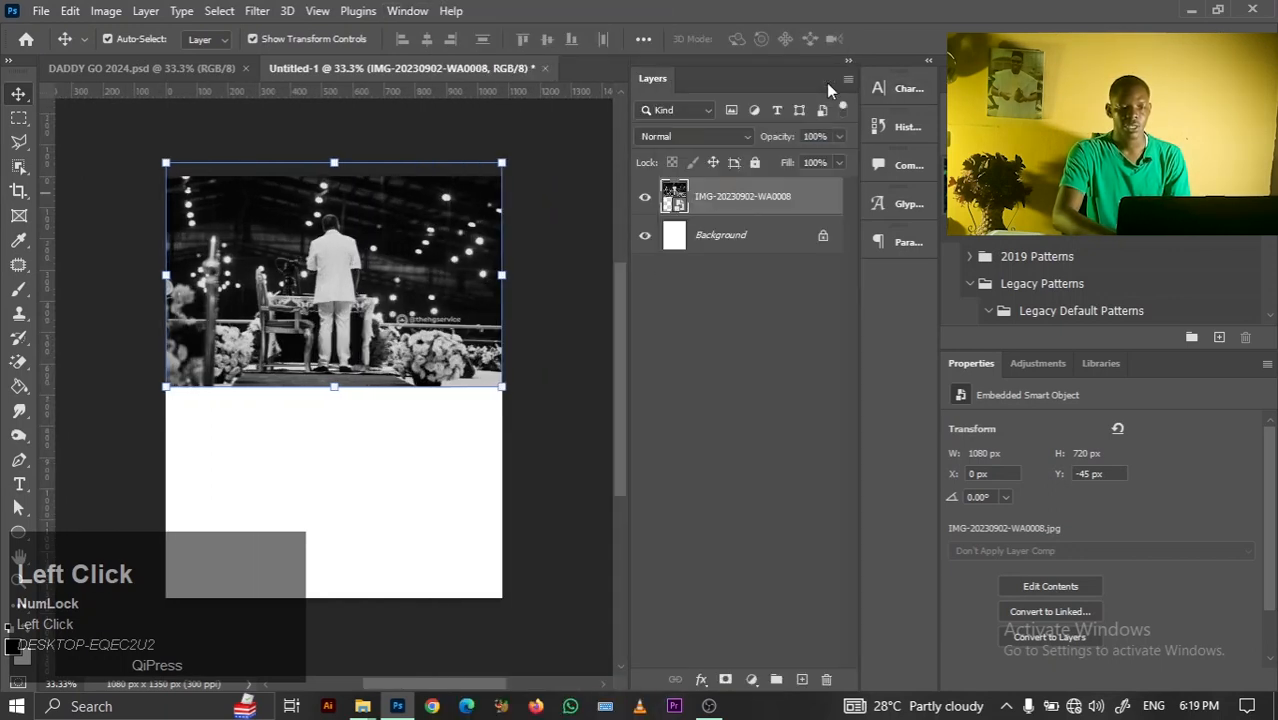
pyautogui.click(595, 182)
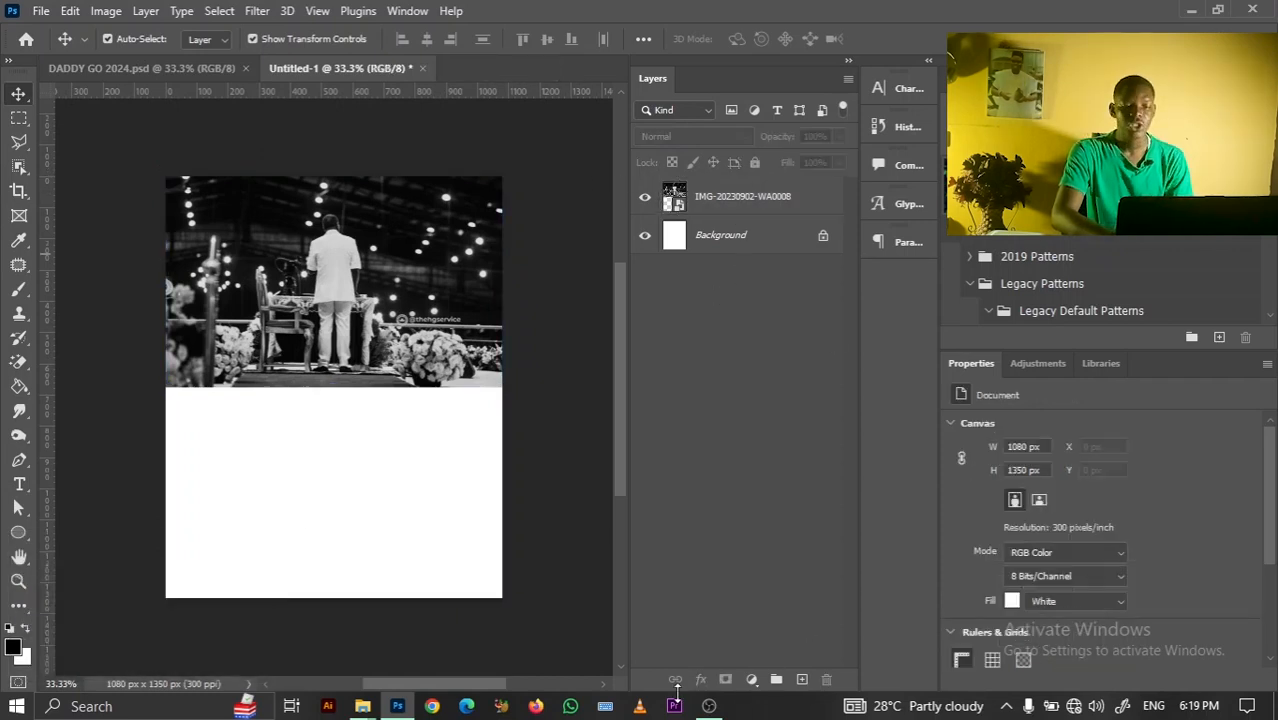
# Add a Solid Color fill layer with colour 23366e and place it below the photo layer
pyautogui.click(750, 681)
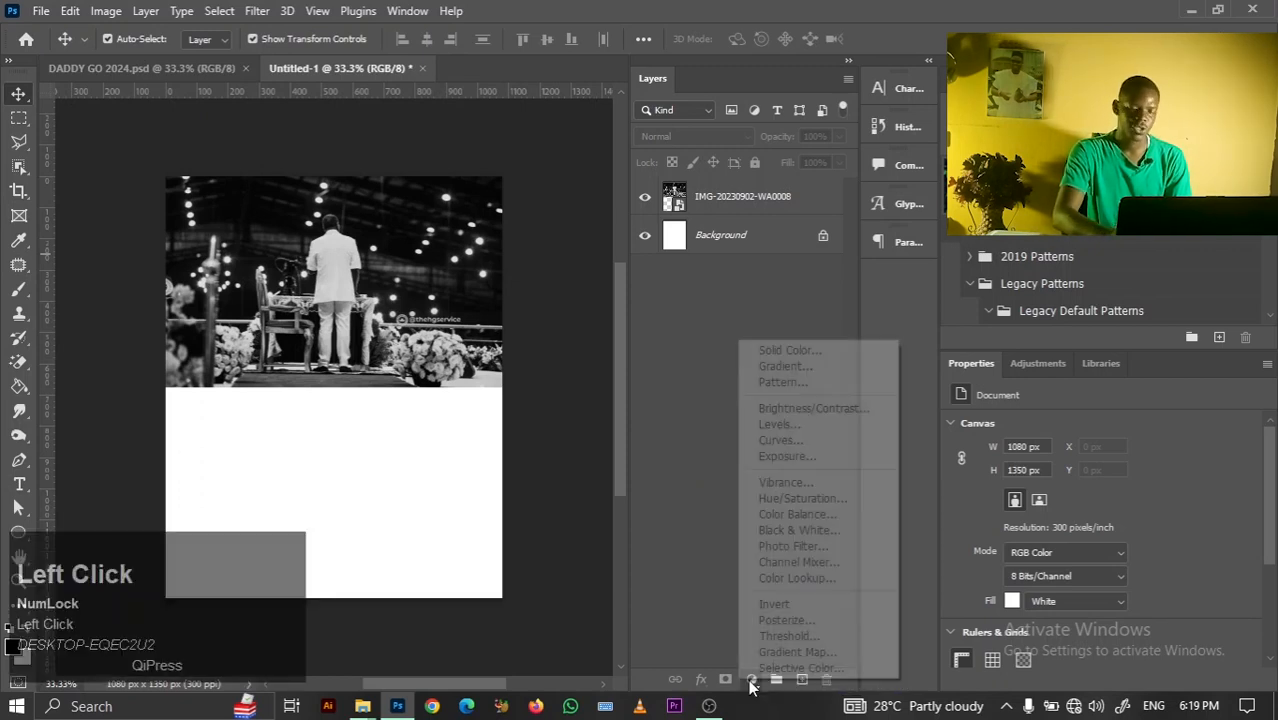
pyautogui.click(781, 351)
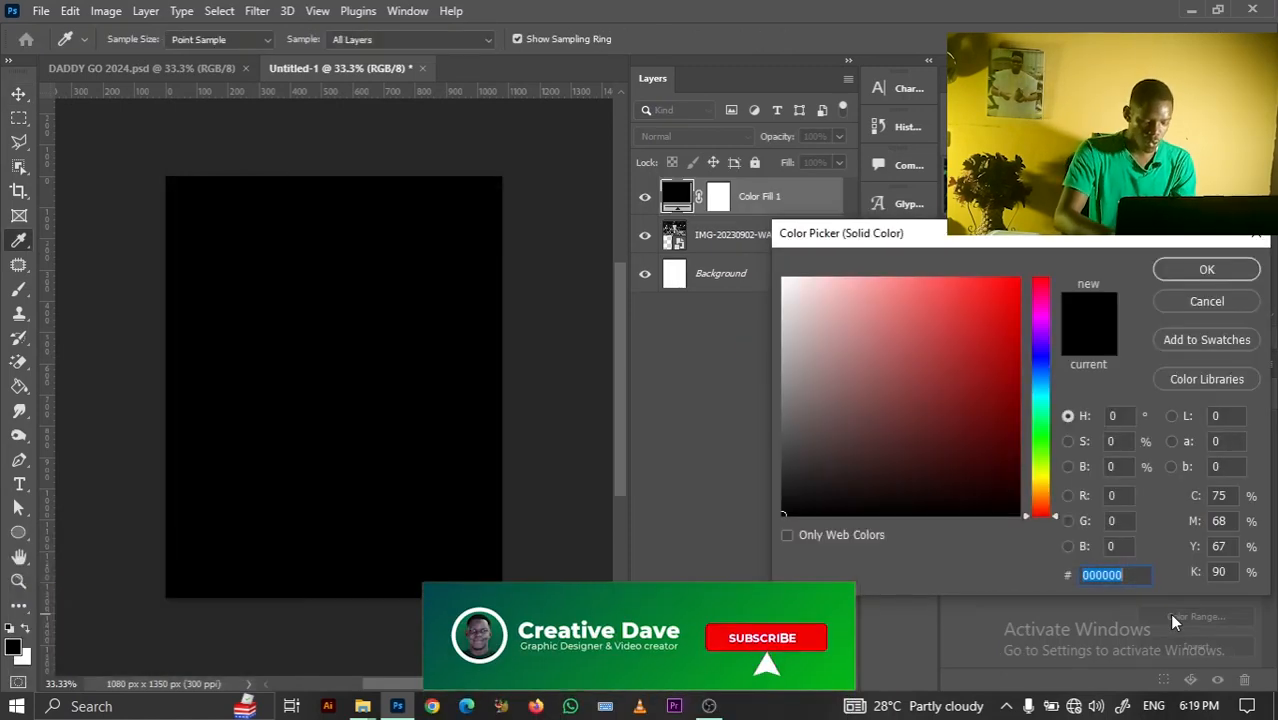
pyautogui.write('233')
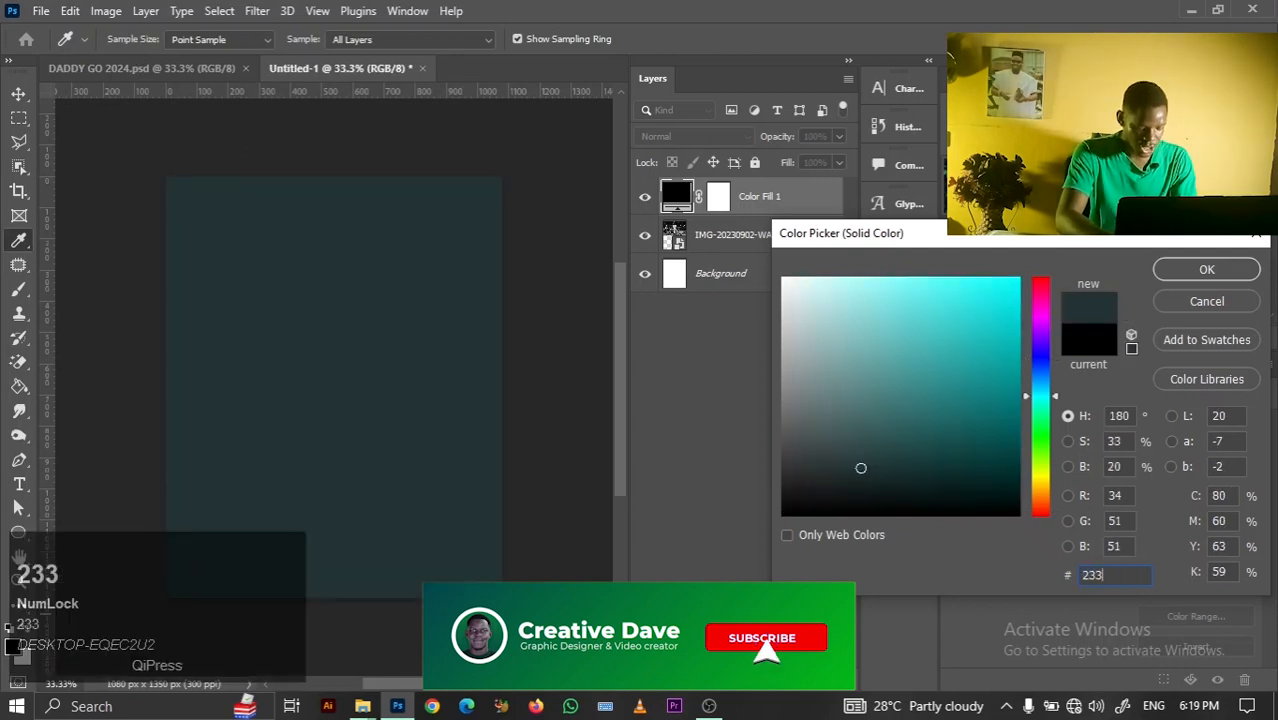
pyautogui.write('66')
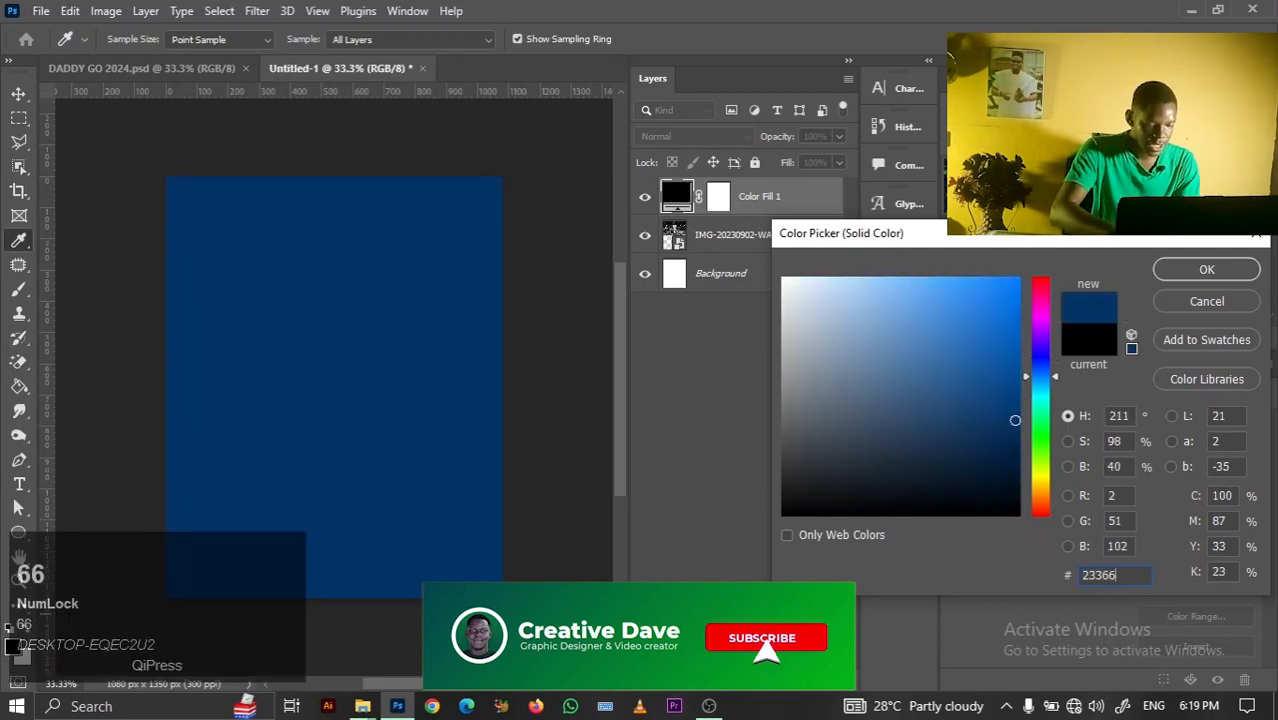
pyautogui.write('e')
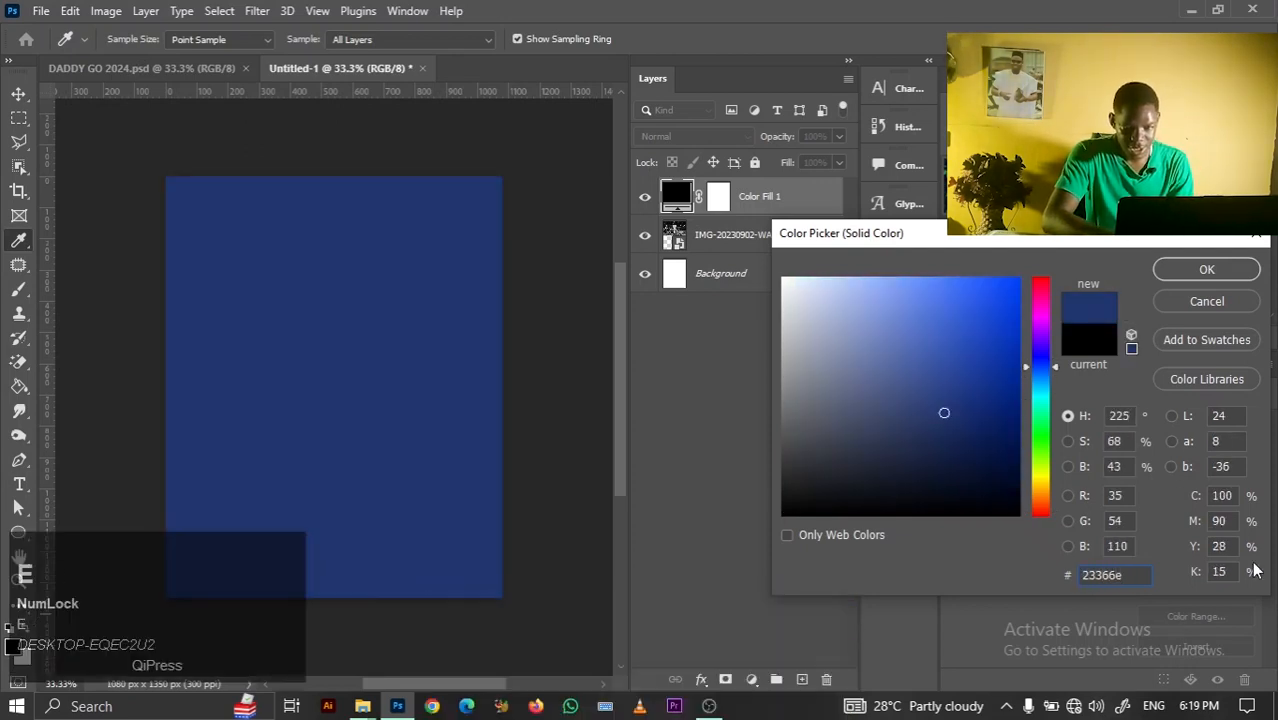
pyautogui.click(1200, 269)
pyautogui.moveTo(760, 196); pyautogui.dragTo(781, 264)
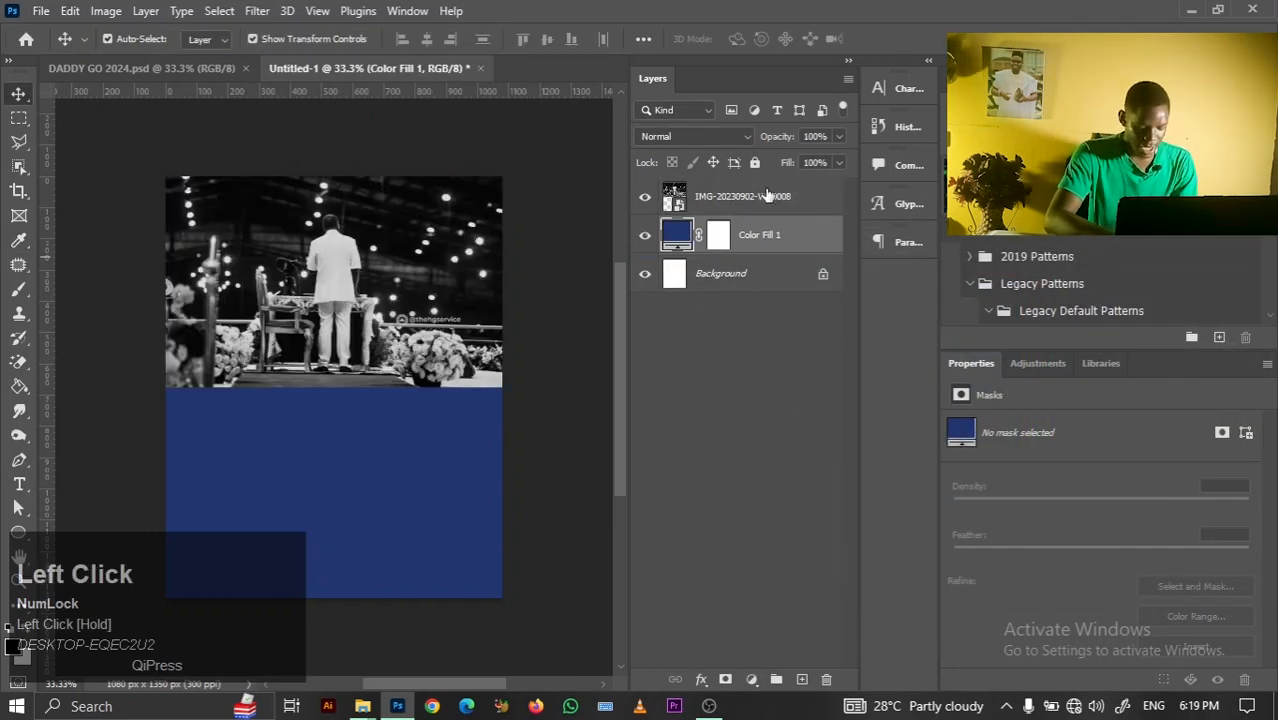
# Set the photo layer's blend mode to Overlay and its opacity to 64%
pyautogui.click(767, 195)
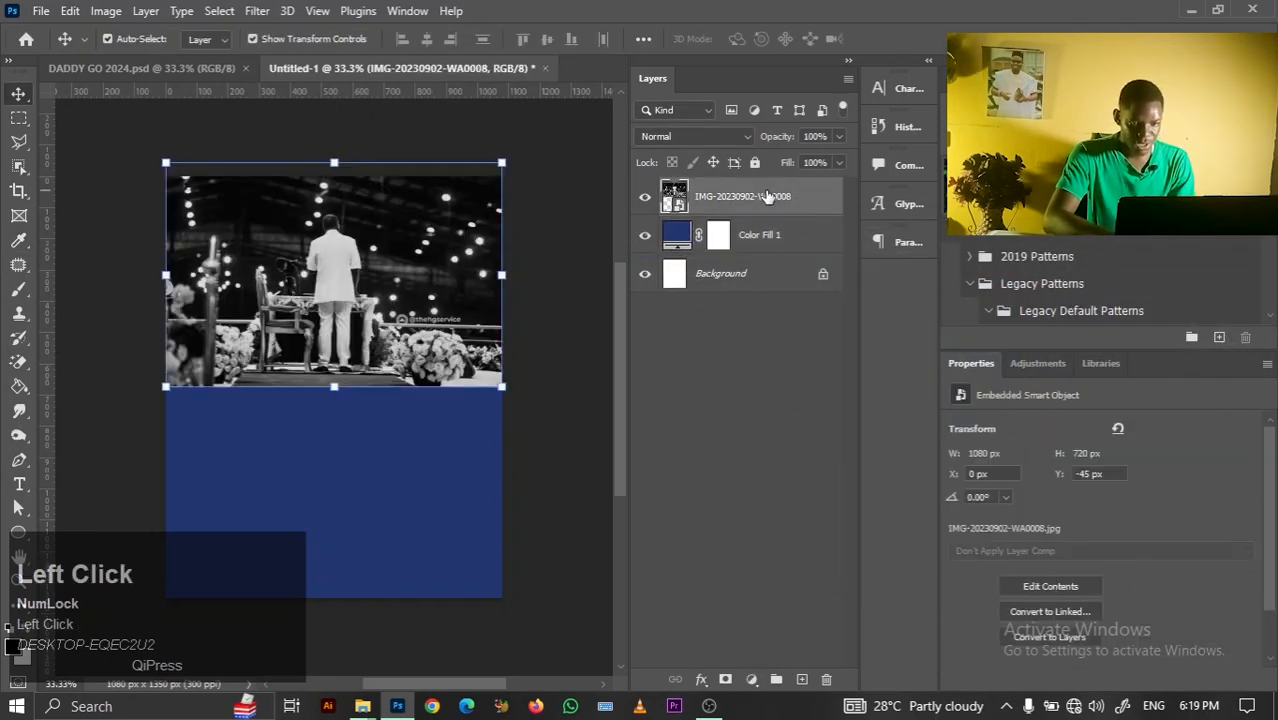
pyautogui.click(673, 138)
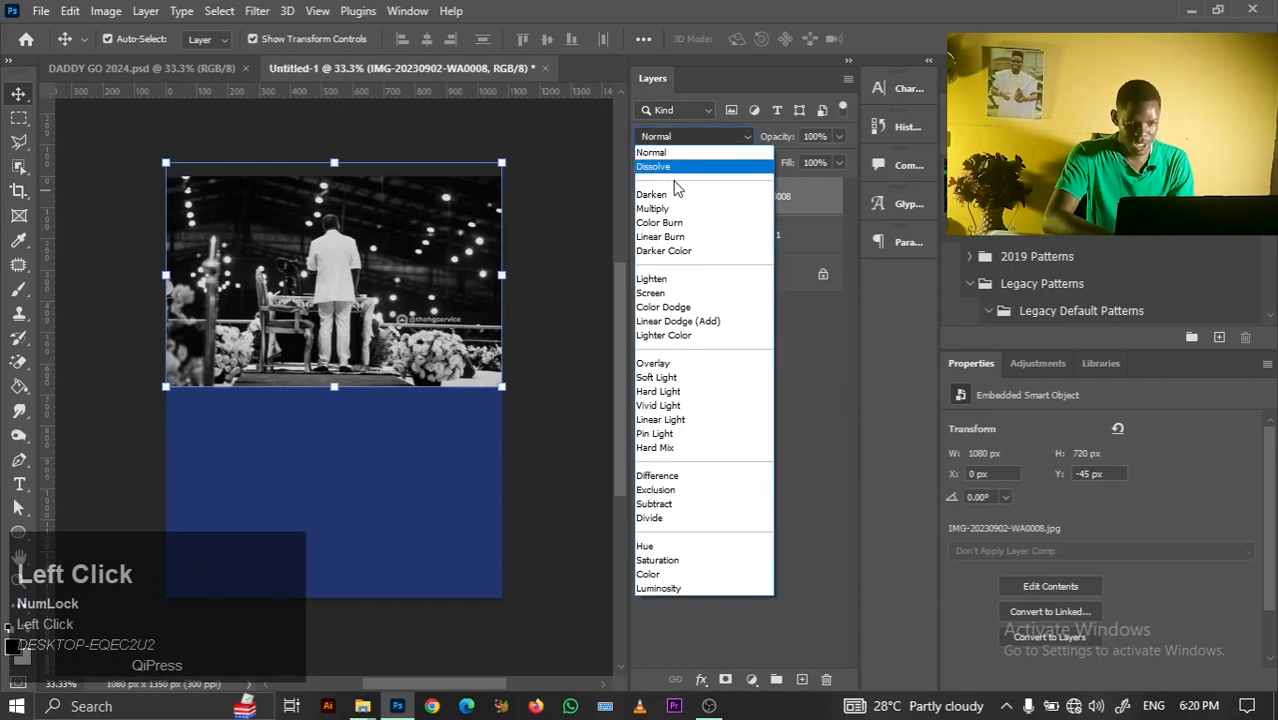
pyautogui.click(680, 366)
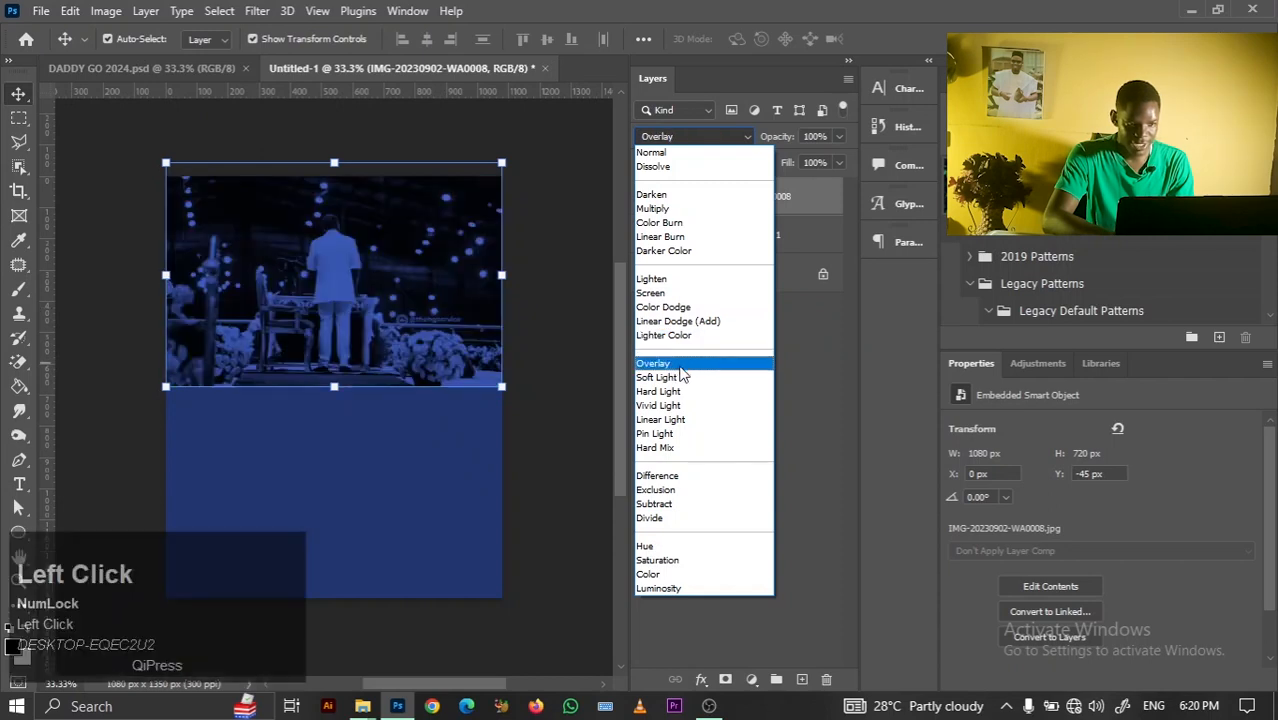
pyautogui.click(563, 173)
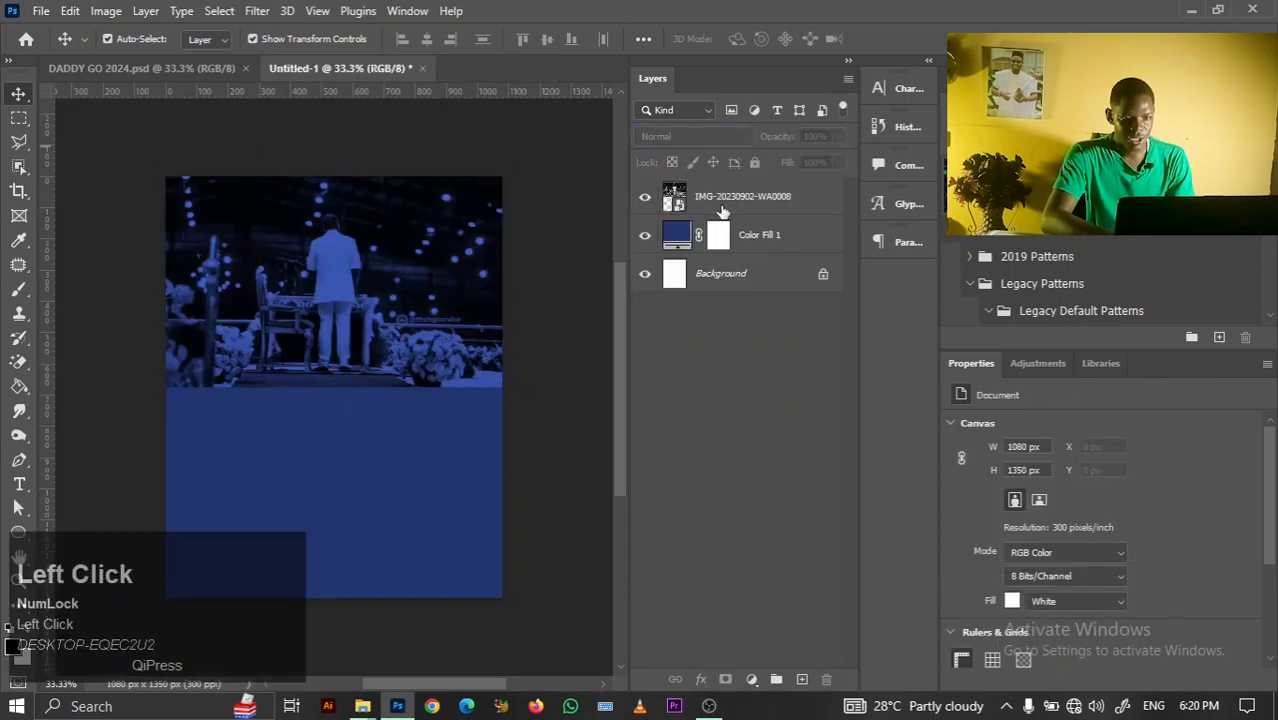
pyautogui.click(723, 208)
pyautogui.click(797, 157)
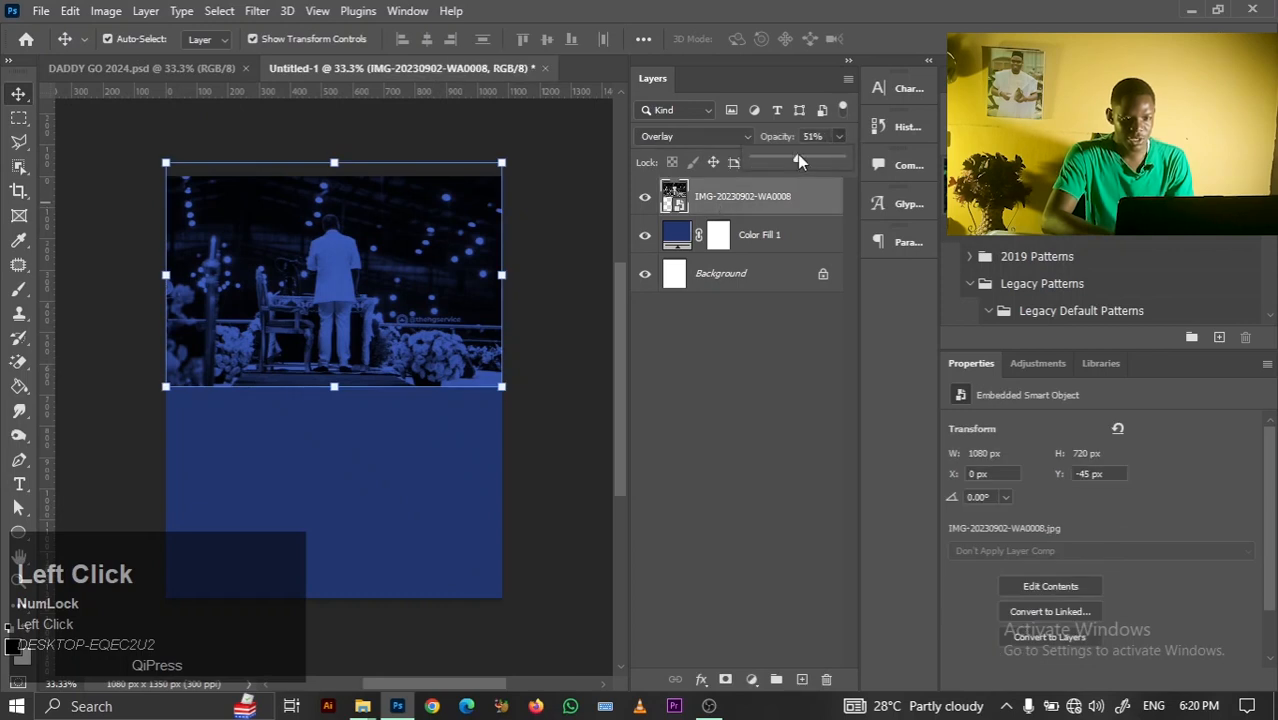
# Enlarge the photo to about 1225 x 816 px and shift it left, partly beyond the canvas edge, to about X -279 px
pyautogui.moveTo(482, 244); pyautogui.dragTo(393, 248)
pyautogui.moveTo(434, 389); pyautogui.dragTo(499, 408)
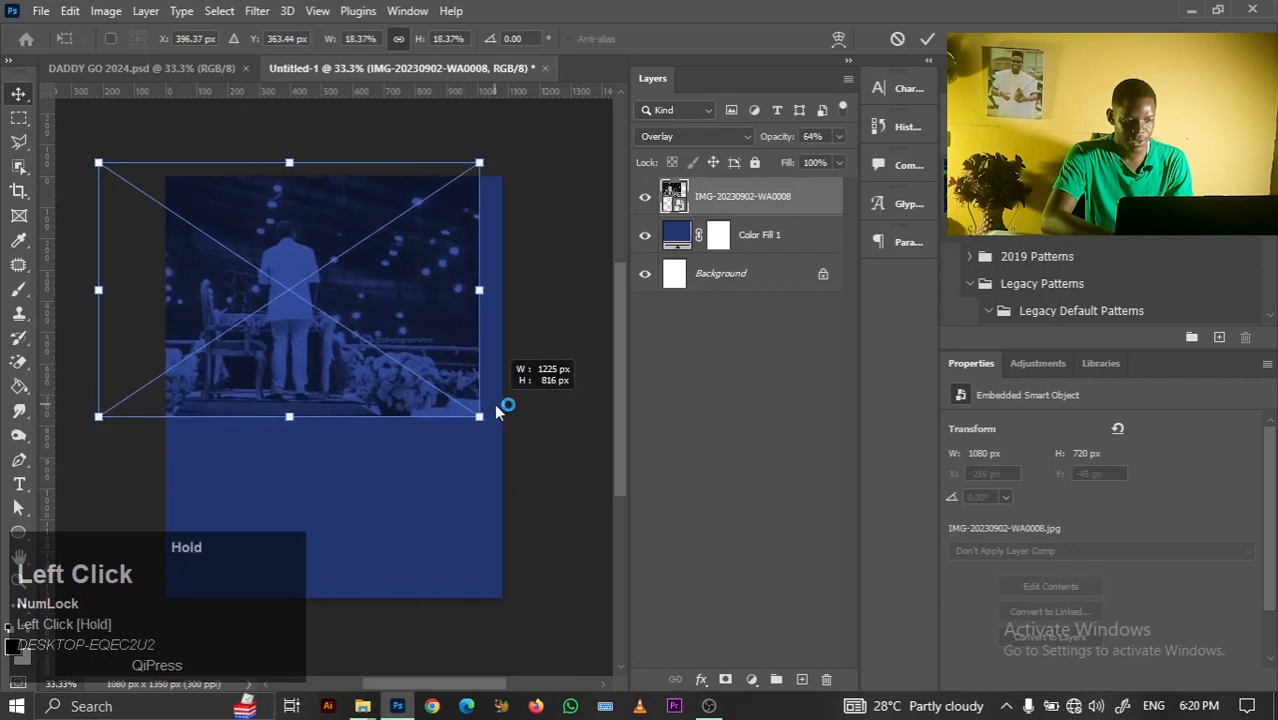
pyautogui.moveTo(371, 331); pyautogui.dragTo(350, 331)
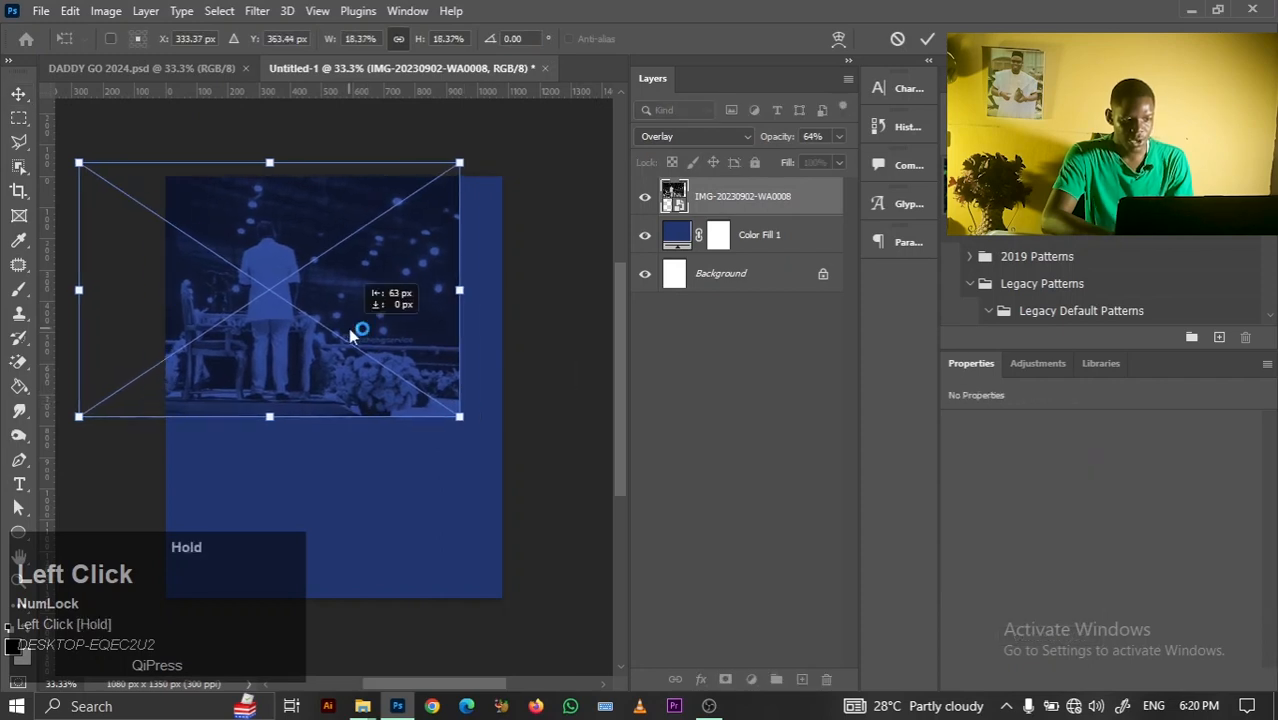
pyautogui.click(928, 42)
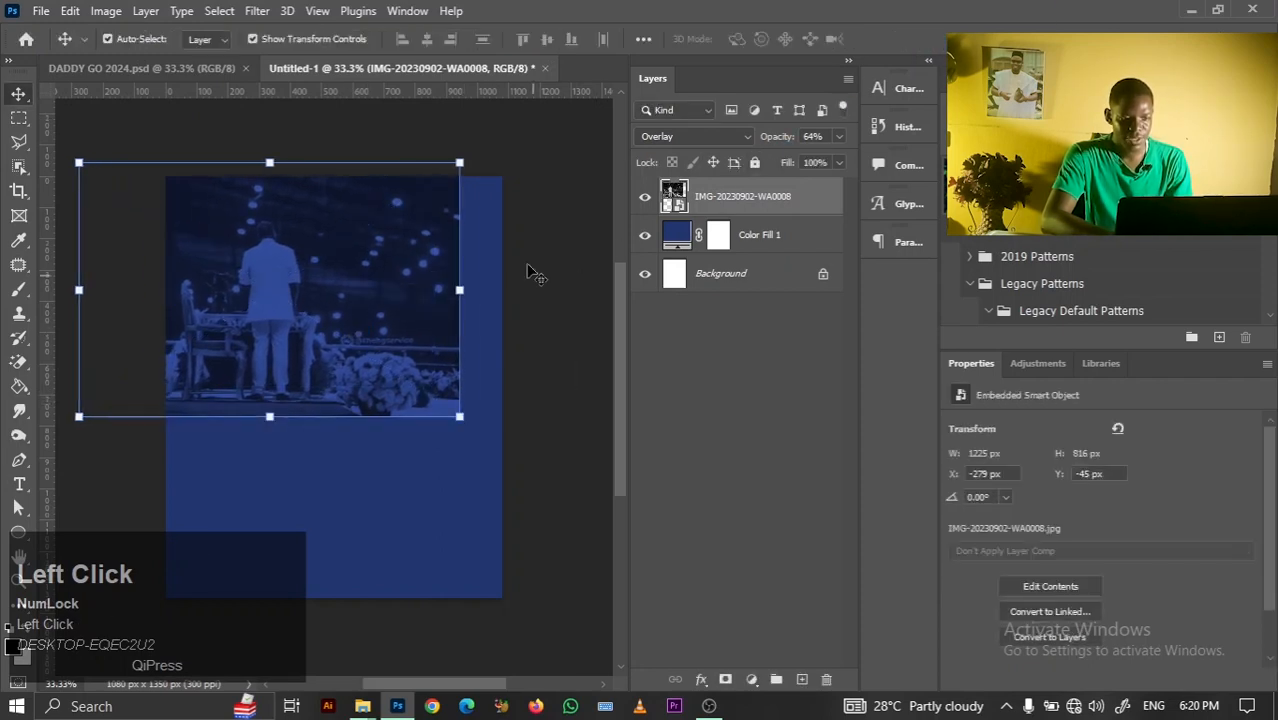
pyautogui.click(514, 209)
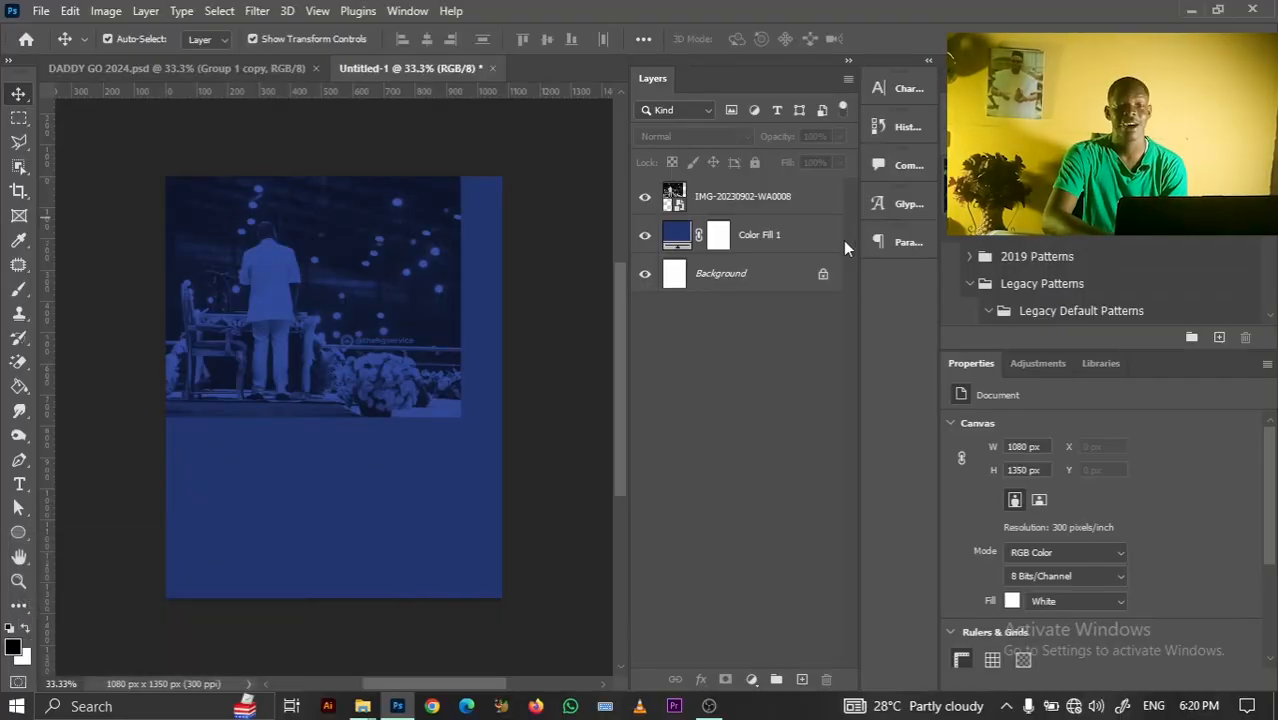
# Change the photo layer's blend mode to Lighten and set its opacity to 74%
pyautogui.click(786, 211)
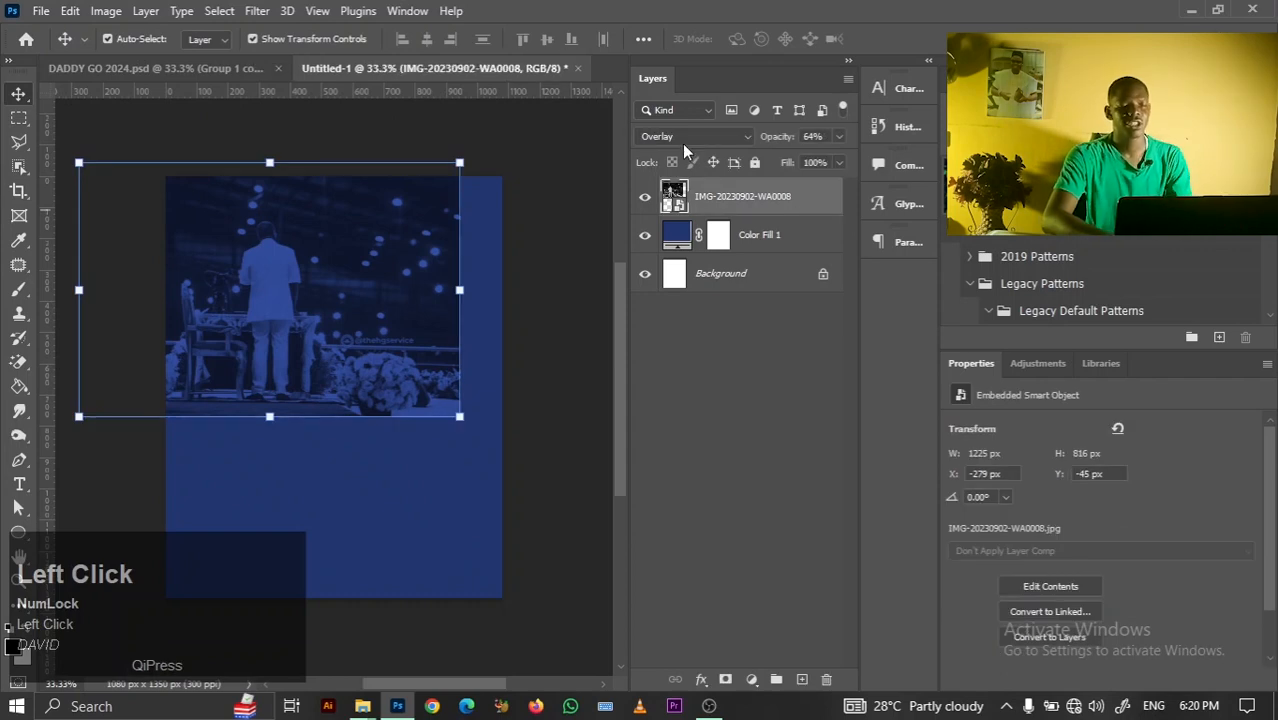
pyautogui.click(684, 138)
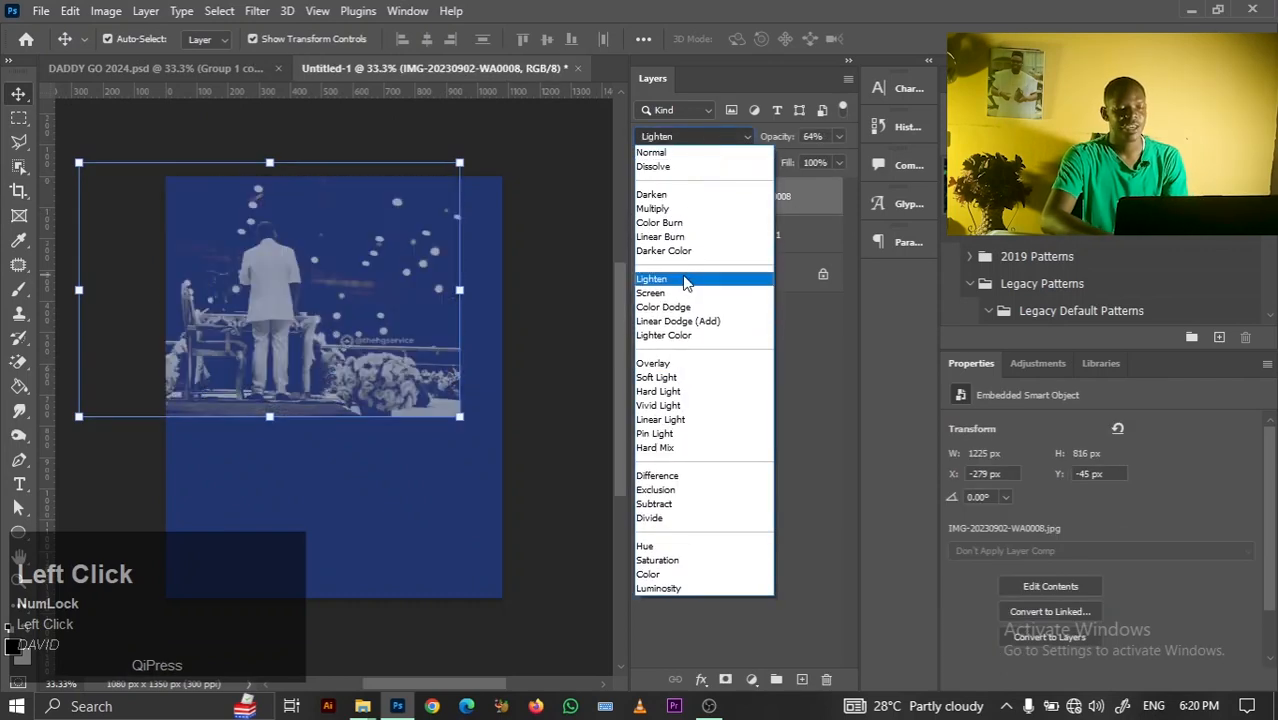
pyautogui.click(685, 280)
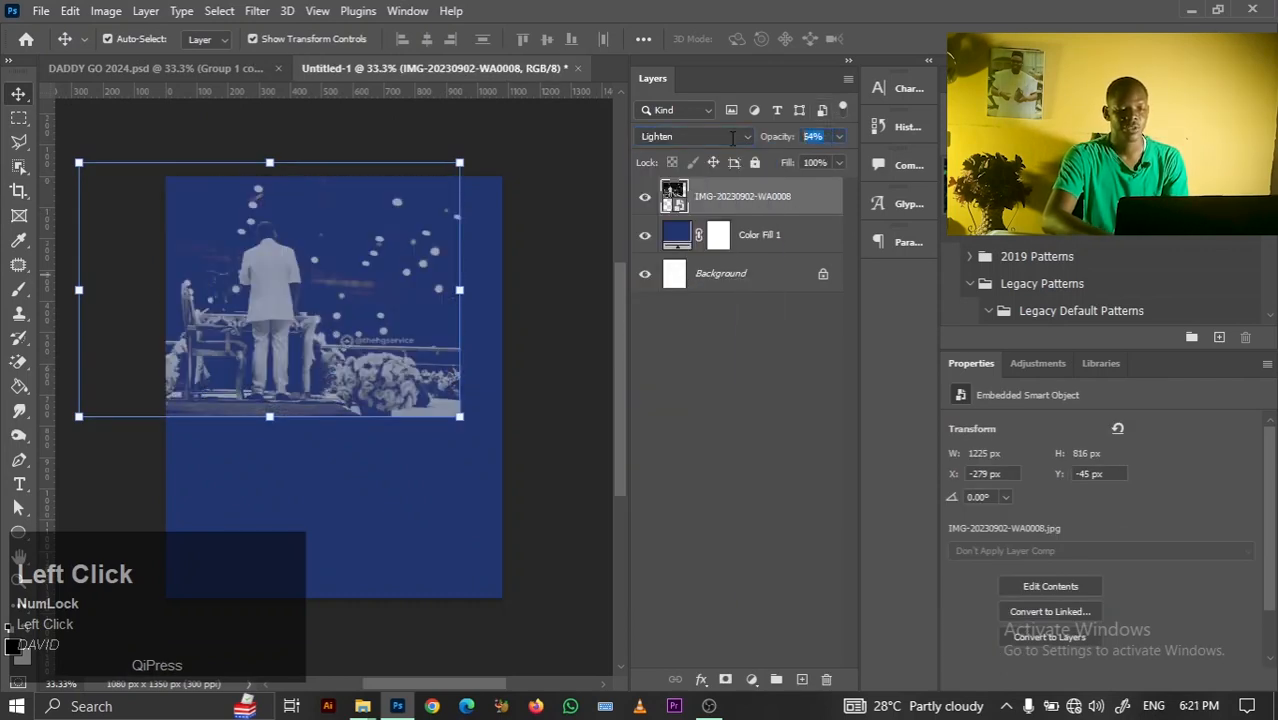
pyautogui.press('BackSpace')
pyautogui.write('74')
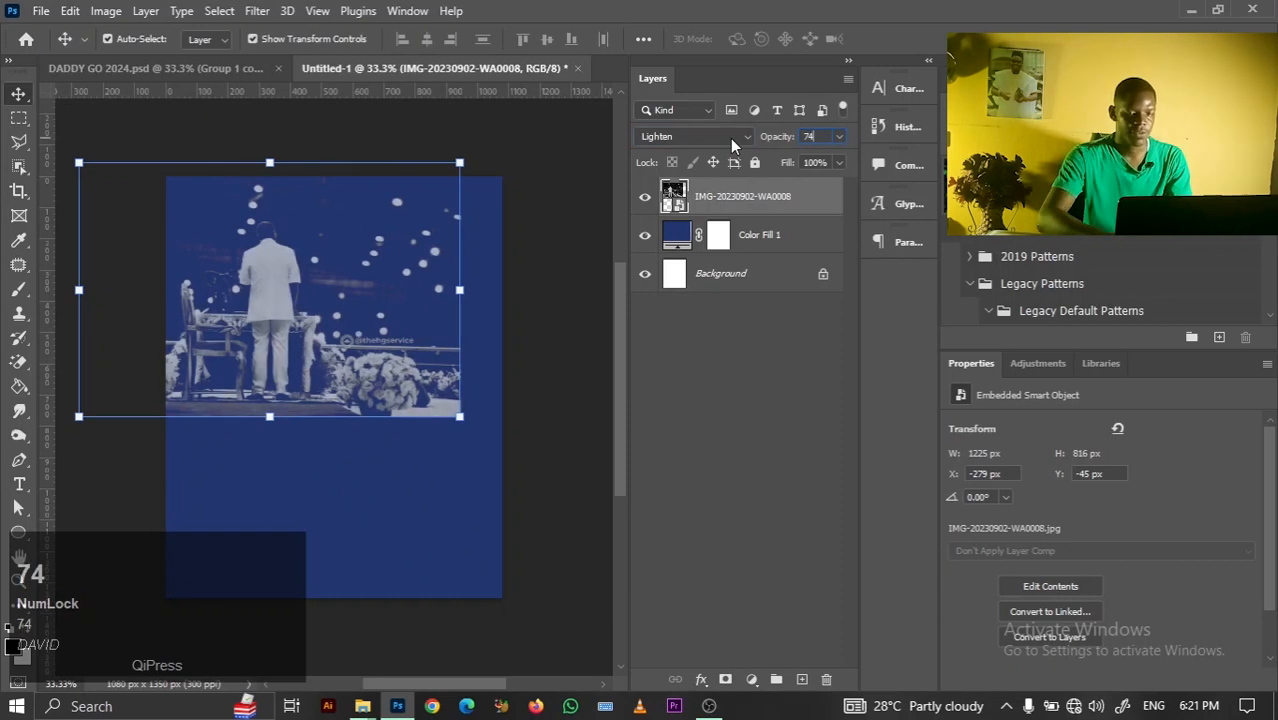
pyautogui.click(580, 150)
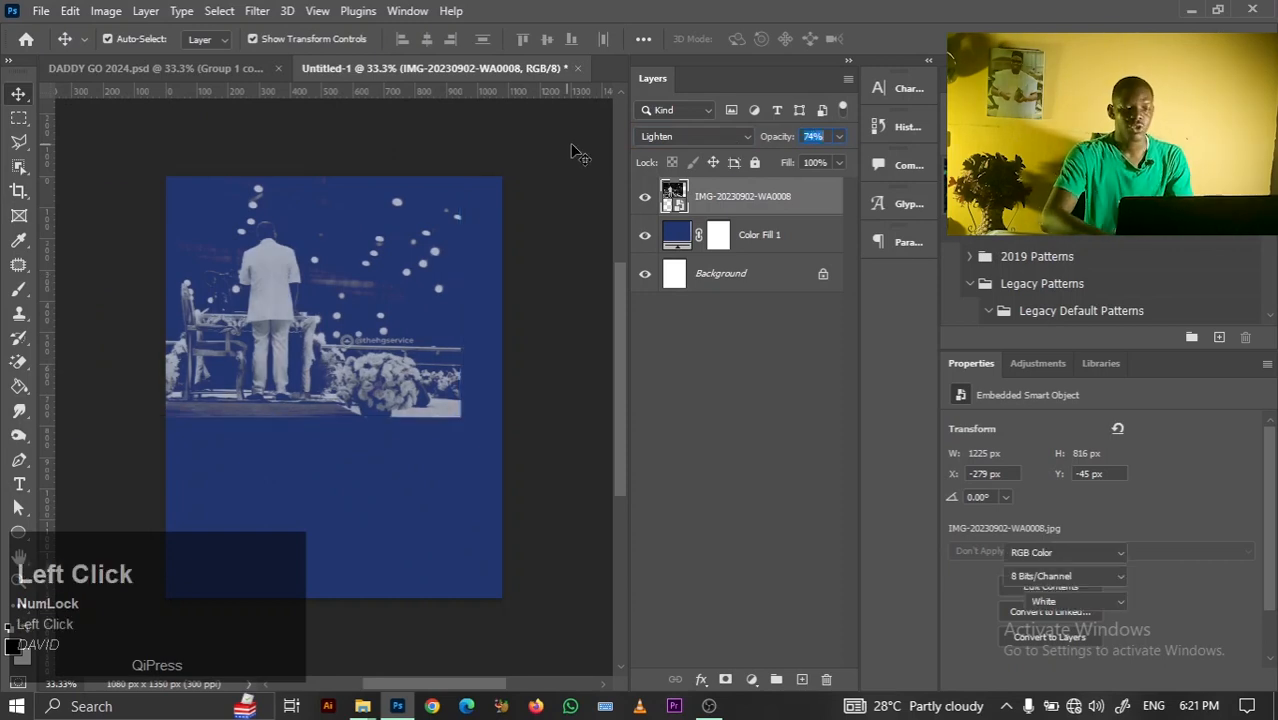
# Add a Solid Color fill layer with colour 030e2f above the photo layer
pyautogui.click(786, 202)
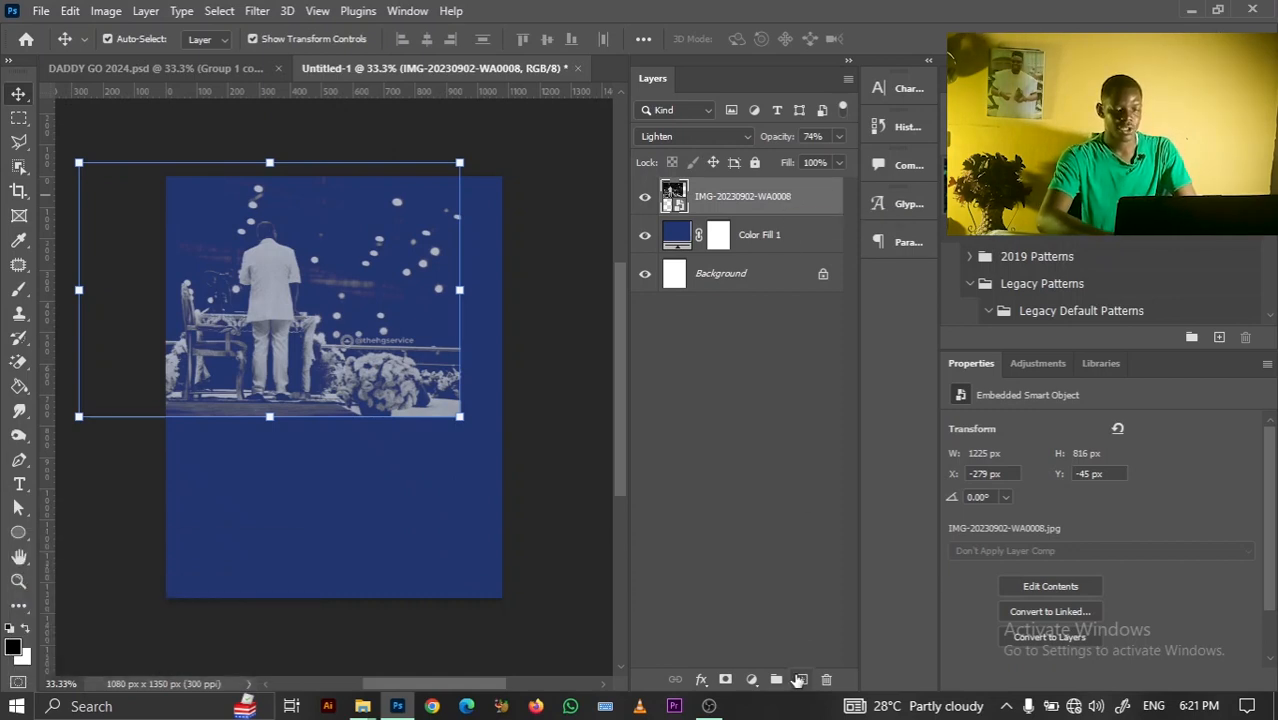
pyautogui.click(752, 683)
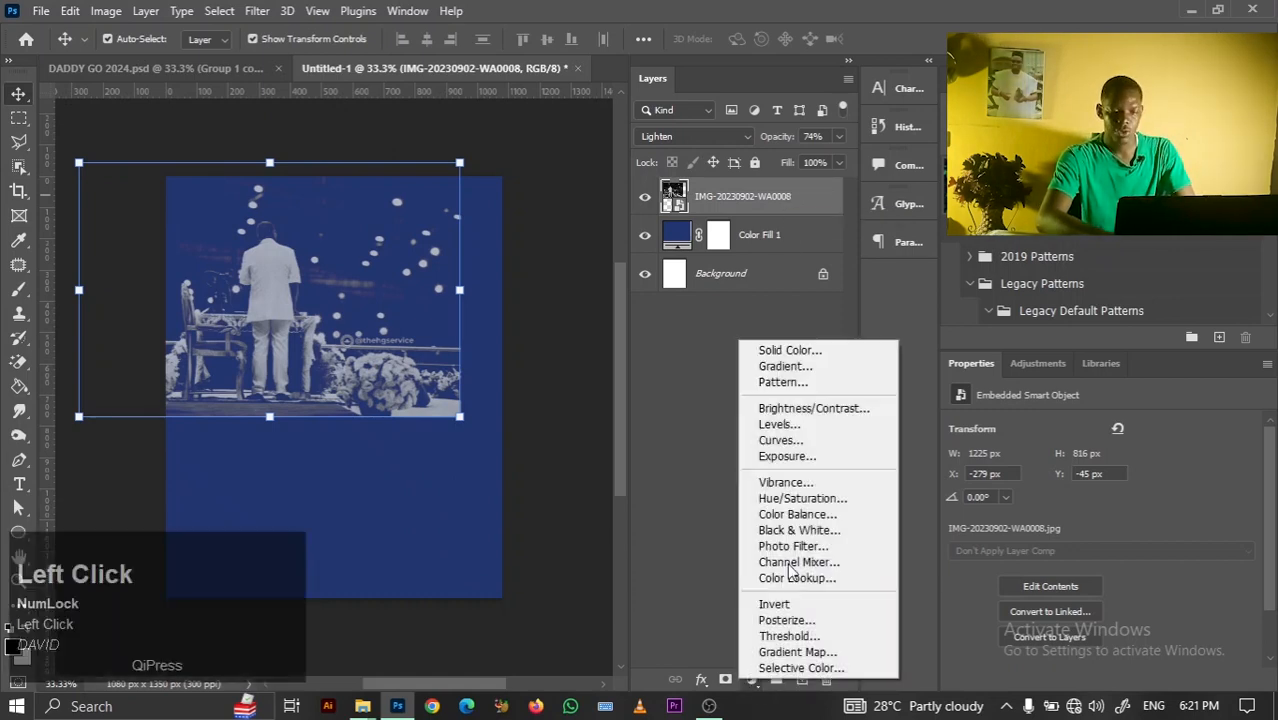
pyautogui.click(794, 352)
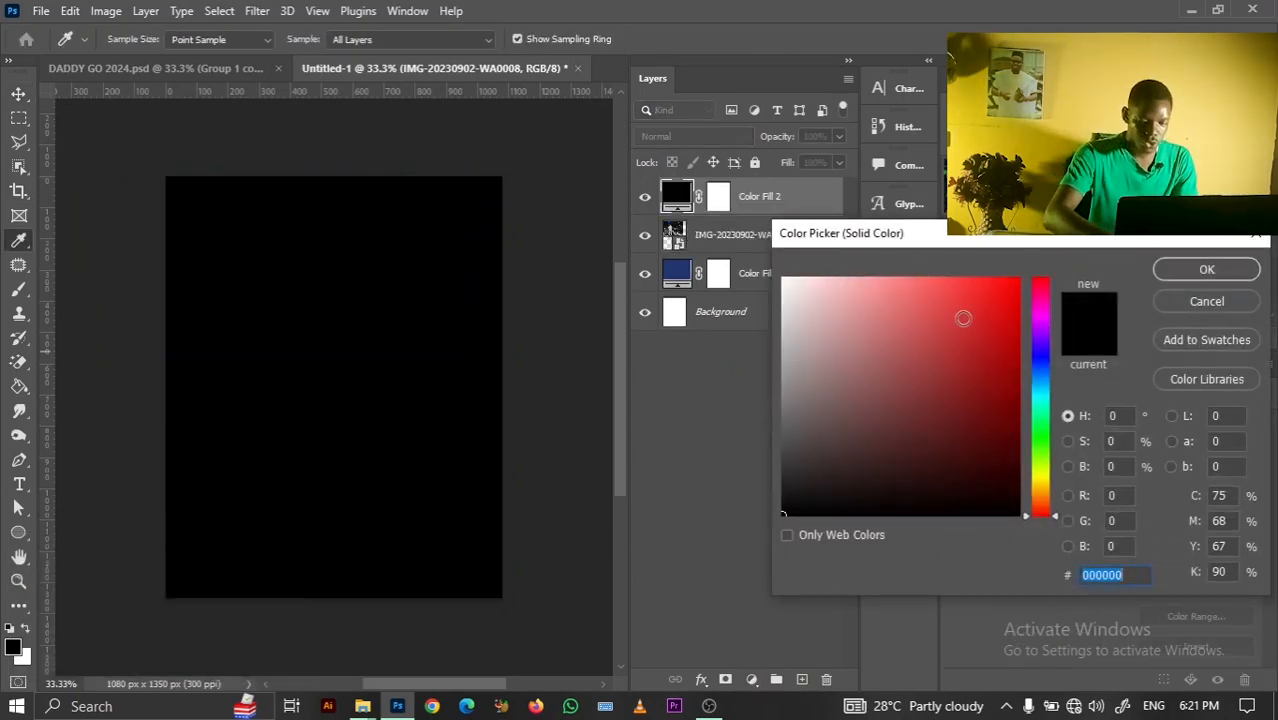
pyautogui.write('0')
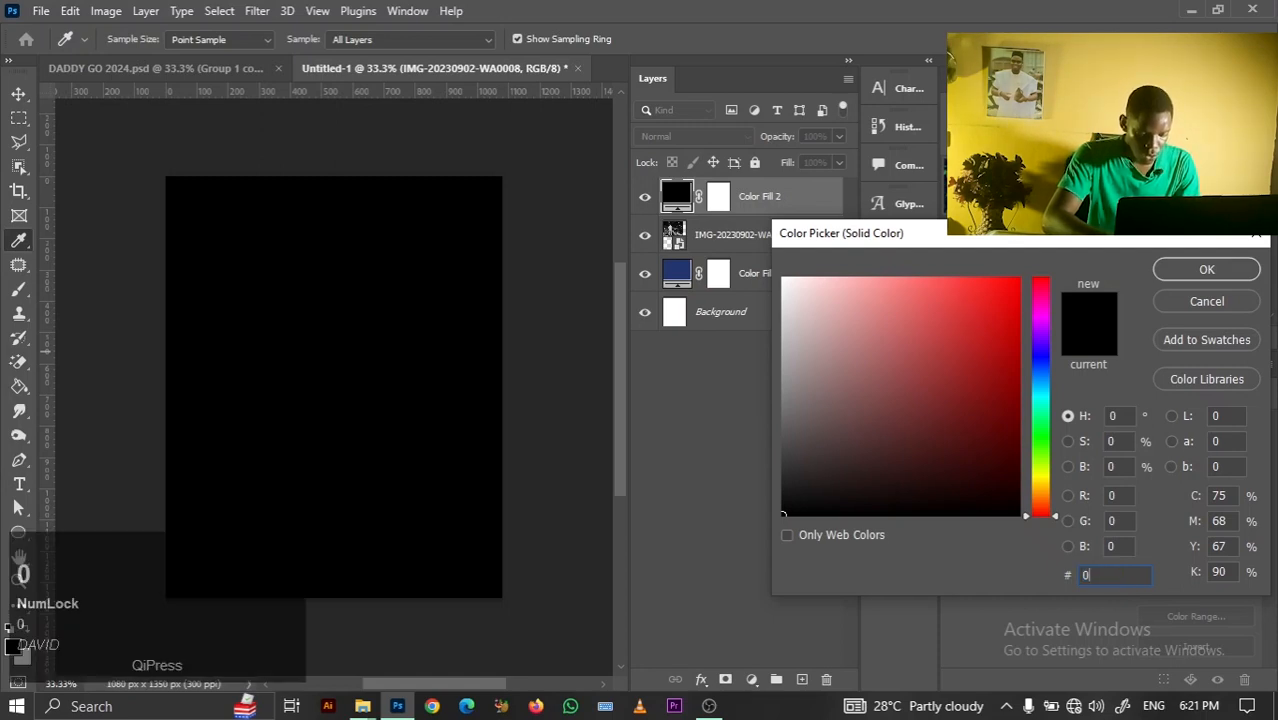
pyautogui.write('30')
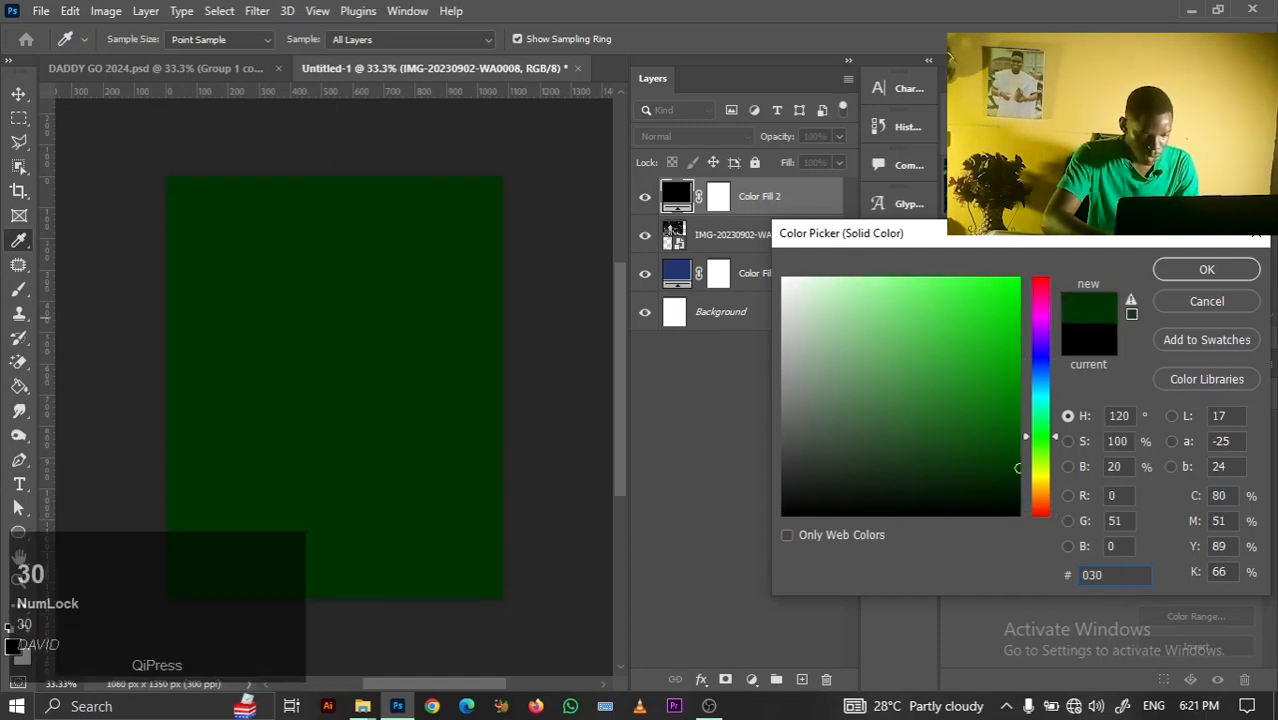
pyautogui.write('e2')
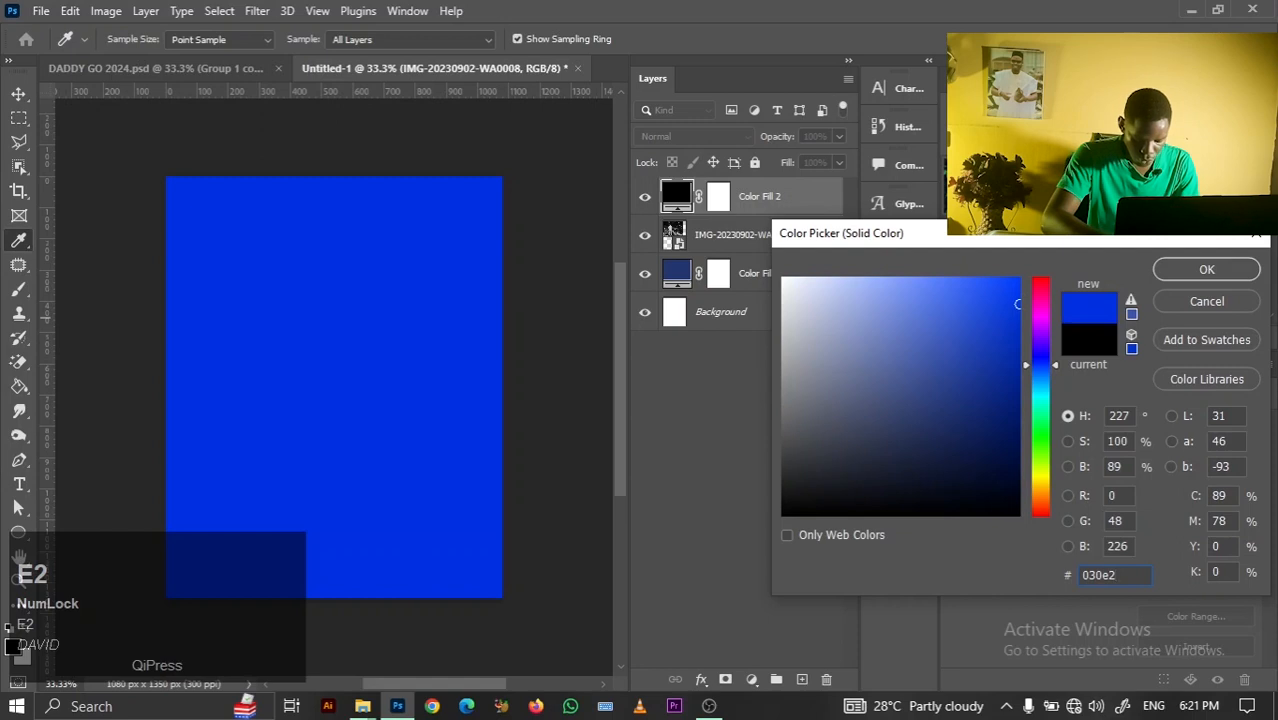
pyautogui.write('f')
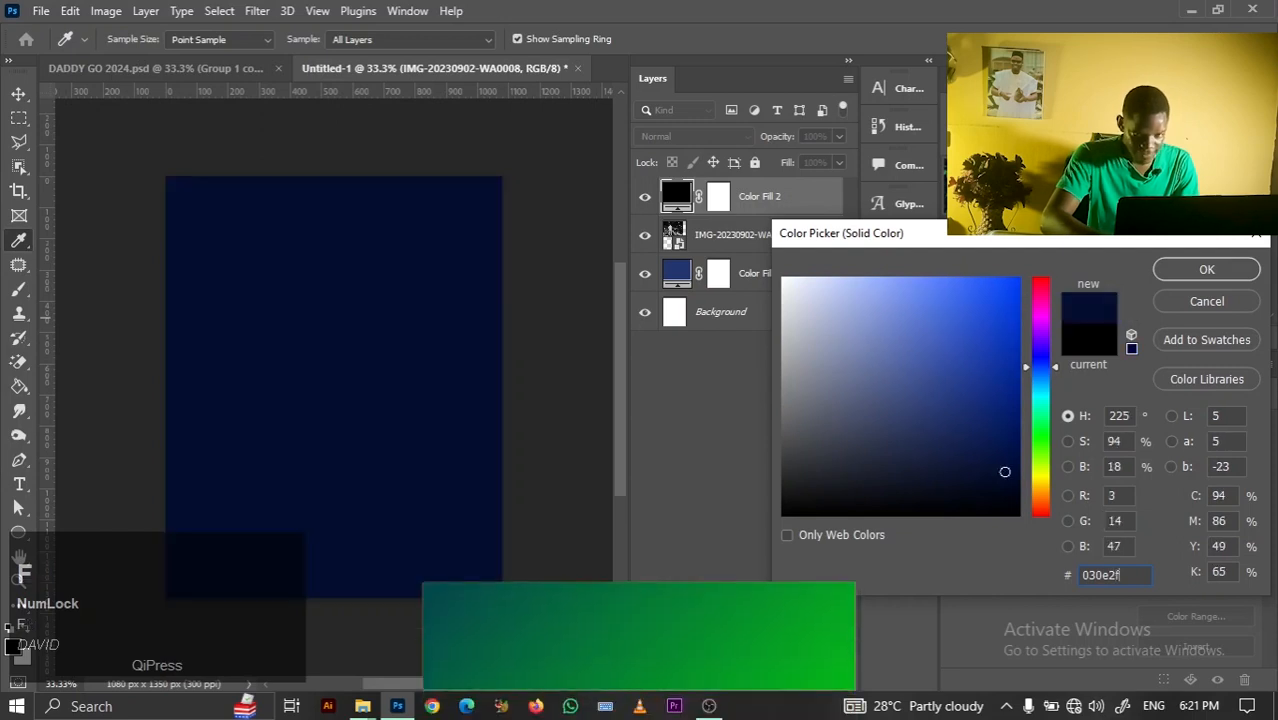
pyautogui.click(1168, 276)
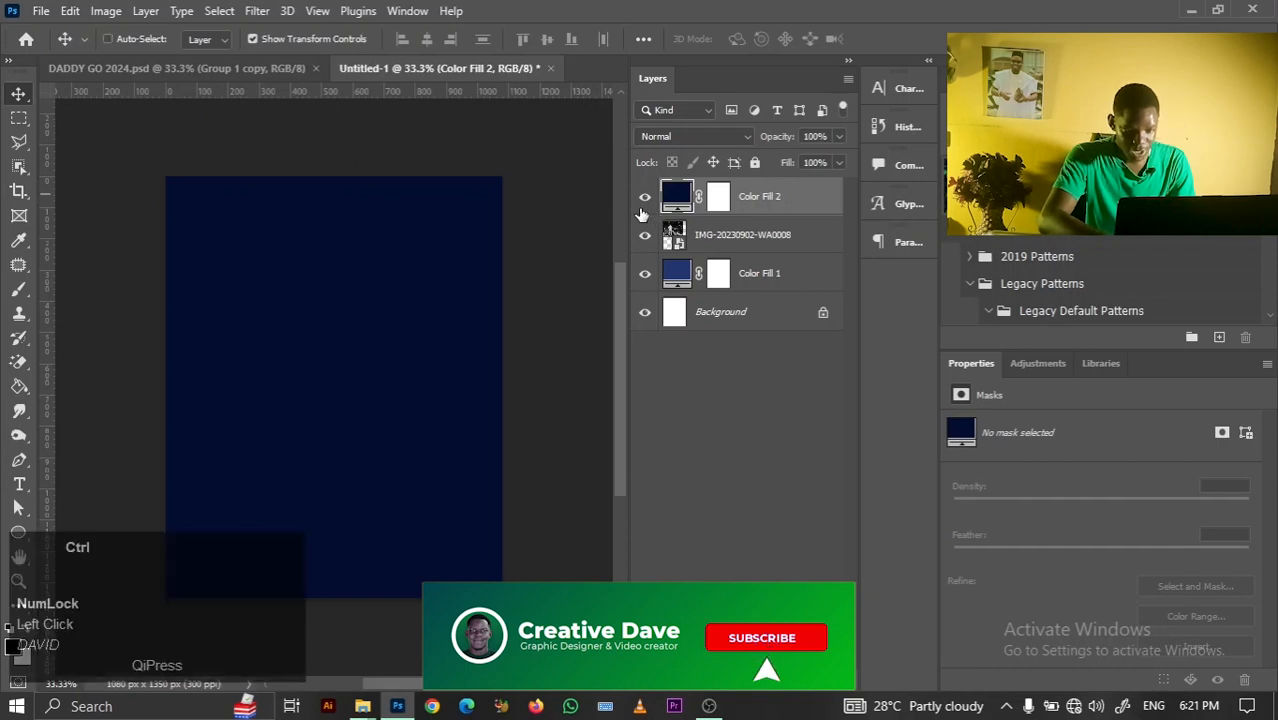
# Duplicate the dark navy fill layer and set the copy's colour to 23366e
pyautogui.hotkey('ctrl', 'j')
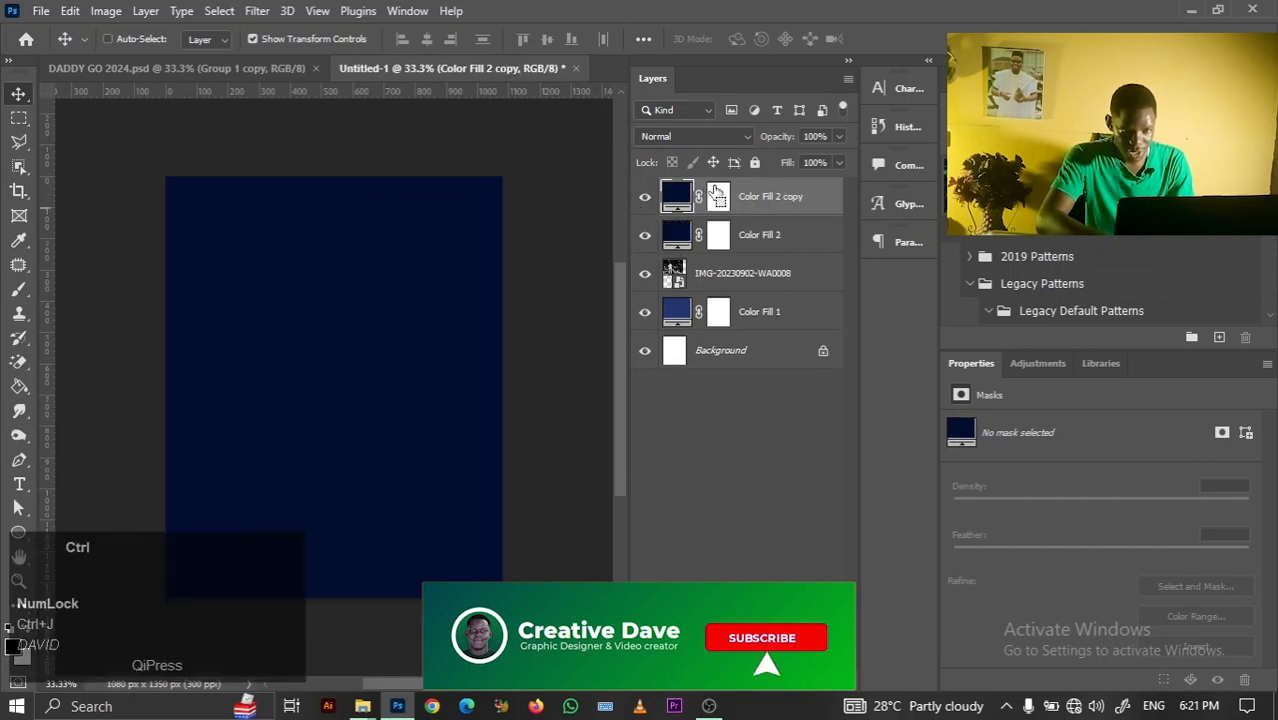
pyautogui.hotkey('ctrl', 'z')
pyautogui.hotkey('ctrl', 'j')
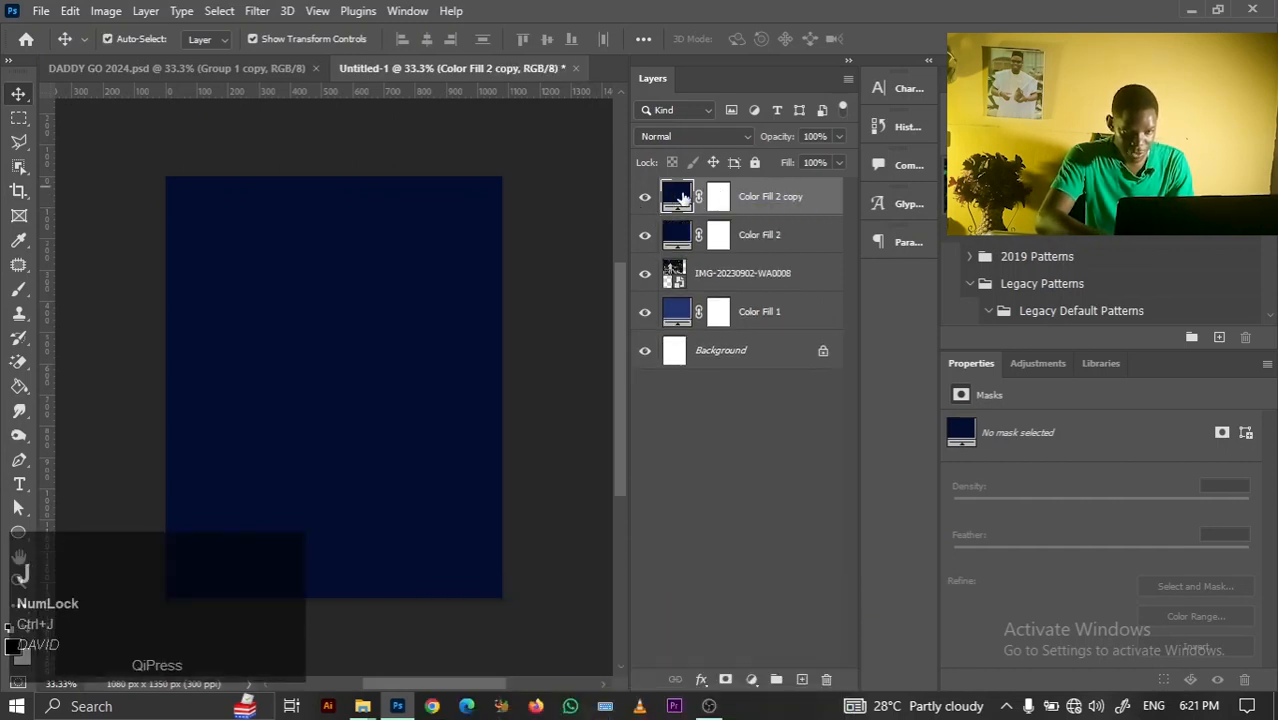
pyautogui.doubleClick(673, 197)
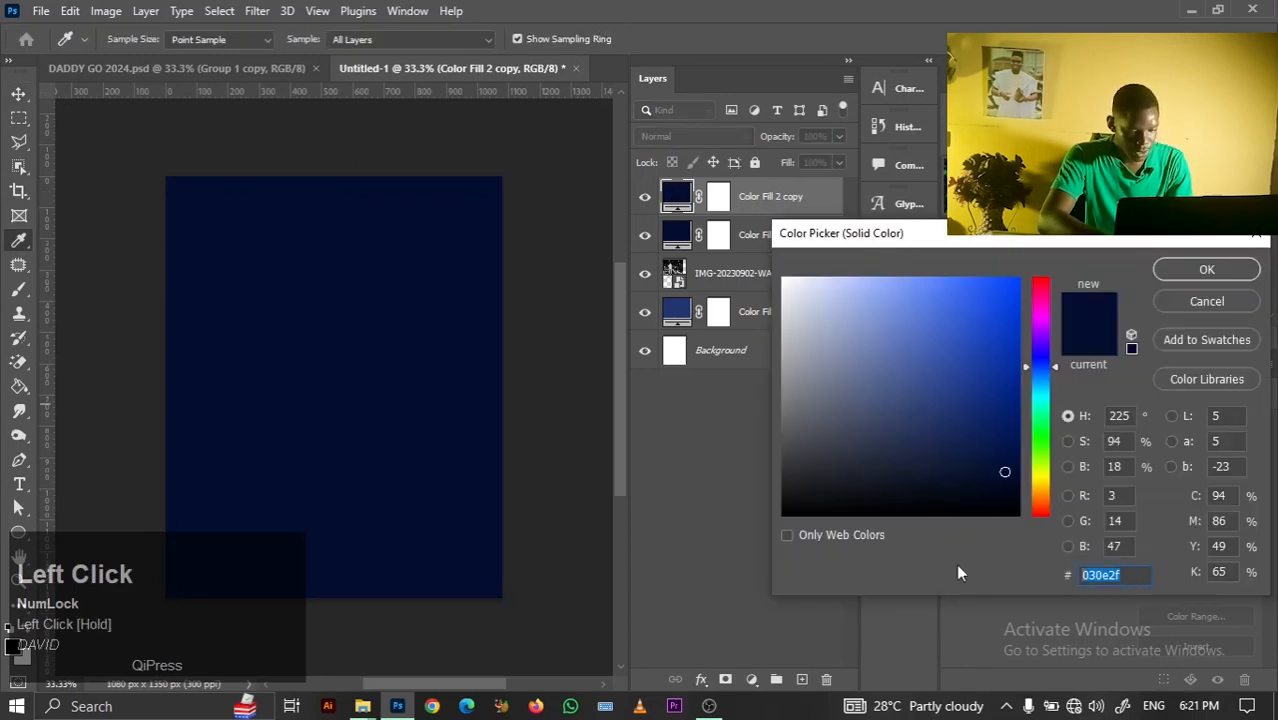
pyautogui.press('BackSpace')
pyautogui.write('233')
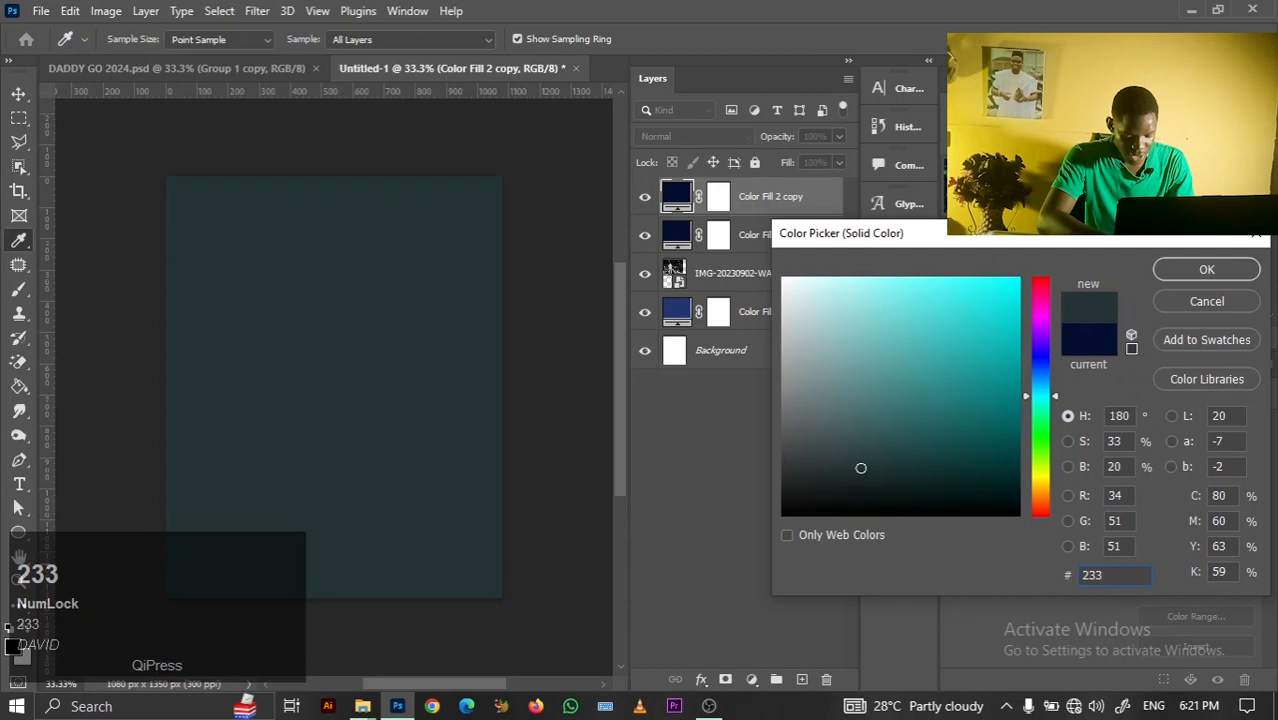
pyautogui.write('66')
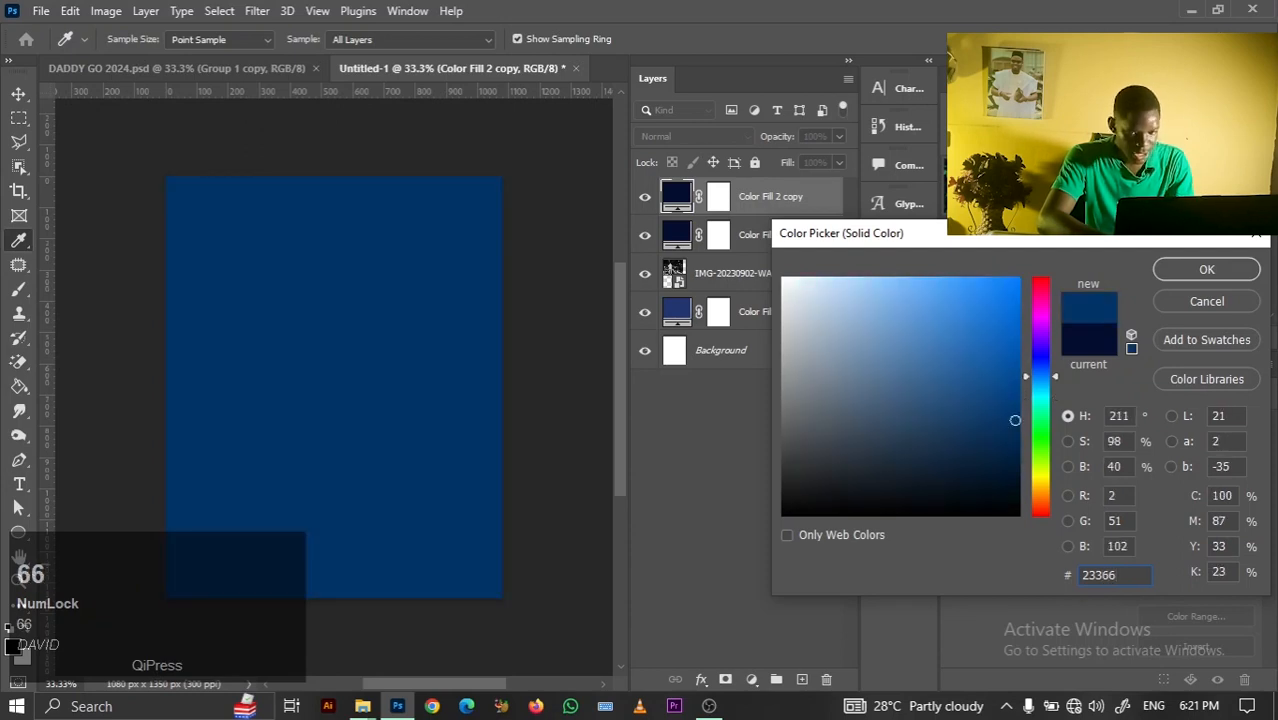
pyautogui.write('e')
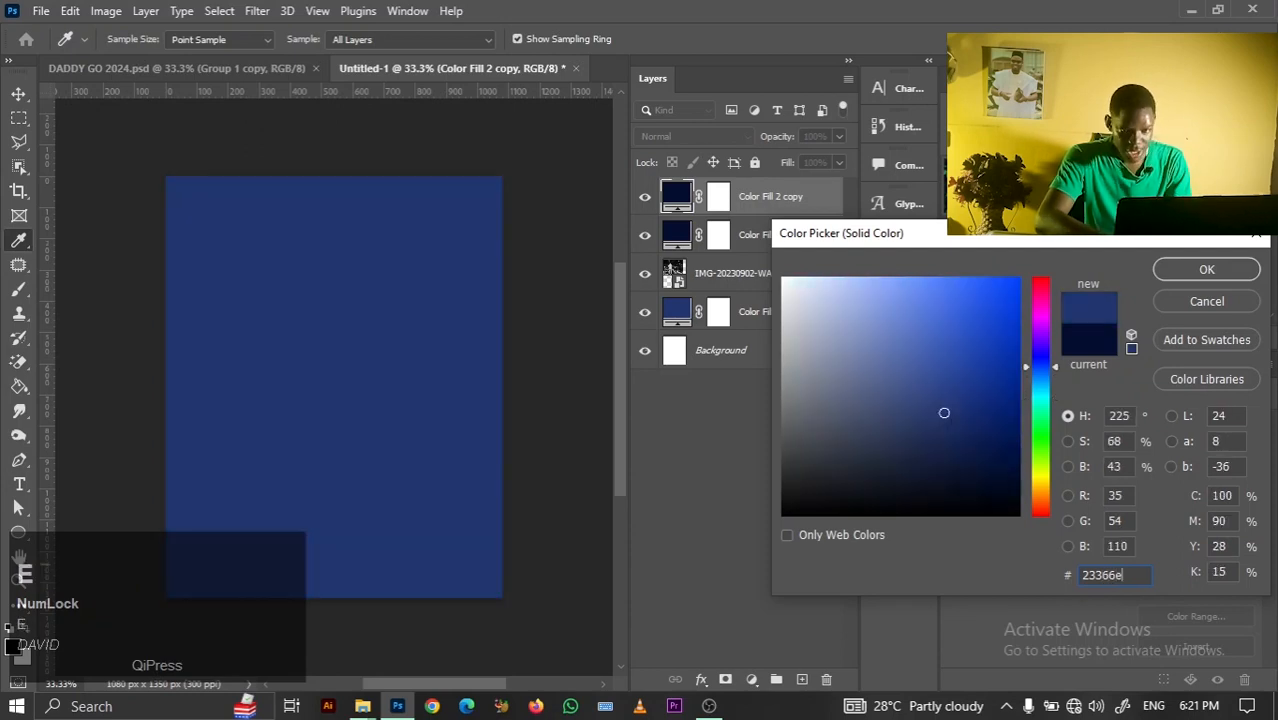
pyautogui.click(1191, 280)
# Duplicate the topmost blue fill layer and set the new copy's colour to orange fe6000
pyautogui.hotkey('ctrl', 'j')
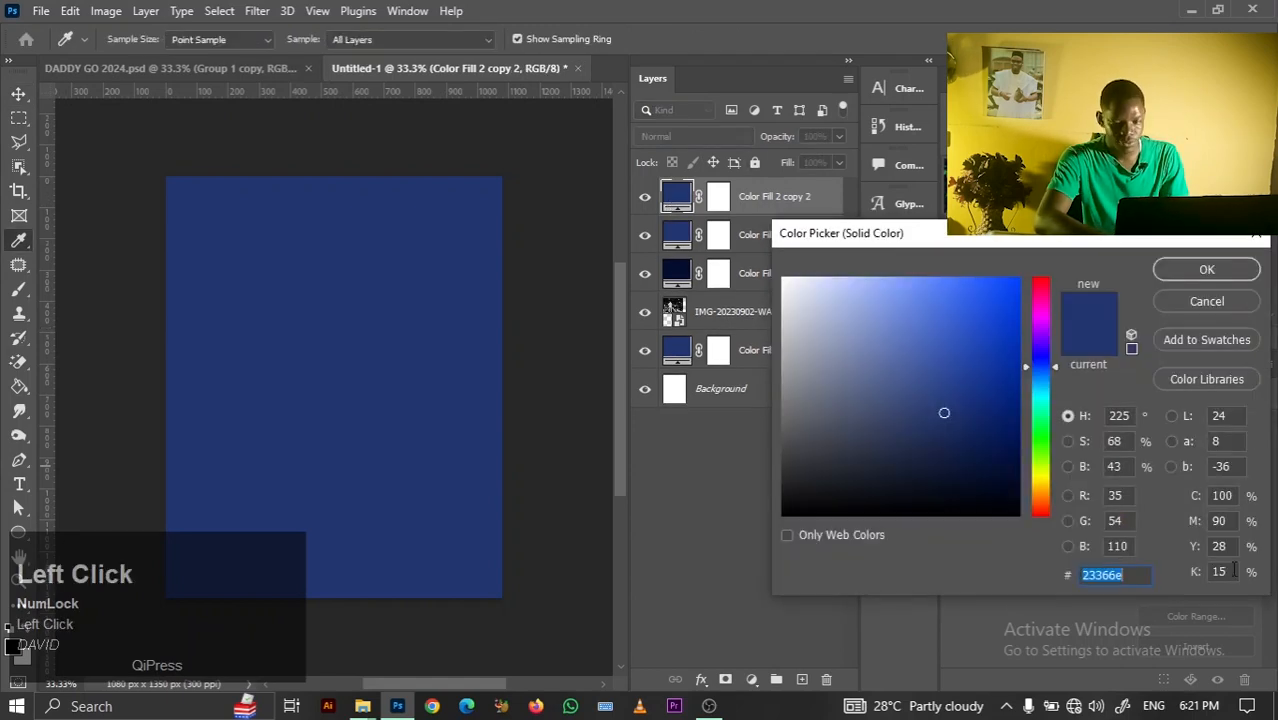
pyautogui.write('f')
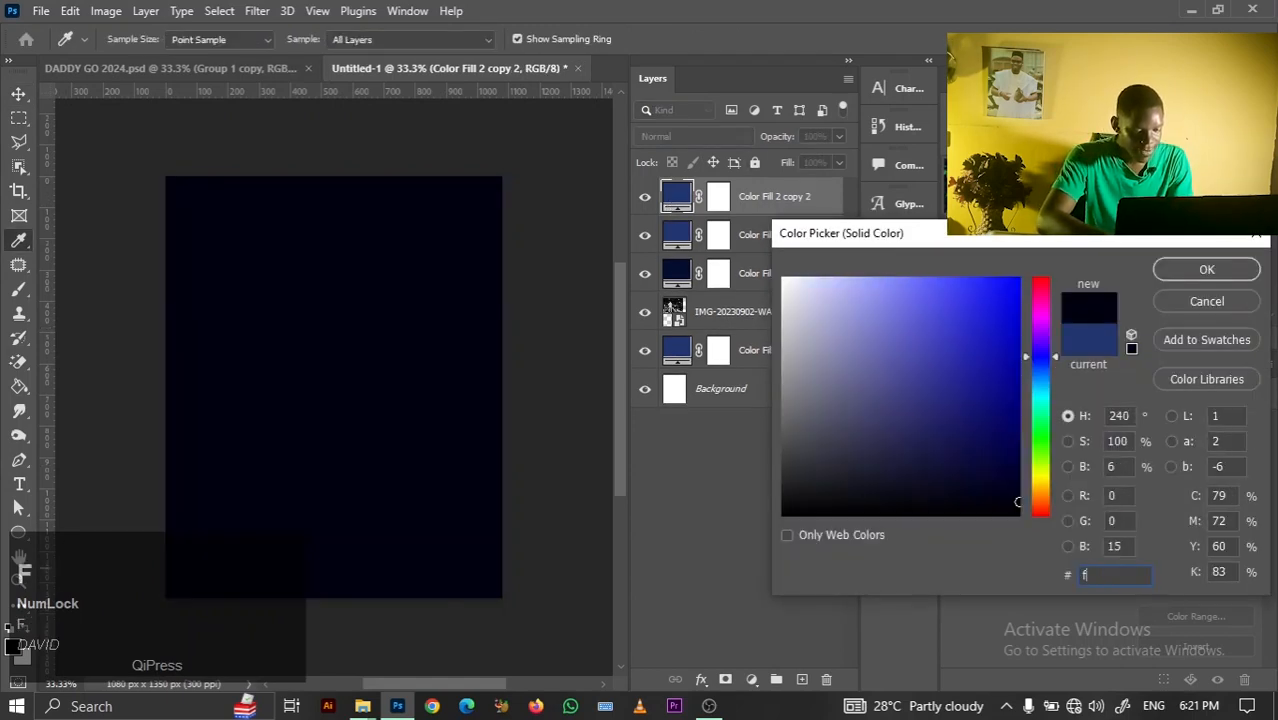
pyautogui.write('e6')
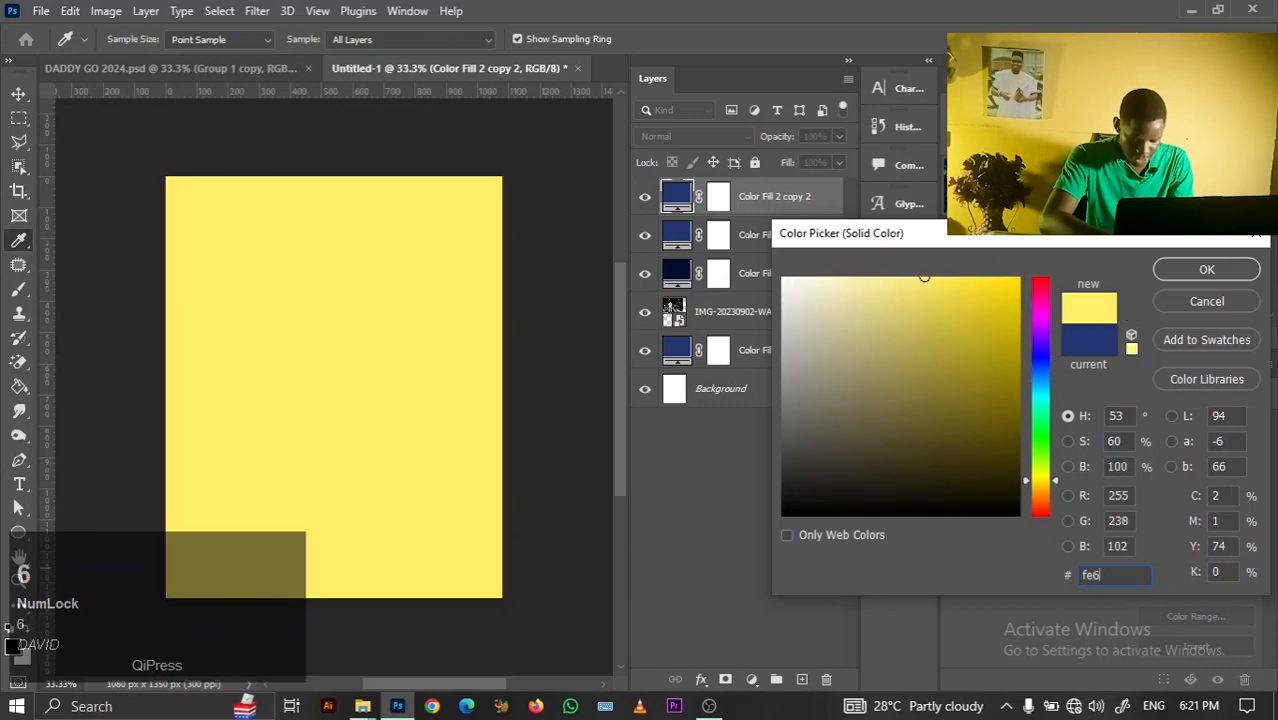
pyautogui.write('000')
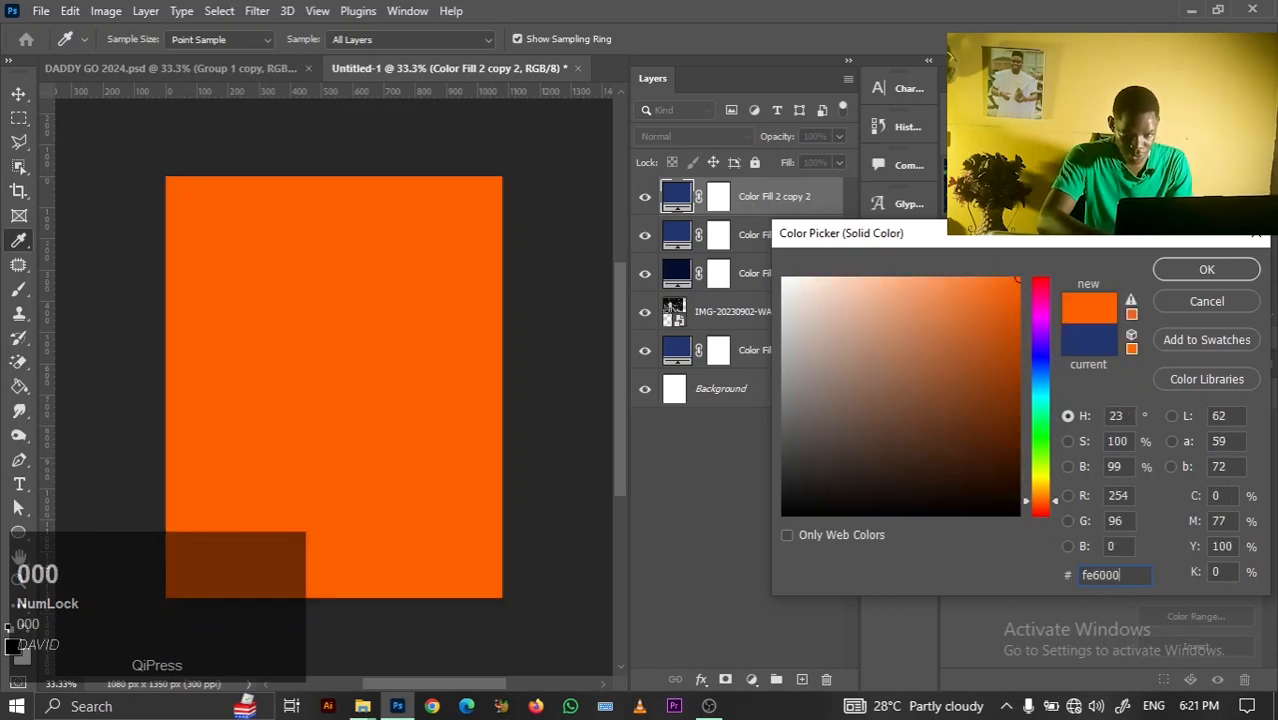
pyautogui.click(1195, 277)
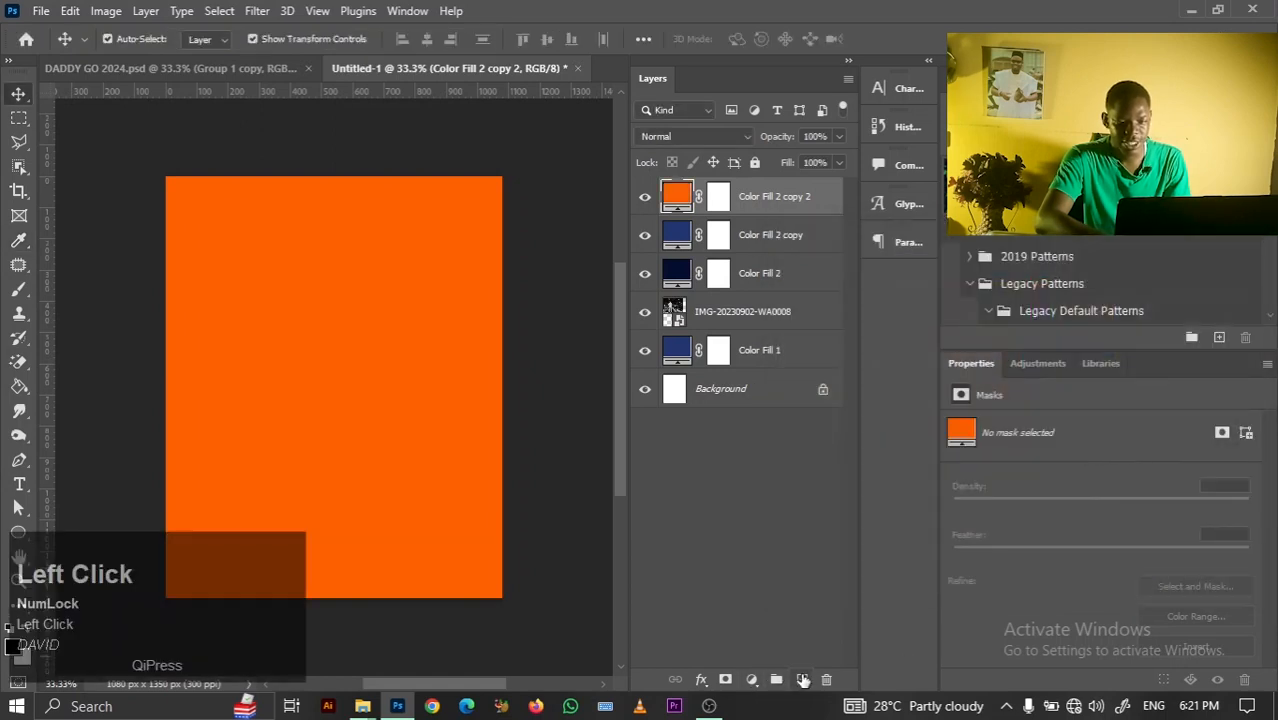
# Duplicate the orange fill layer and set the copy's colour to fead00
pyautogui.click(803, 679)
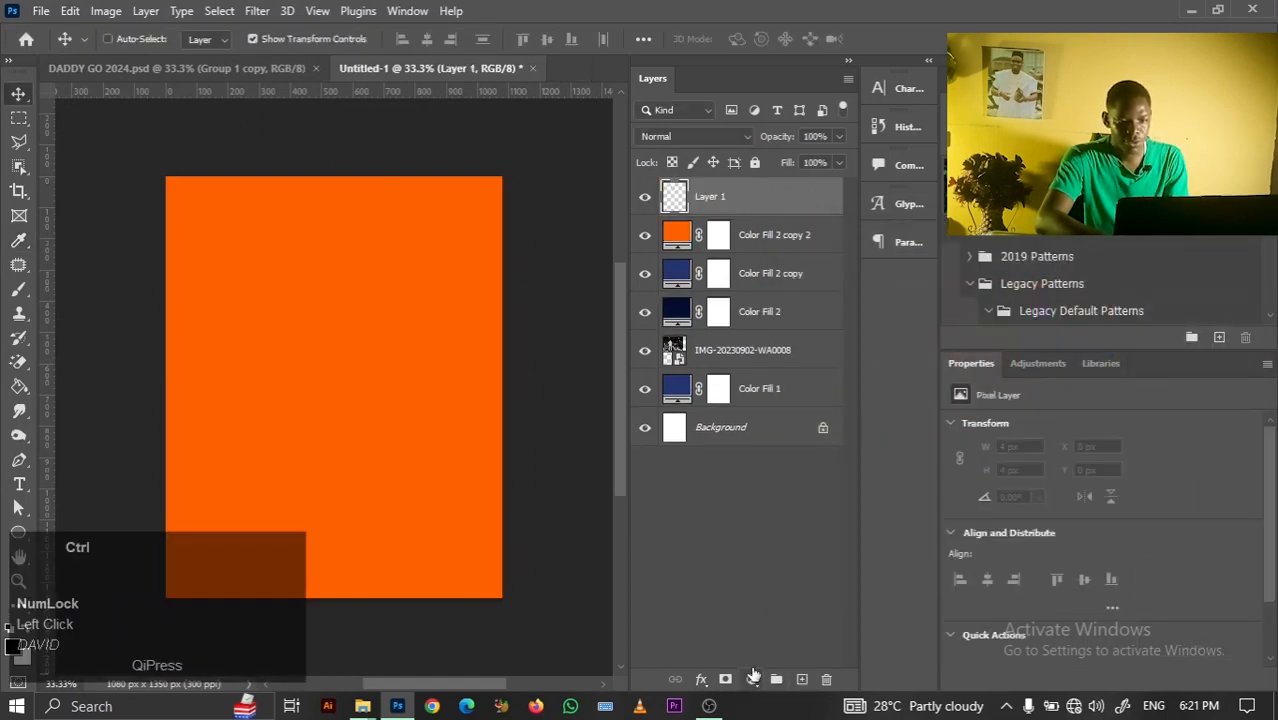
pyautogui.hotkey('ctrl', 'z')
pyautogui.hotkey('ctrl', 'j')
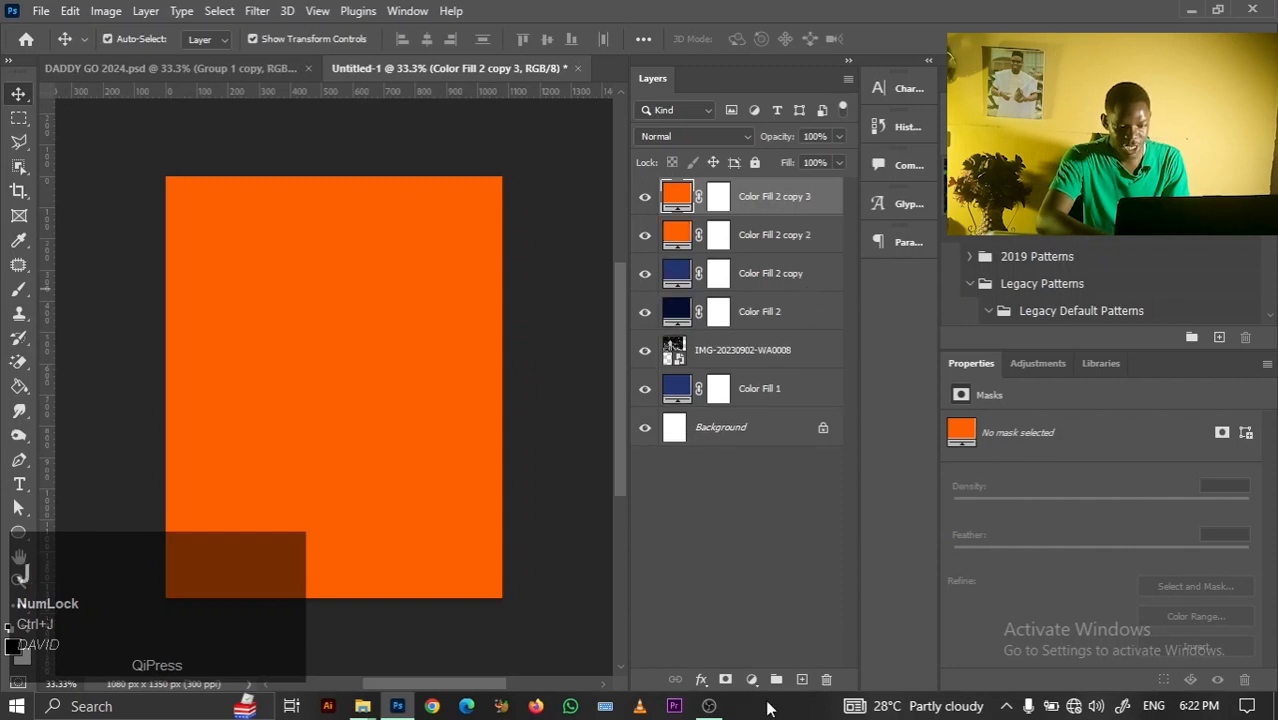
pyautogui.doubleClick(672, 204)
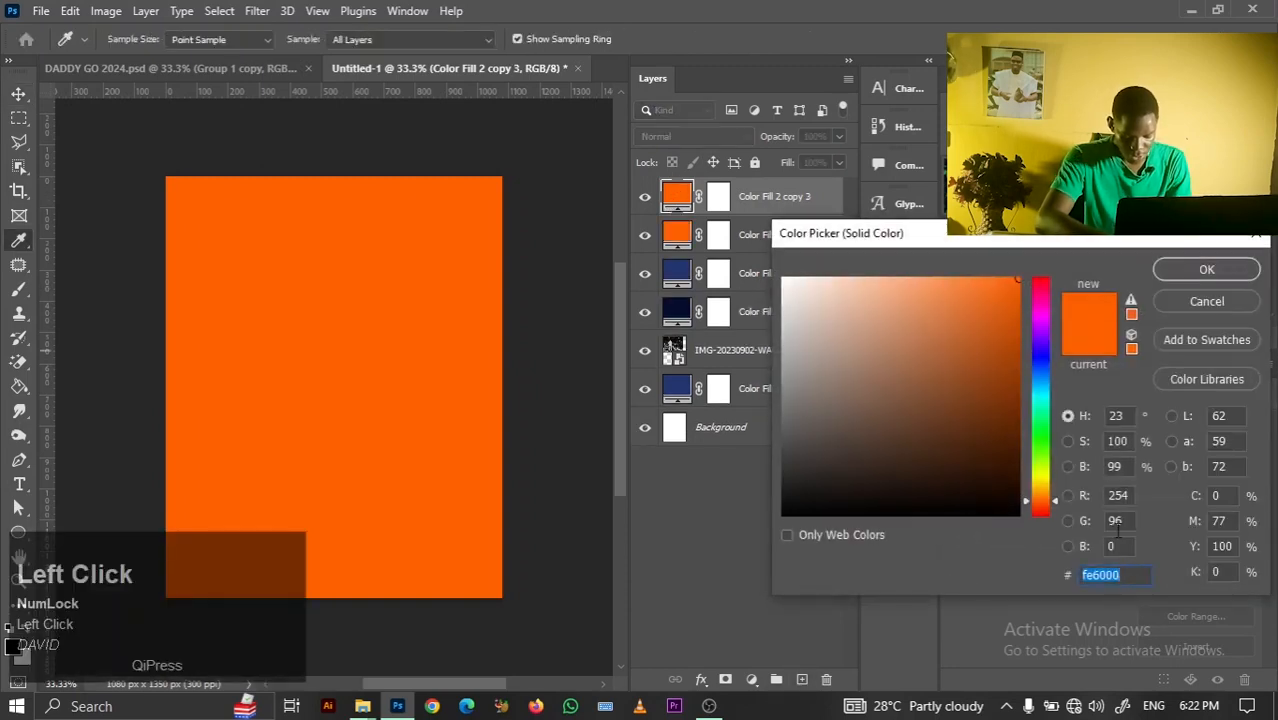
pyautogui.write('fe')
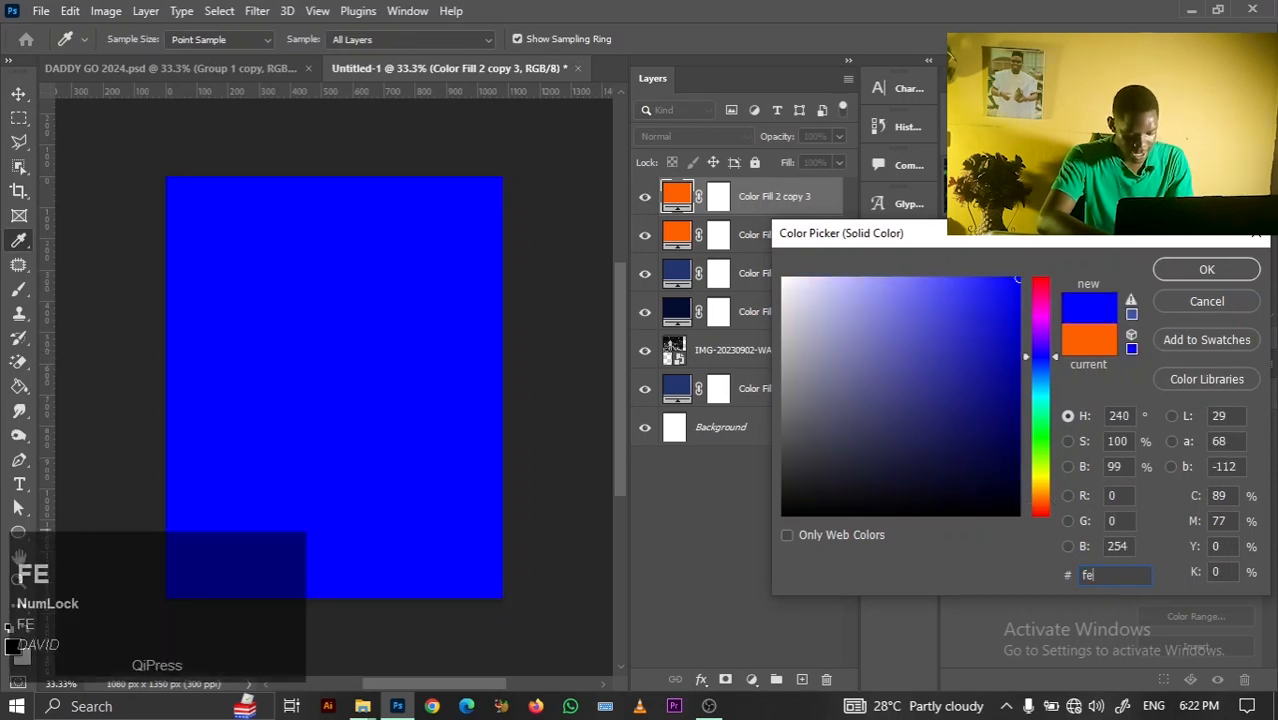
pyautogui.write('ad00')
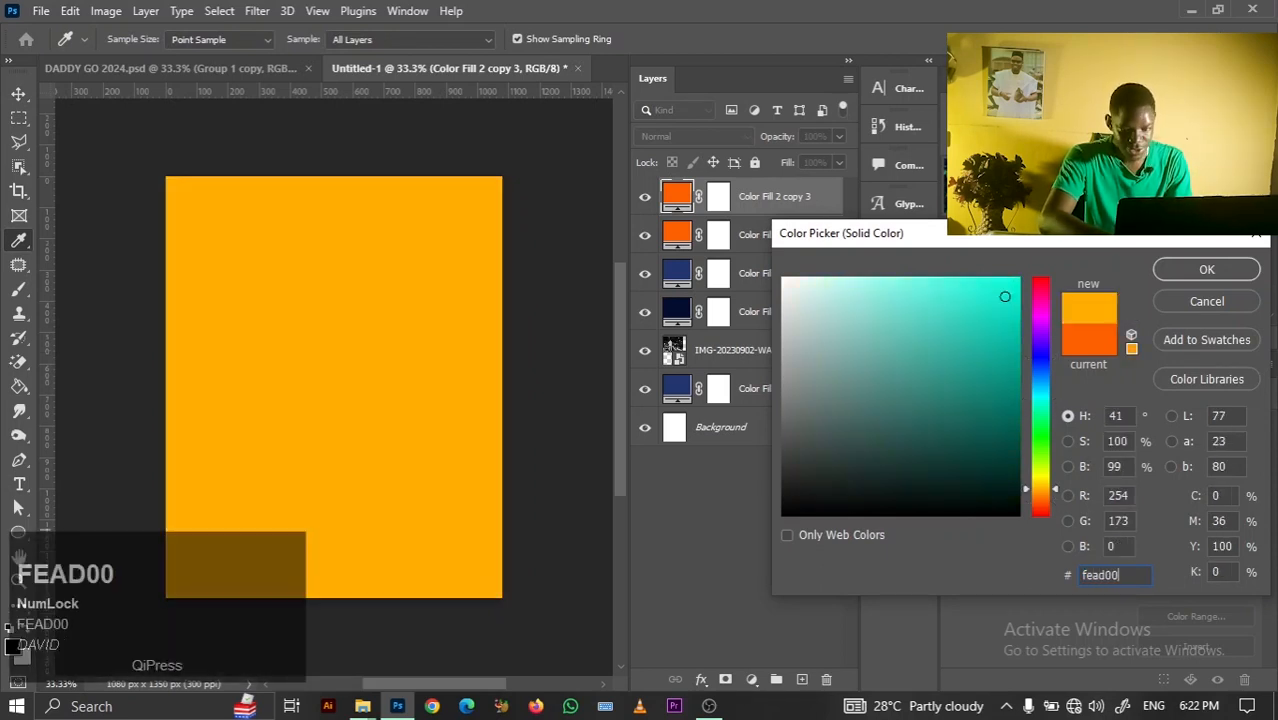
pyautogui.click(1207, 269)
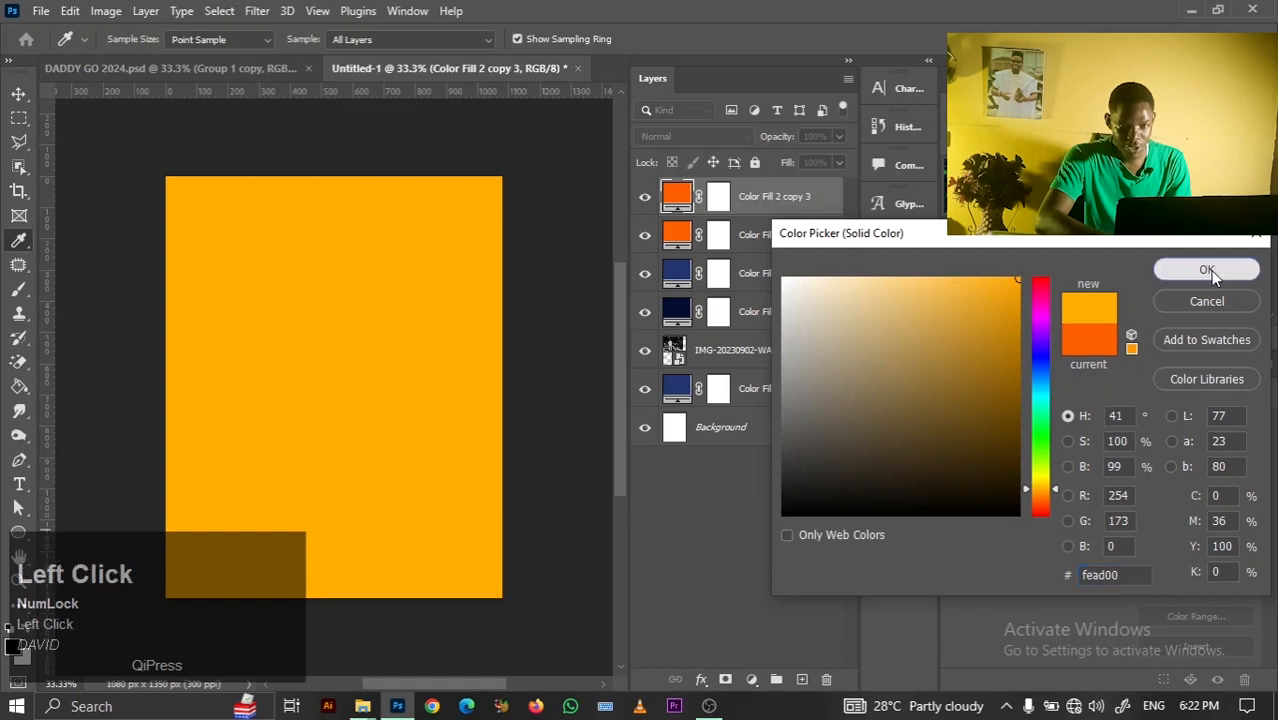
# Duplicate the fead00 fill layer and set the copy's colour to ffcd63
pyautogui.hotkey('ctrl', 'j')
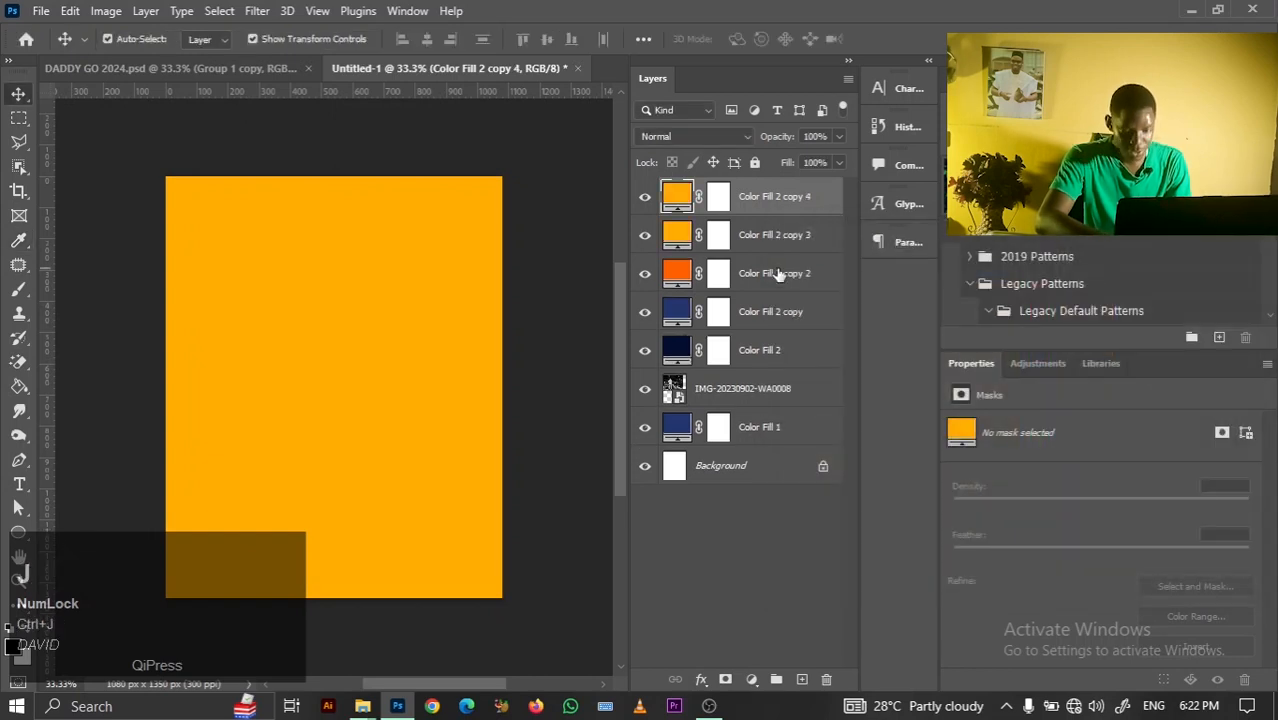
pyautogui.doubleClick(675, 205)
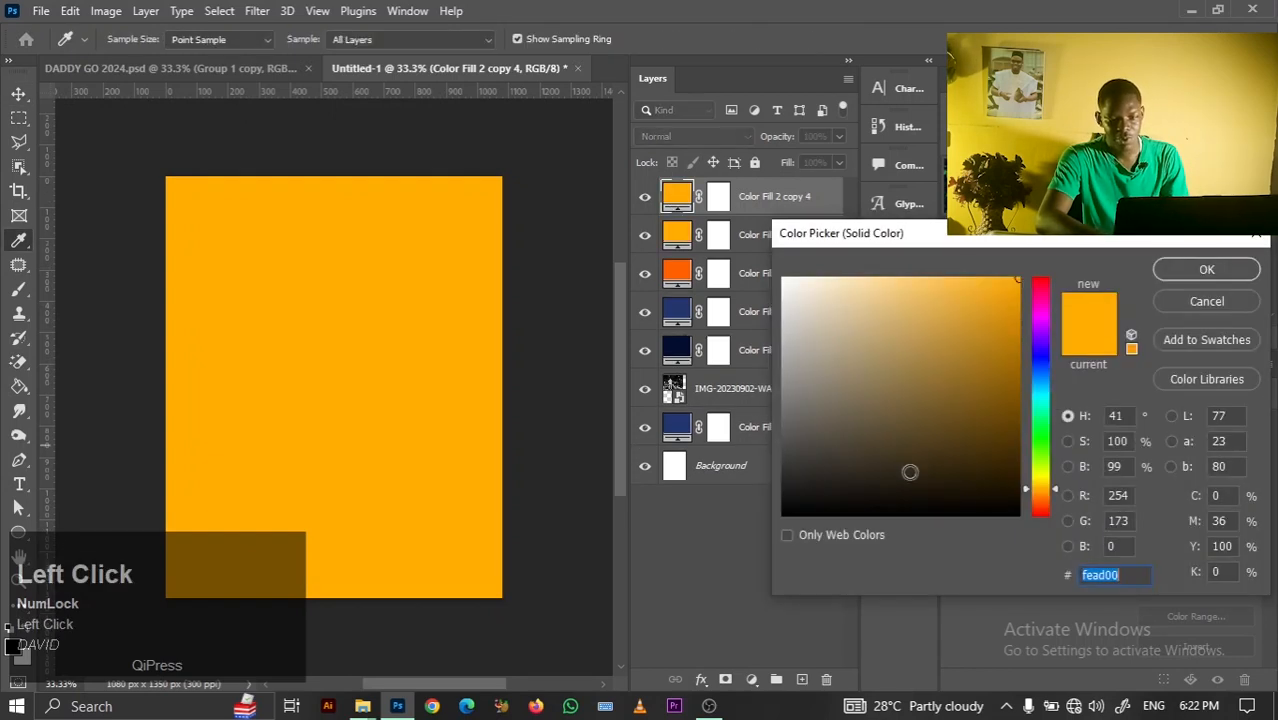
pyautogui.write('fead')
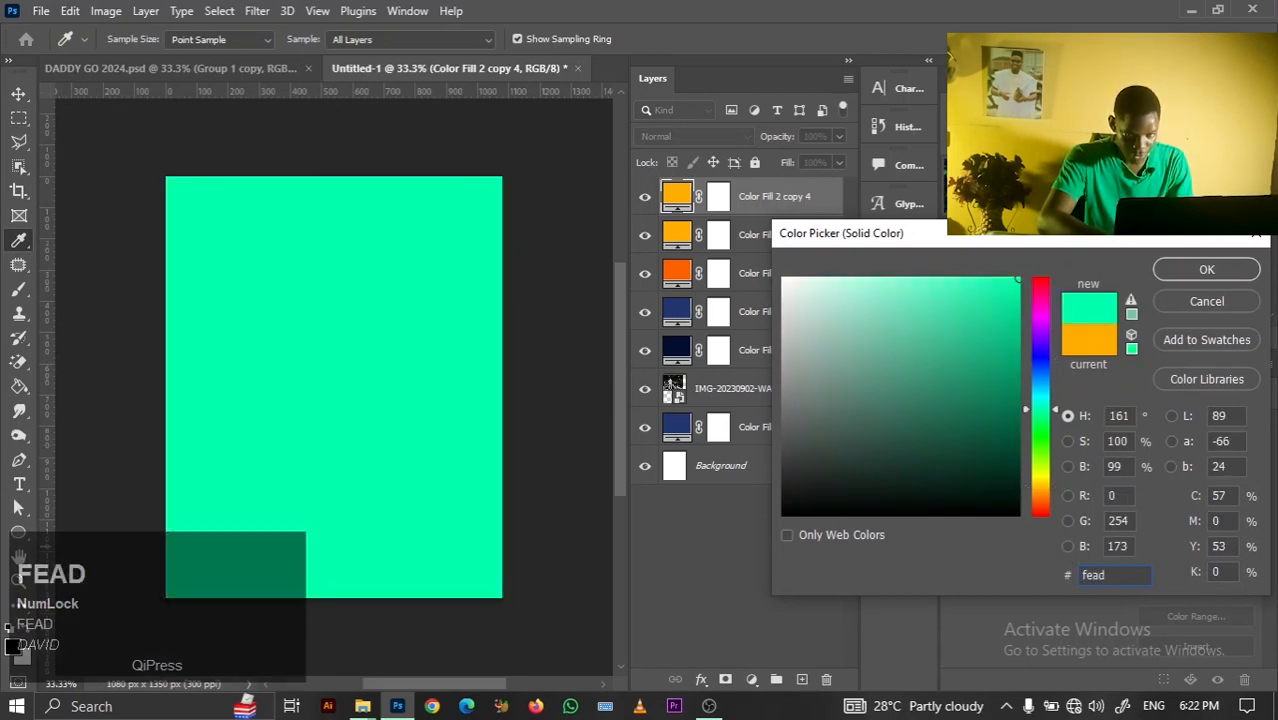
pyautogui.press('BackSpace')
pyautogui.press('BackSpace')
pyautogui.press('BackSpace')
pyautogui.press('BackSpace')
pyautogui.write('ff')
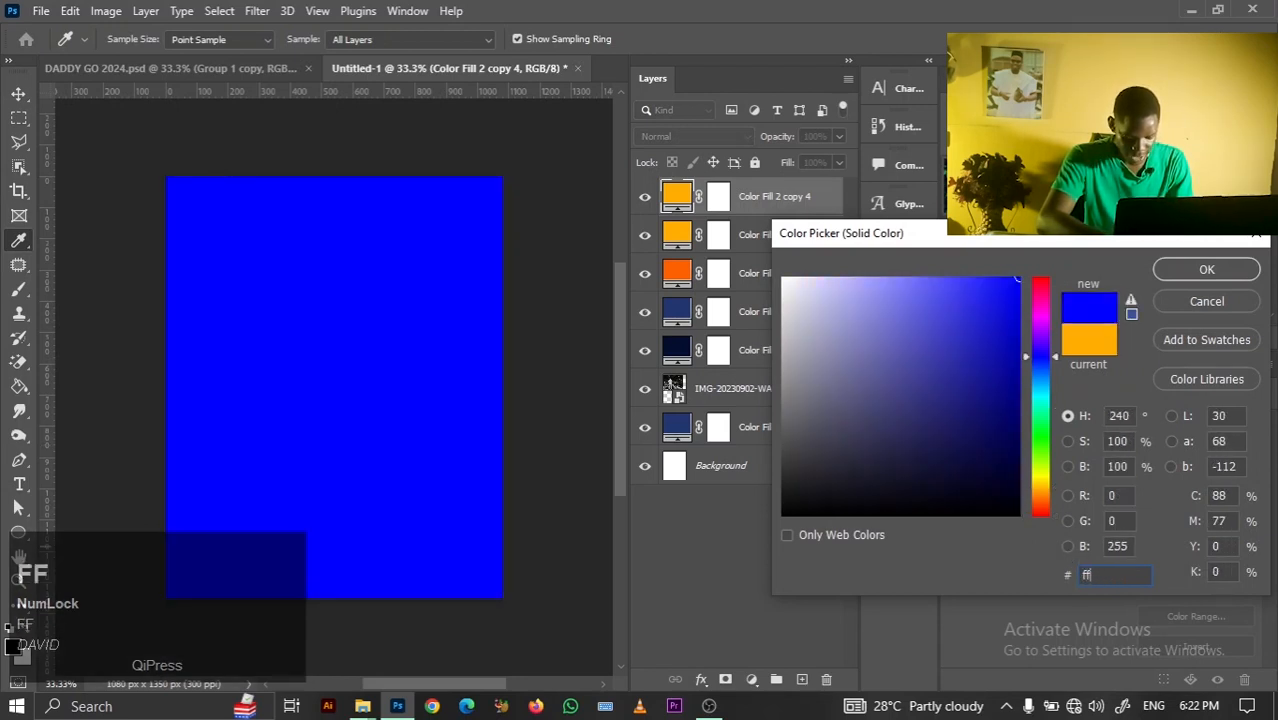
pyautogui.write('cd')
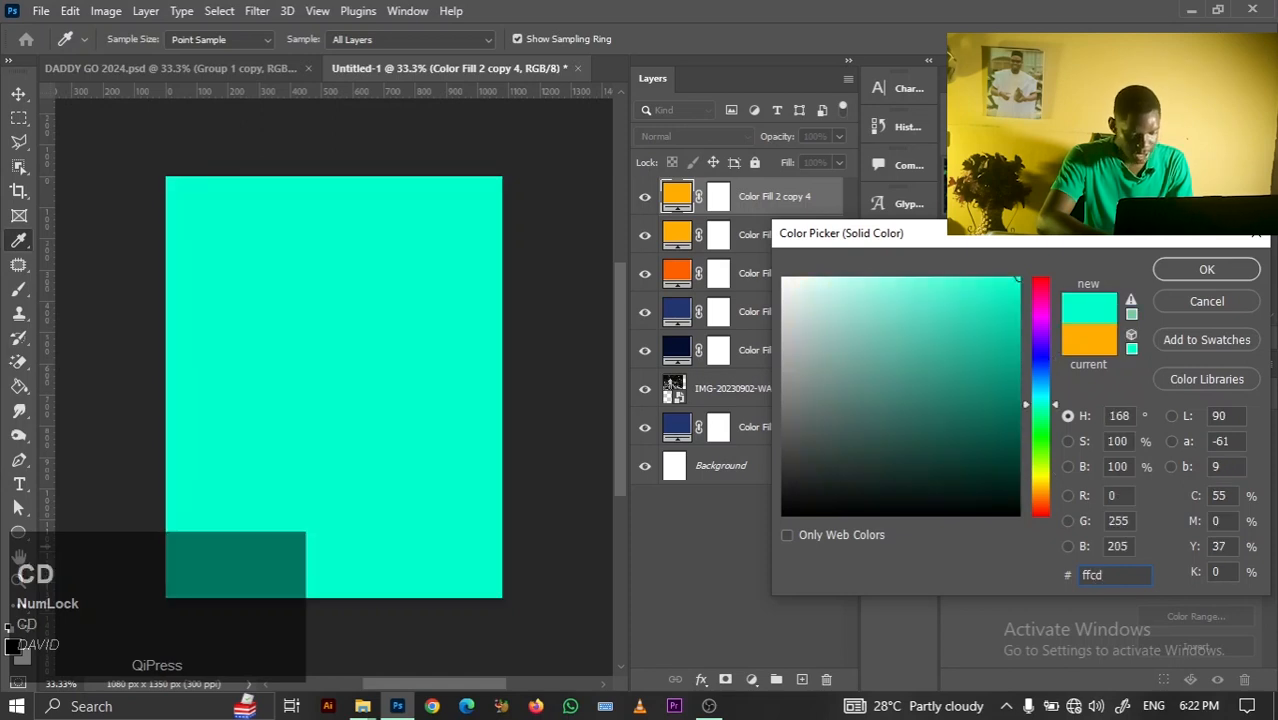
pyautogui.write('63')
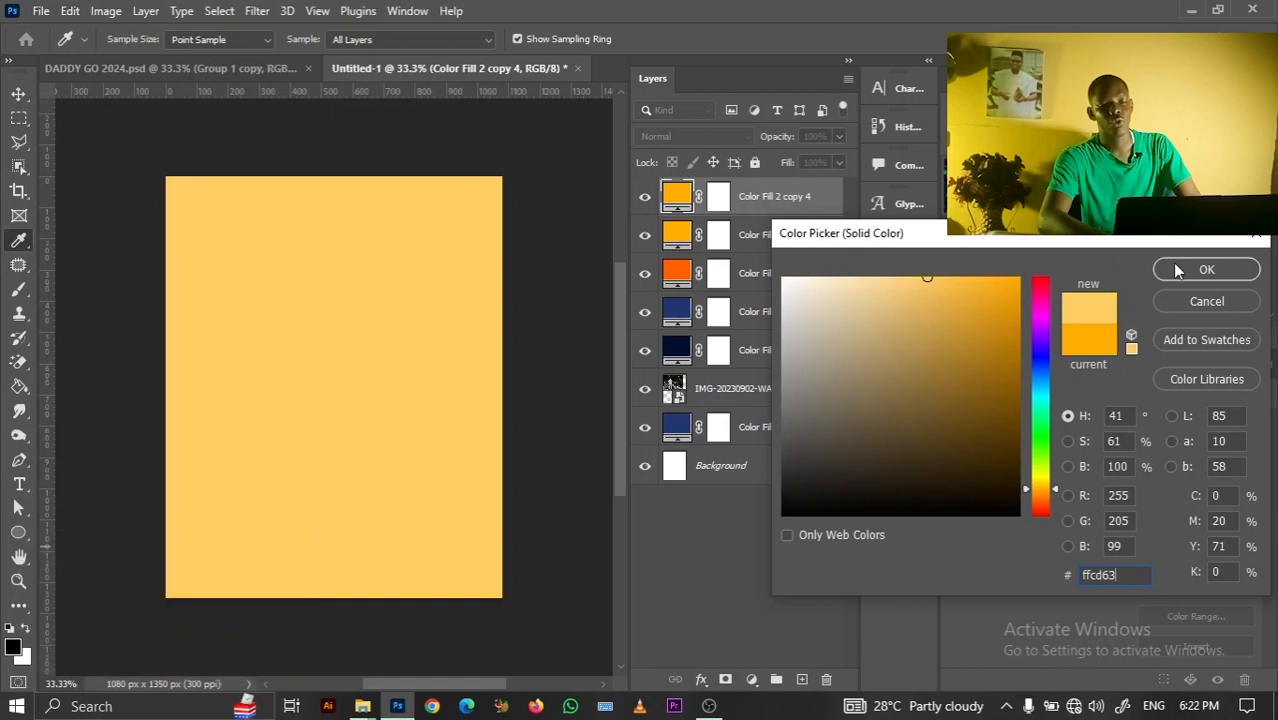
pyautogui.click(1207, 269)
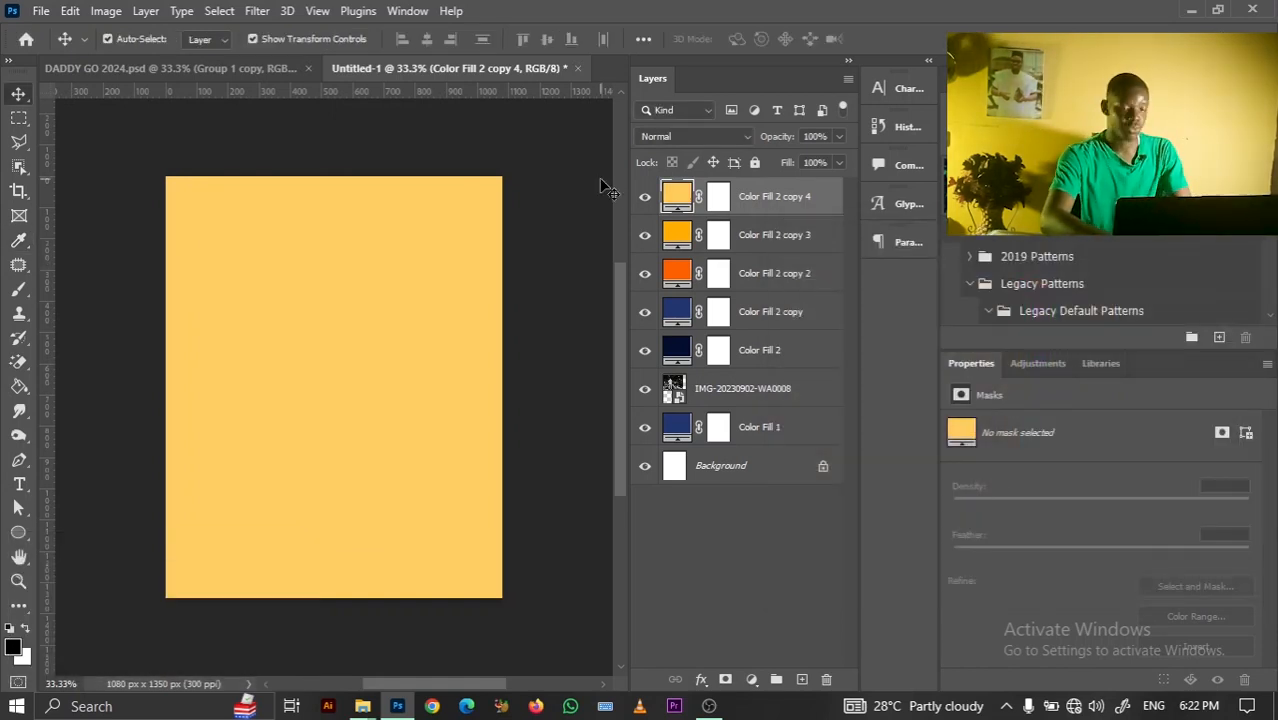
# Hide the five colour fill layers above the photo and select the photo layer
pyautogui.moveTo(645, 197); pyautogui.dragTo(642, 247)
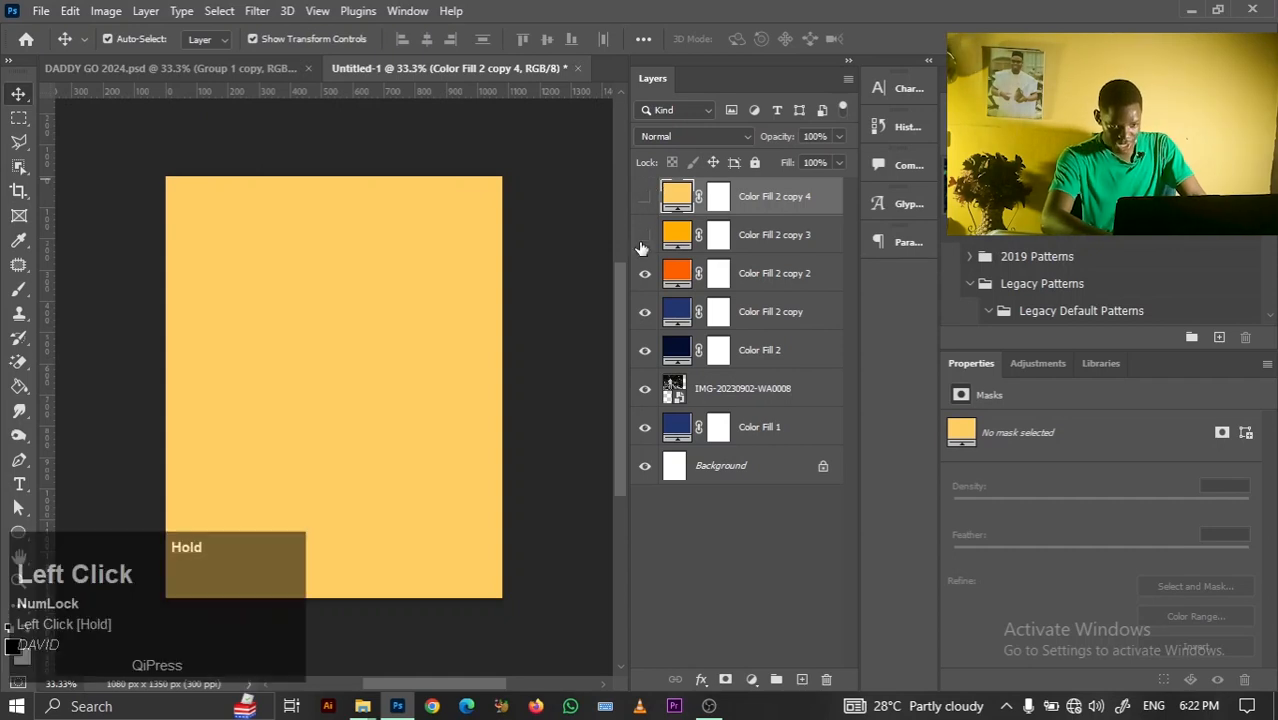
pyautogui.moveTo(638, 352); pyautogui.dragTo(638, 352)
pyautogui.click(777, 352)
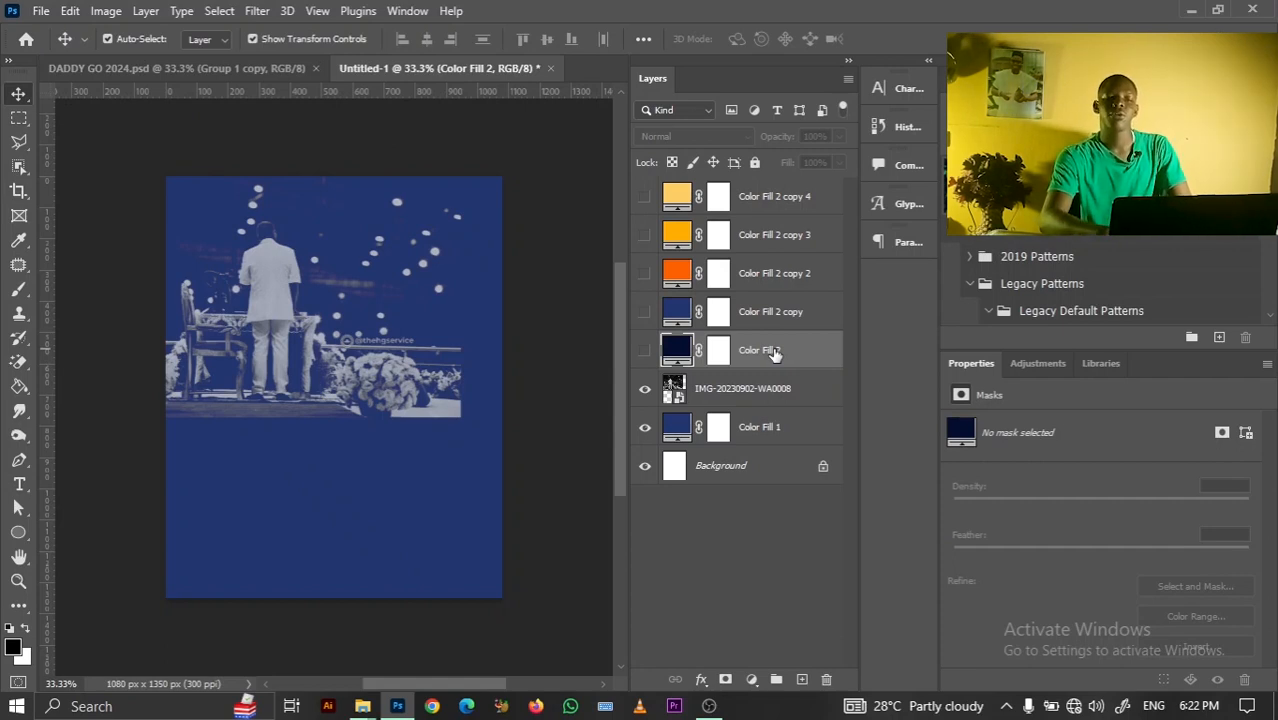
pyautogui.click(716, 398)
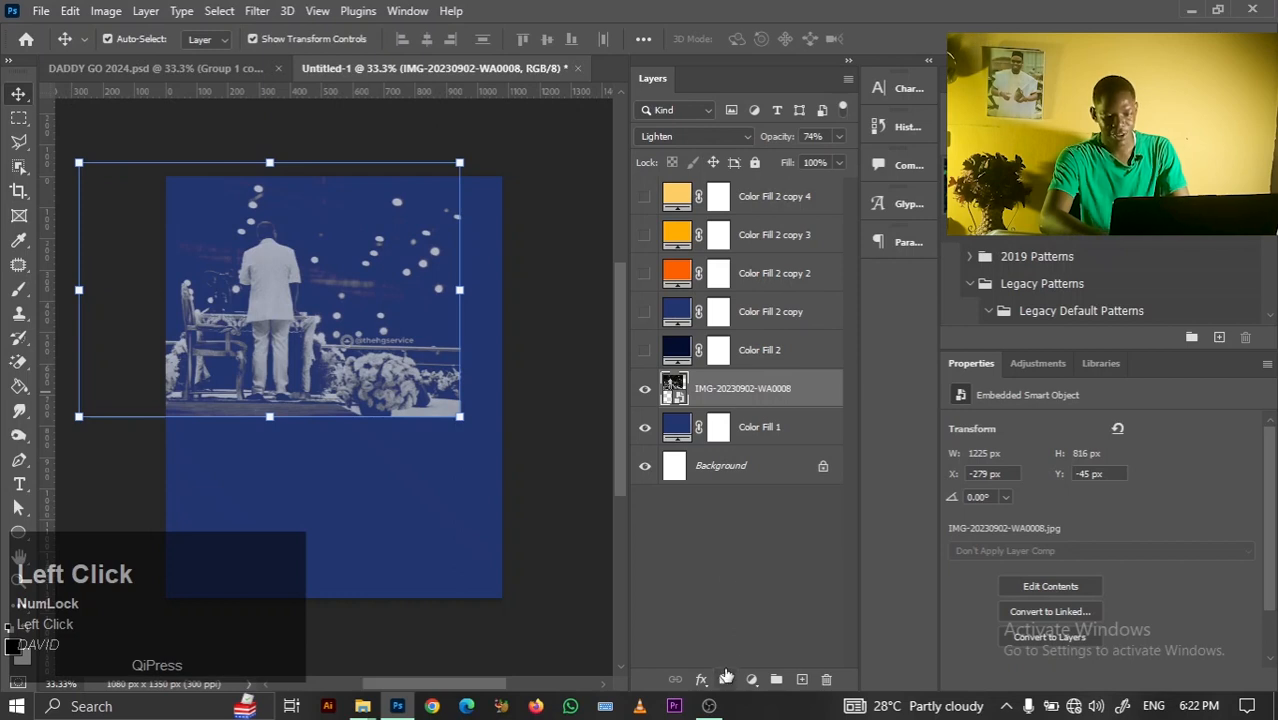
# Add a layer mask to the photo and fade its right and lower edges with a soft black 700 px brush at 30% flow
pyautogui.click(724, 679)
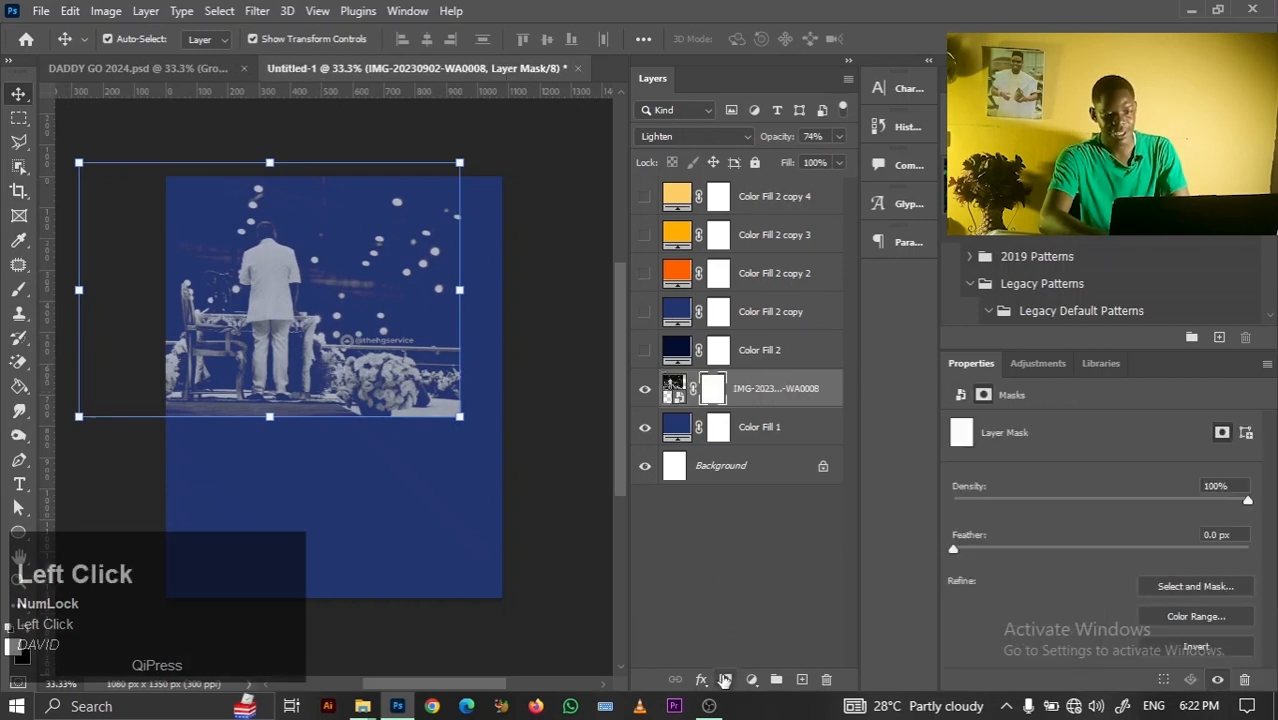
pyautogui.click(19, 289)
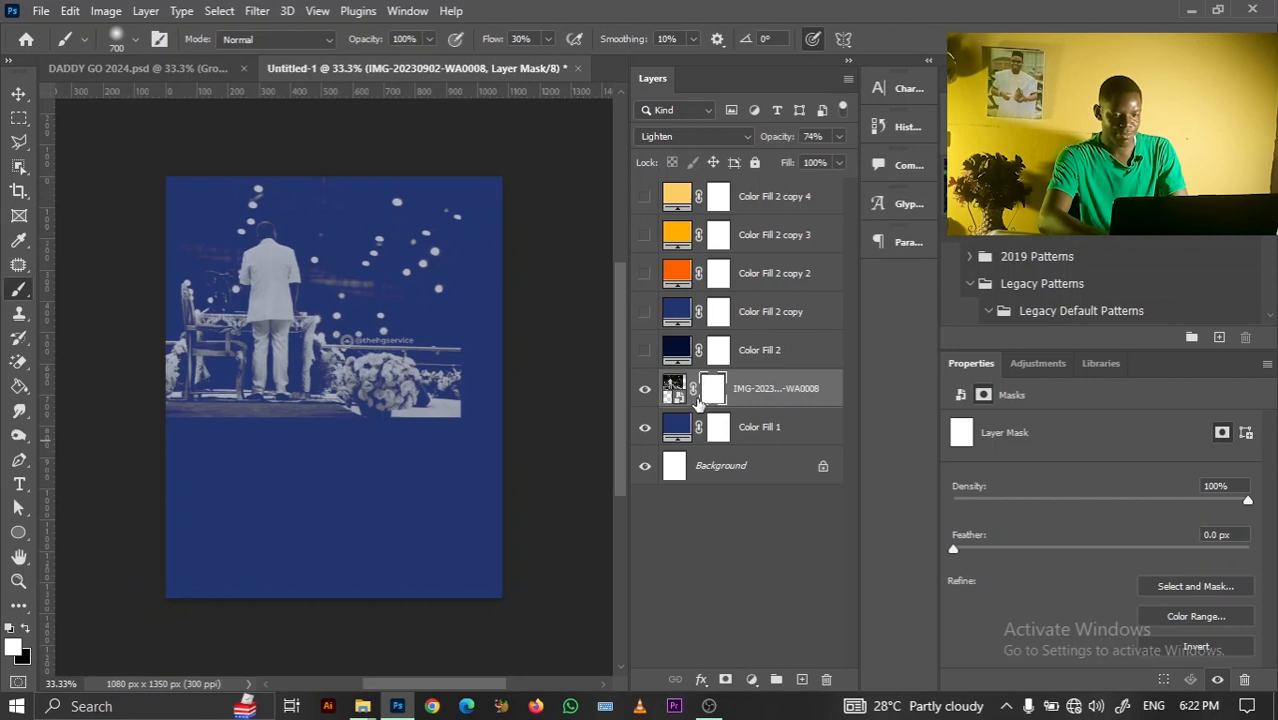
pyautogui.click(676, 392)
pyautogui.click(715, 391)
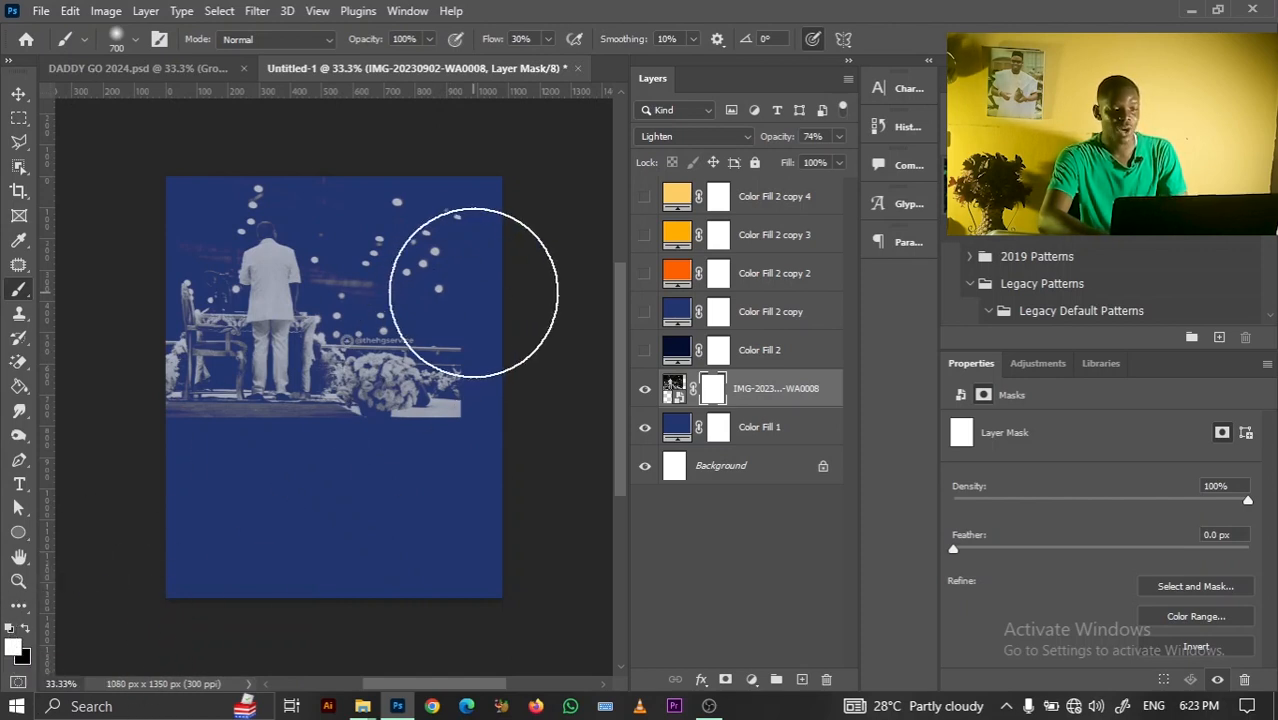
pyautogui.press('x')
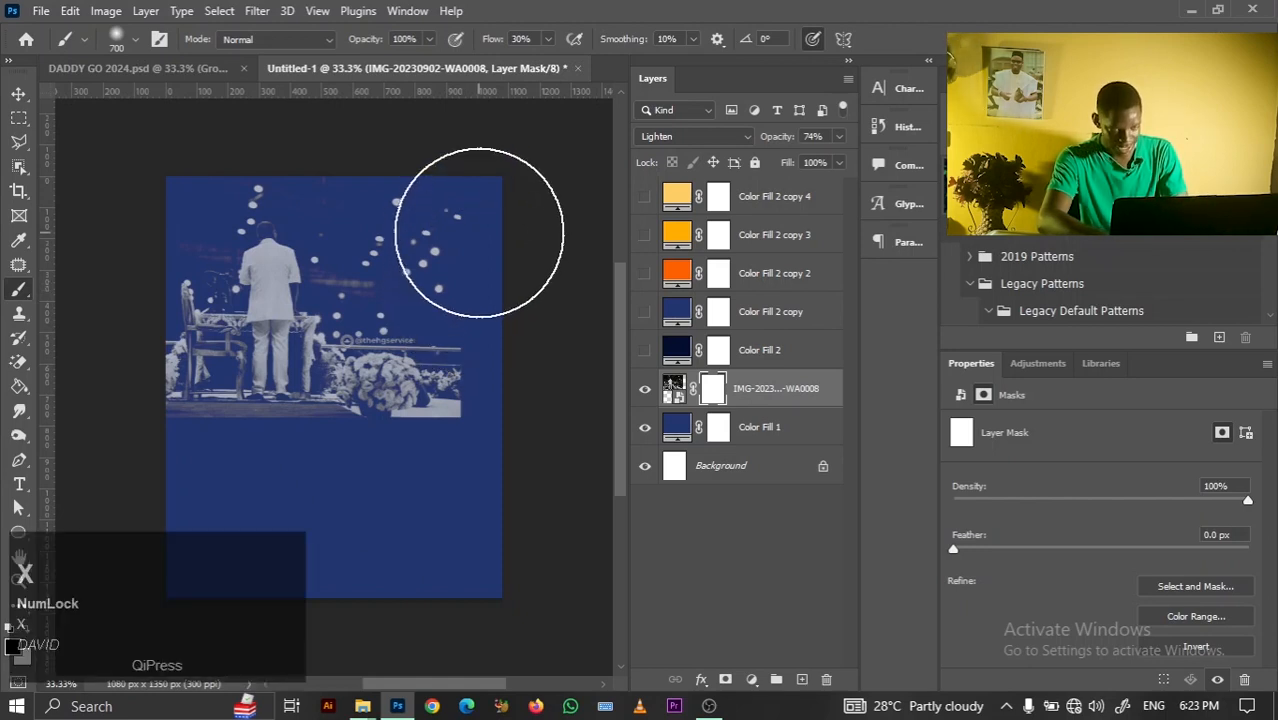
pyautogui.moveTo(499, 228)
pyautogui.mouseDown()
pyautogui.moveTo(425, 467)
pyautogui.moveTo(525, 156)
pyautogui.moveTo(393, 581)
pyautogui.moveTo(525, 259)
pyautogui.moveTo(537, 124)
pyautogui.moveTo(395, 493)
pyautogui.moveTo(499, 180)
pyautogui.moveTo(362, 519)
pyautogui.moveTo(216, 544)
pyautogui.moveTo(179, 522)
pyautogui.moveTo(259, 492)
pyautogui.moveTo(183, 475)
pyautogui.moveTo(270, 461)
pyautogui.moveTo(364, 472)
pyautogui.moveTo(182, 449)
pyautogui.moveTo(150, 423)
pyautogui.moveTo(410, 460)
pyautogui.moveTo(178, 469)
pyautogui.moveTo(230, 469)
pyautogui.moveTo(324, 516)
pyautogui.moveTo(273, 499)
pyautogui.moveTo(485, 342)
pyautogui.mouseUp()
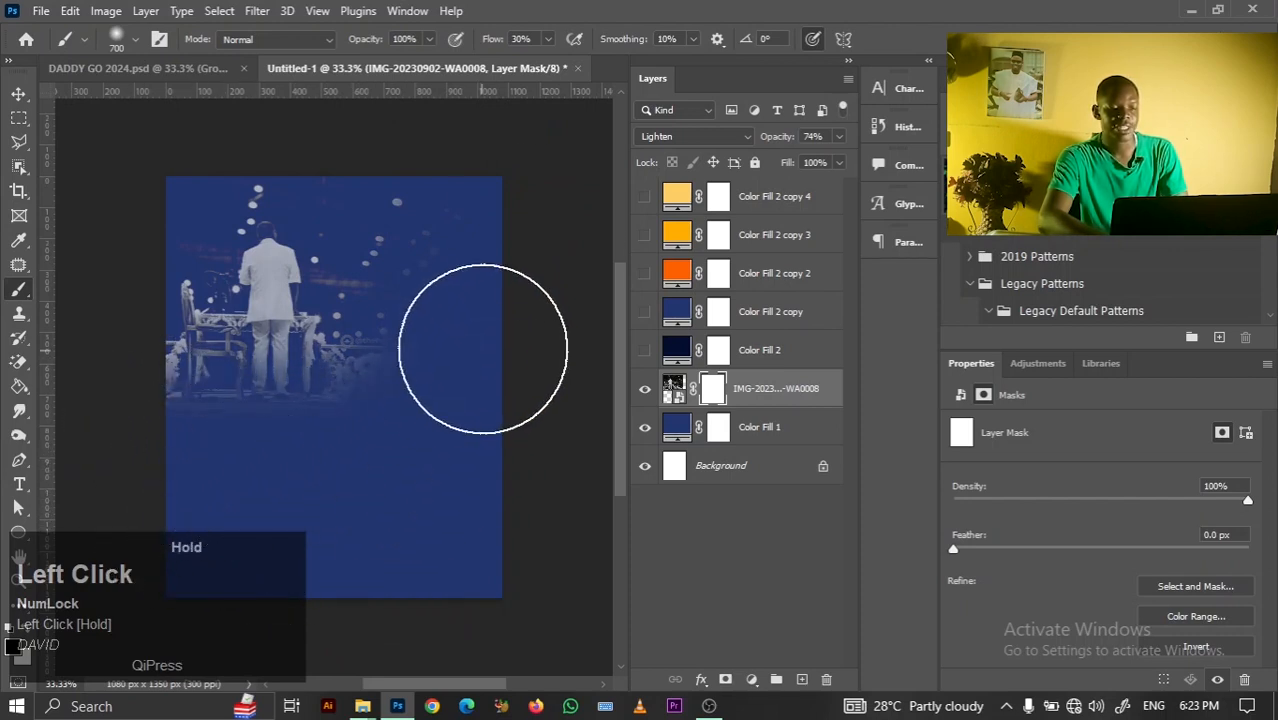
pyautogui.click(19, 95)
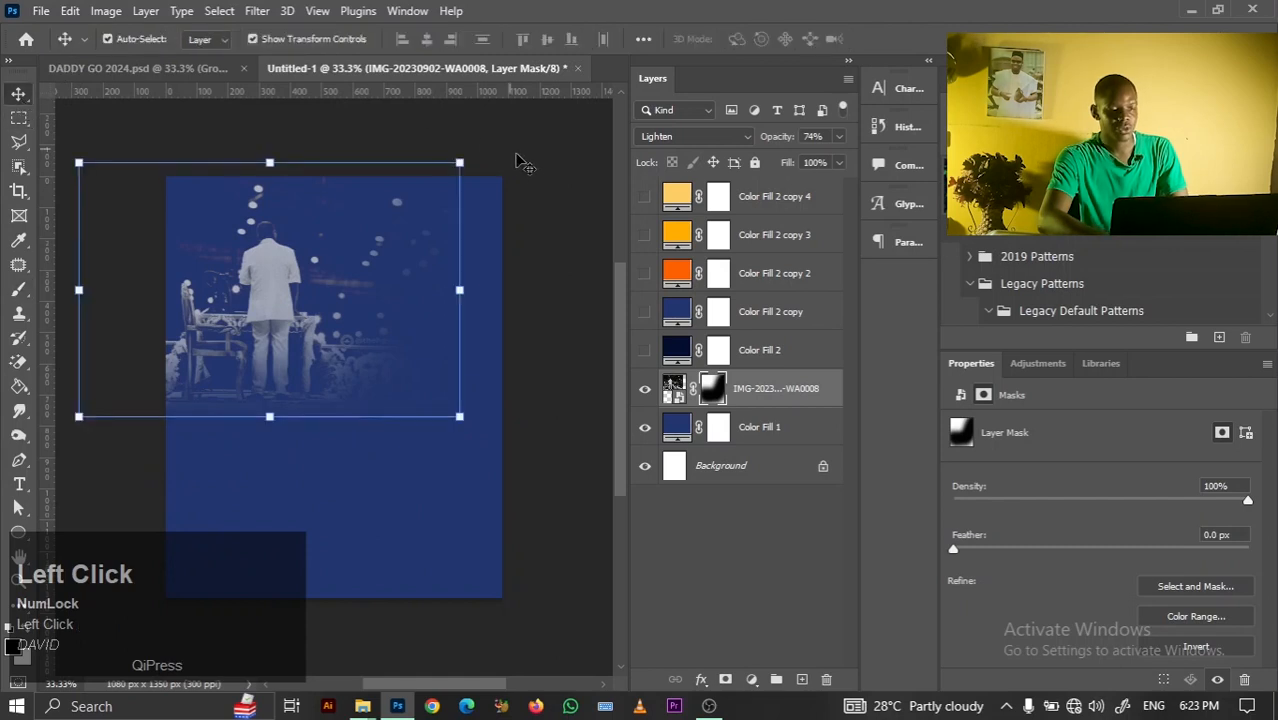
pyautogui.click(520, 162)
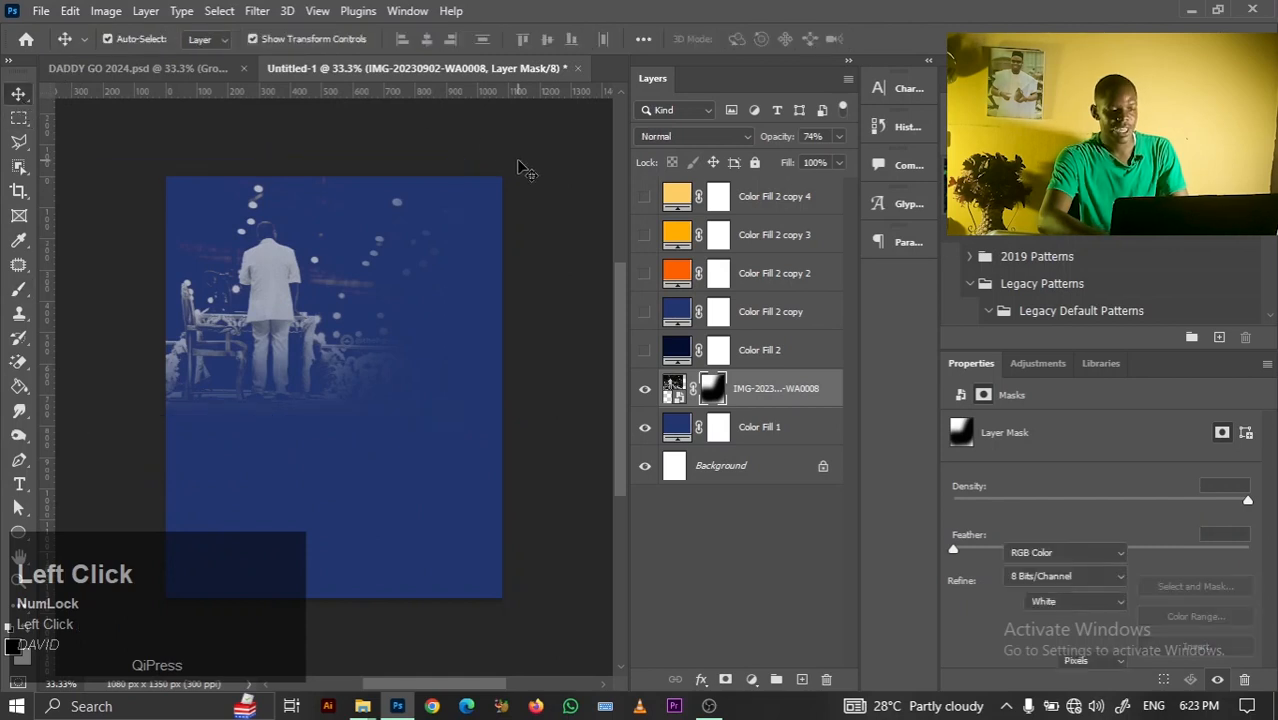
# Show the navy fill layer above the photo and adjust its Underlying Layer Blend If range, splitting the white end so the photo's highlights show through
pyautogui.click(645, 350)
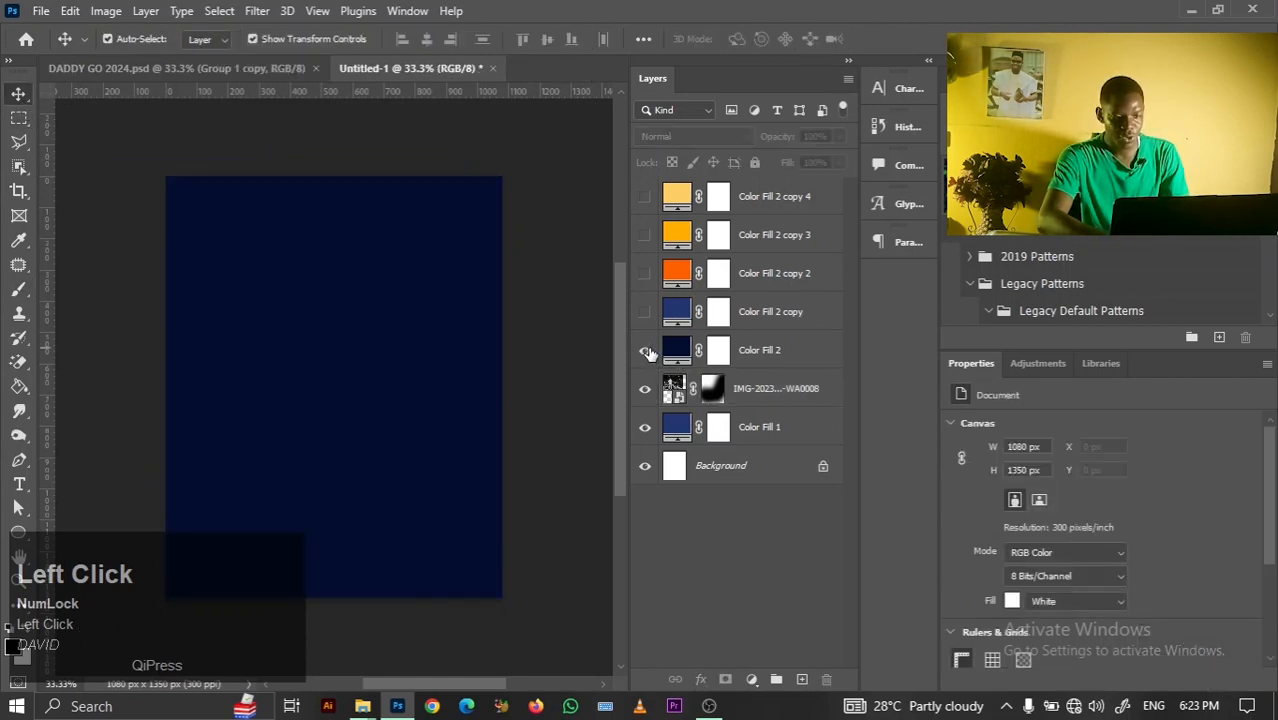
pyautogui.click(787, 355)
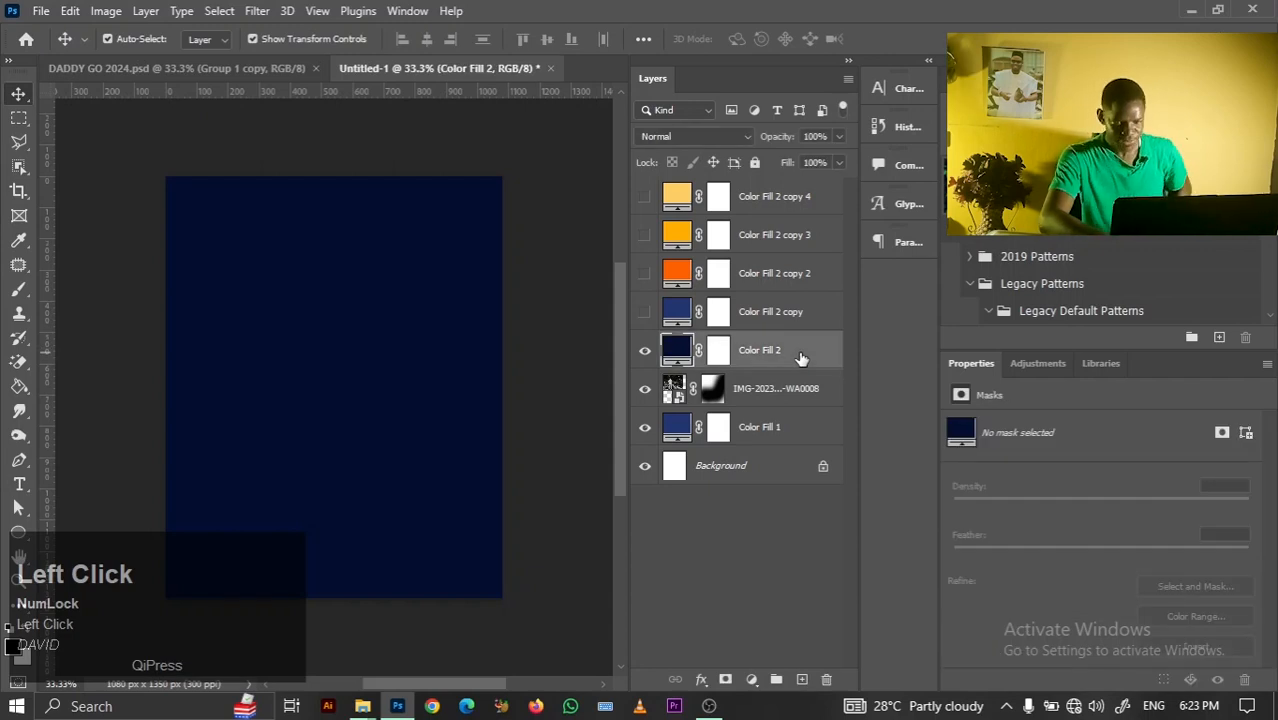
pyautogui.doubleClick(799, 351)
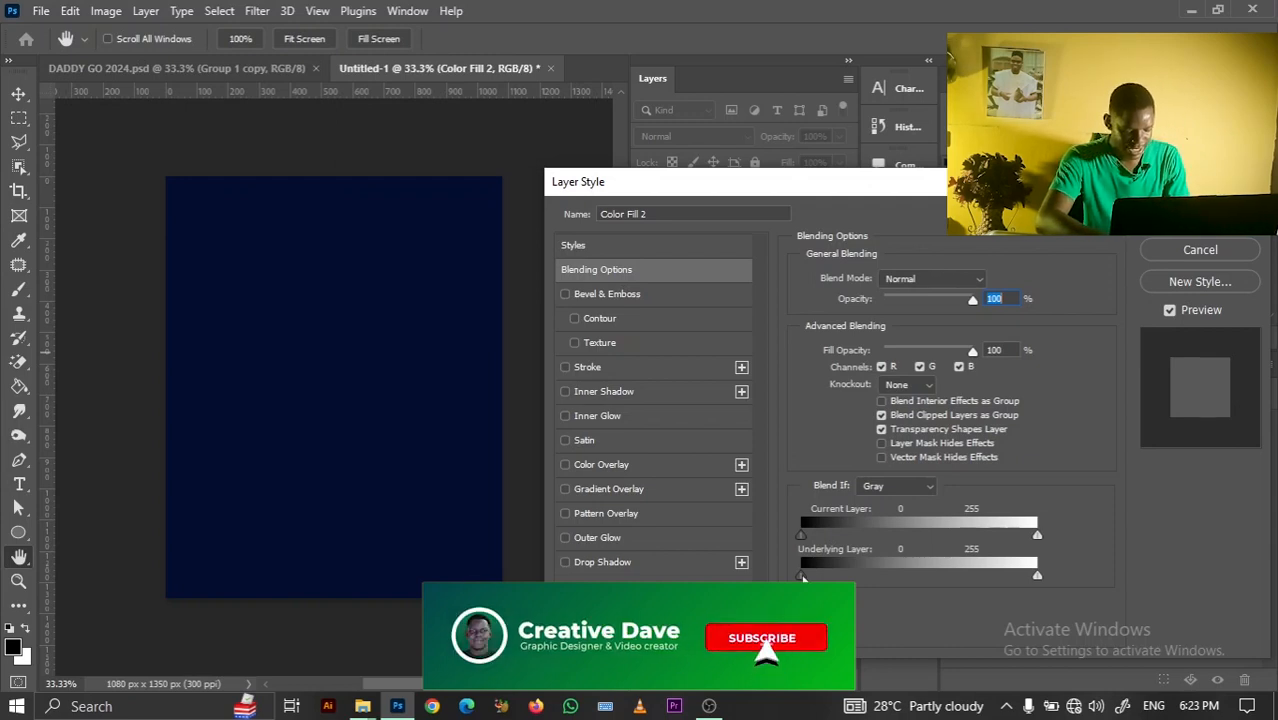
pyautogui.keyDown('alt'); pyautogui.click(802, 577); pyautogui.keyUp('alt')
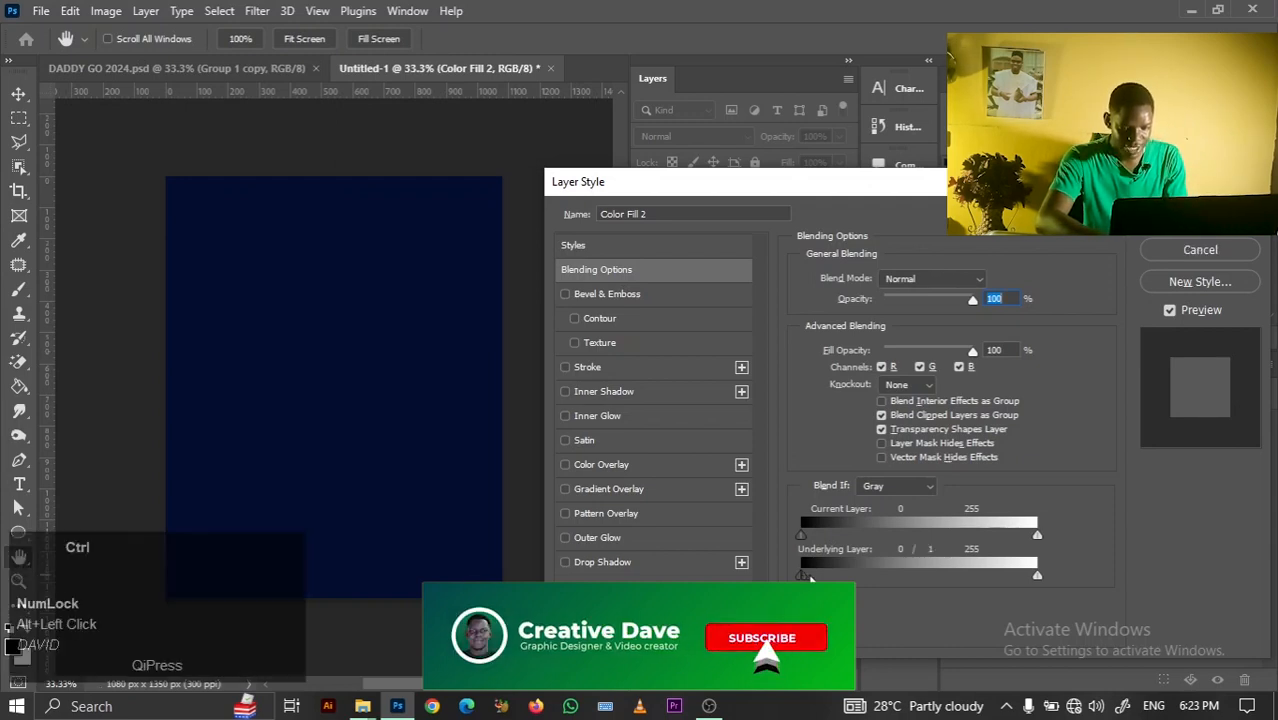
pyautogui.hotkey('ctrl', 'z')
pyautogui.moveTo(805, 578); pyautogui.dragTo(855, 580)
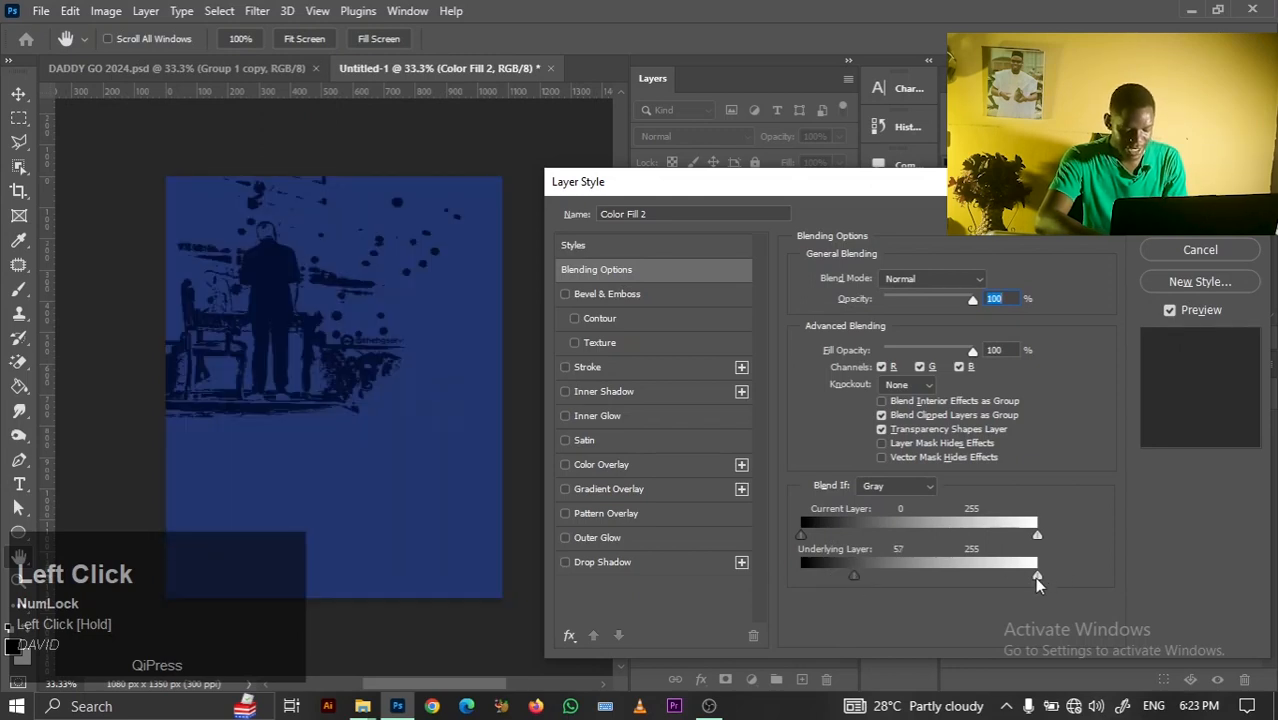
pyautogui.moveTo(1037, 578); pyautogui.dragTo(843, 577)
pyautogui.press('alt')
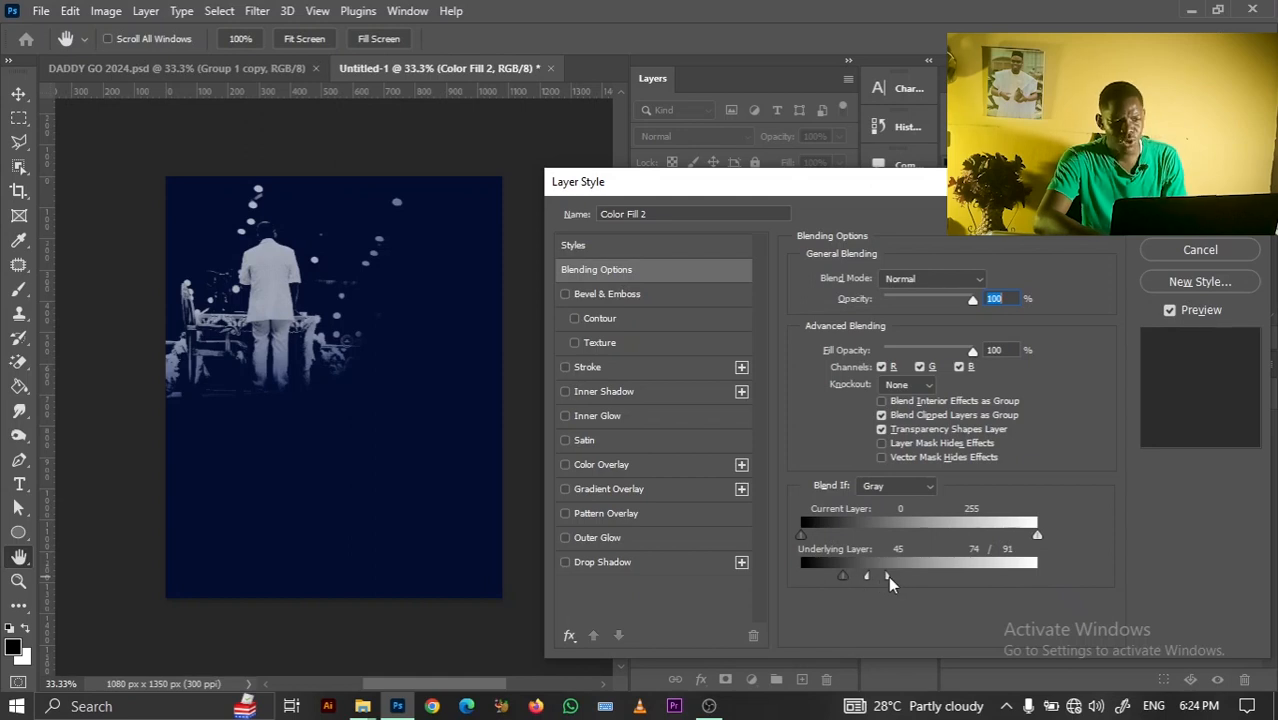
pyautogui.moveTo(887, 578); pyautogui.dragTo(825, 580)
pyautogui.click(1208, 224)
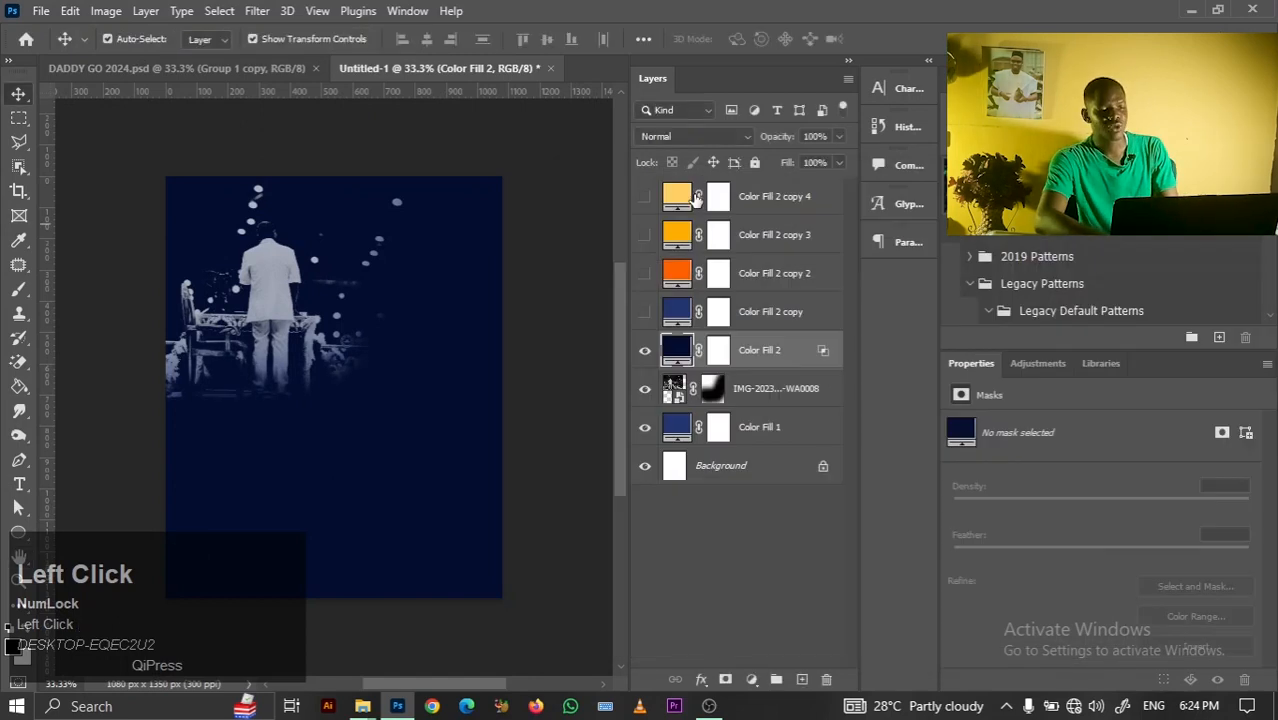
# Show the blue fill layer above the navy one and set its Underlying Layer Blend If range to 41 and 76/147
pyautogui.click(644, 312)
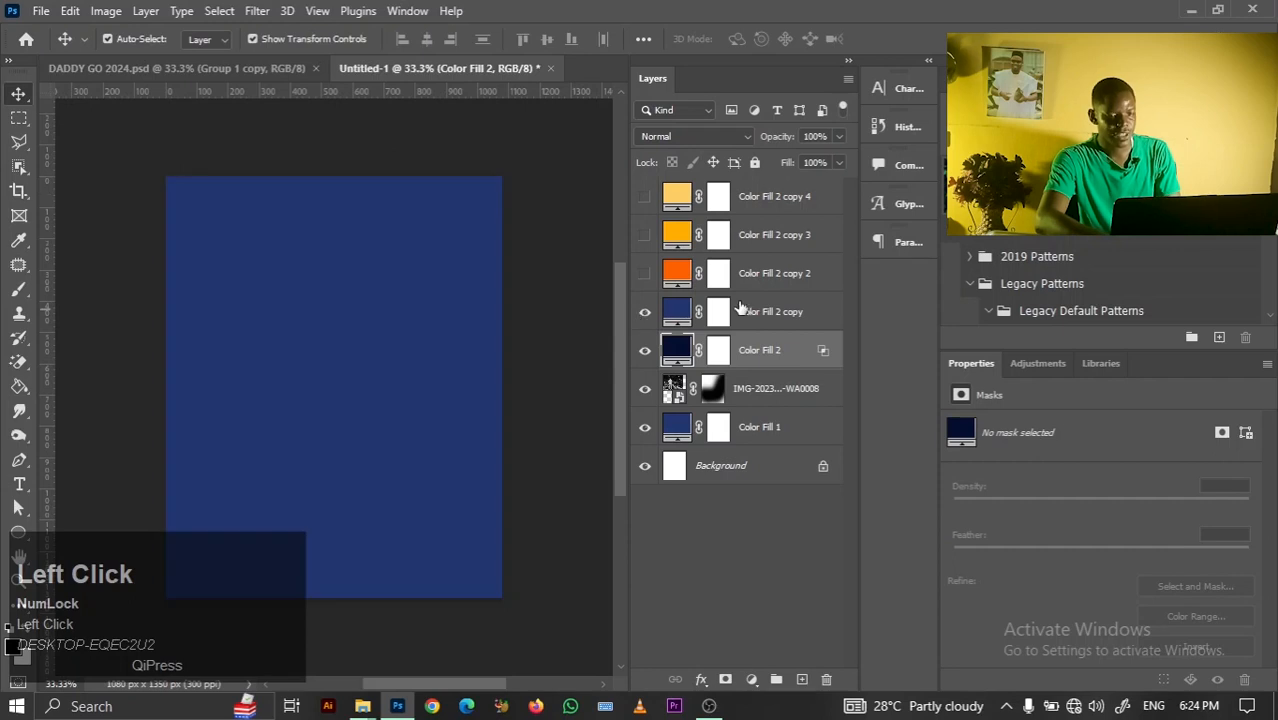
pyautogui.click(822, 316)
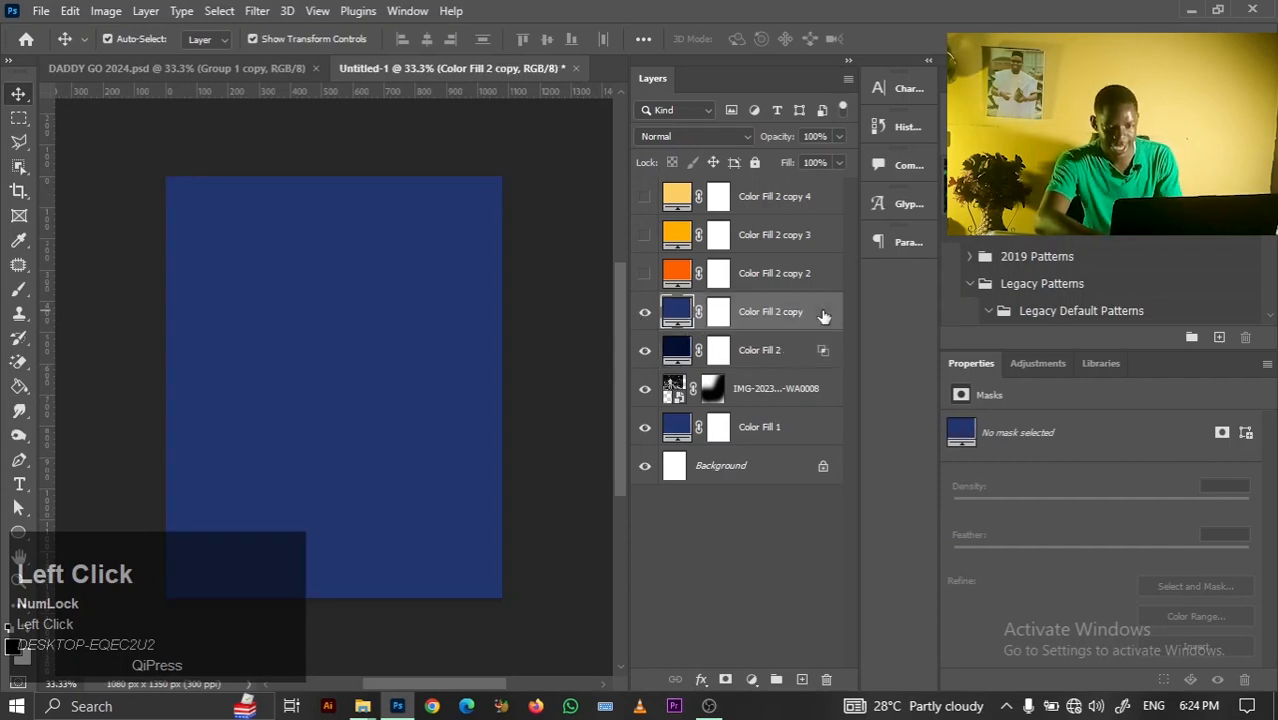
pyautogui.doubleClick(822, 316)
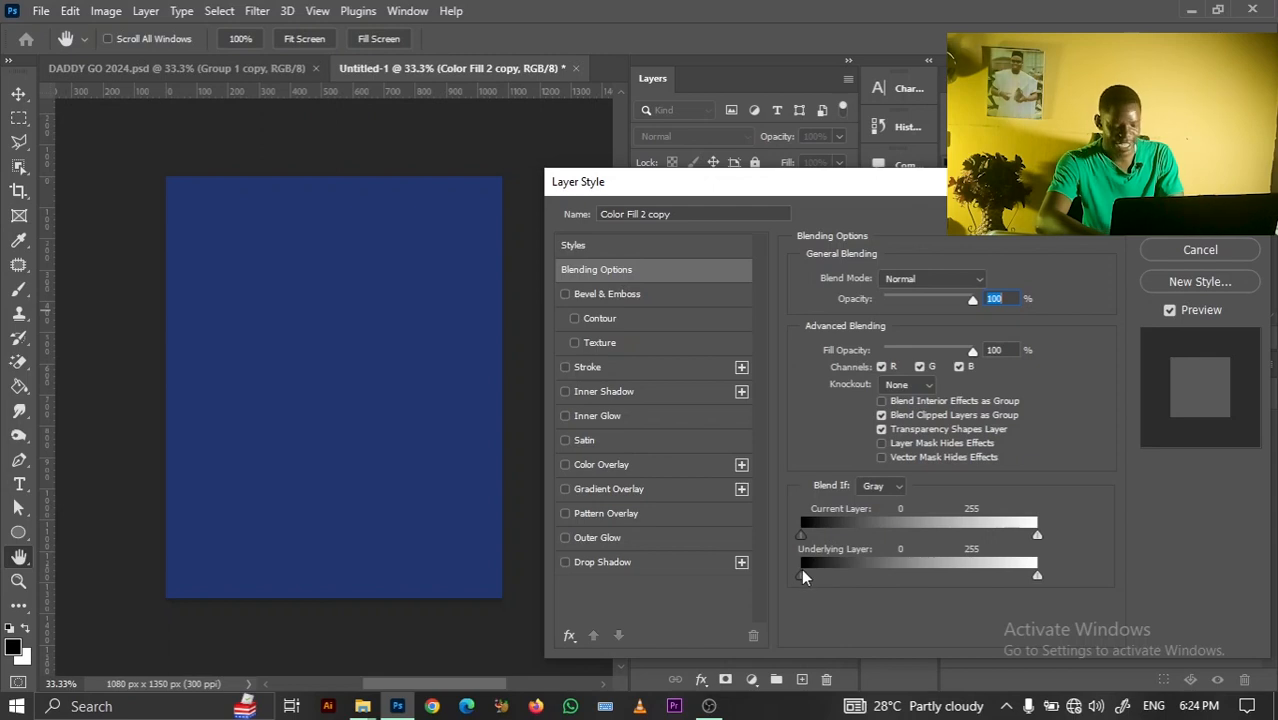
pyautogui.moveTo(802, 576); pyautogui.dragTo(828, 577)
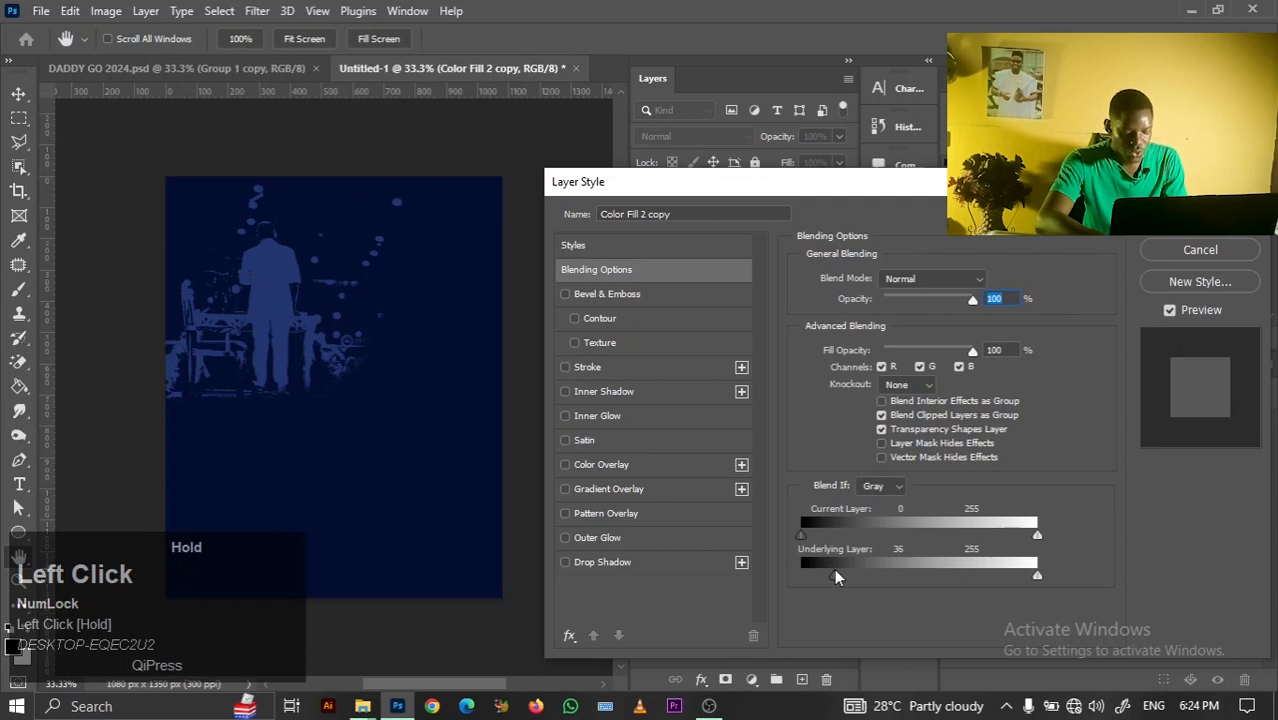
pyautogui.moveTo(836, 575); pyautogui.dragTo(839, 575)
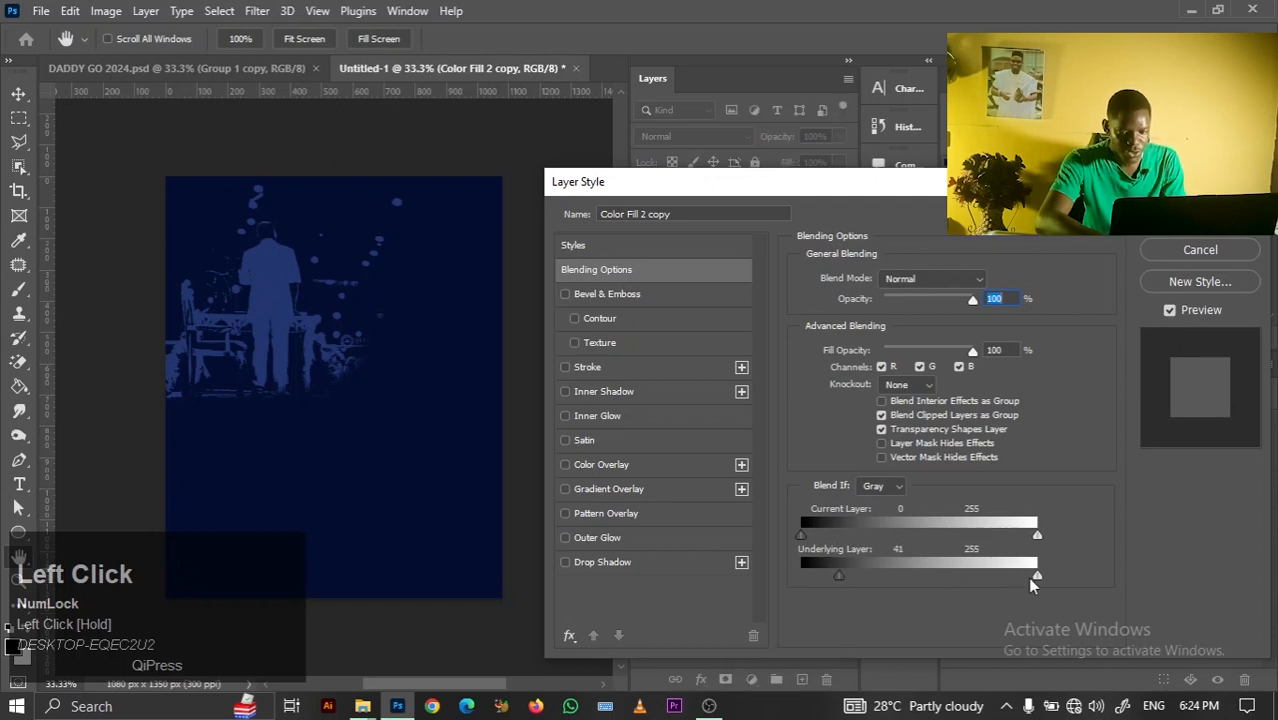
pyautogui.moveTo(1036, 578); pyautogui.dragTo(886, 589)
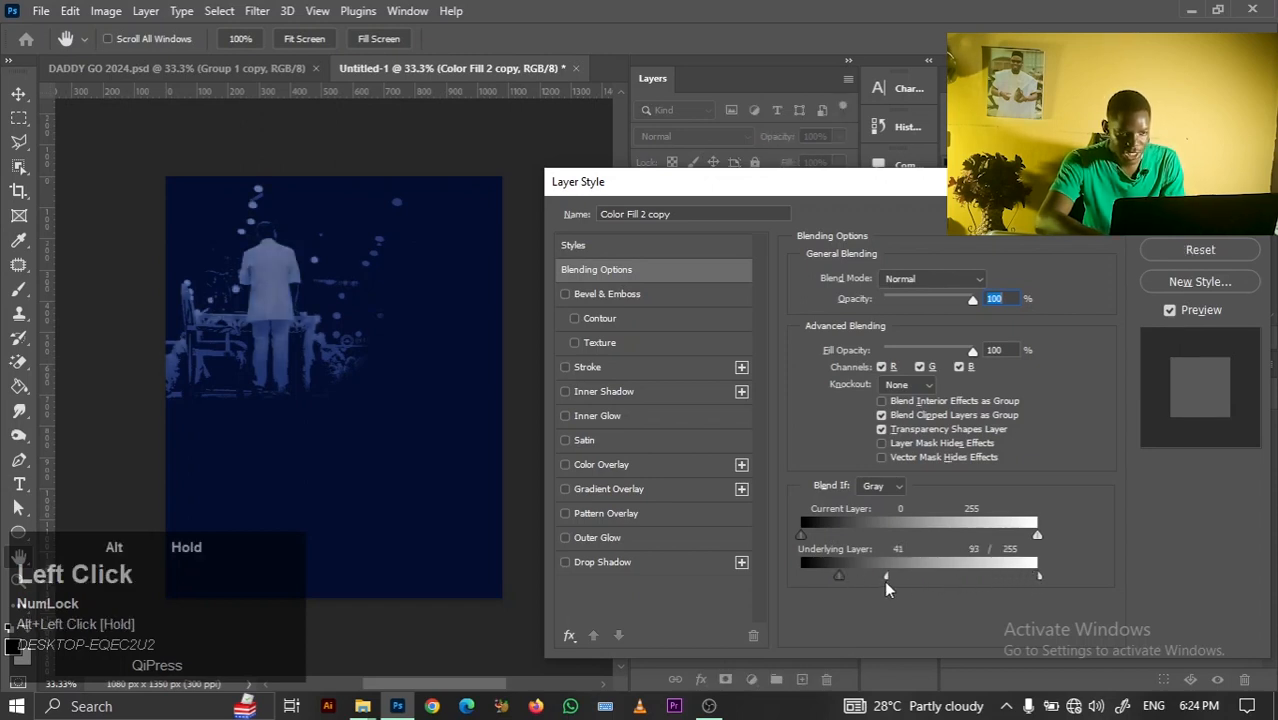
pyautogui.moveTo(1041, 579); pyautogui.dragTo(942, 586)
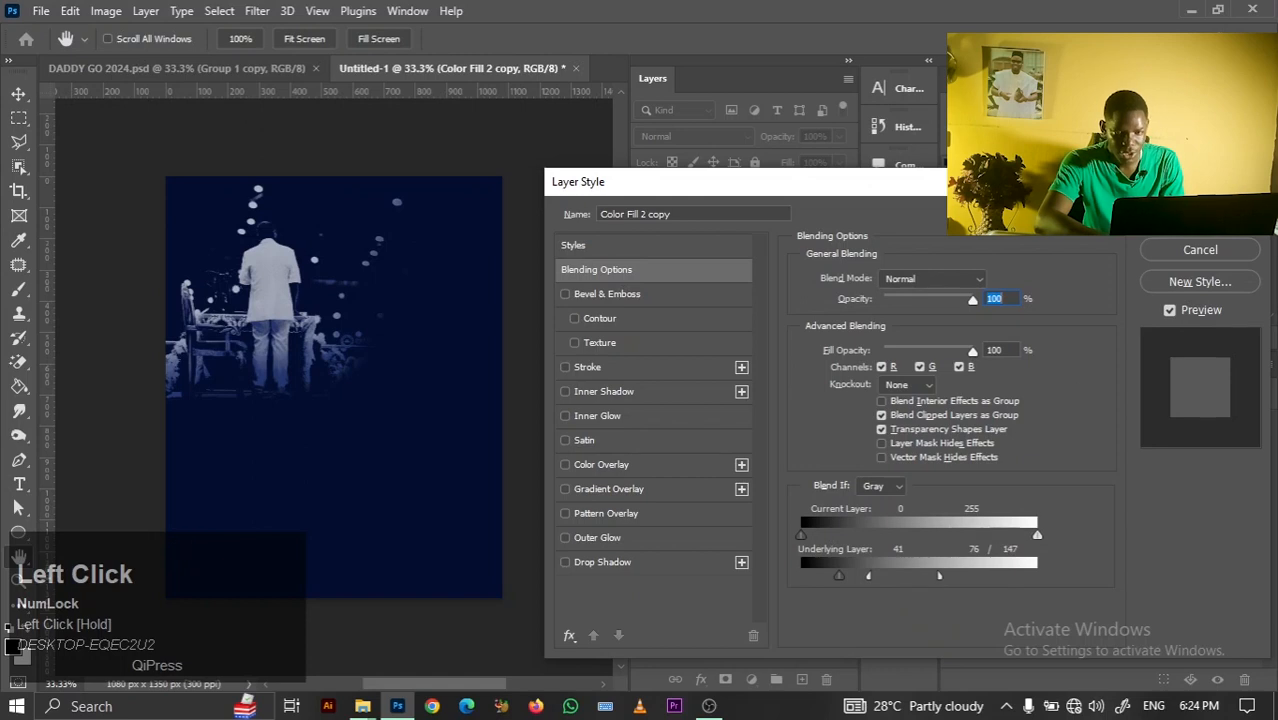
pyautogui.click(1200, 218)
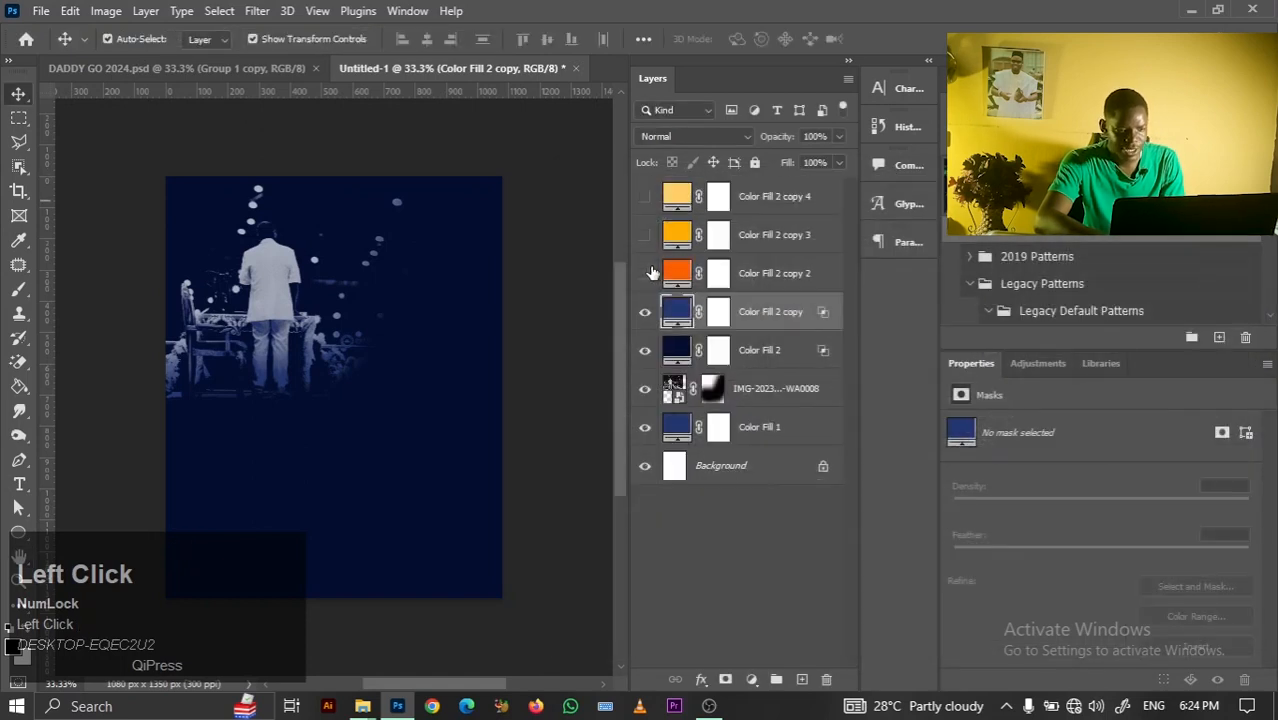
# Show the orange fe6000 fill layer and set its Underlying Layer Blend If range to 77/117 and 182/249
pyautogui.click(645, 273)
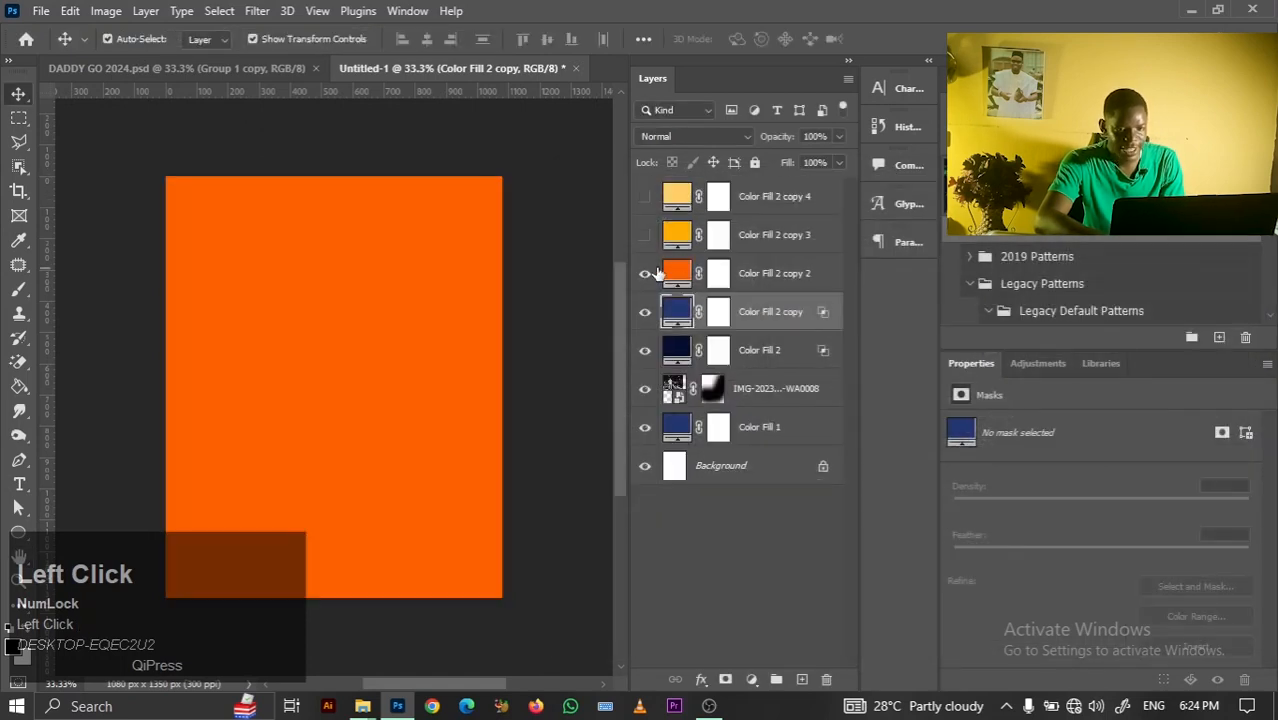
pyautogui.doubleClick(813, 284)
pyautogui.click(835, 275)
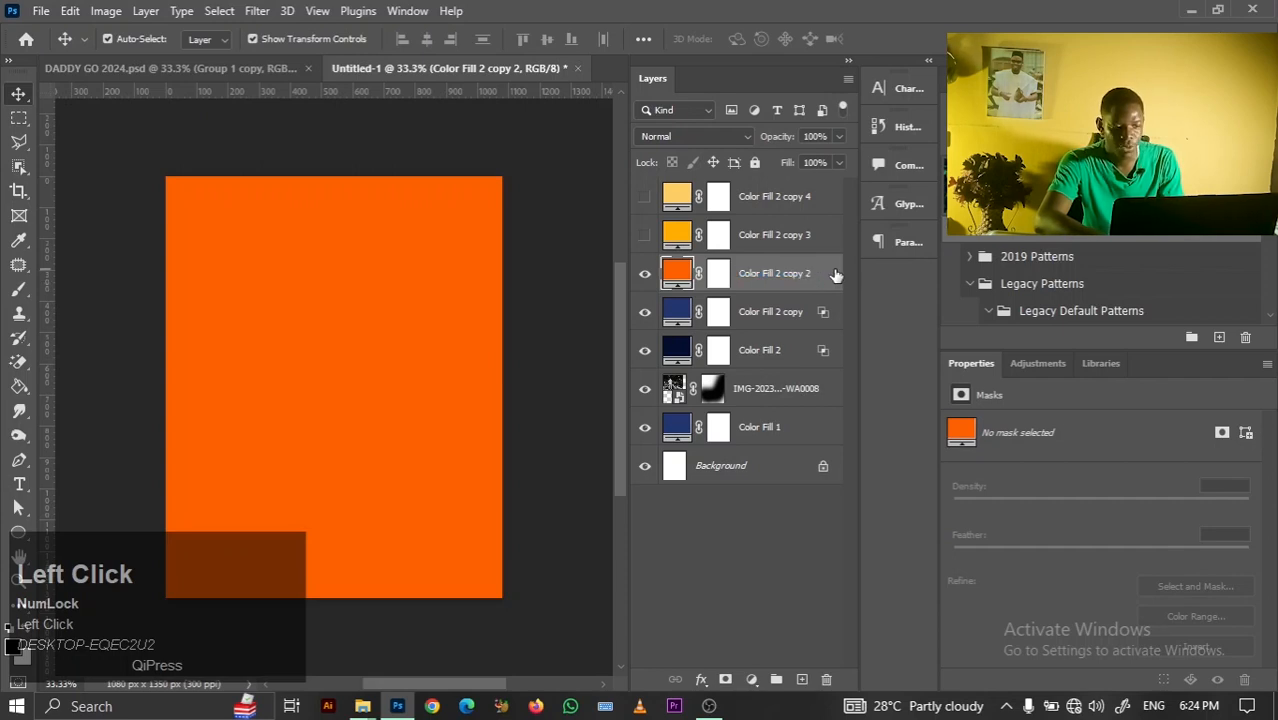
pyautogui.doubleClick(835, 275)
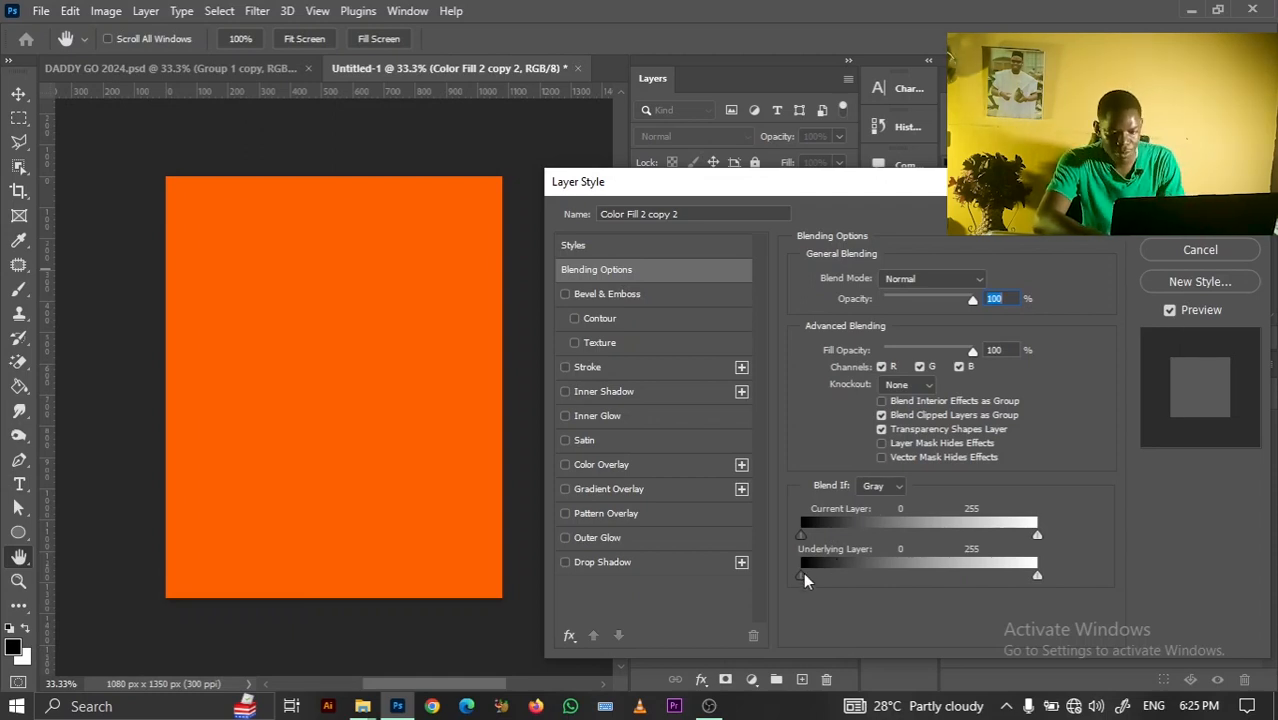
pyautogui.moveTo(803, 575); pyautogui.dragTo(872, 563)
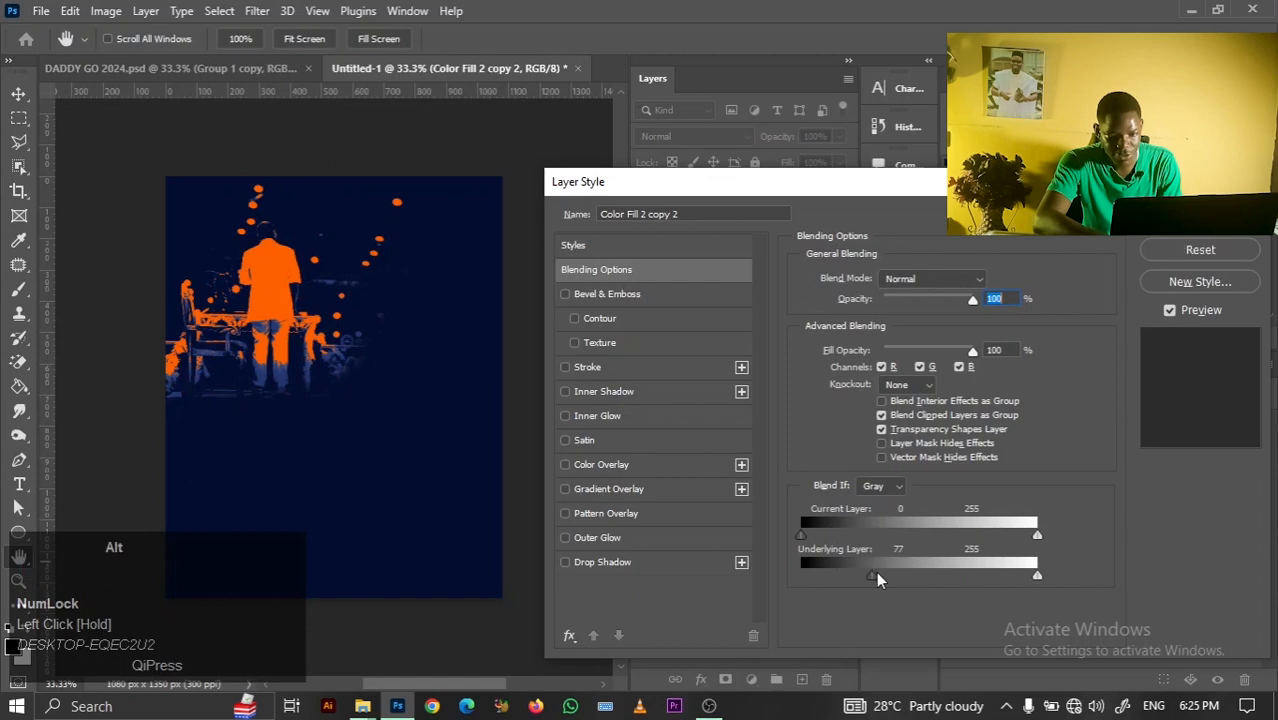
pyautogui.keyDown('alt'); pyautogui.click(876, 574); pyautogui.keyUp('alt')
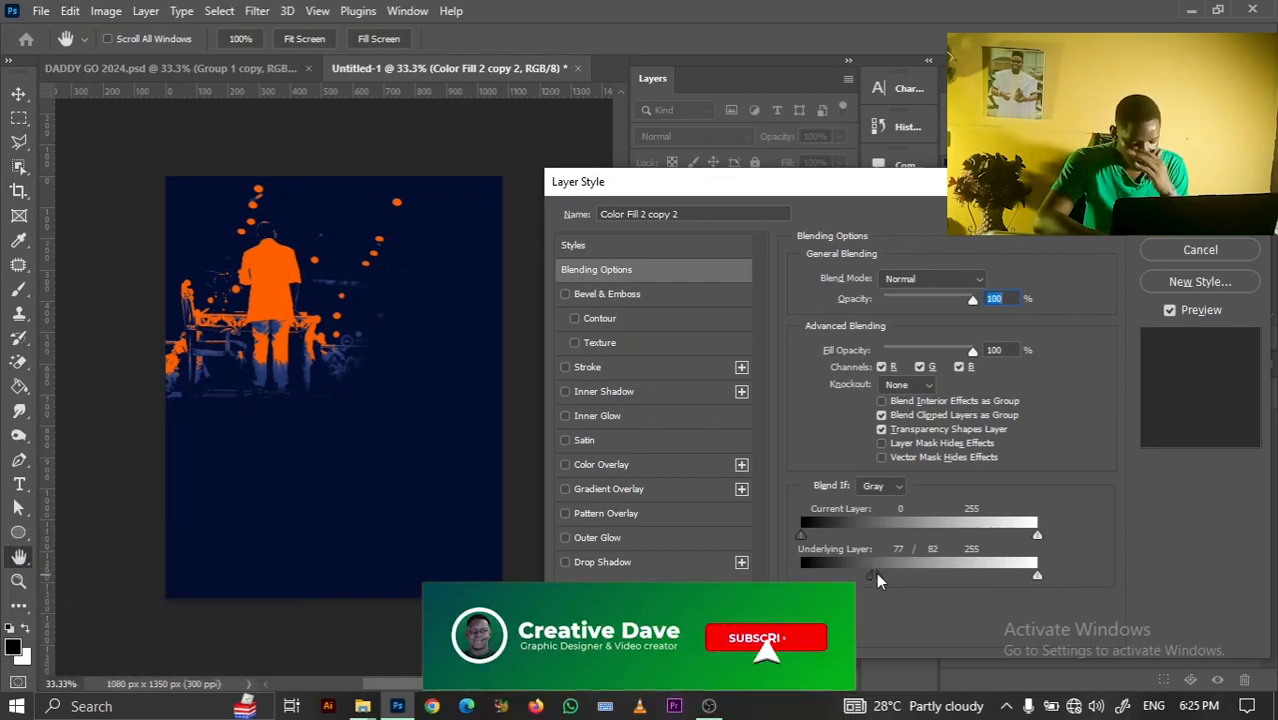
pyautogui.moveTo(876, 576); pyautogui.dragTo(1033, 578)
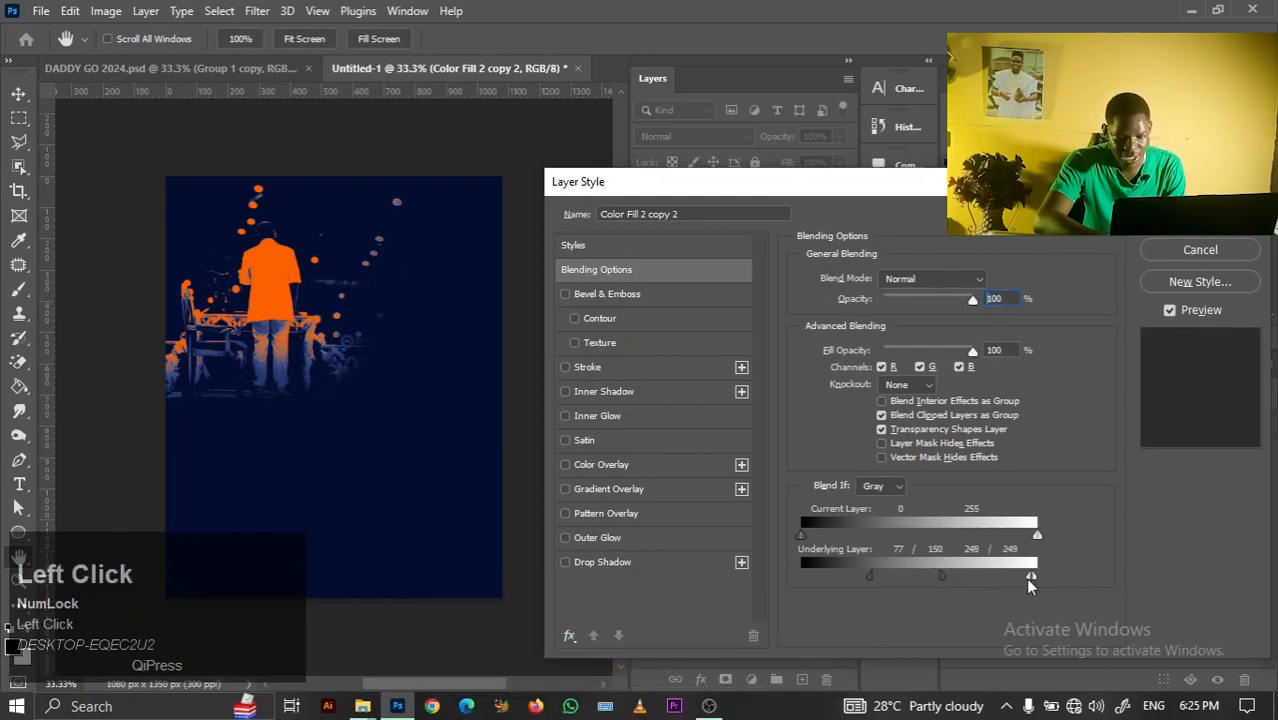
pyautogui.moveTo(1033, 578); pyautogui.dragTo(995, 578)
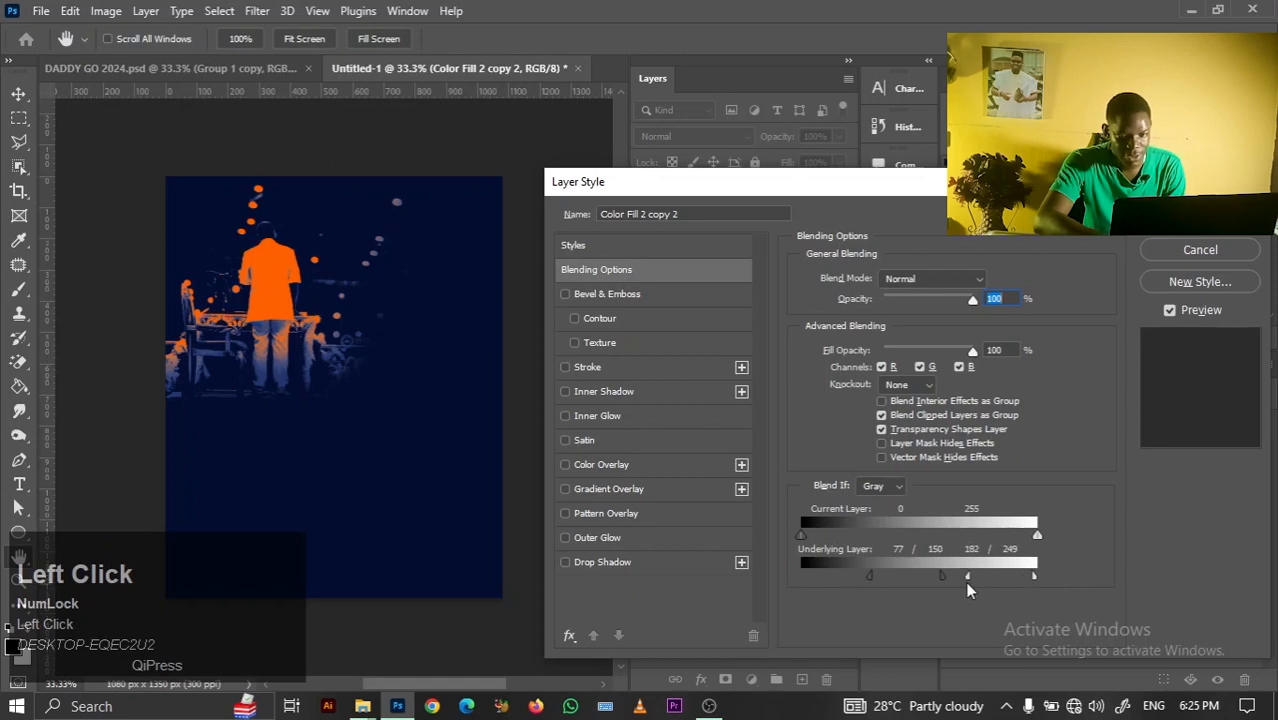
pyautogui.moveTo(932, 583); pyautogui.dragTo(910, 588)
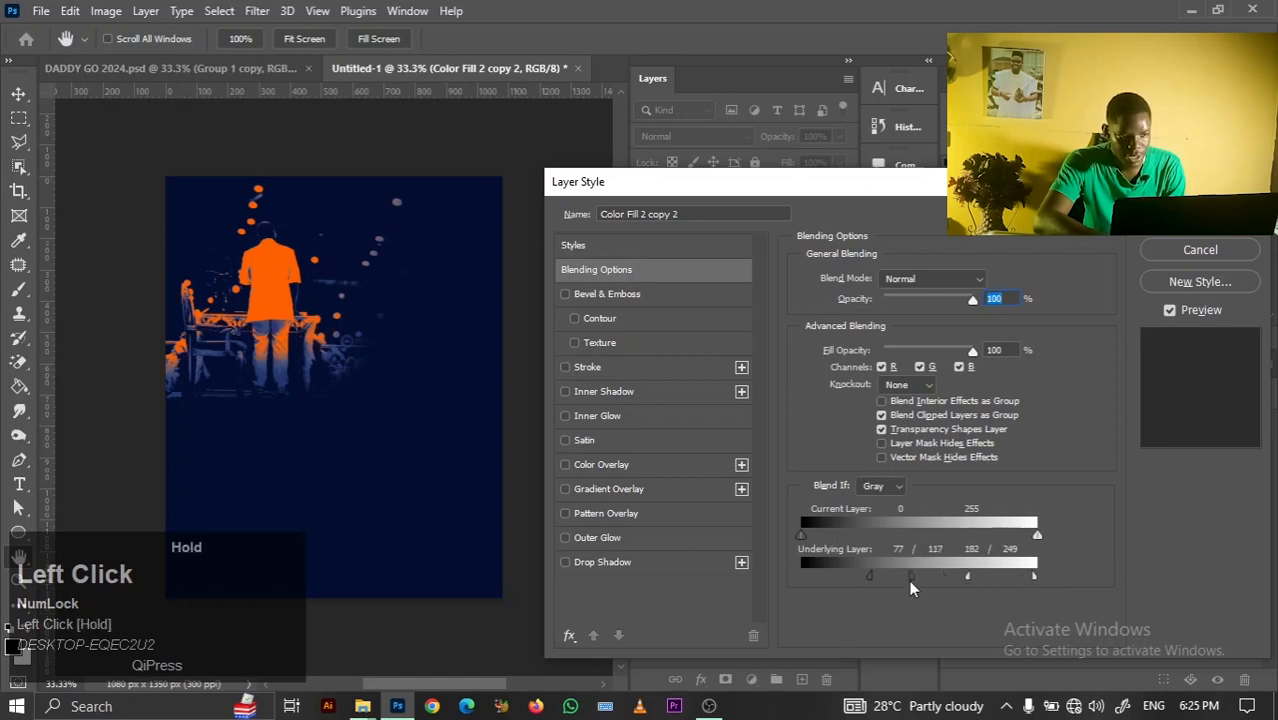
pyautogui.click(1200, 218)
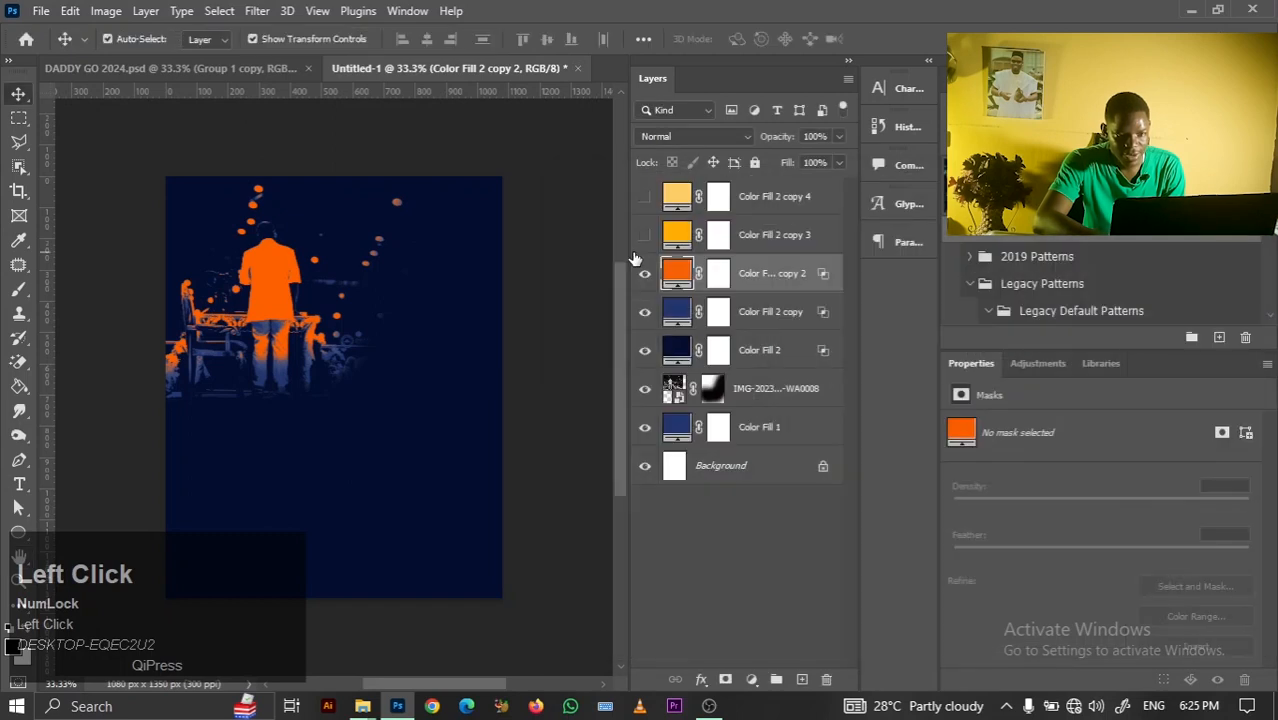
# Show the amber fill layer above the orange one and set its Underlying Layer Blend If range to 112/153 and 194
pyautogui.click(619, 231)
pyautogui.hotkey('ctrl', '0')
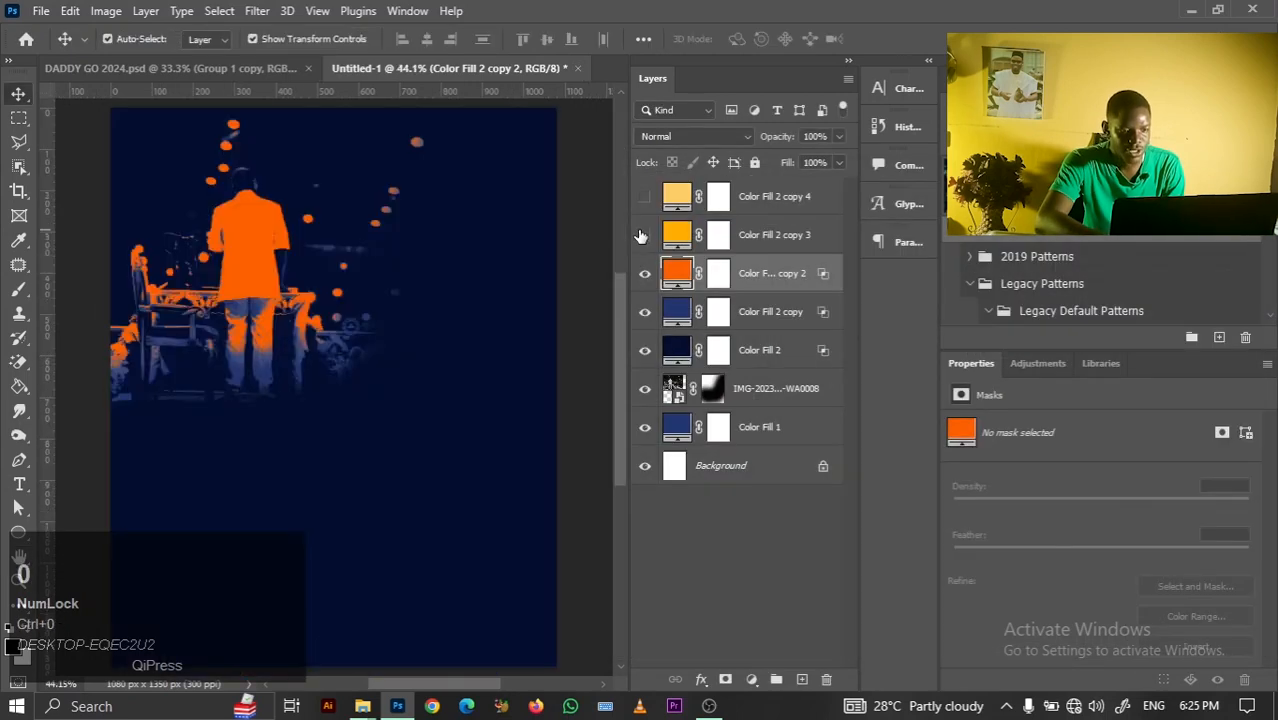
pyautogui.hotkey('ctrl', '-')
pyautogui.click(644, 235)
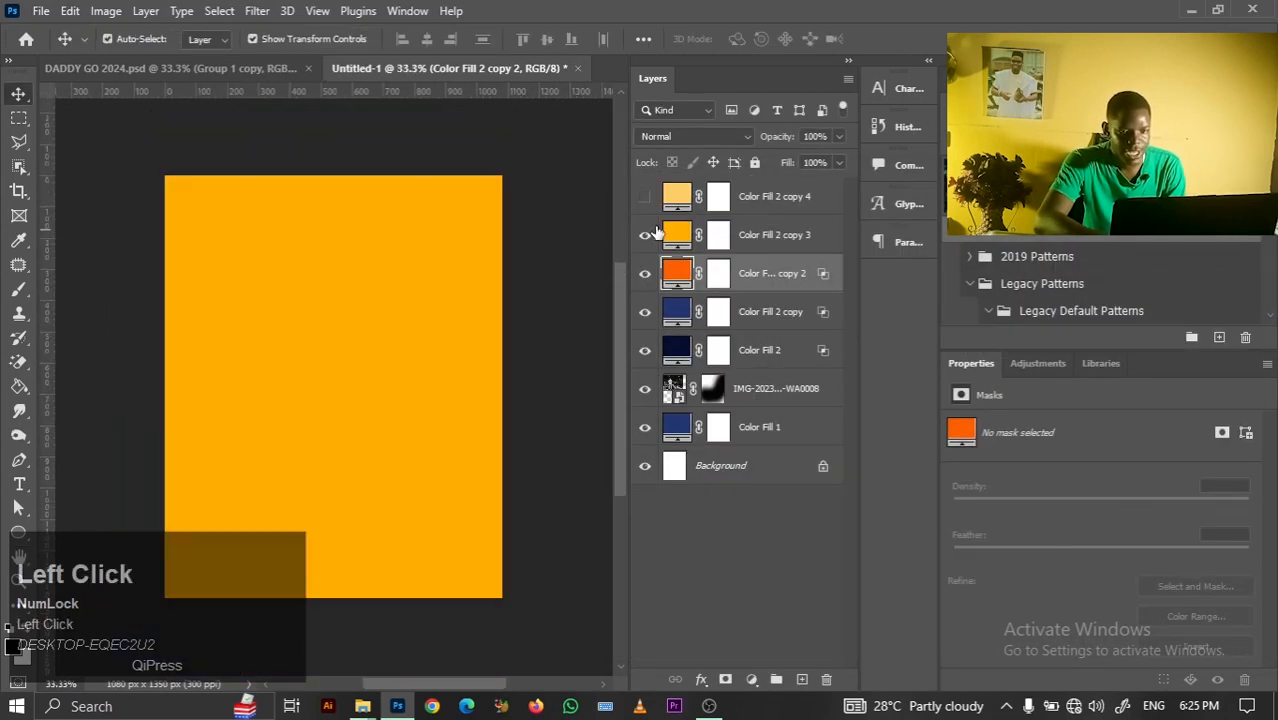
pyautogui.click(833, 239)
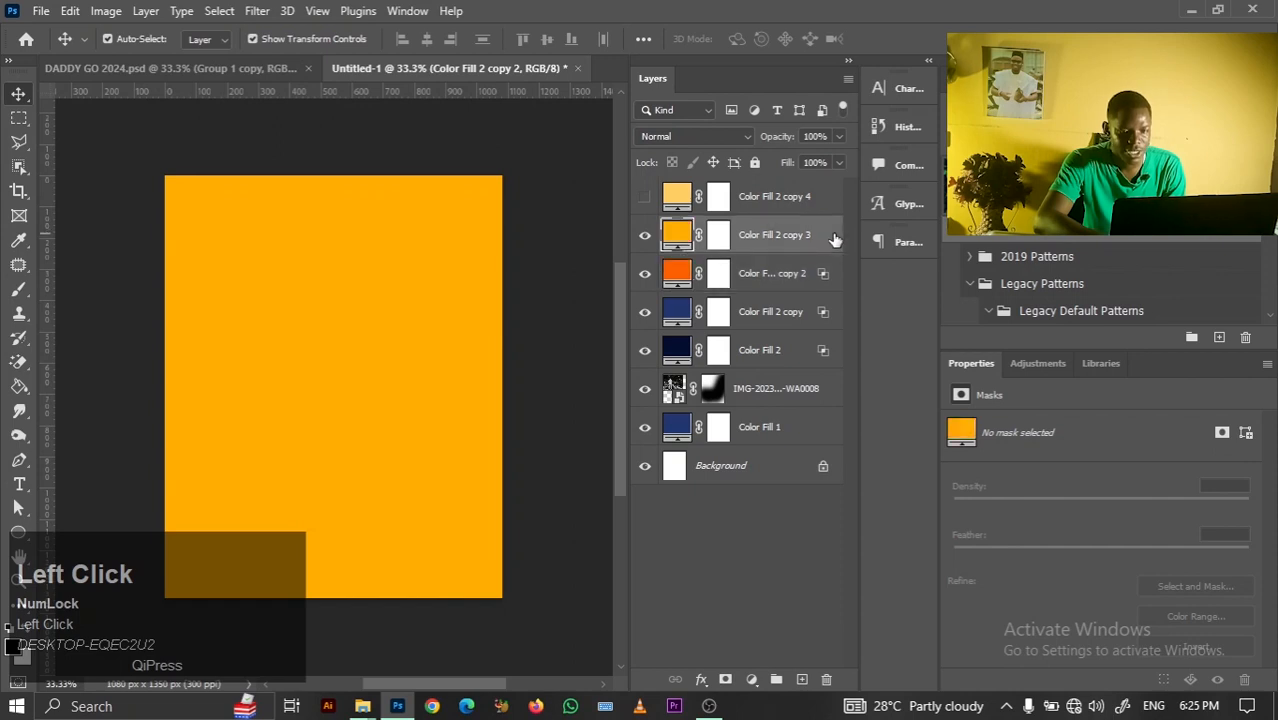
pyautogui.doubleClick(835, 239)
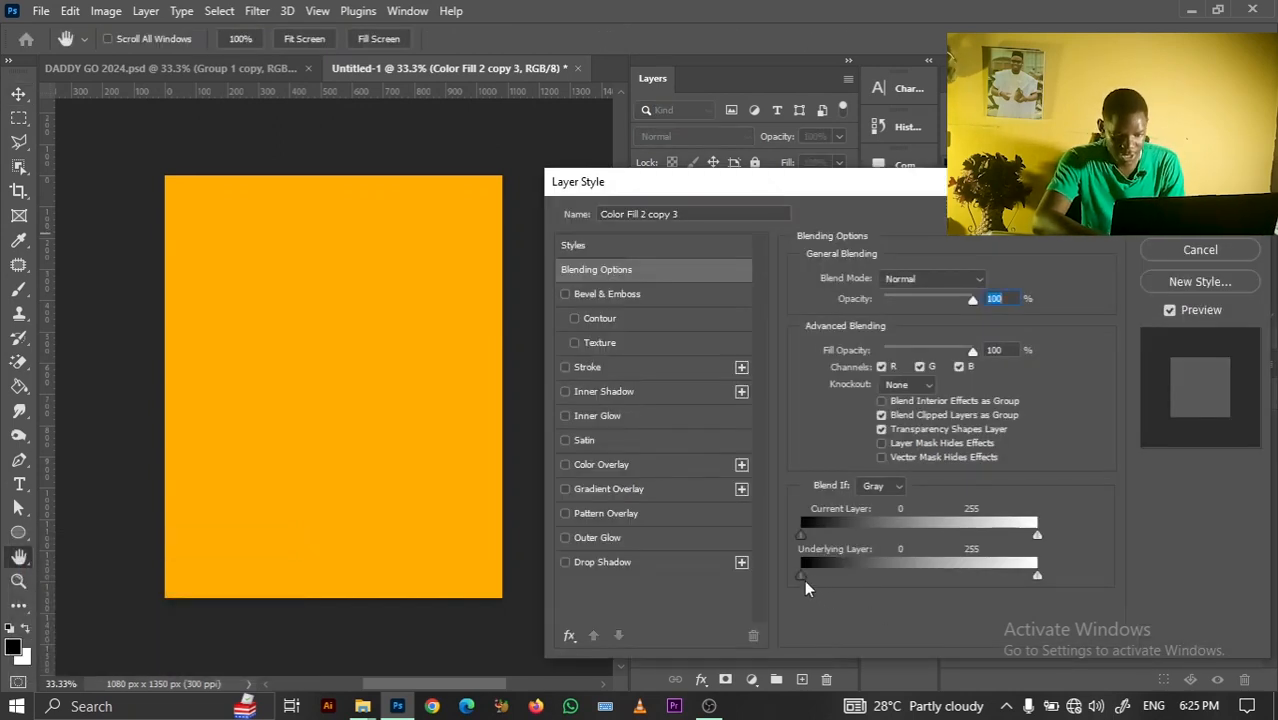
pyautogui.moveTo(804, 575); pyautogui.dragTo(950, 593)
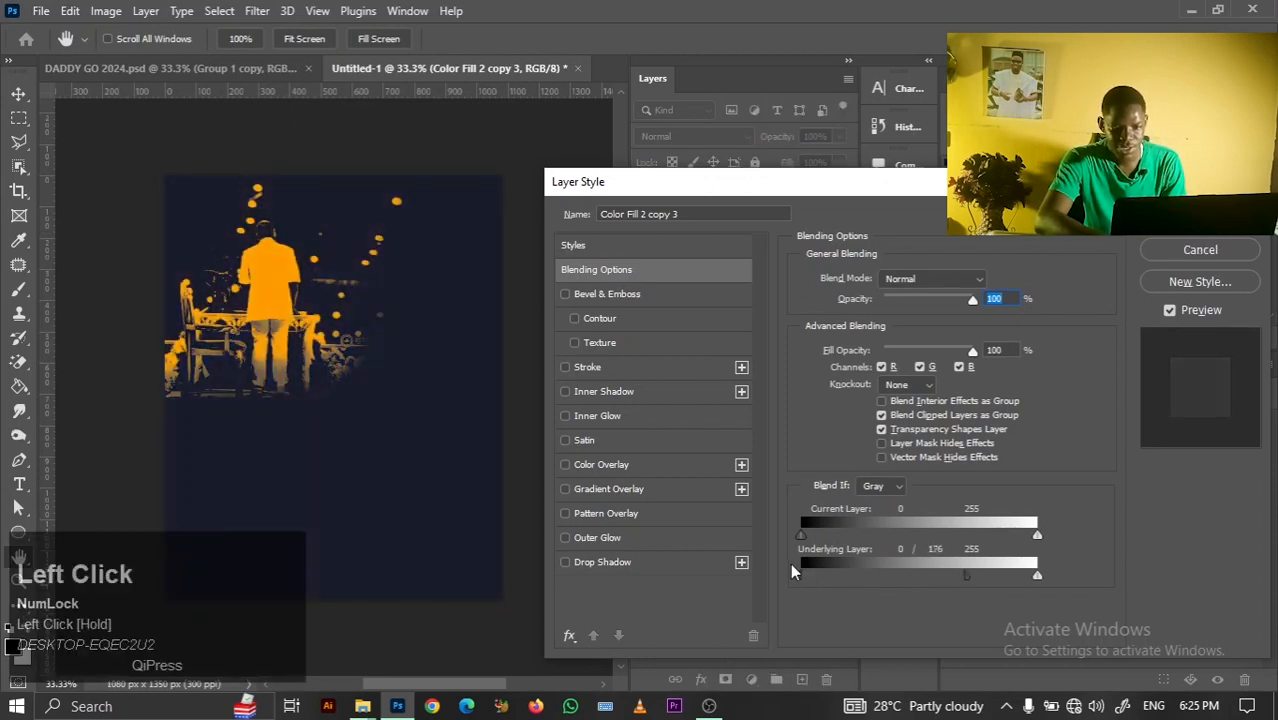
pyautogui.moveTo(797, 583); pyautogui.dragTo(926, 586)
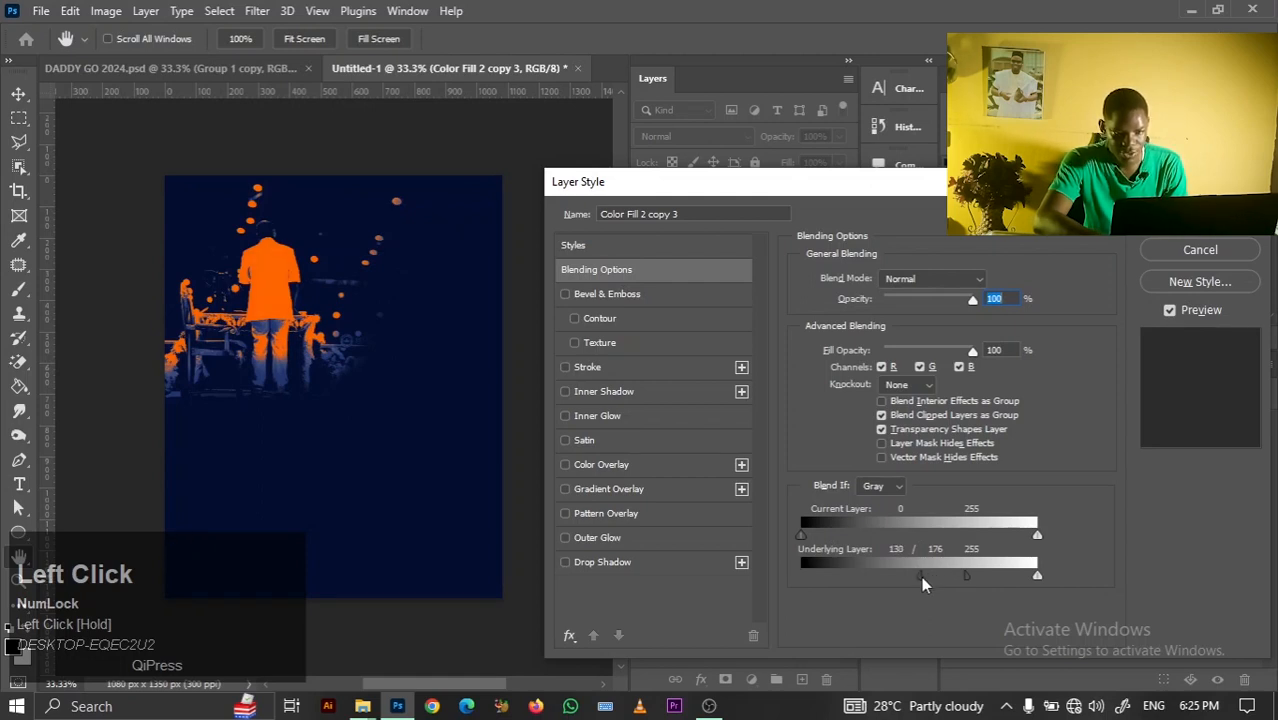
pyautogui.keyDown('alt'); pyautogui.click(1037, 579); pyautogui.keyUp('alt')
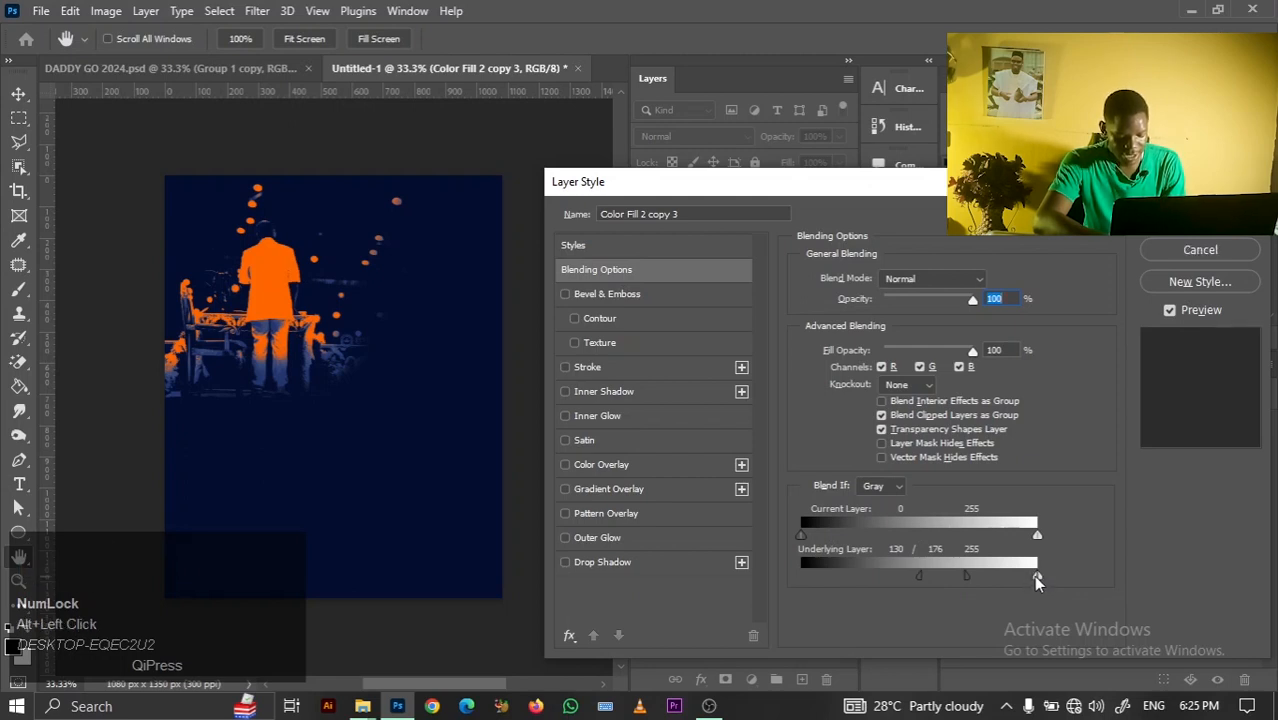
pyautogui.moveTo(1037, 583); pyautogui.dragTo(1021, 583)
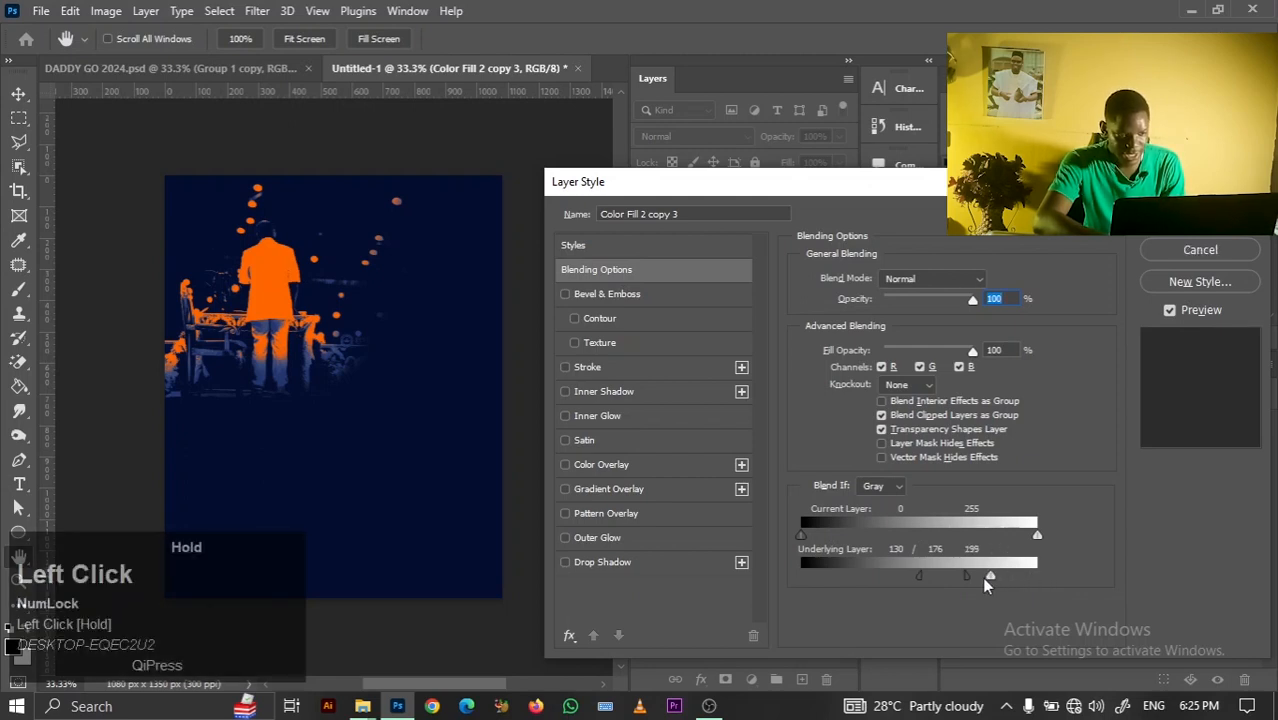
pyautogui.moveTo(922, 579); pyautogui.dragTo(948, 582)
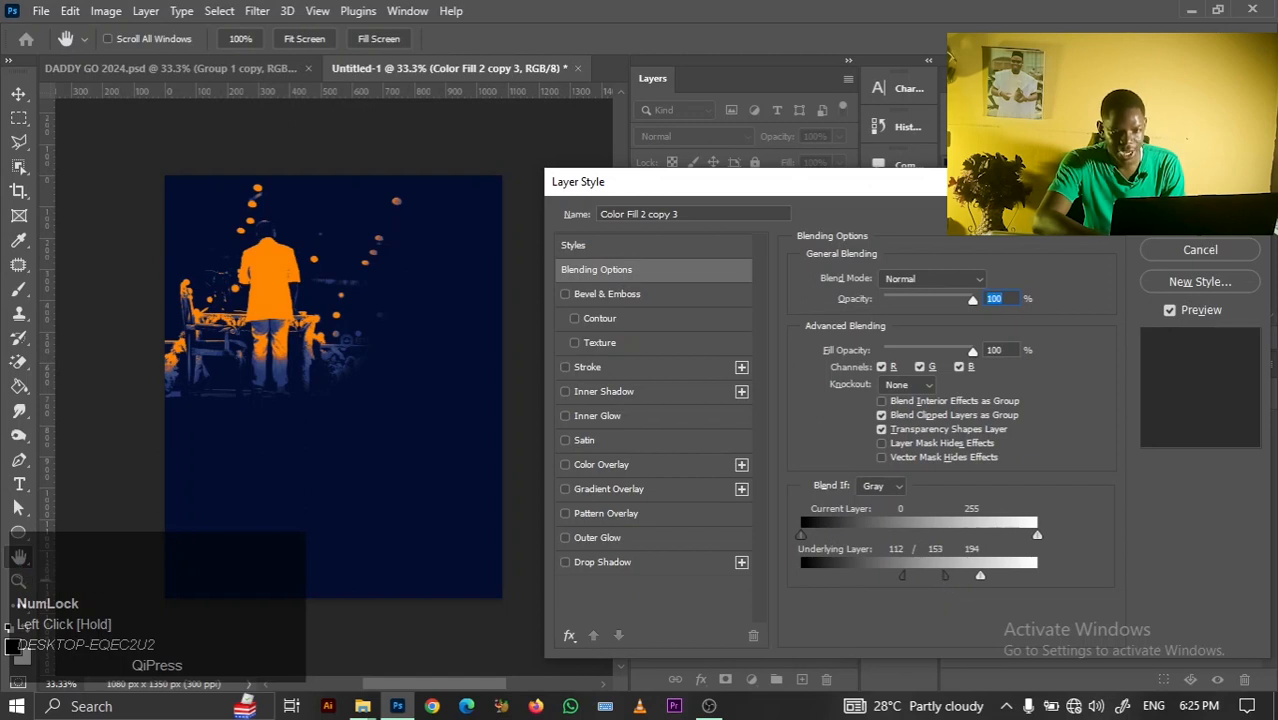
pyautogui.click(1200, 218)
# Show the pale yellow fill layer and set its Underlying Layer Blend If range to 208 and 238
pyautogui.click(645, 197)
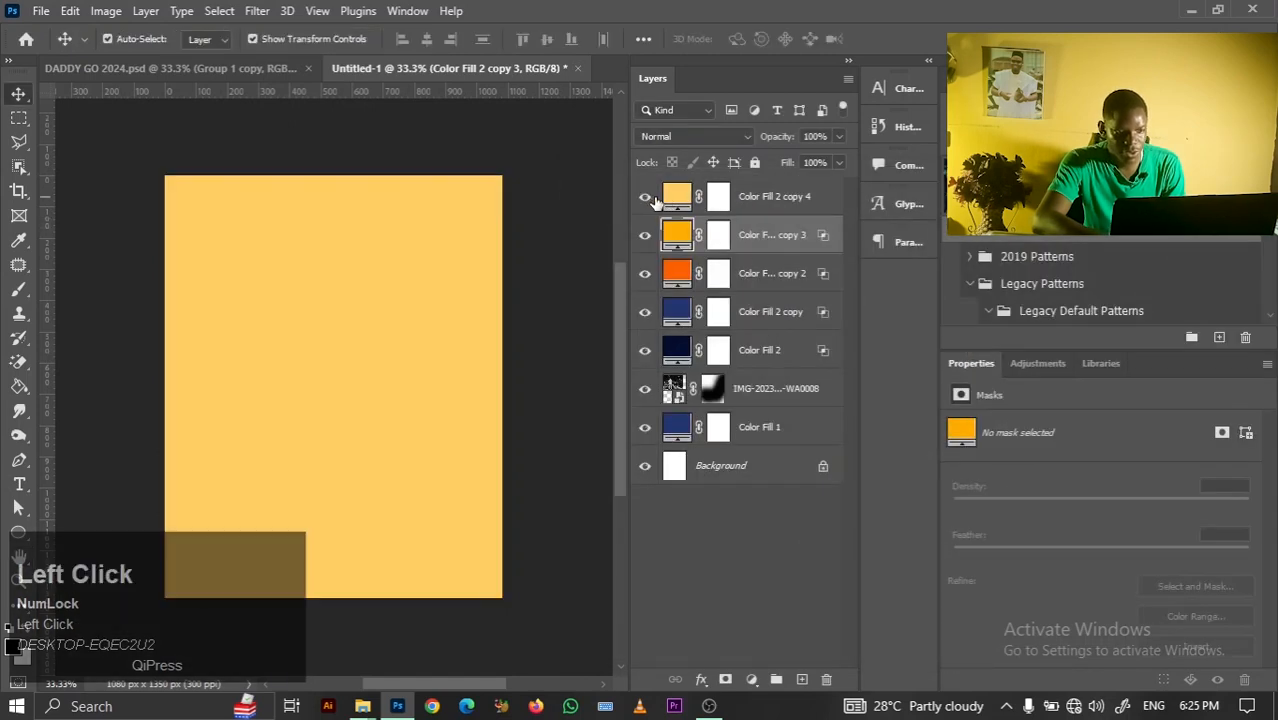
pyautogui.click(817, 201)
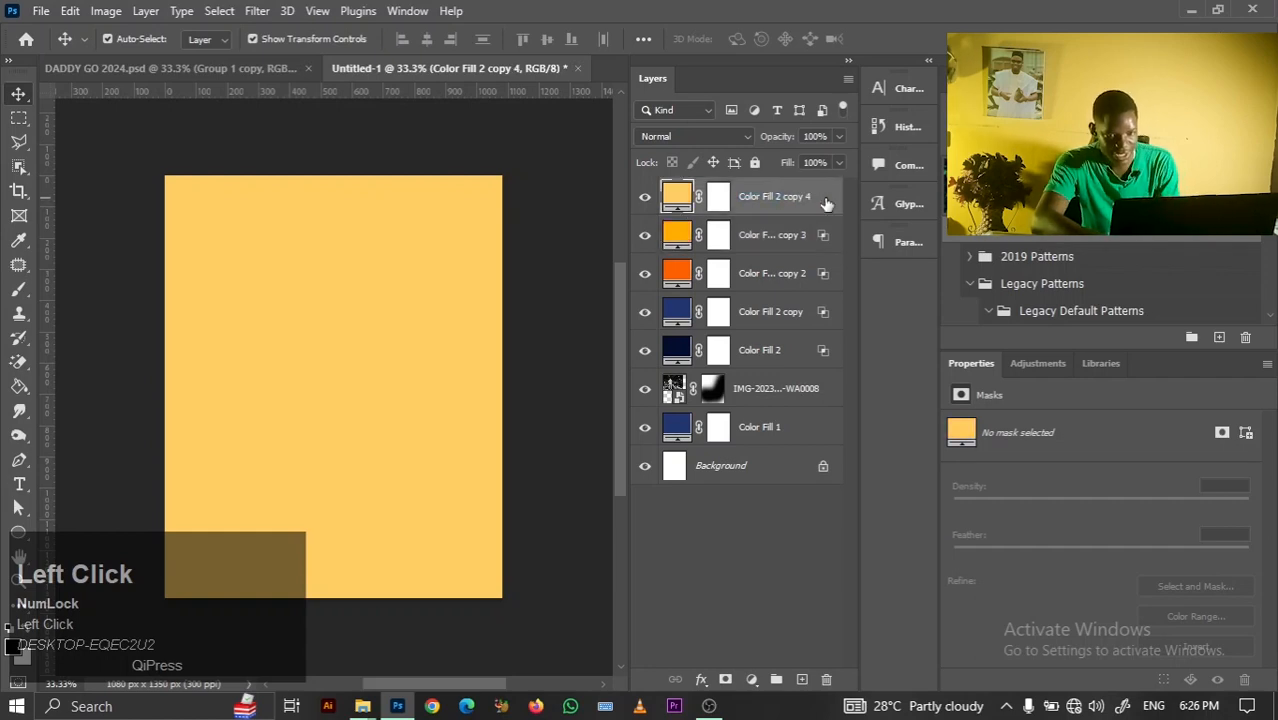
pyautogui.doubleClick(826, 203)
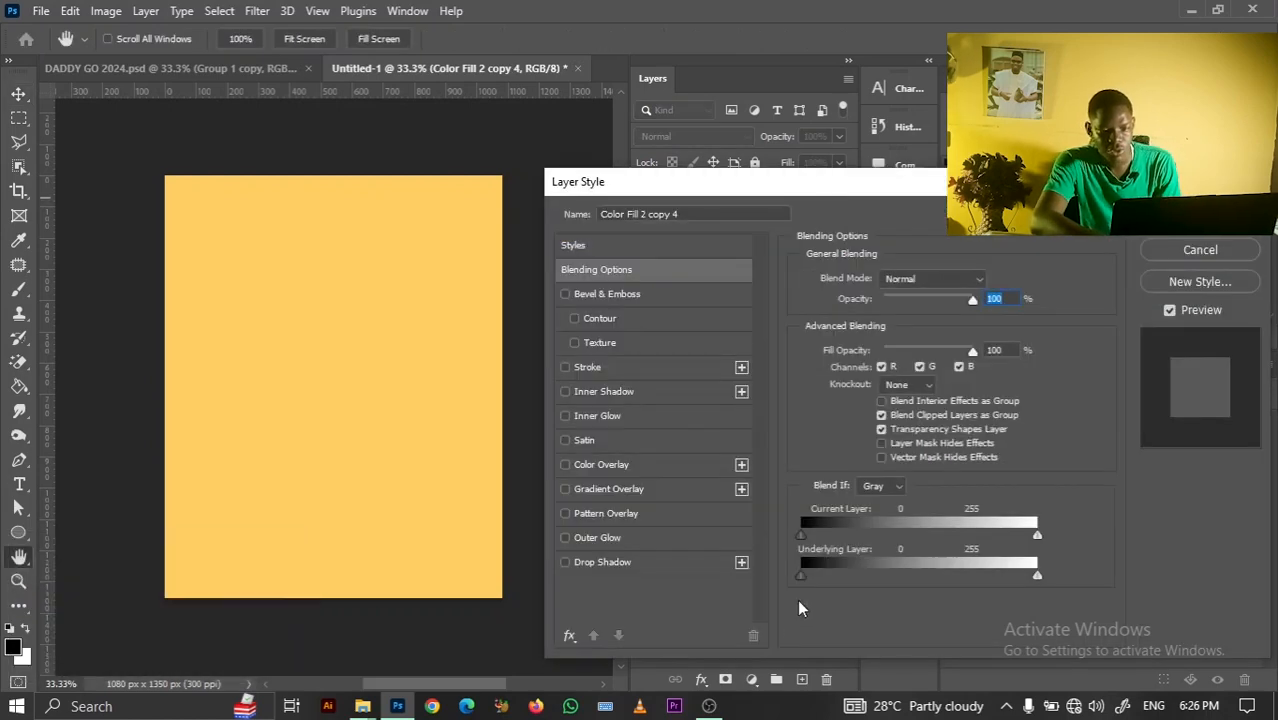
pyautogui.click(800, 590)
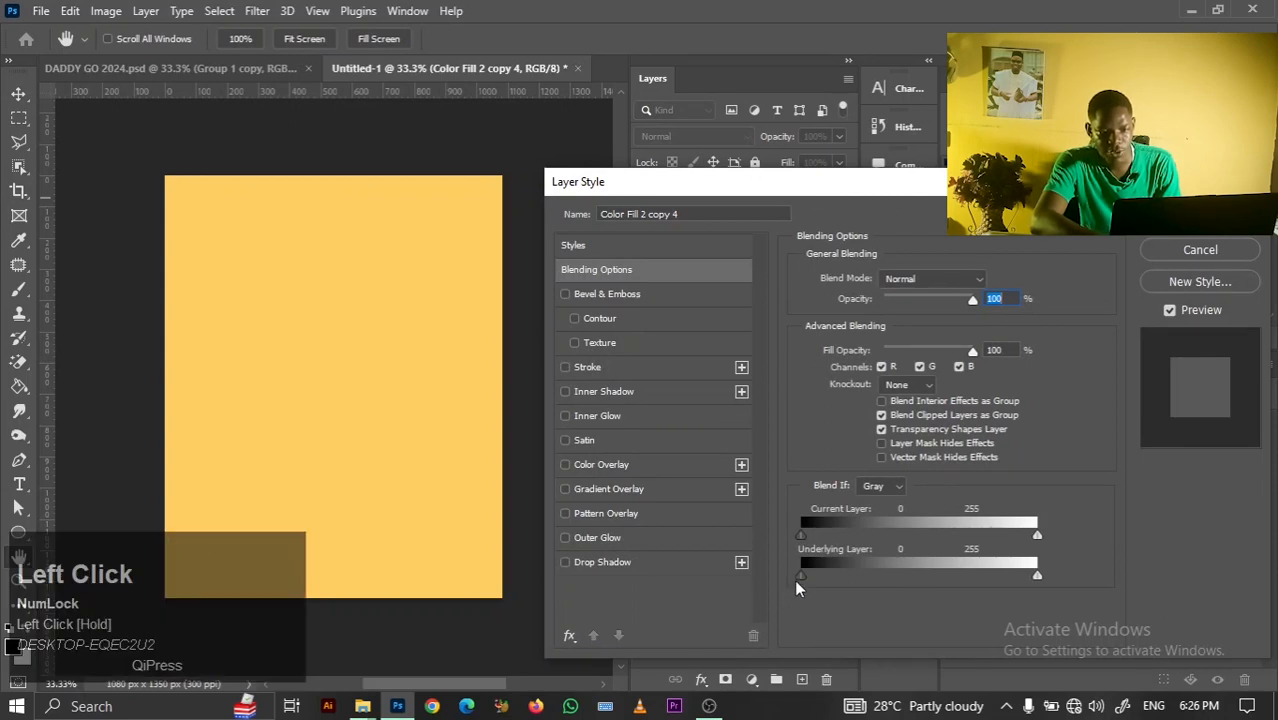
pyautogui.moveTo(798, 588); pyautogui.dragTo(1023, 564)
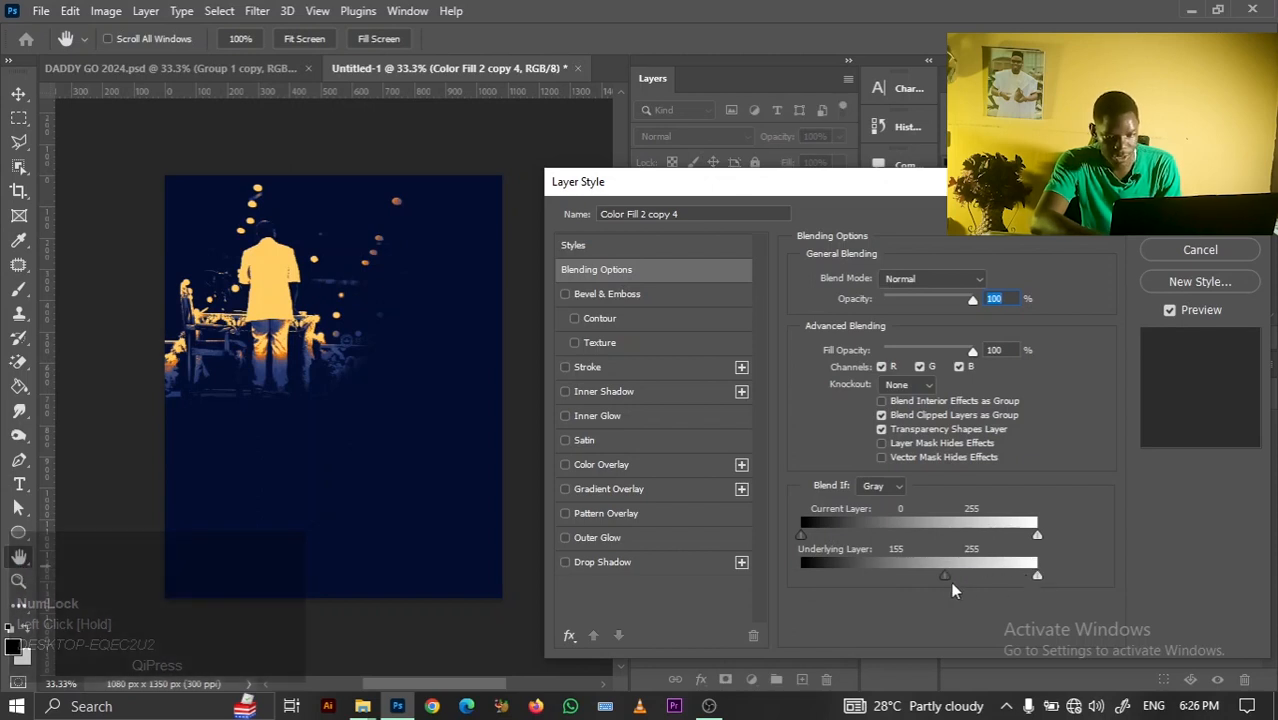
pyautogui.moveTo(946, 578); pyautogui.dragTo(1022, 582)
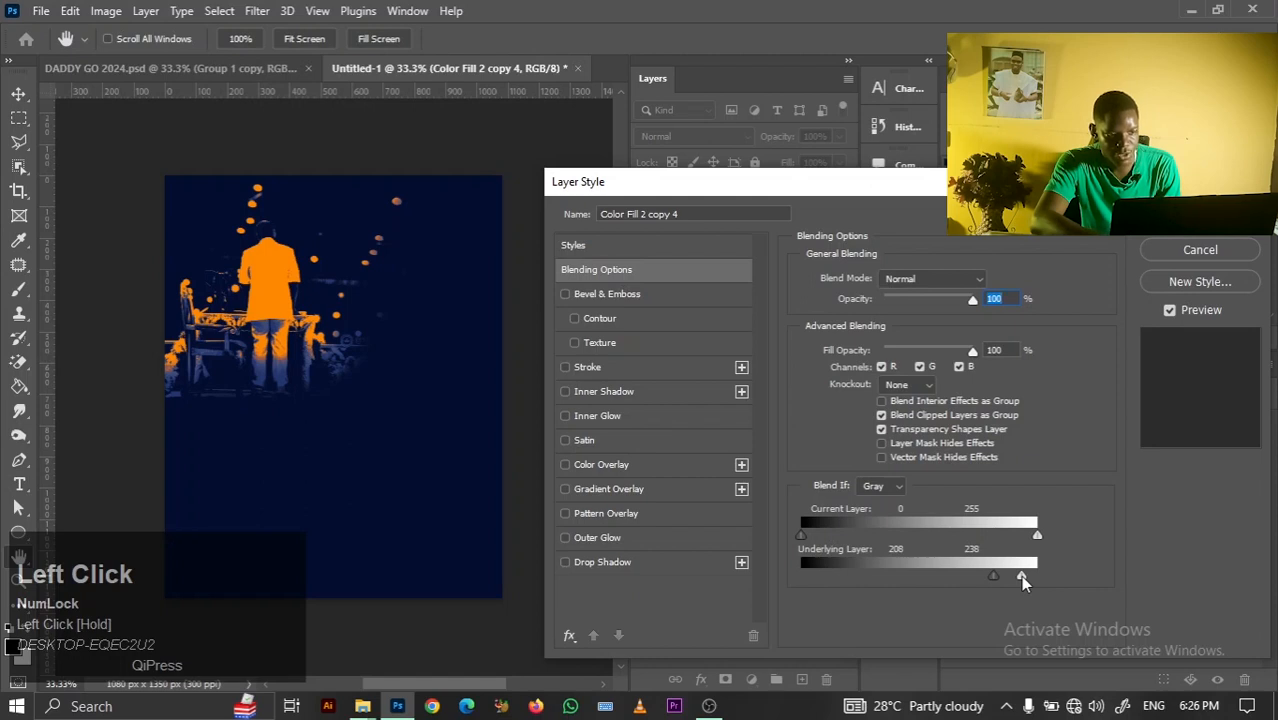
pyautogui.click(1221, 230)
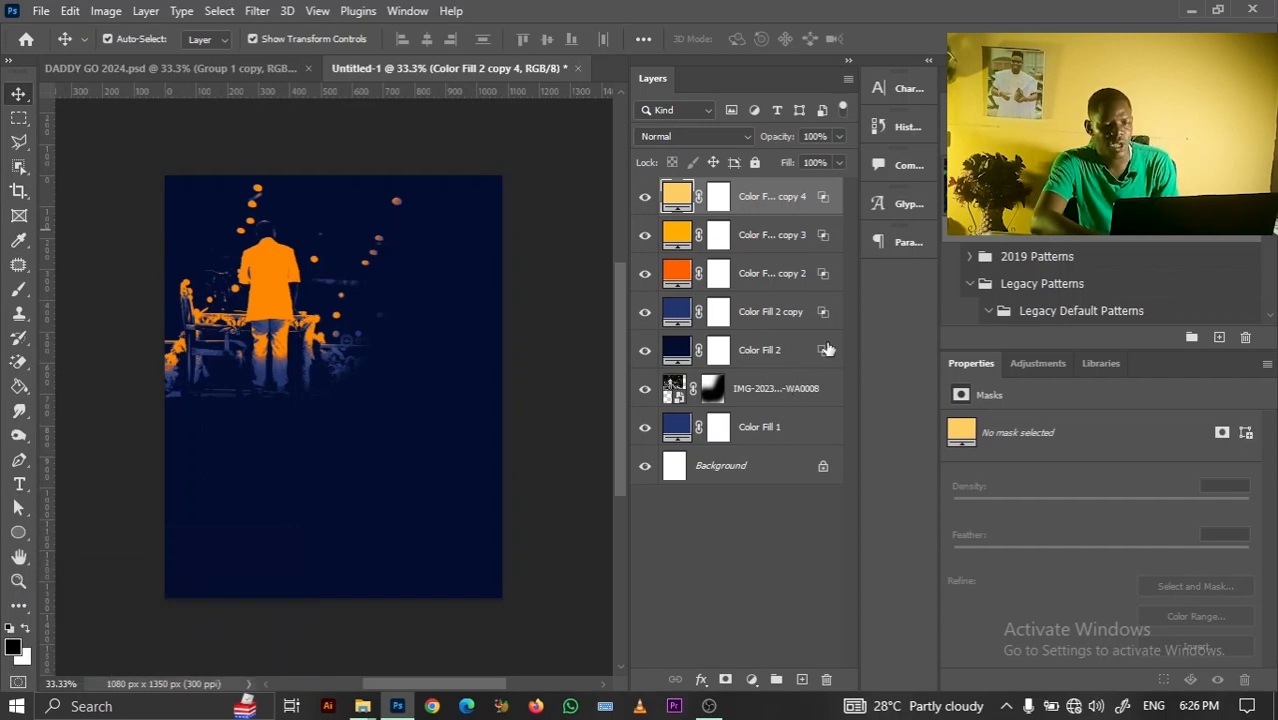
# Group the five colour fill layers above the photo and keep a hidden duplicate of the group
pyautogui.click(780, 355)
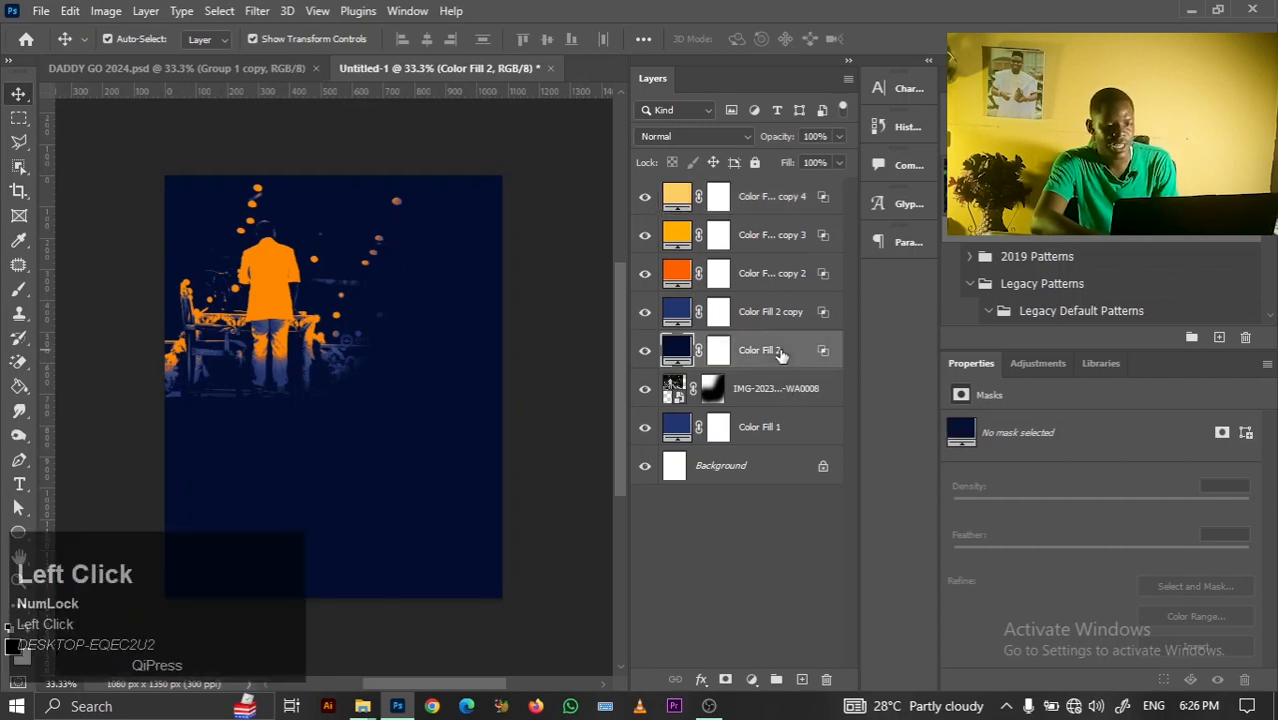
pyautogui.keyDown('ctrl'); pyautogui.keyDown('shift'); pyautogui.click(772, 192); pyautogui.keyUp('shift'); pyautogui.keyUp('ctrl')
pyautogui.hotkey('ctrl', 'g')
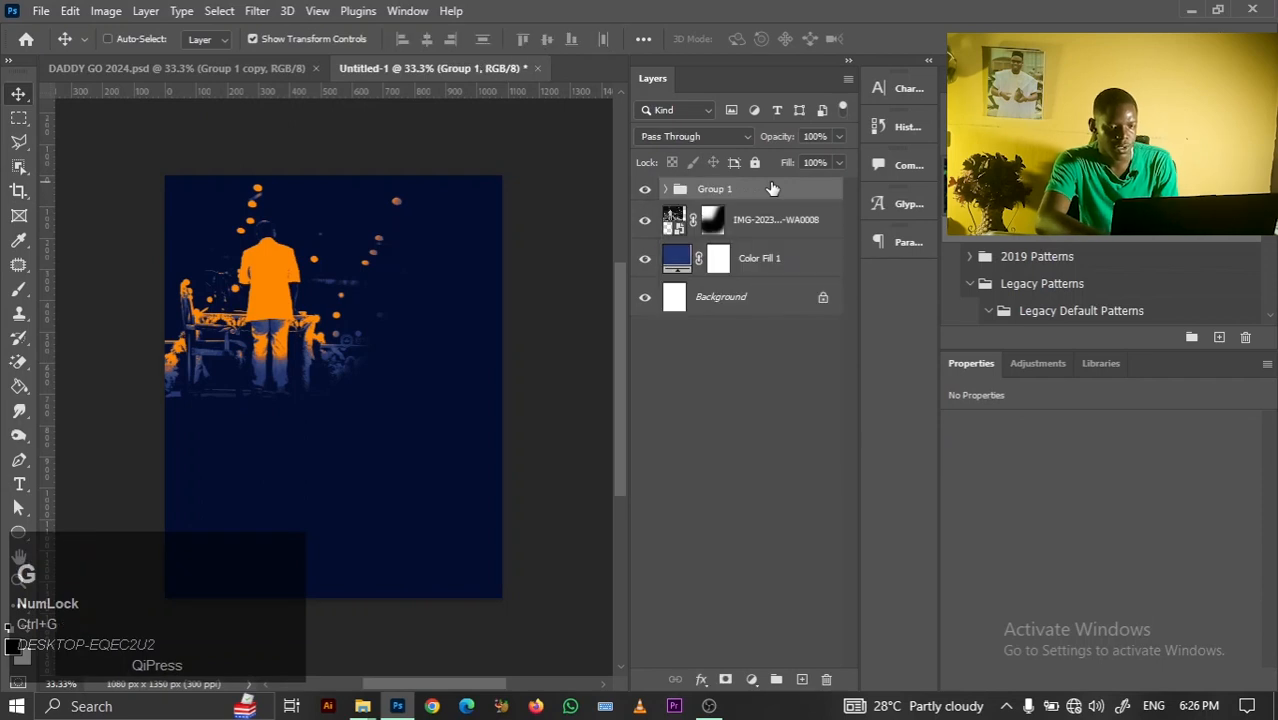
pyautogui.hotkey('ctrl', 'g')
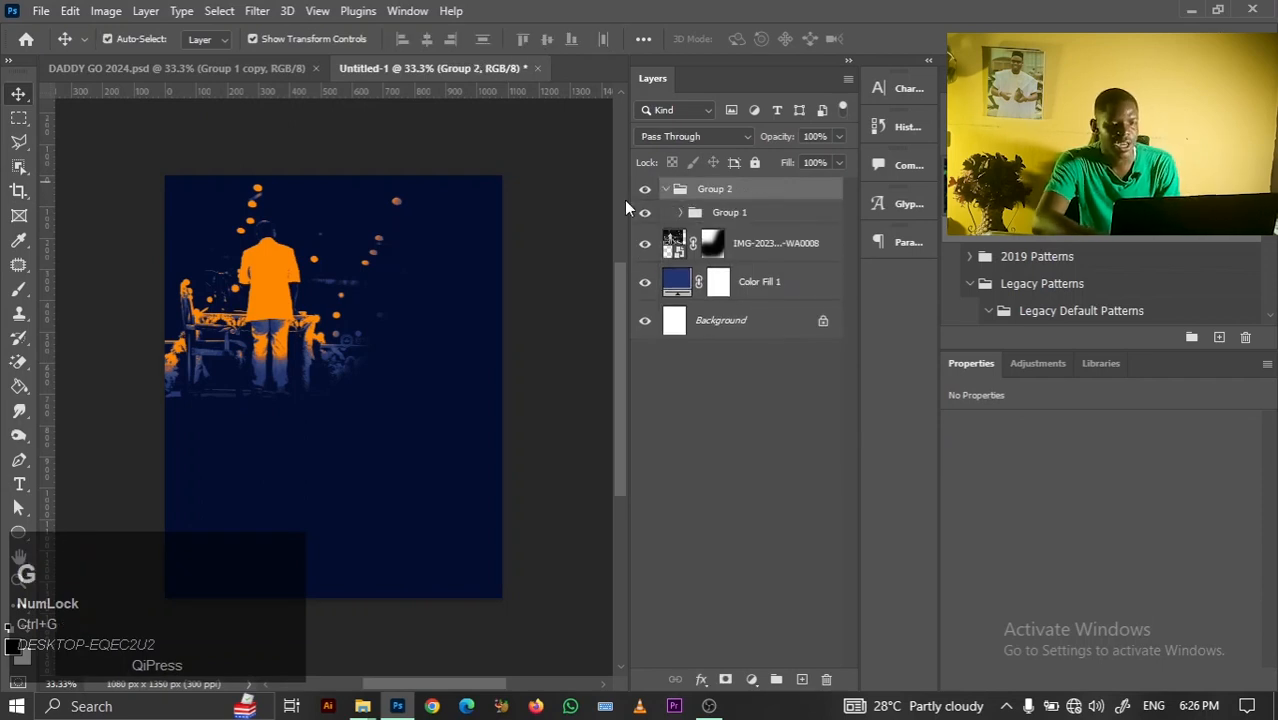
pyautogui.hotkey('ctrl', 'z')
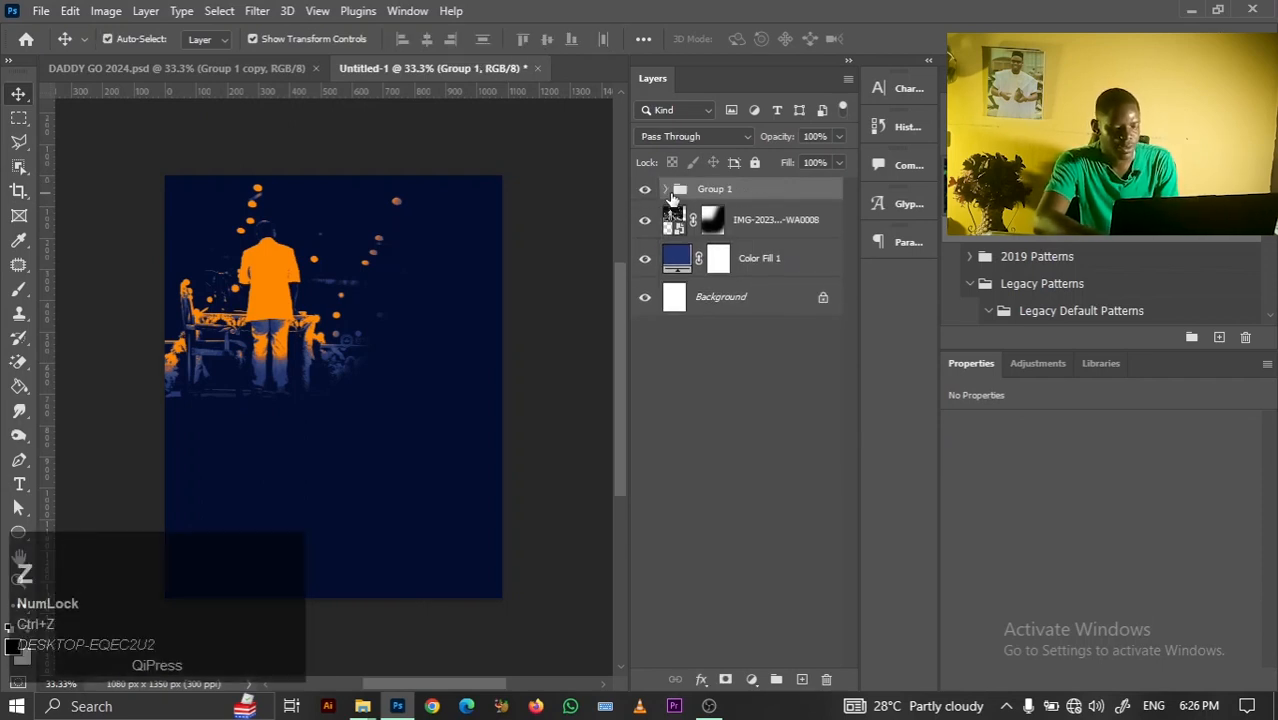
pyautogui.hotkey('ctrl', 'j')
pyautogui.click(645, 190)
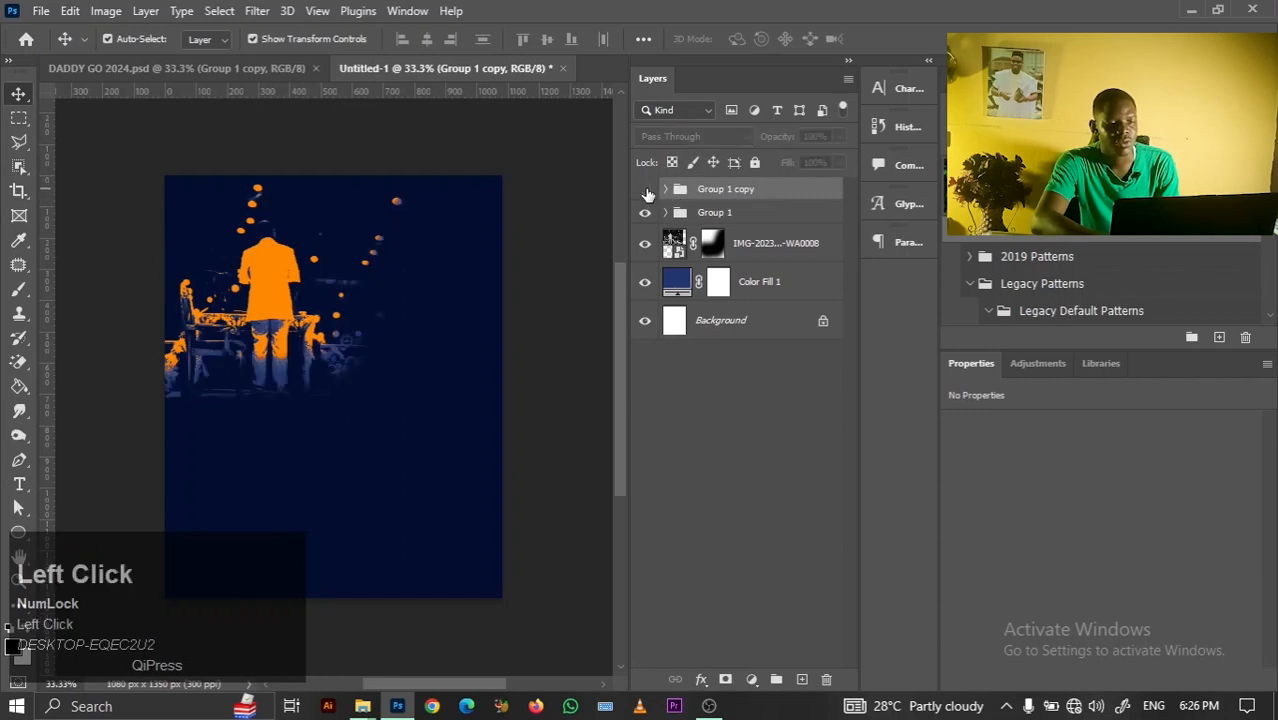
# Convert the visible fill group, the masked photo and the Color Fill 1 layer into one smart object
pyautogui.click(715, 213)
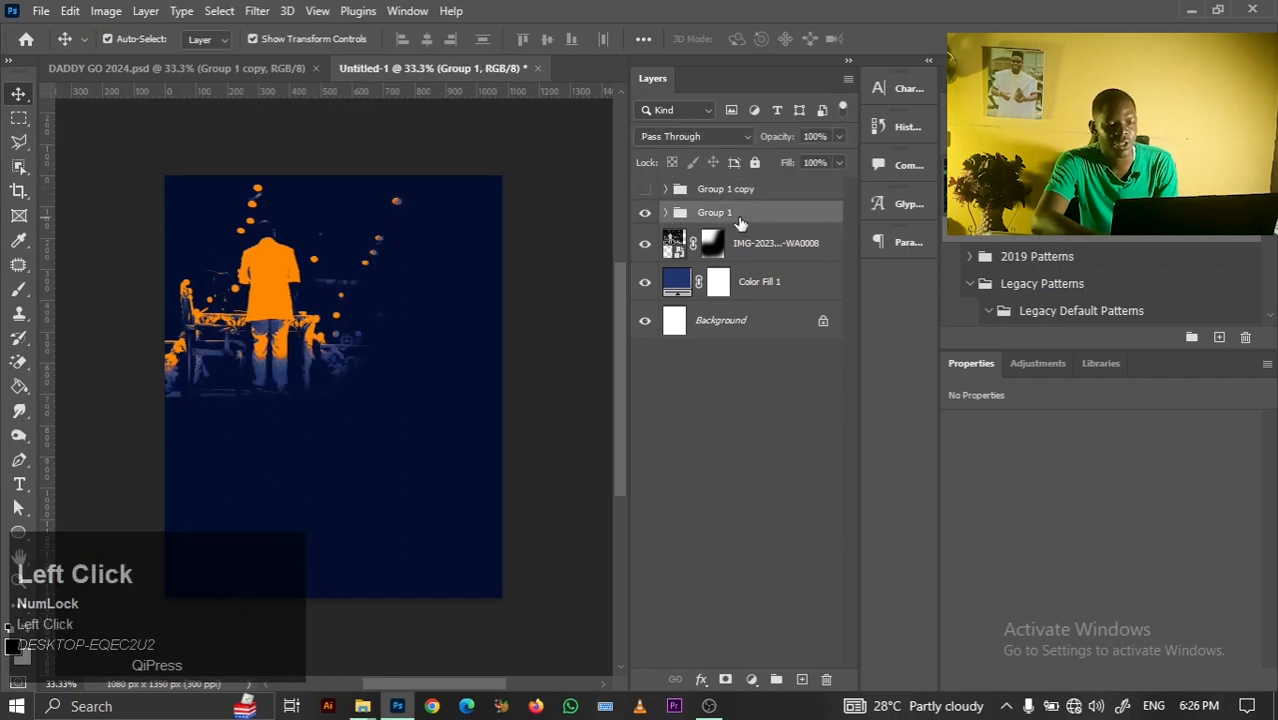
pyautogui.keyDown('ctrl'); pyautogui.keyDown('shift'); pyautogui.click(768, 288); pyautogui.keyUp('shift'); pyautogui.keyUp('ctrl')
pyautogui.rightClick(768, 288)
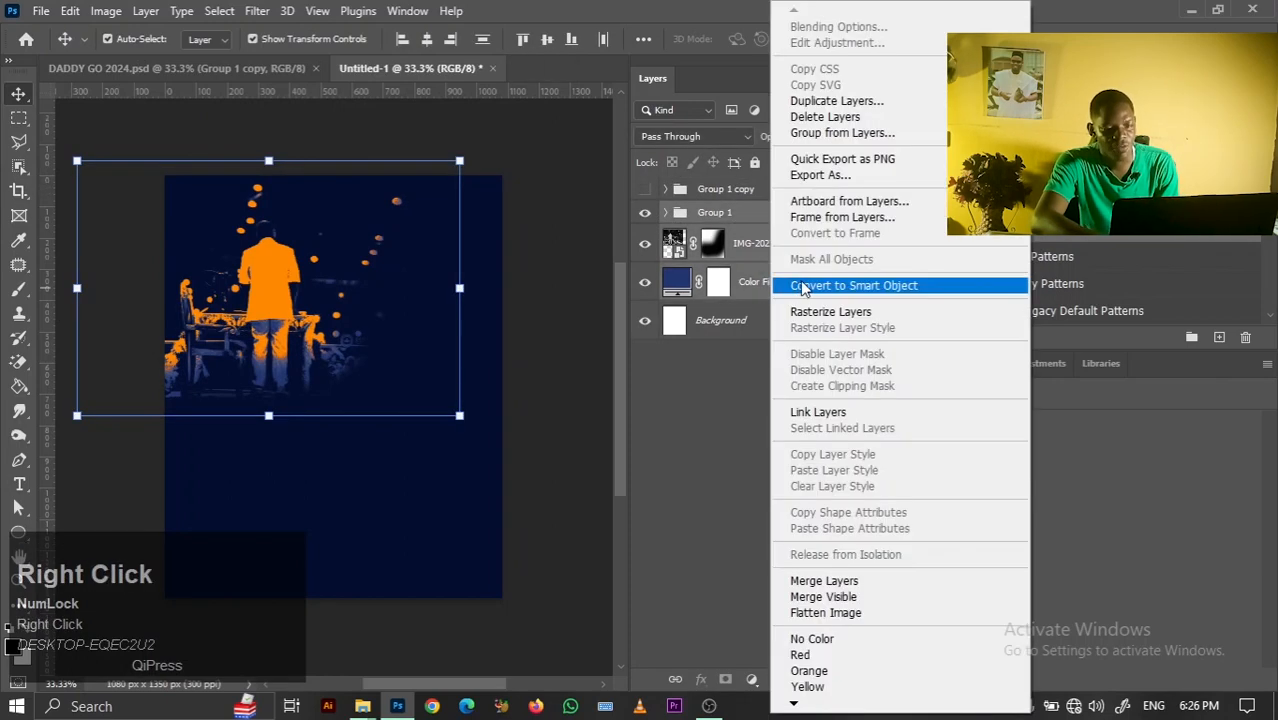
pyautogui.click(803, 286)
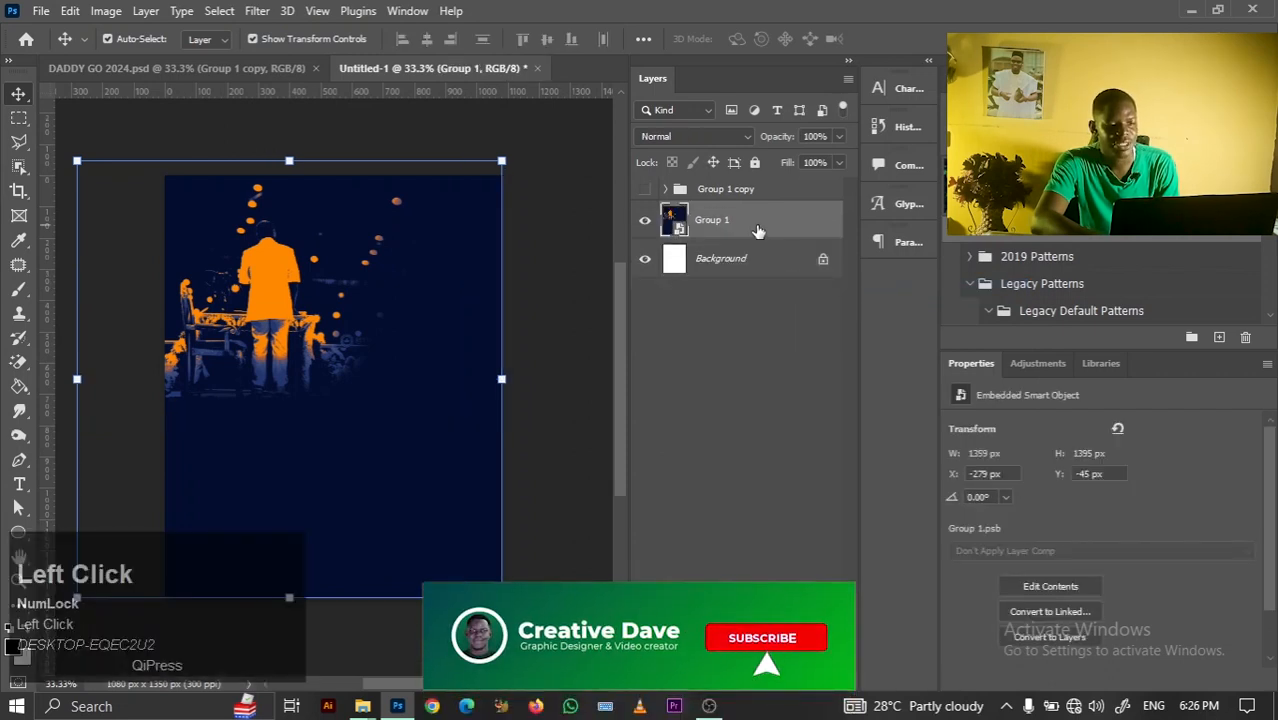
# Rename the new smart object layer GROUD
pyautogui.doubleClick(720, 231)
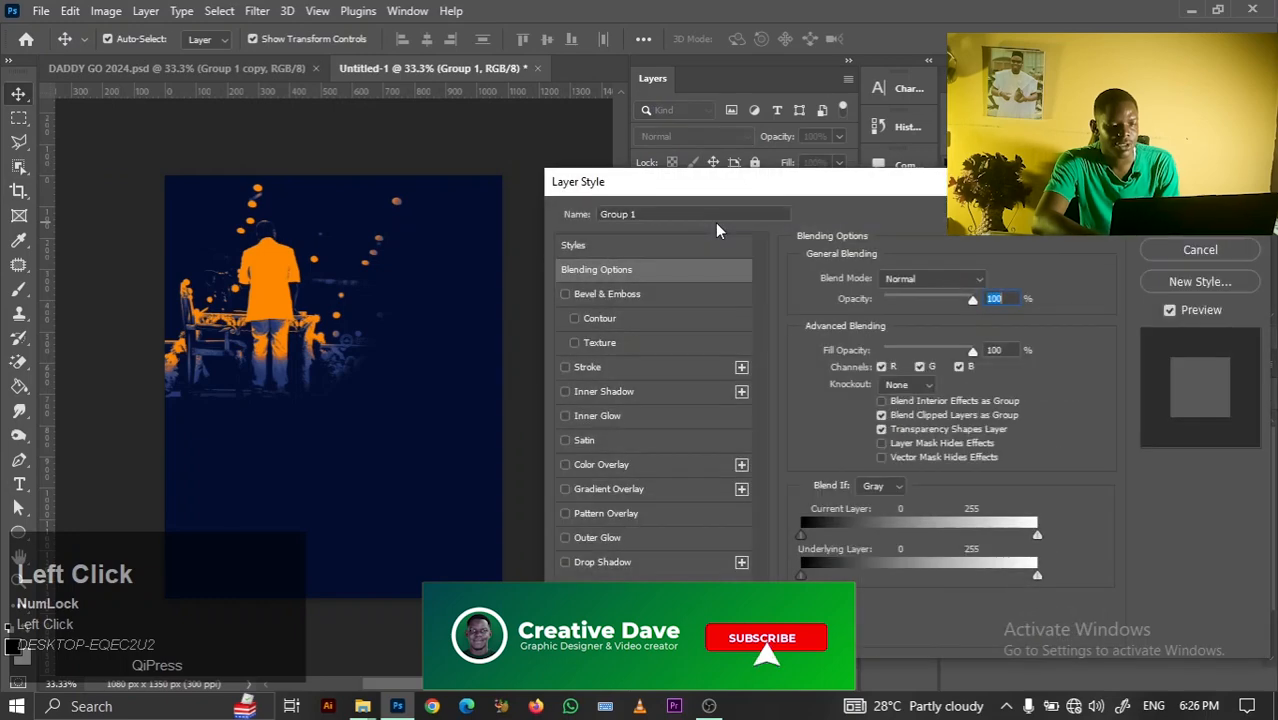
pyautogui.press('Escape')
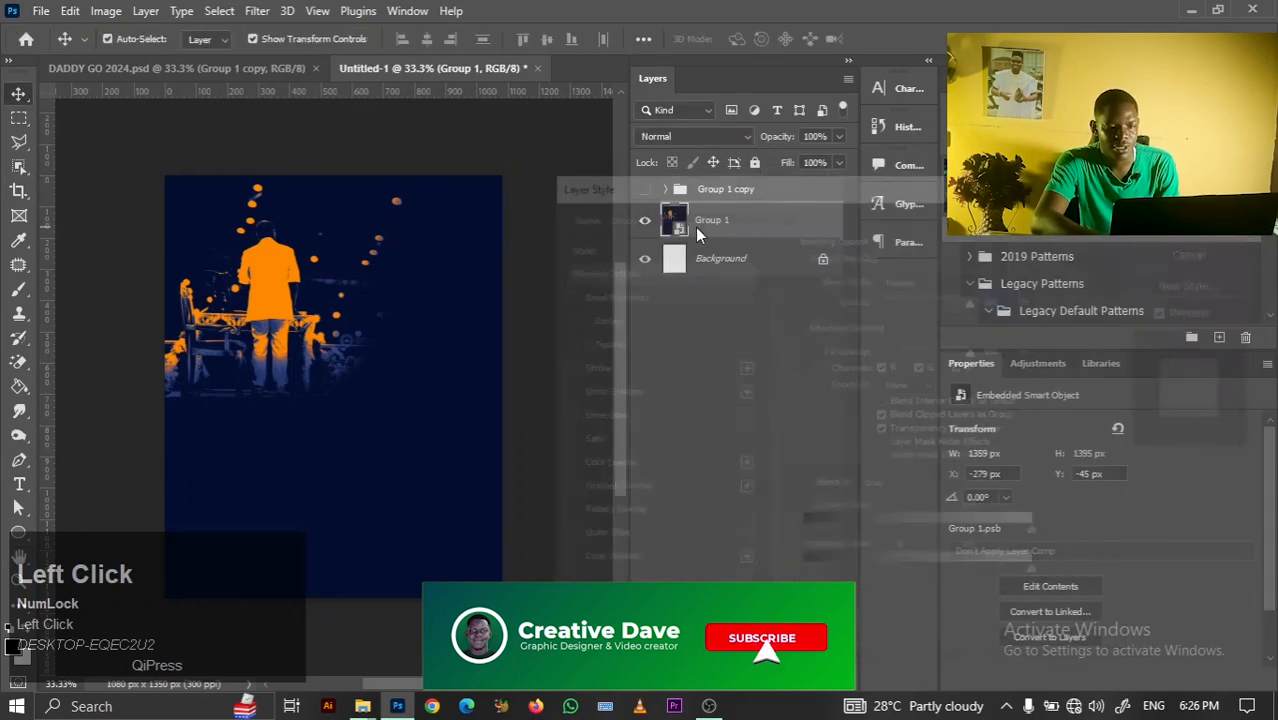
pyautogui.doubleClick(714, 219)
pyautogui.press('BackSpace')
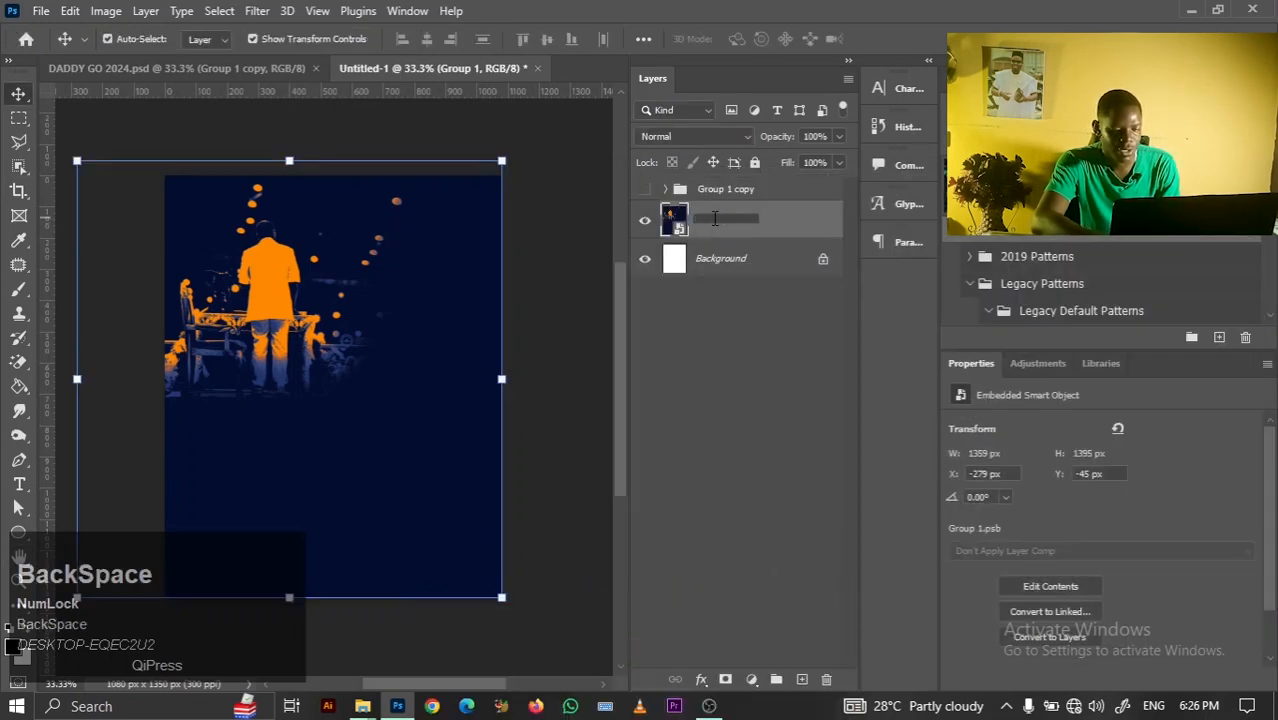
pyautogui.write('GROUD')
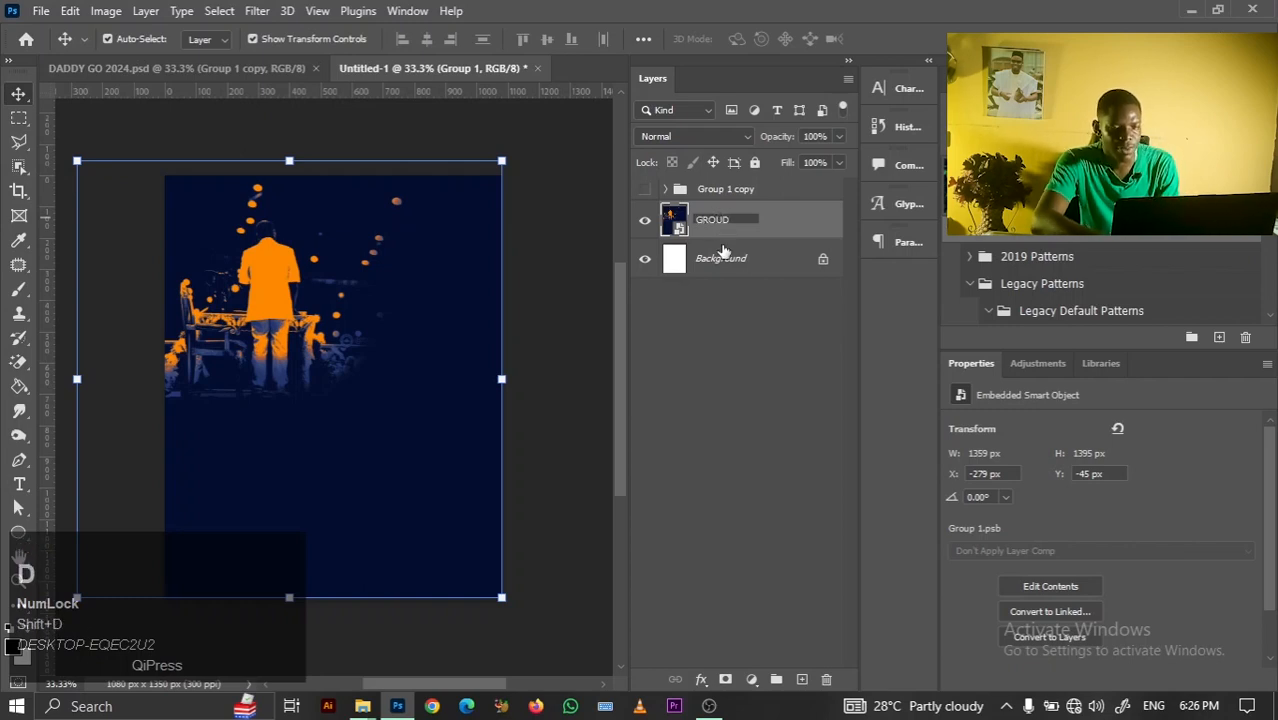
pyautogui.click(738, 325)
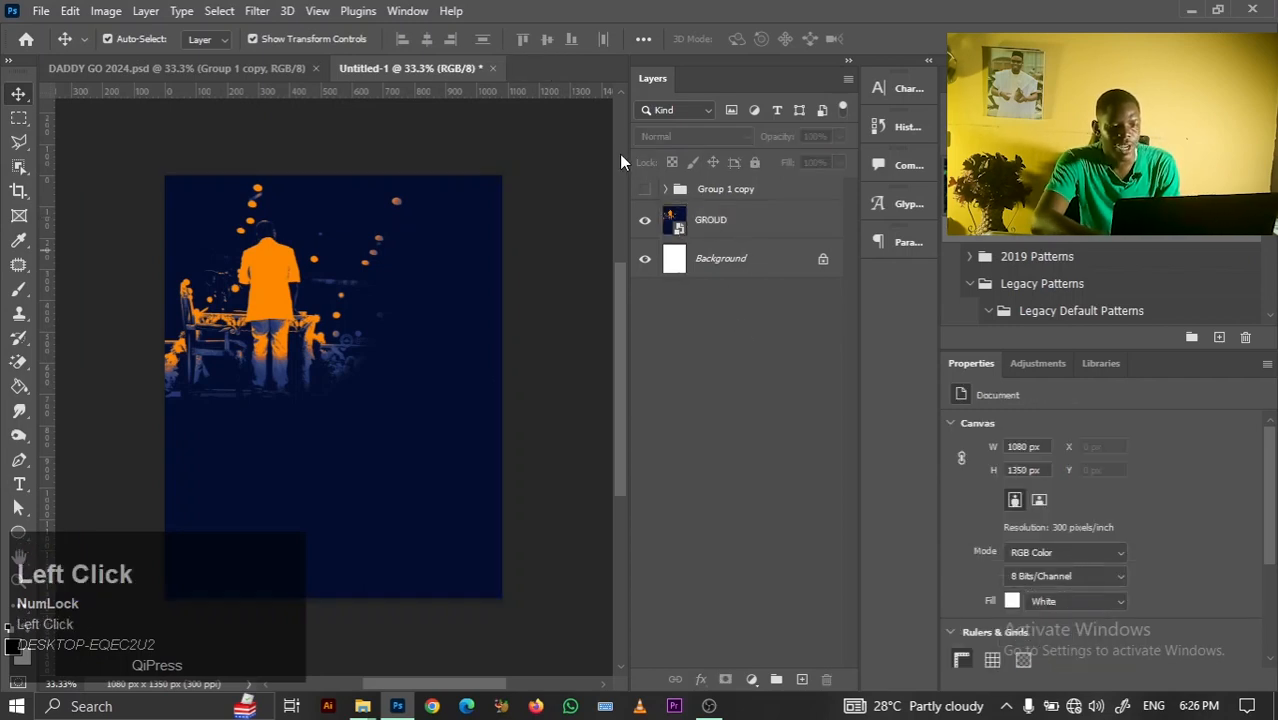
# Apply an Add Noise filter to the GROUD smart object with a 14.41% amount and Uniform distribution
pyautogui.click(733, 232)
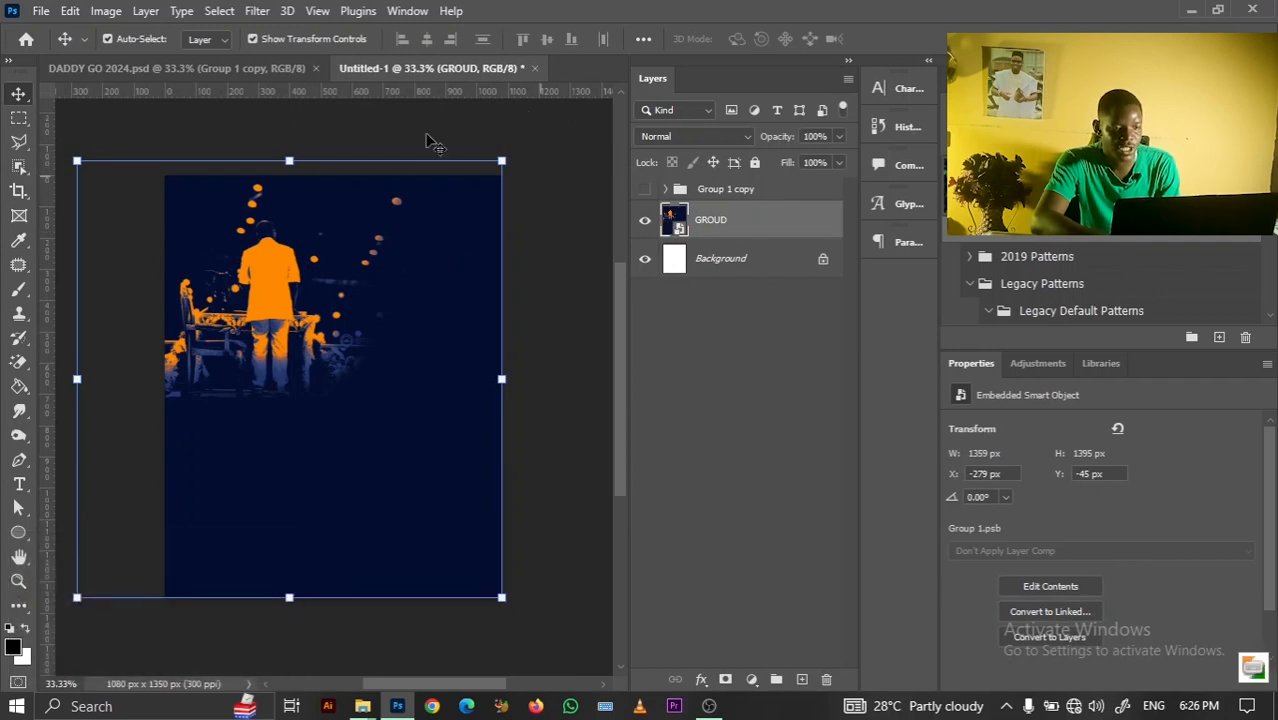
pyautogui.click(257, 11)
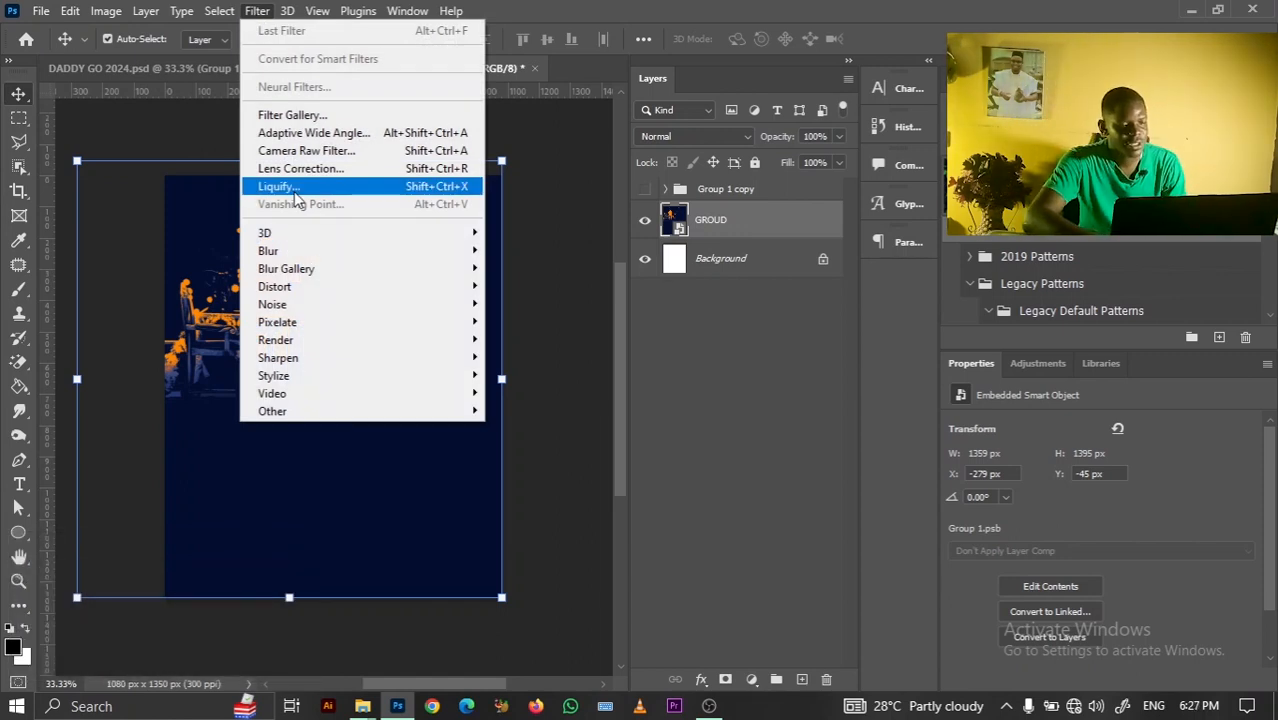
pyautogui.moveTo(320, 305)
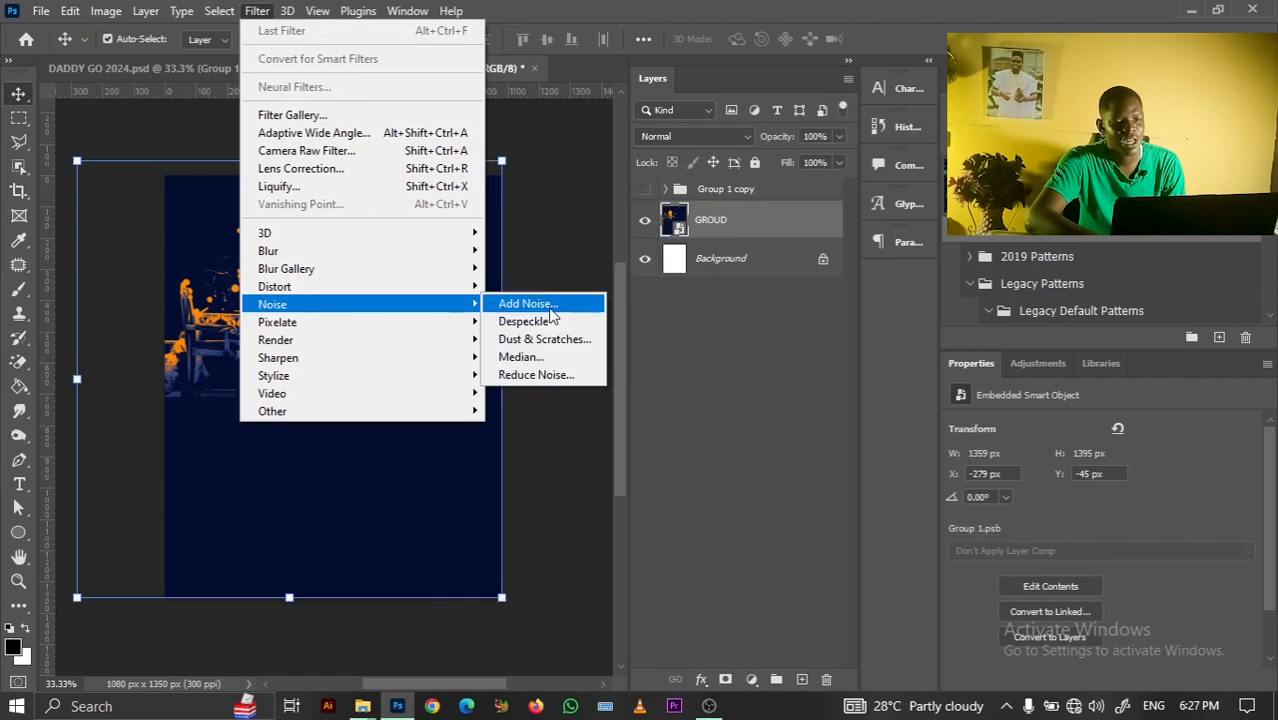
pyautogui.click(548, 306)
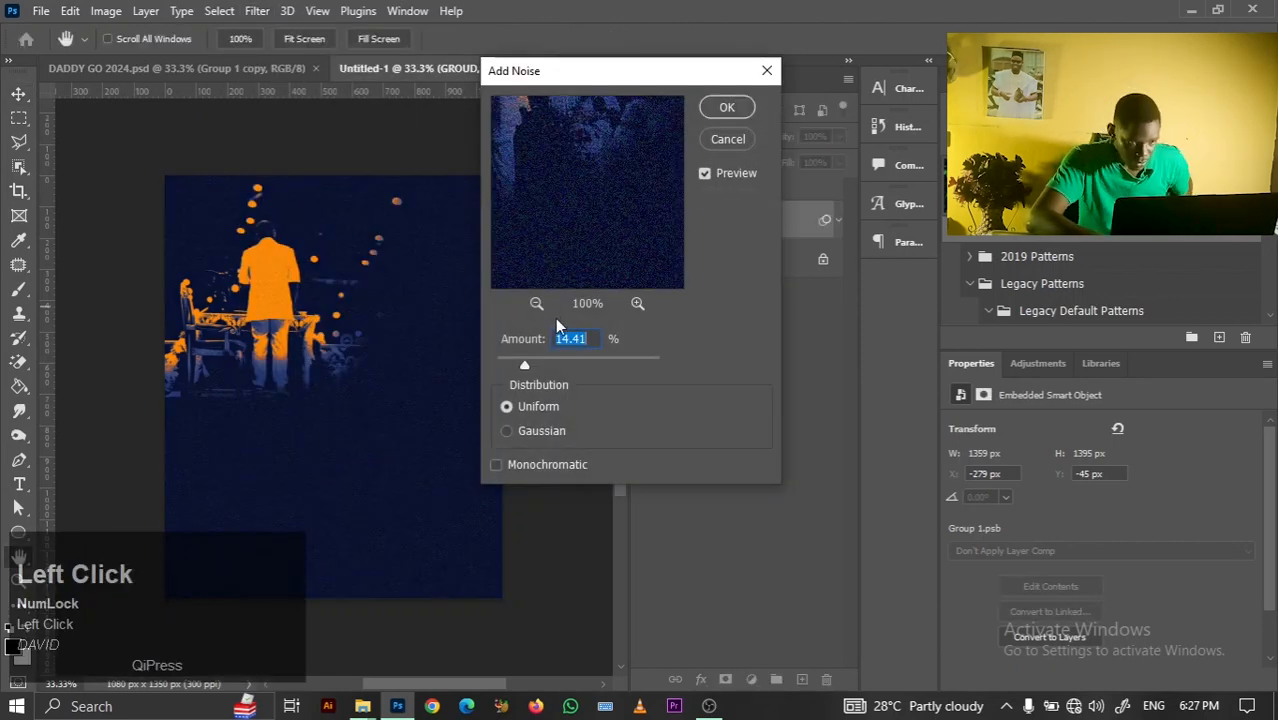
pyautogui.click(722, 108)
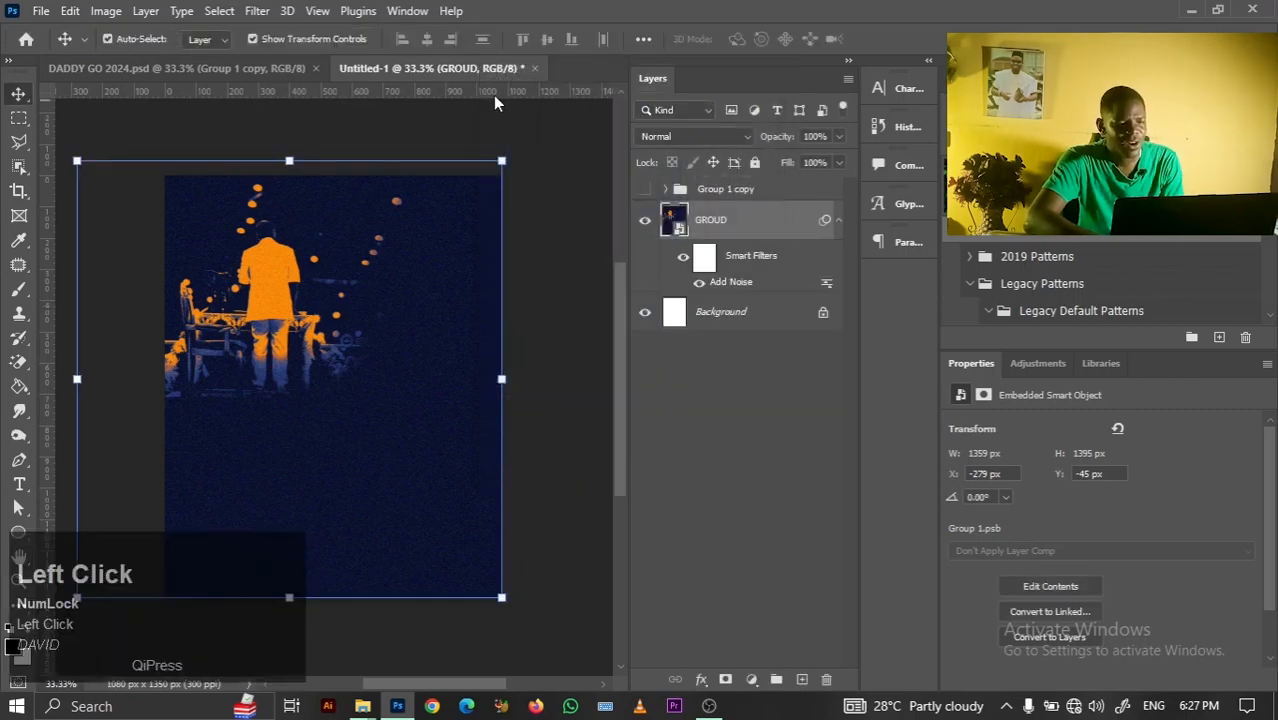
# Open the GROUD smart object's contents and apply a Gaussian Blur with a 3.5-pixel radius to the IMG-20230902-WA0008 photo layer
pyautogui.doubleClick(677, 228)
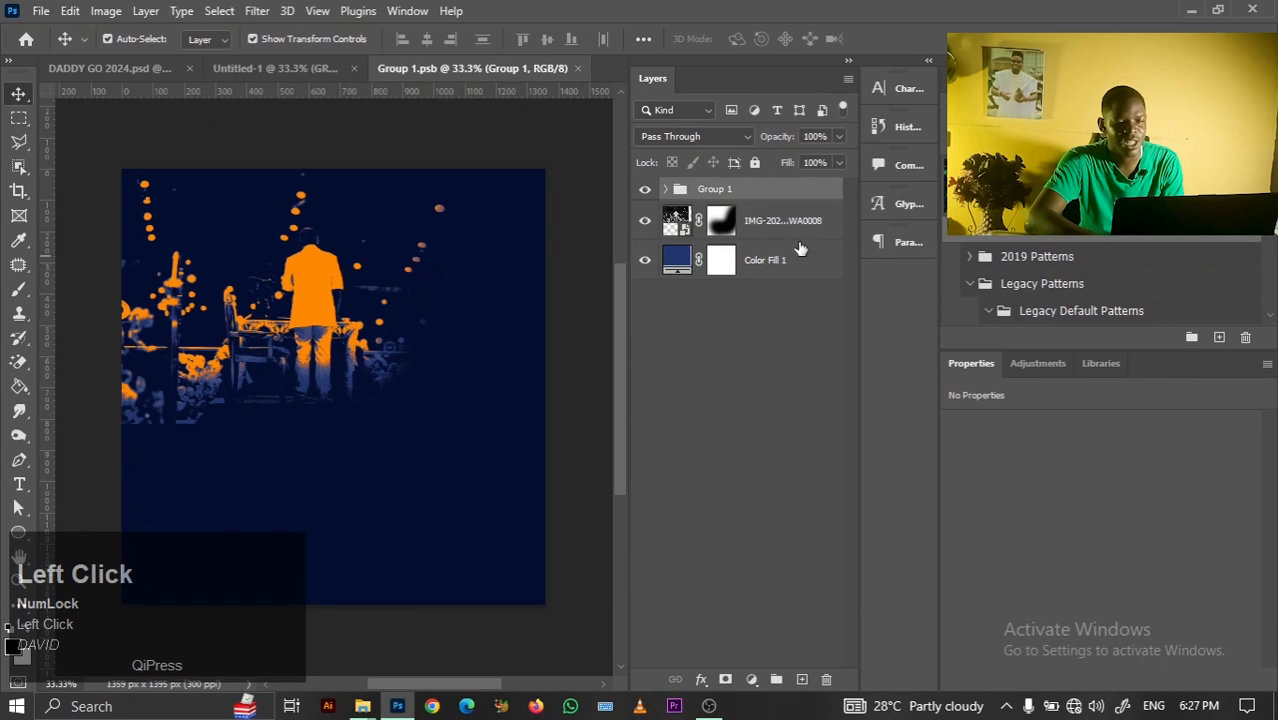
pyautogui.click(786, 236)
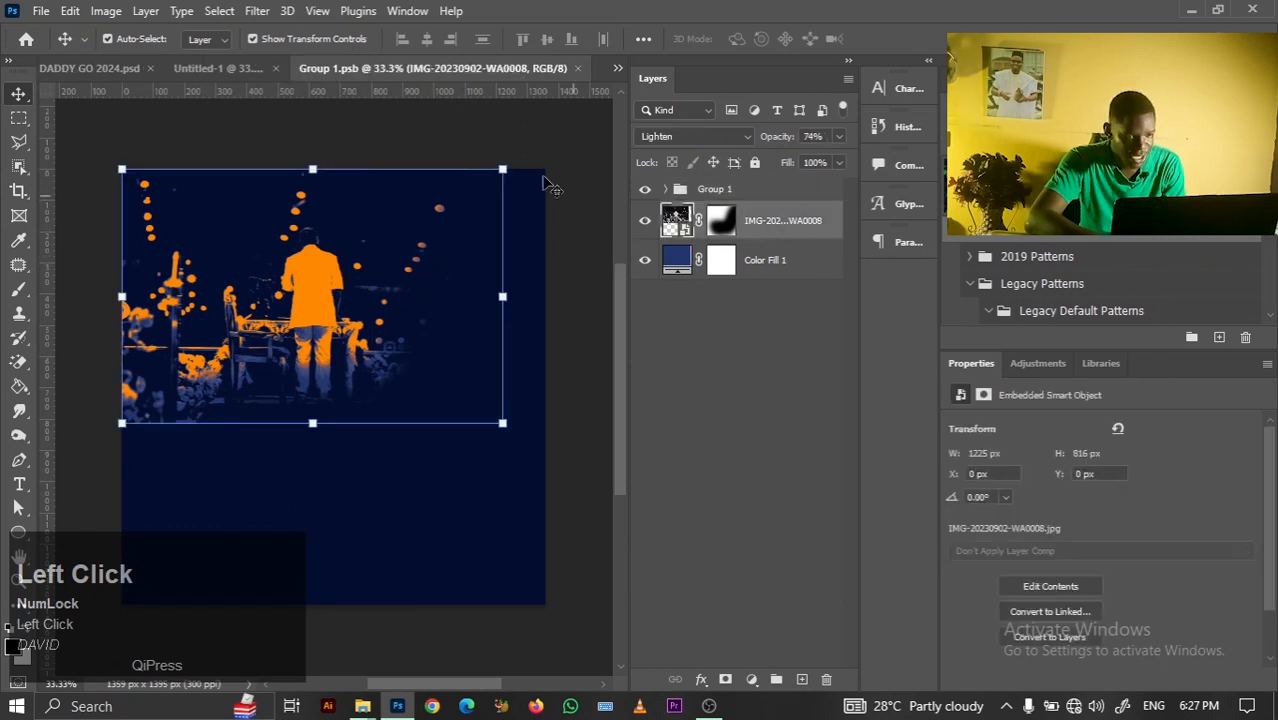
pyautogui.click(257, 11)
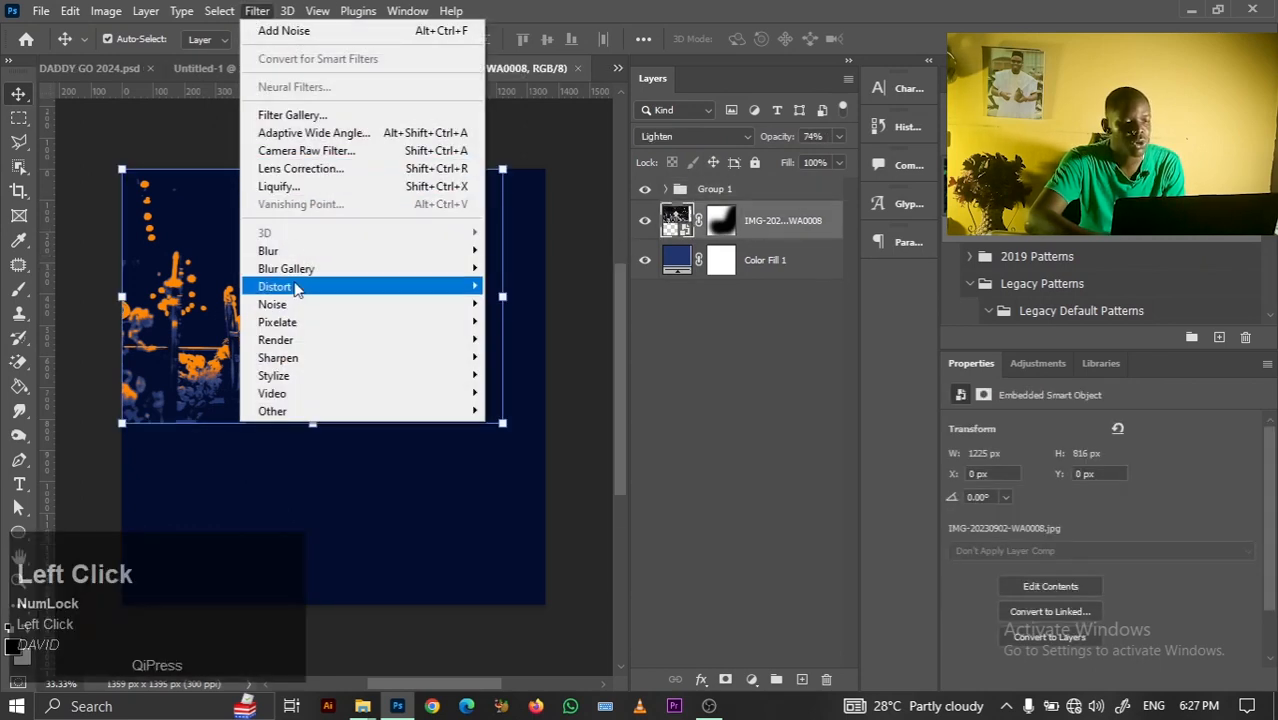
pyautogui.click(505, 325)
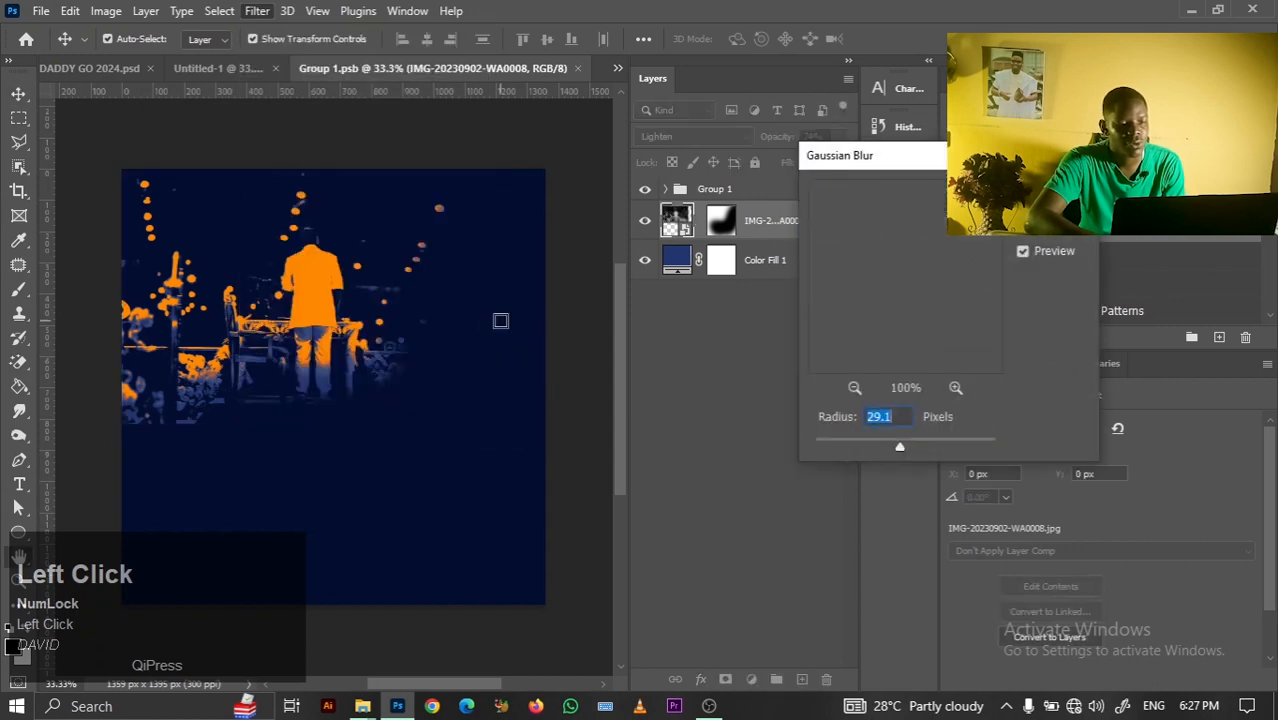
pyautogui.moveTo(853, 440)
pyautogui.mouseDown()
pyautogui.moveTo(832, 439)
pyautogui.moveTo(854, 445)
pyautogui.mouseUp()
pyautogui.press('Return')
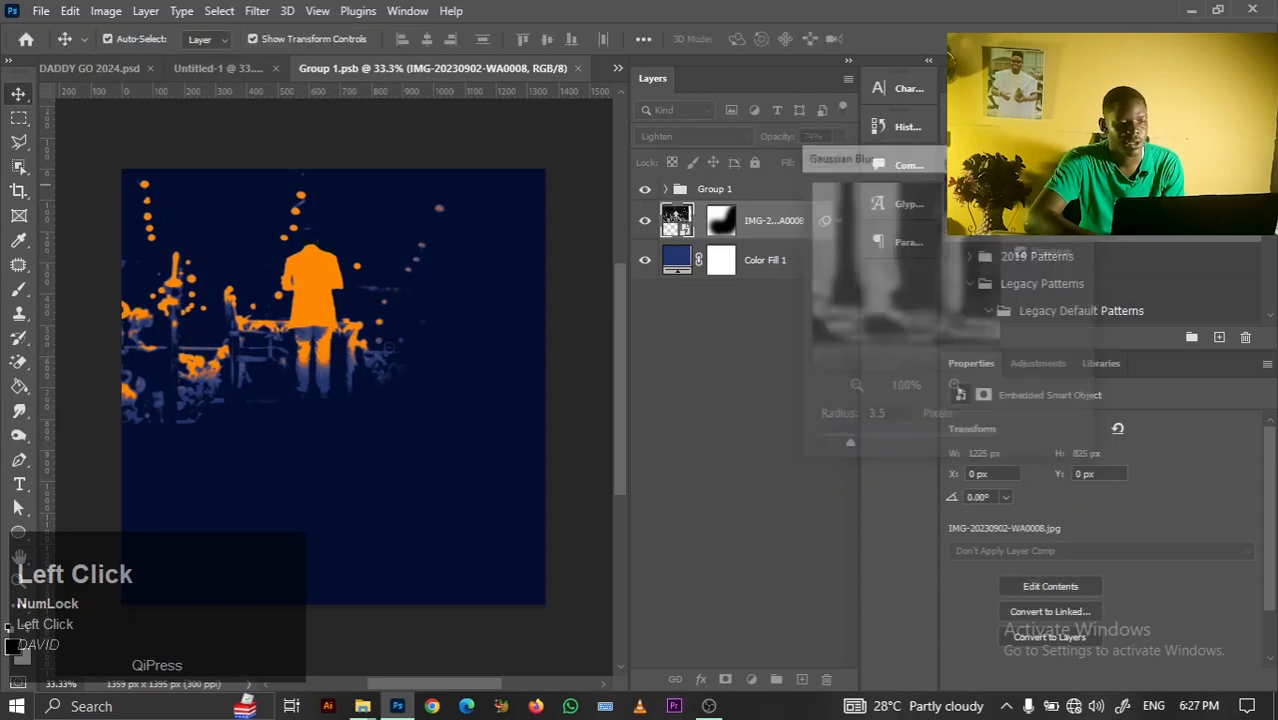
# Save the edited smart object contents and close them to return to the poster document
pyautogui.click(578, 68)
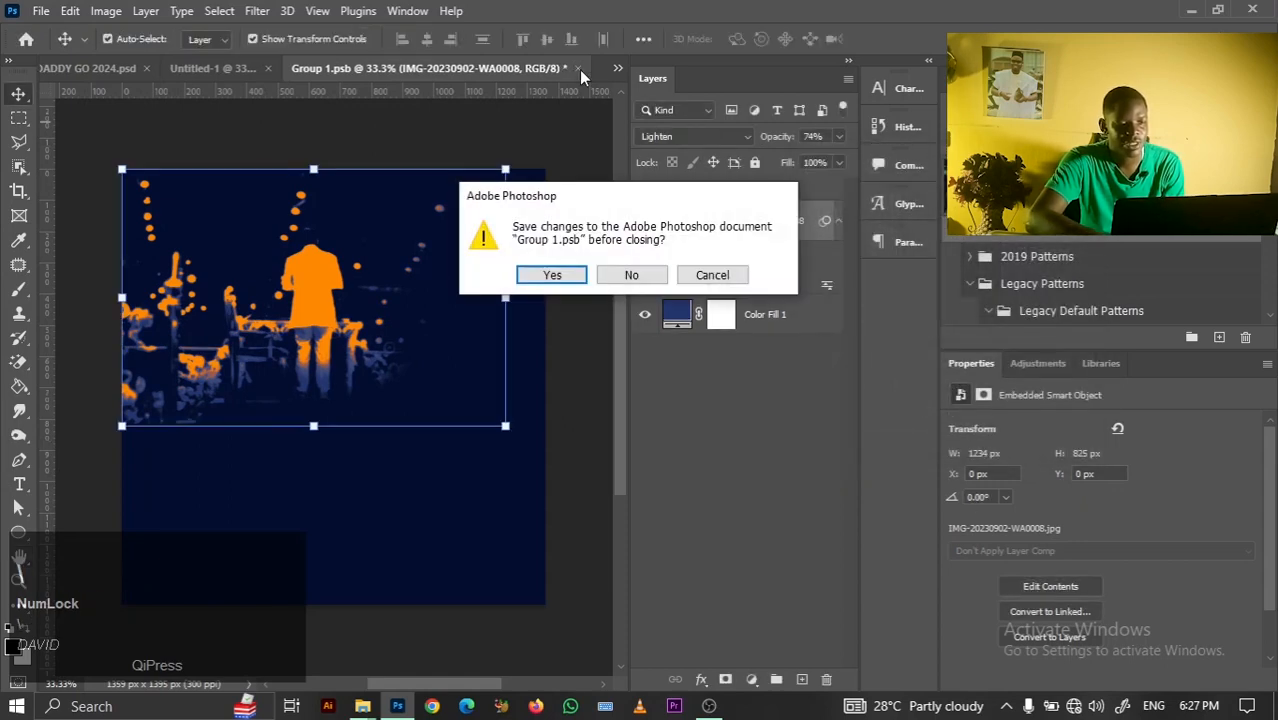
pyautogui.press('Return')
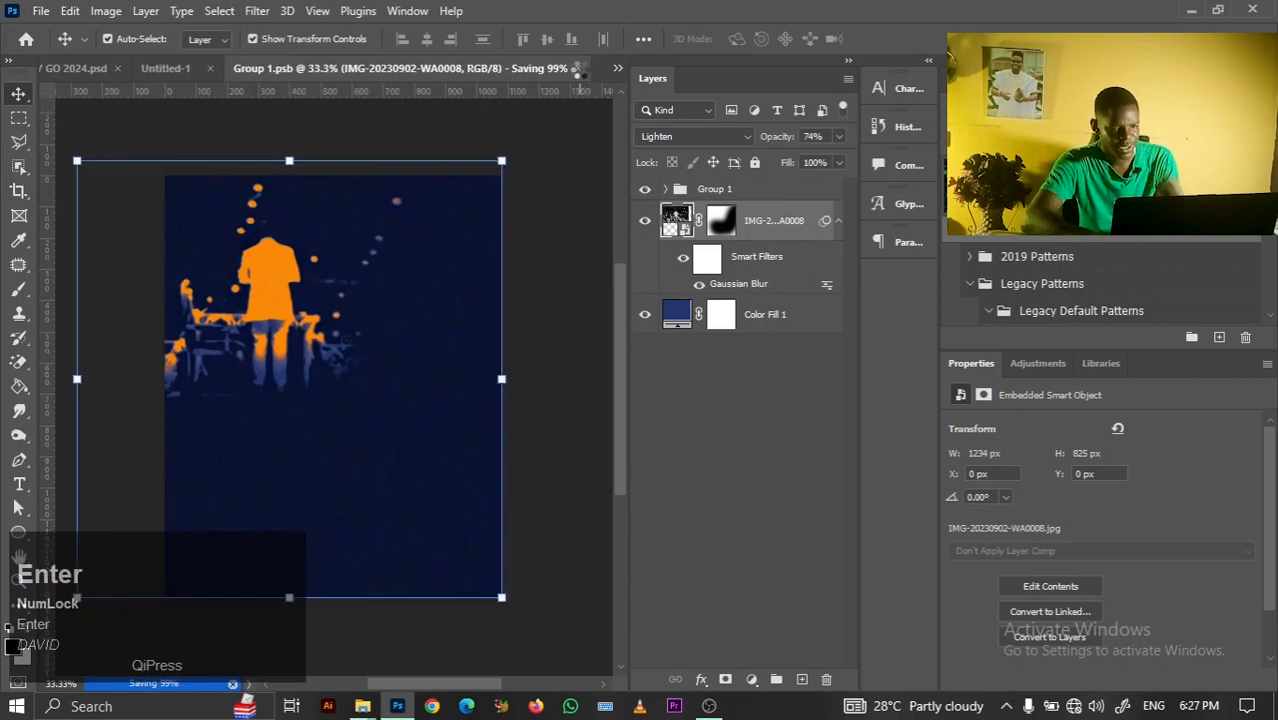
pyautogui.click(562, 223)
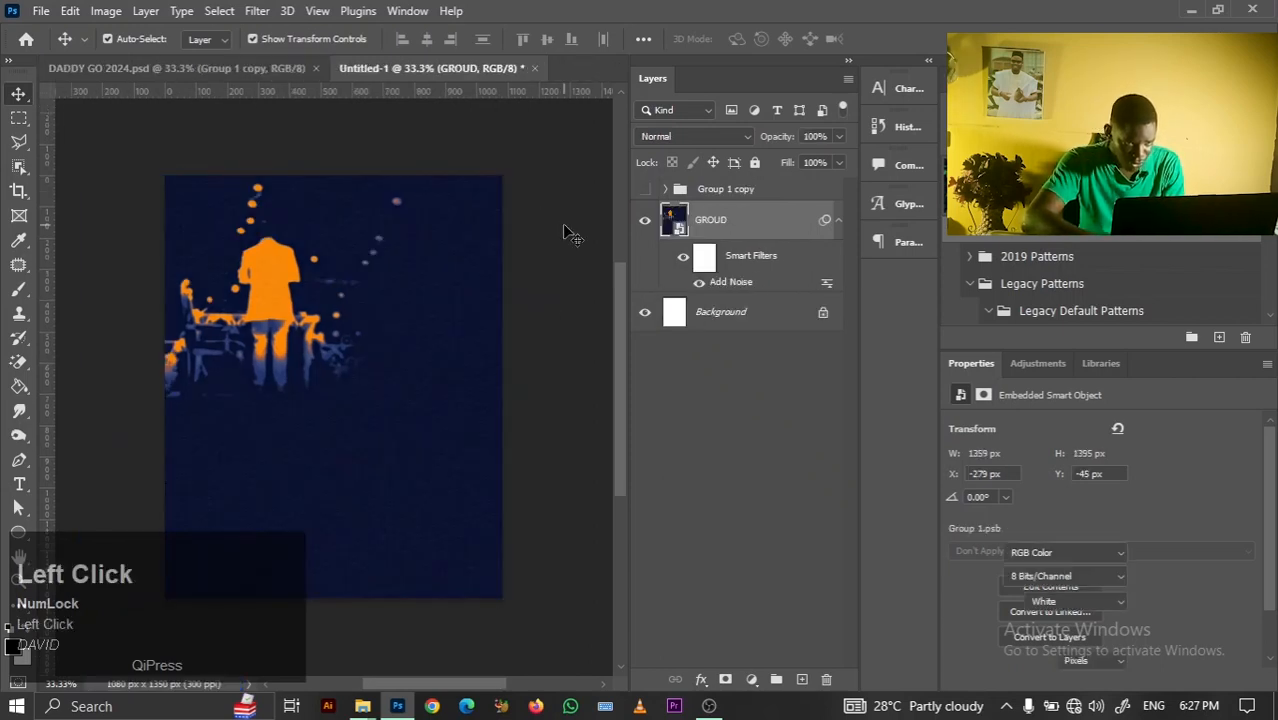
# Add a black-dot pattern fill layer directly above GROUD and set its blend mode to Linear Burn
pyautogui.click(752, 221)
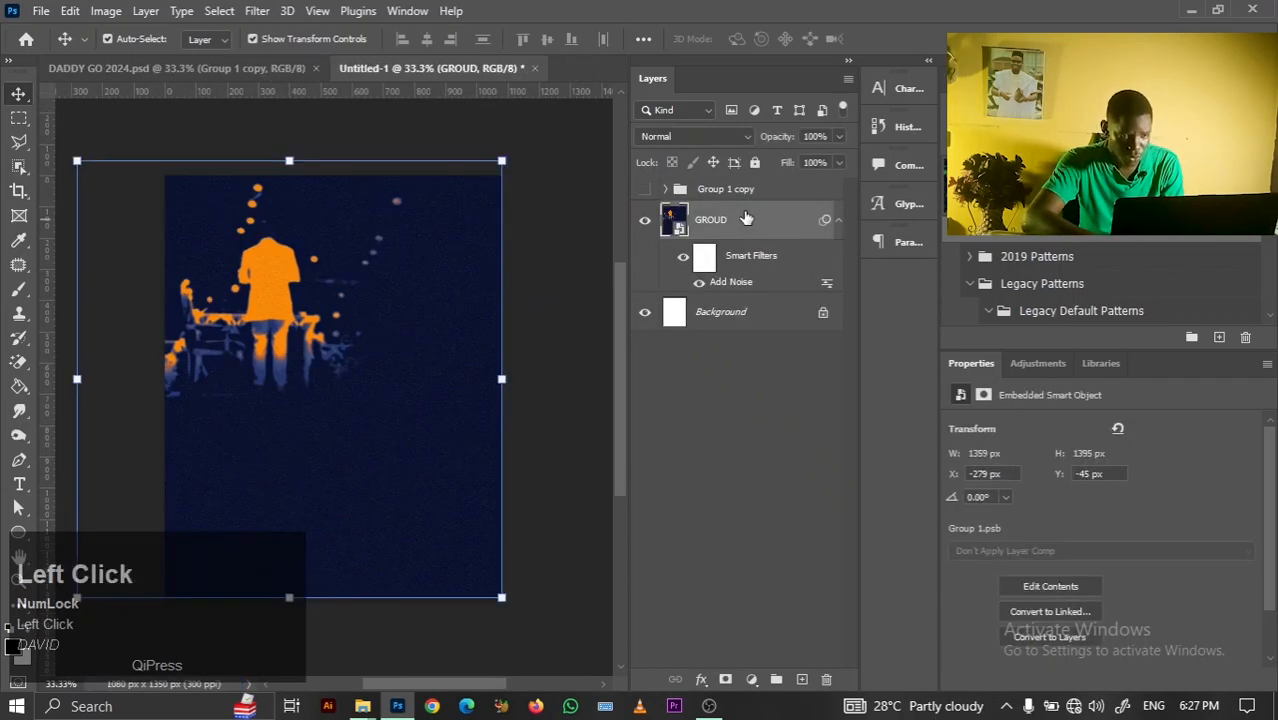
pyautogui.click(801, 680)
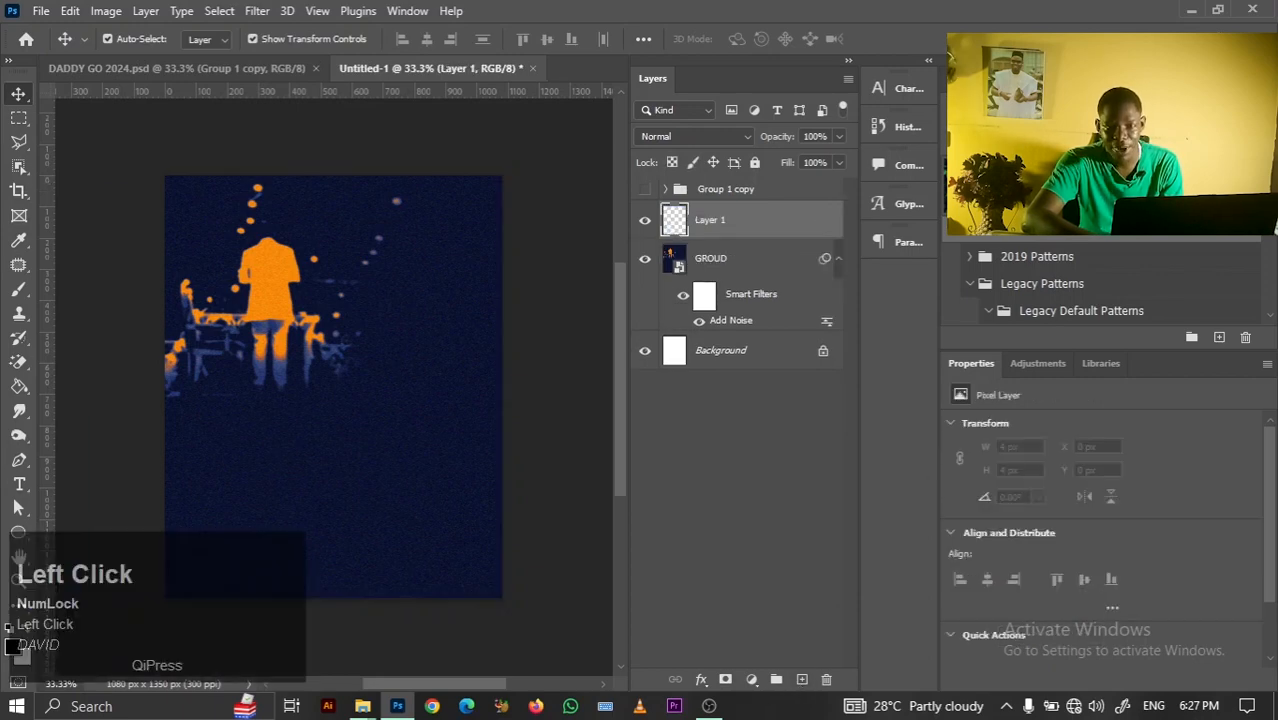
pyautogui.moveTo(1270, 150); pyautogui.dragTo(1270, 170)
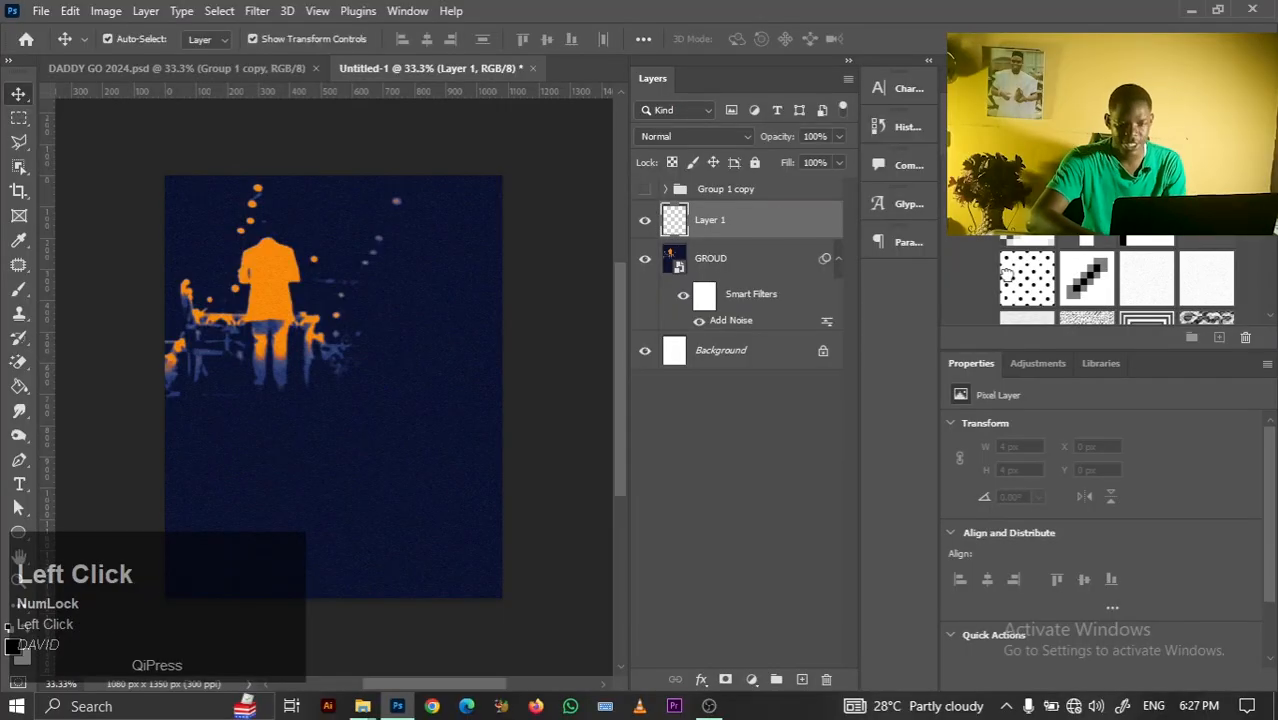
pyautogui.click(1008, 276)
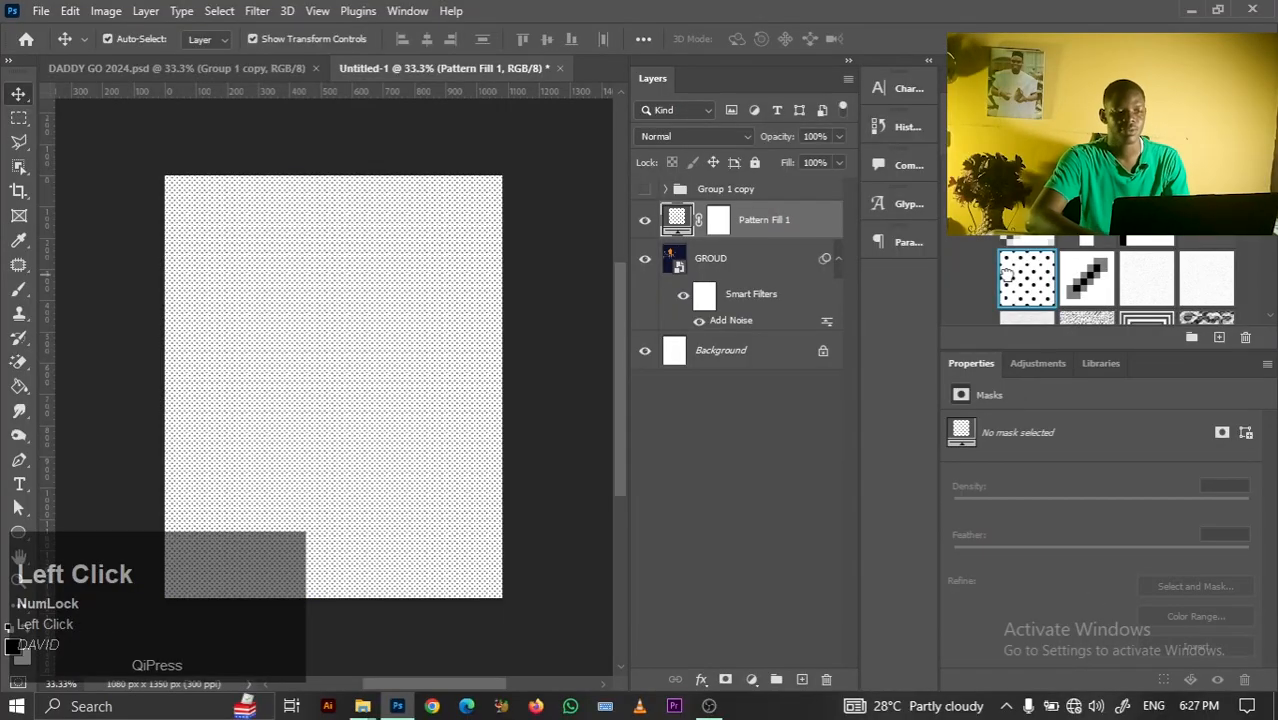
pyautogui.click(694, 136)
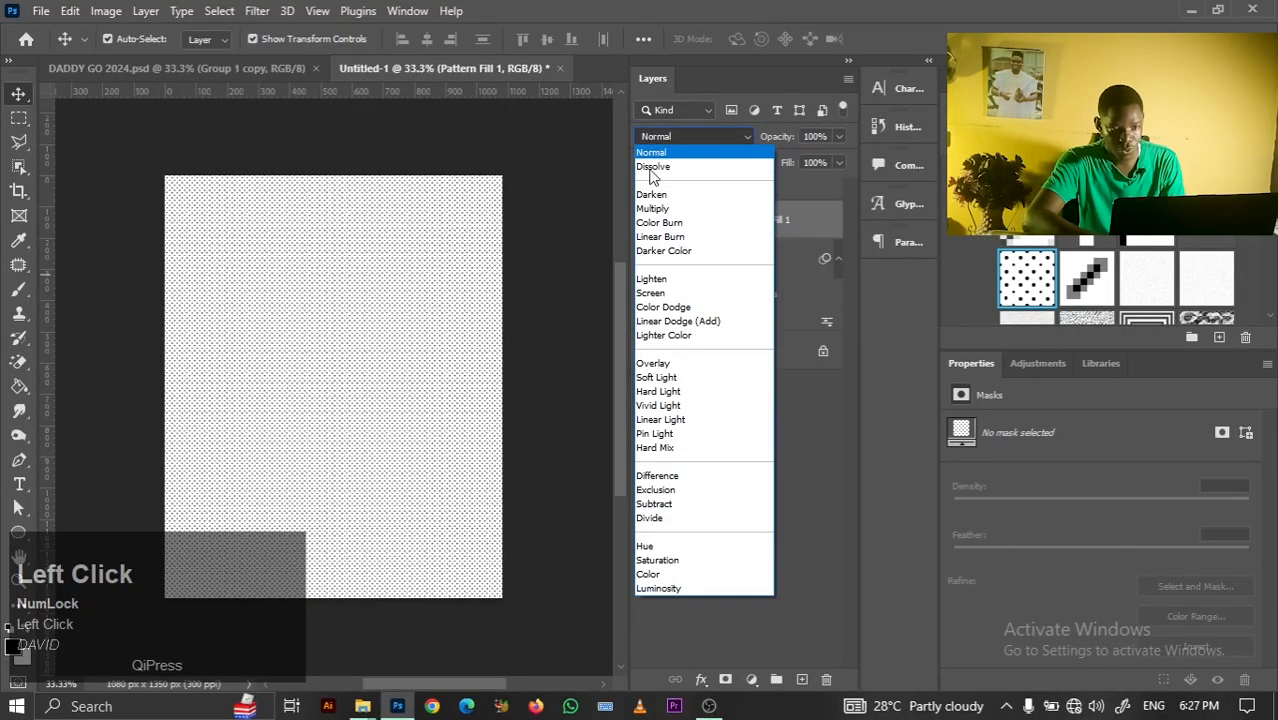
pyautogui.click(662, 238)
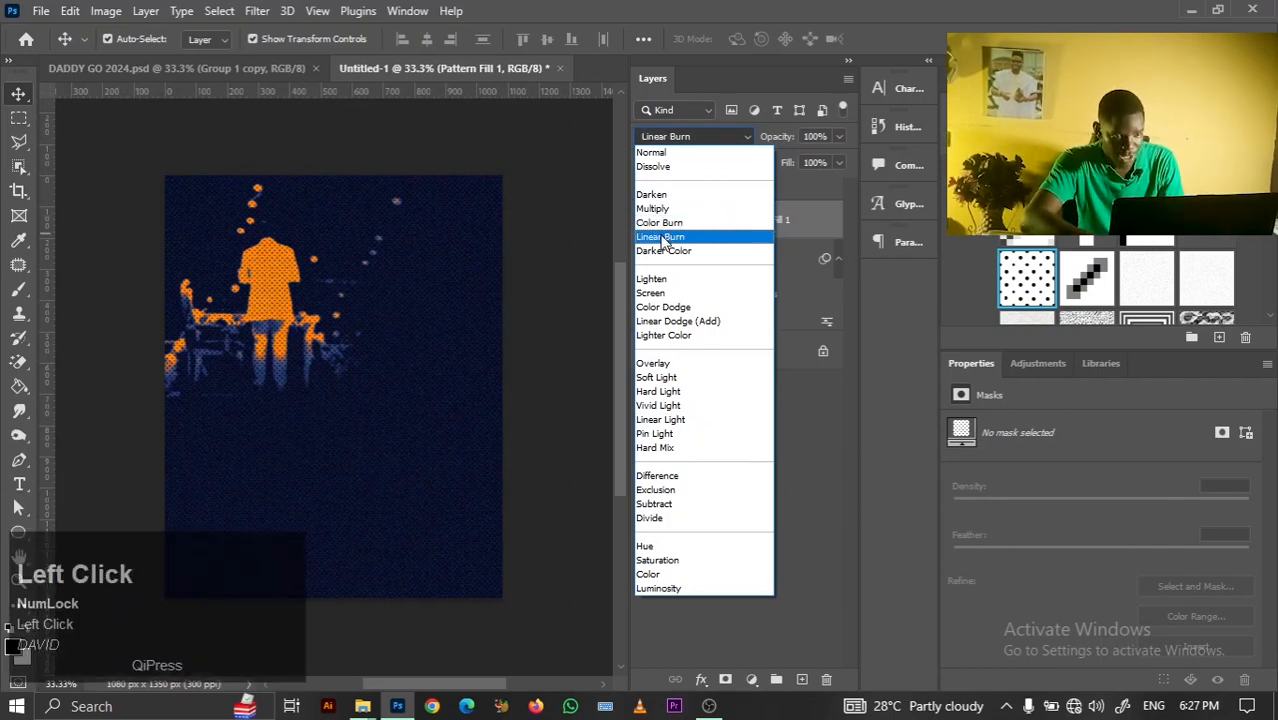
# Try the dot pattern fill at 144% and 90% scale and return its scale to 100%
pyautogui.doubleClick(670, 226)
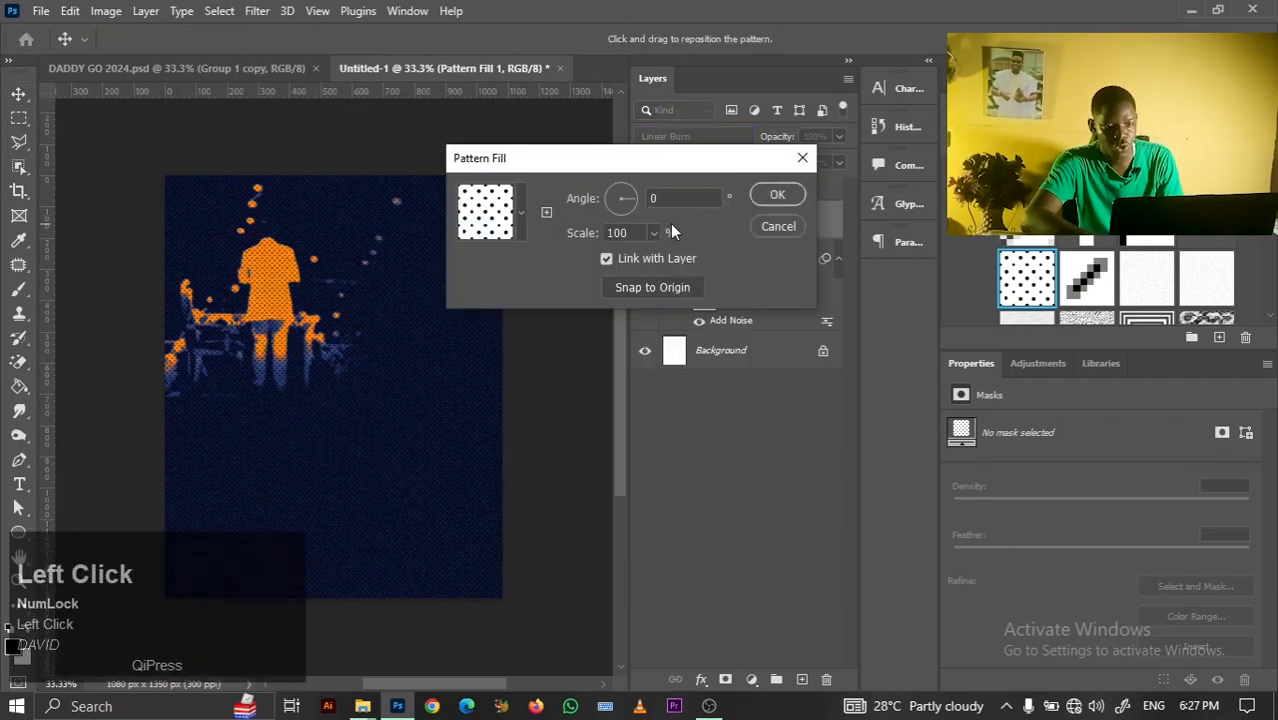
pyautogui.click(653, 233)
pyautogui.moveTo(653, 234)
pyautogui.mouseDown()
pyautogui.moveTo(669, 254)
pyautogui.moveTo(654, 258)
pyautogui.mouseUp()
pyautogui.click(639, 232)
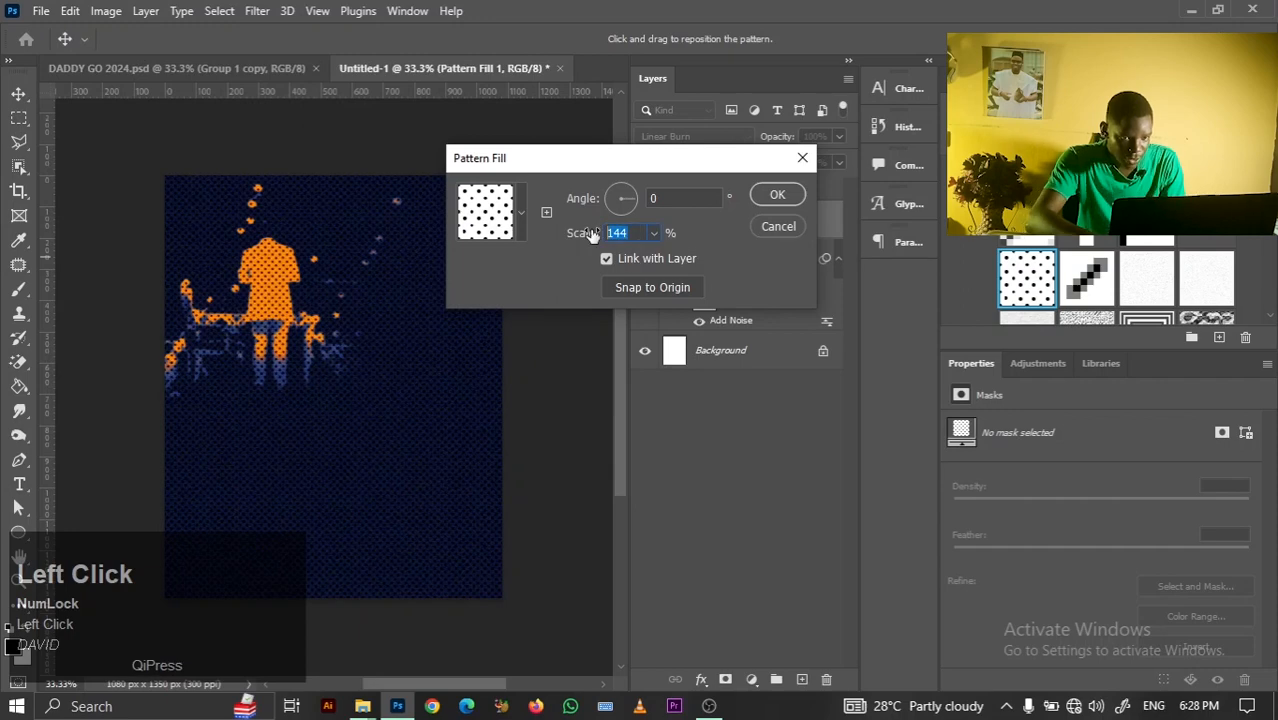
pyautogui.write('100')
pyautogui.press('BackSpace')
pyautogui.press('BackSpace')
pyautogui.press('BackSpace')
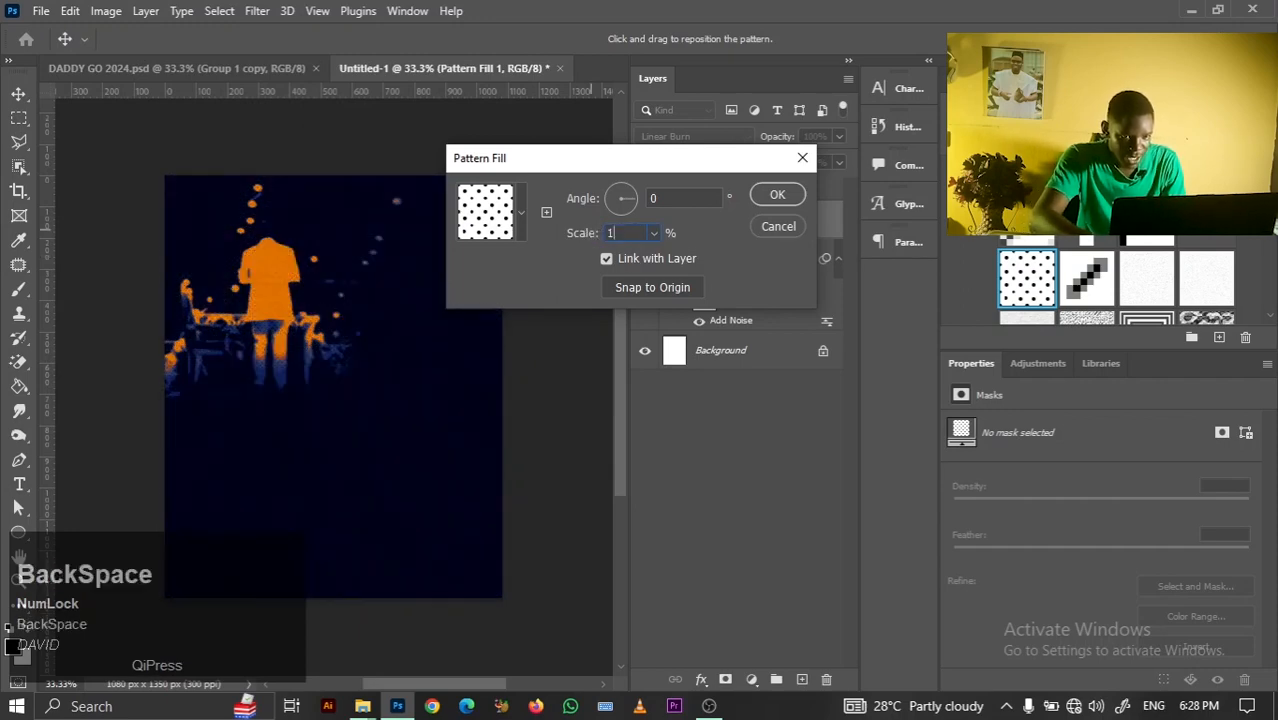
pyautogui.write('90')
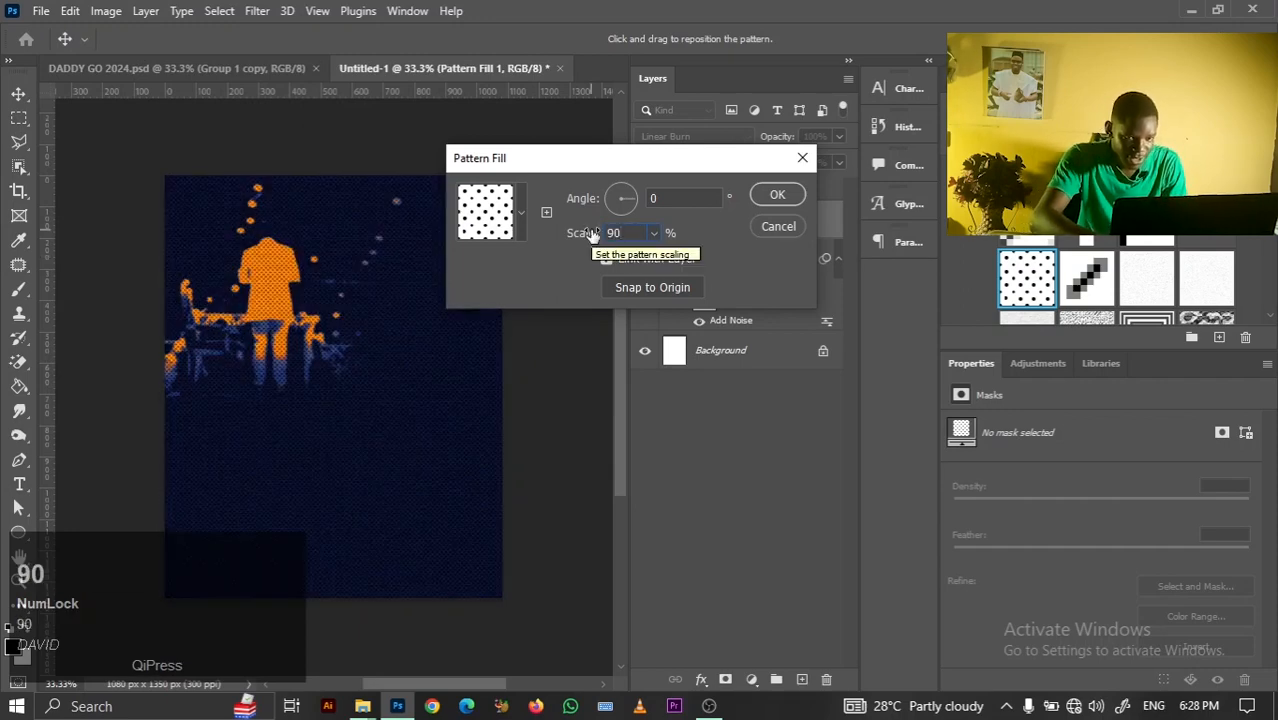
pyautogui.press('BackSpace')
pyautogui.press('BackSpace')
pyautogui.write('100')
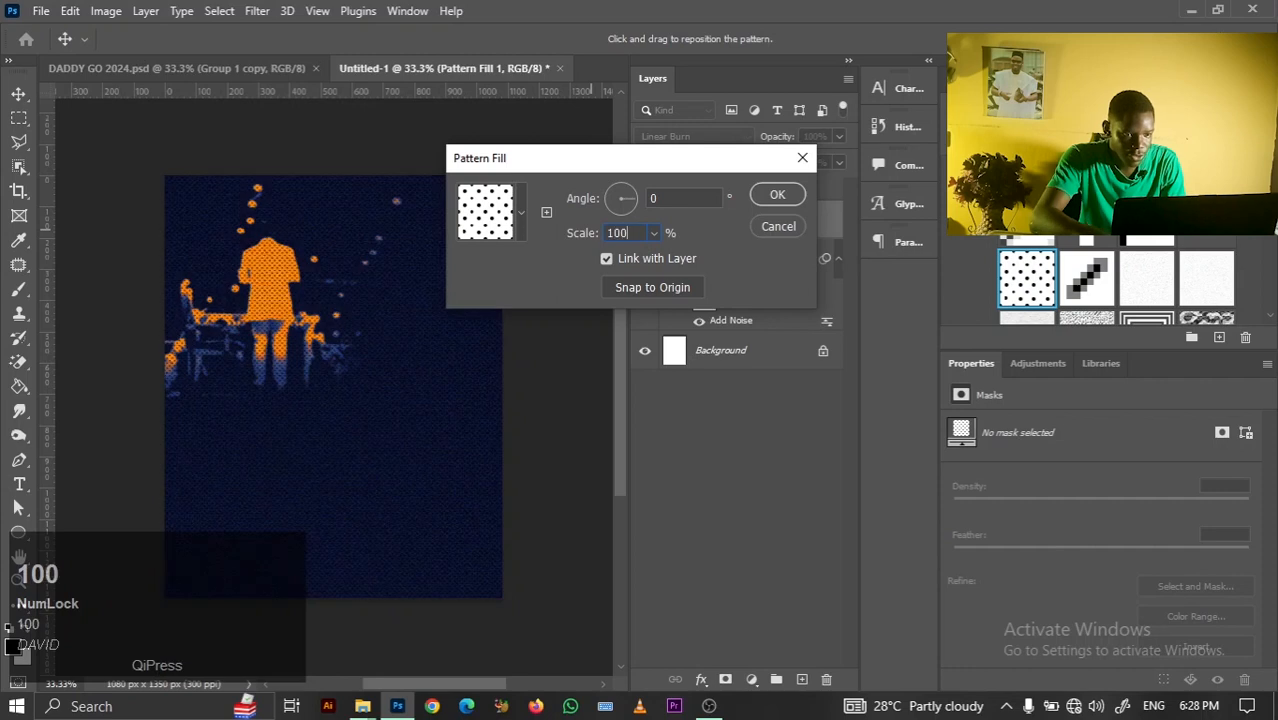
pyautogui.click(760, 200)
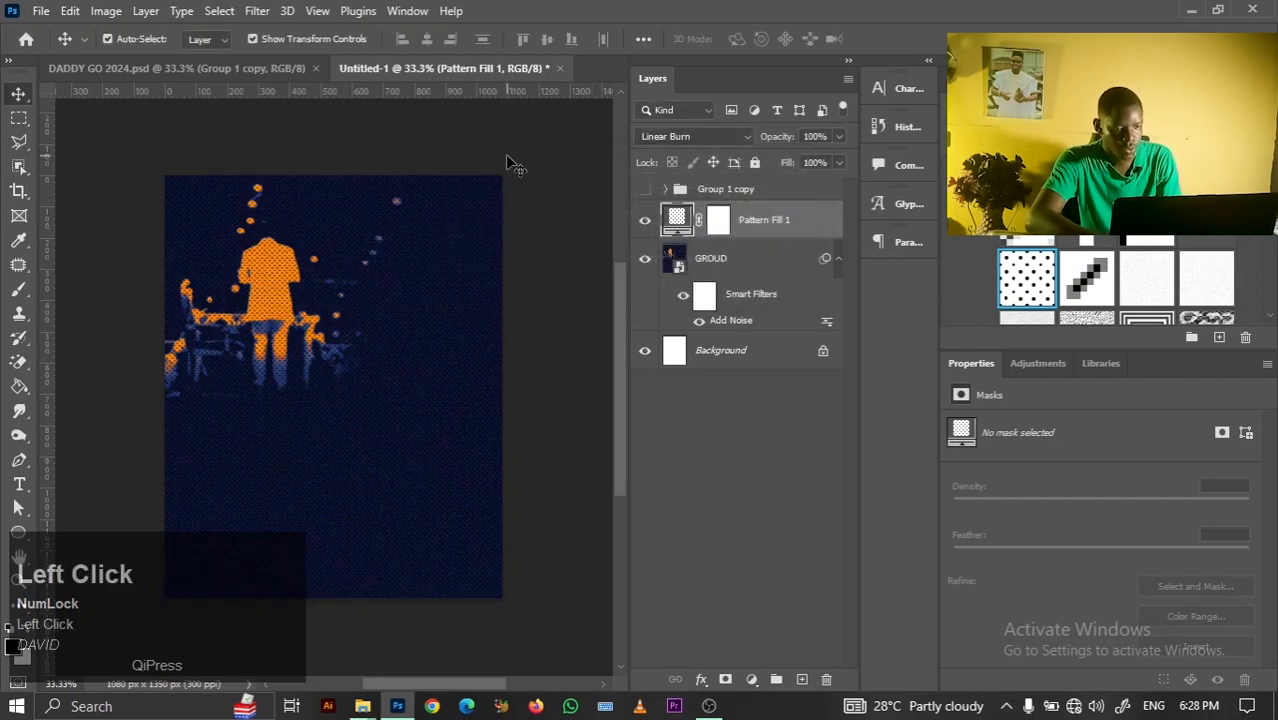
pyautogui.click(509, 163)
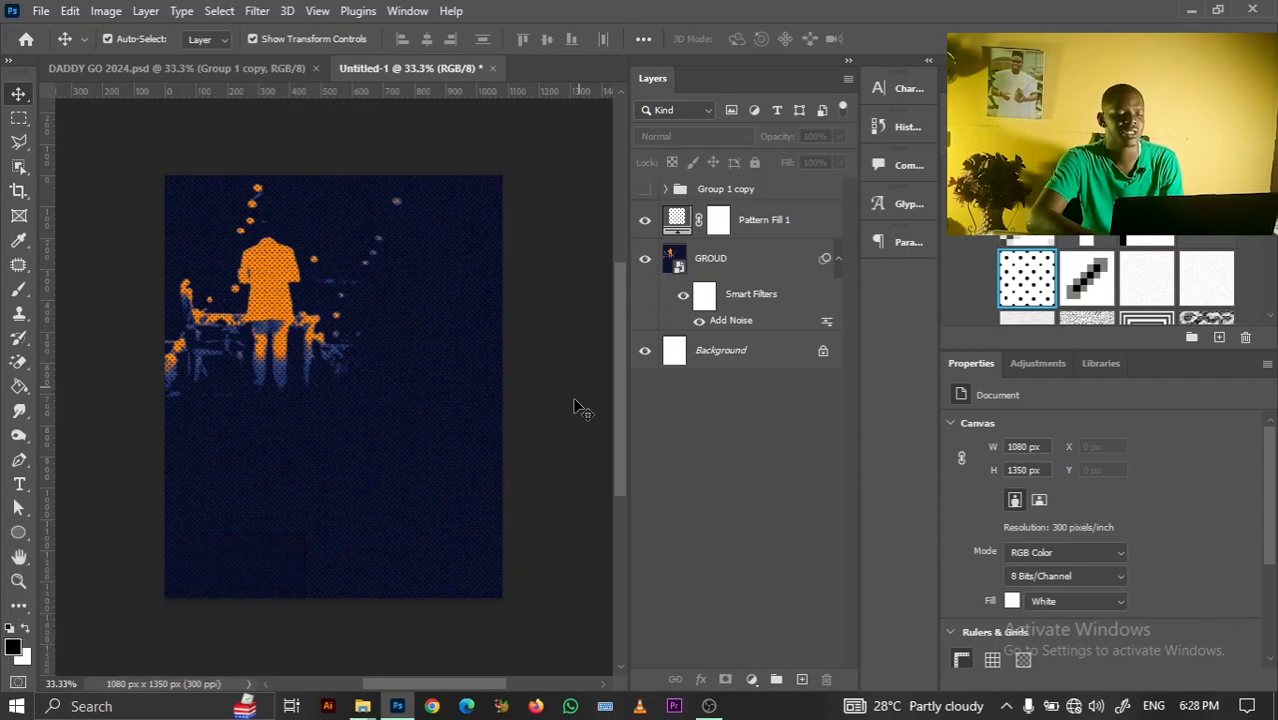
# Place the portrait IMG-20221201-WA0022.jpg from the DADDY G.O folder on the poster at its fitted size
pyautogui.moveTo(376, 708)
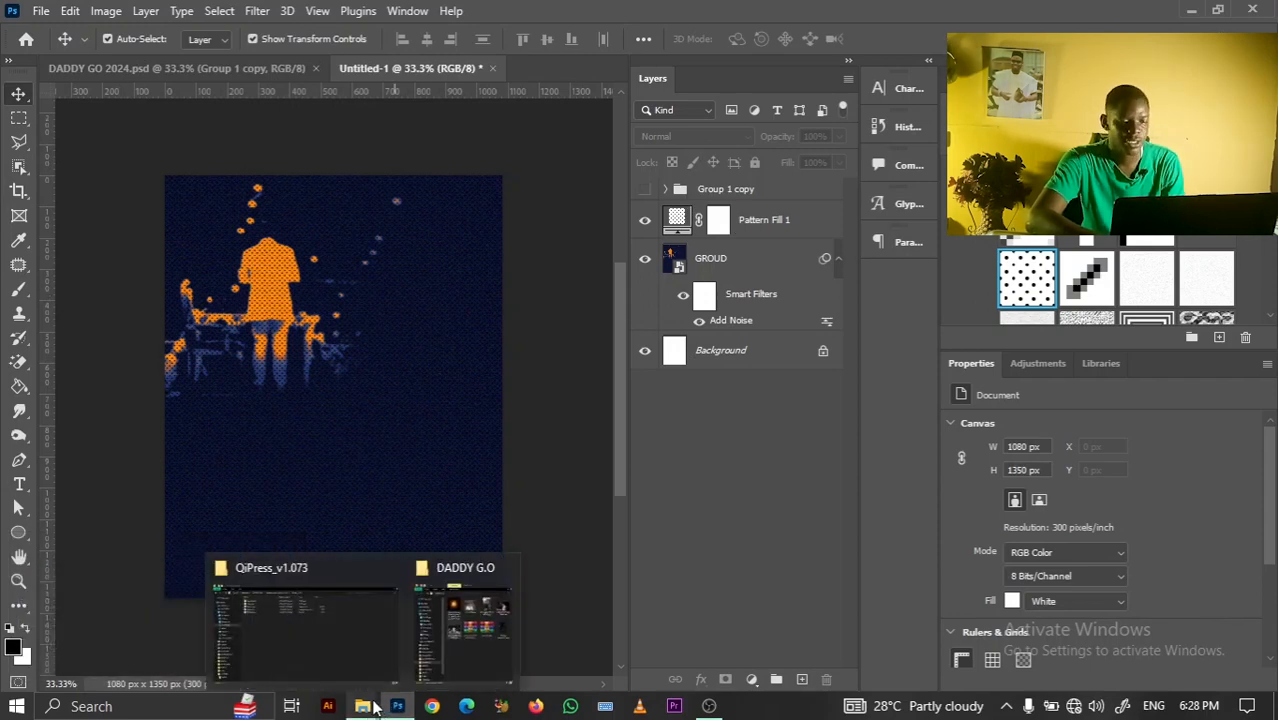
pyautogui.click(470, 615)
pyautogui.moveTo(527, 145); pyautogui.dragTo(791, 484)
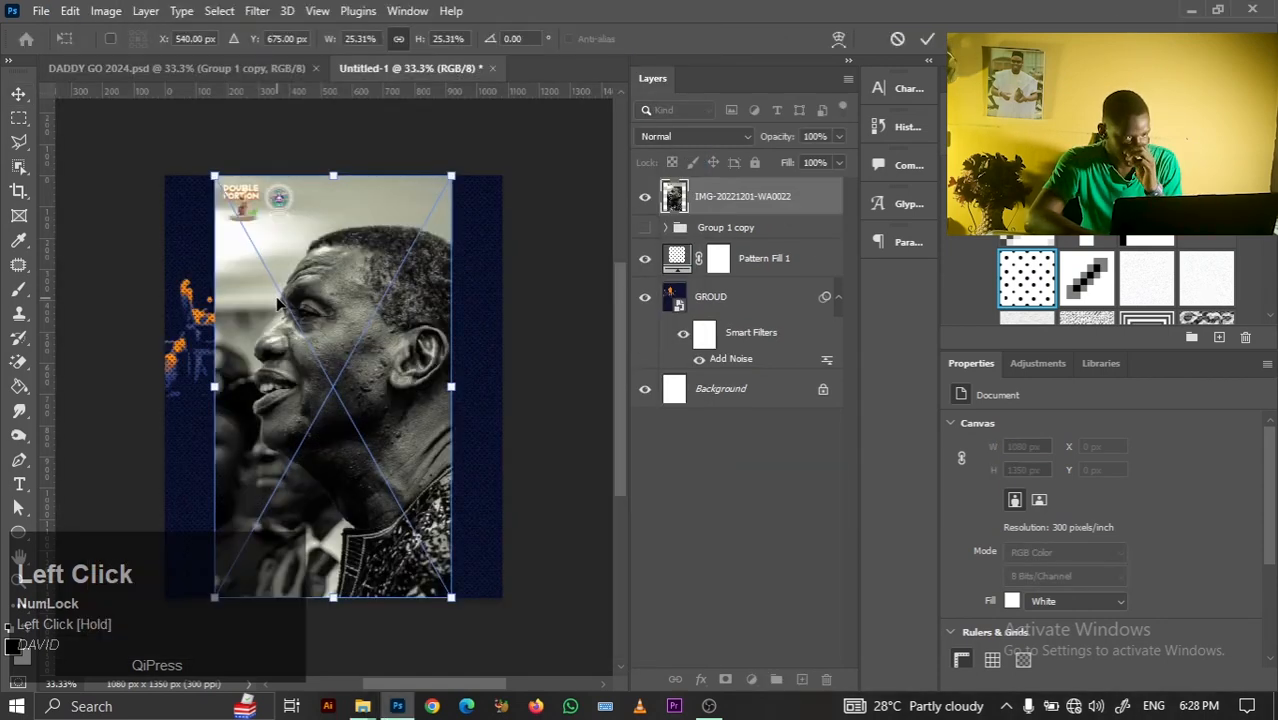
pyautogui.click(927, 39)
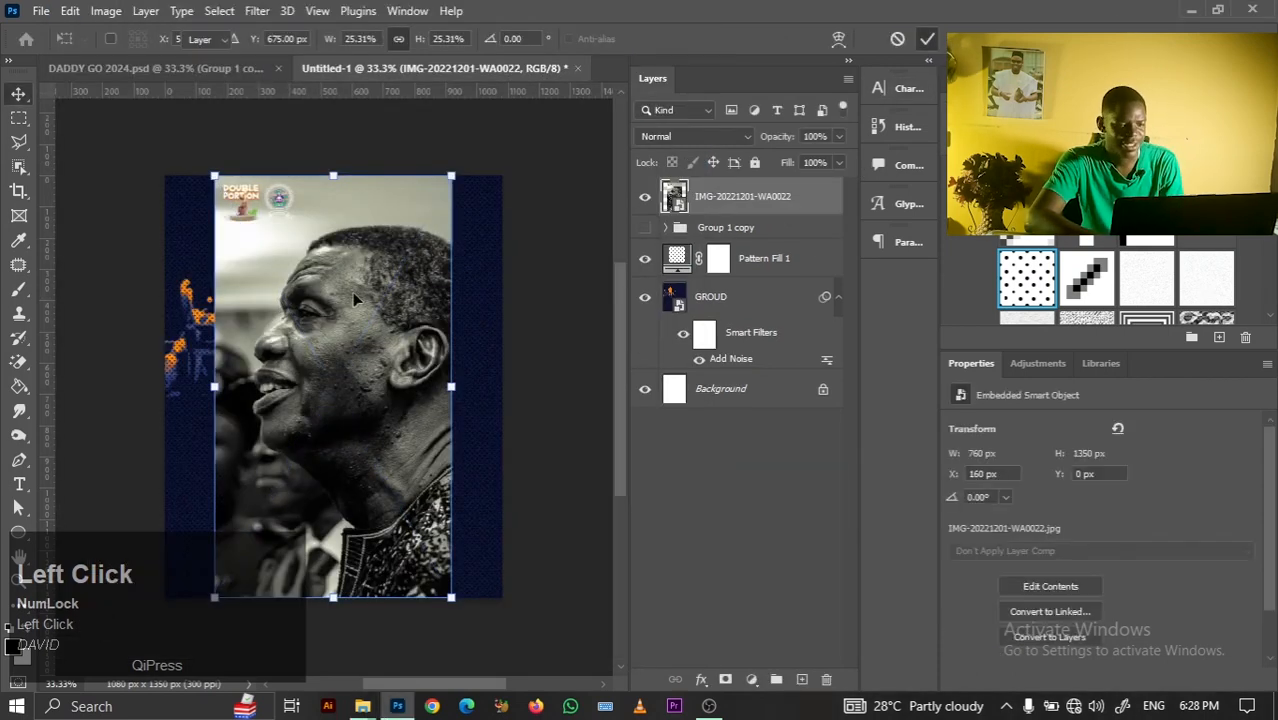
# Select the portrait's subject automatically and add a layer mask that hides its background
pyautogui.click(228, 12)
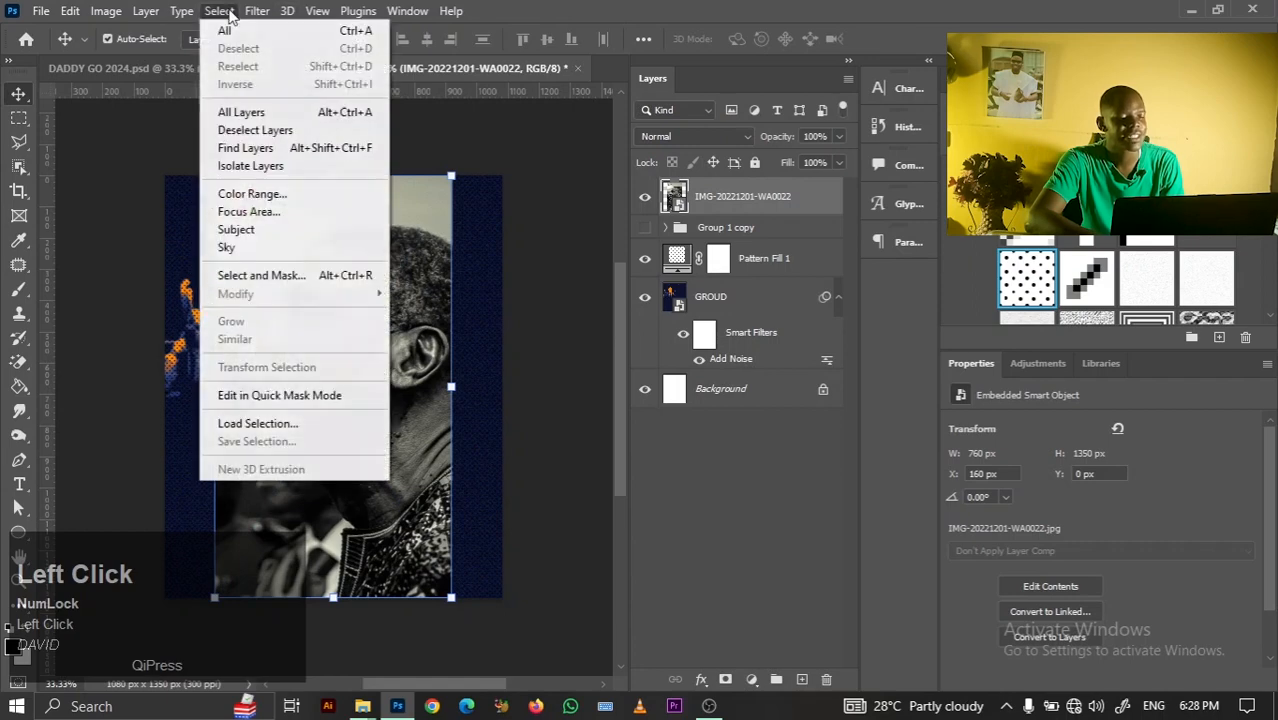
pyautogui.click(310, 229)
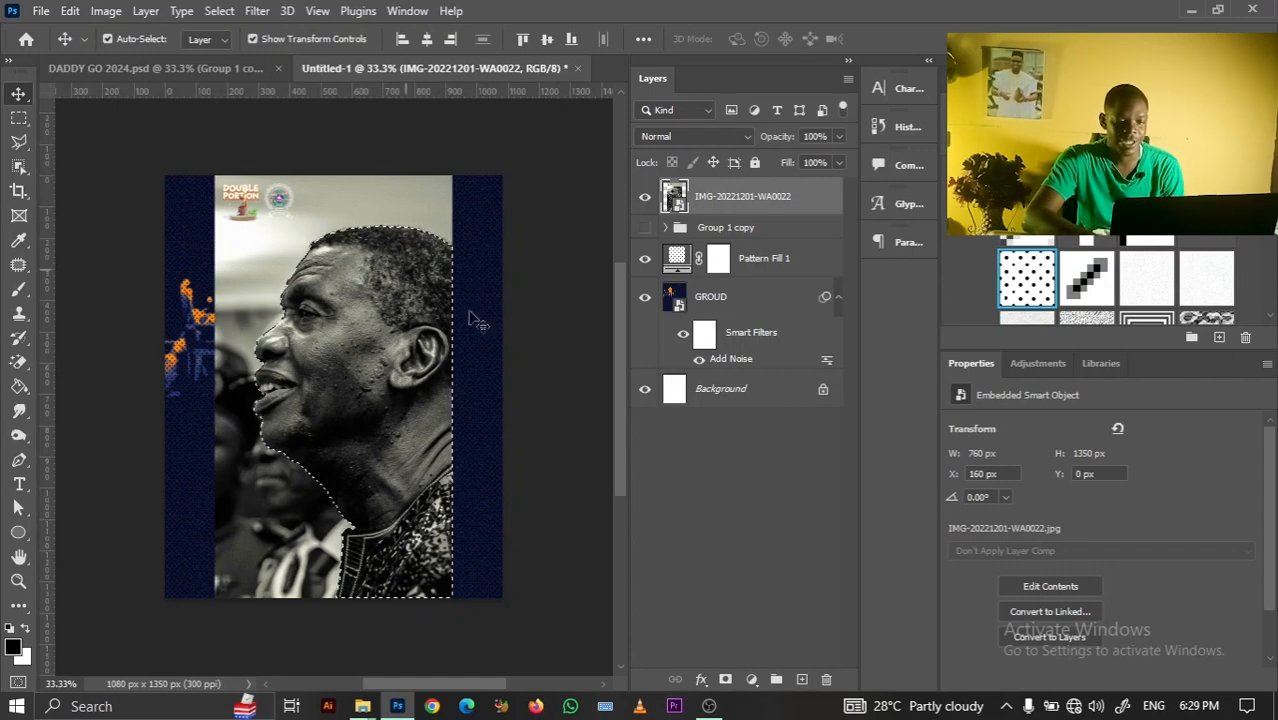
pyautogui.click(726, 681)
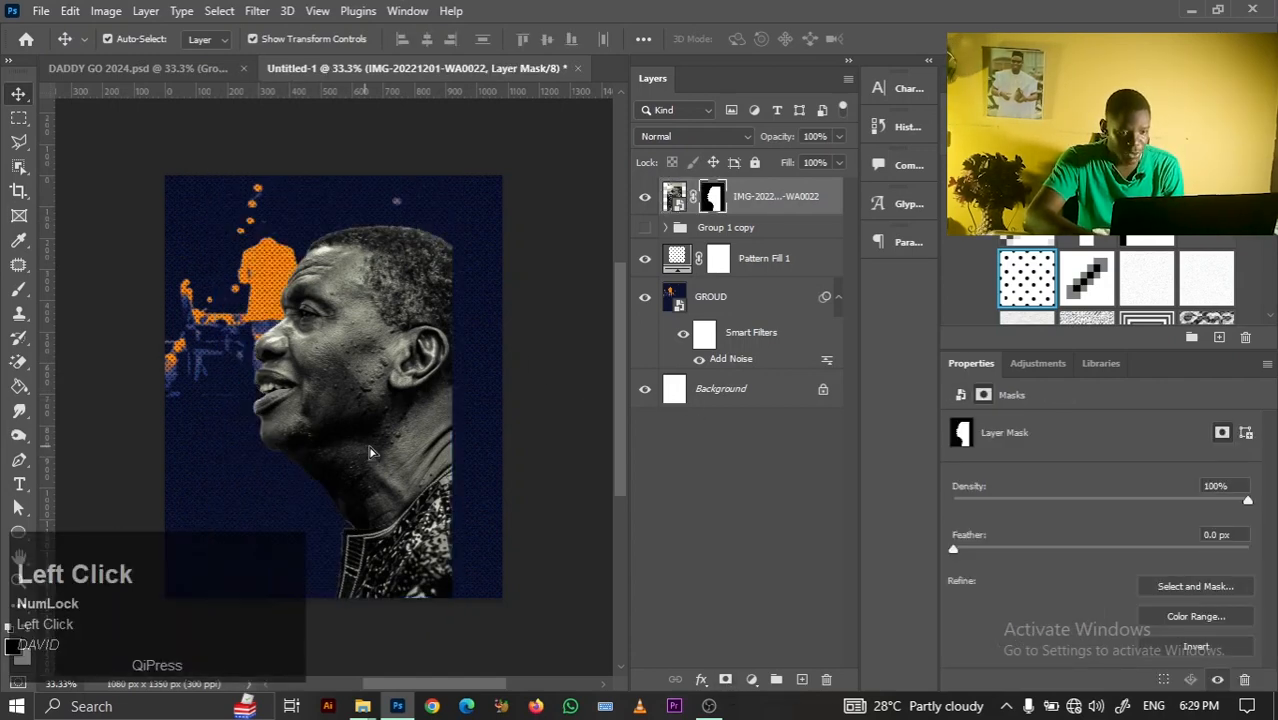
# Move the masked portrait to the canvas's right edge and convert it to a smart object
pyautogui.moveTo(369, 452); pyautogui.dragTo(430, 456)
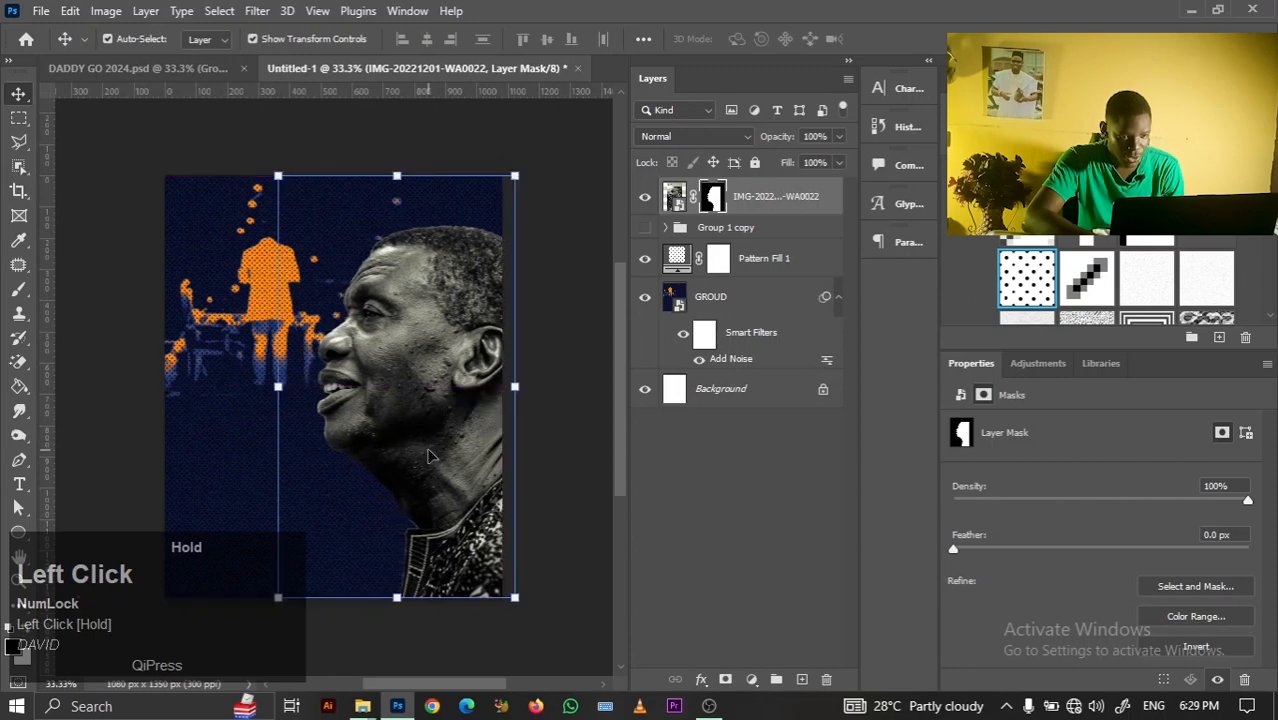
pyautogui.rightClick(781, 197)
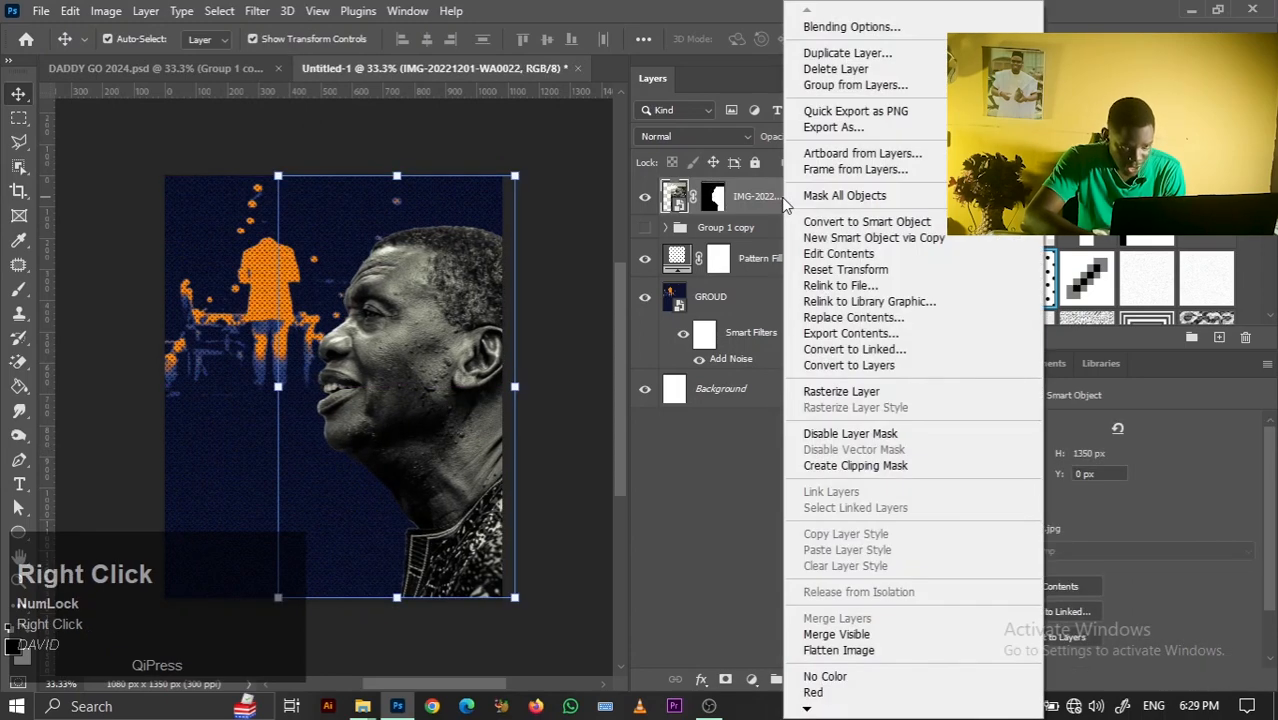
pyautogui.click(854, 227)
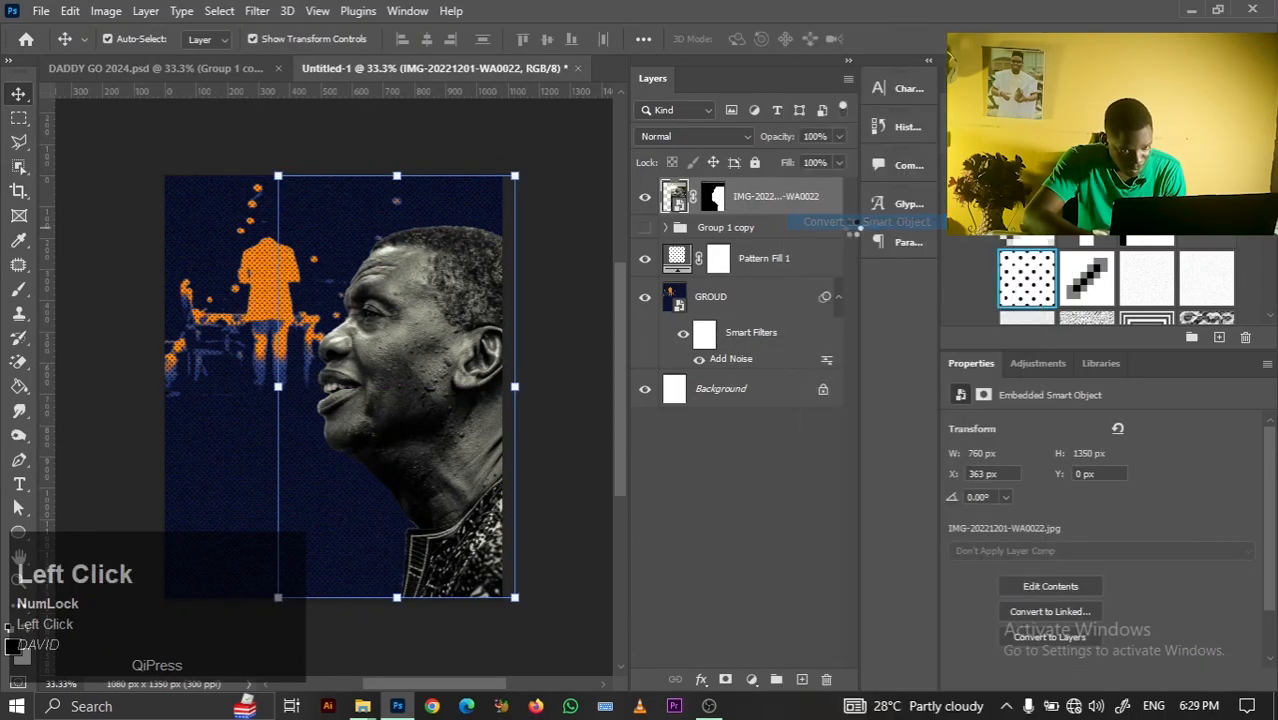
# Scale the portrait smart object to about 121% and place it at about X 436 px, Y 56 px, running off the canvas's right and bottom edges
pyautogui.moveTo(315, 226); pyautogui.dragTo(278, 148)
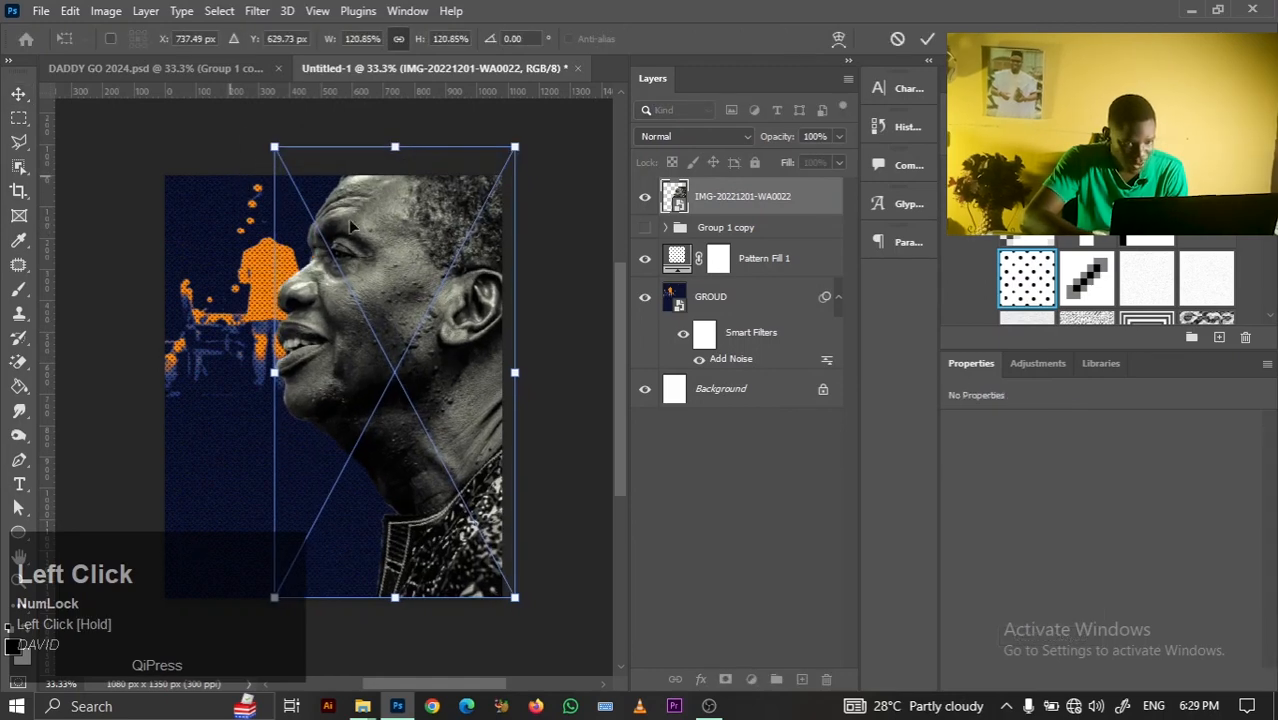
pyautogui.moveTo(412, 262); pyautogui.dragTo(443, 305)
pyautogui.click(443, 305)
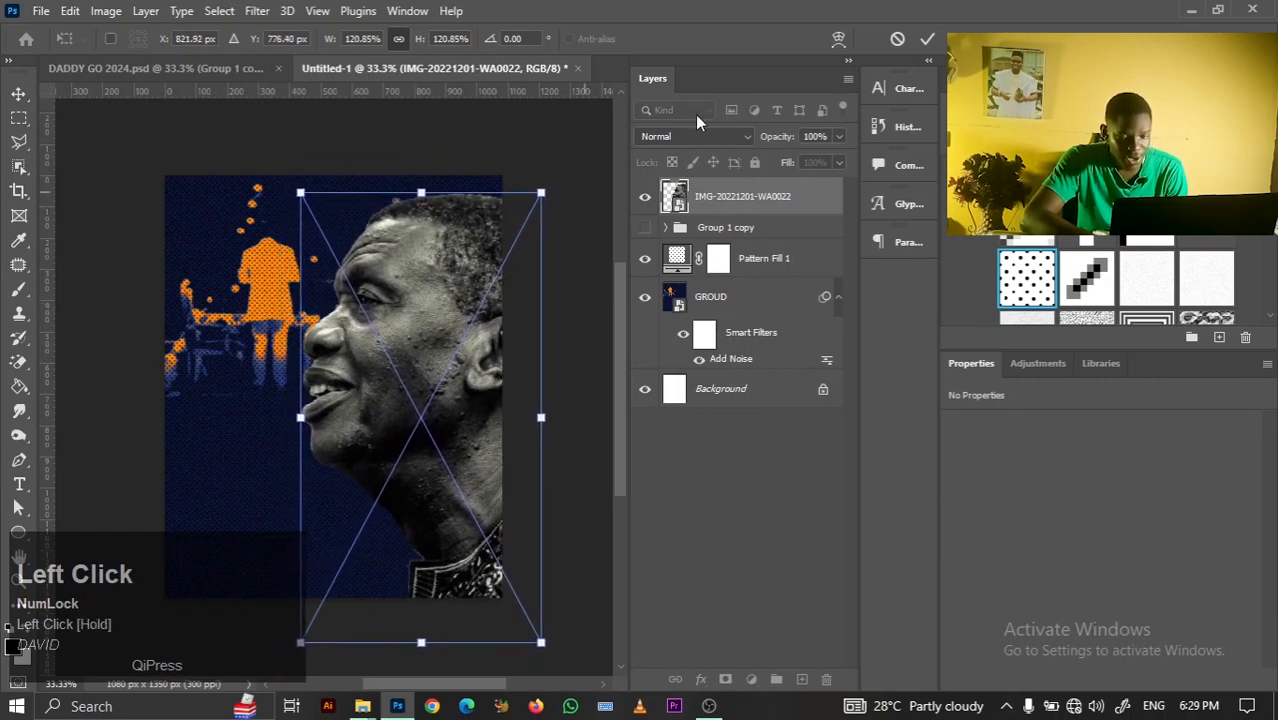
pyautogui.click(926, 39)
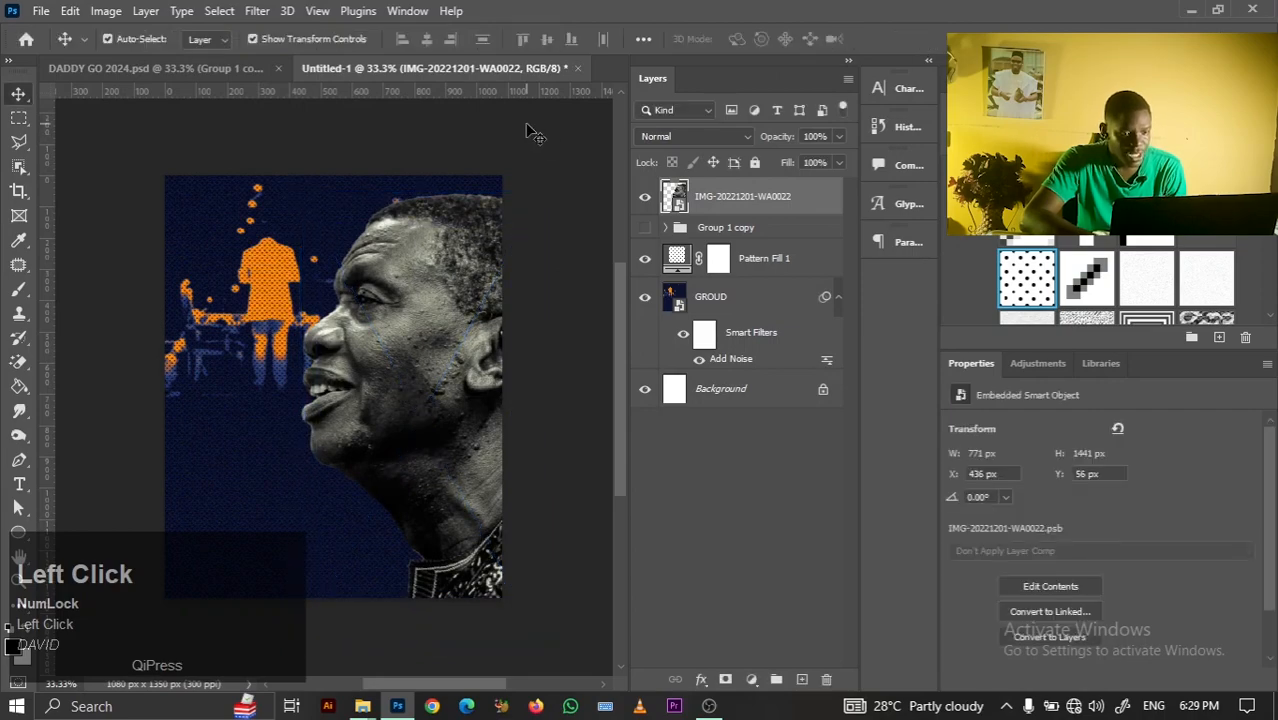
pyautogui.click(578, 402)
# Place the high_quality_lens_flares_in_png_05 image from the DADDY G.O folder over the canvas's upper-left area and set its blend mode to Screen
pyautogui.moveTo(362, 706)
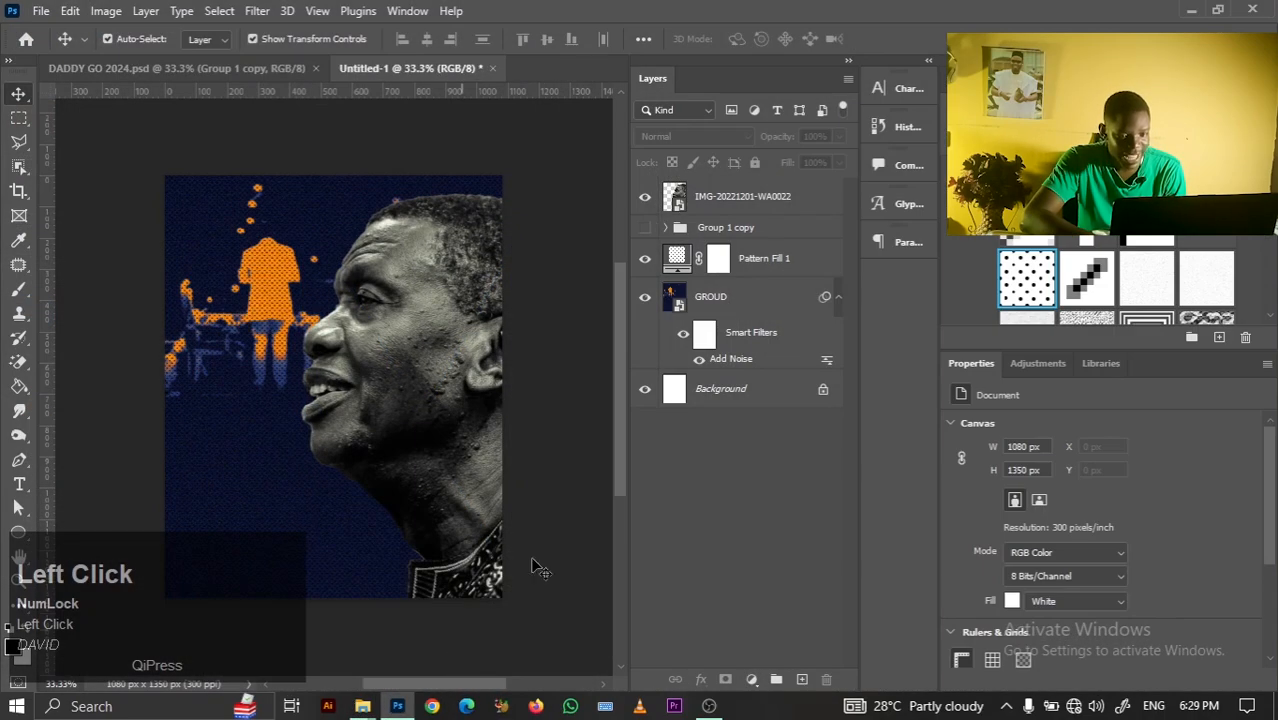
pyautogui.click(484, 645)
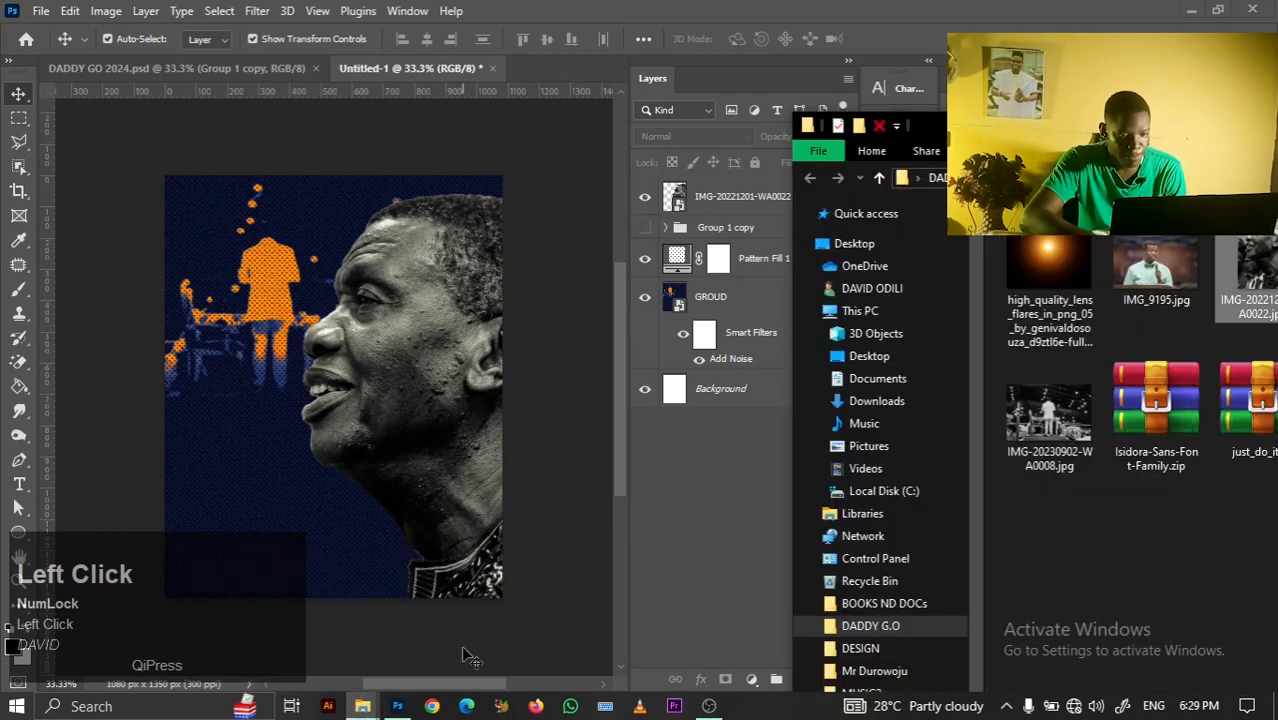
pyautogui.moveTo(1048, 275); pyautogui.dragTo(340, 323)
pyautogui.moveTo(382, 422); pyautogui.dragTo(252, 291)
pyautogui.click(928, 40)
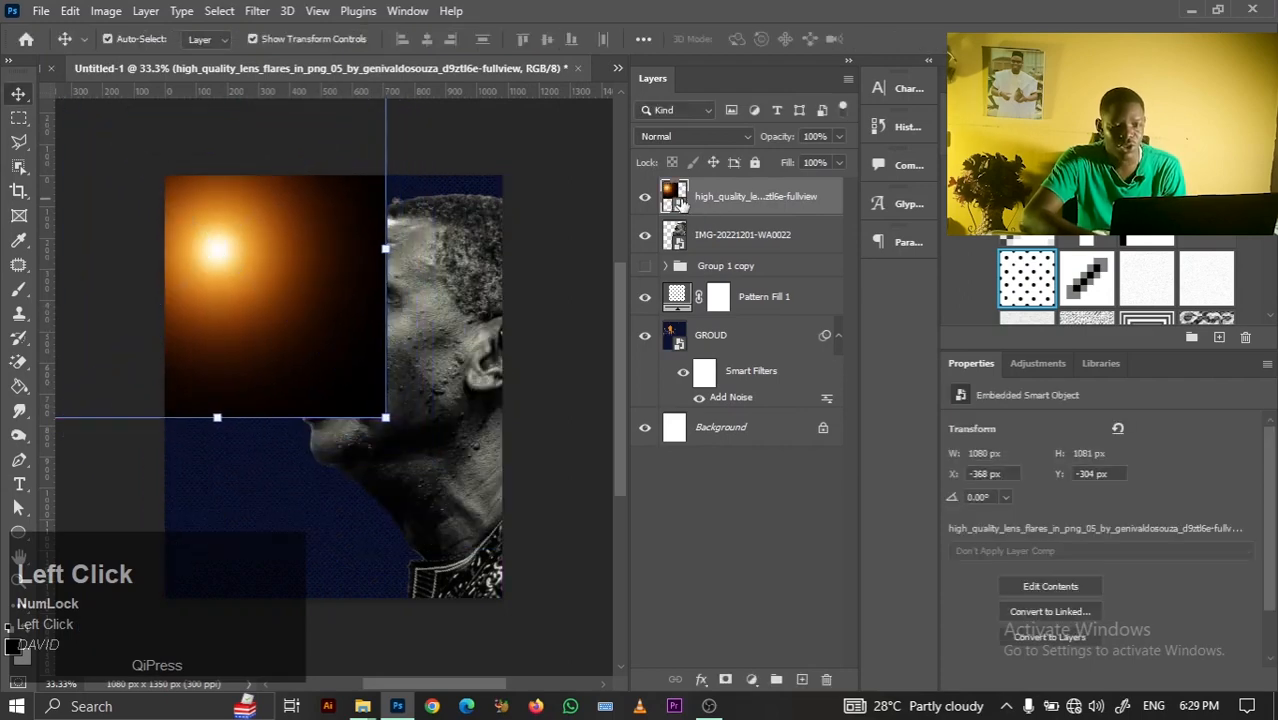
pyautogui.click(665, 140)
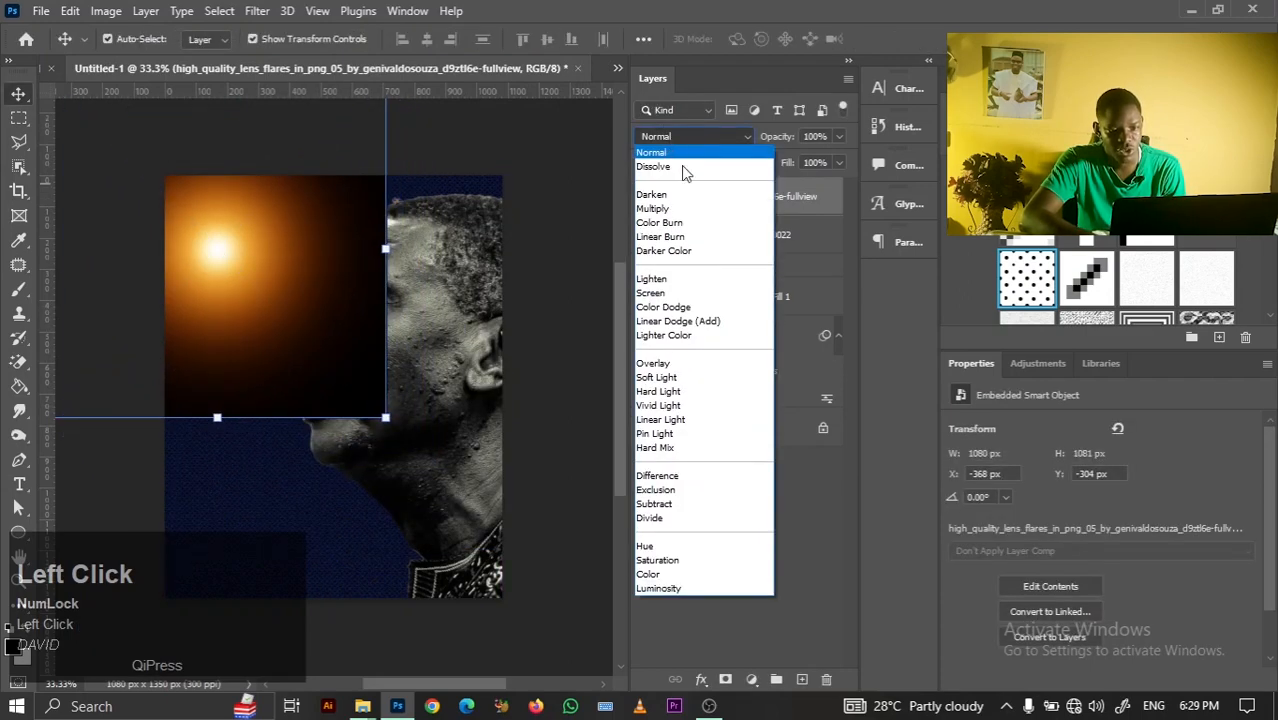
pyautogui.click(683, 296)
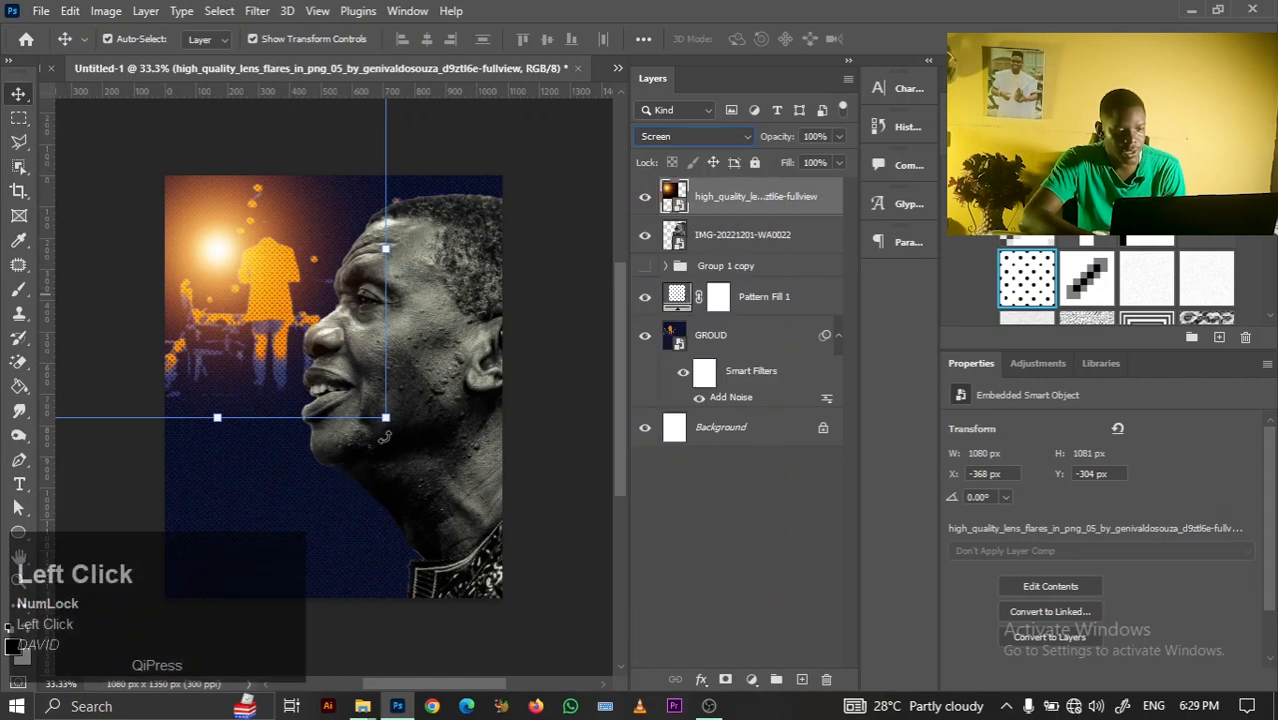
# Scale the lens flare to about 28.66% so its glow spreads across the poster from the canvas's upper-left side
pyautogui.moveTo(386, 420); pyautogui.dragTo(705, 686)
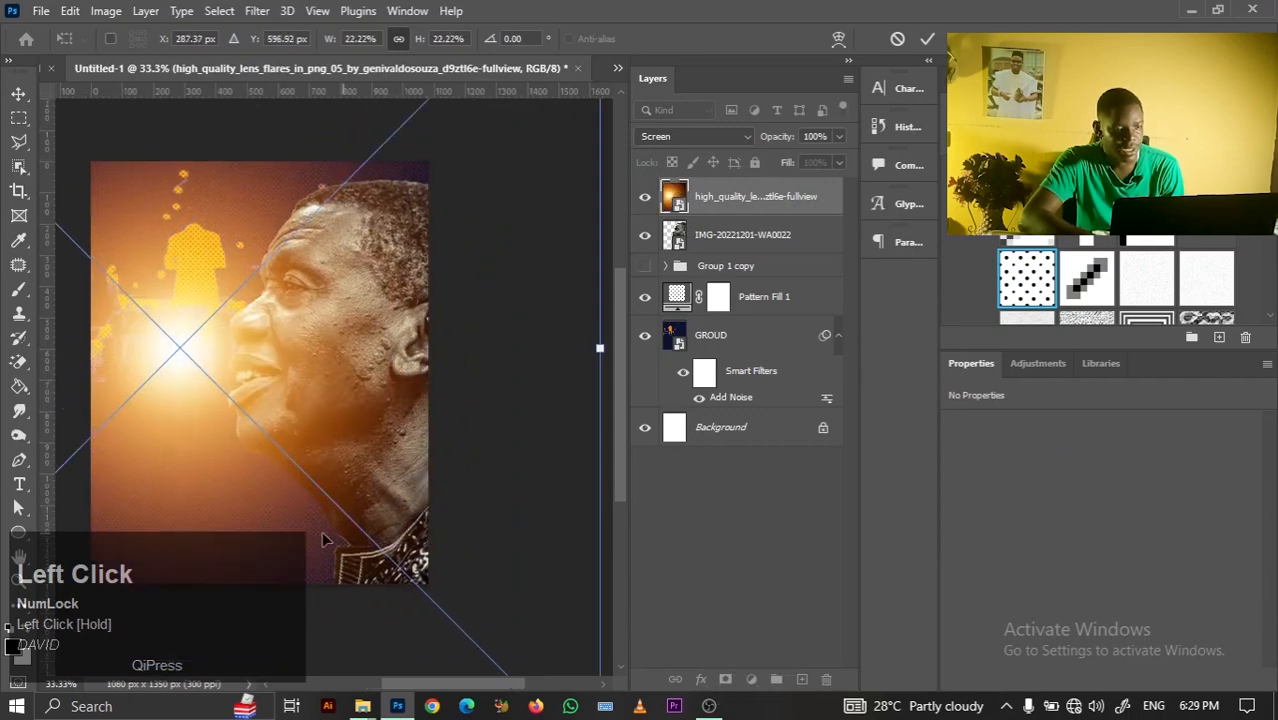
pyautogui.moveTo(320, 531); pyautogui.dragTo(190, 381)
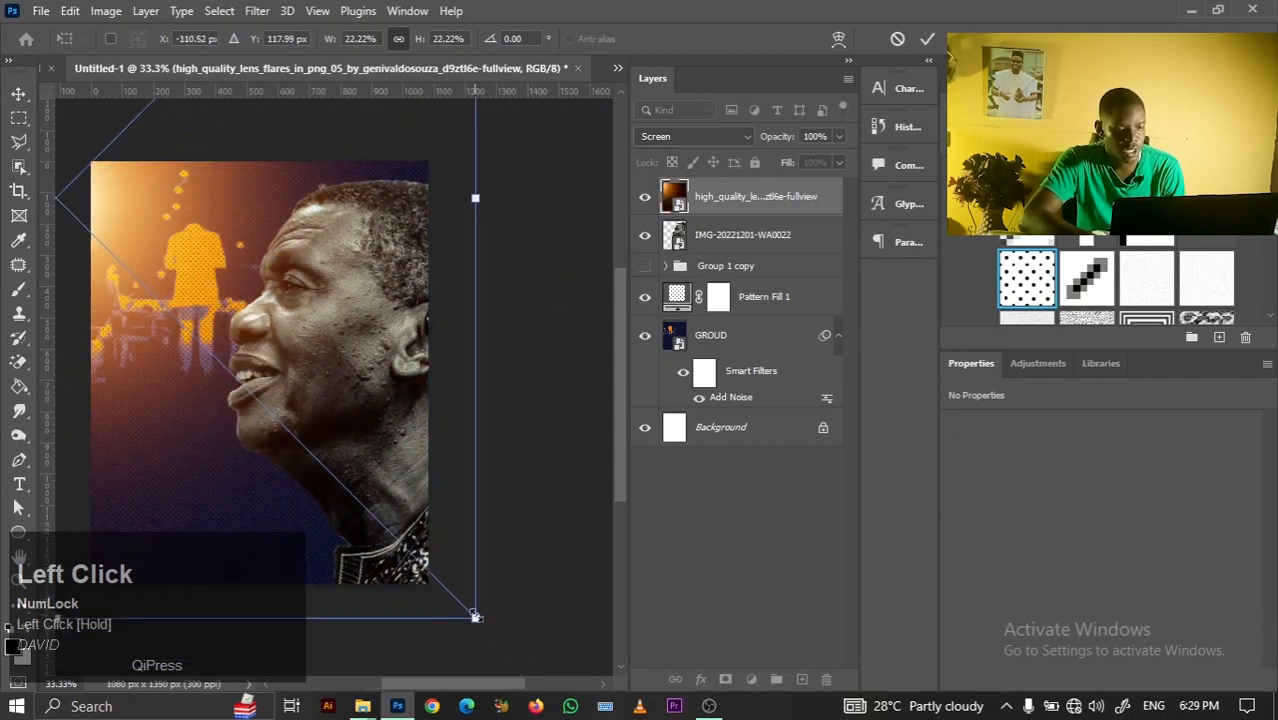
pyautogui.moveTo(567, 660); pyautogui.dragTo(591, 676)
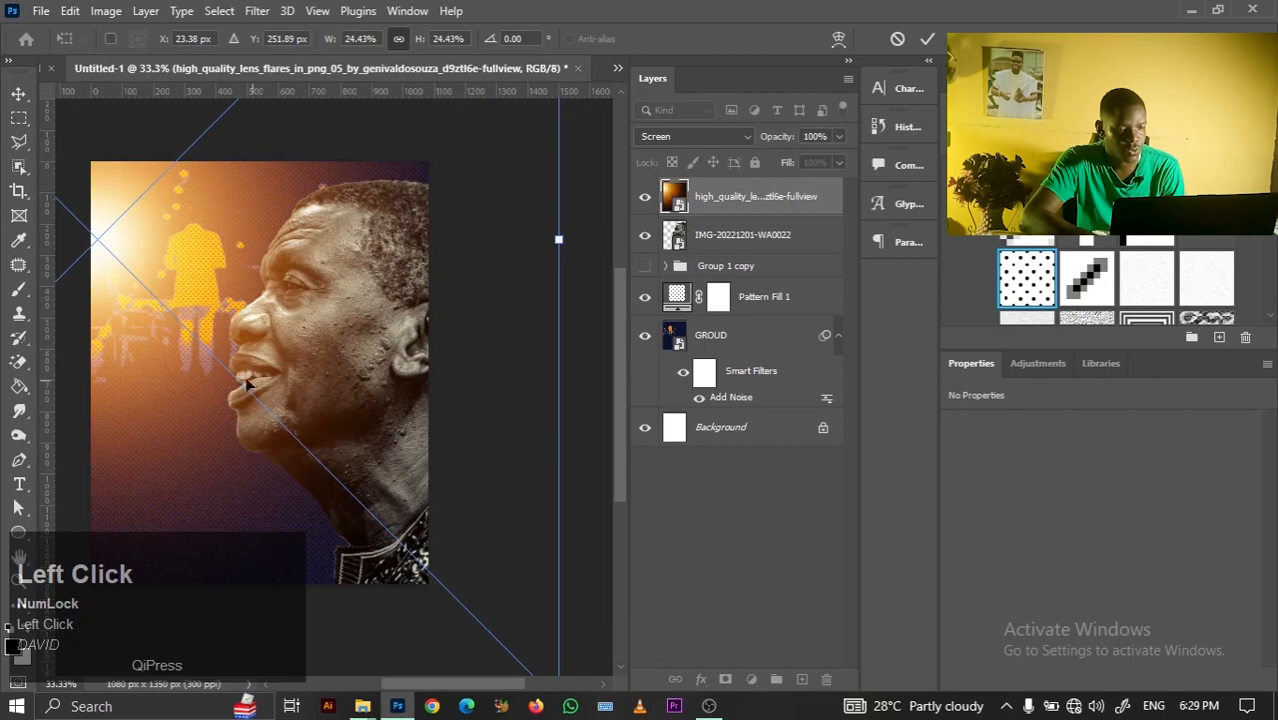
pyautogui.moveTo(245, 379); pyautogui.dragTo(100, 245)
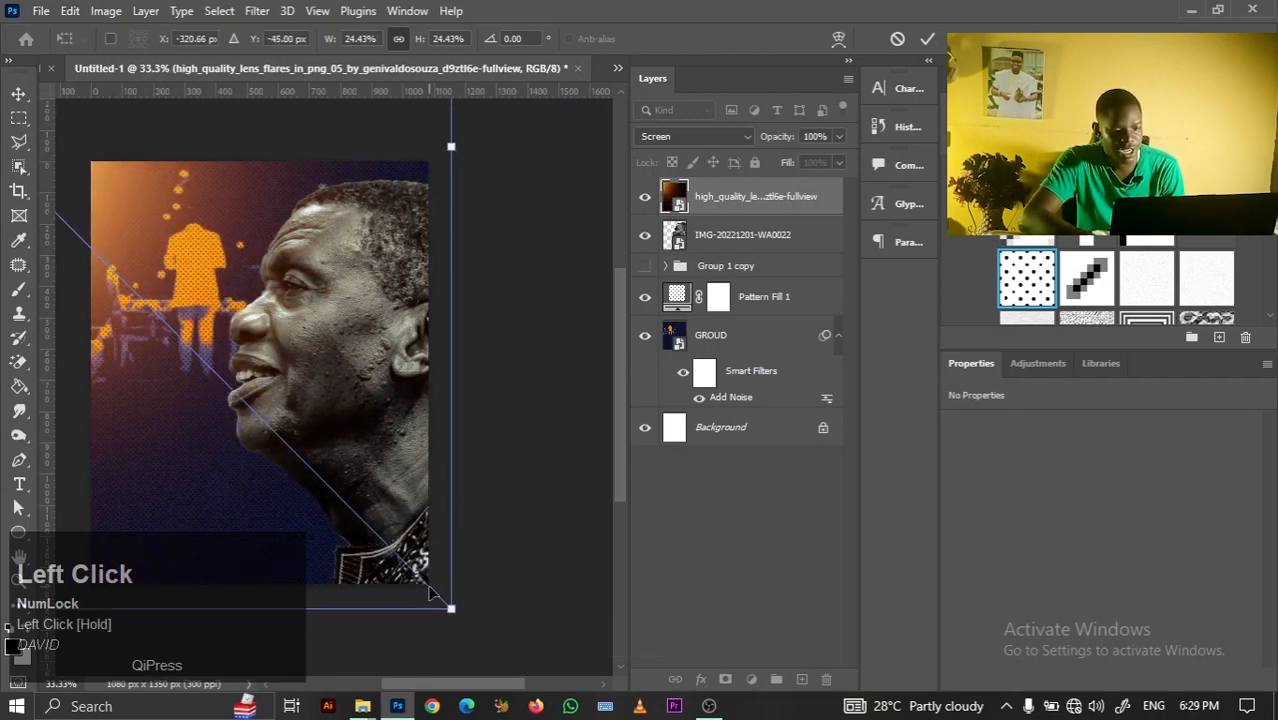
pyautogui.moveTo(451, 608); pyautogui.dragTo(668, 680)
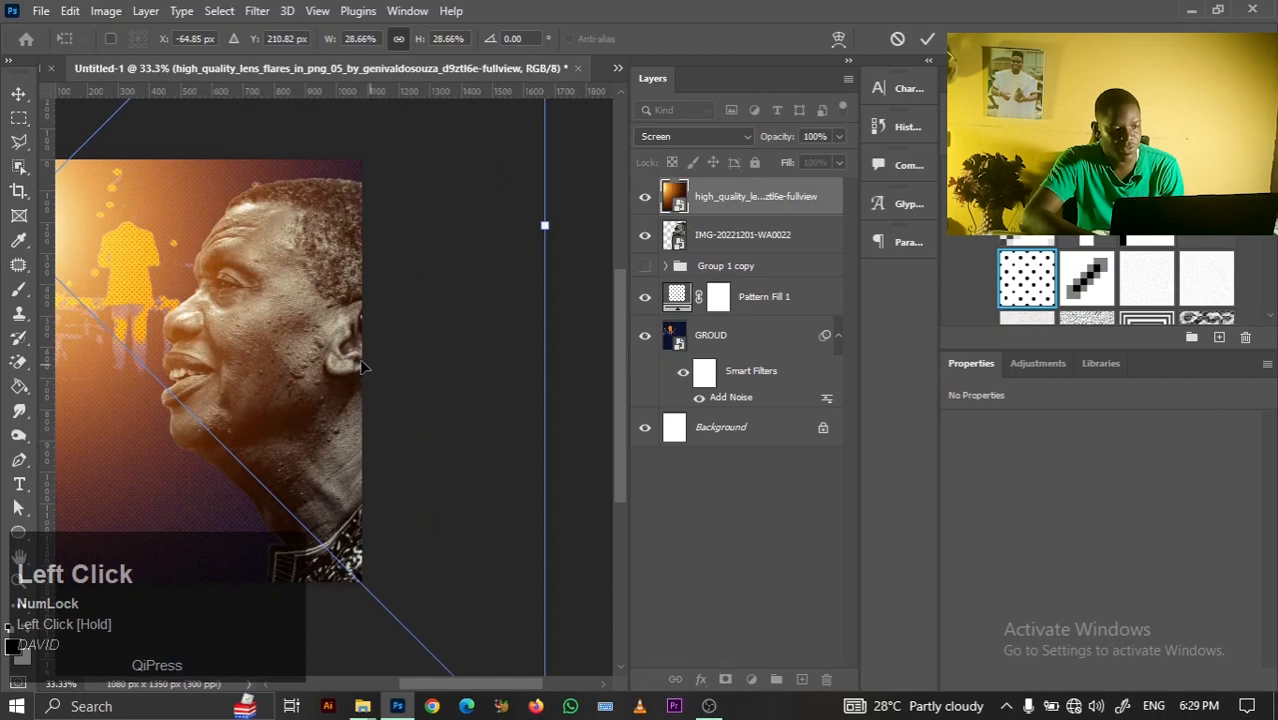
pyautogui.click(926, 39)
pyautogui.click(424, 320)
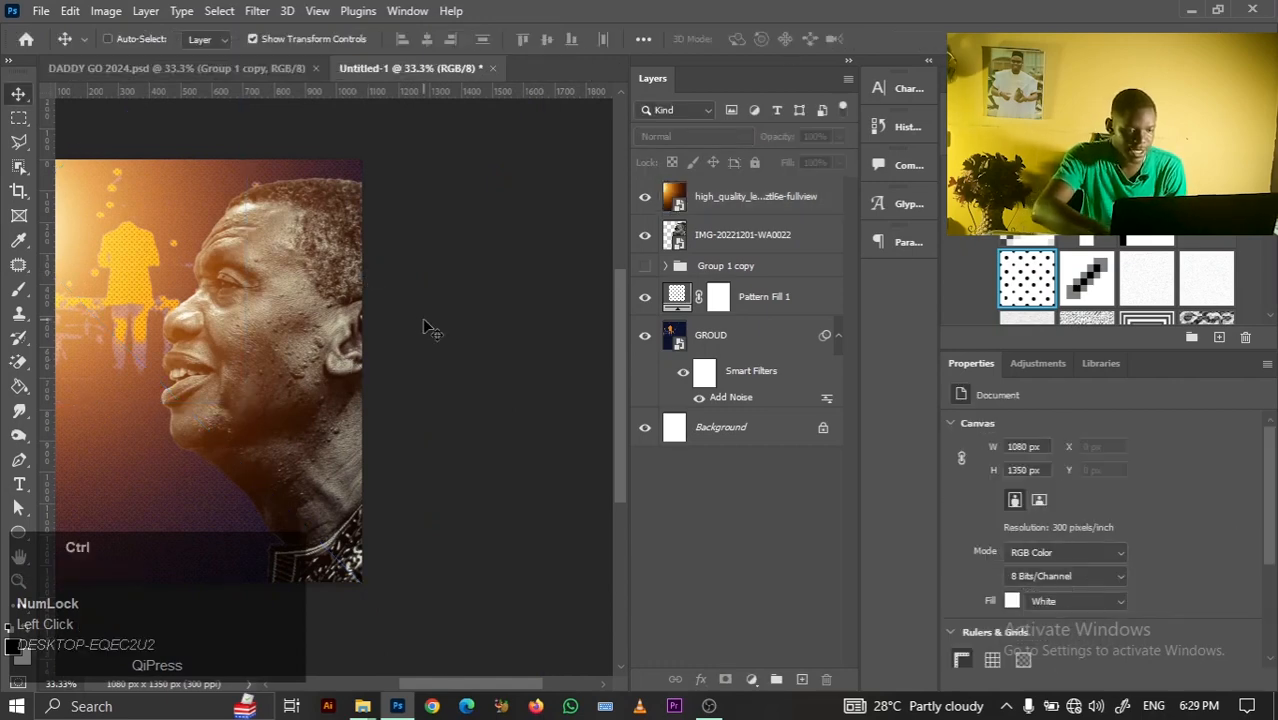
# Move the lens flare to about X -1854 px, Y -1733 px, so its bright centre sits at the canvas's upper-left corner
pyautogui.hotkey('ctrl', '0')
pyautogui.moveTo(203, 291); pyautogui.dragTo(247, 233)
pyautogui.click(145, 211)
pyautogui.hotkey('ctrl', '-')
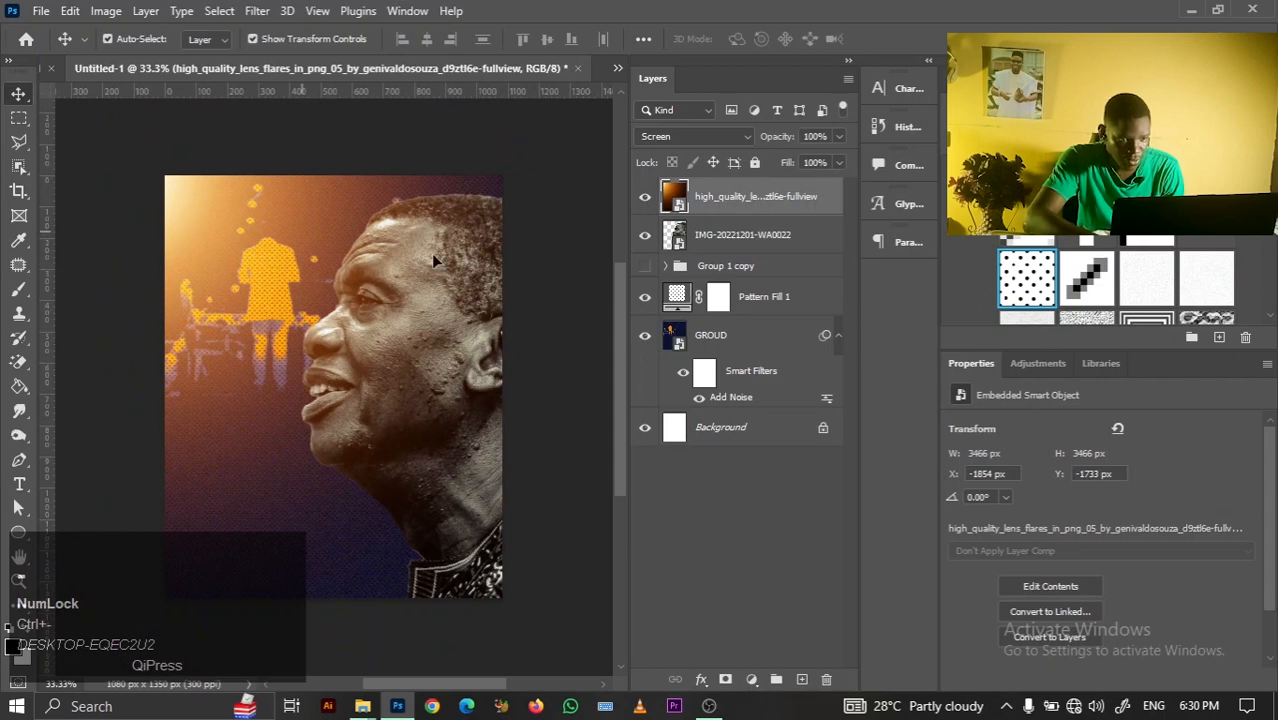
pyautogui.click(590, 379)
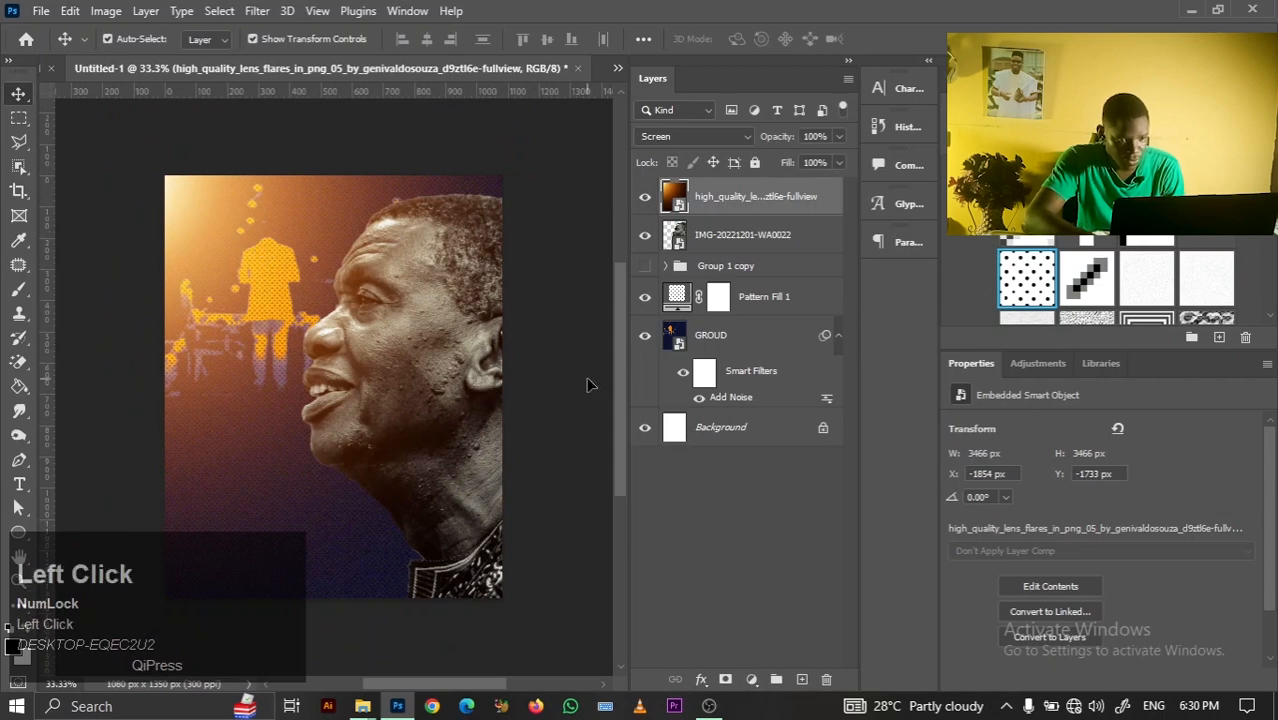
# Set the opacity of the dot pattern fill layer to 58%
pyautogui.click(729, 345)
pyautogui.click(765, 303)
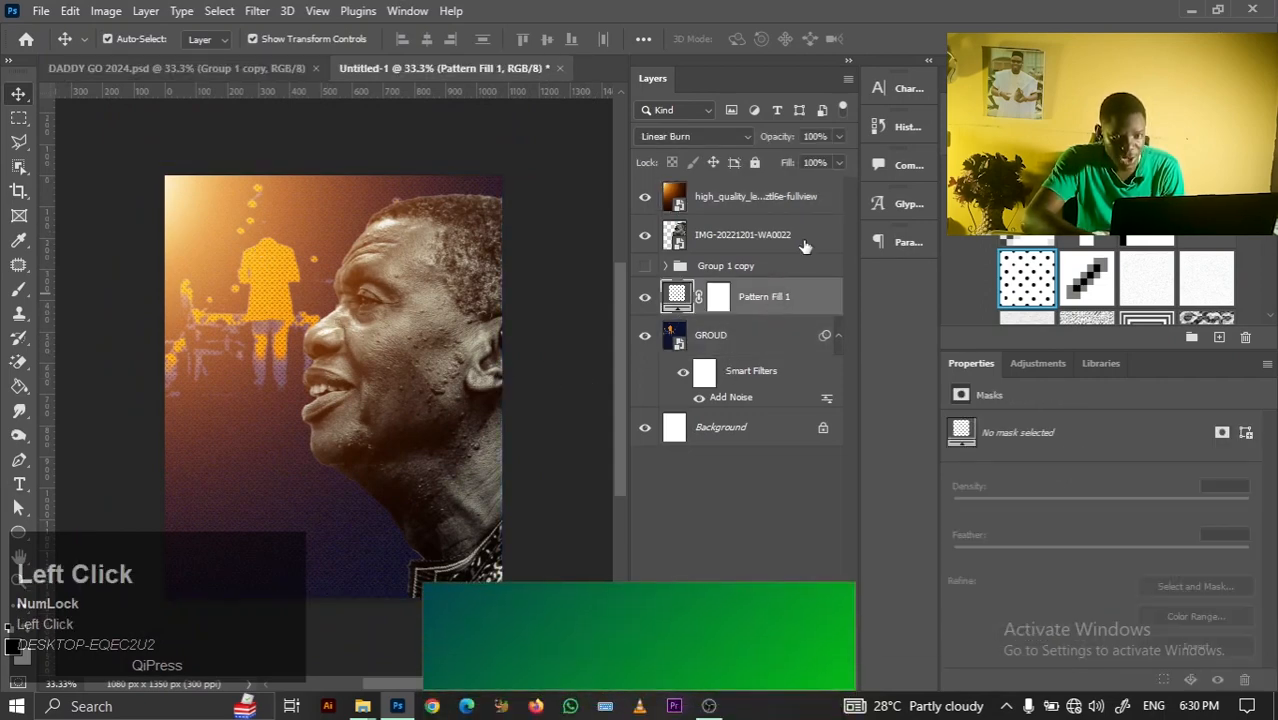
pyautogui.click(837, 137)
pyautogui.moveTo(827, 158); pyautogui.dragTo(802, 156)
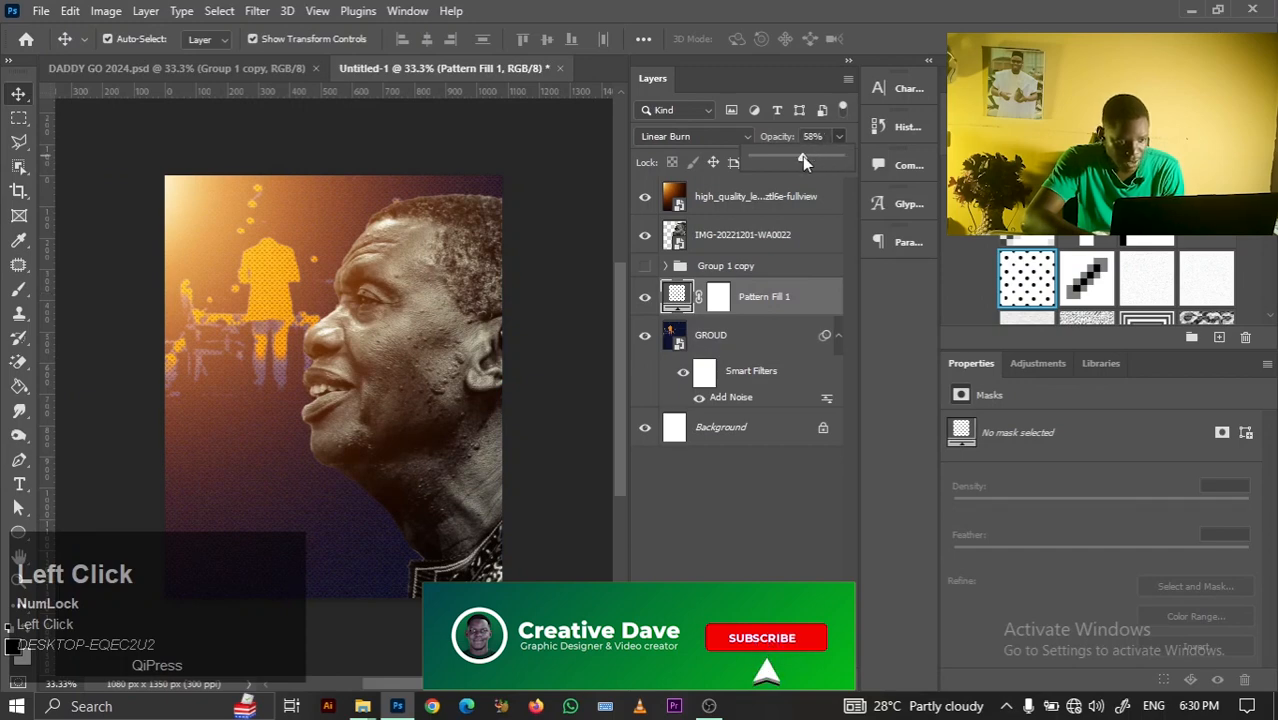
pyautogui.click(575, 182)
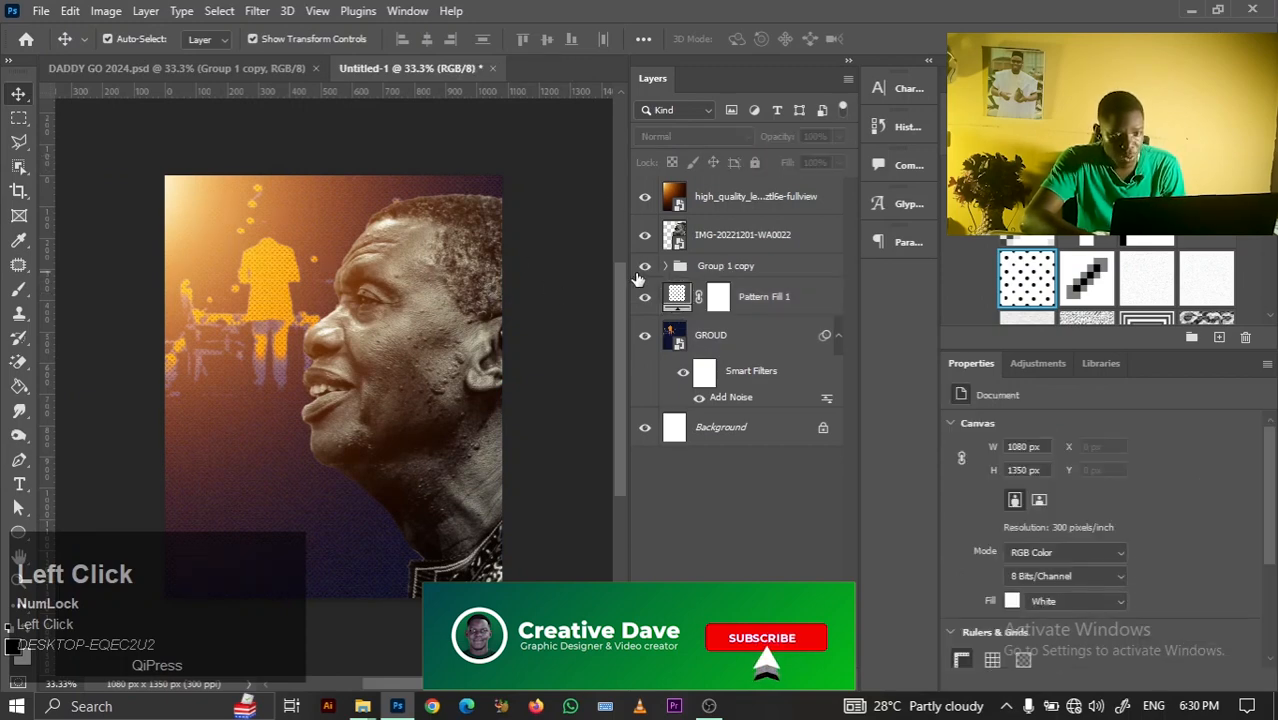
# Show the Group 1 copy colour fills and move the group directly above the portrait layer
pyautogui.click(645, 267)
pyautogui.moveTo(711, 272); pyautogui.dragTo(703, 230)
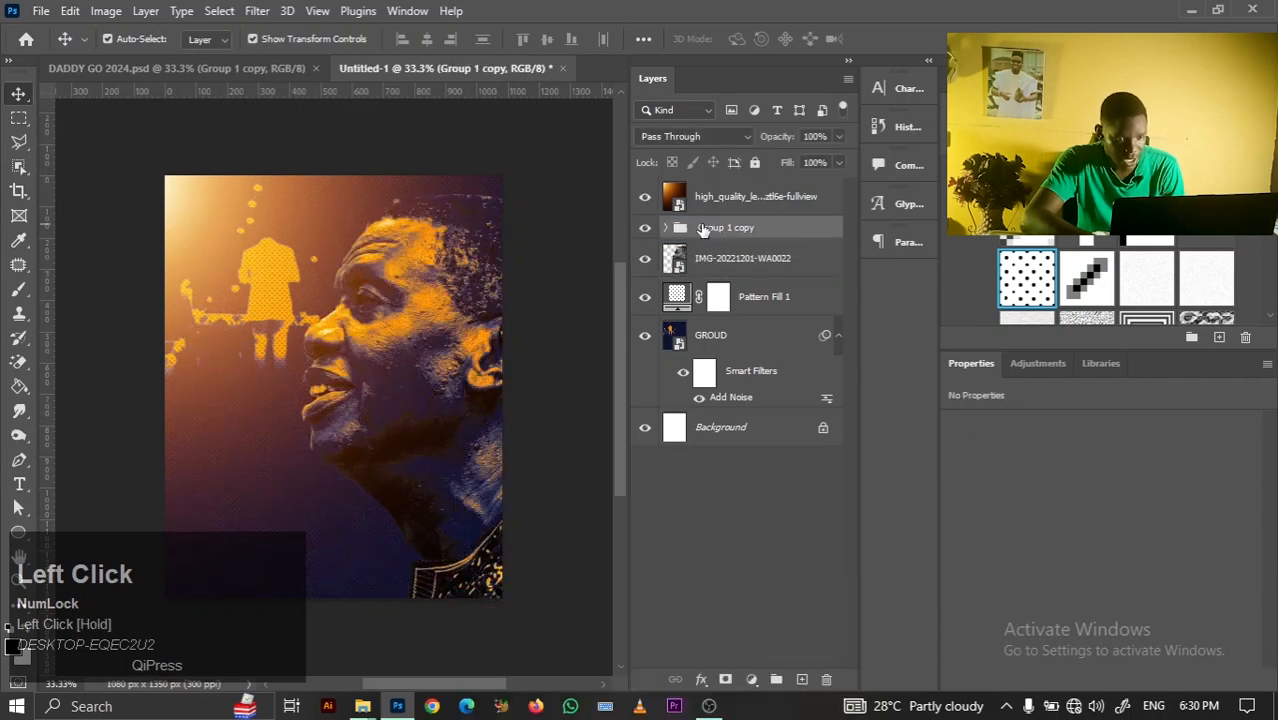
pyautogui.click(667, 228)
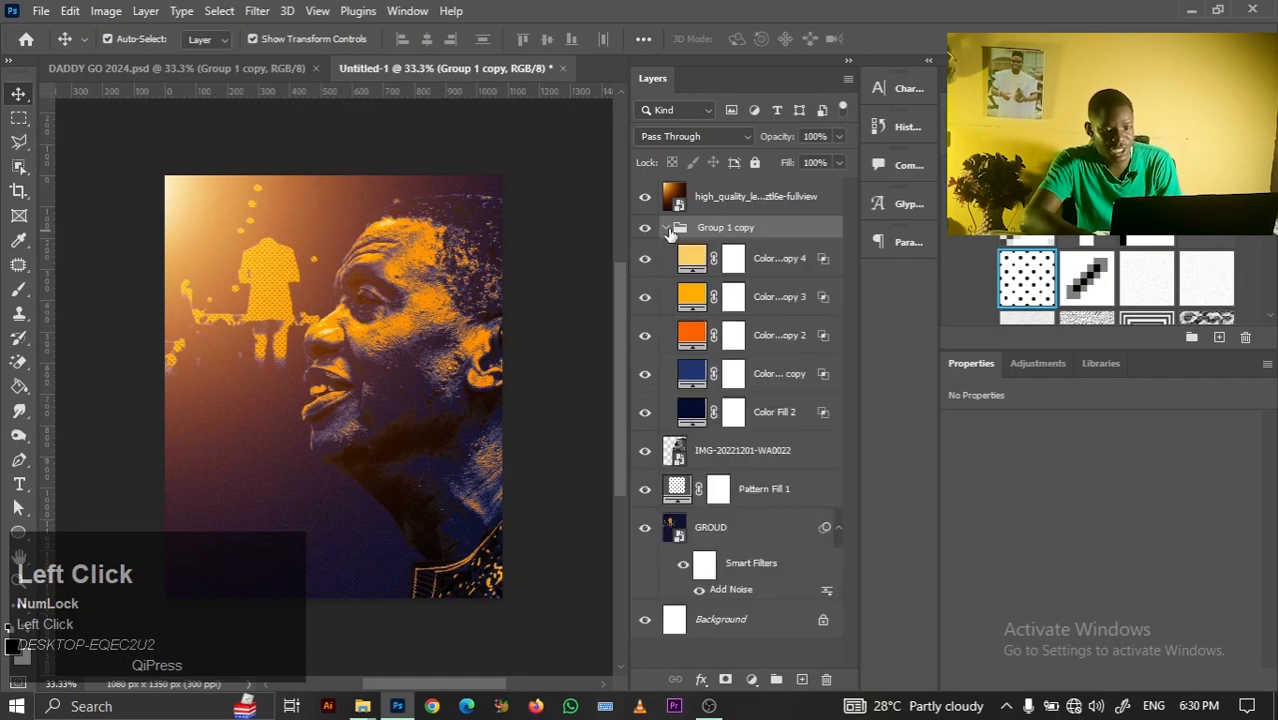
# Set the opacity of the light orange, amber and orange colour fills in Group 1 copy to 50% each
pyautogui.click(814, 260)
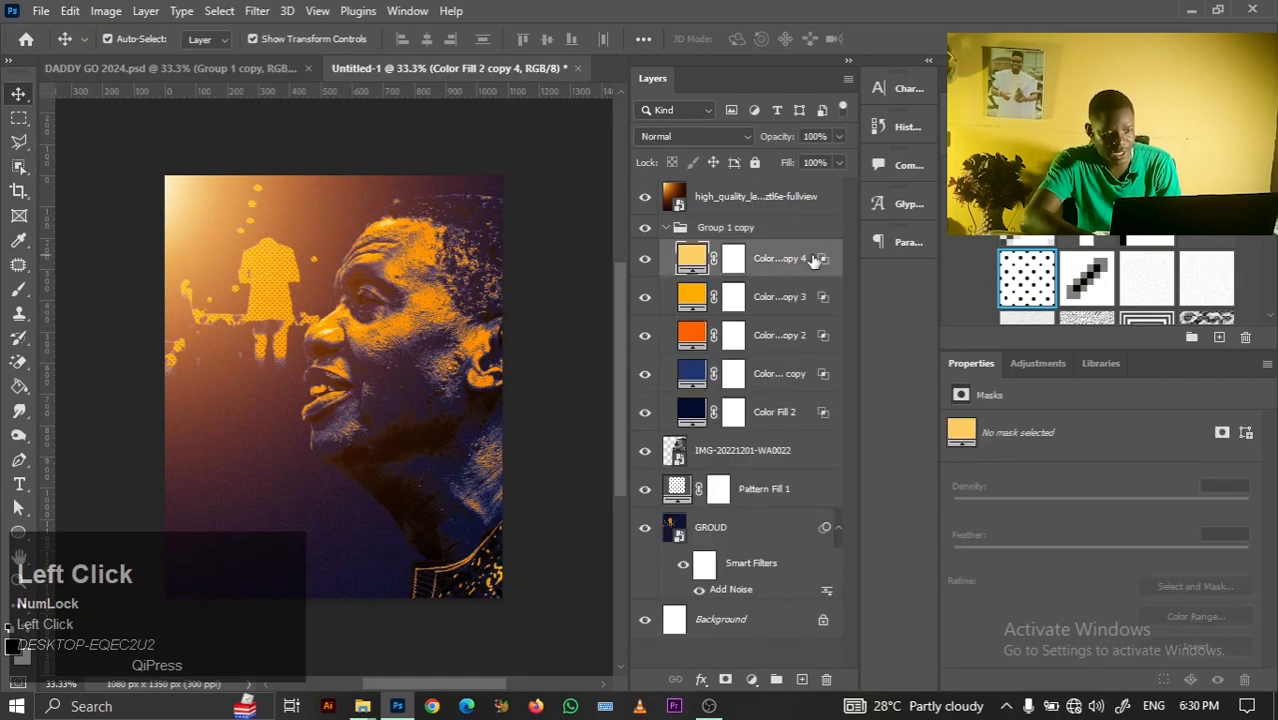
pyautogui.click(826, 137)
pyautogui.press('BackSpace')
pyautogui.write('50')
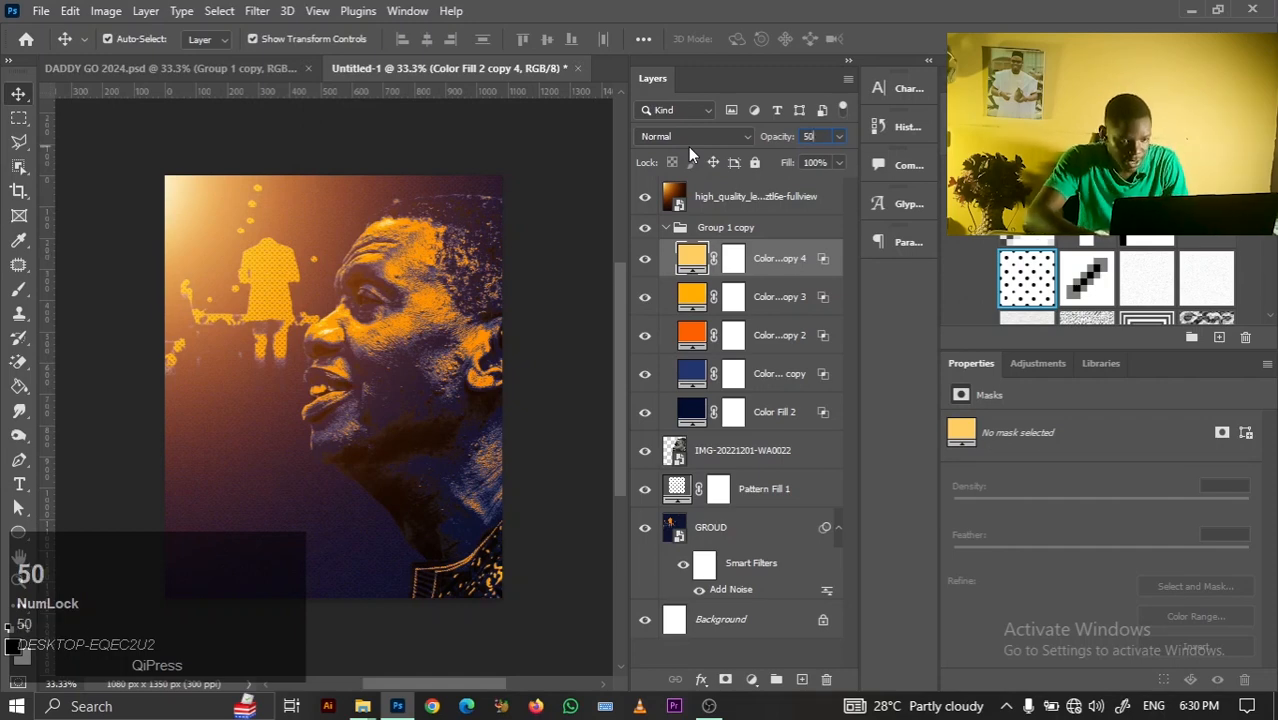
pyautogui.click(781, 294)
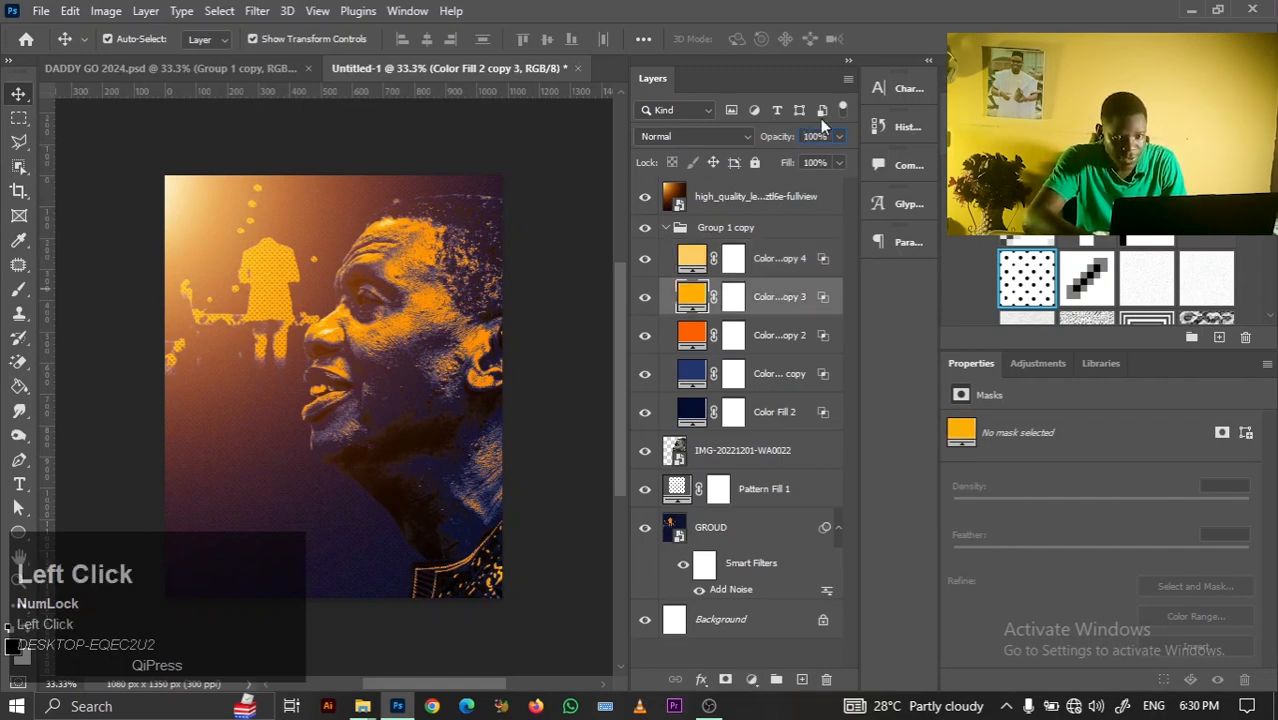
pyautogui.press('BackSpace')
pyautogui.write('50')
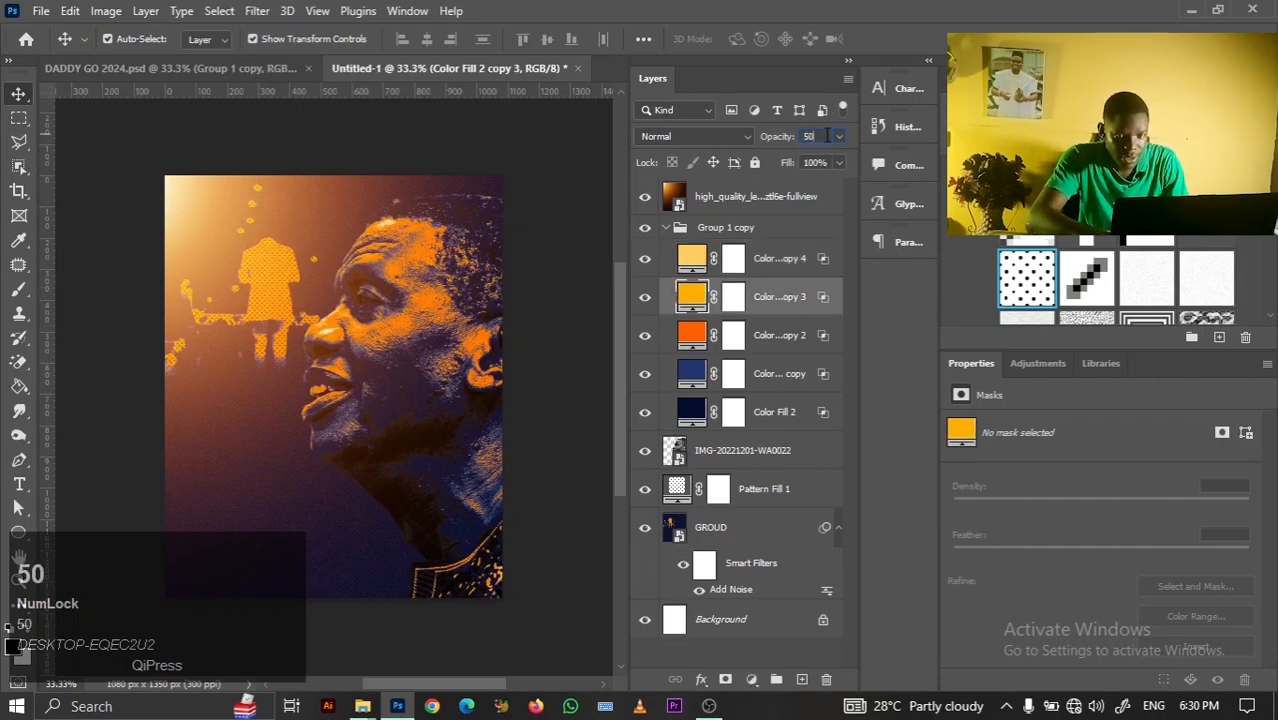
pyautogui.click(782, 337)
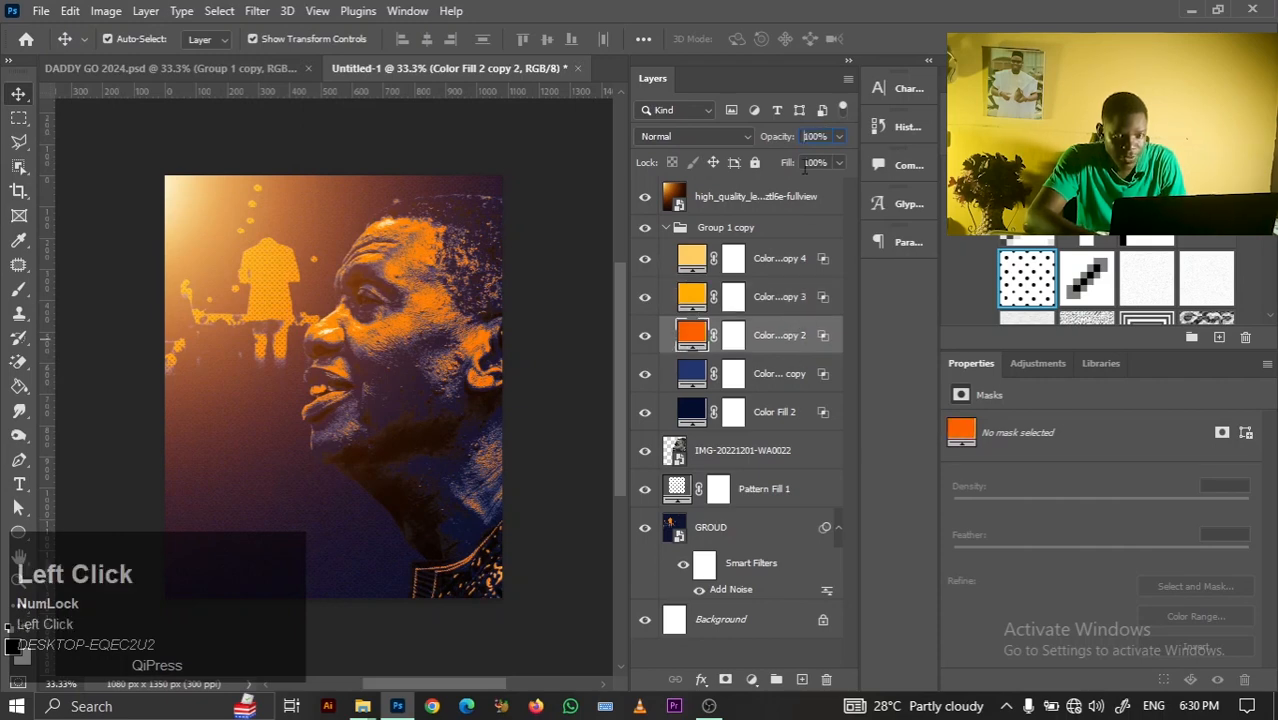
pyautogui.write('50')
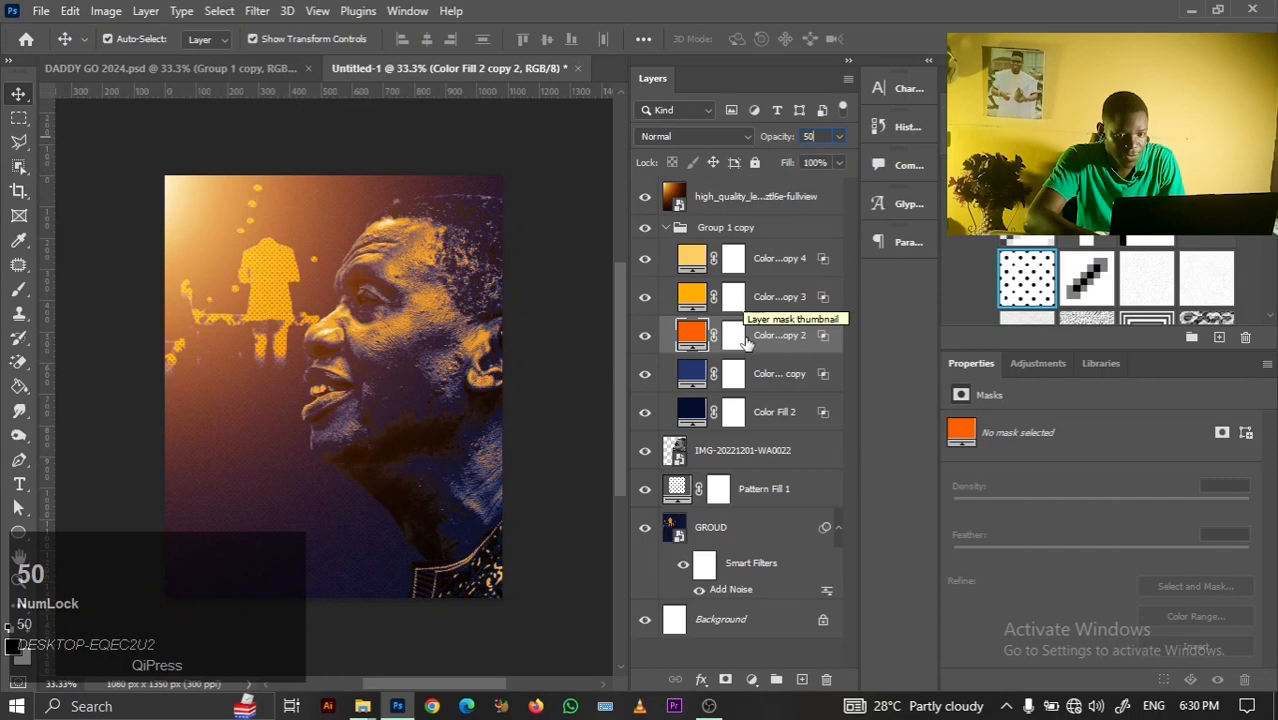
# Set the opacity of the two blue colour fills in Group 1 copy to 50% each
pyautogui.click(780, 373)
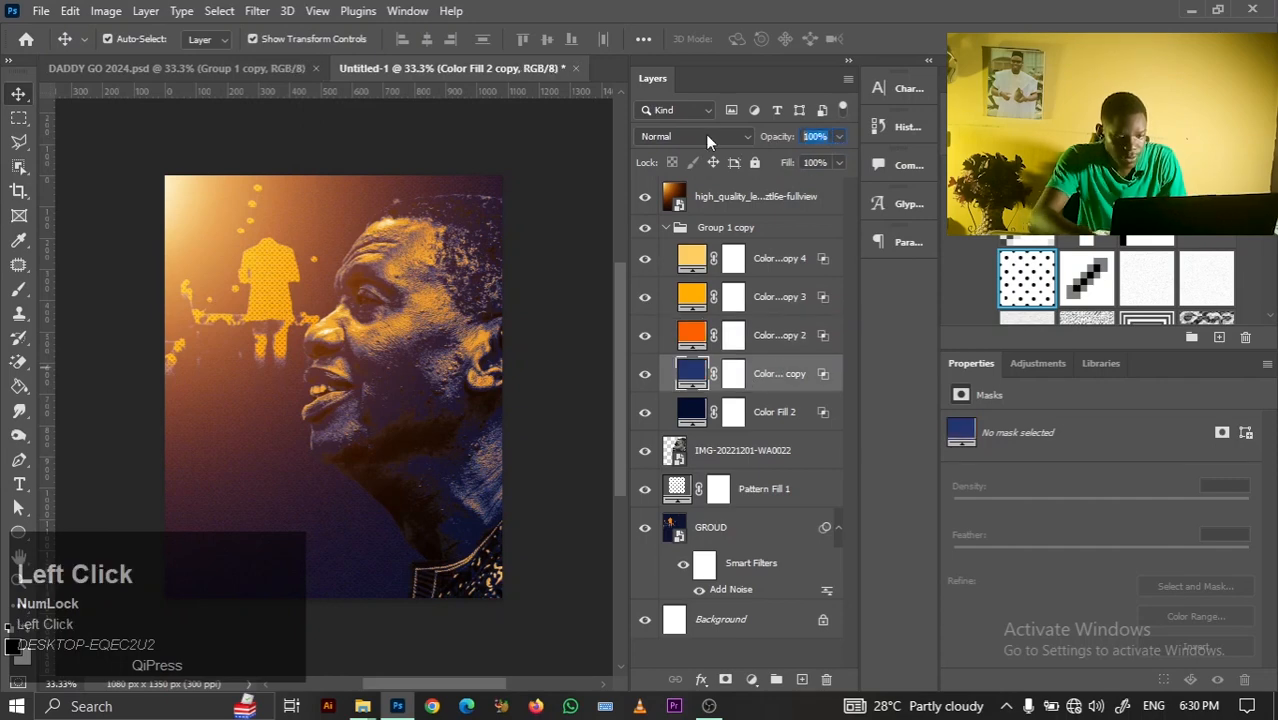
pyautogui.write('50')
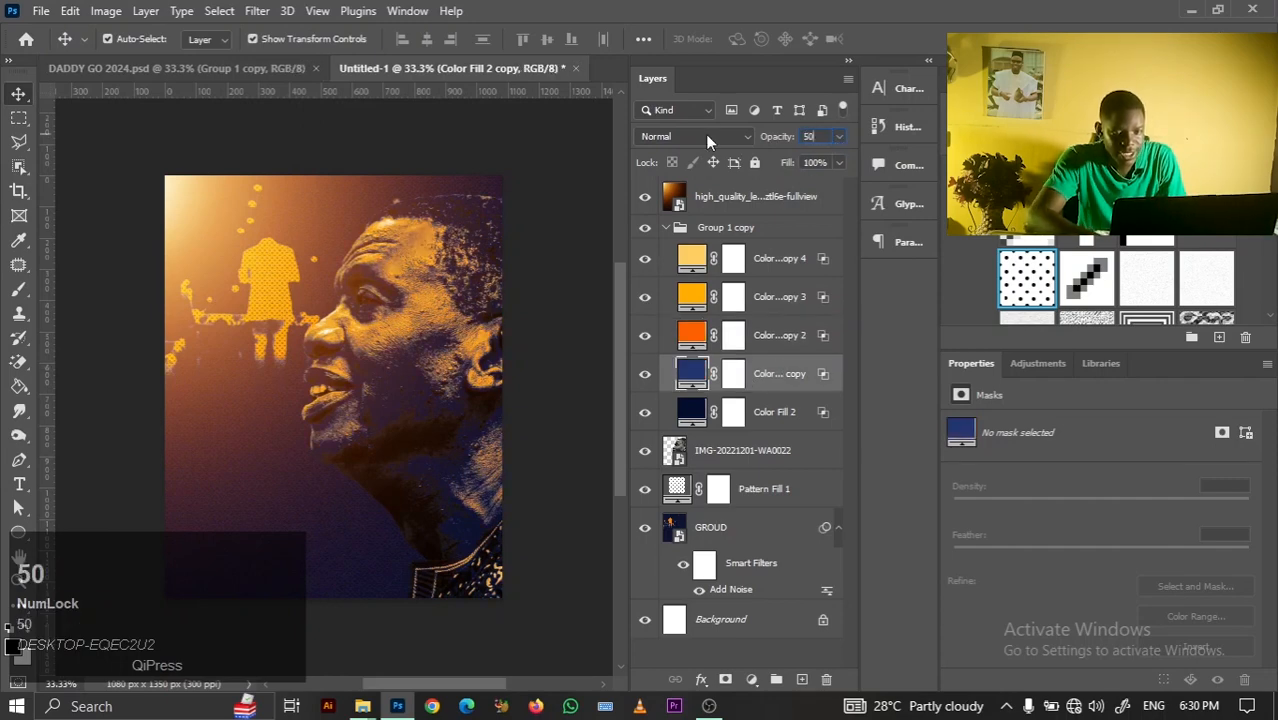
pyautogui.click(755, 413)
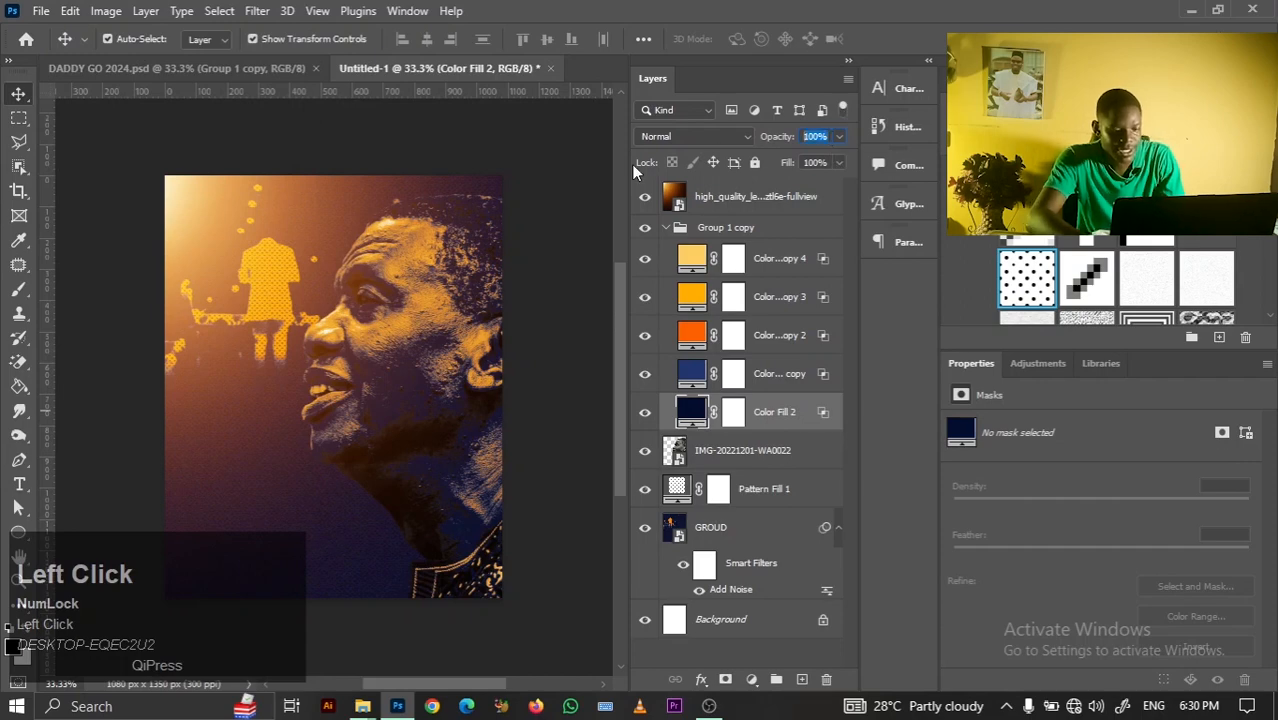
pyautogui.write('50')
pyautogui.press('Return')
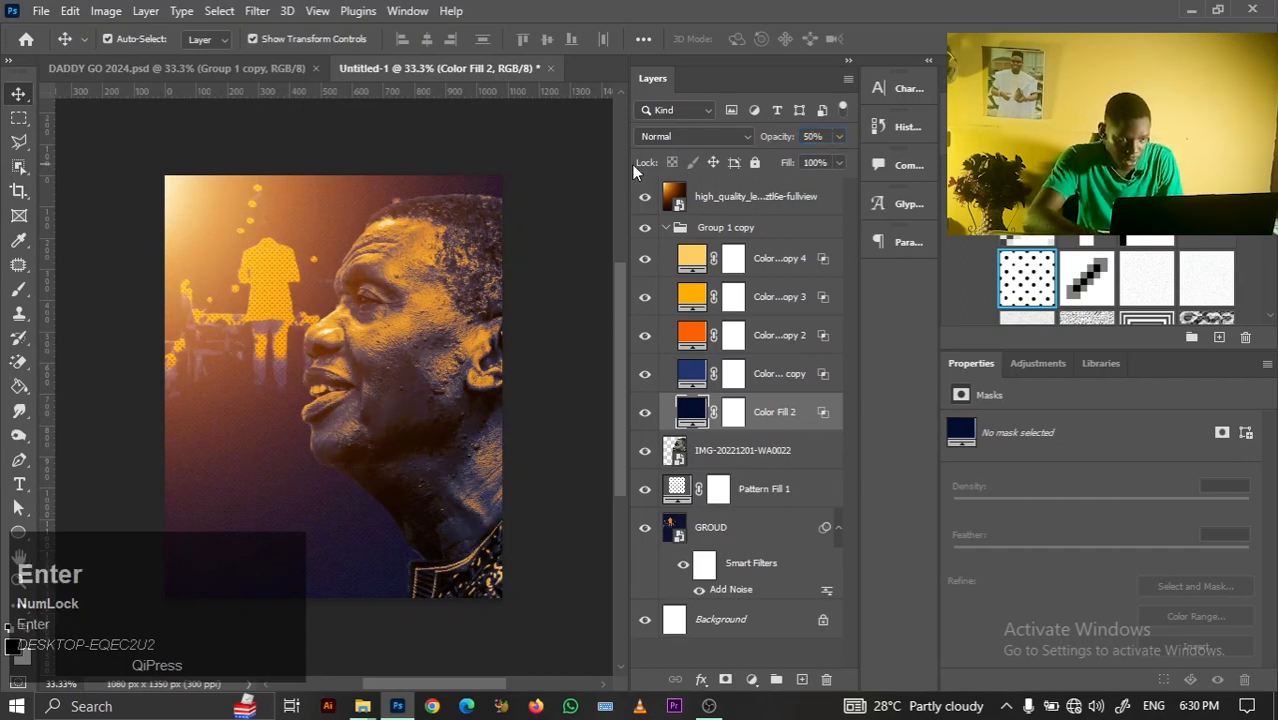
pyautogui.click(564, 310)
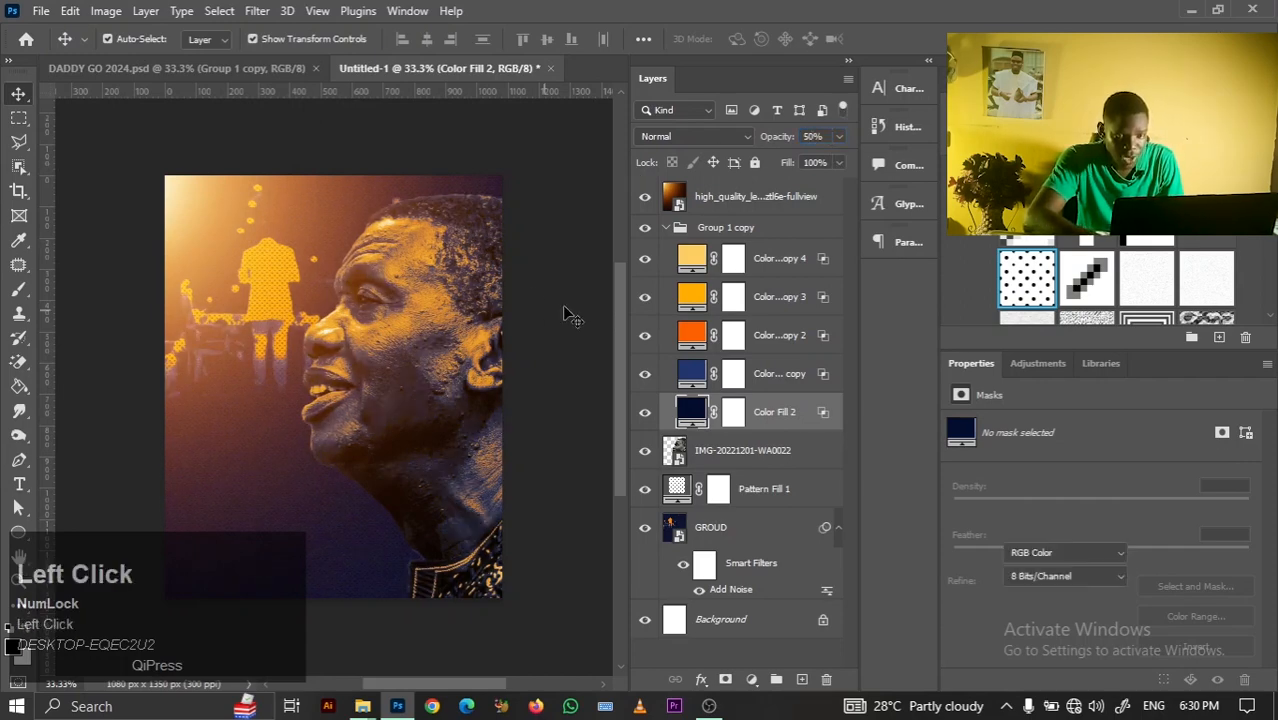
pyautogui.rightClick(712, 231)
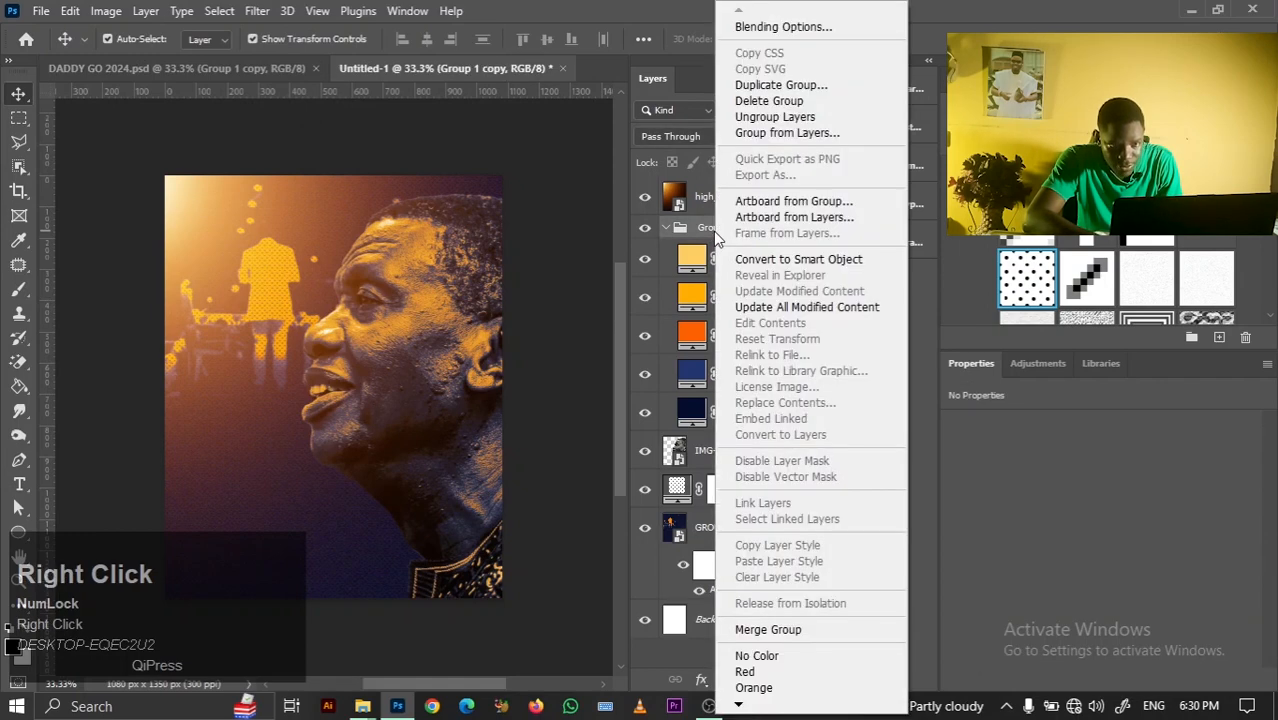
pyautogui.click(793, 90)
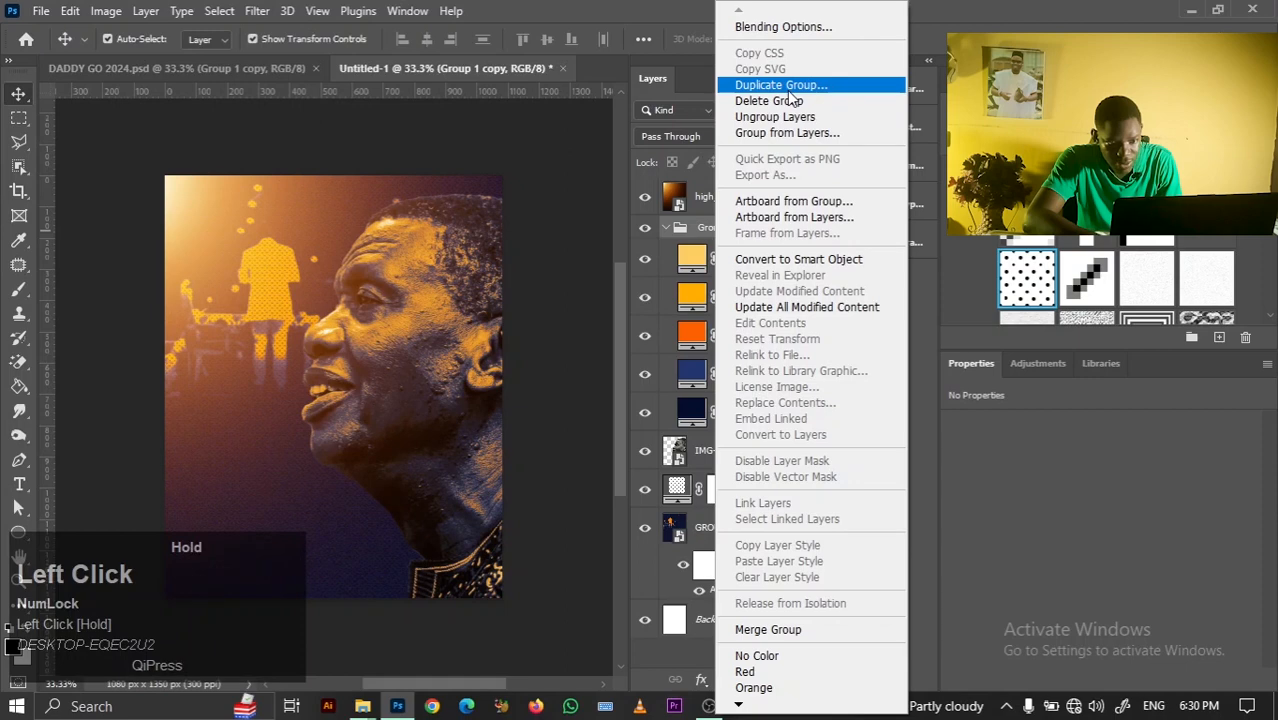
pyautogui.click(672, 229)
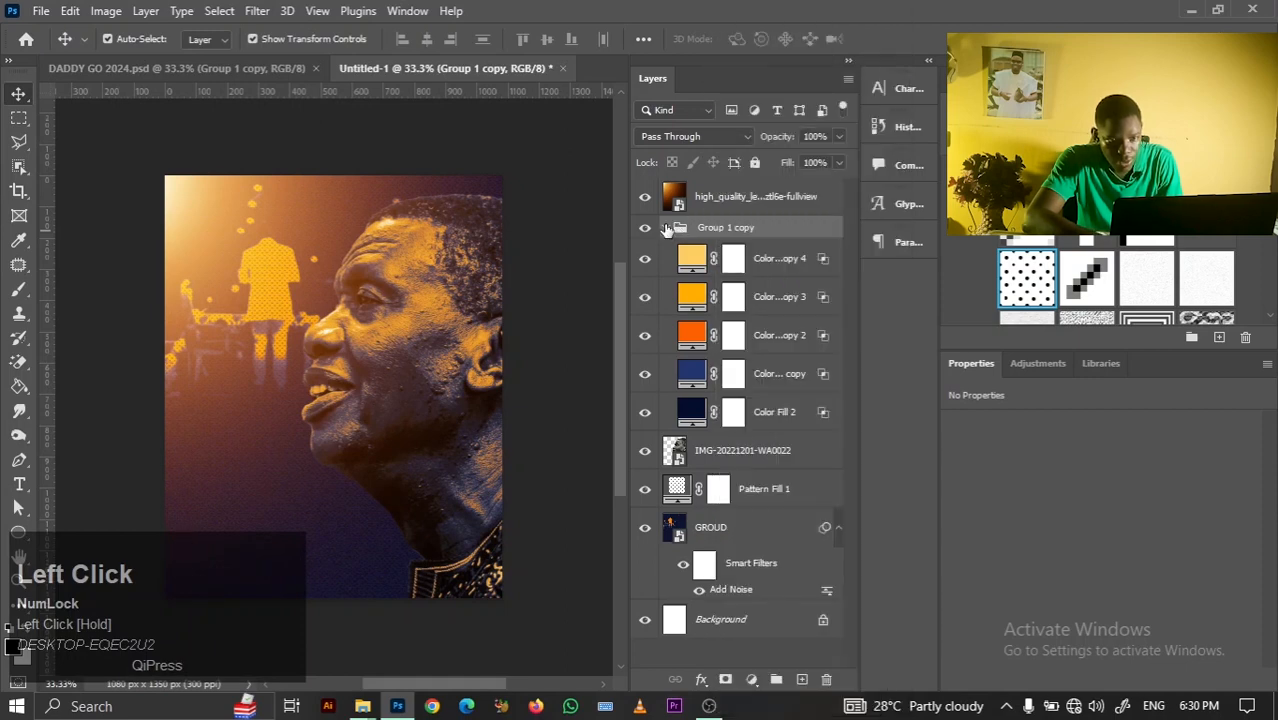
pyautogui.click(672, 229)
# Ungroup Group 1 copy into its separate colour fill layers above the portrait
pyautogui.rightClick(768, 233)
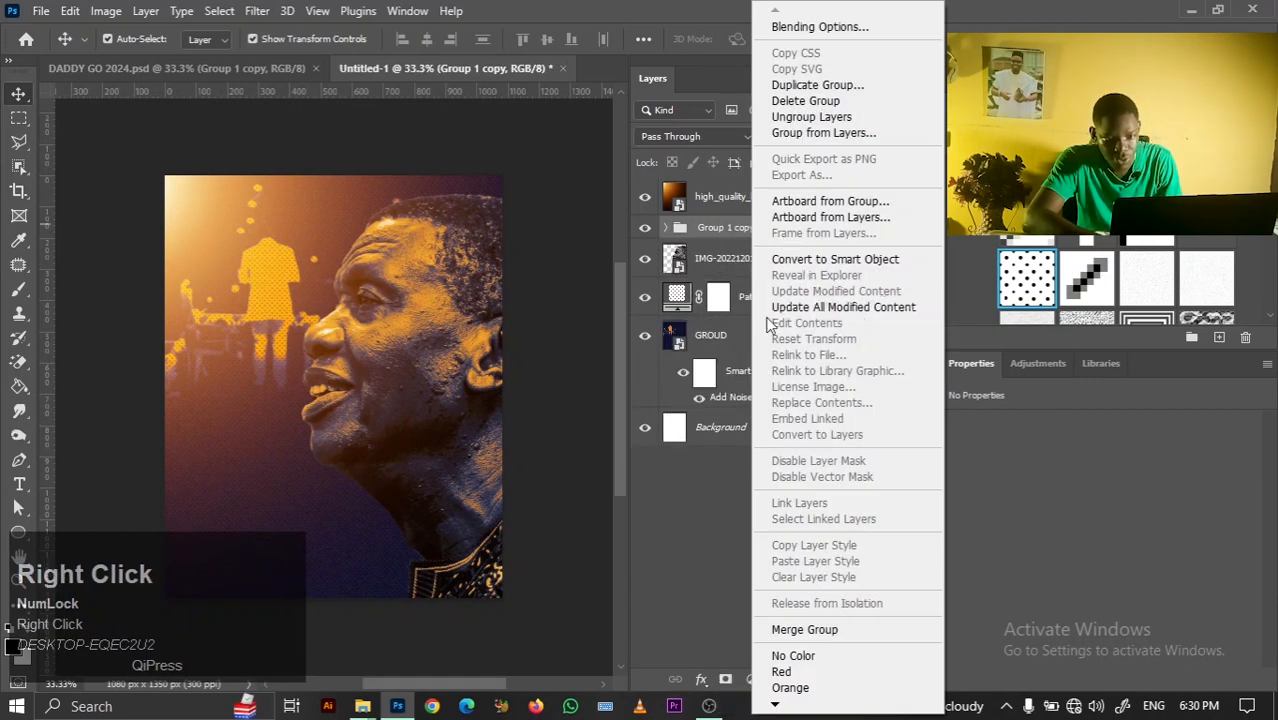
pyautogui.click(726, 258)
pyautogui.rightClick(716, 240)
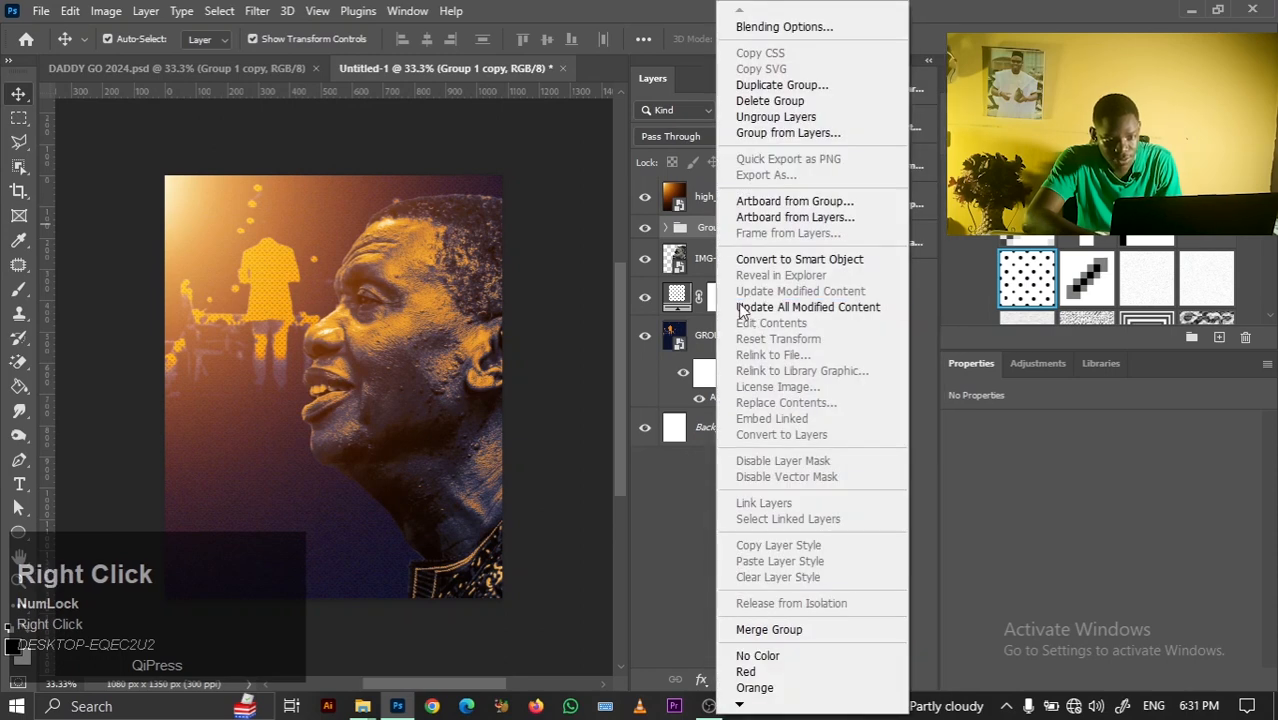
pyautogui.click(752, 117)
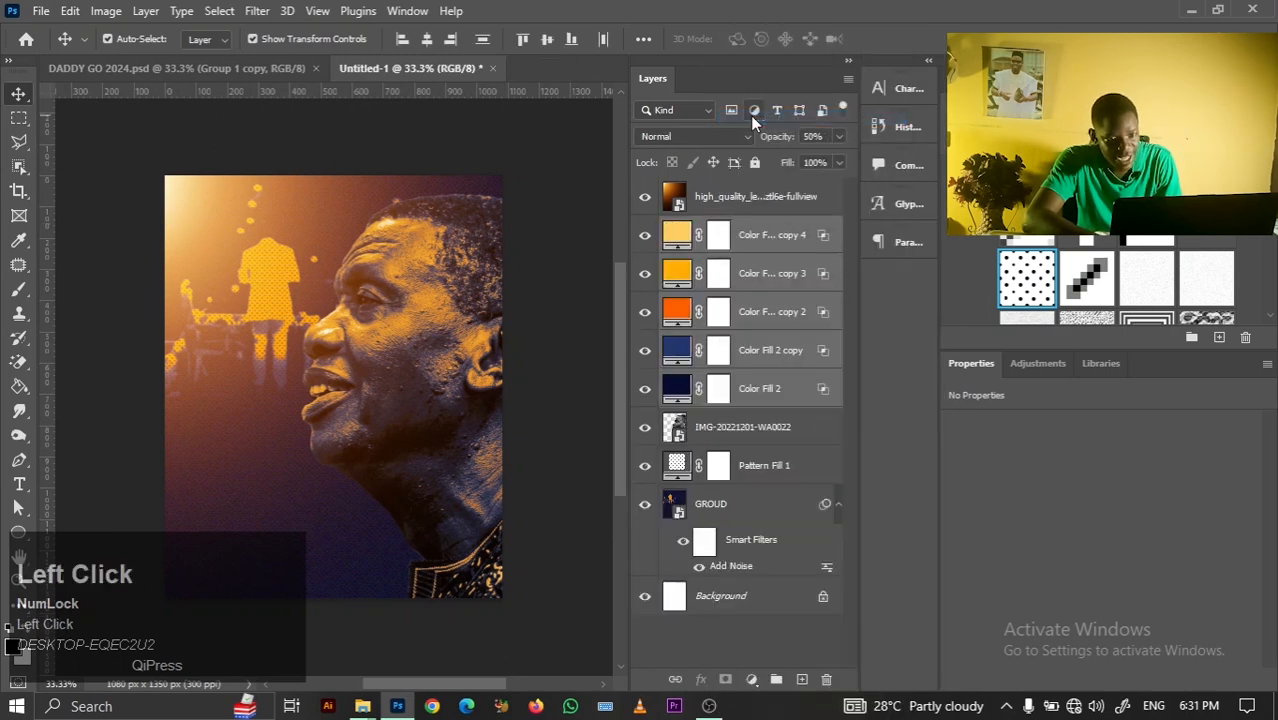
# Clip the five selected colour fill layers to the portrait layer beneath them
pyautogui.rightClick(795, 374)
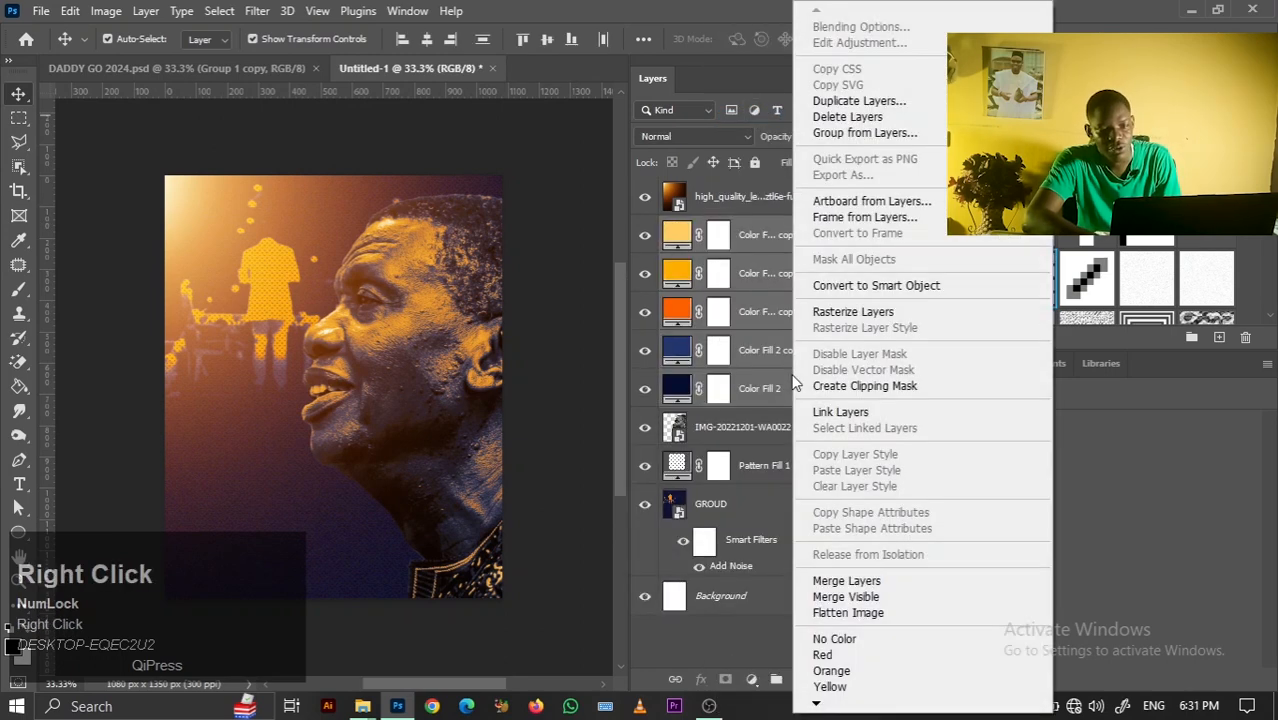
pyautogui.click(824, 388)
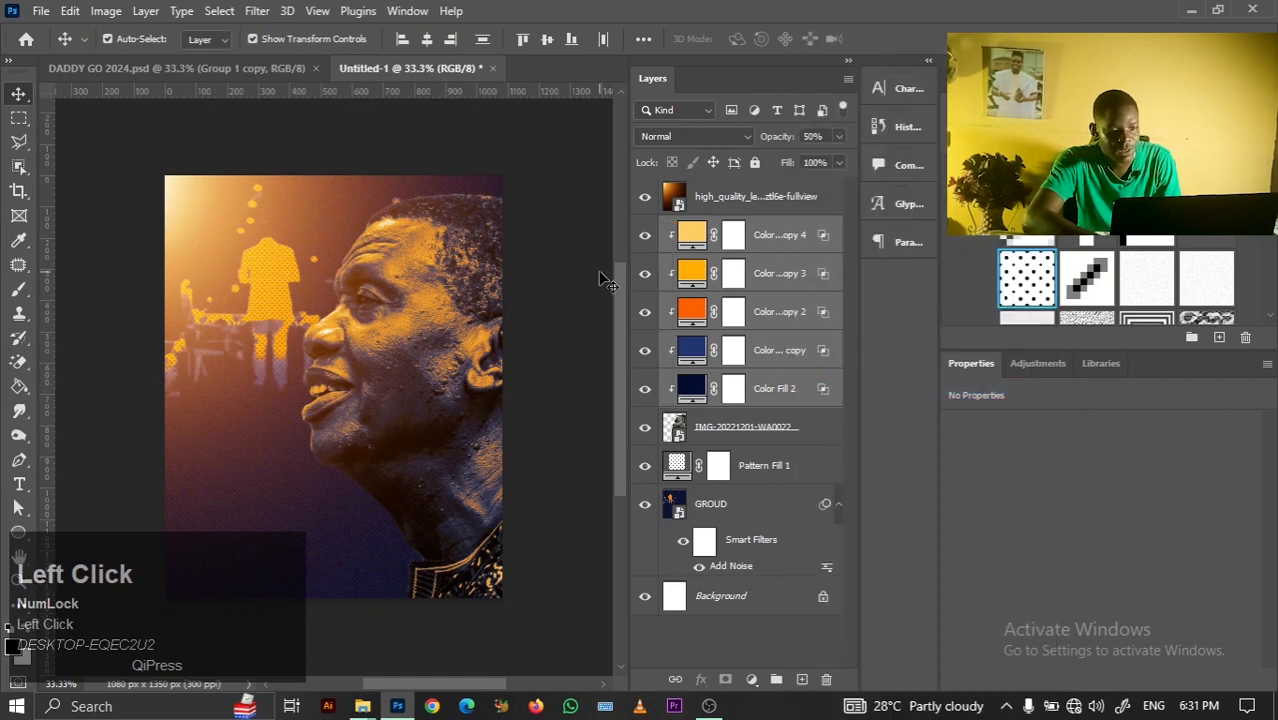
pyautogui.click(423, 331)
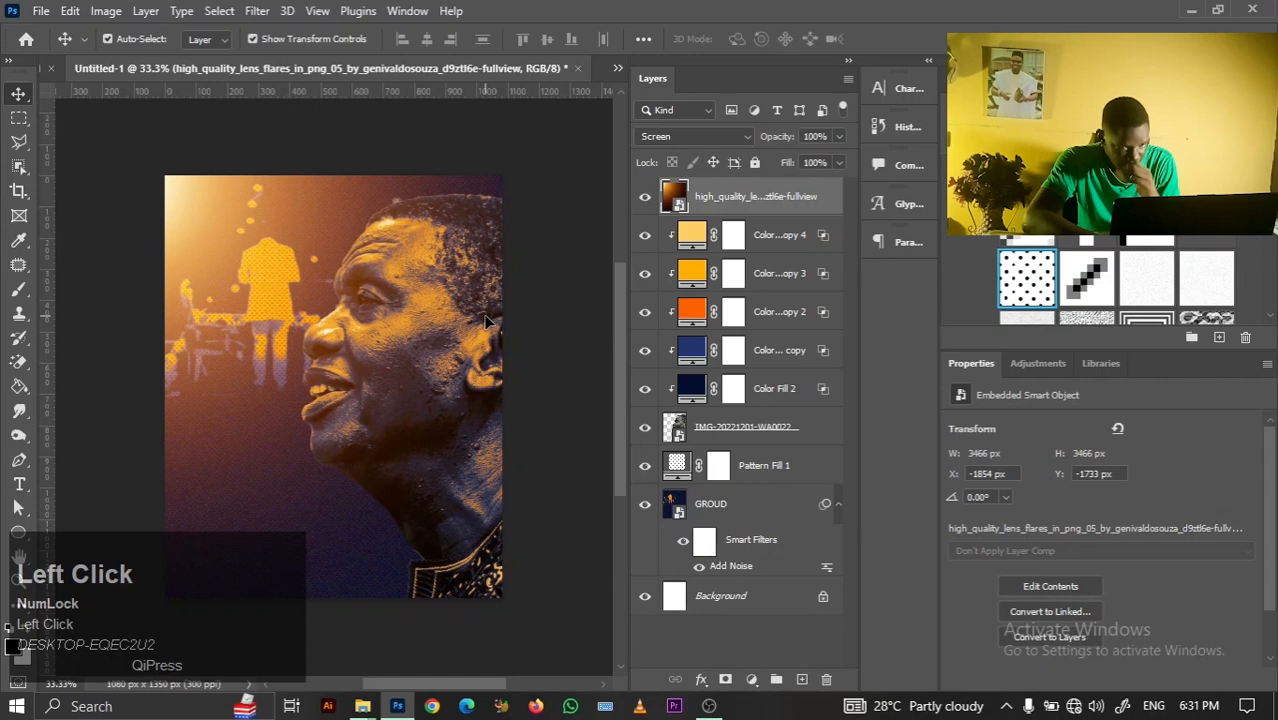
pyautogui.click(419, 308)
# Start a Camera Raw Filter on the portrait layer and set Contrast +18, Highlights +56, Shadows +1 and Blacks -29
pyautogui.click(745, 432)
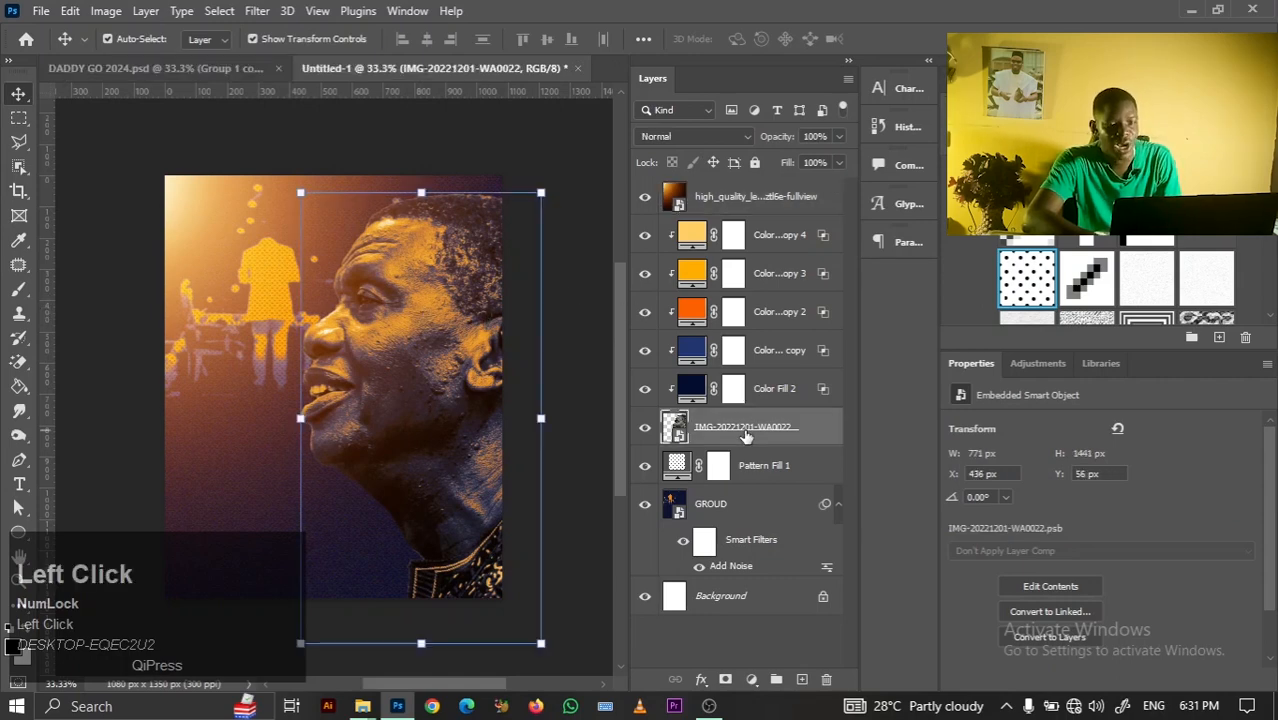
pyautogui.click(752, 231)
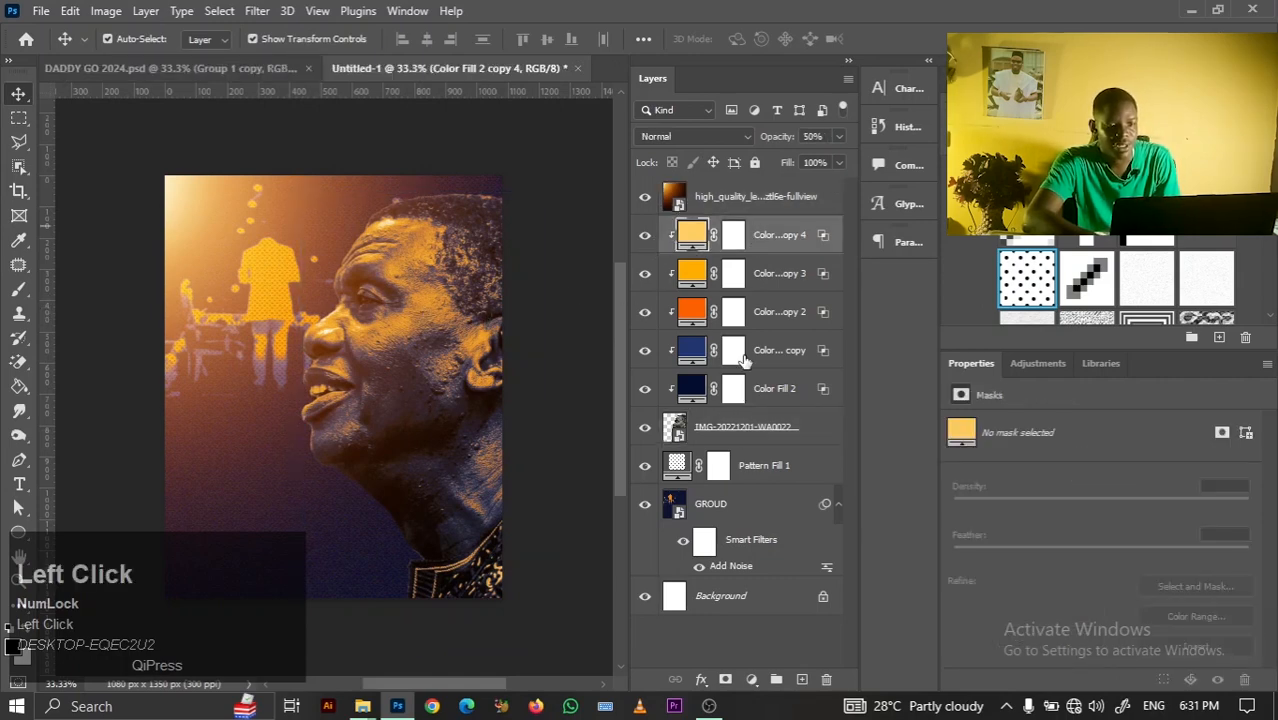
pyautogui.click(777, 434)
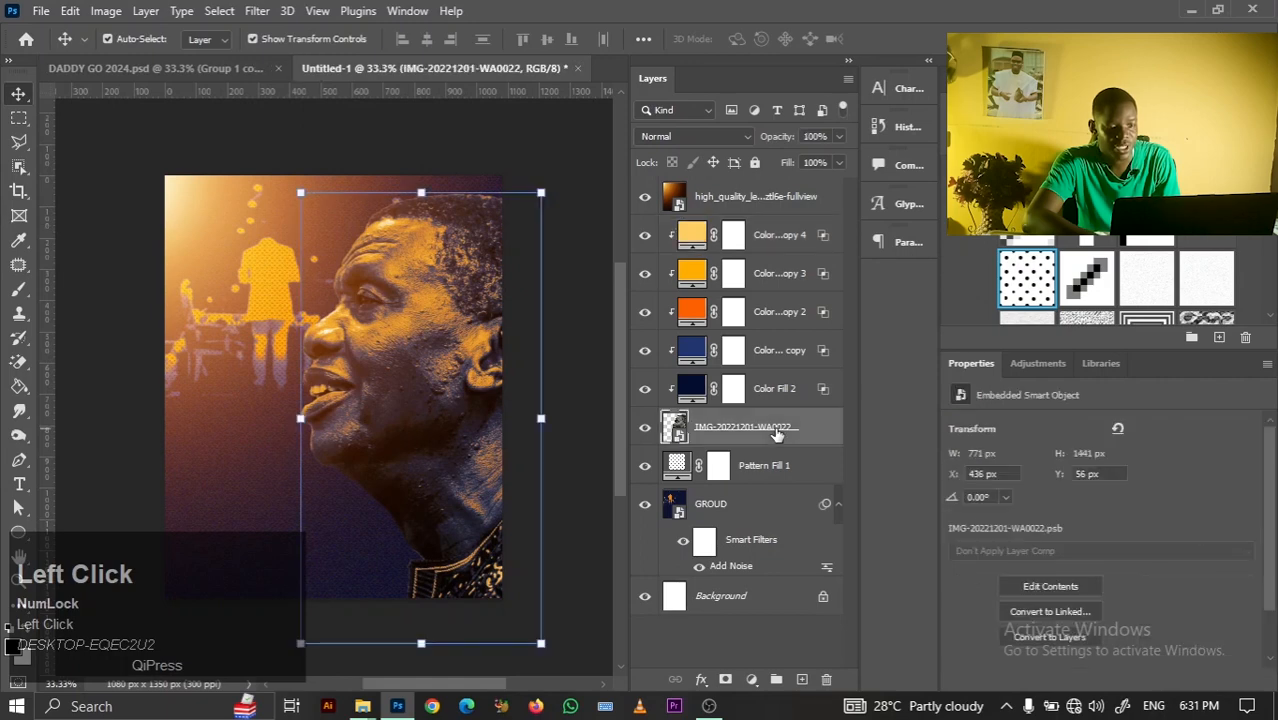
pyautogui.click(254, 14)
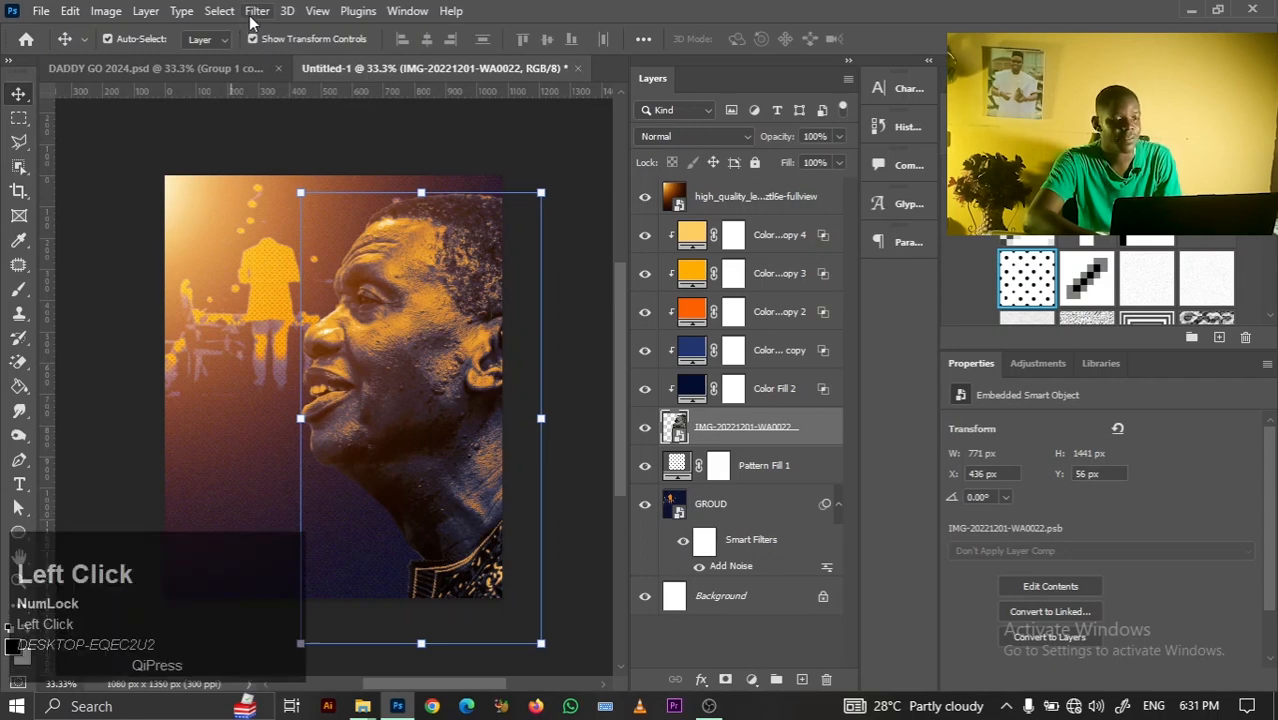
pyautogui.click(316, 152)
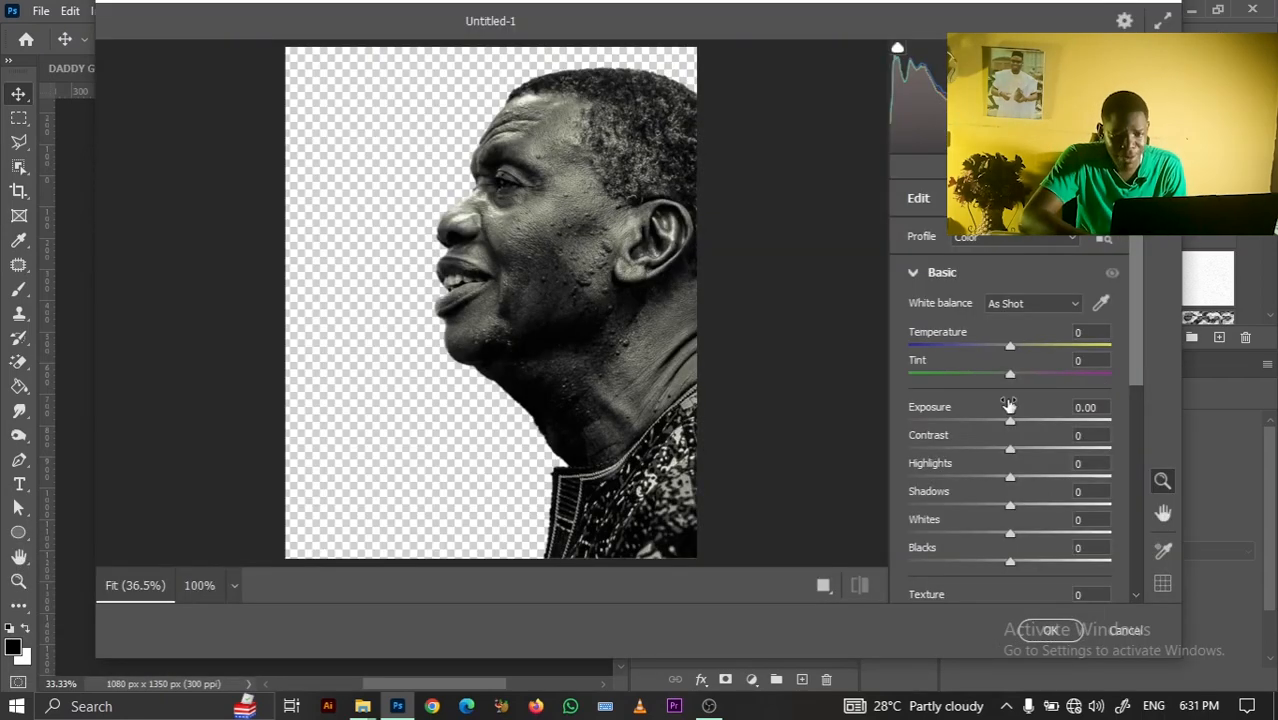
pyautogui.moveTo(1010, 448); pyautogui.dragTo(1066, 482)
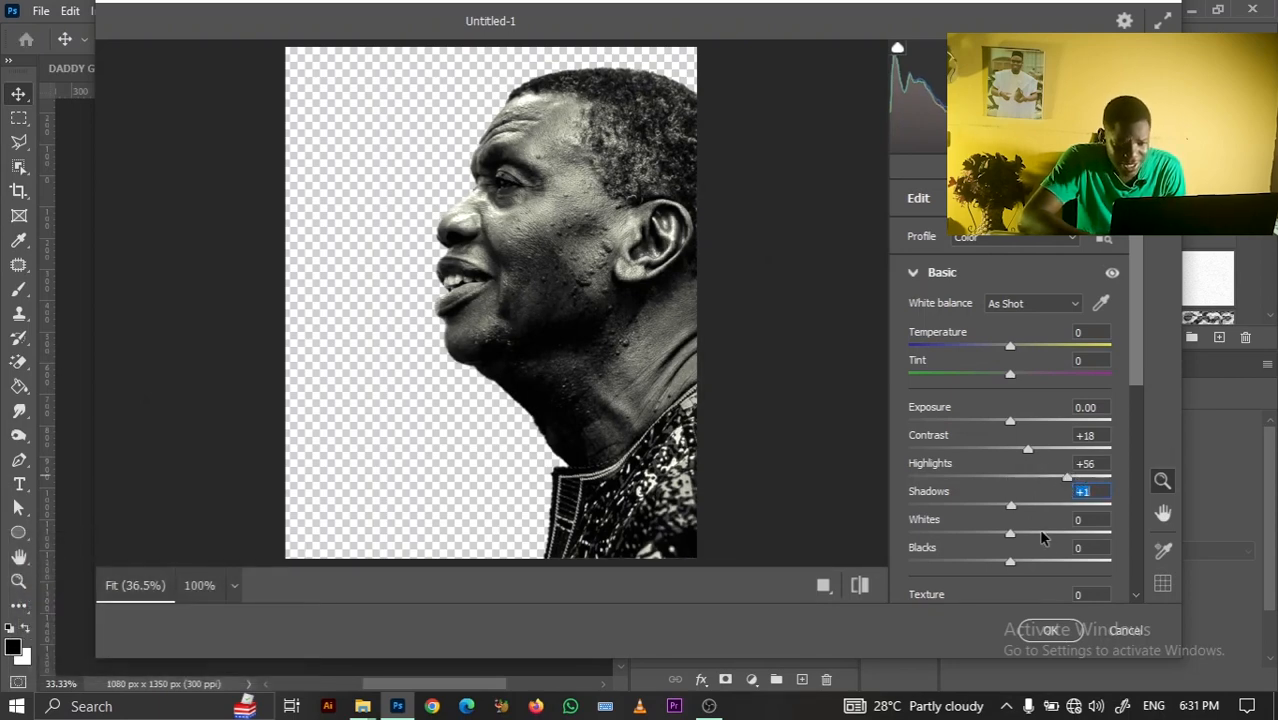
pyautogui.moveTo(1010, 561); pyautogui.dragTo(978, 568)
# Set the portrait's Texture to +84 and Clarity to +23 in the Camera Raw Filter
pyautogui.moveTo(1134, 350); pyautogui.dragTo(1120, 422)
pyautogui.click(1060, 483)
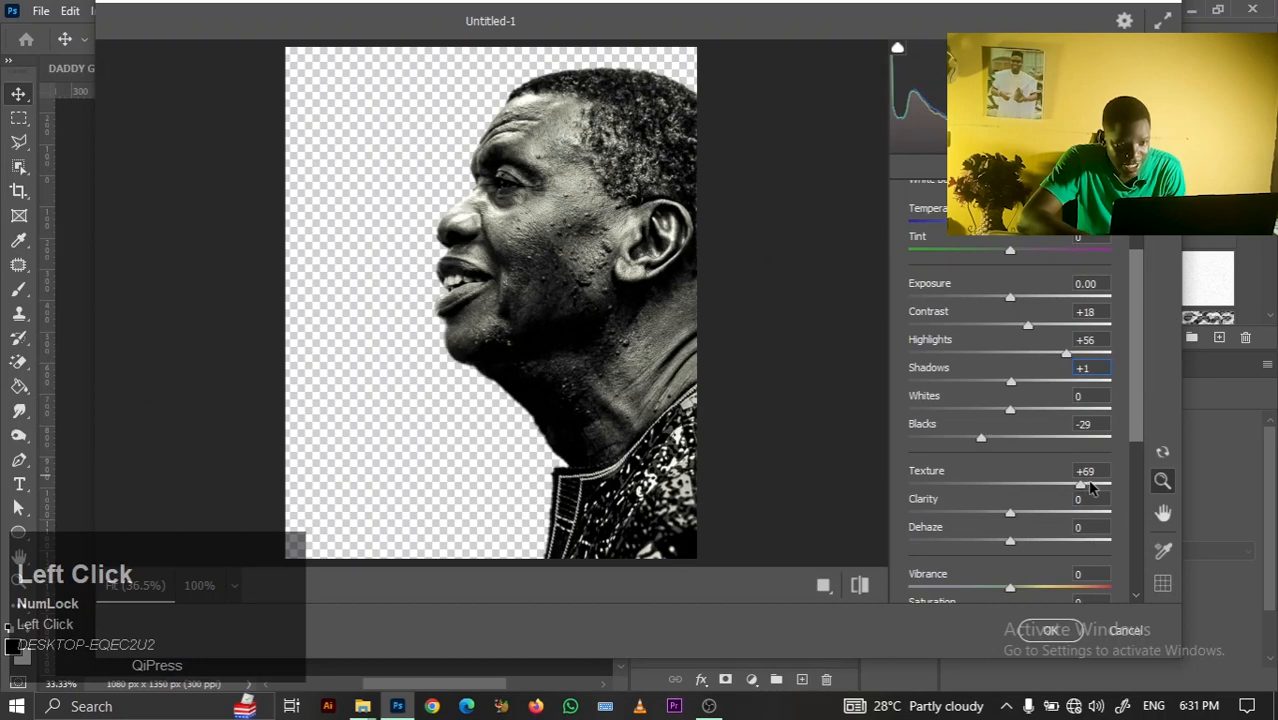
pyautogui.moveTo(1090, 487); pyautogui.dragTo(1100, 487)
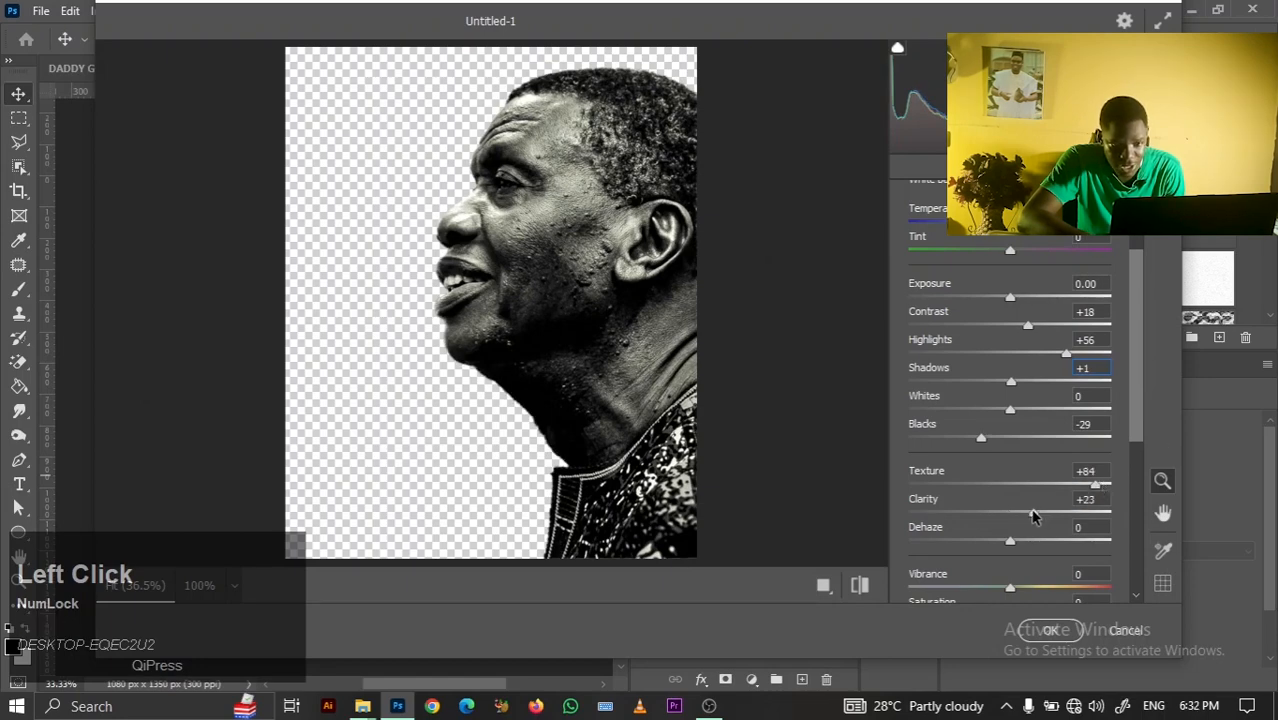
pyautogui.click(1035, 512)
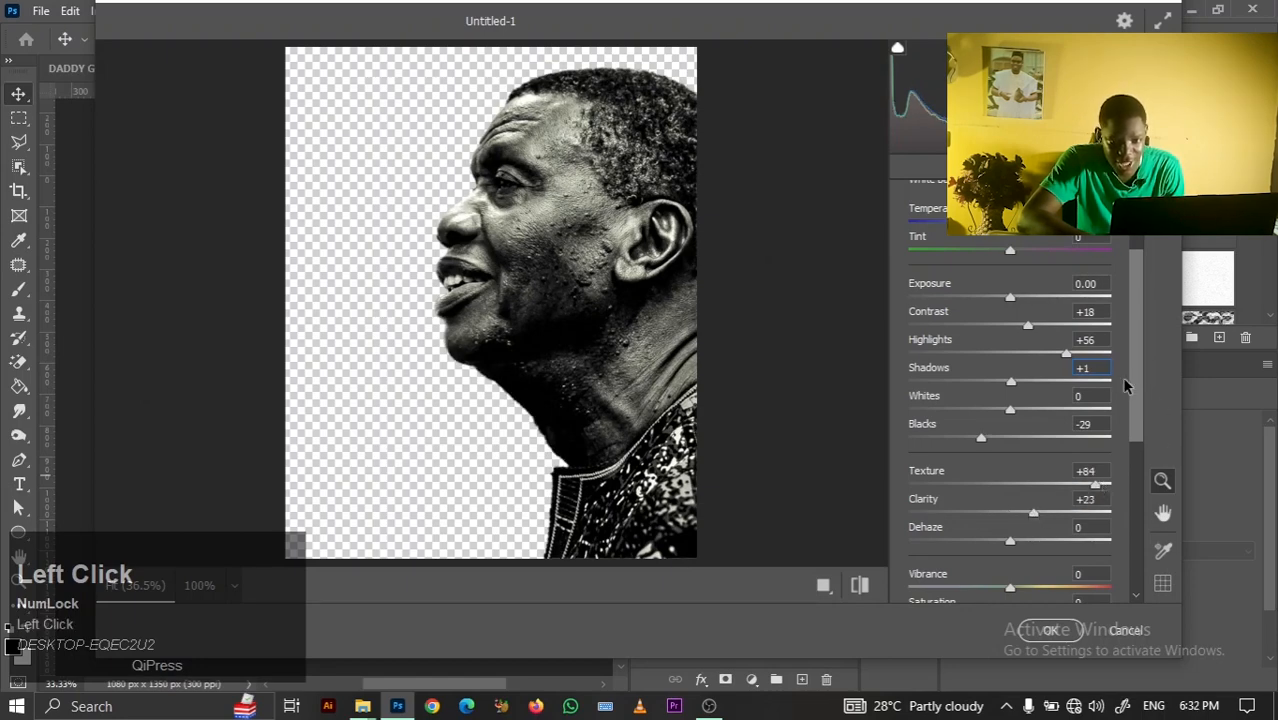
# Set Sharpening to 67 and both Noise Reduction and Color Noise Reduction to 14, and apply the Camera Raw Filter to the portrait
pyautogui.moveTo(1133, 388); pyautogui.dragTo(1133, 446)
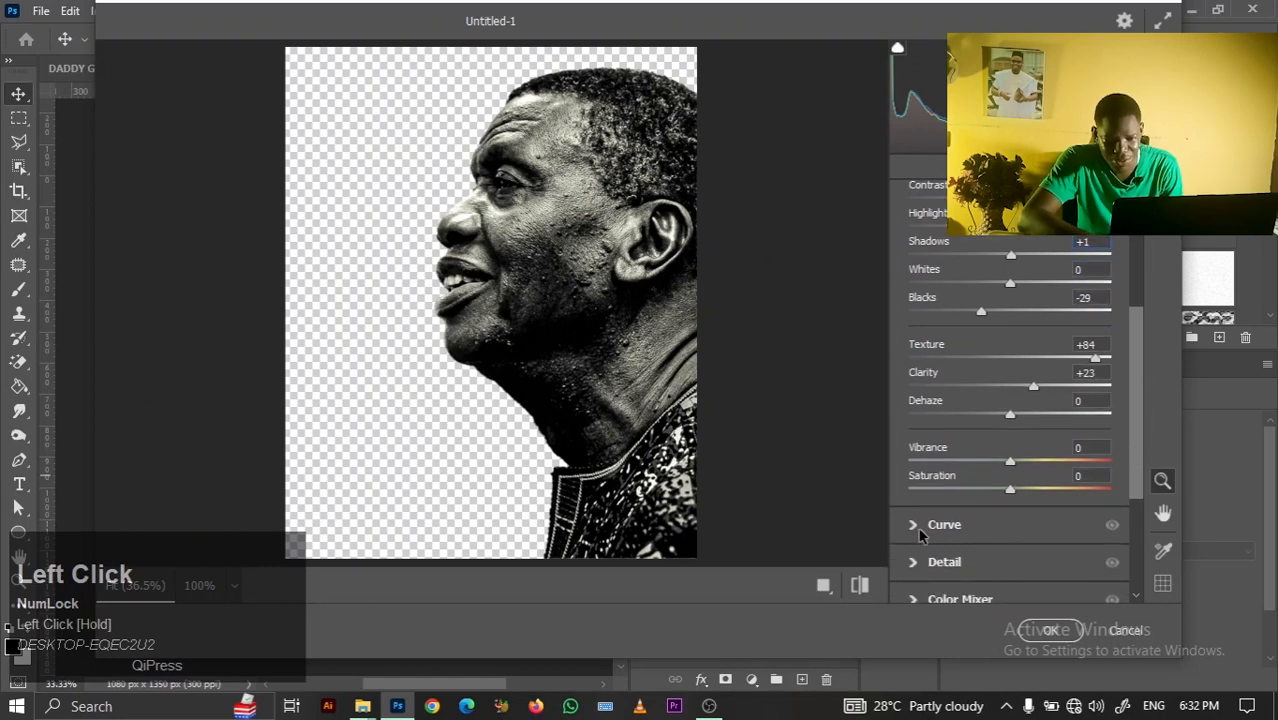
pyautogui.click(921, 560)
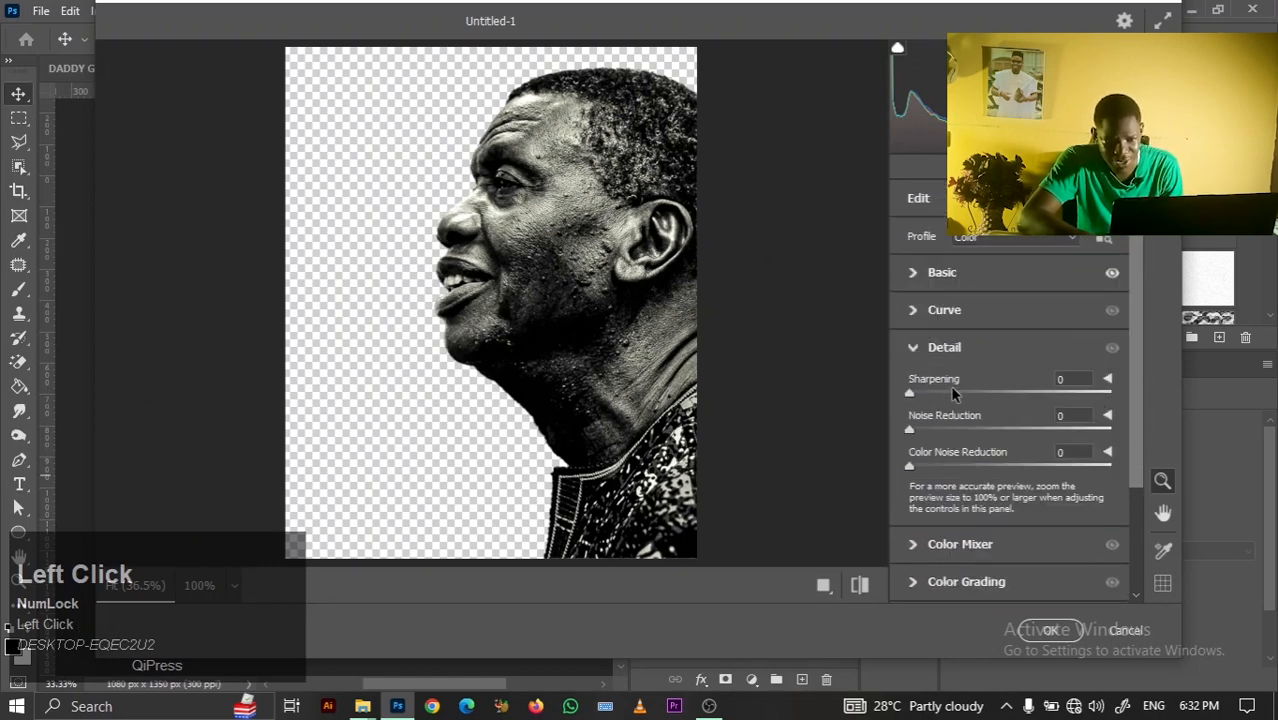
pyautogui.moveTo(953, 393); pyautogui.dragTo(993, 400)
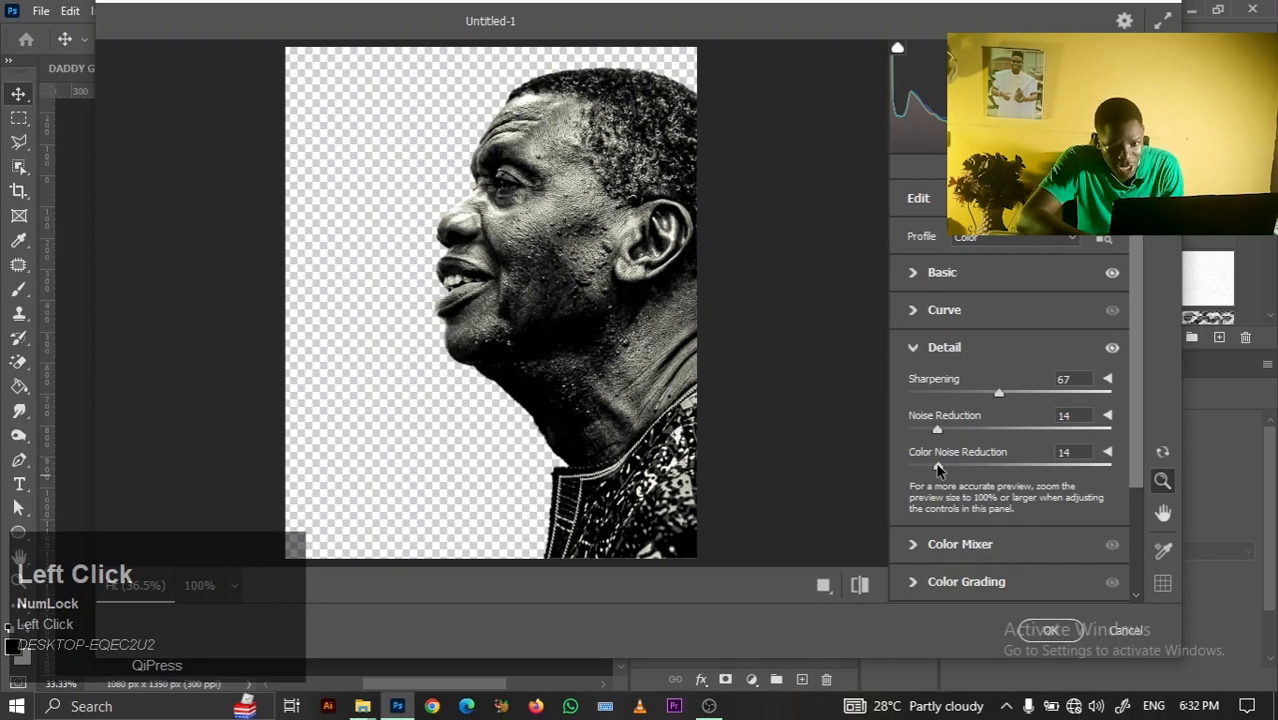
pyautogui.click(911, 347)
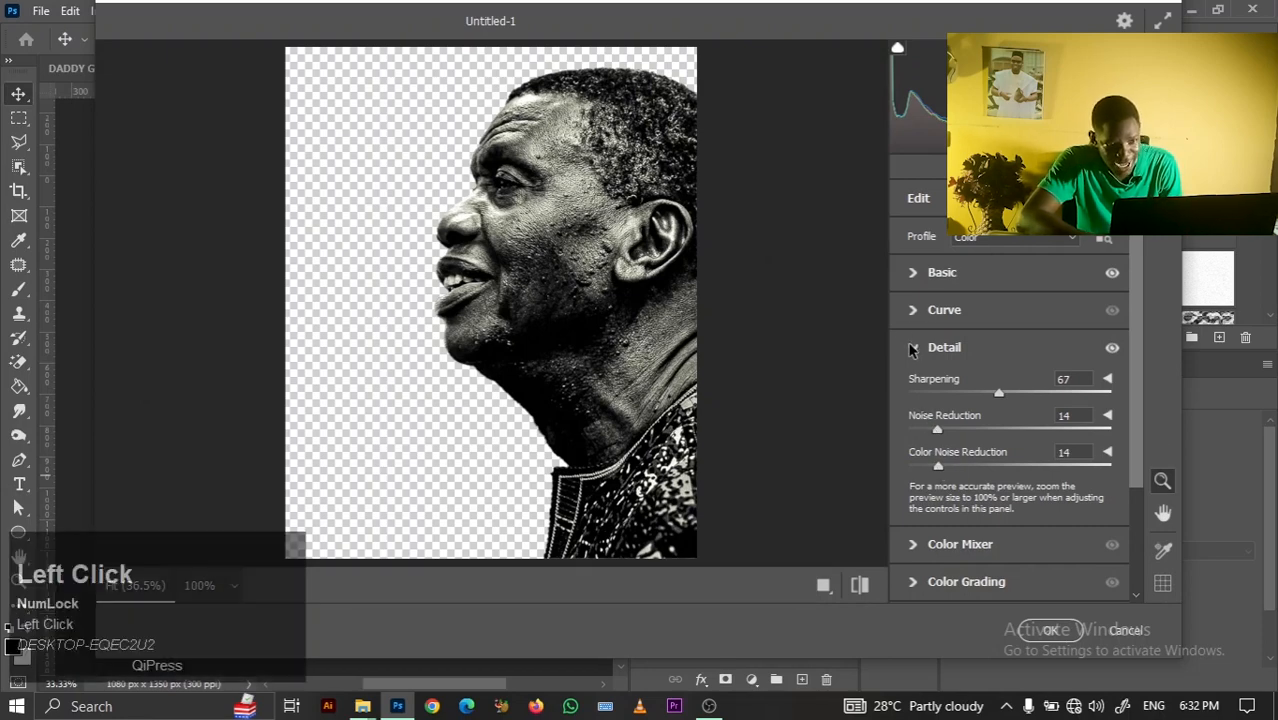
pyautogui.click(911, 349)
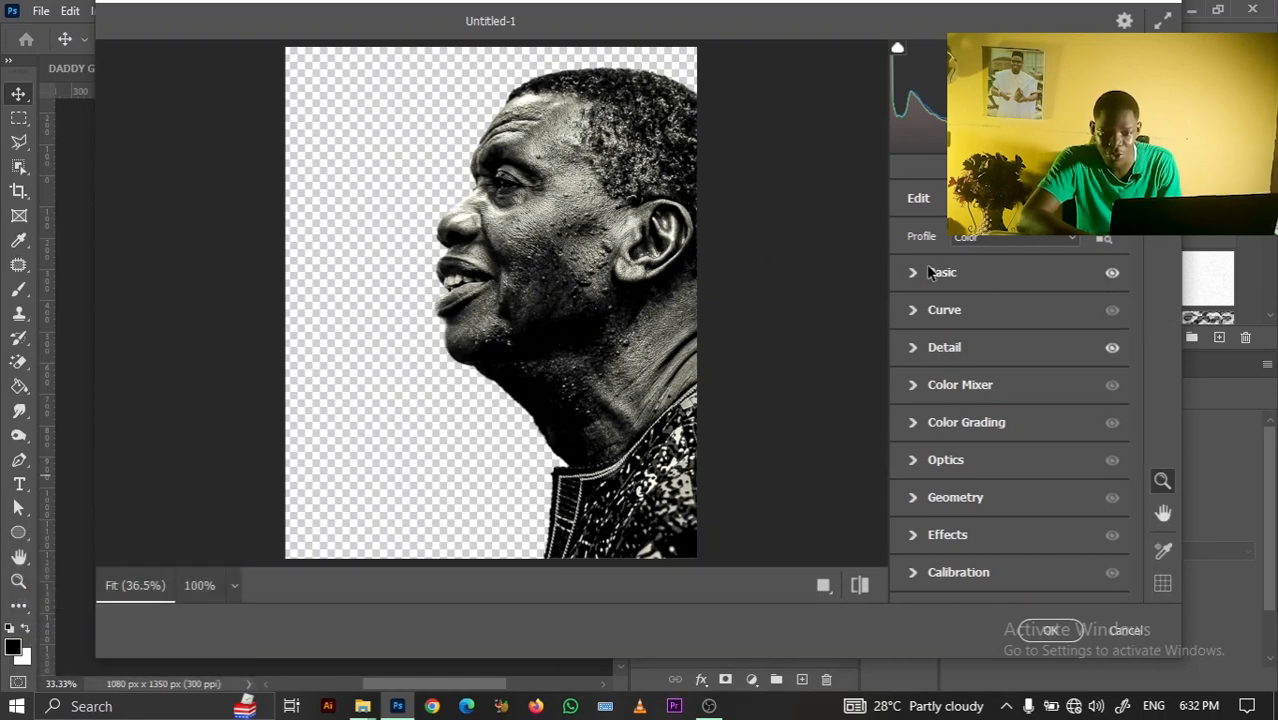
pyautogui.click(1050, 630)
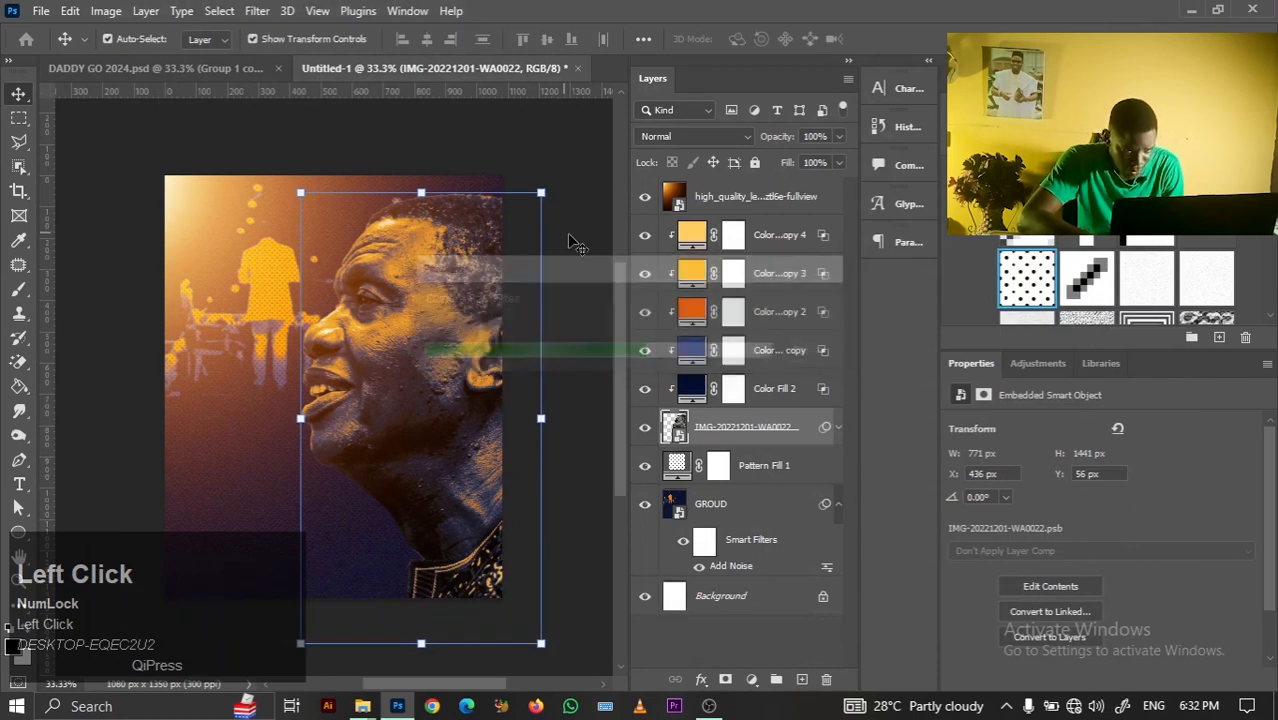
pyautogui.click(320, 145)
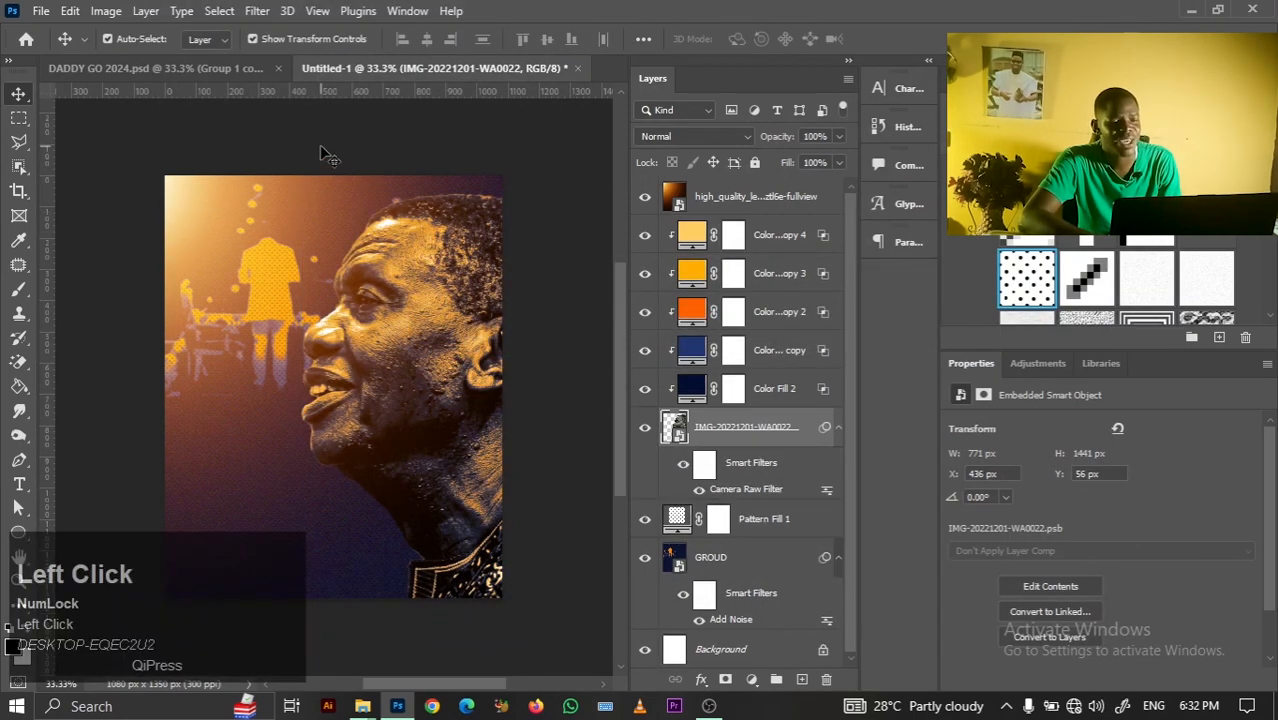
pyautogui.click(376, 320)
pyautogui.click(573, 268)
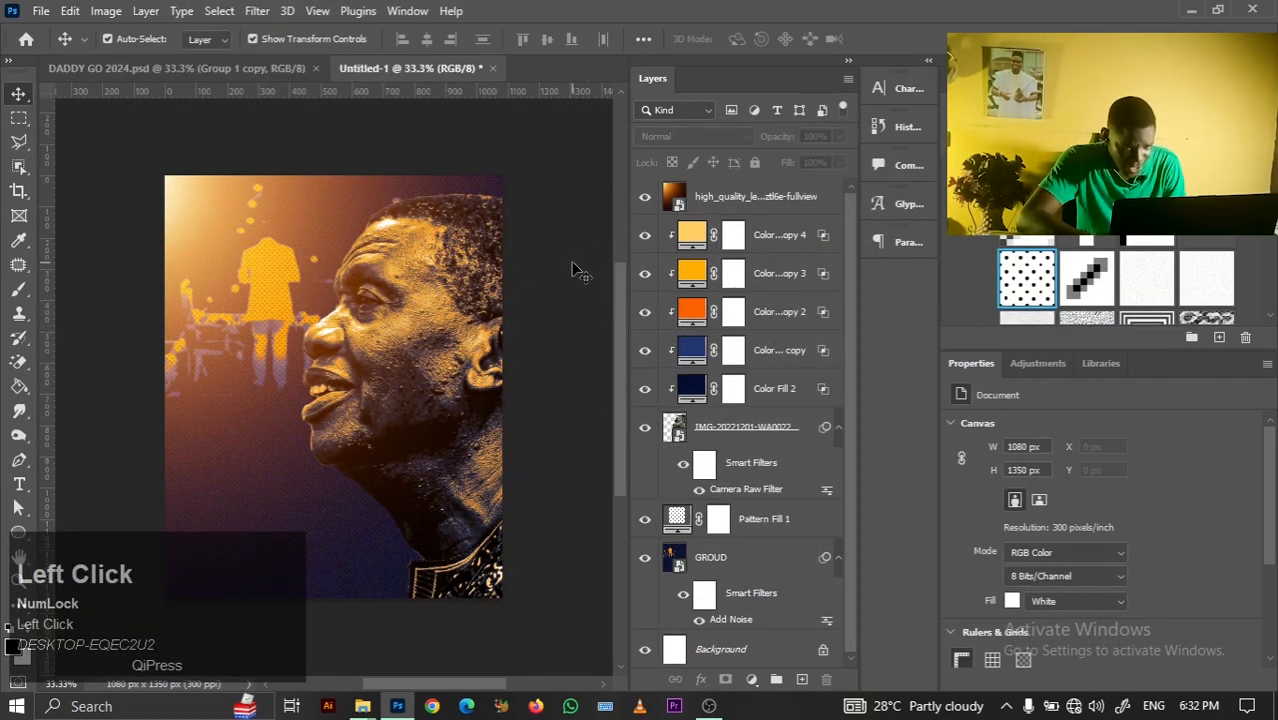
# Move the lens flare layer to about X -2129 px, Y -1928 px, and scale it proportionally to 29.60%
pyautogui.click(430, 415)
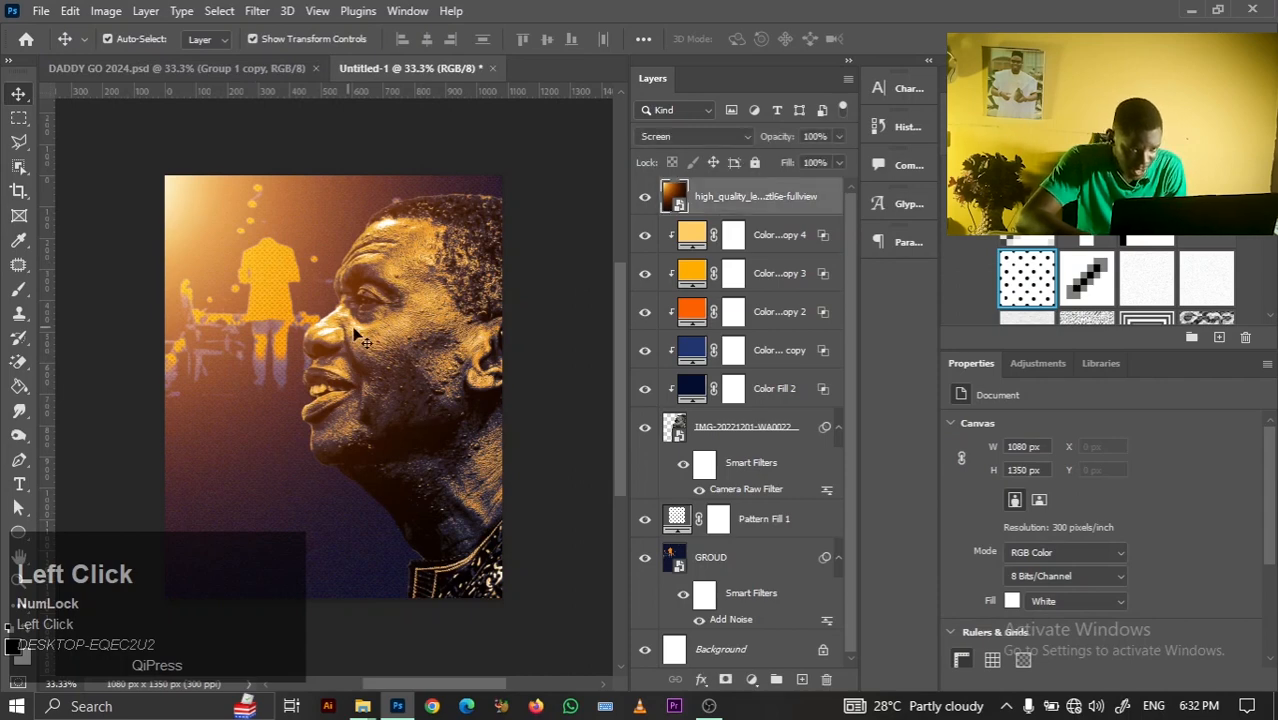
pyautogui.click(407, 332)
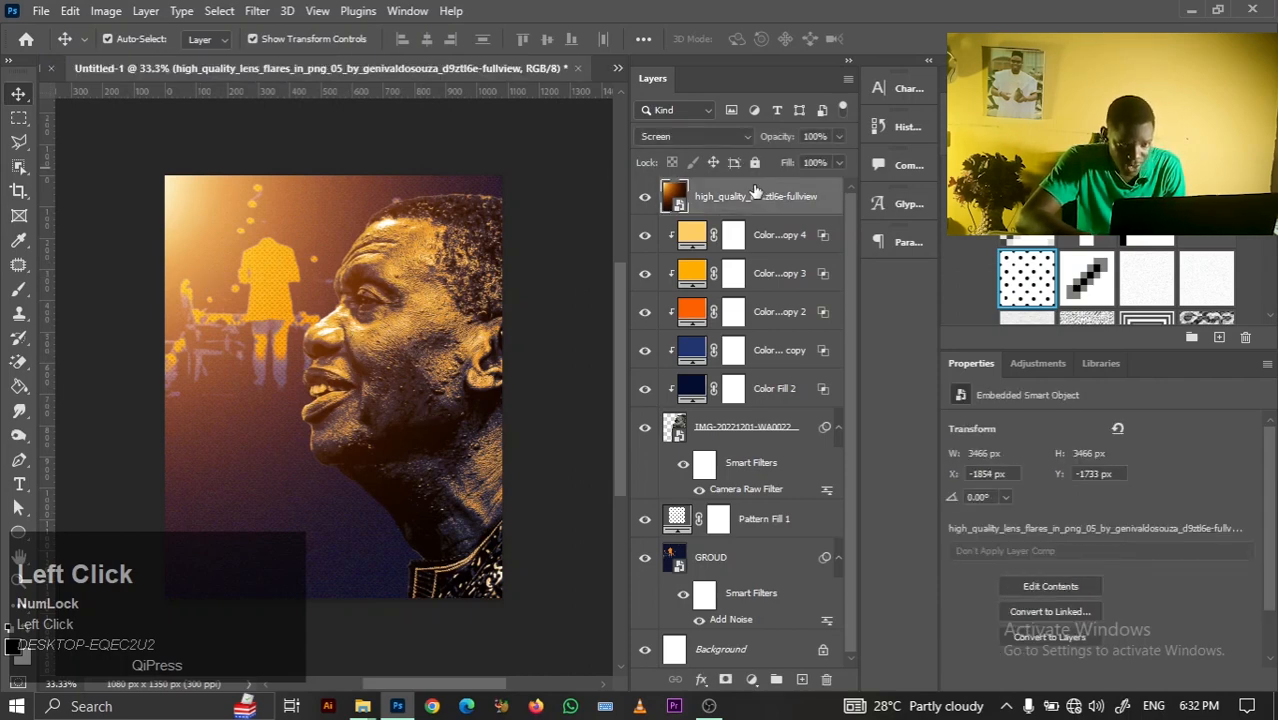
pyautogui.click(638, 200)
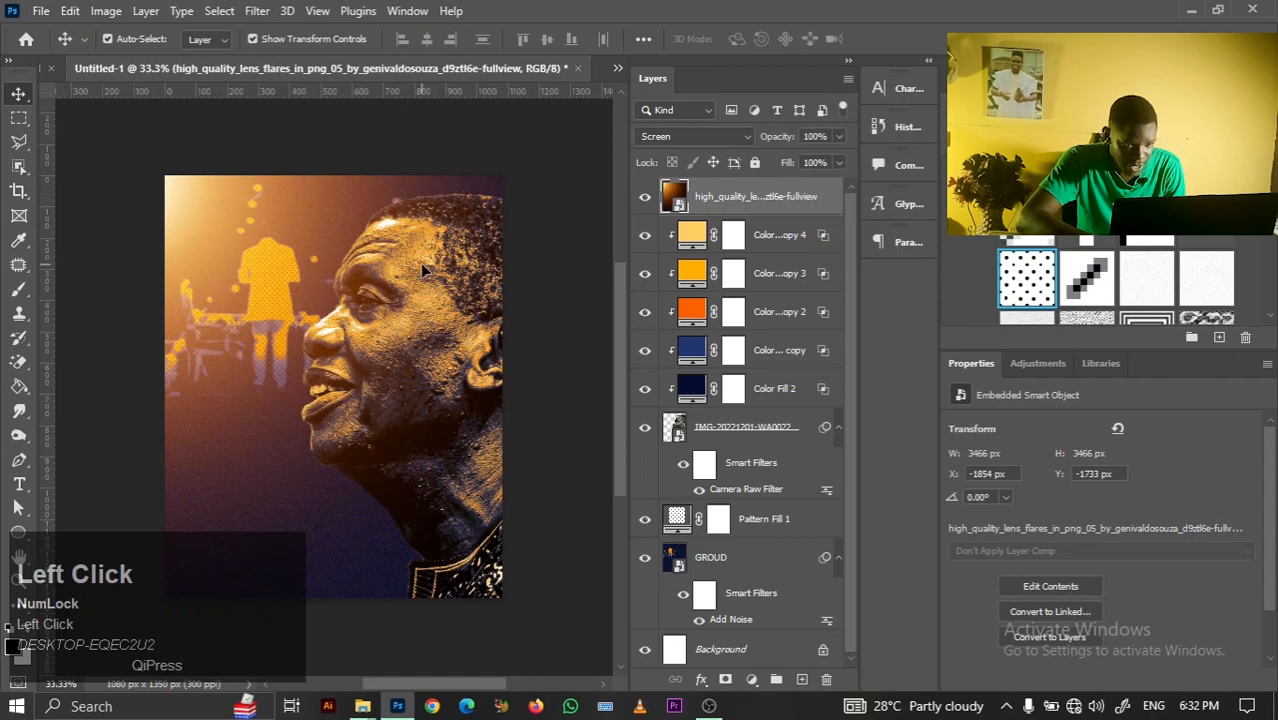
pyautogui.moveTo(225, 221)
pyautogui.mouseDown()
pyautogui.moveTo(199, 200)
pyautogui.moveTo(222, 204)
pyautogui.mouseUp()
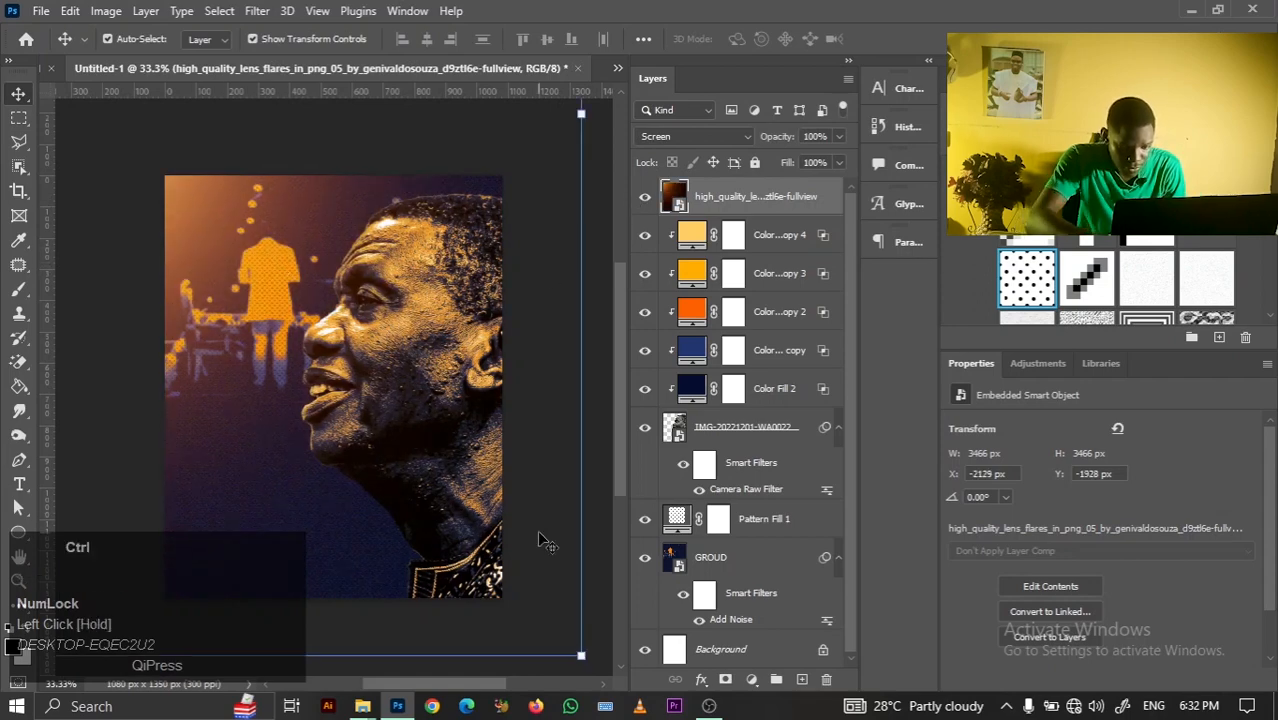
pyautogui.hotkey('ctrl', '-')
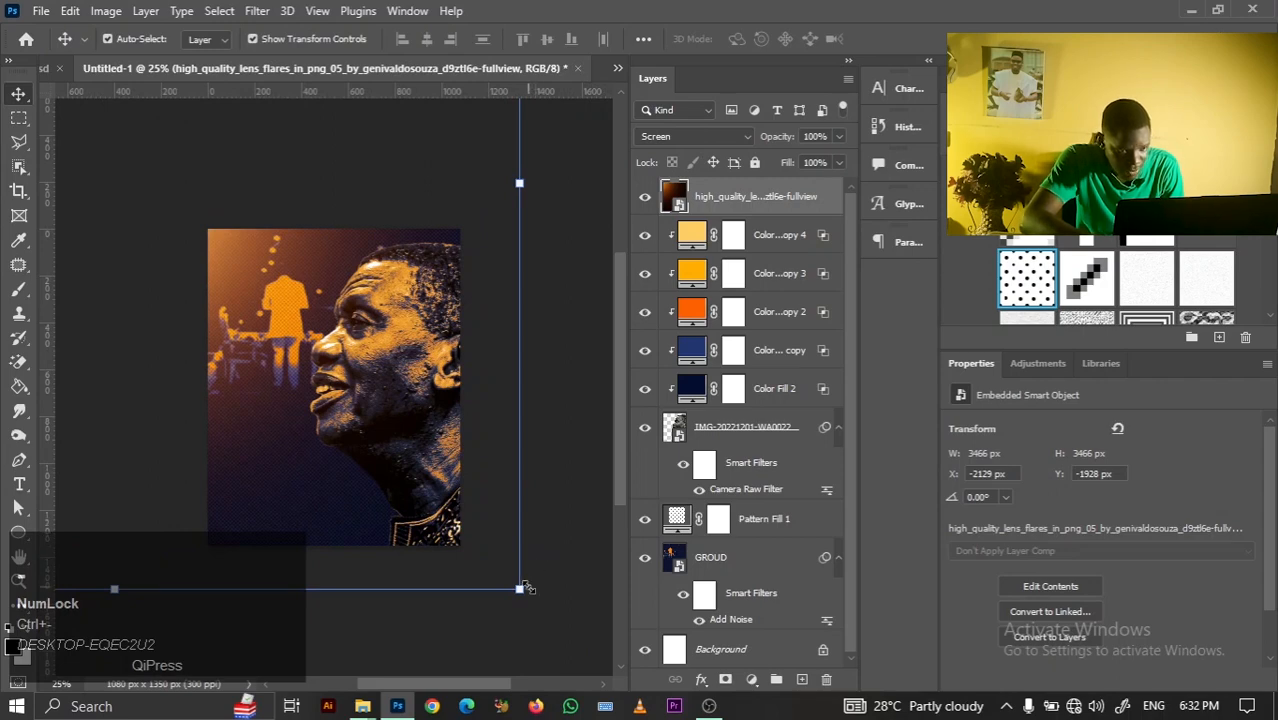
pyautogui.moveTo(527, 588); pyautogui.dragTo(545, 615)
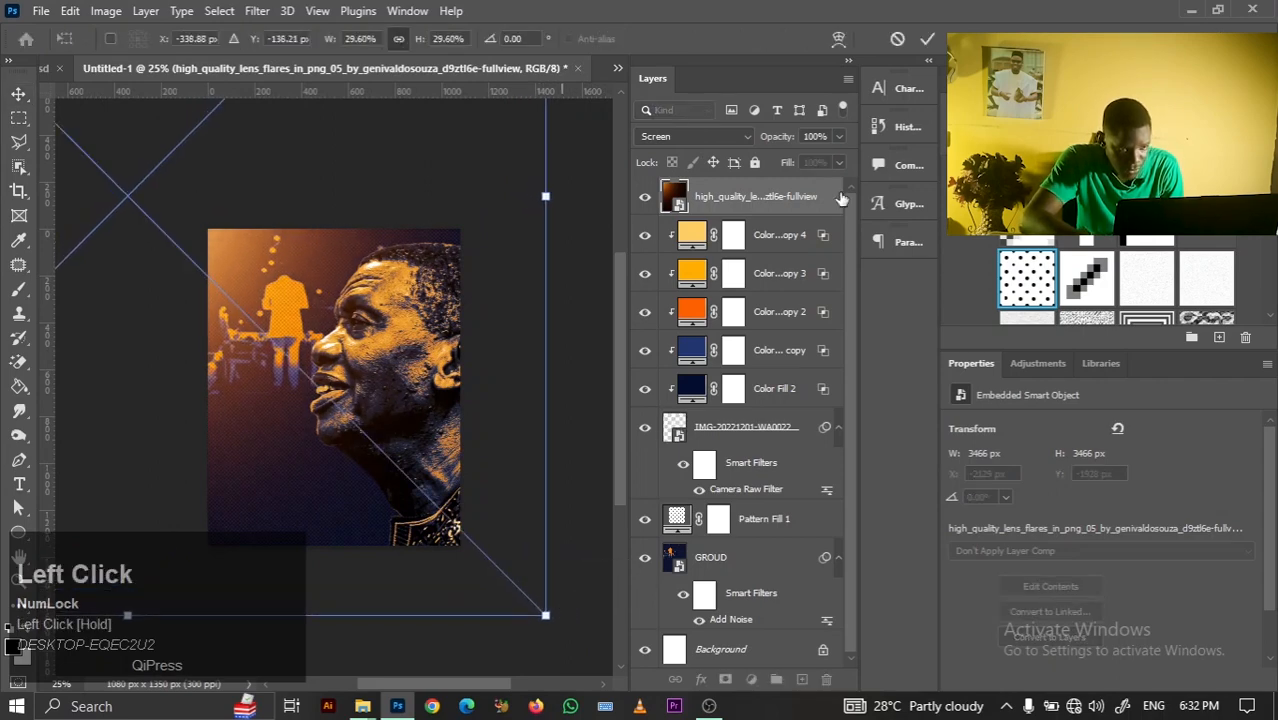
pyautogui.click(927, 38)
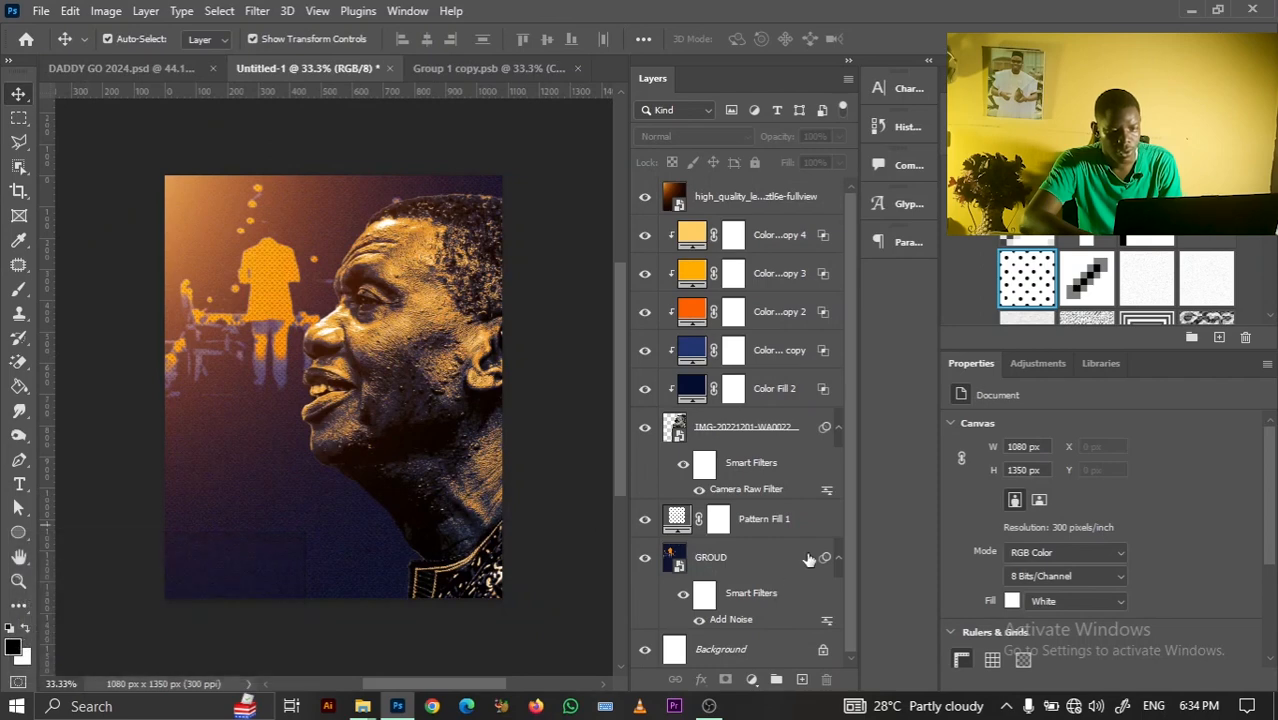
# Add a new layer directly above Pattern Fill 1 and fill it with 50% Gray at 100% opacity
pyautogui.click(730, 557)
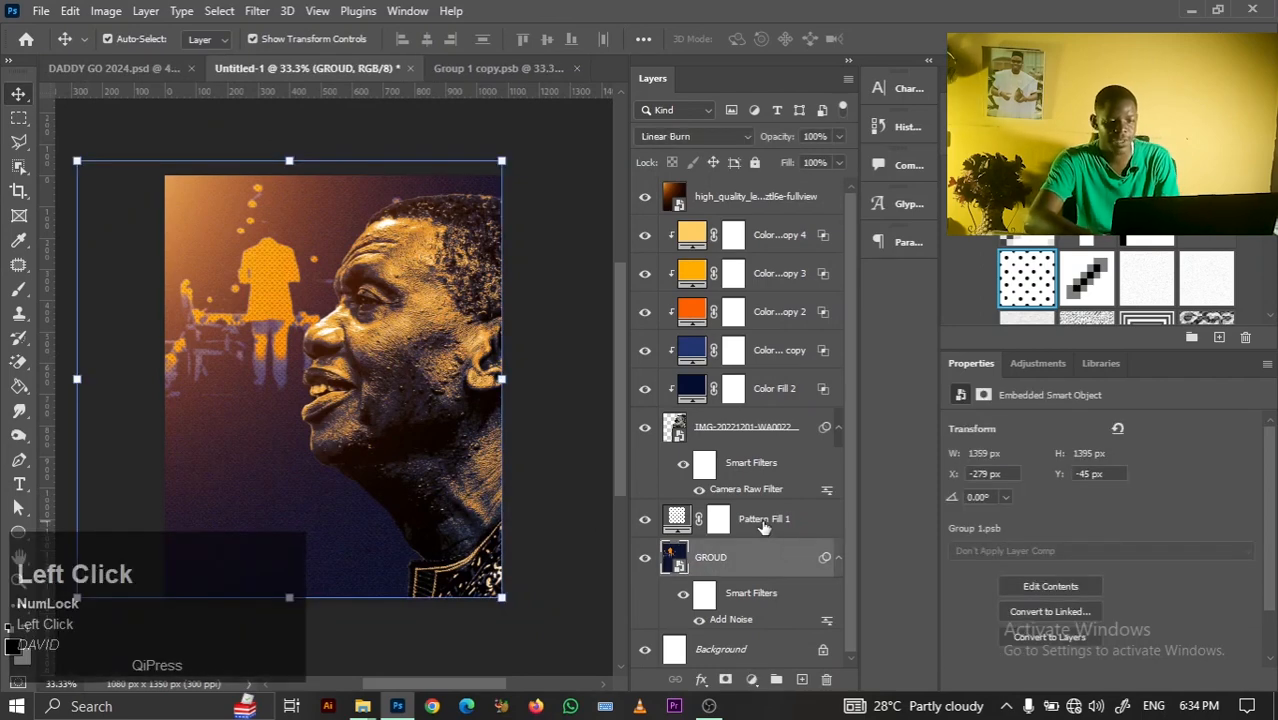
pyautogui.click(764, 526)
pyautogui.moveTo(764, 526); pyautogui.dragTo(803, 679)
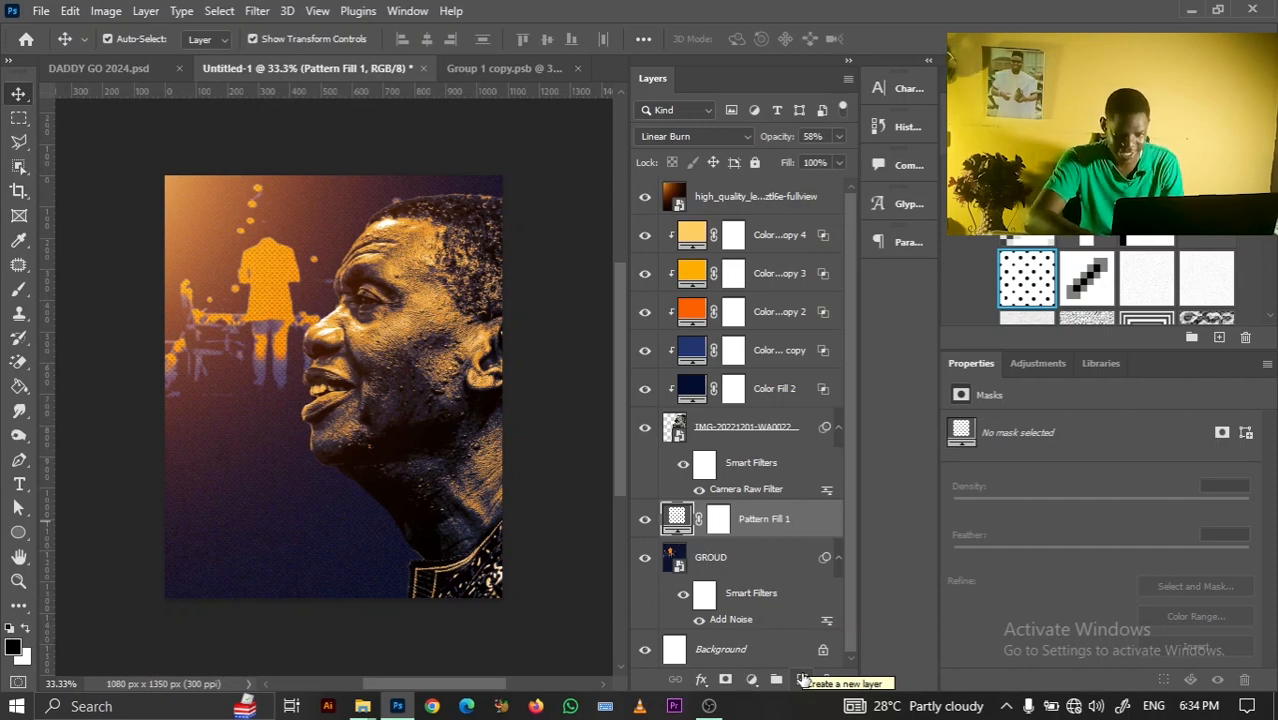
pyautogui.click(803, 679)
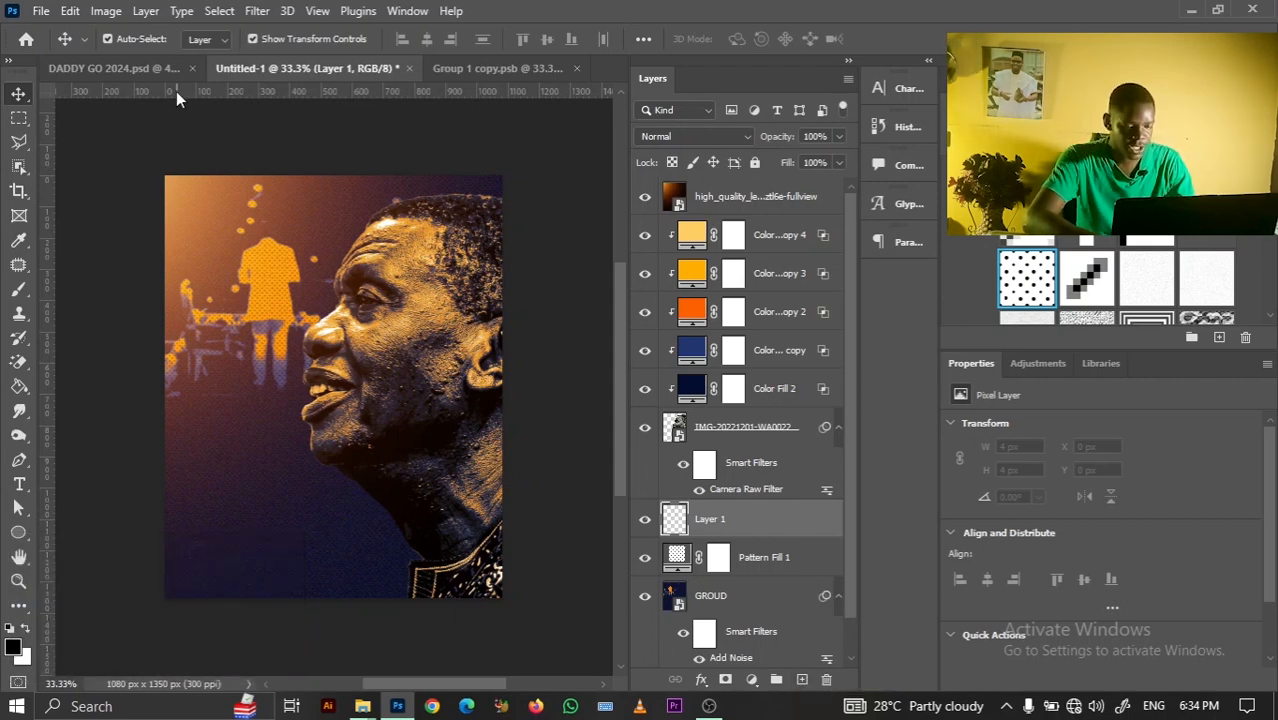
pyautogui.hotkey('shift', 'F5')
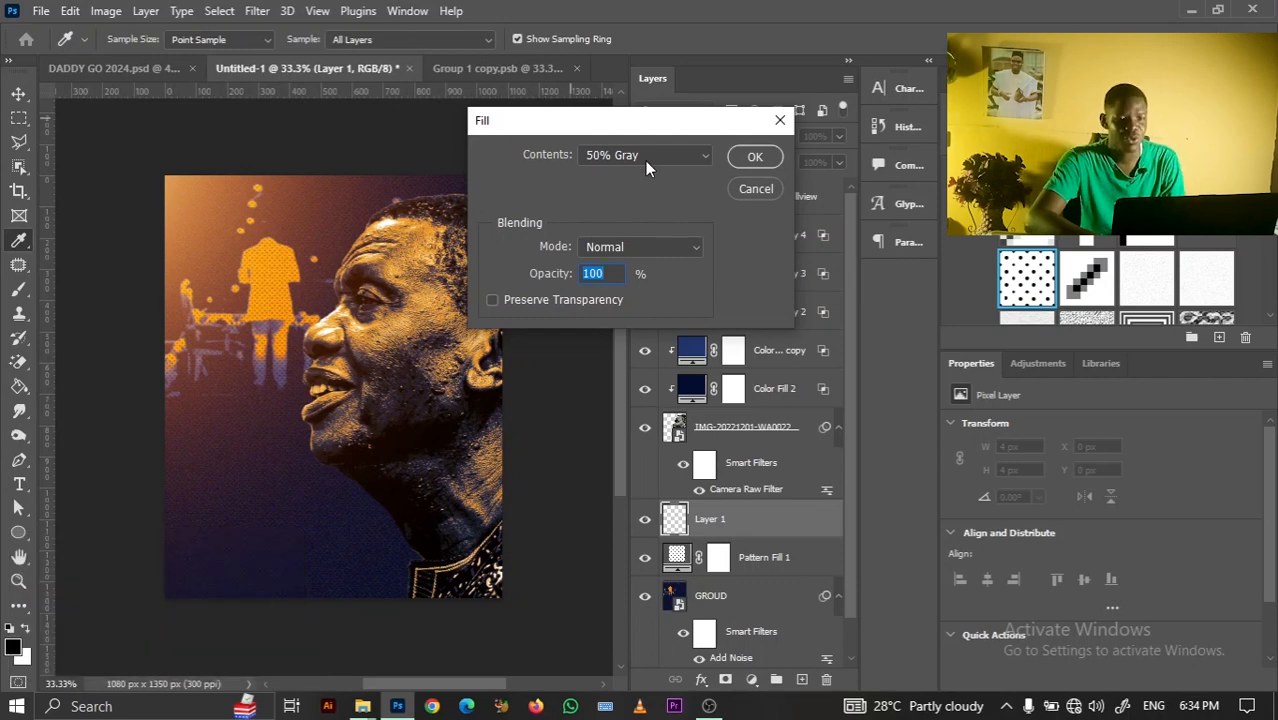
pyautogui.click(754, 157)
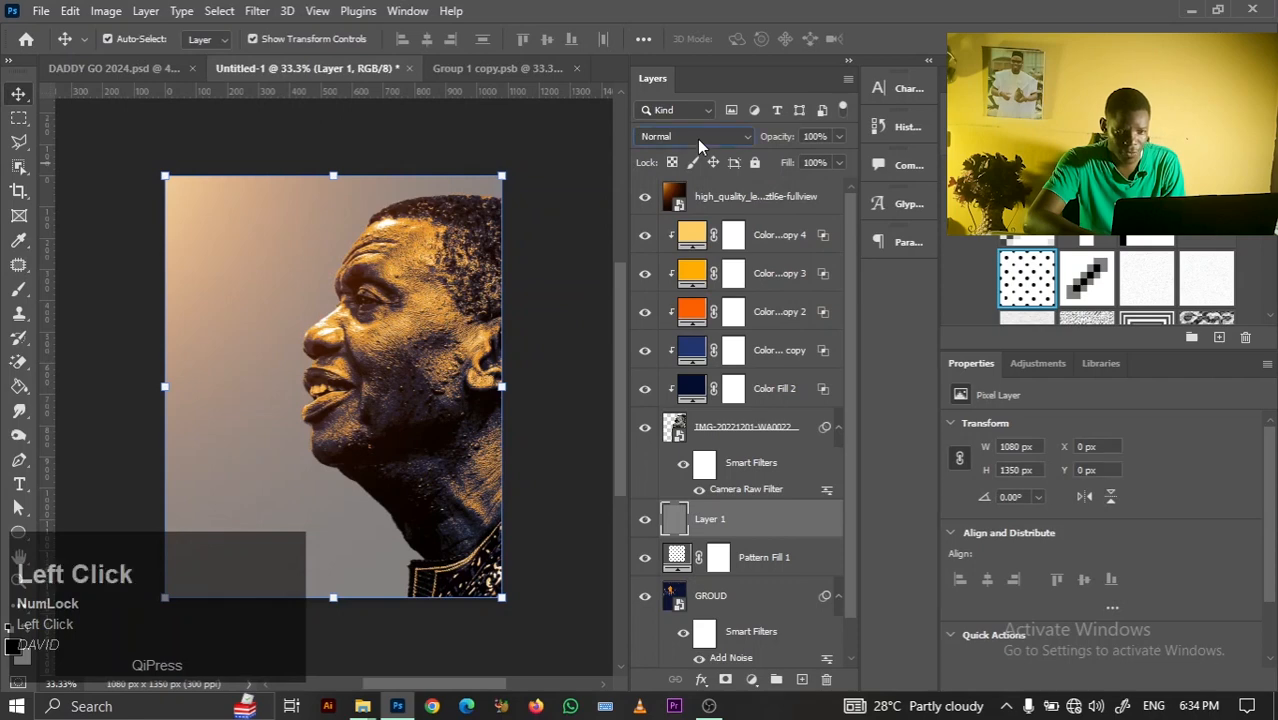
# Set the grey layer's blend mode to Overlay and convert the layer to a smart object
pyautogui.click(697, 137)
pyautogui.click(657, 366)
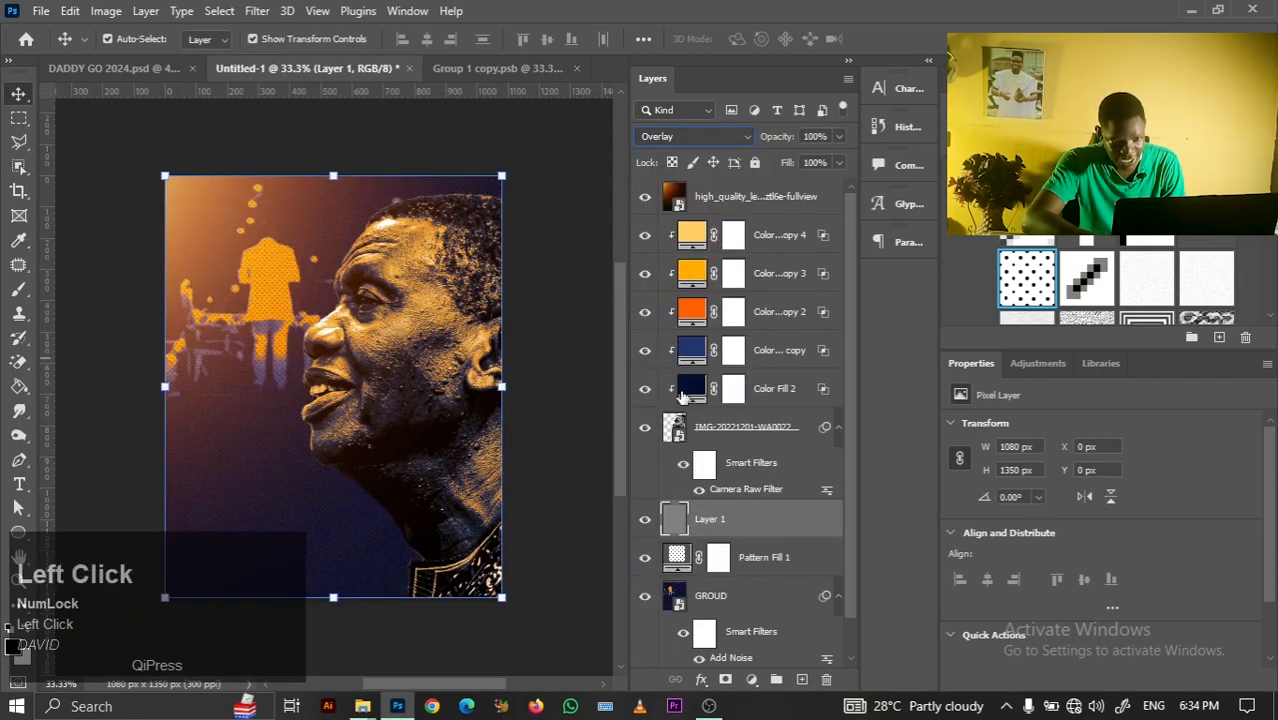
pyautogui.rightClick(754, 538)
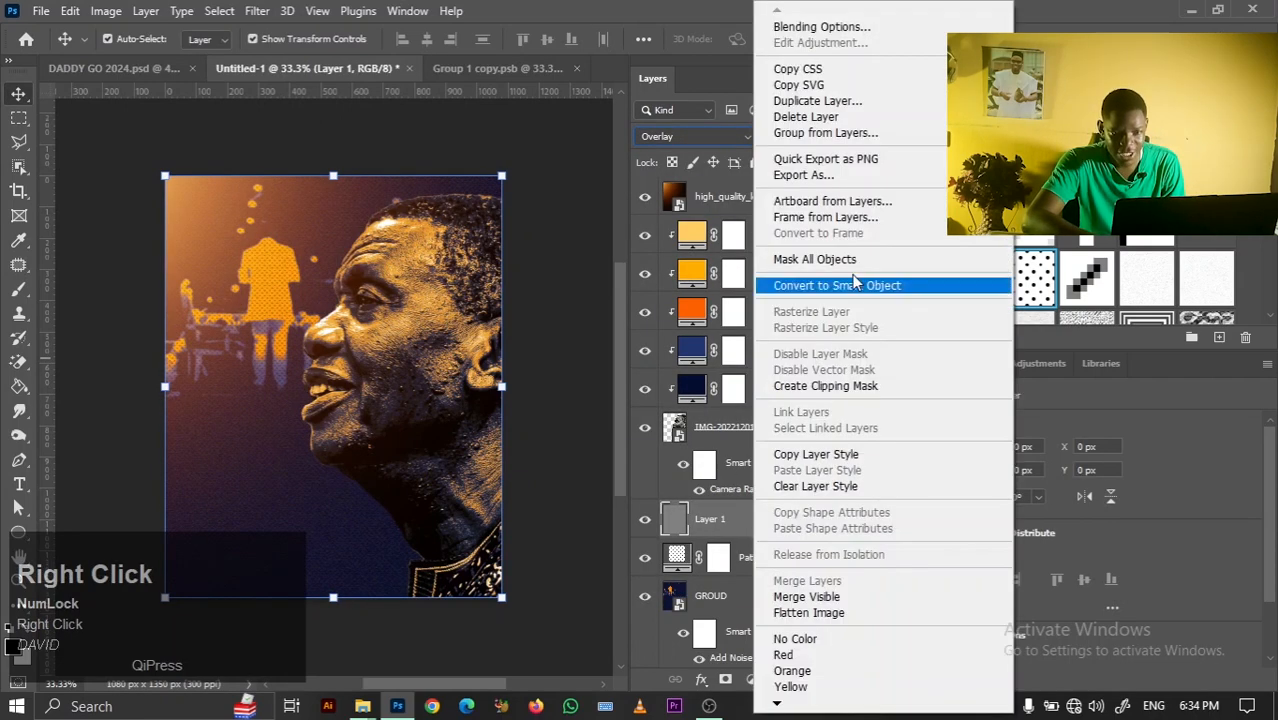
pyautogui.click(855, 288)
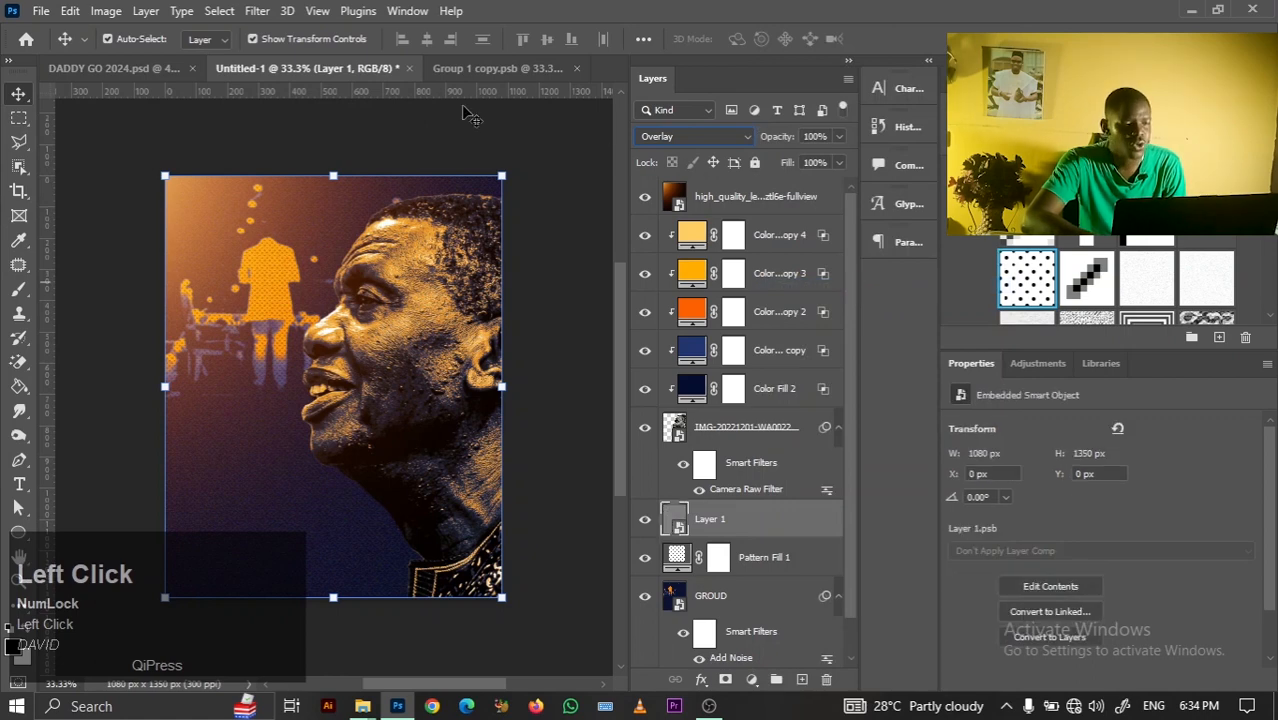
# Apply a Camera Raw Filter to the grey overlay layer with Vignetting set to -57
pyautogui.click(255, 11)
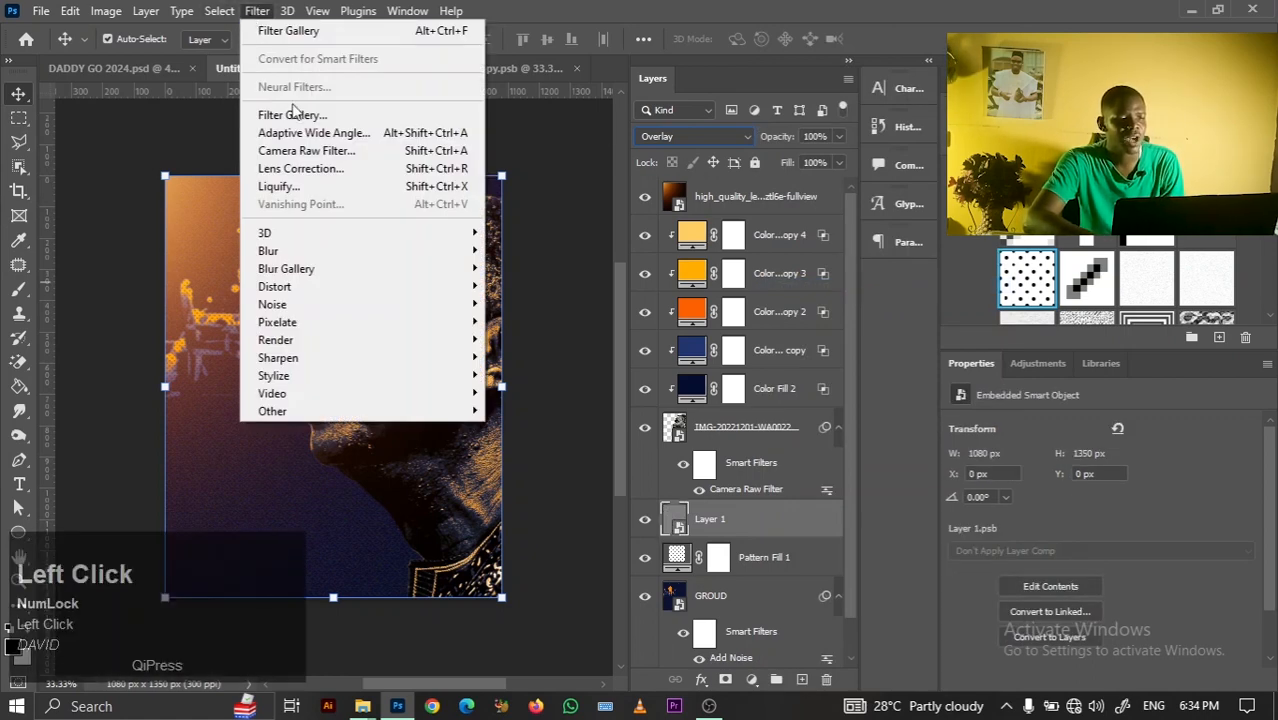
pyautogui.click(308, 150)
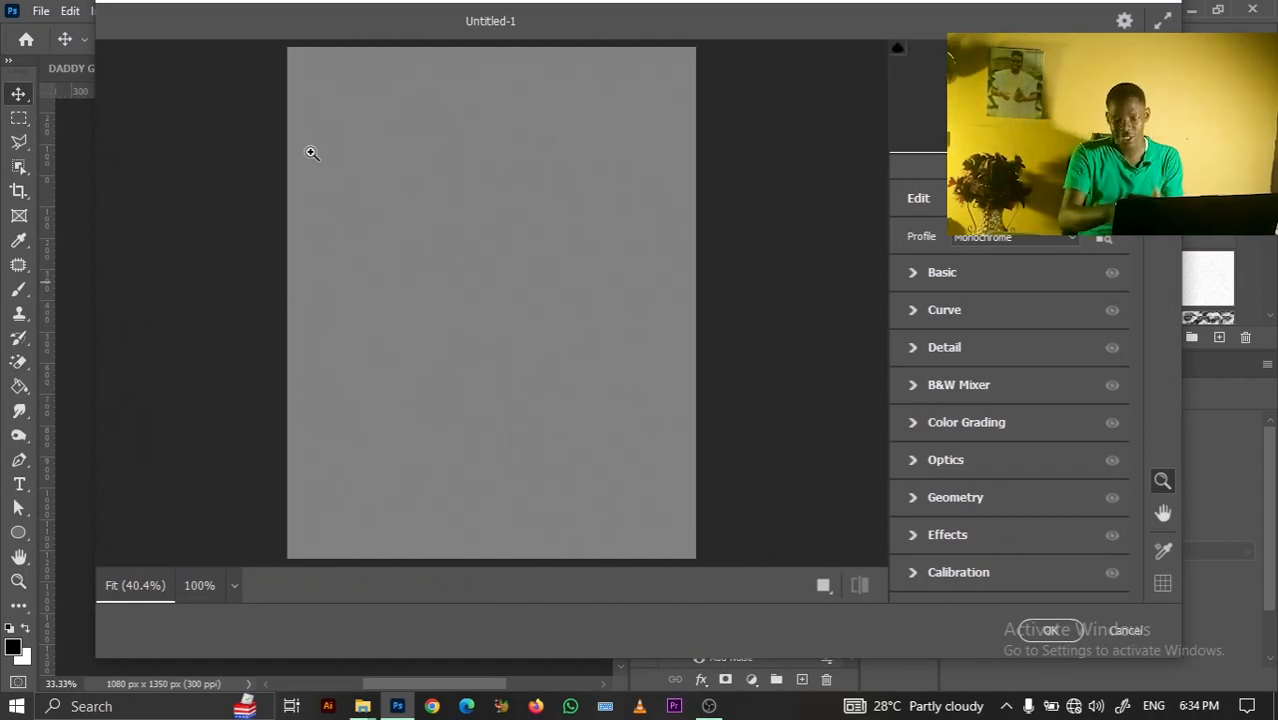
pyautogui.click(682, 266)
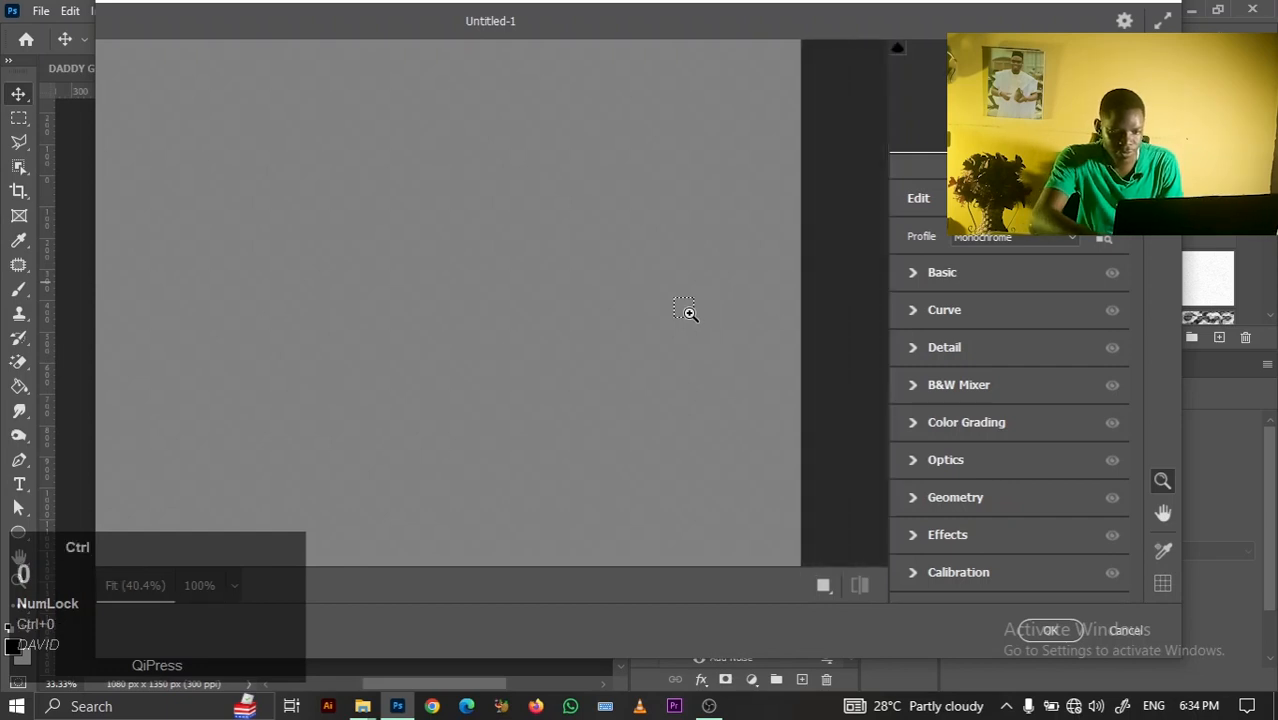
pyautogui.hotkey('ctrl', '0')
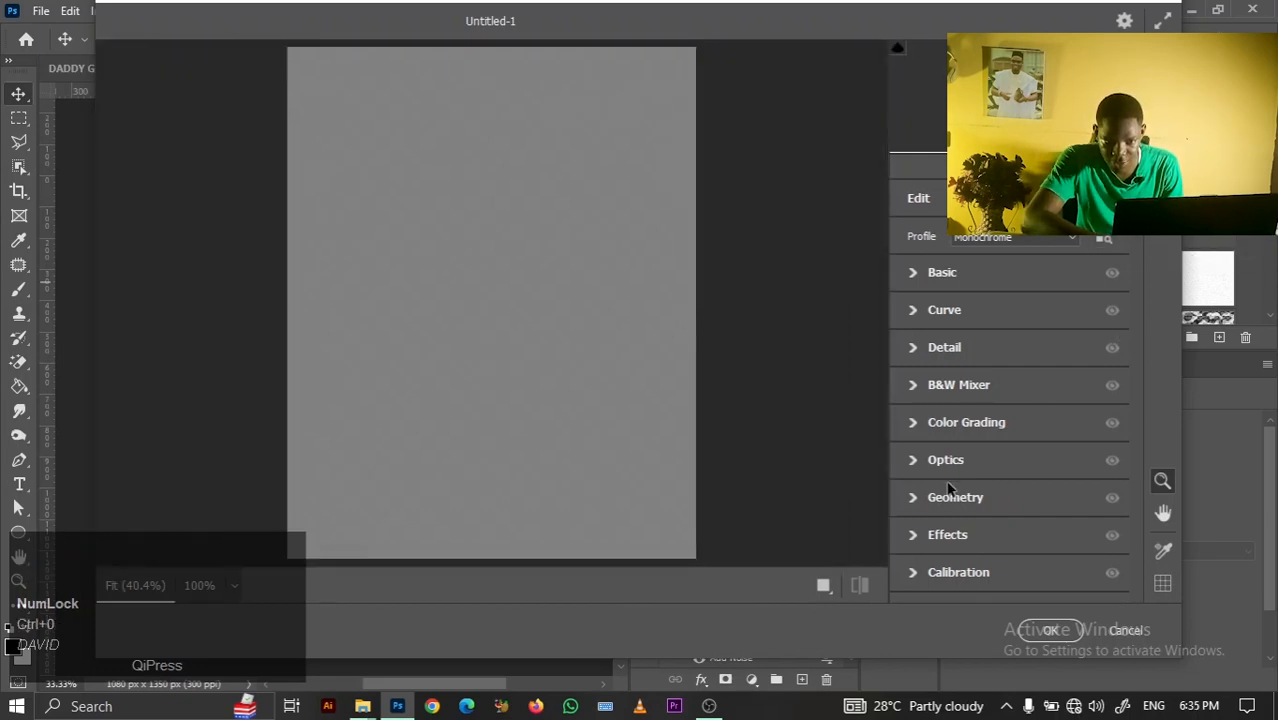
pyautogui.click(910, 532)
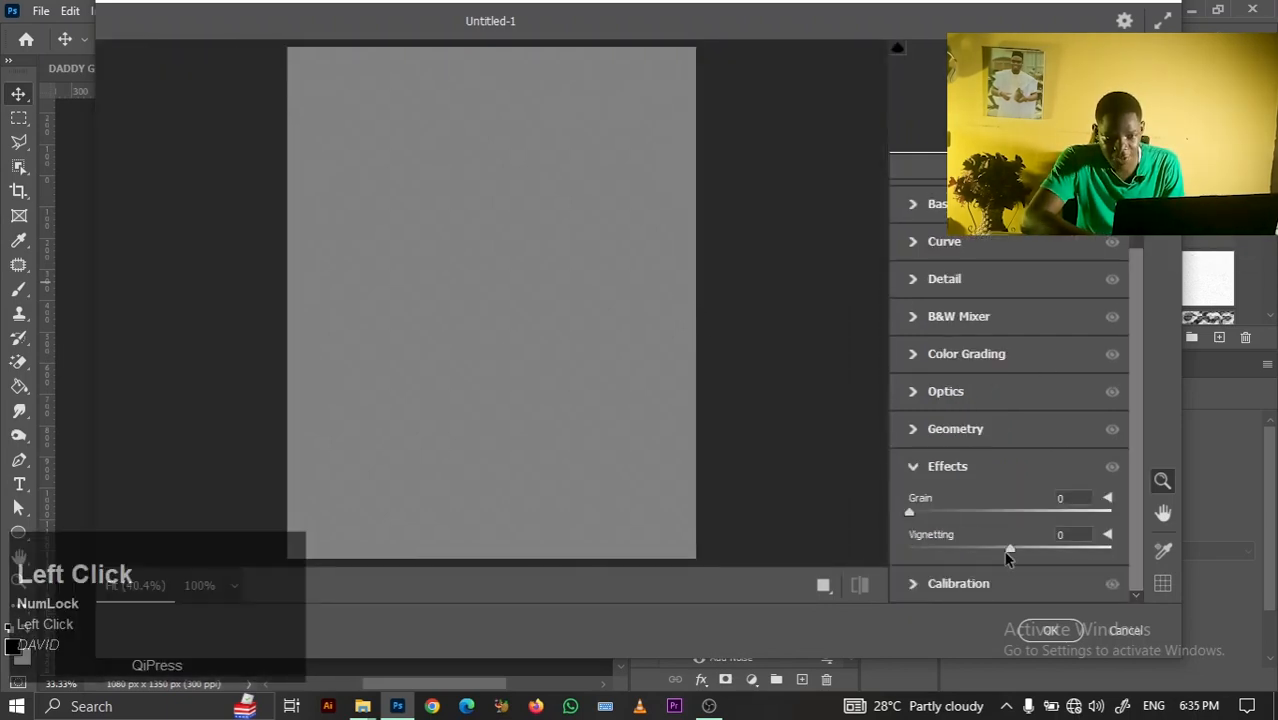
pyautogui.moveTo(986, 556); pyautogui.dragTo(952, 556)
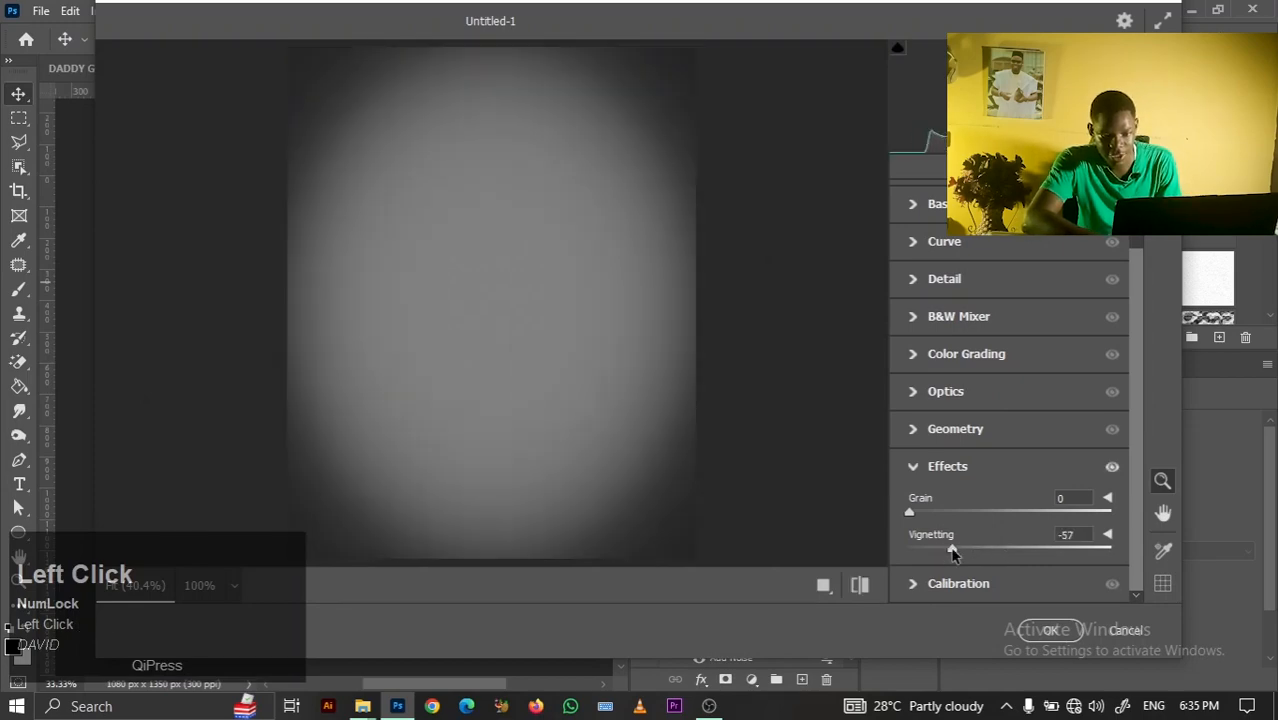
pyautogui.click(1048, 629)
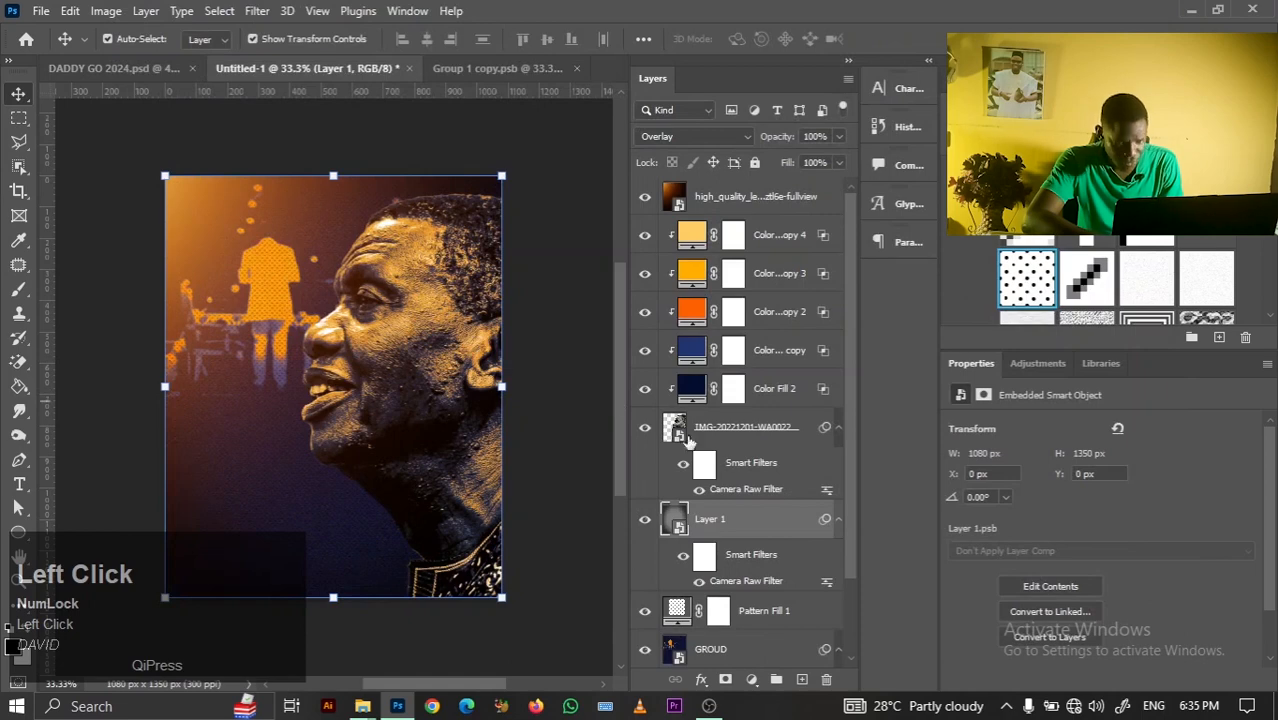
# Add a layer mask to Layer 1 and paint black with a 1000 px soft brush over the poster's upper-left area
pyautogui.click(720, 684)
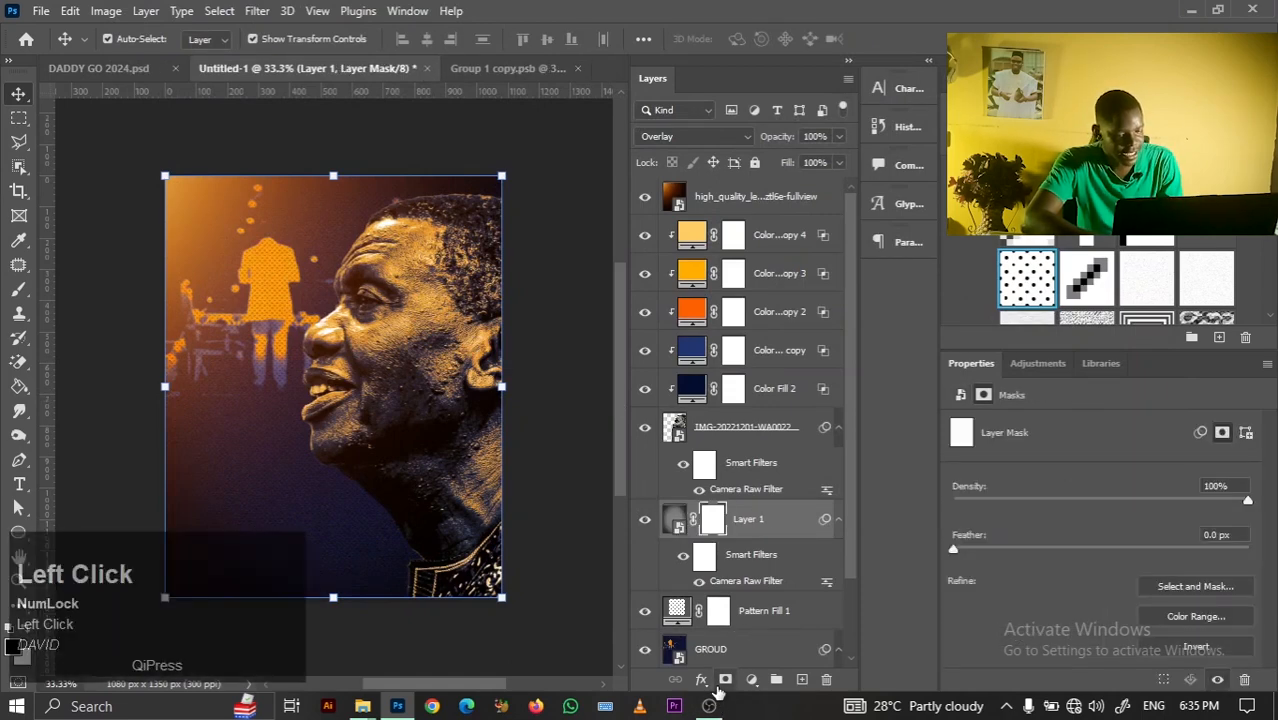
pyautogui.click(18, 289)
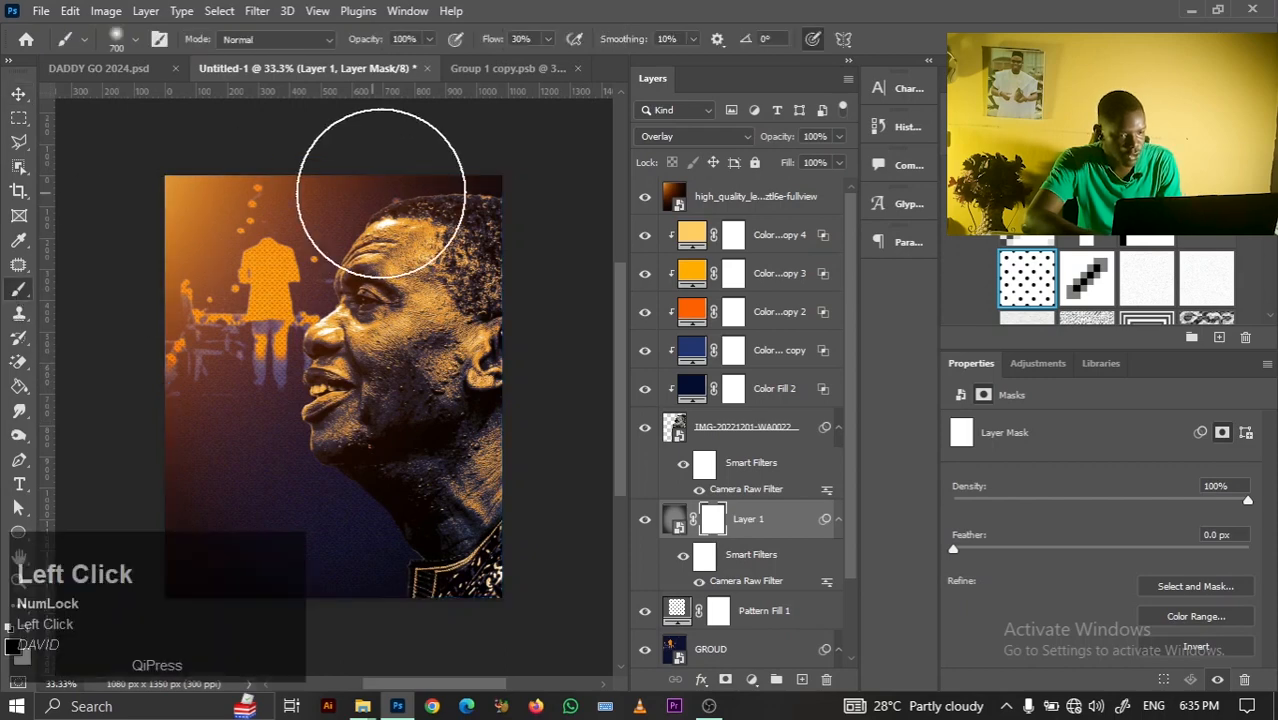
pyautogui.press(']')
pyautogui.press(']')
pyautogui.press(']')
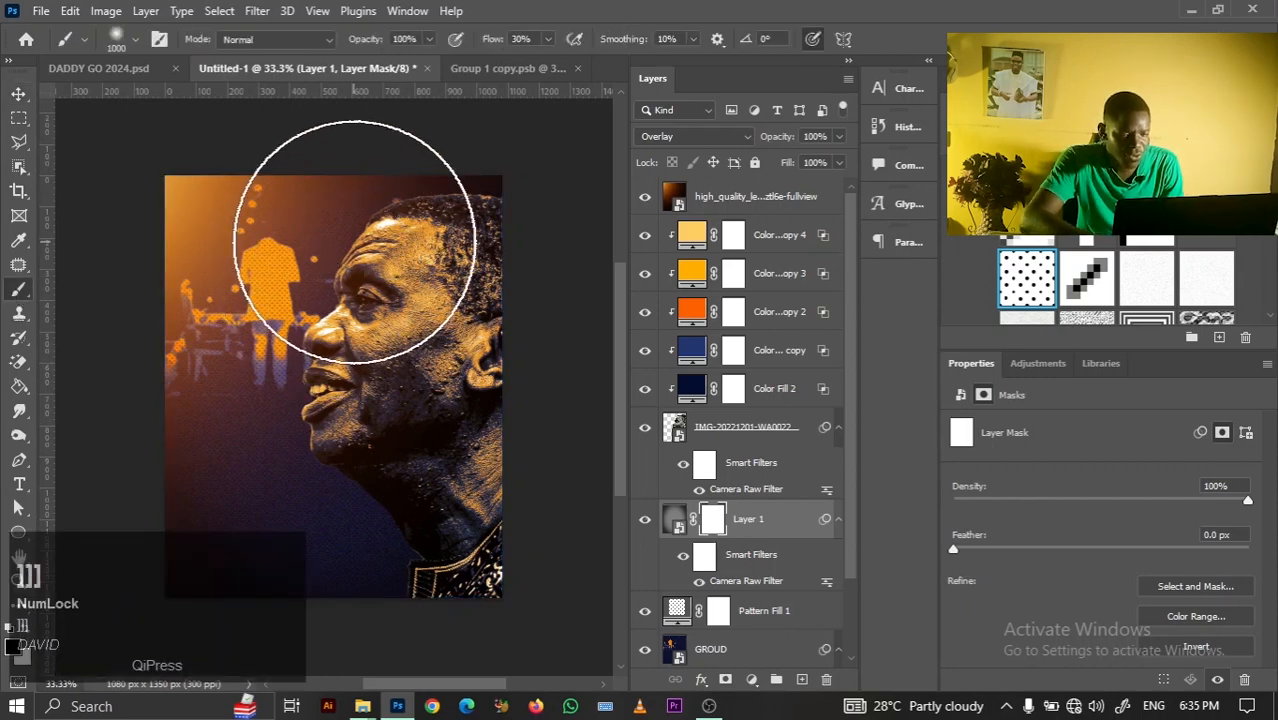
pyautogui.moveTo(441, 175)
pyautogui.mouseDown()
pyautogui.moveTo(496, 151)
pyautogui.moveTo(359, 189)
pyautogui.mouseUp()
pyautogui.moveTo(359, 189)
pyautogui.mouseDown()
pyautogui.moveTo(234, 380)
pyautogui.moveTo(272, 326)
pyautogui.moveTo(87, 517)
pyautogui.moveTo(150, 370)
pyautogui.moveTo(248, 262)
pyautogui.mouseUp()
pyautogui.moveTo(240, 267)
pyautogui.mouseDown()
pyautogui.moveTo(43, 467)
pyautogui.moveTo(351, 114)
pyautogui.moveTo(200, 285)
pyautogui.moveTo(148, 308)
pyautogui.moveTo(146, 229)
pyautogui.moveTo(257, 114)
pyautogui.moveTo(205, 243)
pyautogui.moveTo(57, 328)
pyautogui.moveTo(180, 241)
pyautogui.moveTo(128, 200)
pyautogui.moveTo(143, 185)
pyautogui.mouseUp()
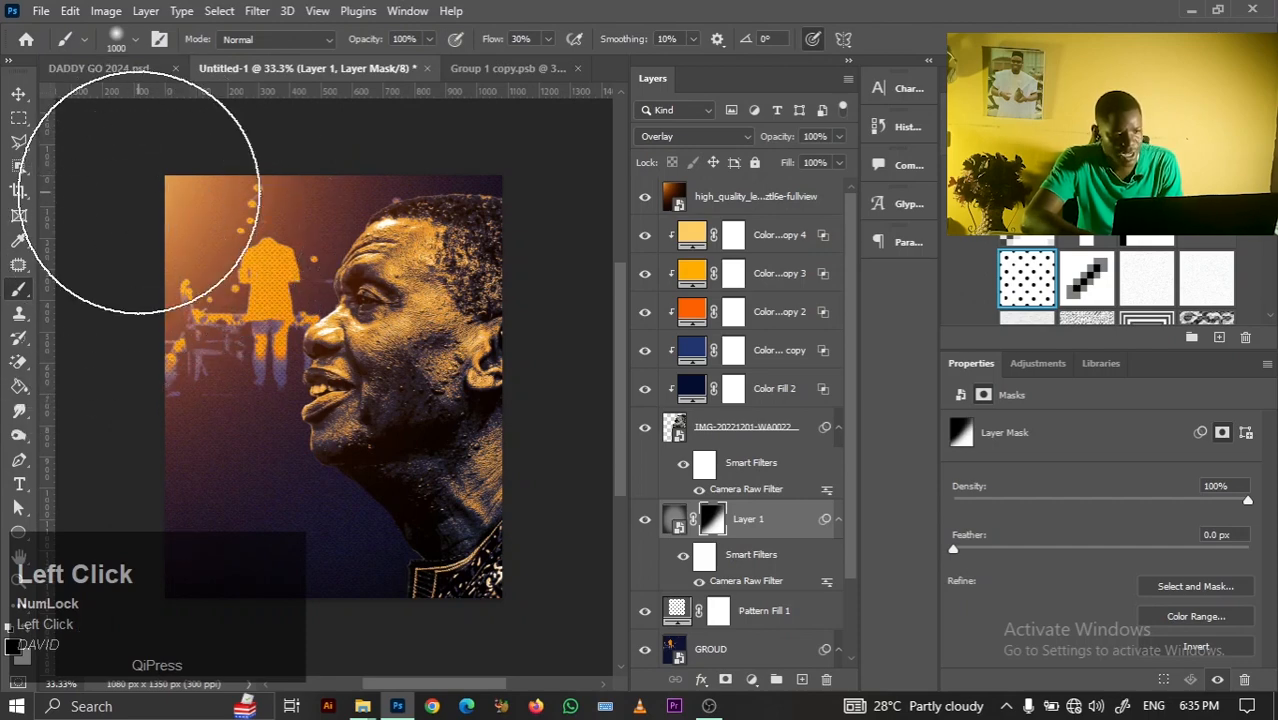
pyautogui.click(18, 93)
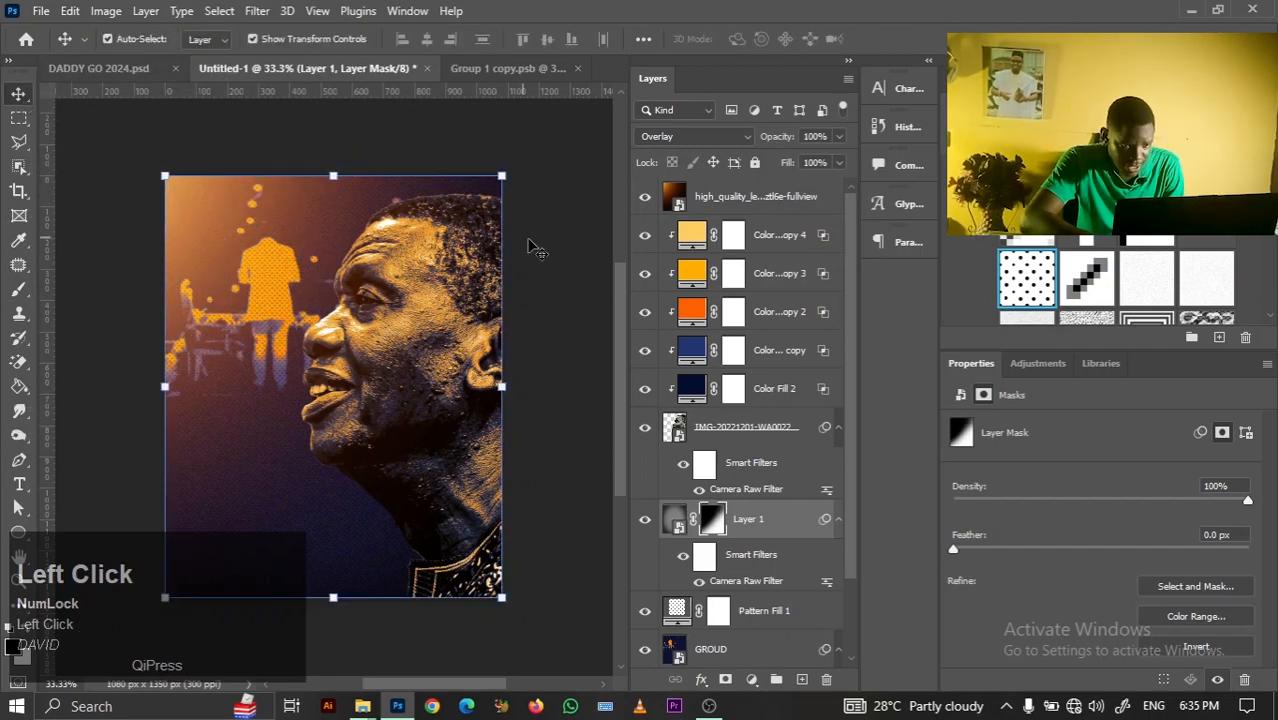
# Lock the lens flare layer and open the contents of the GROUD smart object for editing
pyautogui.click(530, 248)
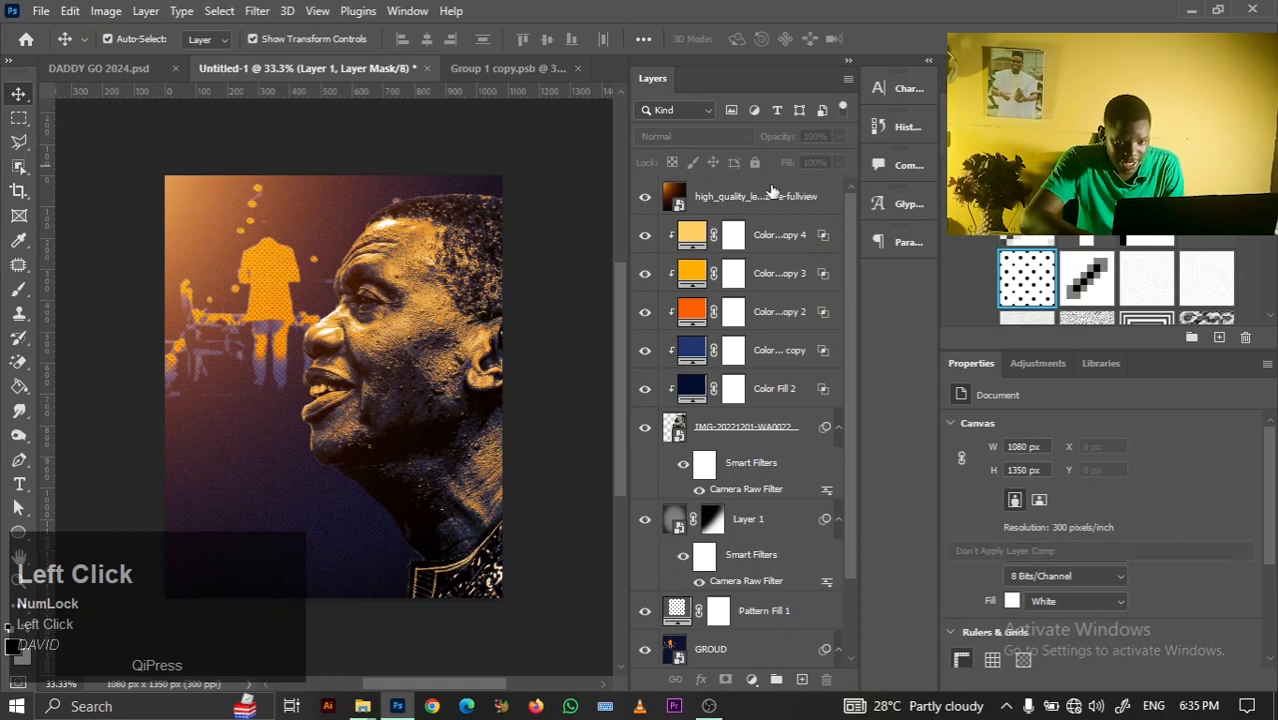
pyautogui.click(775, 198)
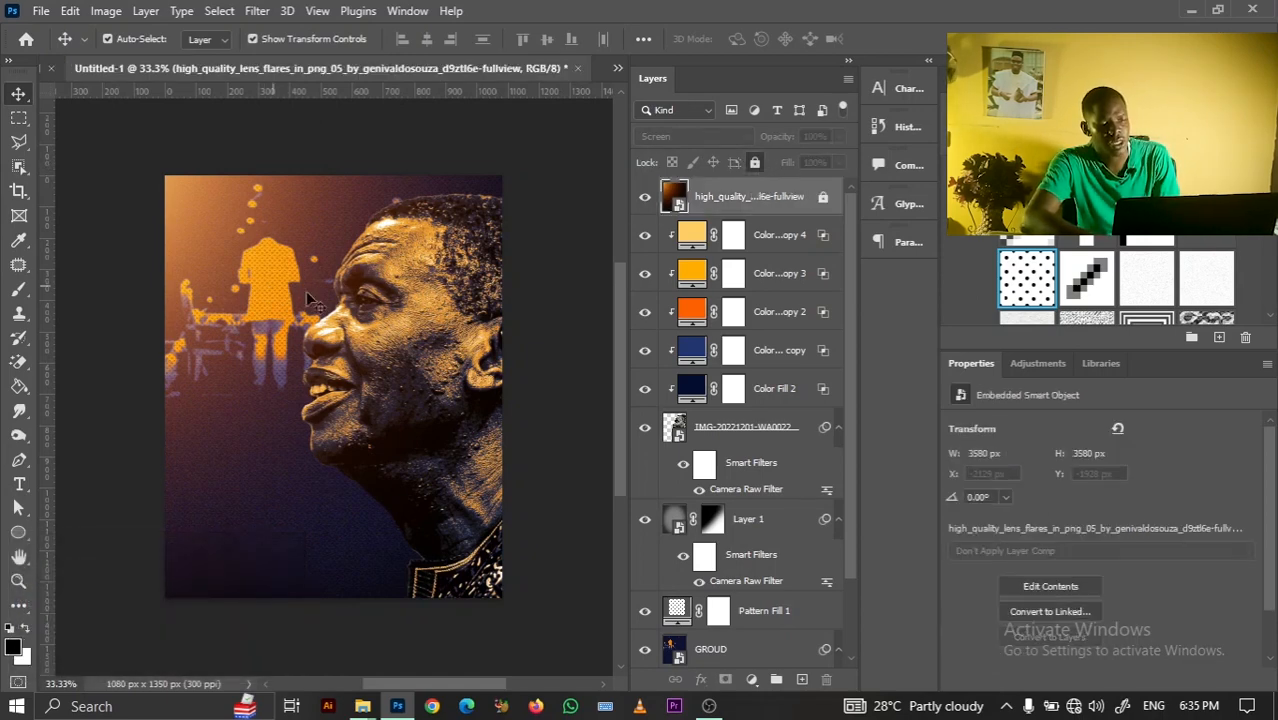
pyautogui.moveTo(858, 405); pyautogui.dragTo(816, 583)
pyautogui.doubleClick(665, 557)
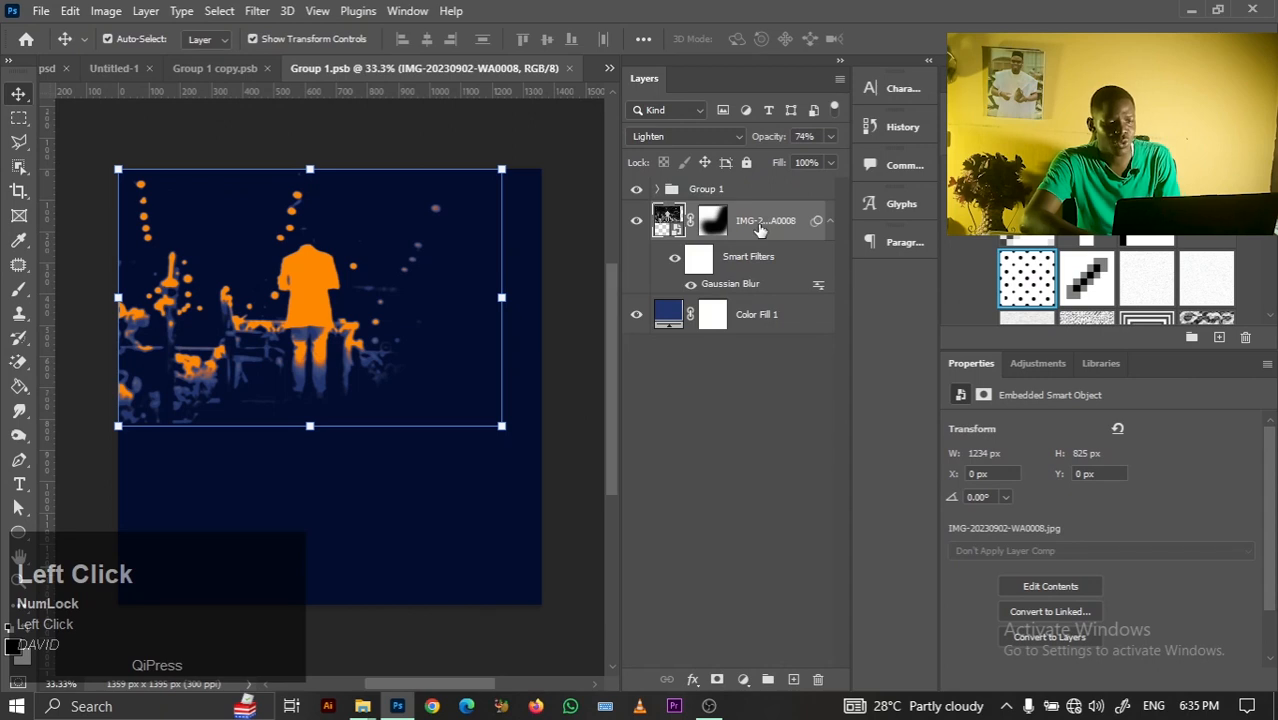
# Apply the Filter Gallery's Underpainting effect to the IMG-20230902-WA0008 background photo layer
pyautogui.click(259, 12)
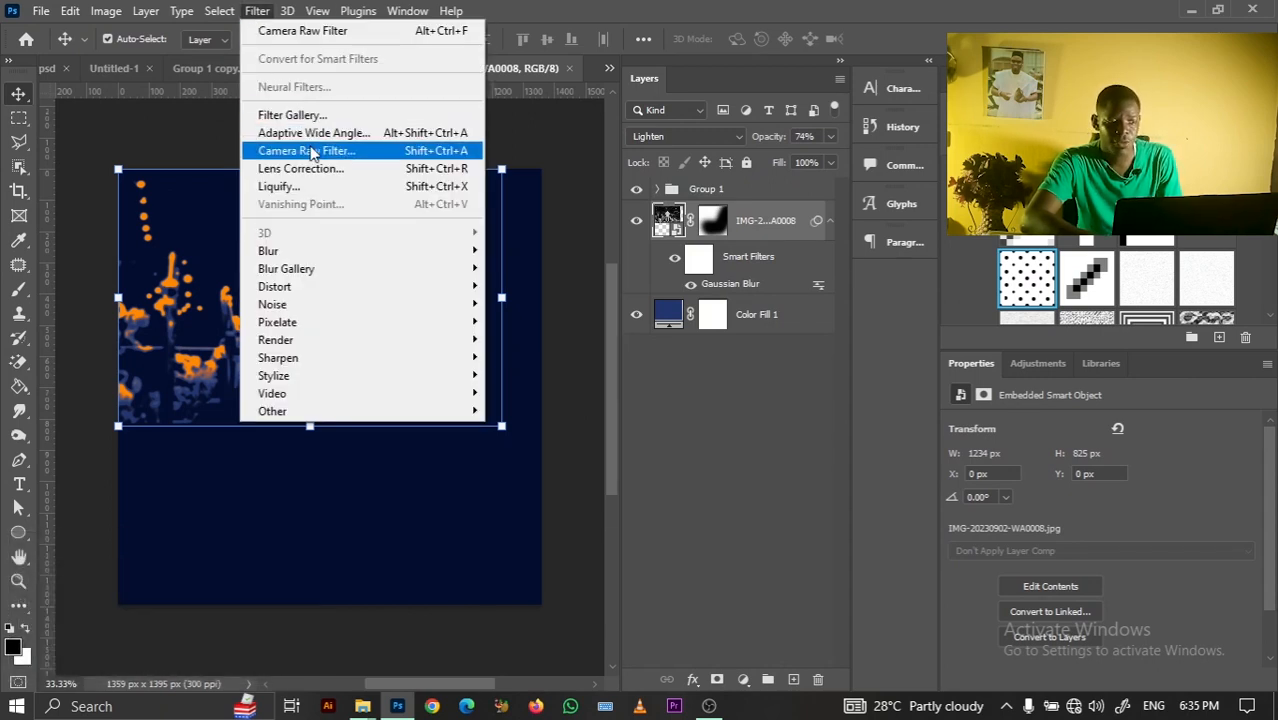
pyautogui.click(307, 117)
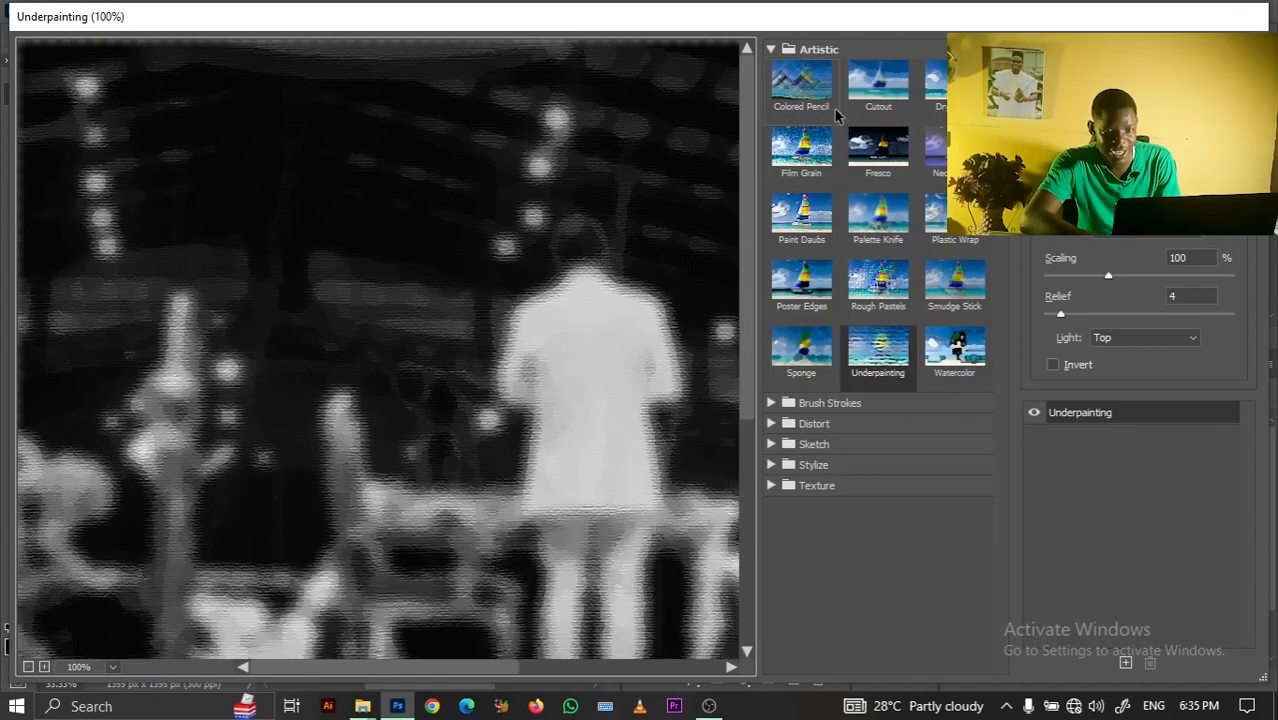
pyautogui.click(1190, 54)
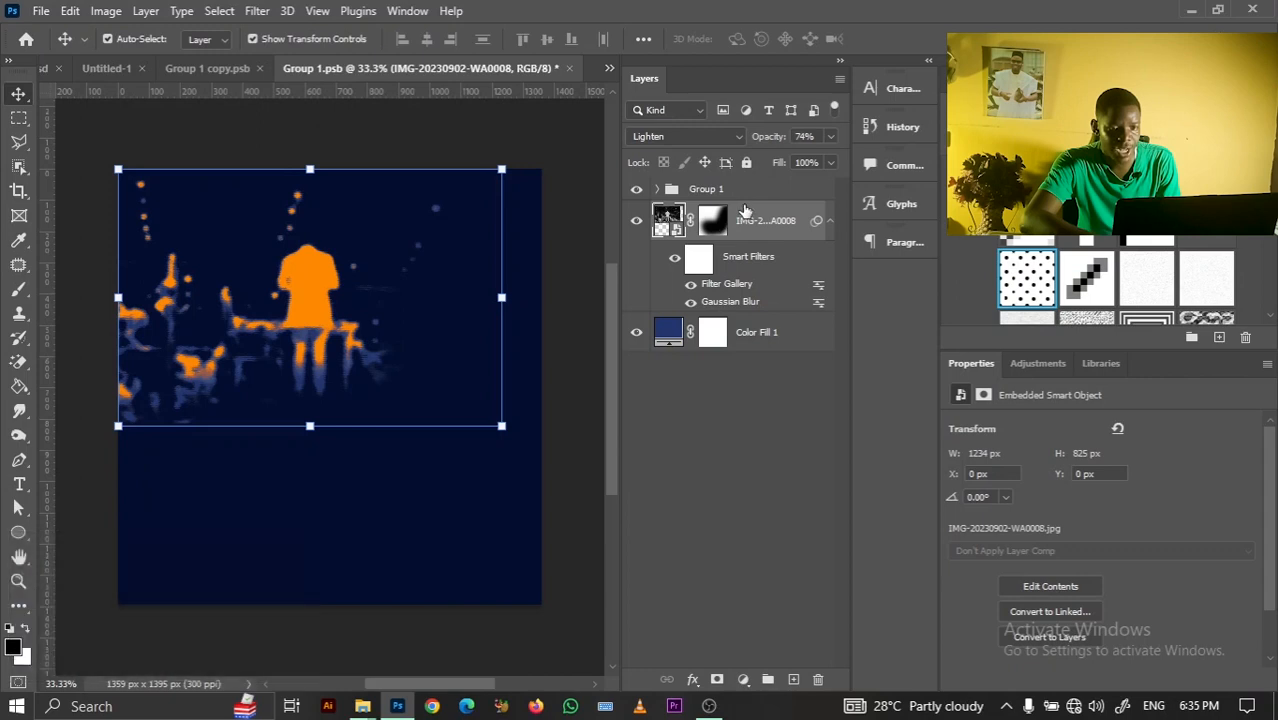
# Apply Hue/Saturation with Saturation -100 to the background photo layer and disable its Gaussian Blur smart filter
pyautogui.click(668, 190)
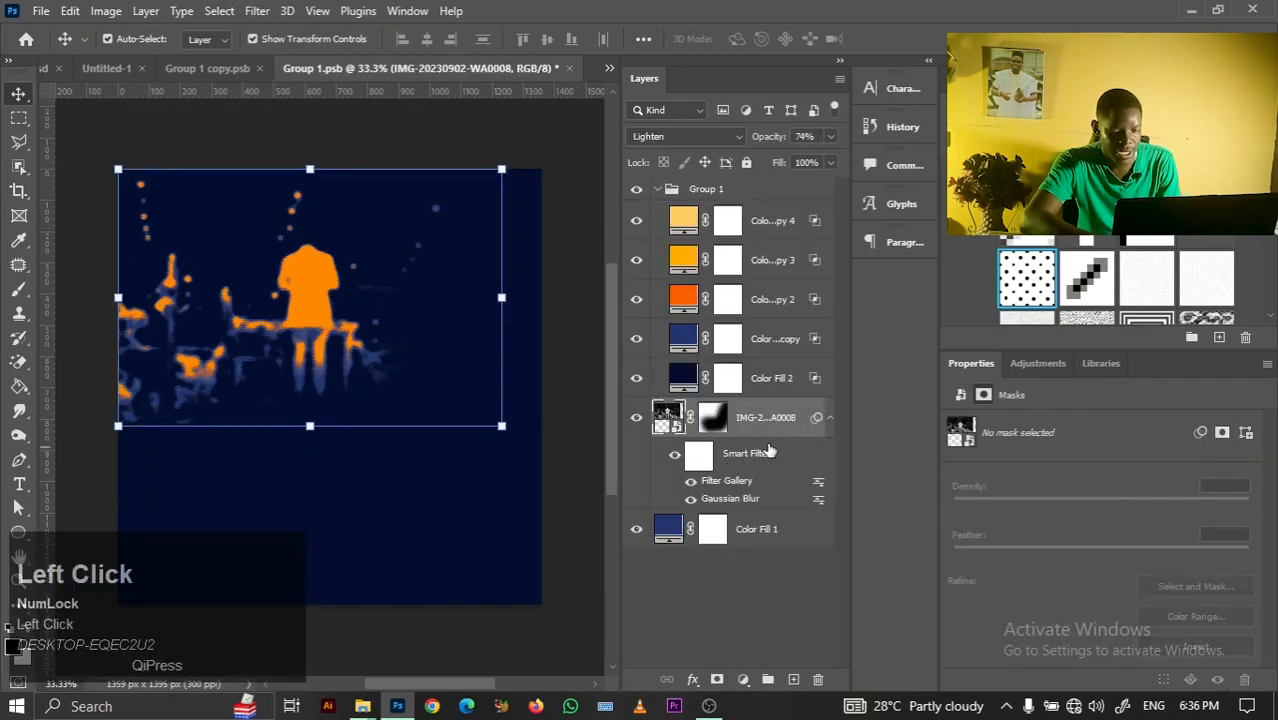
pyautogui.click(1040, 374)
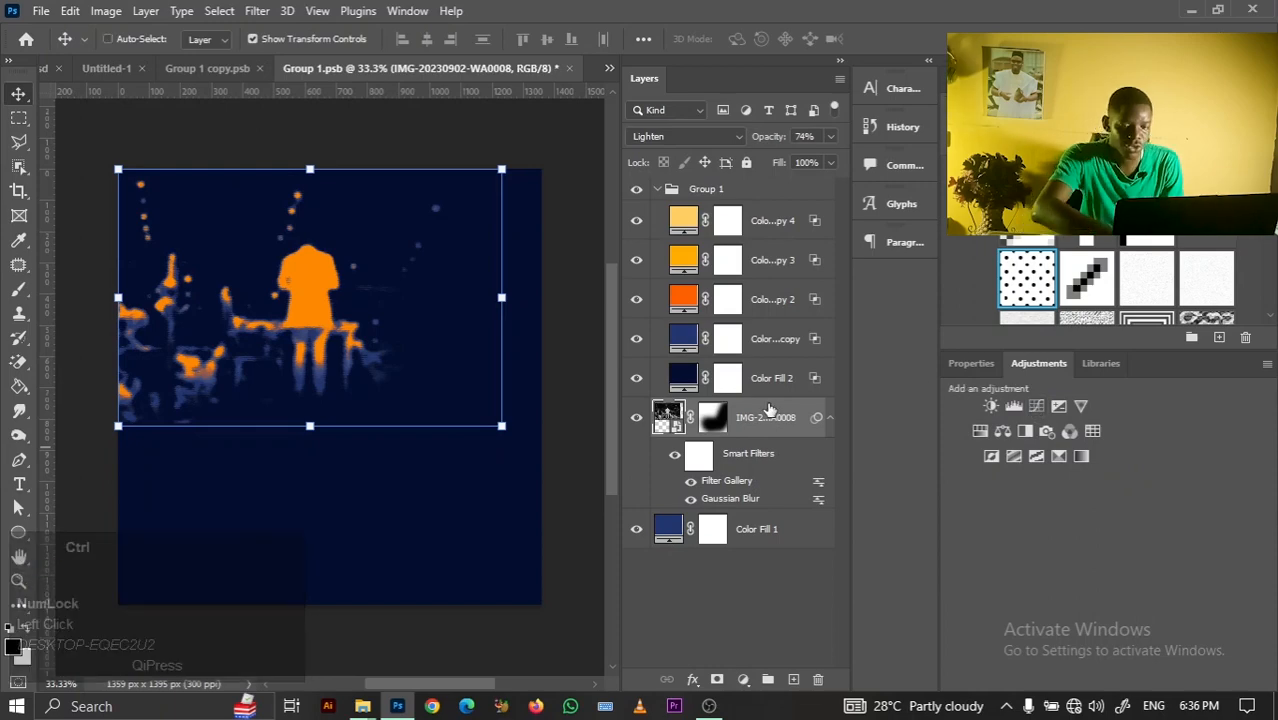
pyautogui.hotkey('ctrl', 'u')
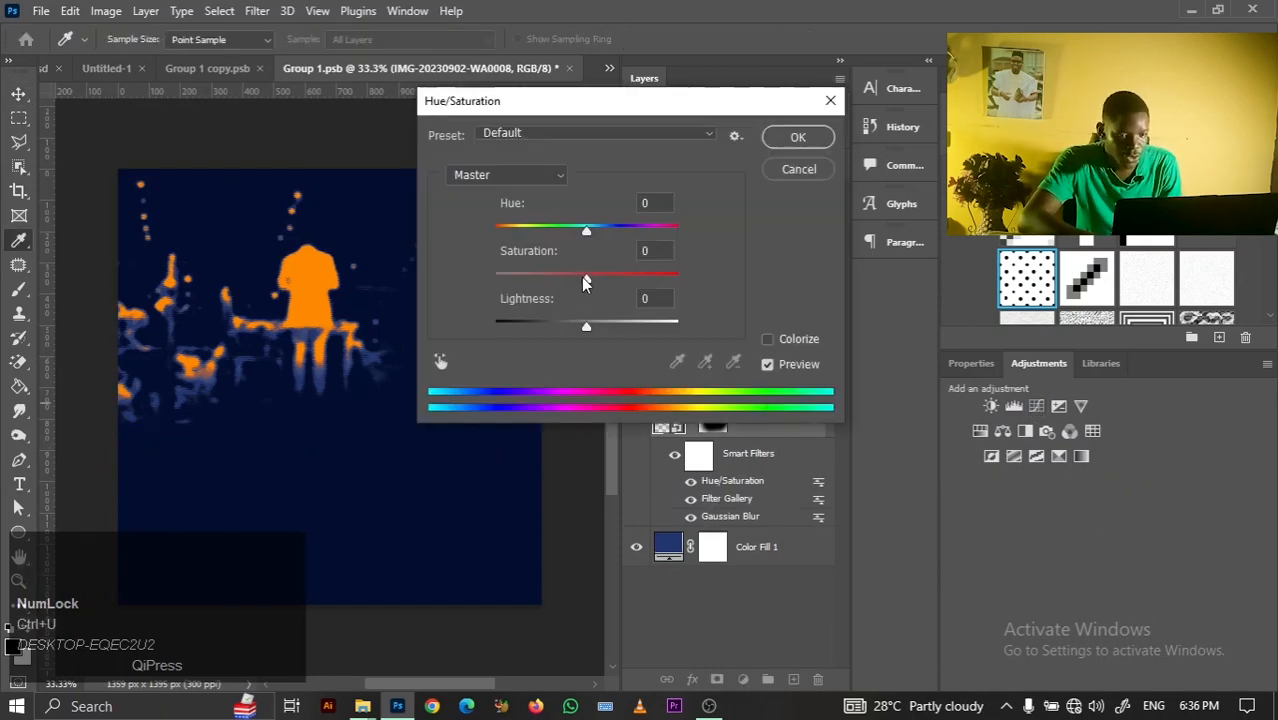
pyautogui.moveTo(585, 283); pyautogui.dragTo(418, 281)
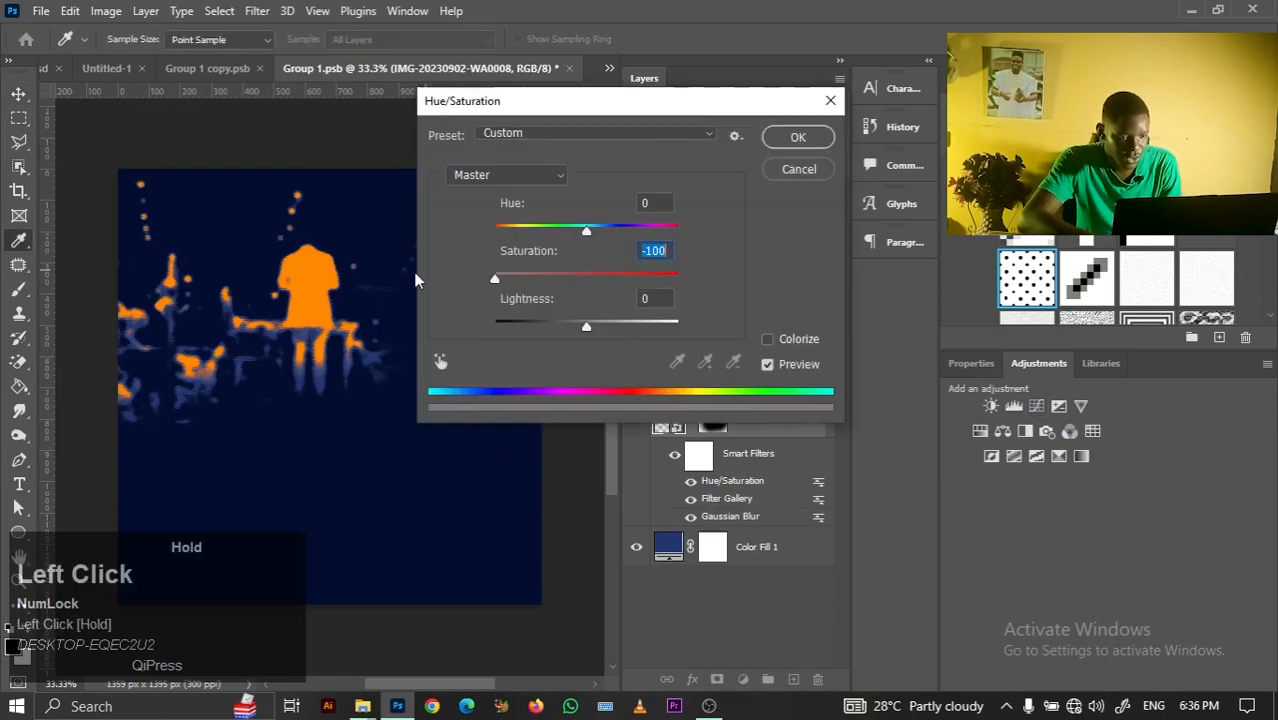
pyautogui.click(778, 136)
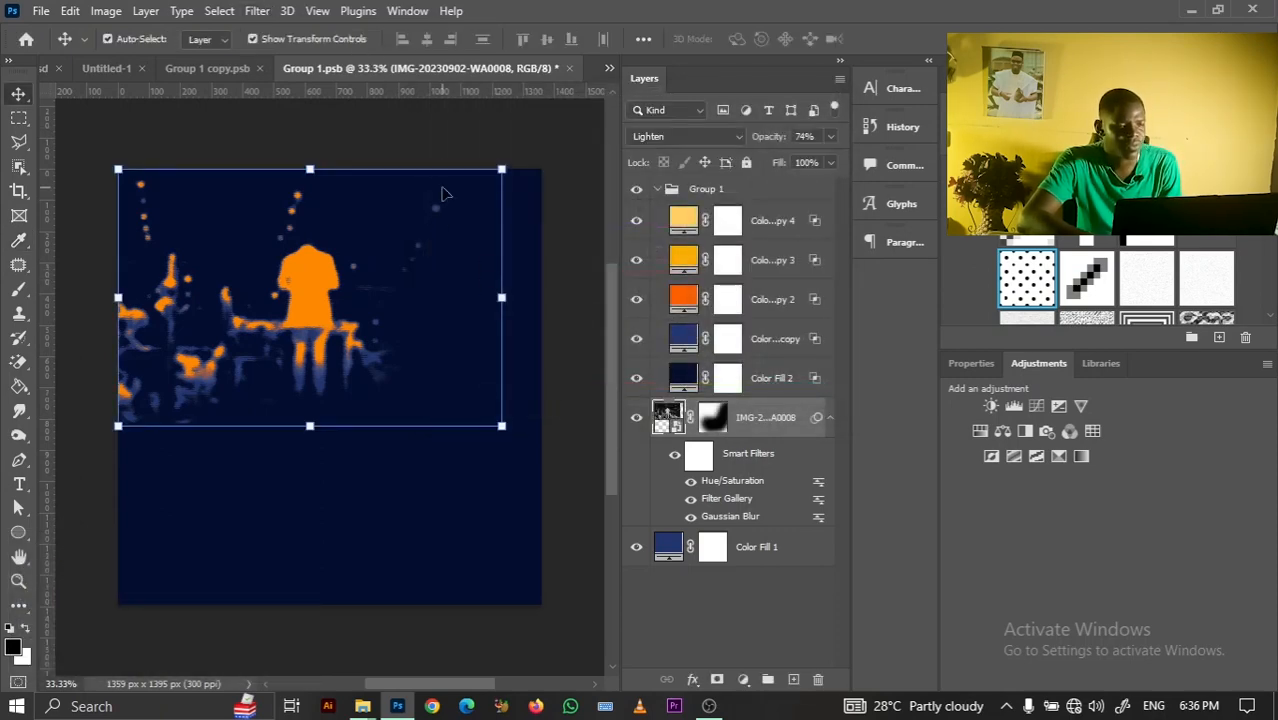
pyautogui.rightClick(745, 514)
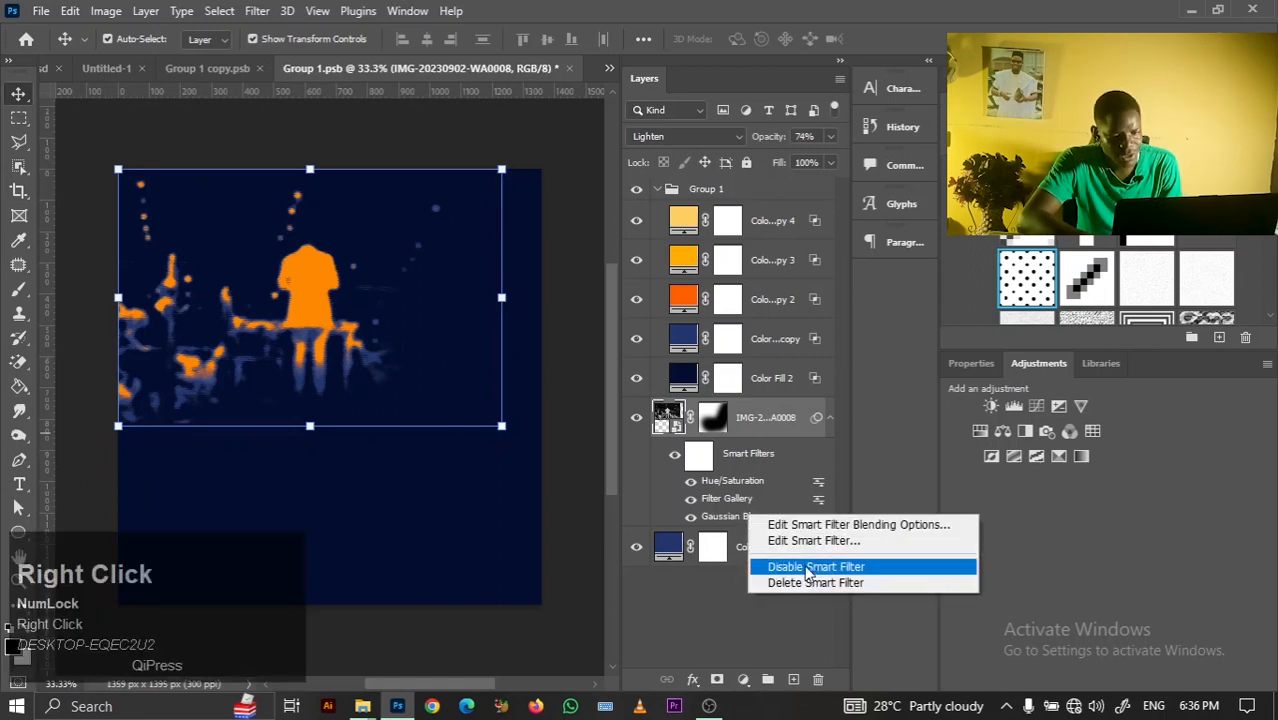
pyautogui.click(810, 567)
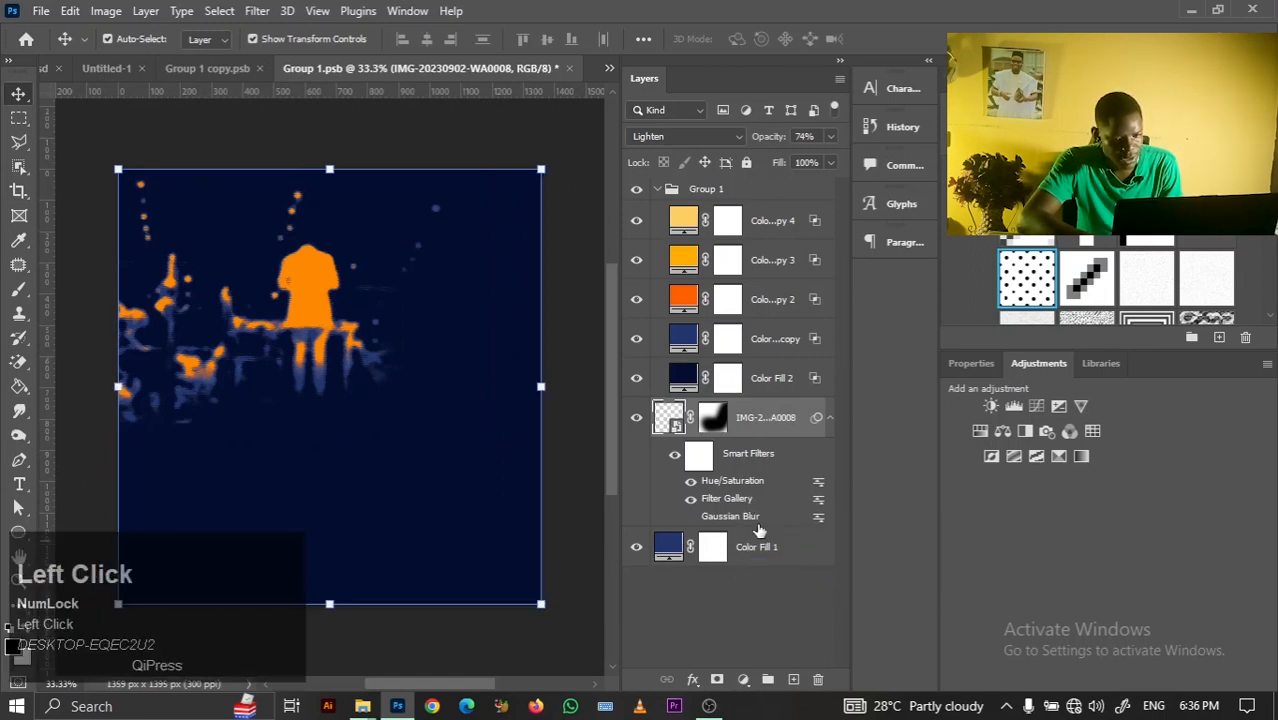
# Apply a Camera Raw Filter to the background photo with Contrast +42, Highlights +69, Texture +82 and Clarity +66
pyautogui.click(257, 10)
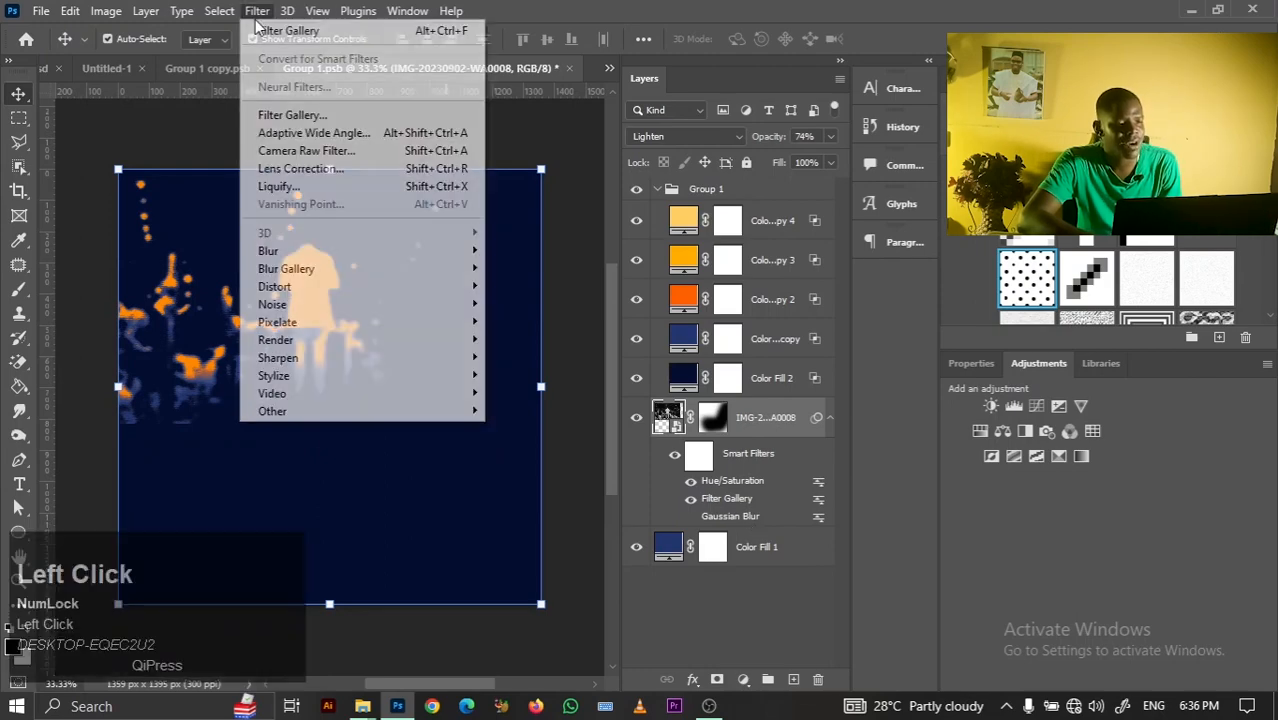
pyautogui.click(310, 152)
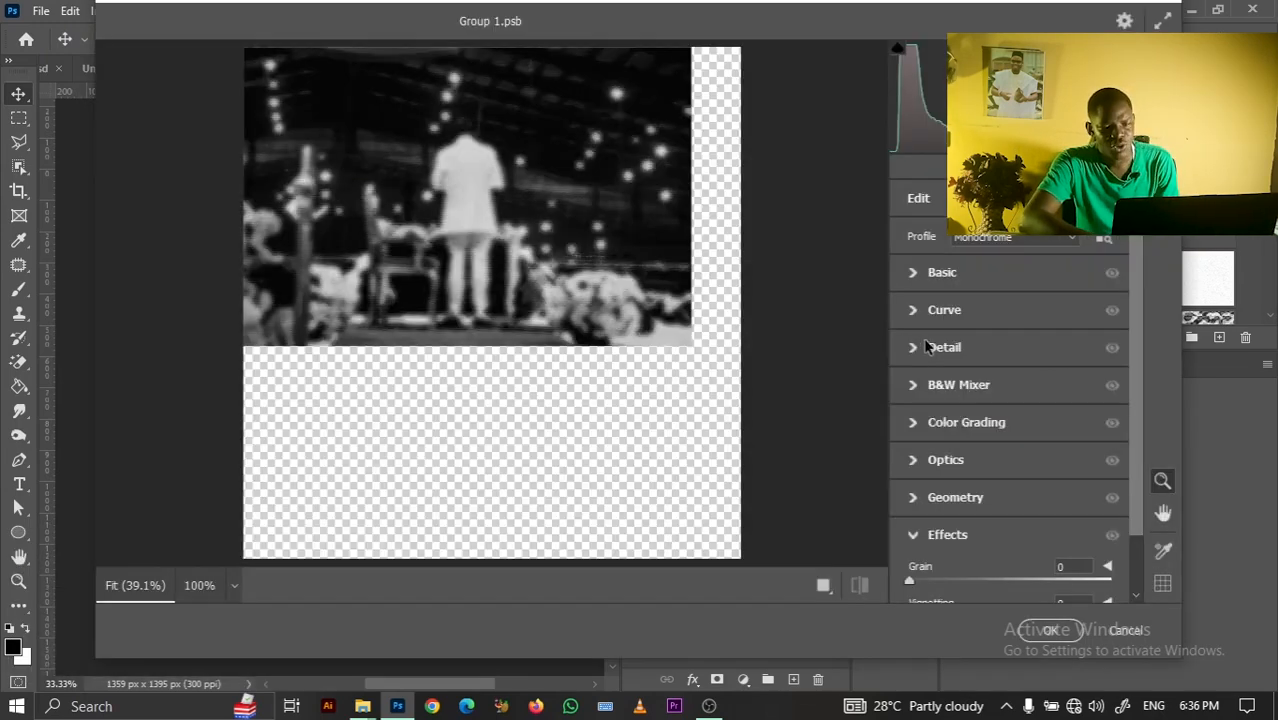
pyautogui.click(915, 347)
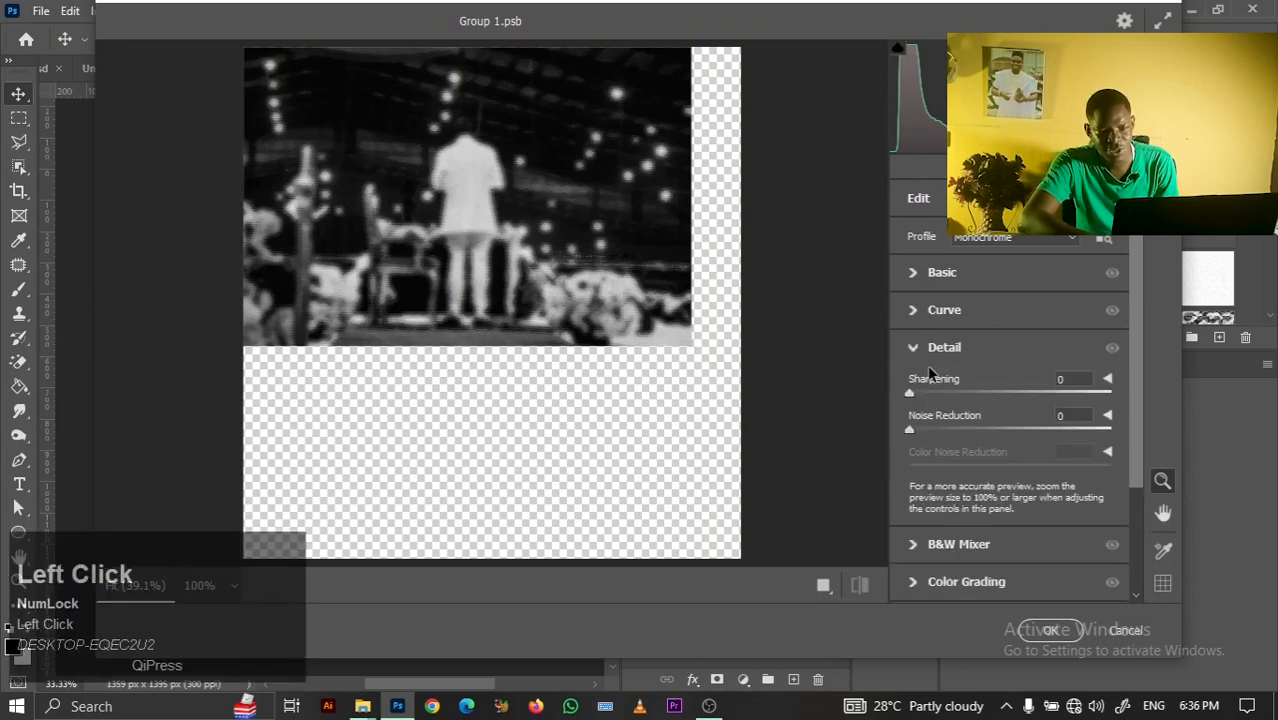
pyautogui.click(915, 347)
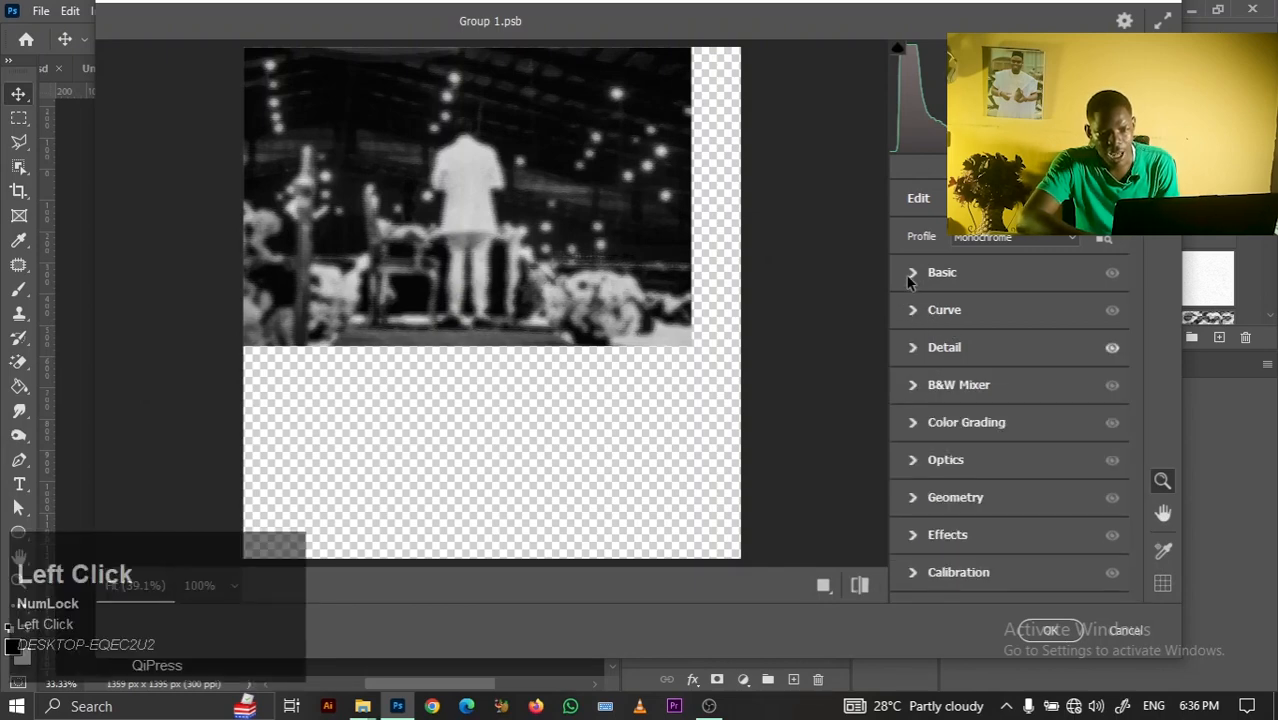
pyautogui.click(910, 276)
pyautogui.click(1051, 374)
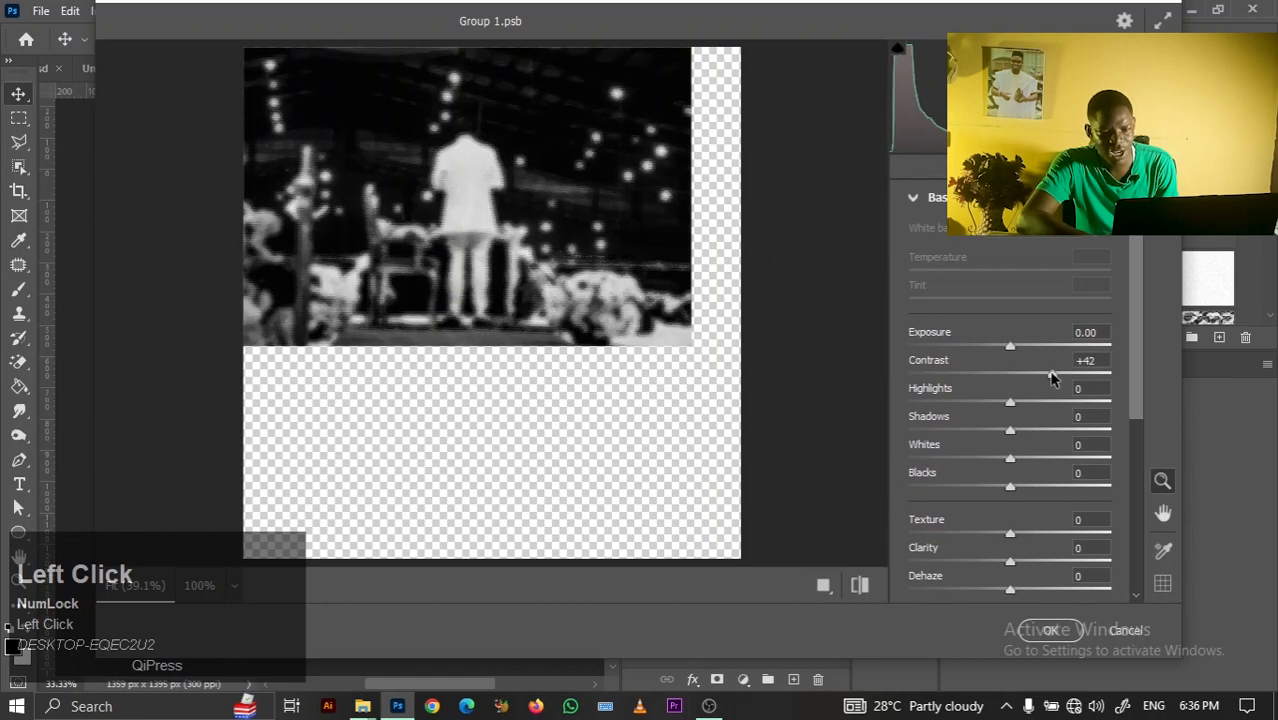
pyautogui.moveTo(1043, 402); pyautogui.dragTo(1079, 404)
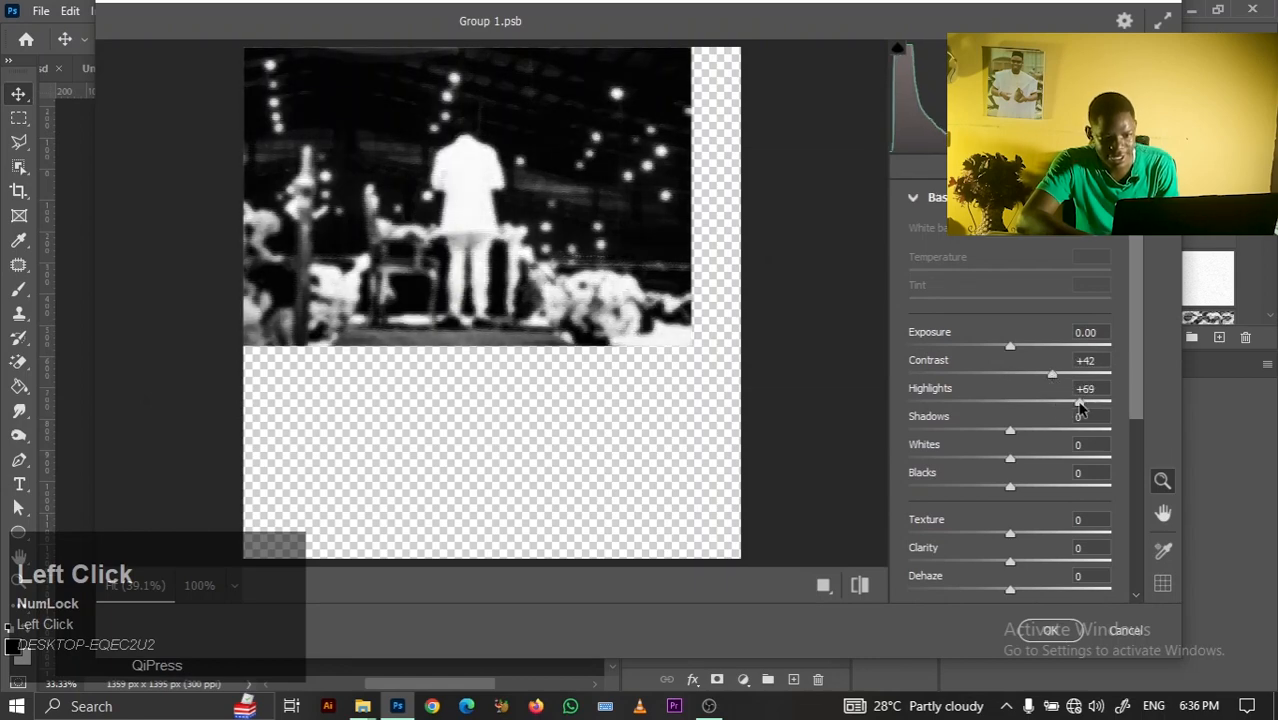
pyautogui.click(1092, 534)
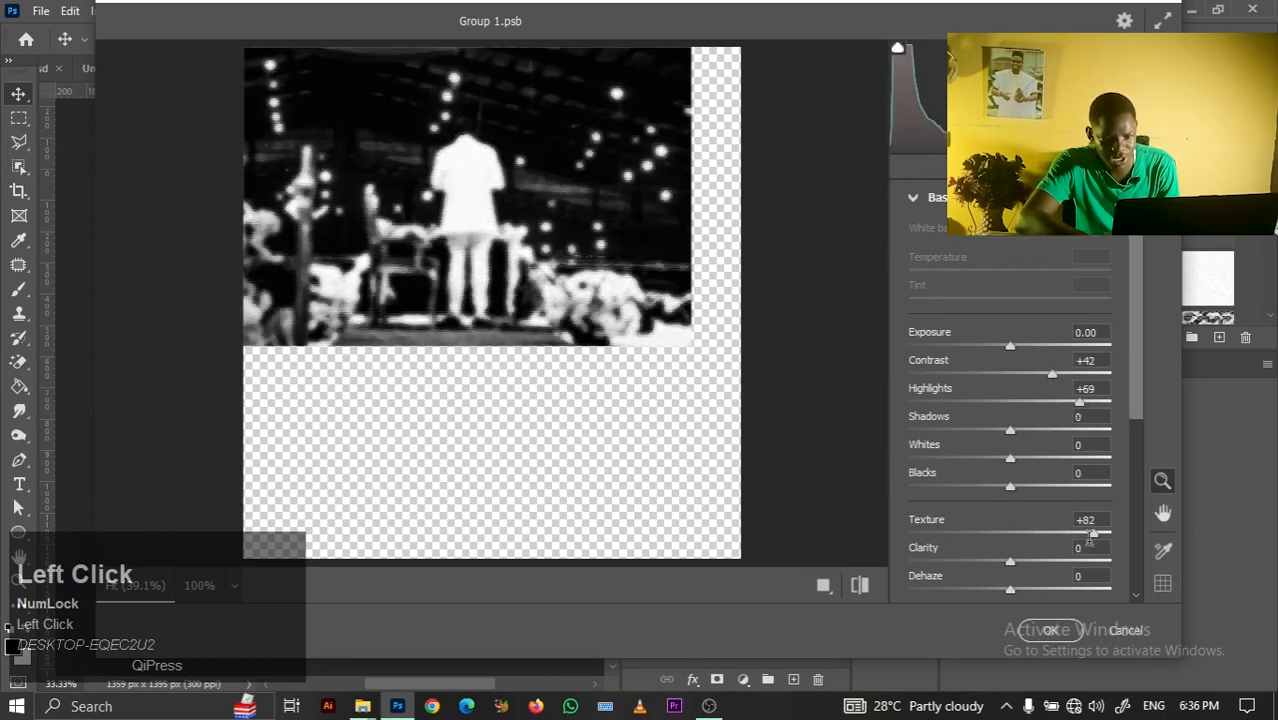
pyautogui.click(1077, 563)
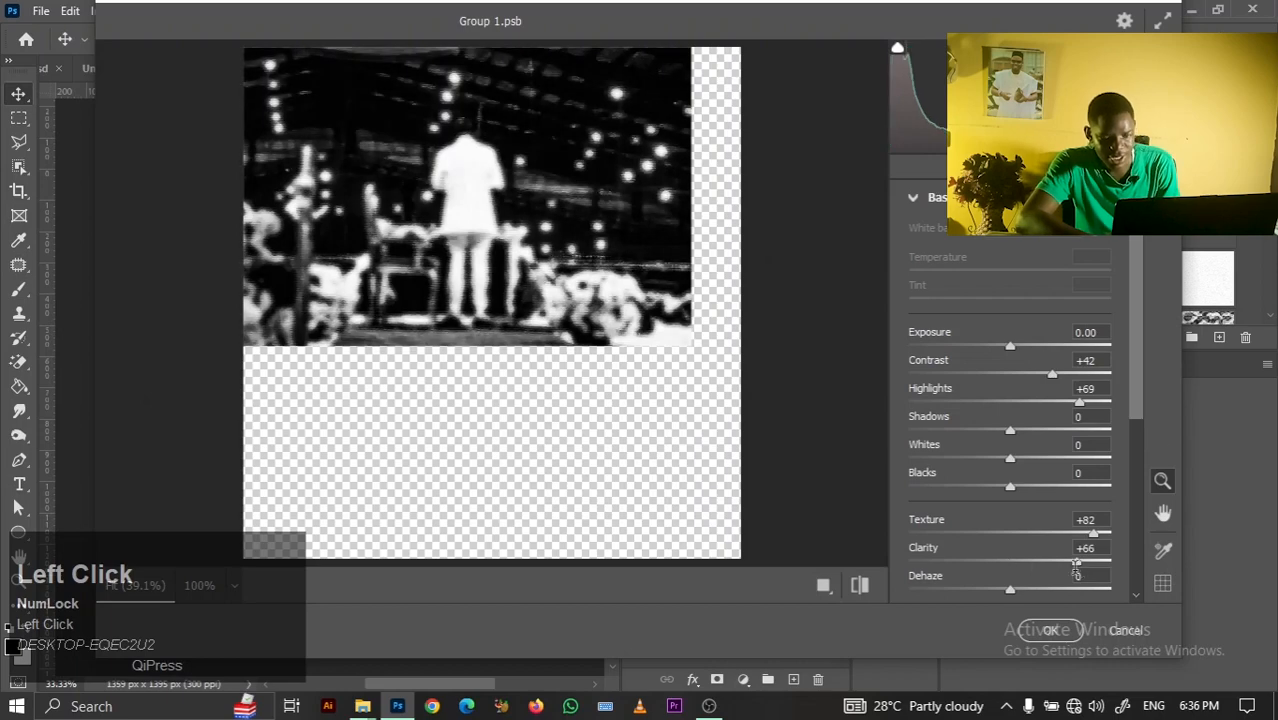
pyautogui.click(1050, 630)
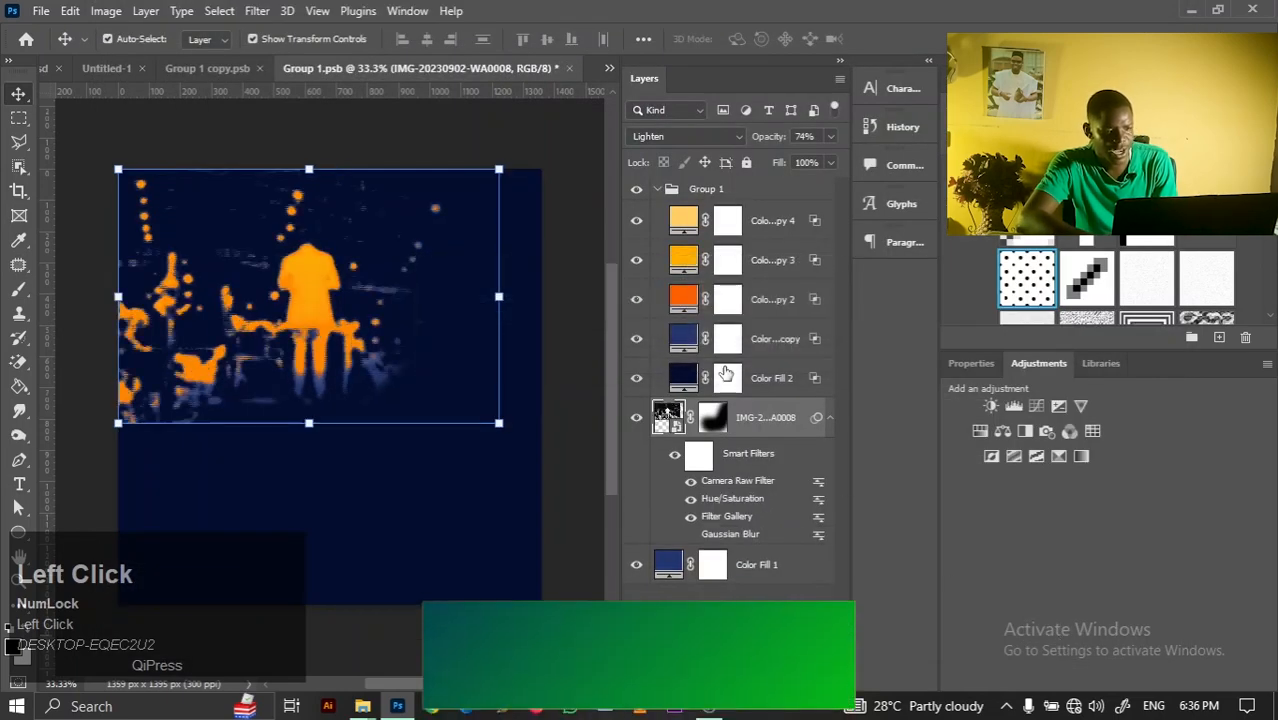
pyautogui.click(375, 252)
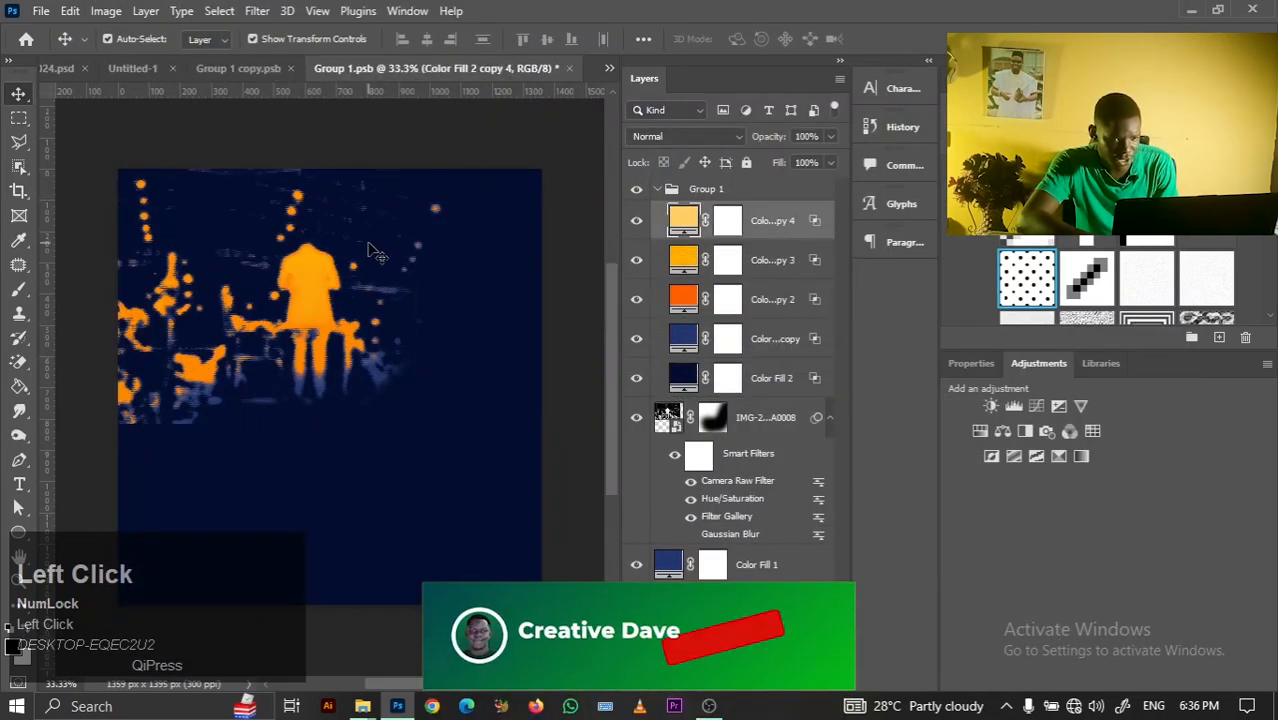
# Save and close the Group 1.psb smart object contents and return to the Untitled-1 poster
pyautogui.click(569, 69)
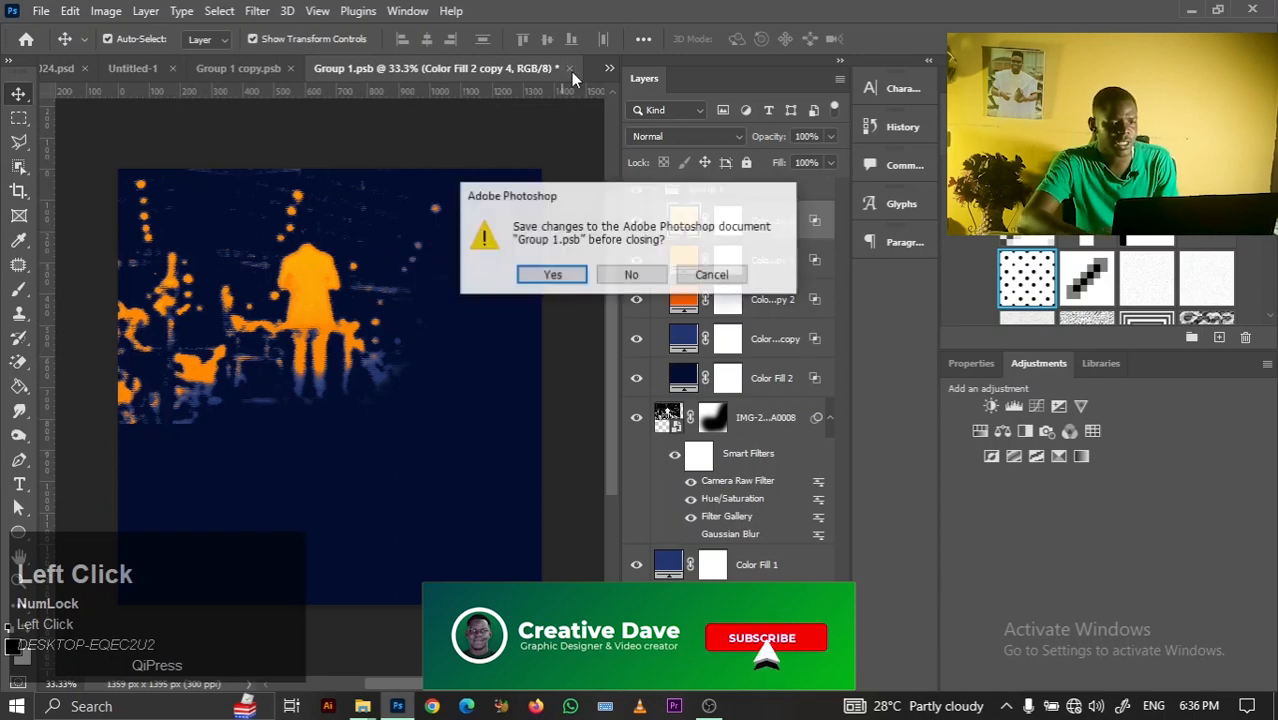
pyautogui.press('Return')
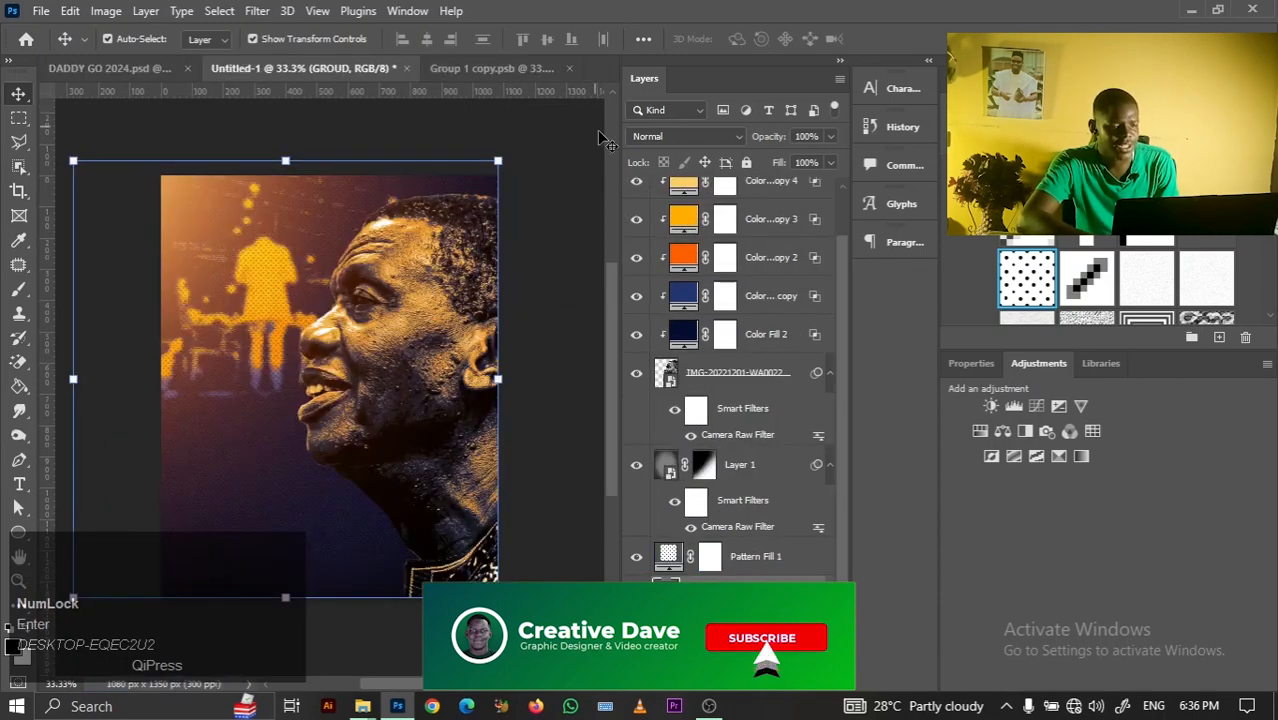
pyautogui.click(590, 178)
pyautogui.click(440, 358)
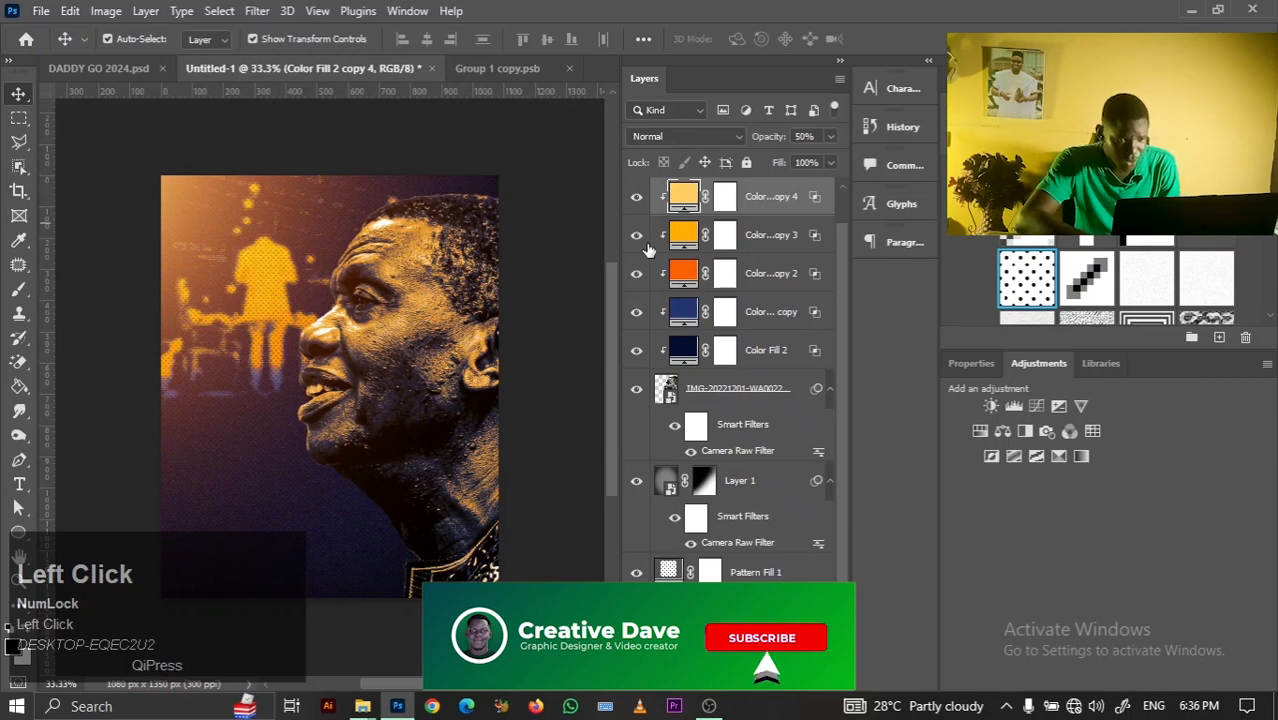
# Duplicate the masked Overlay vignette layer, Layer 1, beneath the portrait
pyautogui.moveTo(840, 356); pyautogui.dragTo(838, 247)
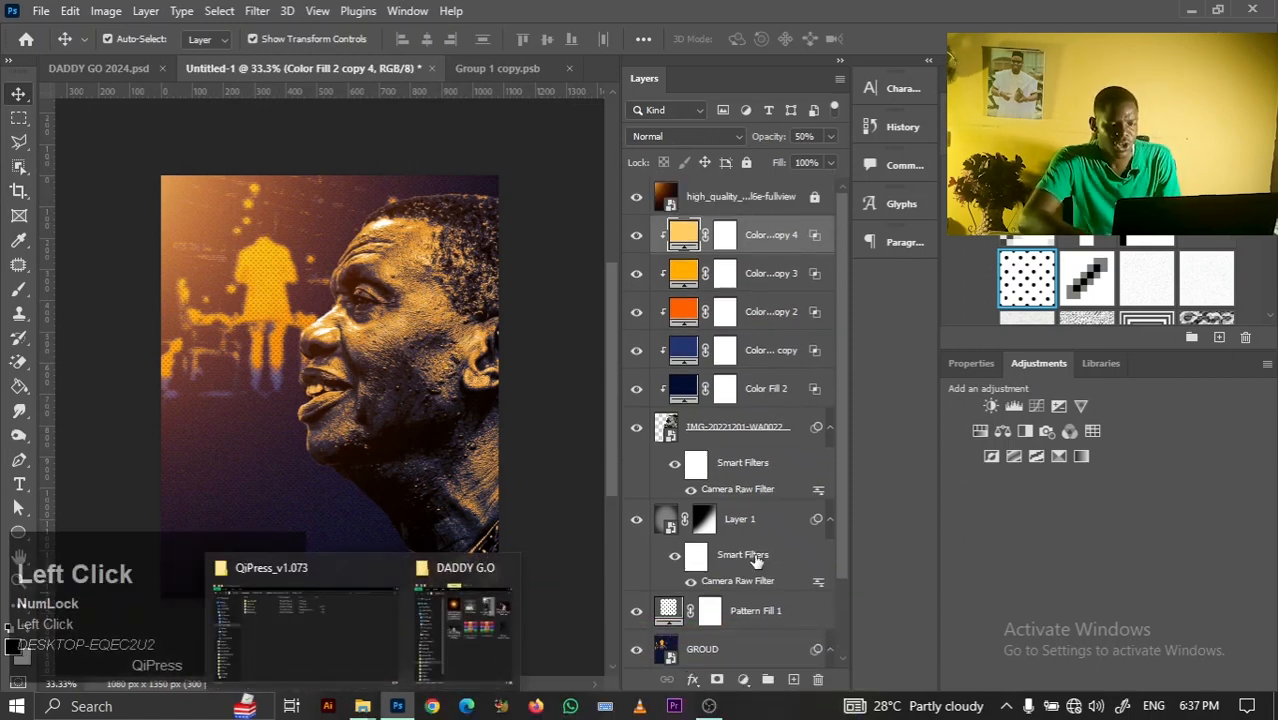
pyautogui.moveTo(837, 446)
pyautogui.mouseDown()
pyautogui.moveTo(840, 518)
pyautogui.moveTo(848, 445)
pyautogui.mouseUp()
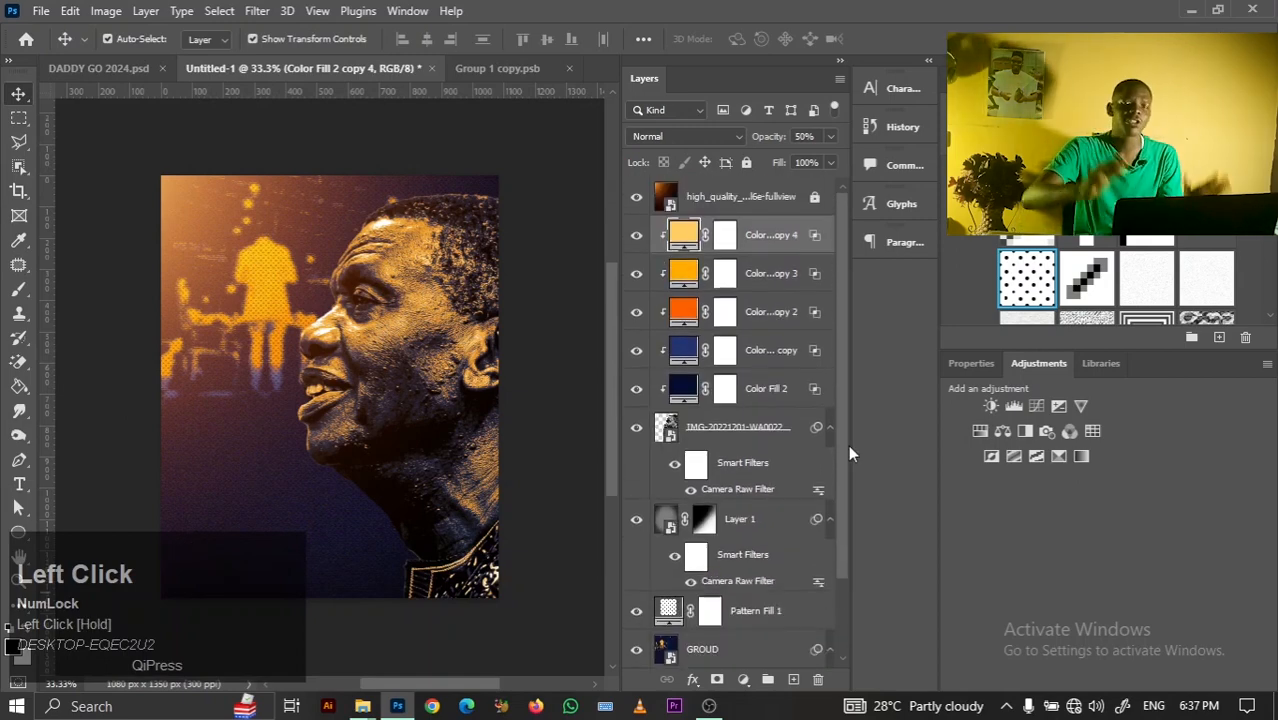
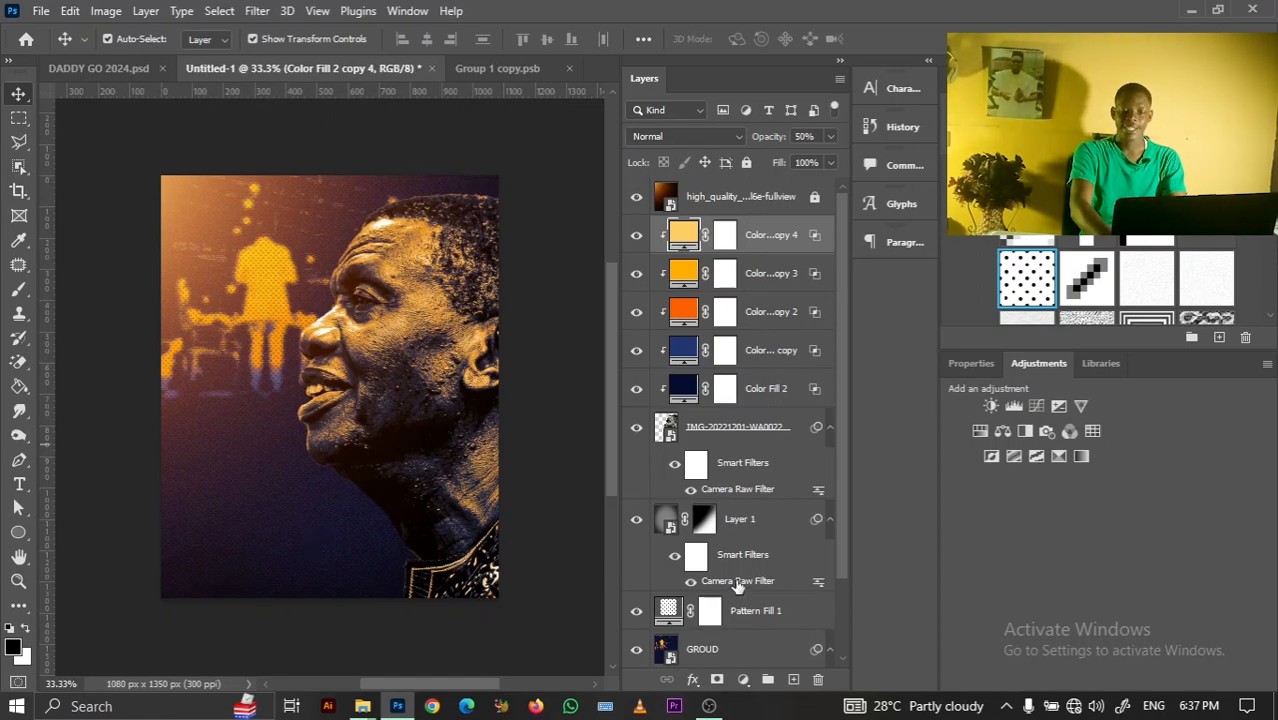
pyautogui.click(784, 524)
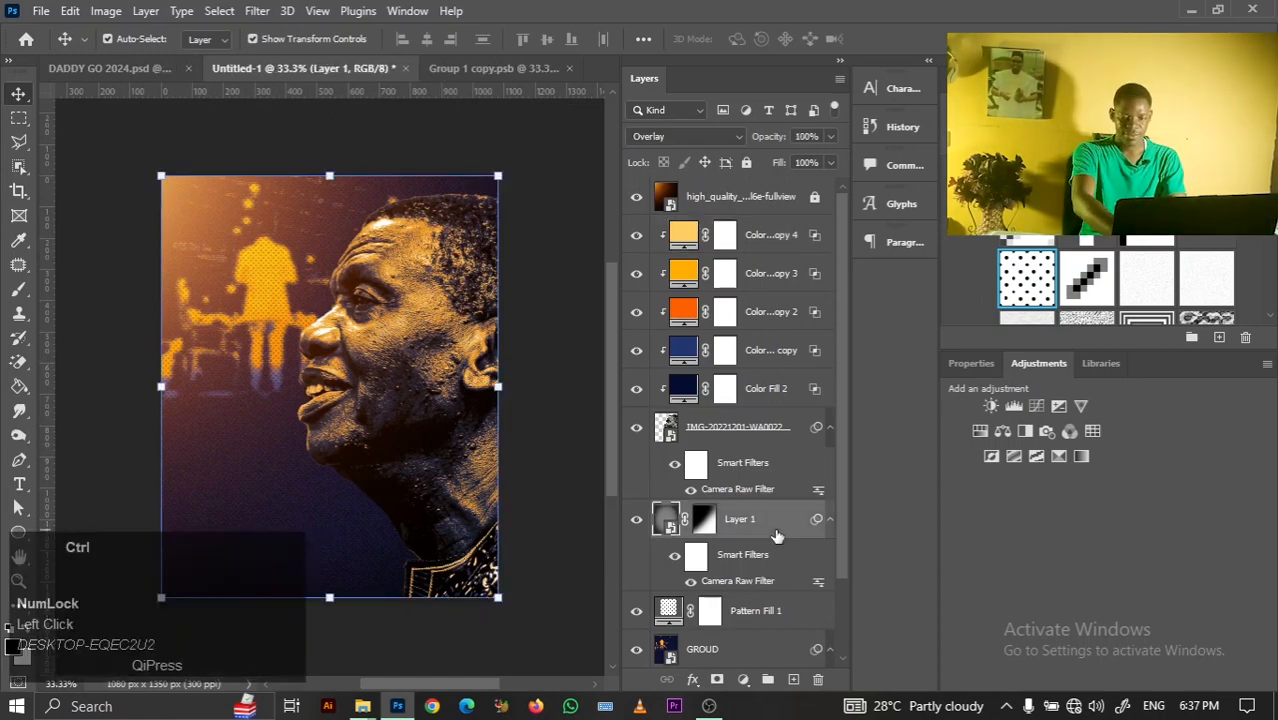
pyautogui.hotkey('ctrl', 'j')
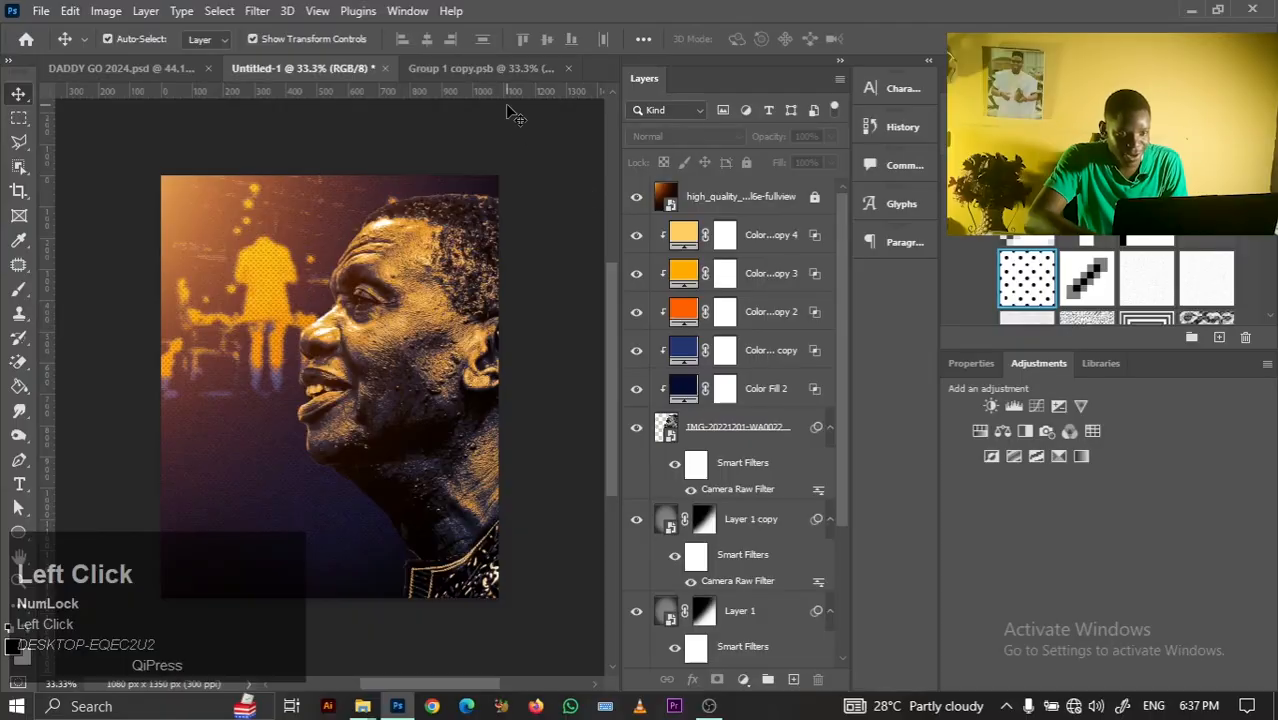
# View the Group 1 copy.psb document and close it, saving its changes
pyautogui.click(497, 78)
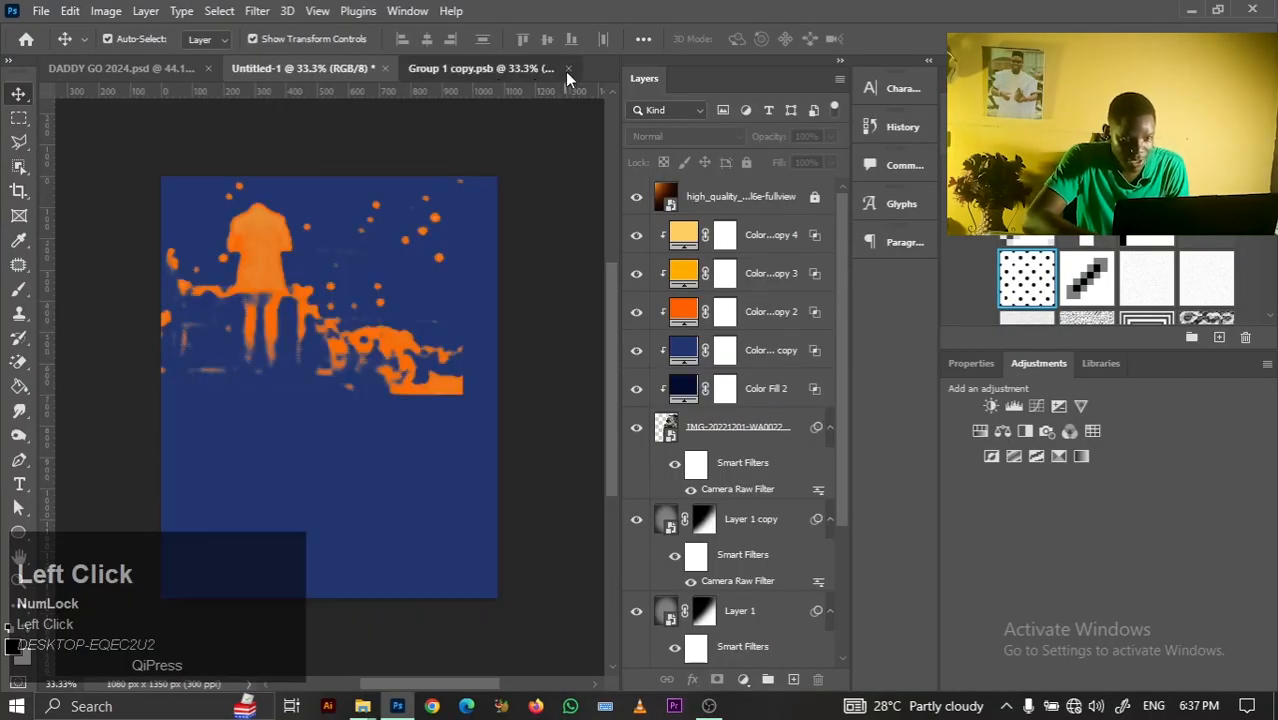
pyautogui.click(567, 69)
pyautogui.click(568, 275)
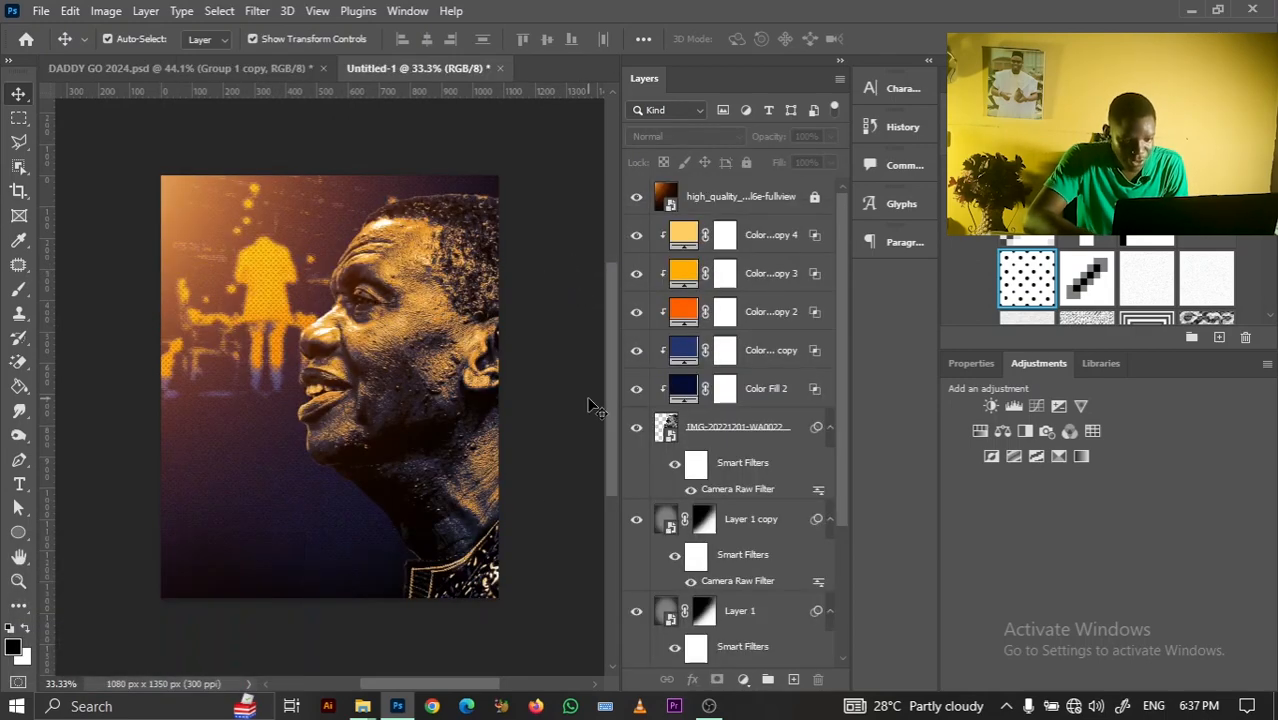
# Place the photo IMG-20230702-WA0091.jpg from the DADDY G.O folder into the poster above the lens flare
pyautogui.click(365, 706)
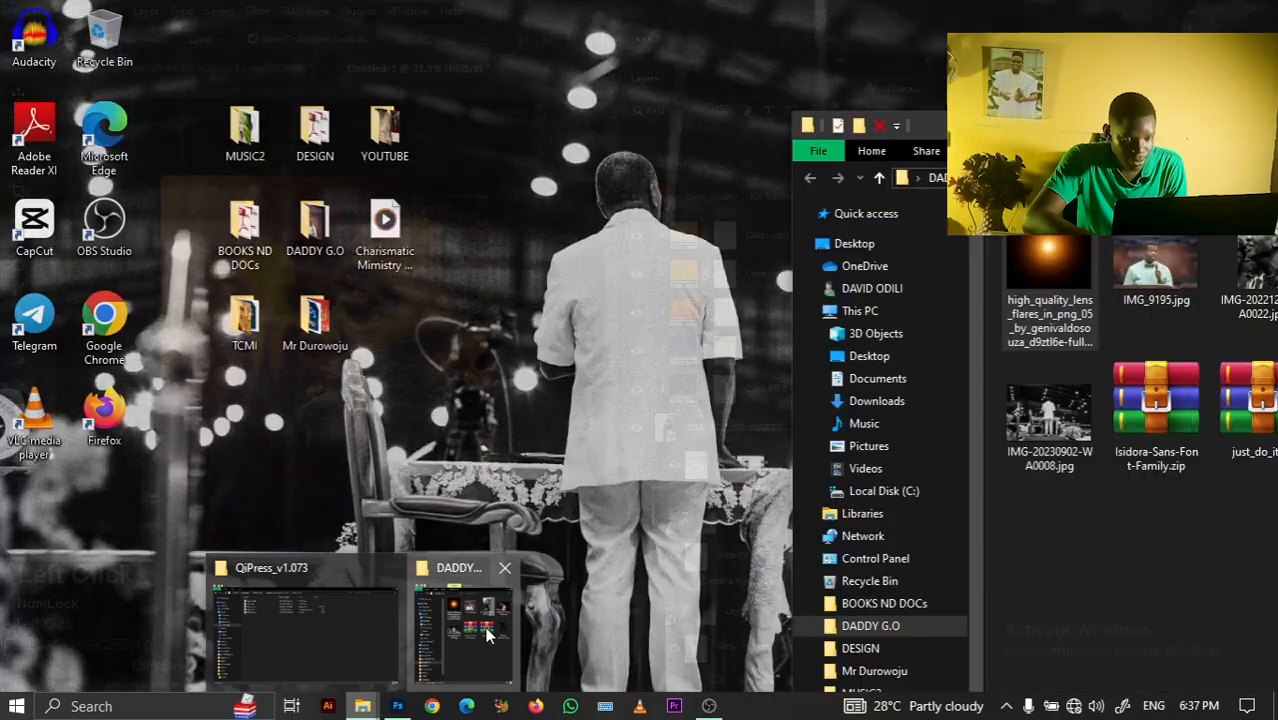
pyautogui.click(490, 634)
pyautogui.moveTo(1186, 128); pyautogui.dragTo(861, 117)
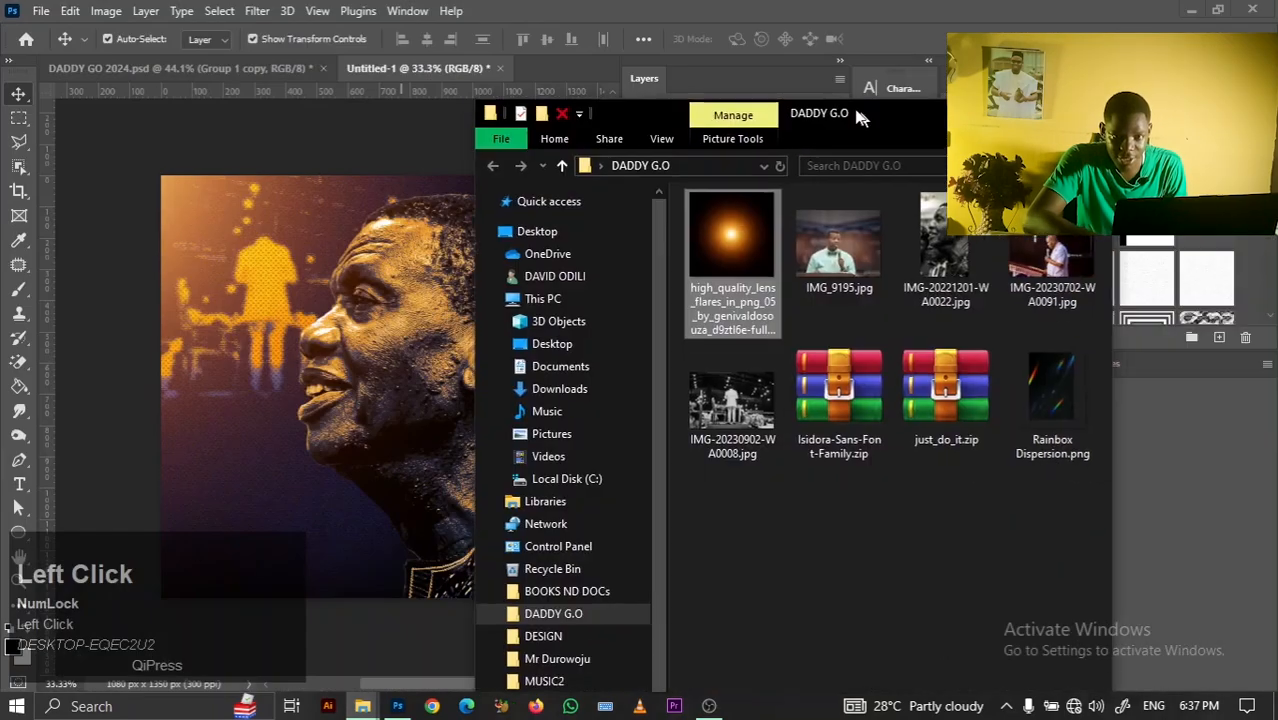
pyautogui.moveTo(1050, 250); pyautogui.dragTo(402, 411)
pyautogui.click(927, 39)
# Place the photo IMG_9195.jpg from the DADDY G.O folder into the poster as the topmost layer
pyautogui.click(363, 706)
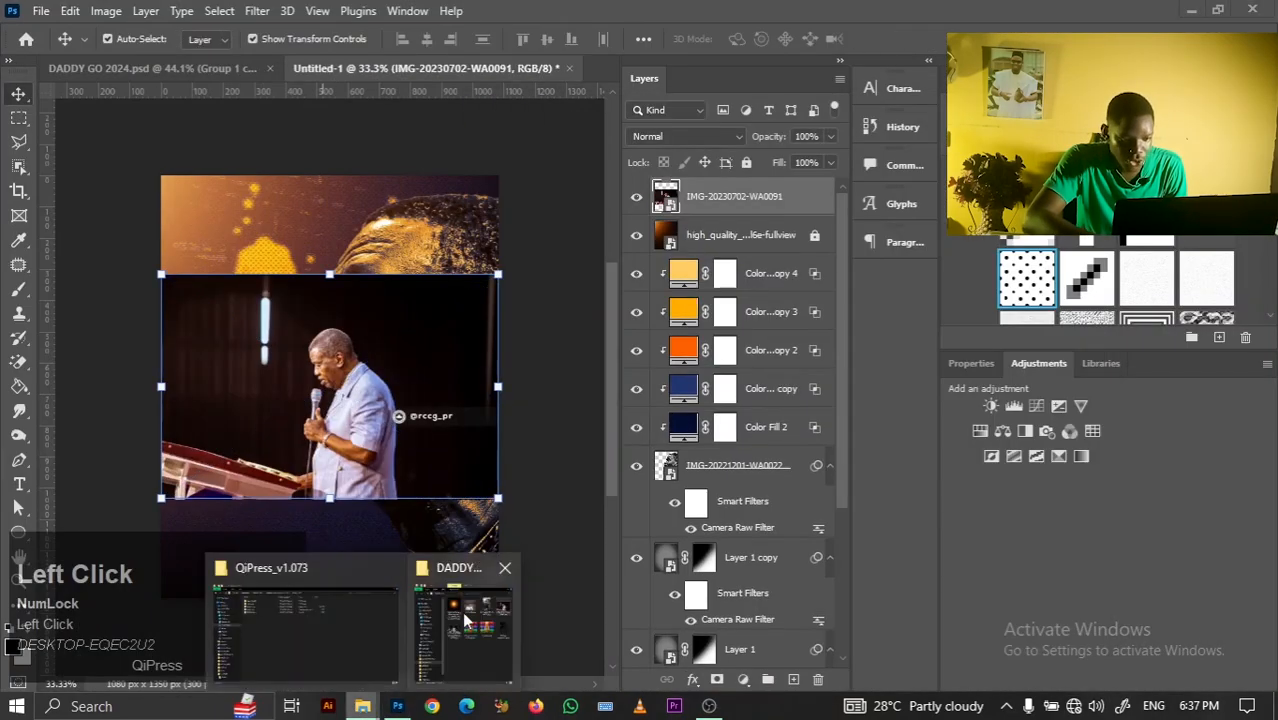
pyautogui.click(490, 634)
pyautogui.moveTo(832, 240); pyautogui.dragTo(324, 404)
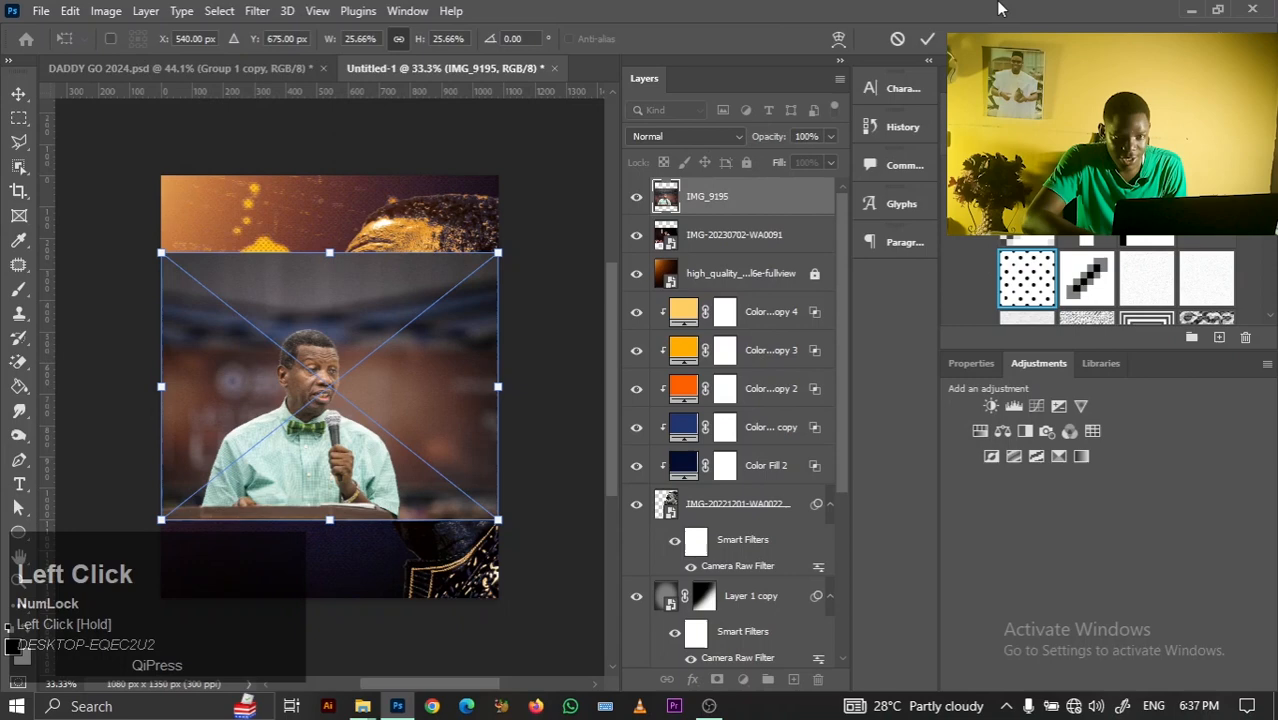
pyautogui.click(927, 39)
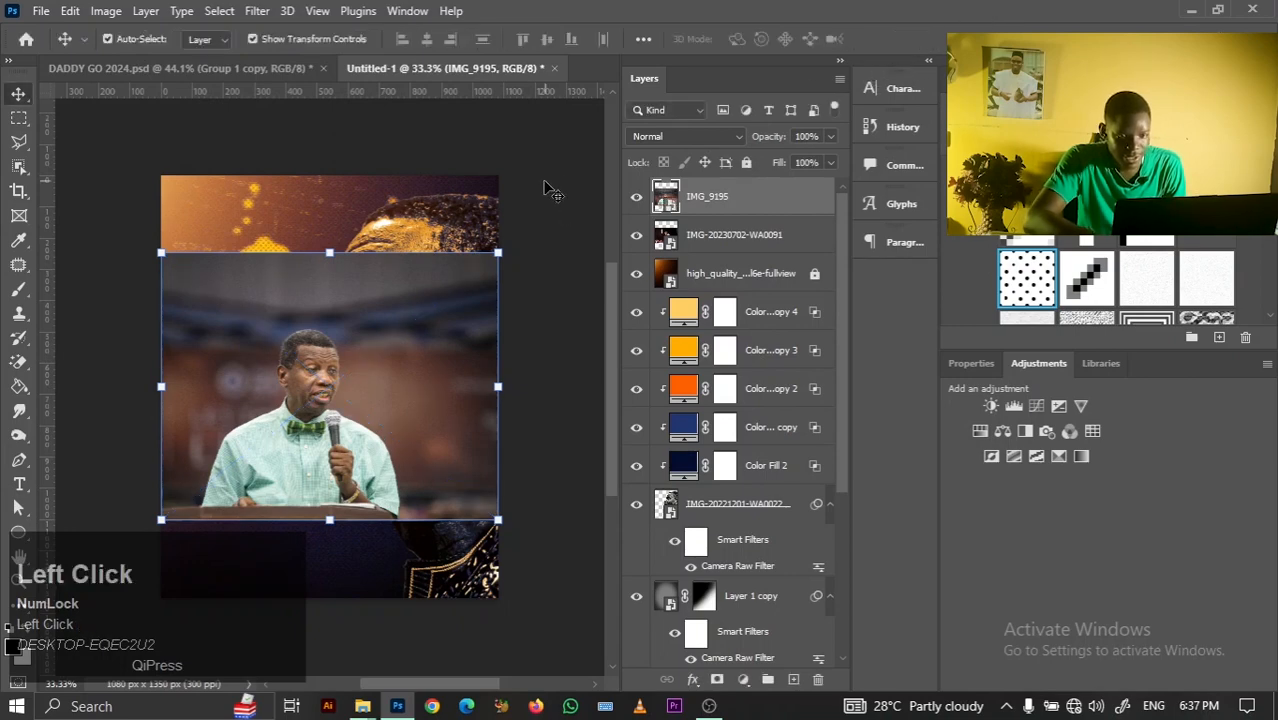
# Select the subject of the IMG_9195 photo and cut out its background with a layer mask
pyautogui.hotkey('ctrl', '0')
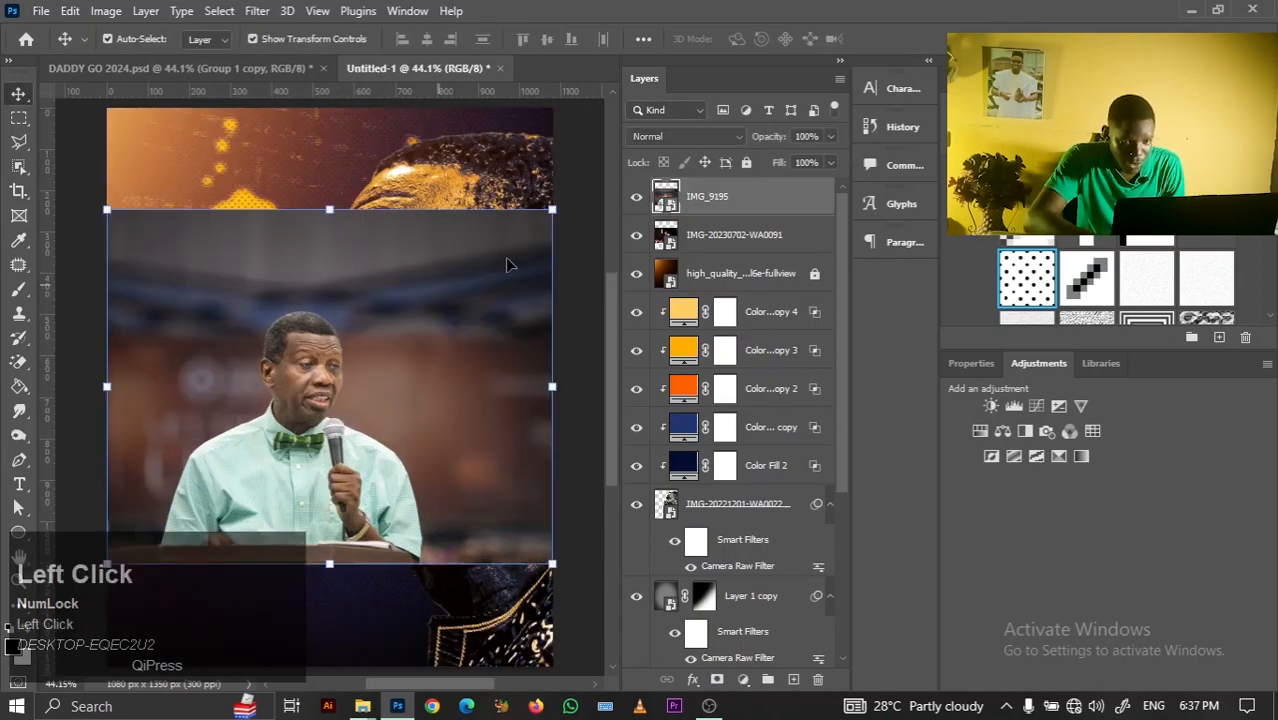
pyautogui.click(760, 196)
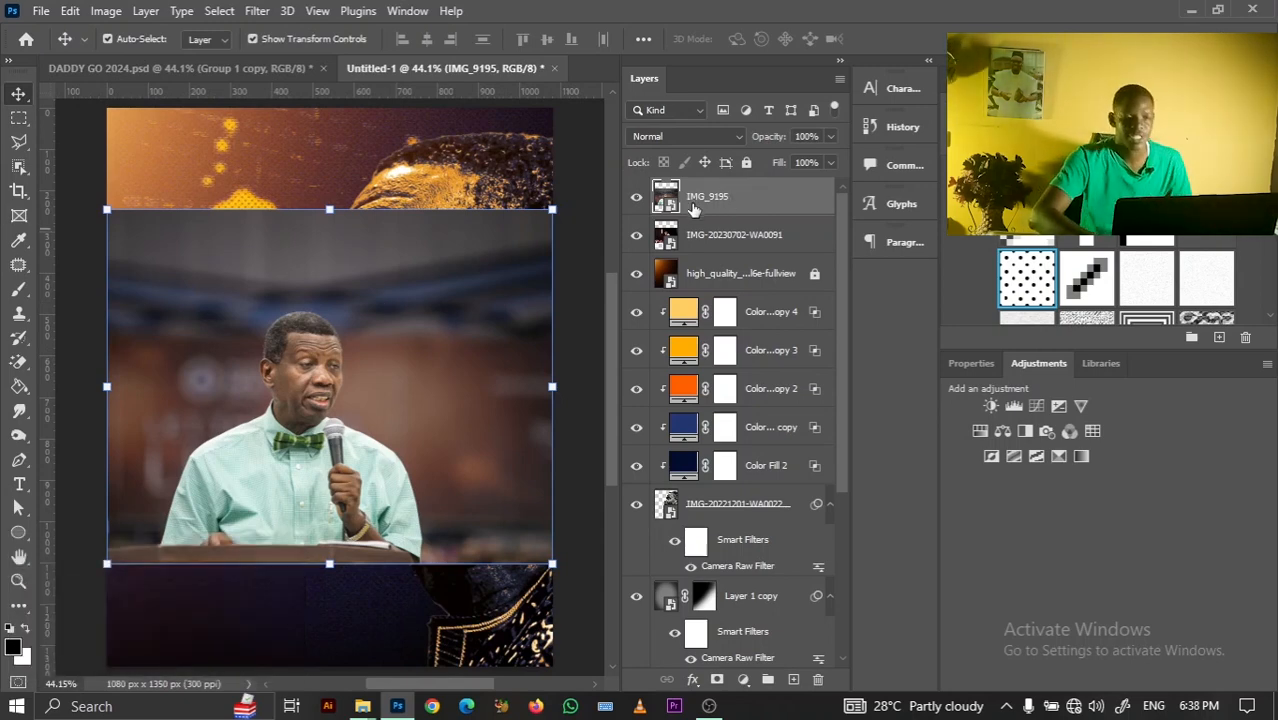
pyautogui.click(220, 11)
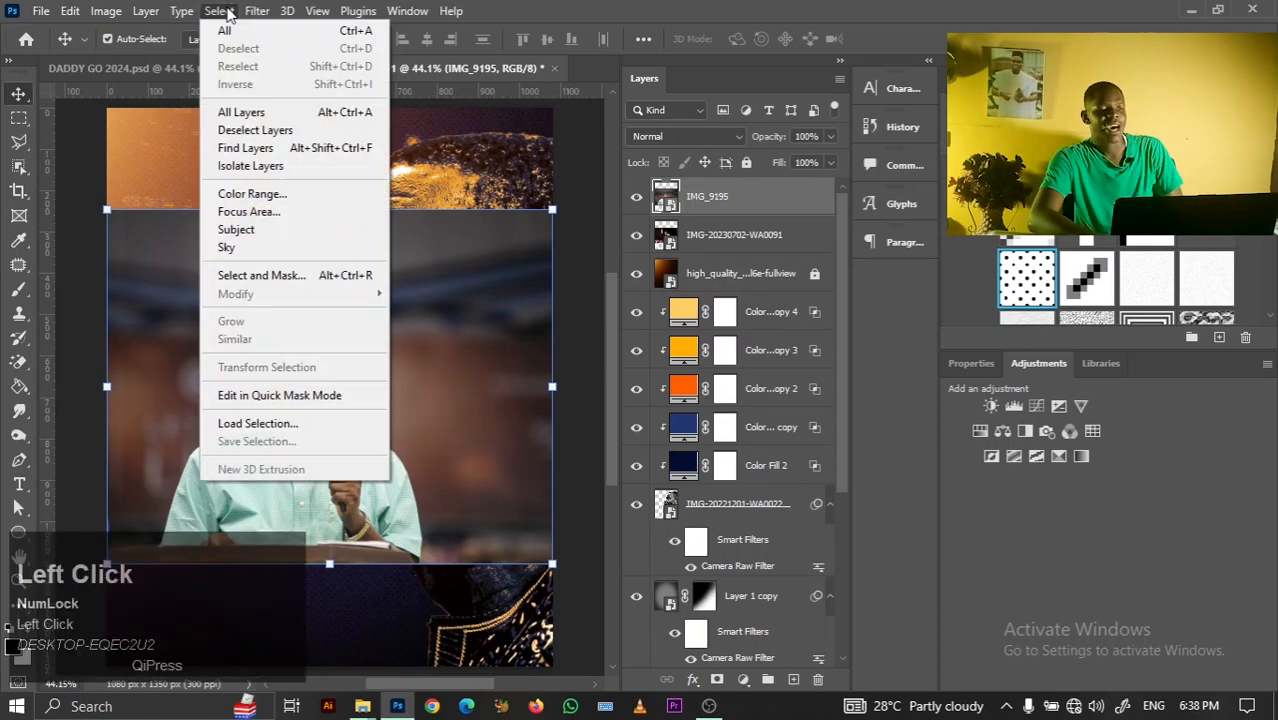
pyautogui.click(263, 232)
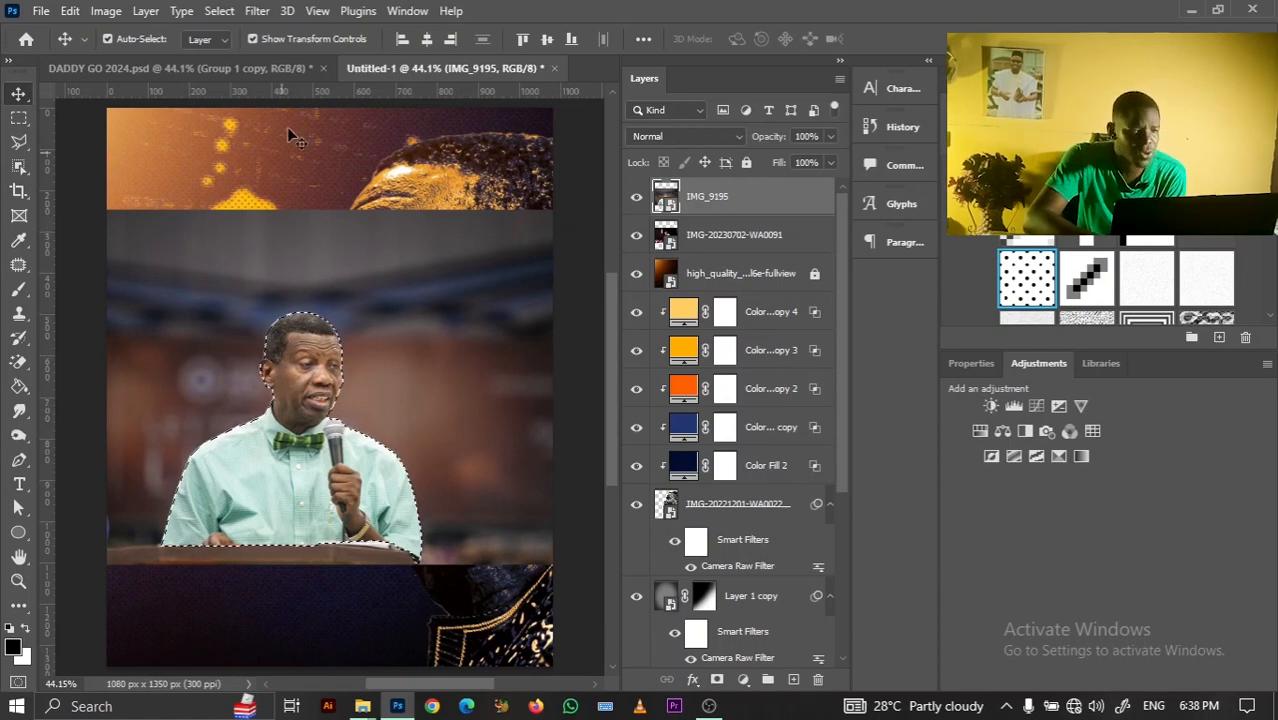
pyautogui.click(717, 680)
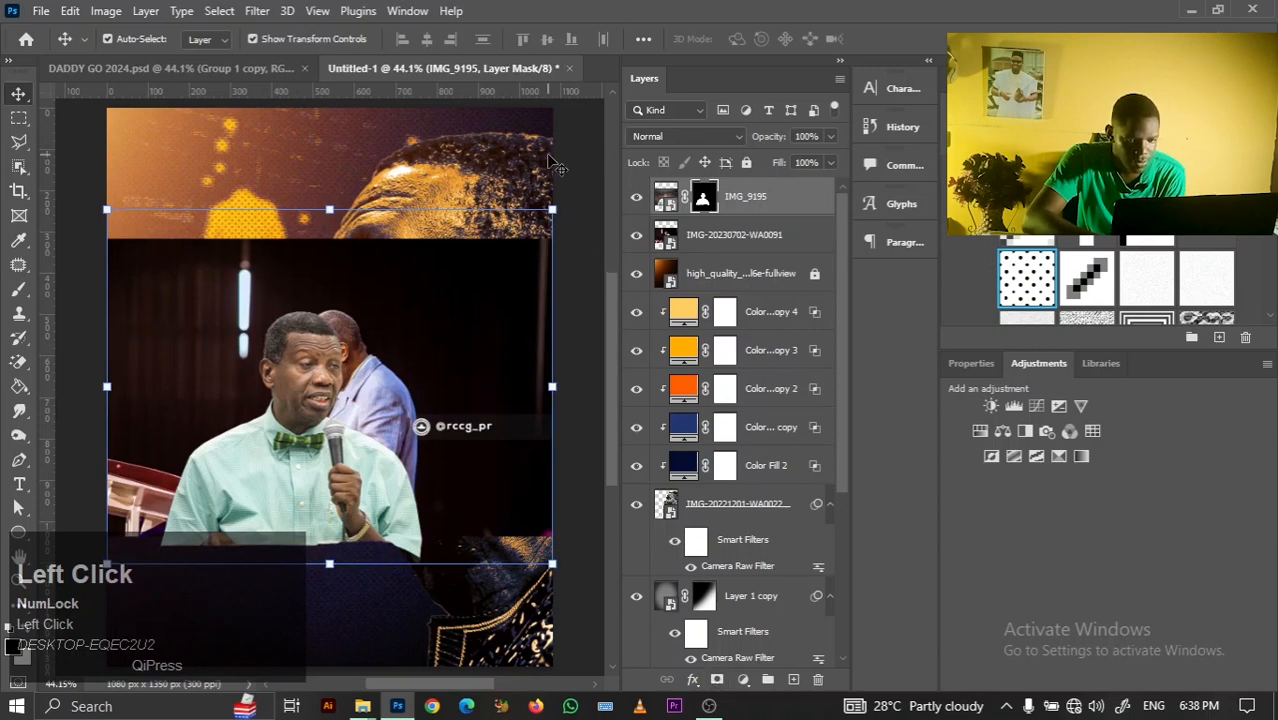
# Hide the IMG_9195 layer and mask the IMG-20230702-WA0091 photo to its automatically selected subject
pyautogui.click(636, 196)
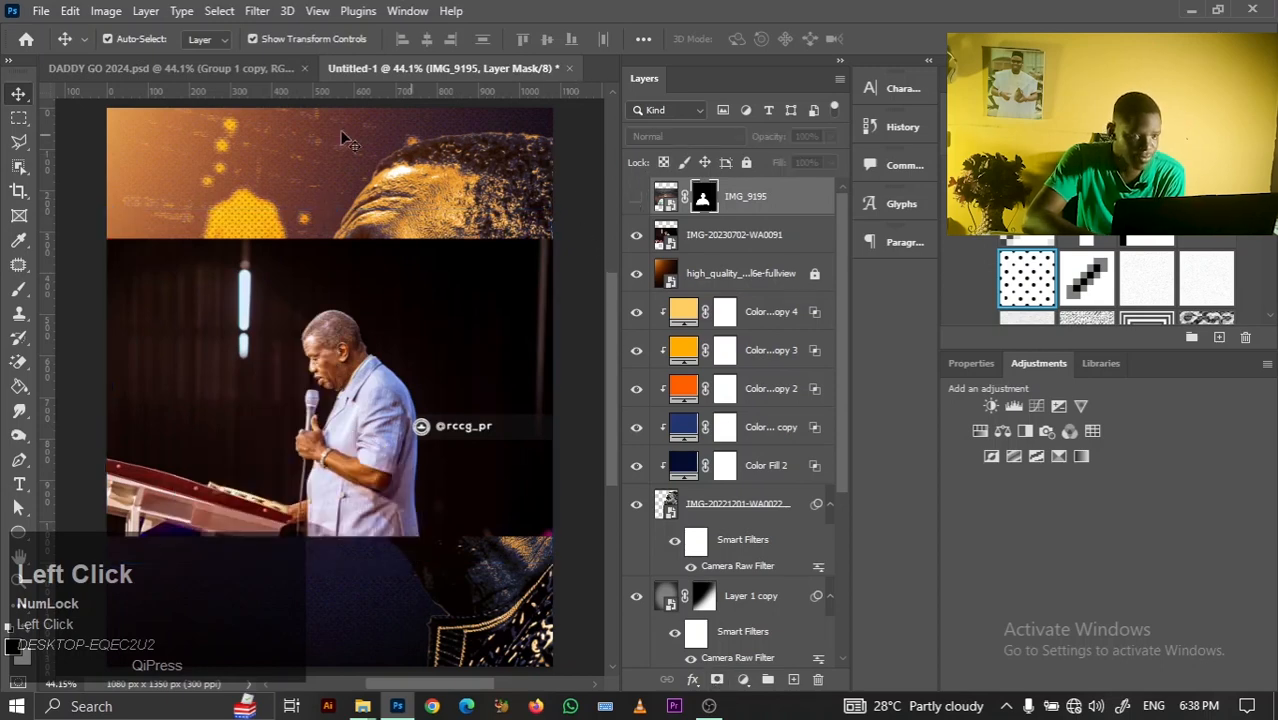
pyautogui.click(776, 252)
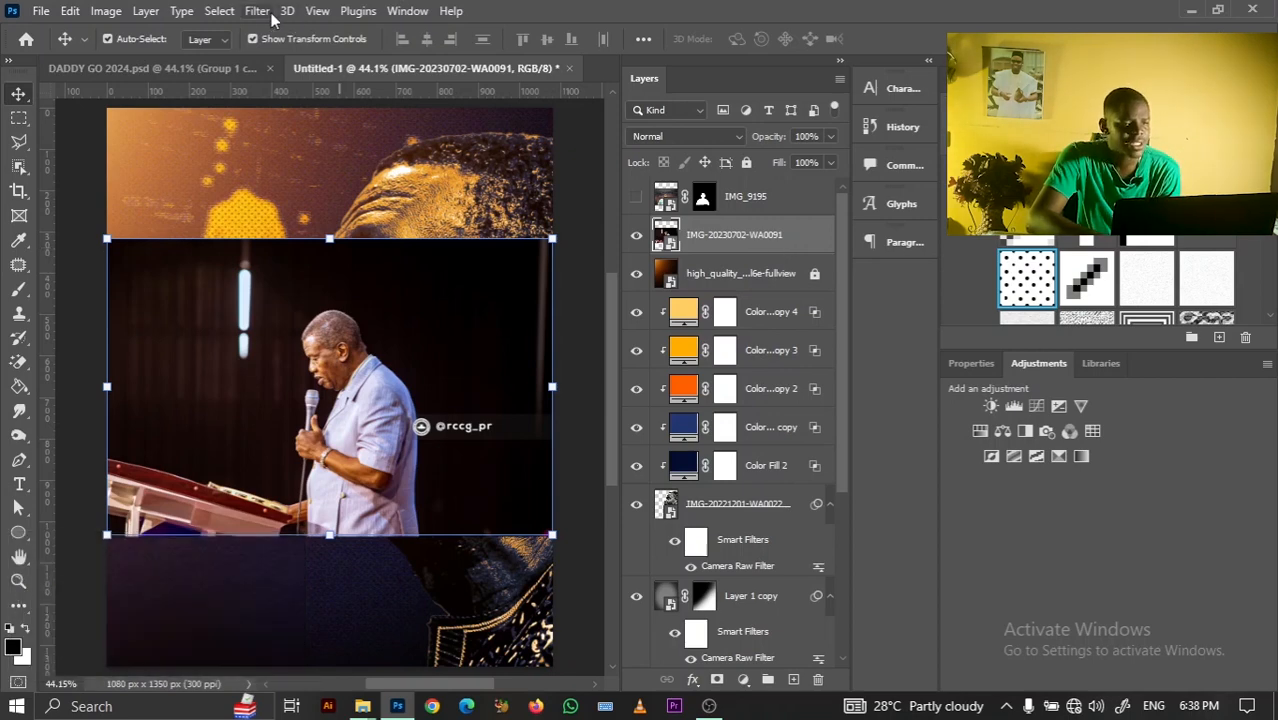
pyautogui.click(219, 11)
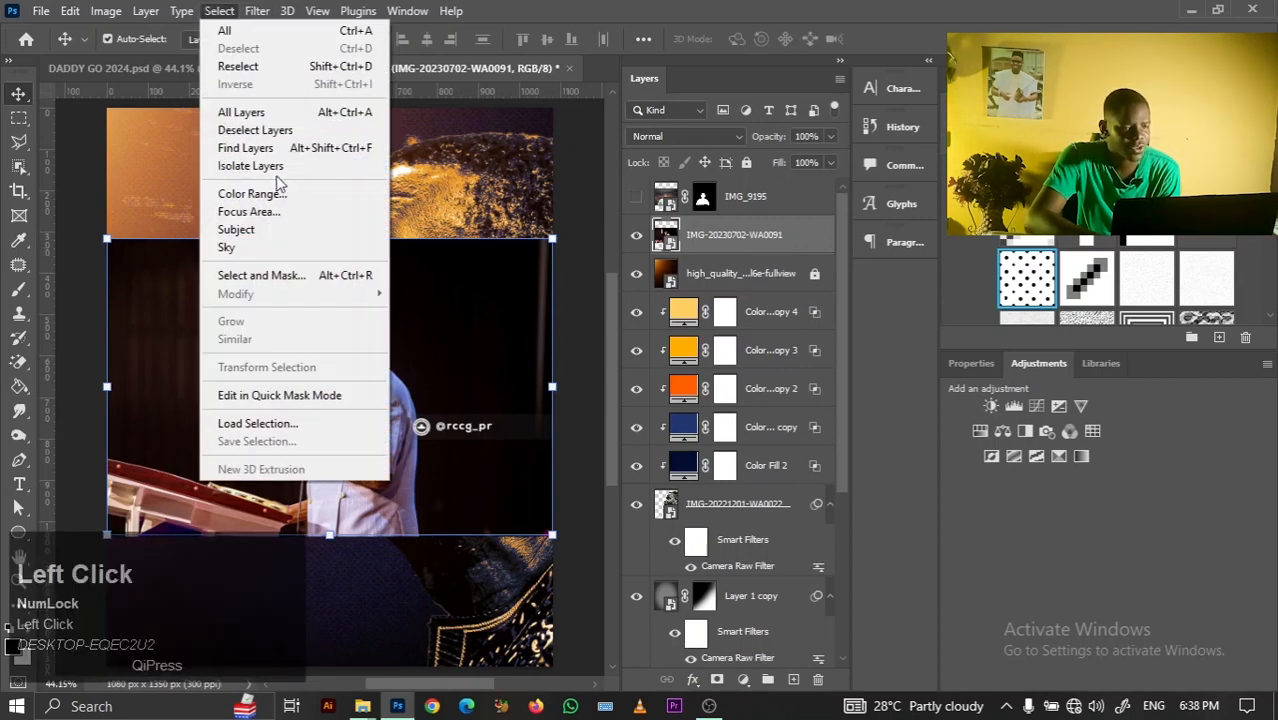
pyautogui.click(265, 228)
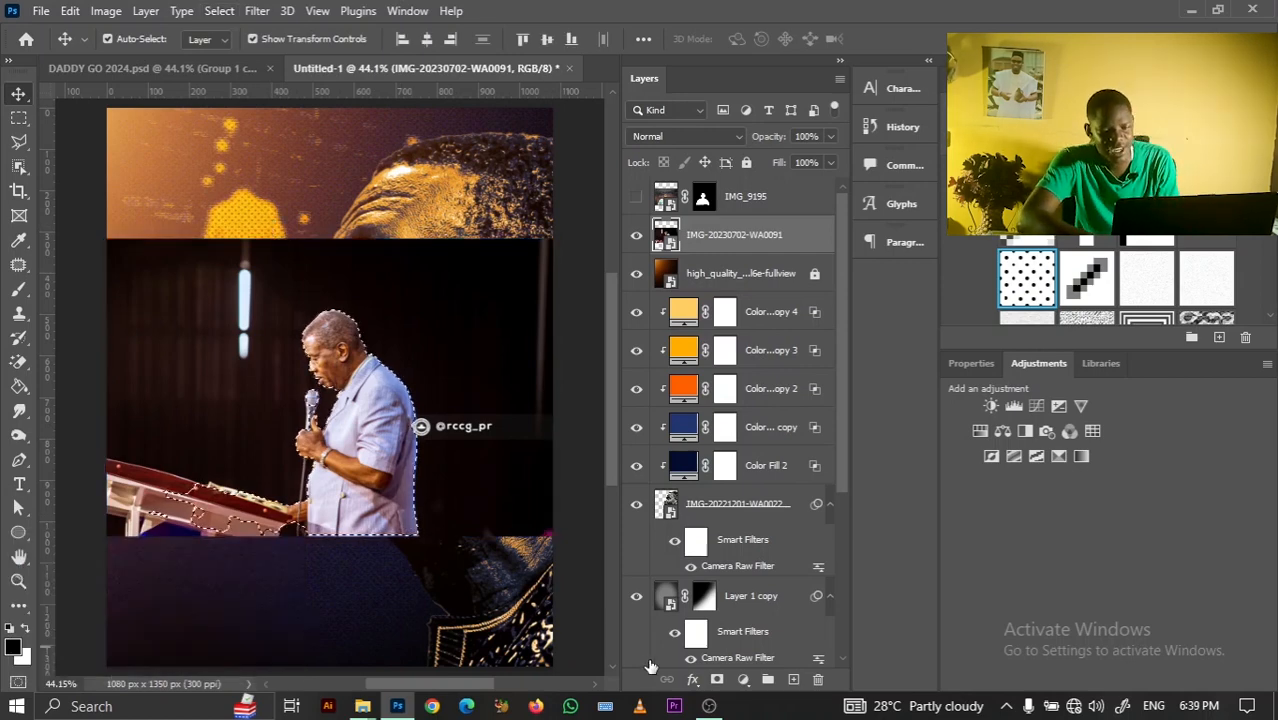
pyautogui.click(717, 680)
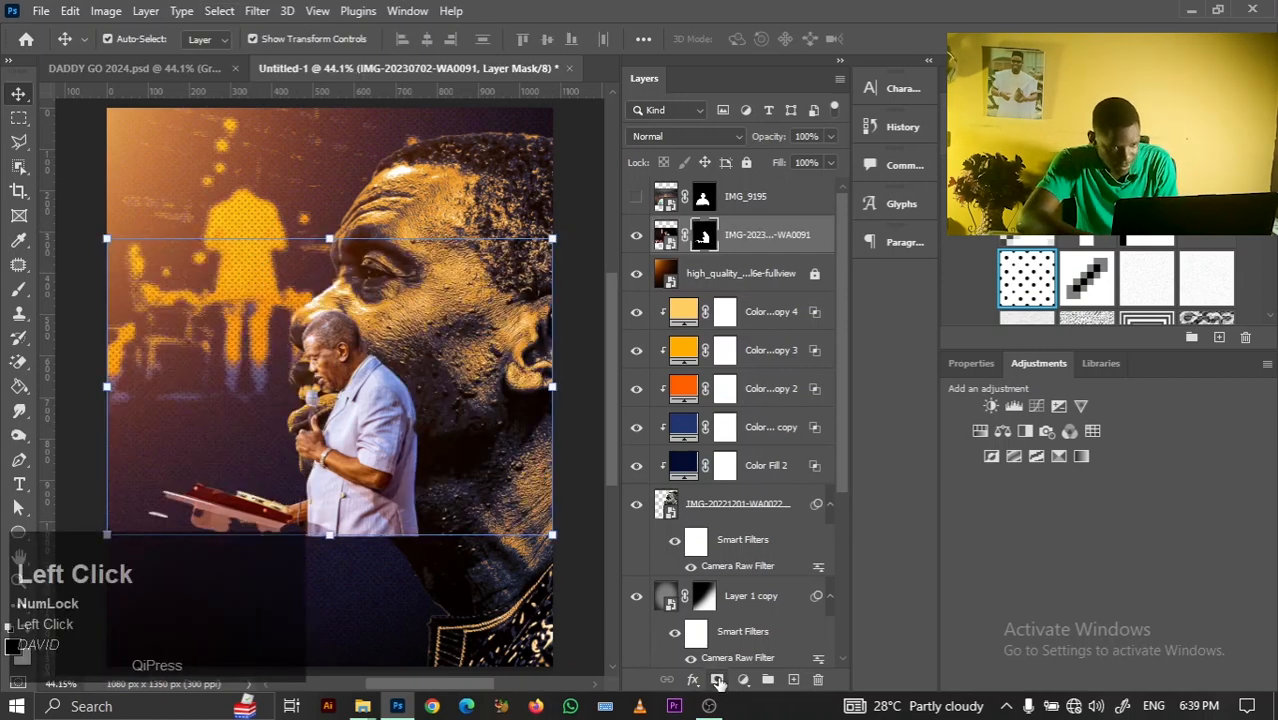
pyautogui.press('z')
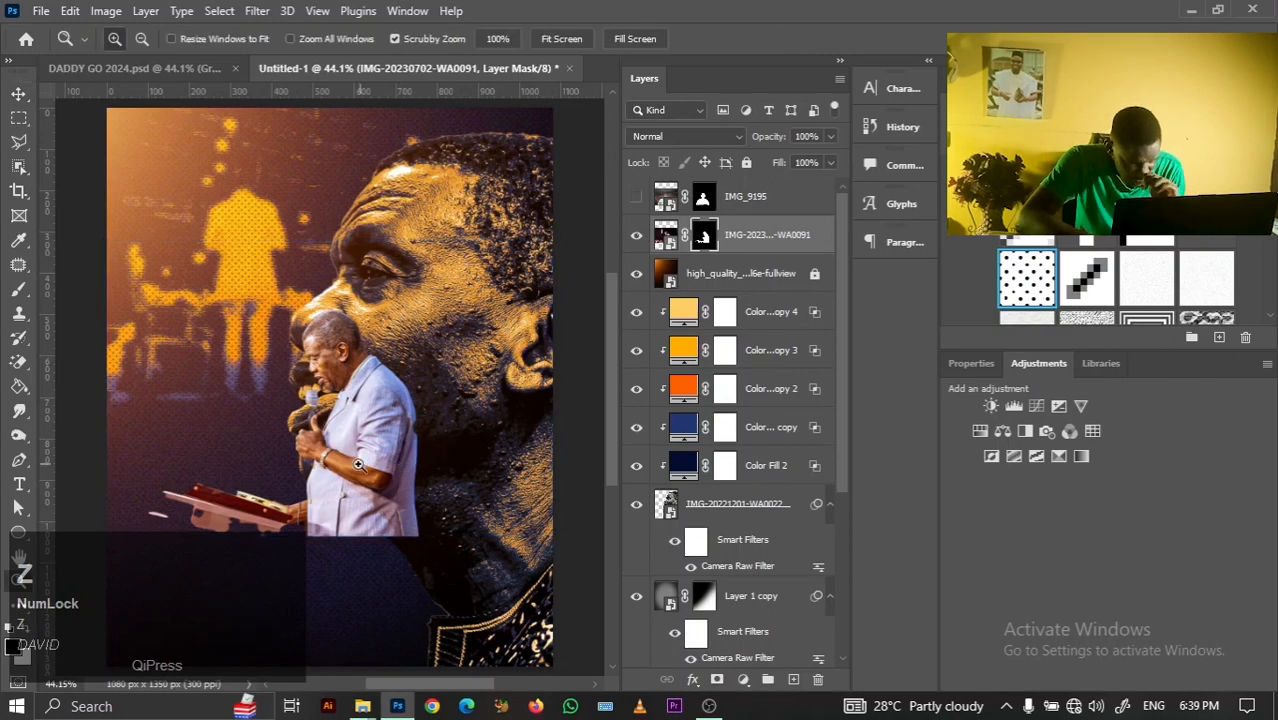
pyautogui.click(313, 471)
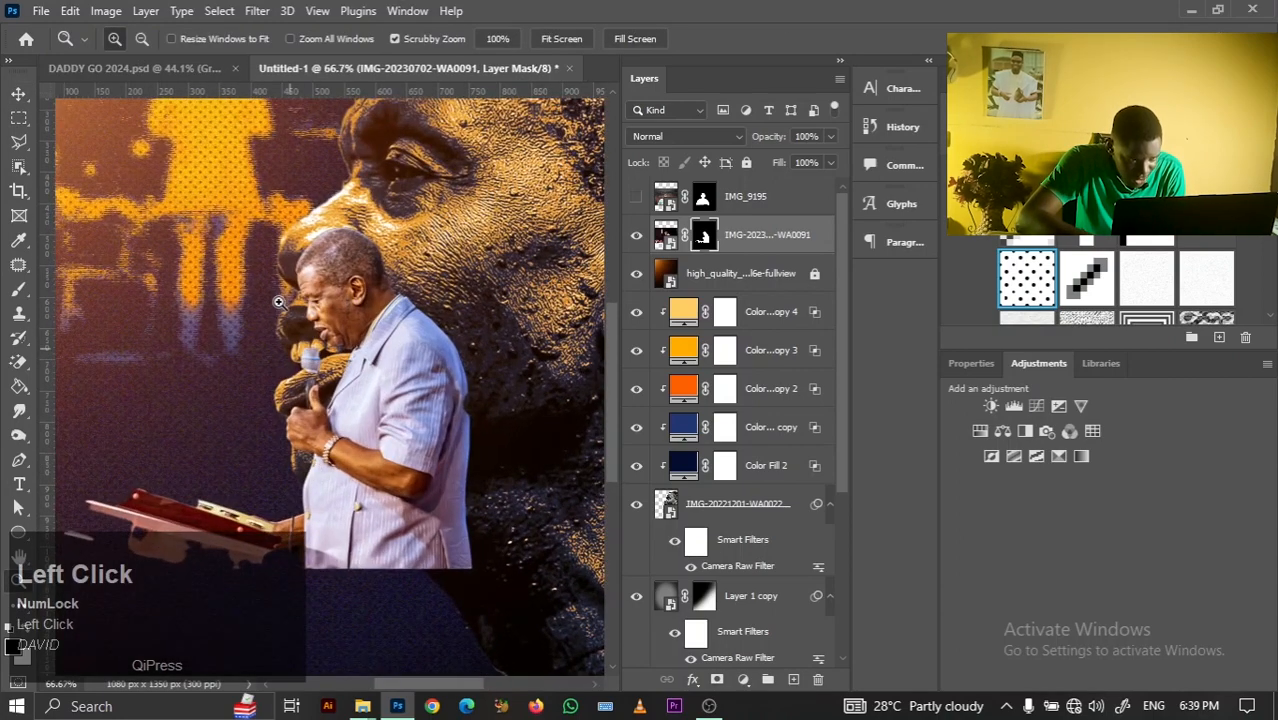
# Undo the layer mask on the IMG-20230702-WA0091 photo to bring back the active selection around the man
pyautogui.click(19, 96)
pyautogui.moveTo(376, 437); pyautogui.dragTo(270, 386)
pyautogui.hotkey('ctrl', 'z')
pyautogui.hotkey('ctrl', 'z')
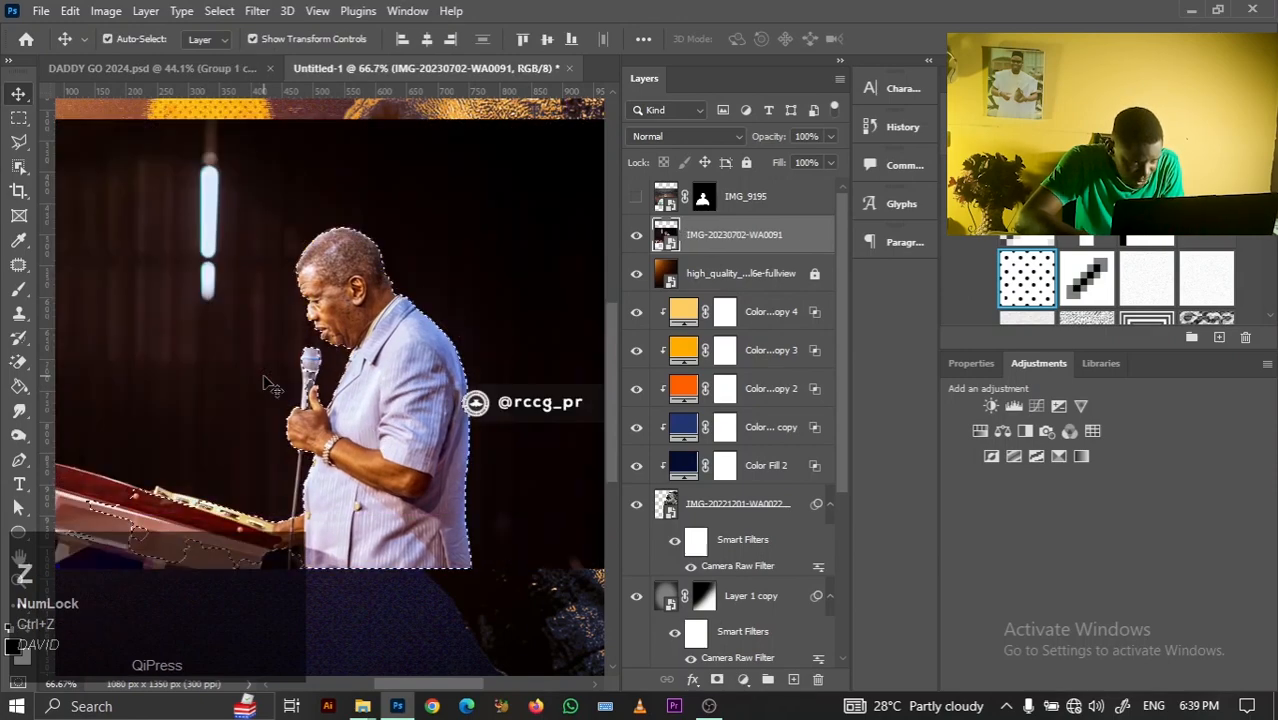
# Add the missed part of the microphone handle above the hand to the selection with the Polygonal Lasso tool
pyautogui.press('z')
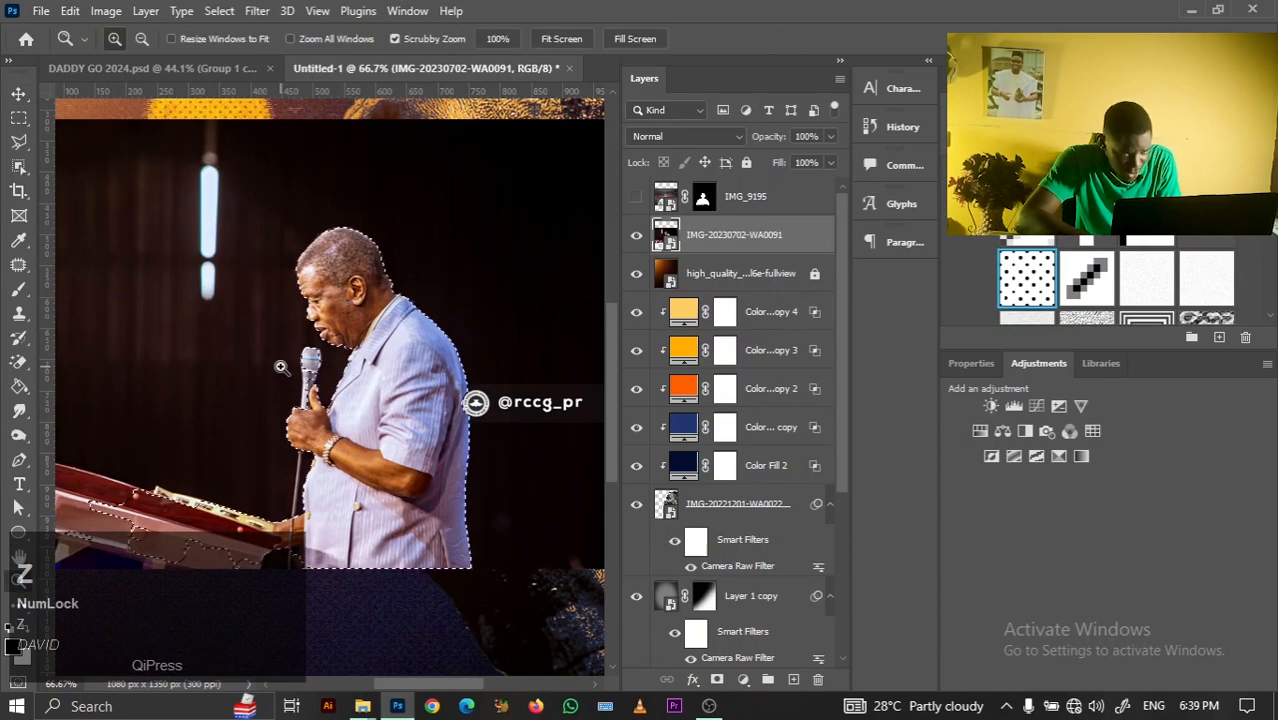
pyautogui.click(288, 382)
pyautogui.click(350, 437)
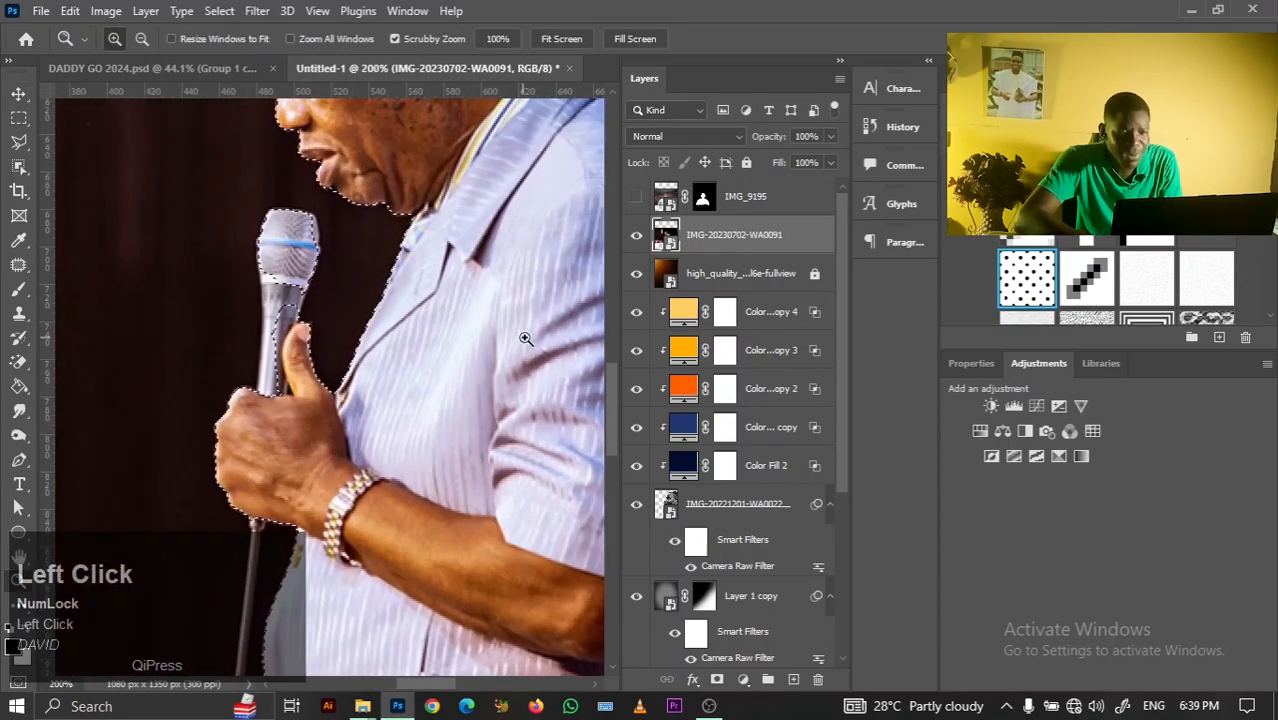
pyautogui.moveTo(611, 420); pyautogui.dragTo(608, 427)
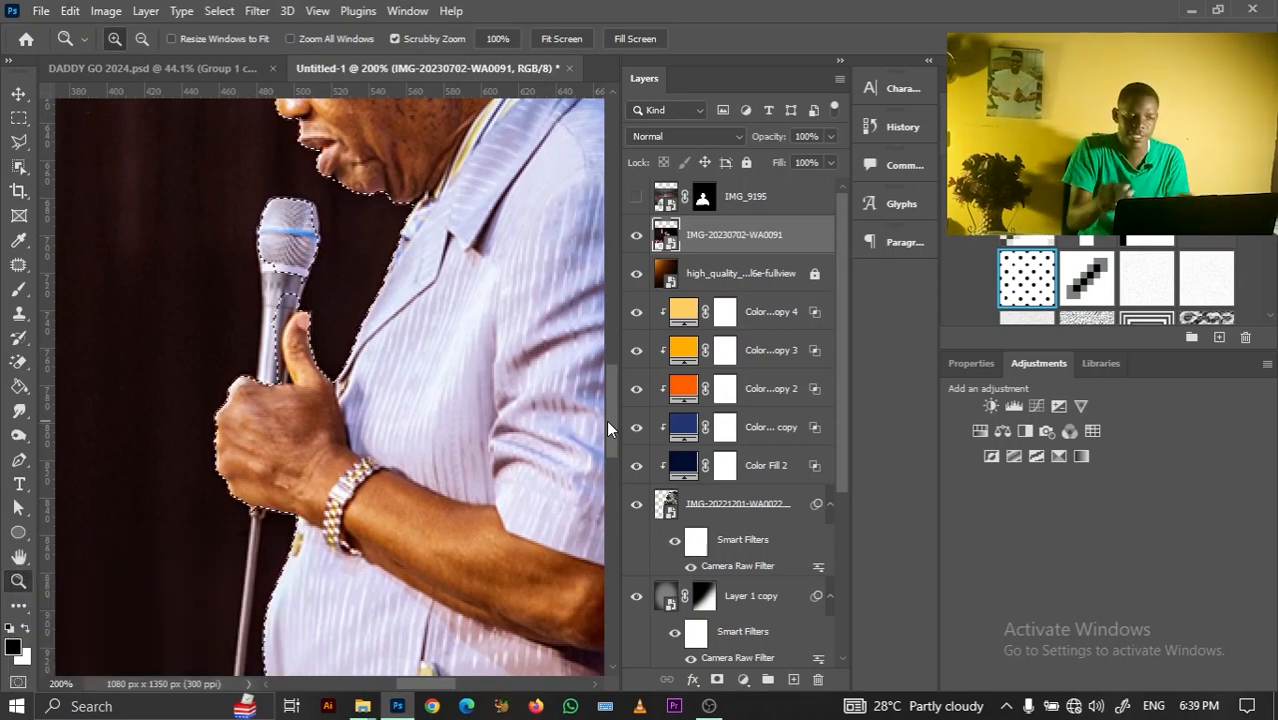
pyautogui.click(21, 143)
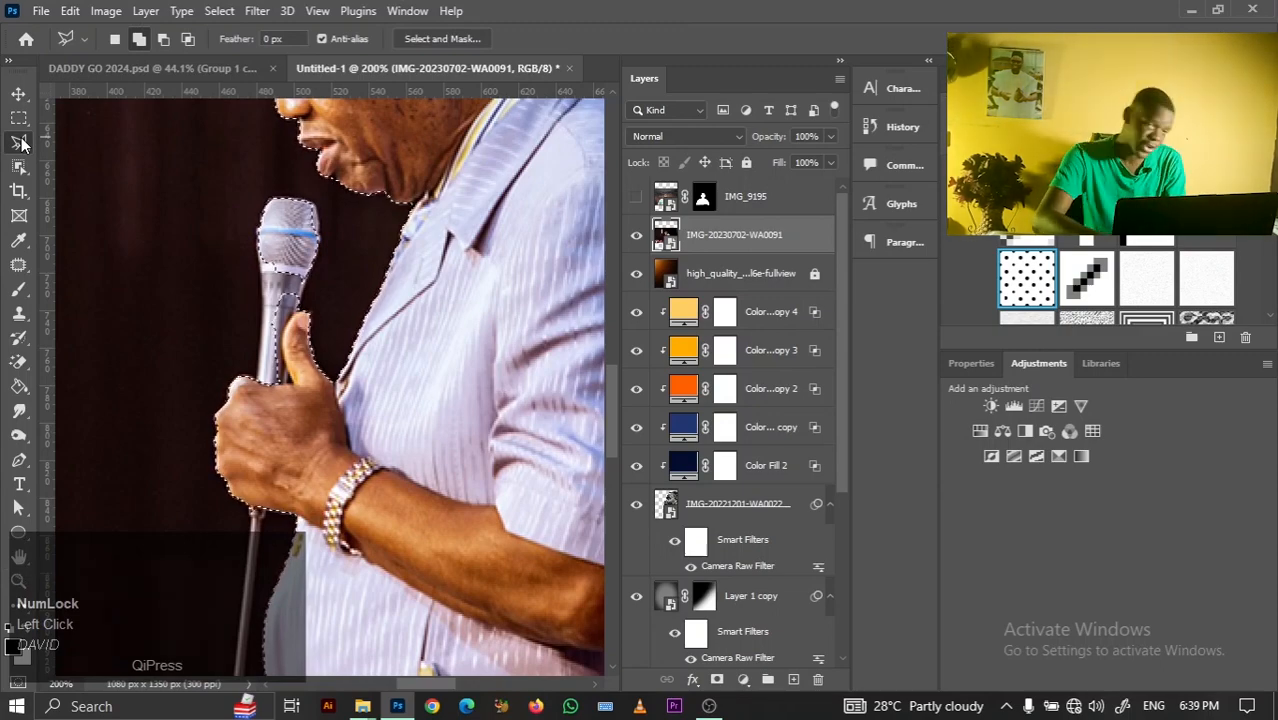
pyautogui.click(270, 390)
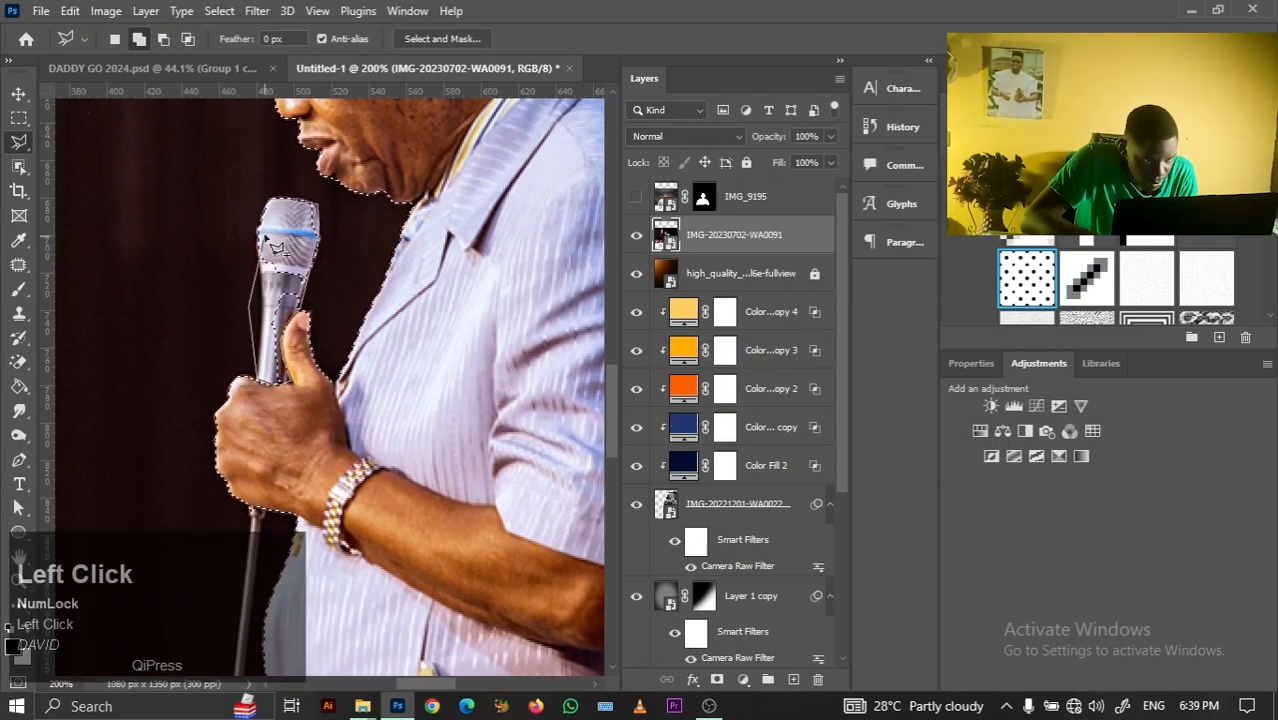
pyautogui.moveTo(613, 389); pyautogui.dragTo(613, 428)
pyautogui.hotkey('ctrl', '-')
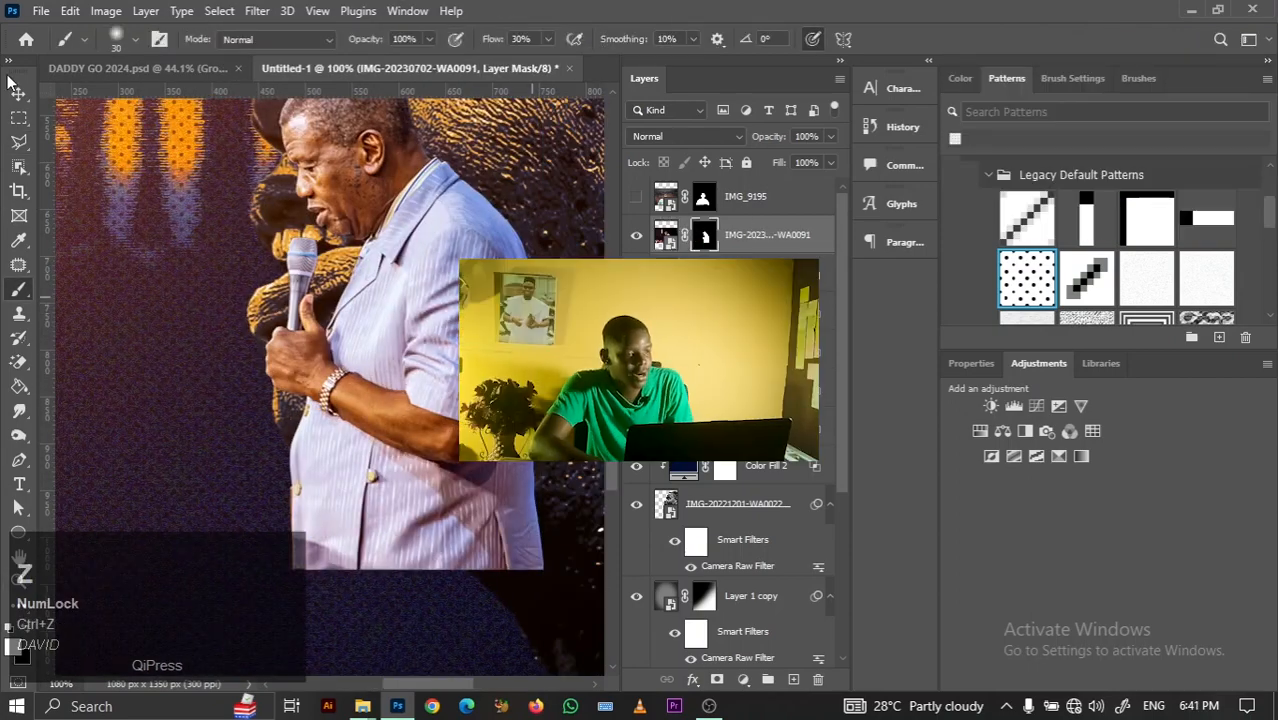
# Move the masked IMG-20230702-WA0091 figure straight down, below the large face's mouth
pyautogui.click(17, 93)
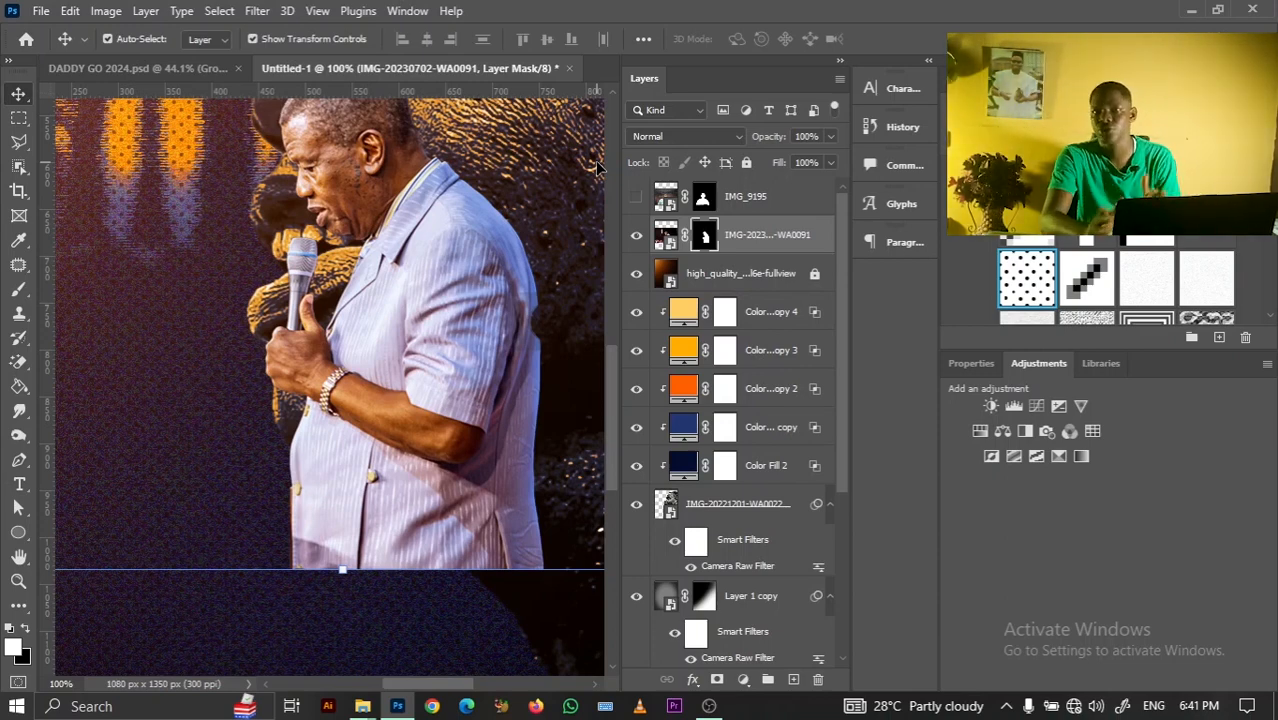
pyautogui.hotkey('ctrl', '-')
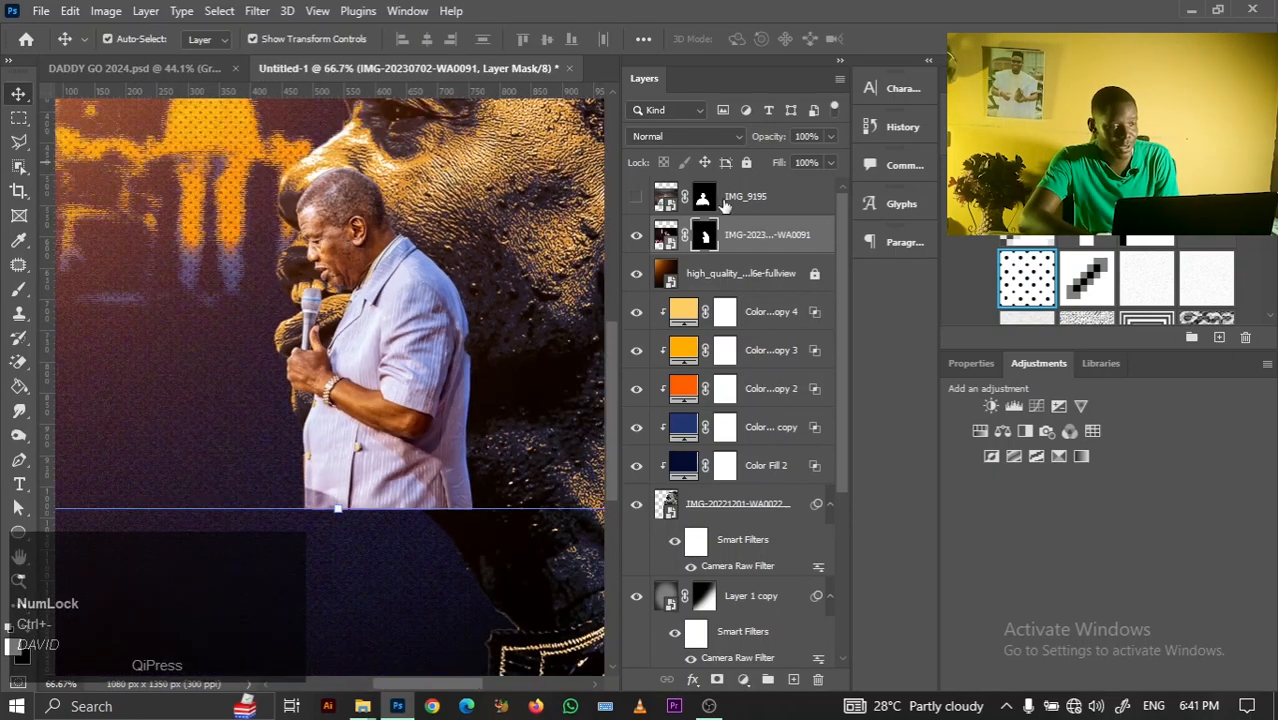
pyautogui.moveTo(334, 328); pyautogui.dragTo(340, 426)
# Touch up the figure's layer mask along the back edge of the shirt near the elbow, brushing with white and black
pyautogui.click(15, 289)
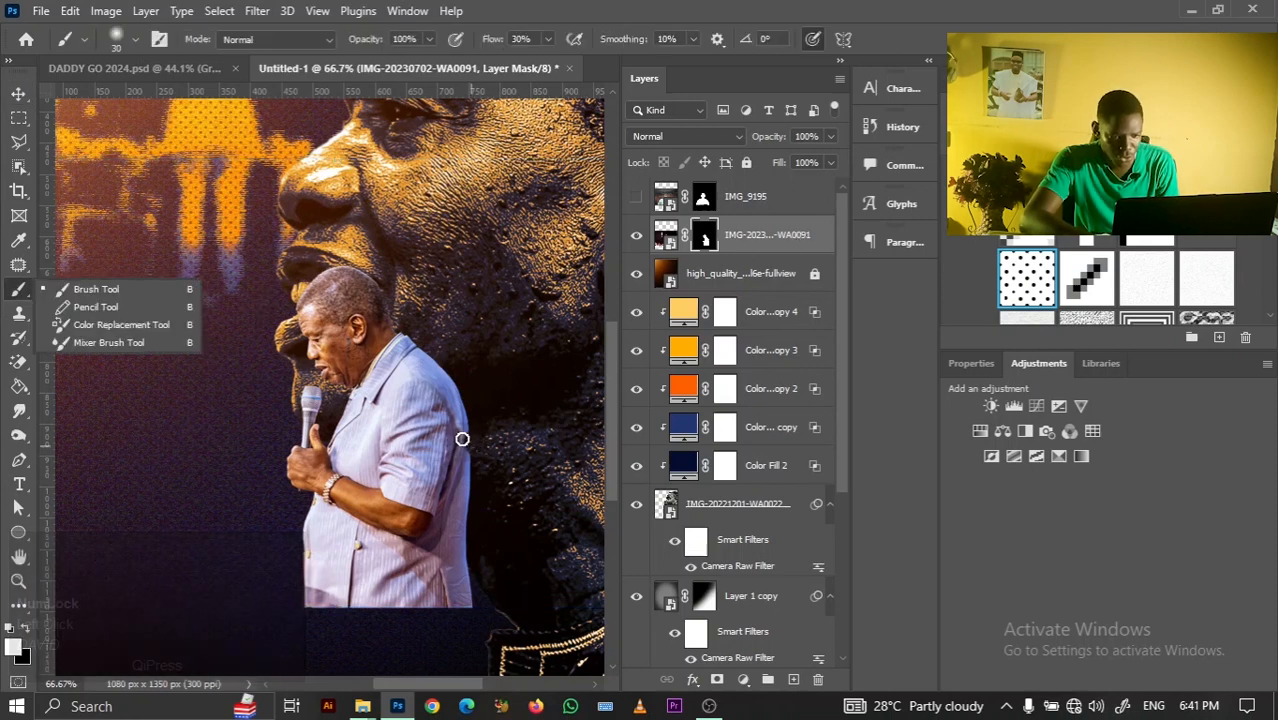
pyautogui.moveTo(462, 436); pyautogui.dragTo(468, 460)
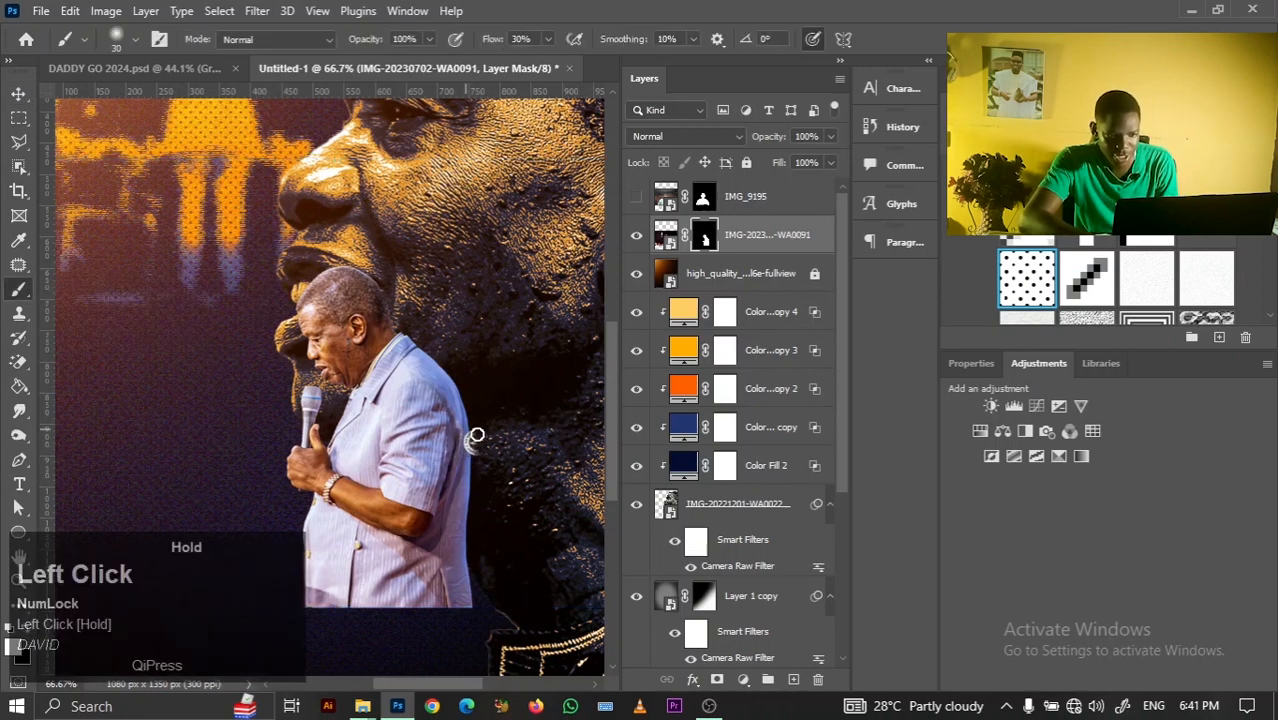
pyautogui.press('x')
pyautogui.moveTo(480, 428); pyautogui.dragTo(479, 454)
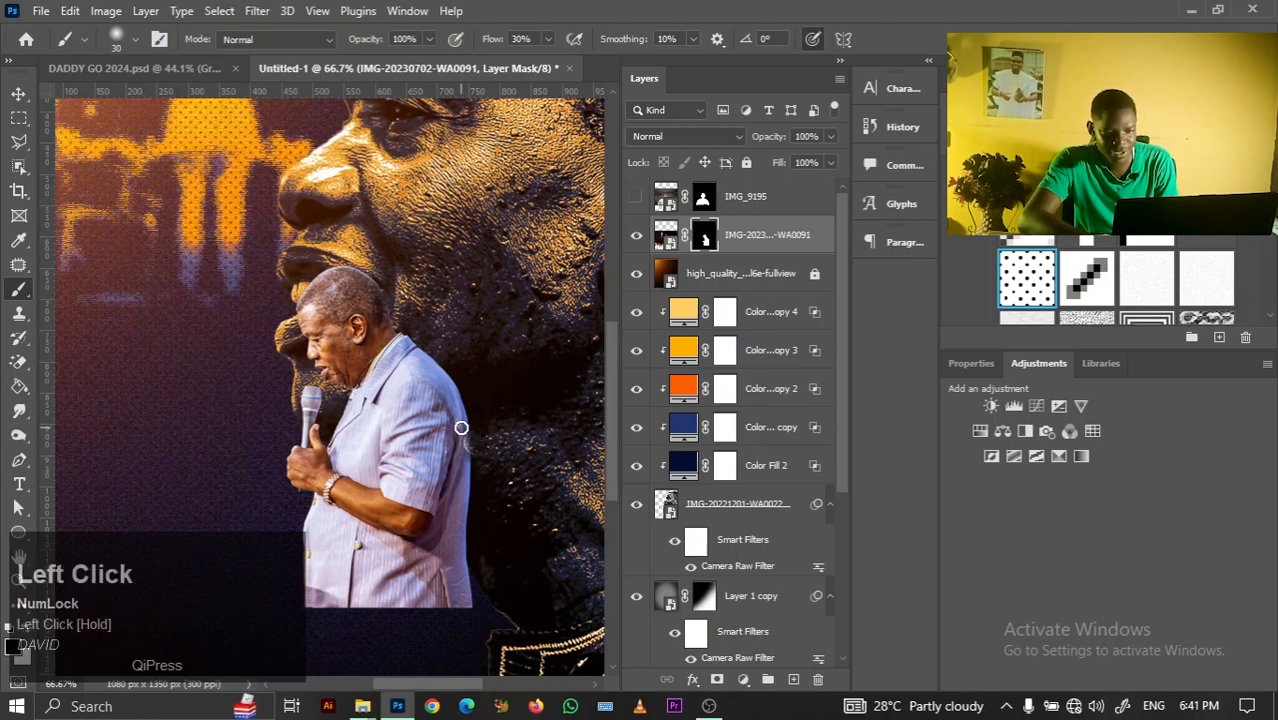
pyautogui.press('x')
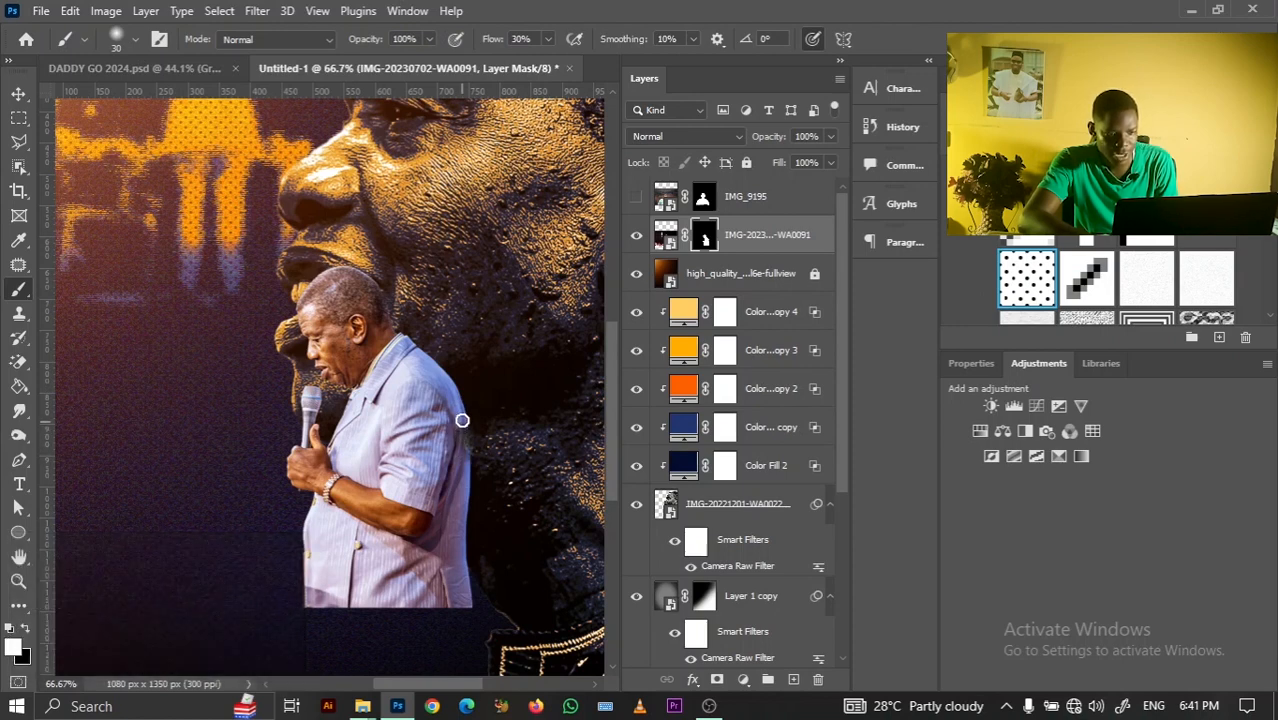
pyautogui.moveTo(462, 420); pyautogui.dragTo(467, 458)
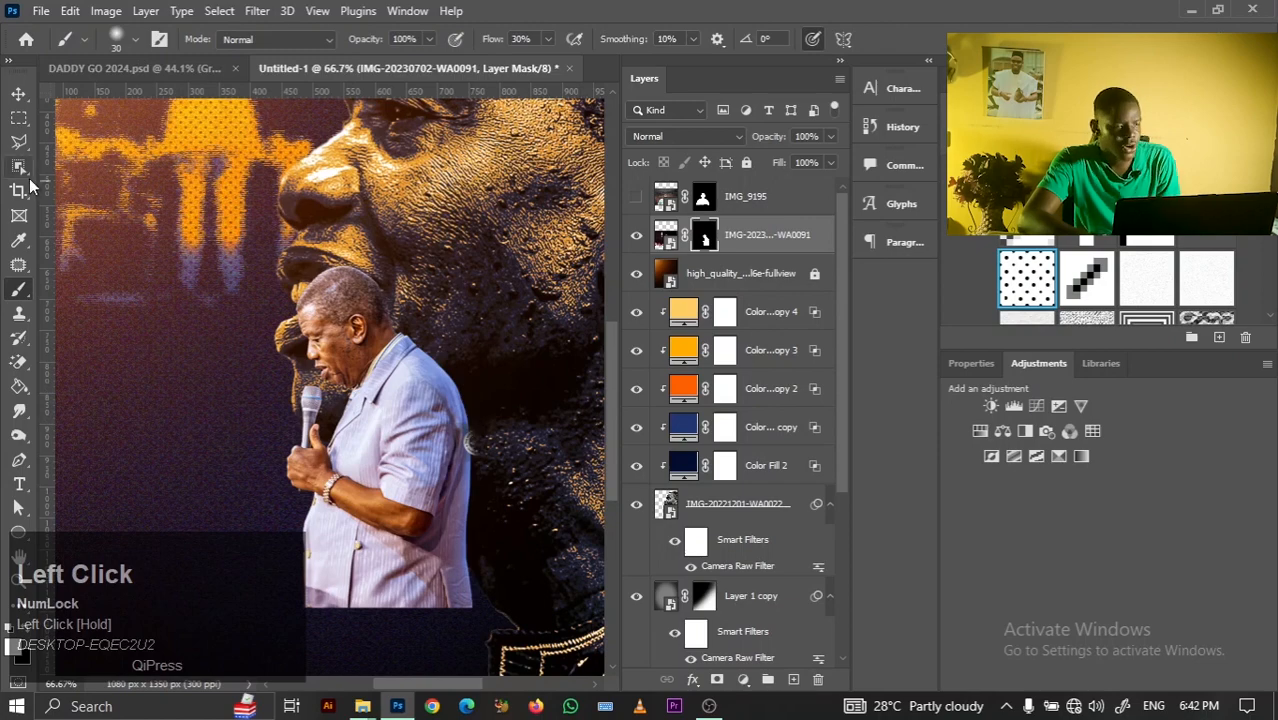
# Convert the masked IMG-20230702-WA0091 layer to a smart object
pyautogui.click(20, 94)
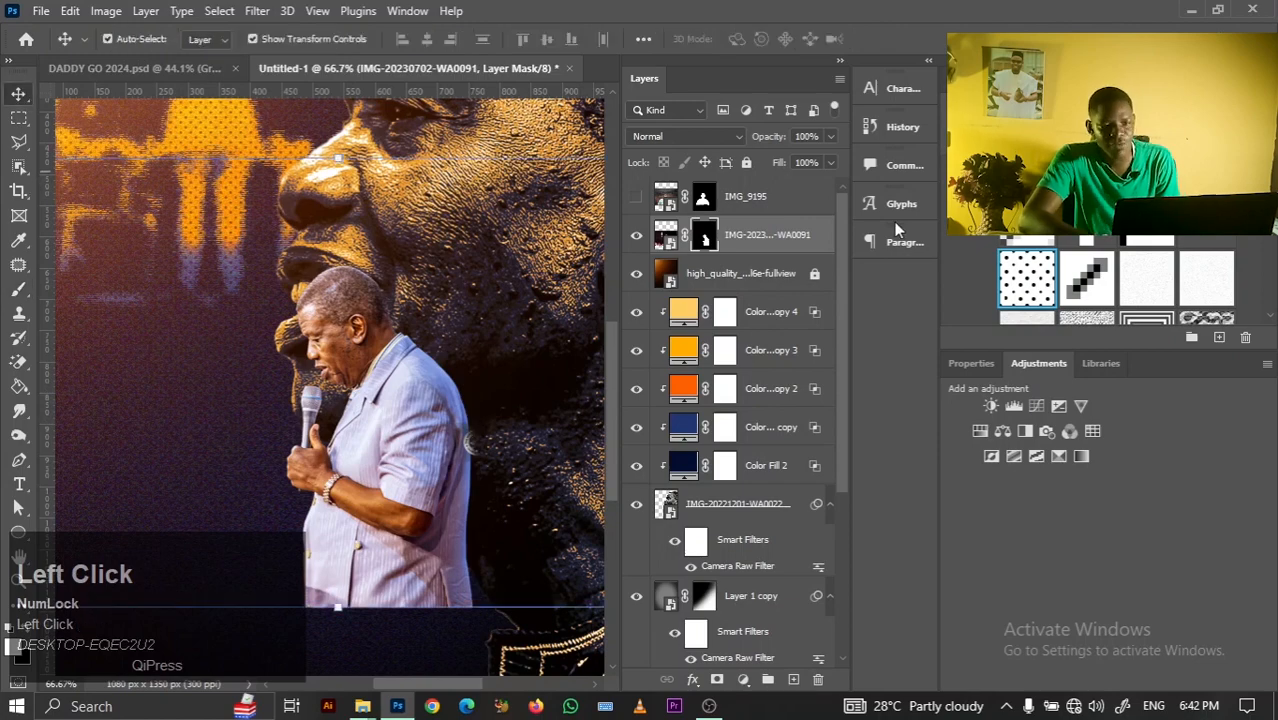
pyautogui.rightClick(802, 224)
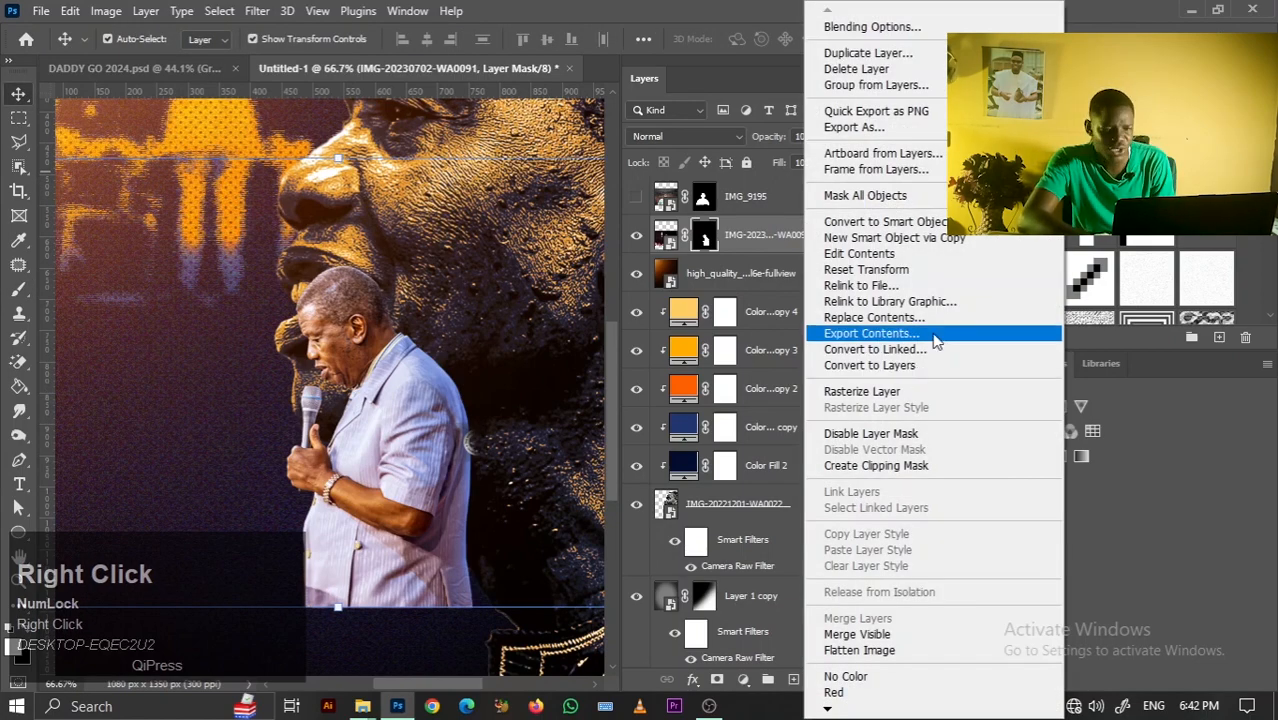
pyautogui.click(890, 221)
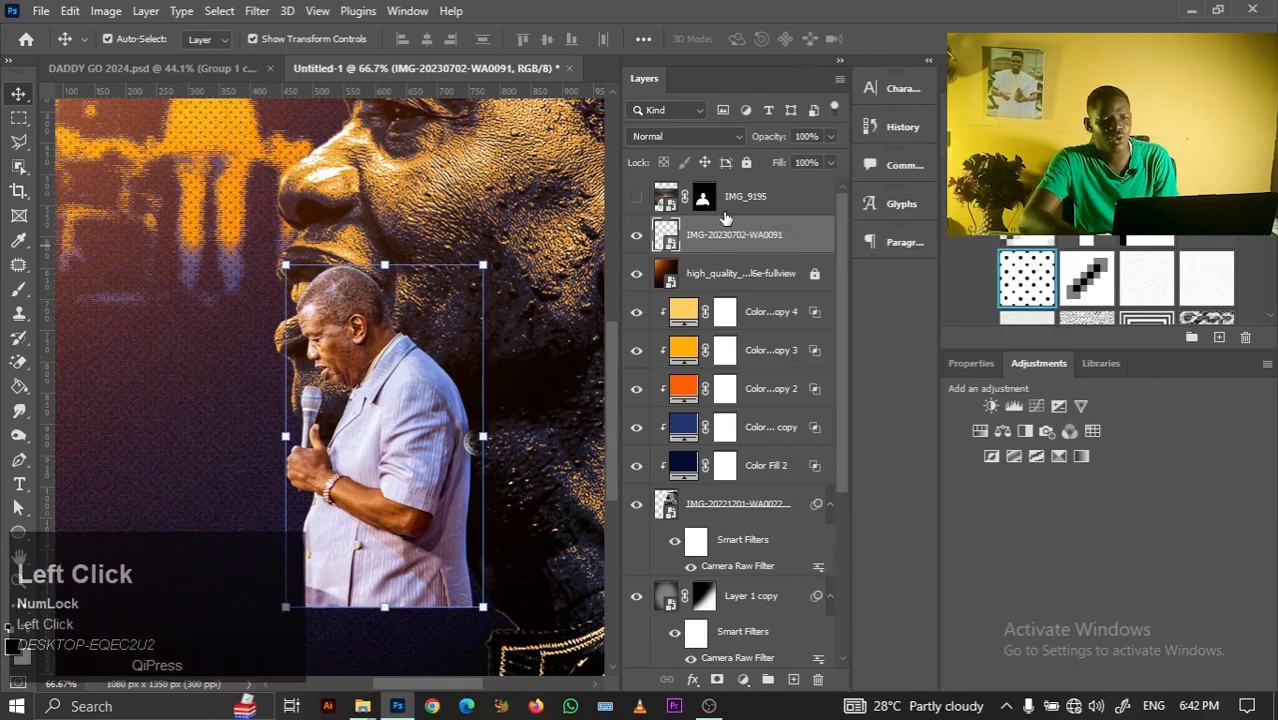
# Show the hidden IMG_9195 layer and convert it with its mask to a smart object
pyautogui.click(716, 196)
pyautogui.rightClick(742, 220)
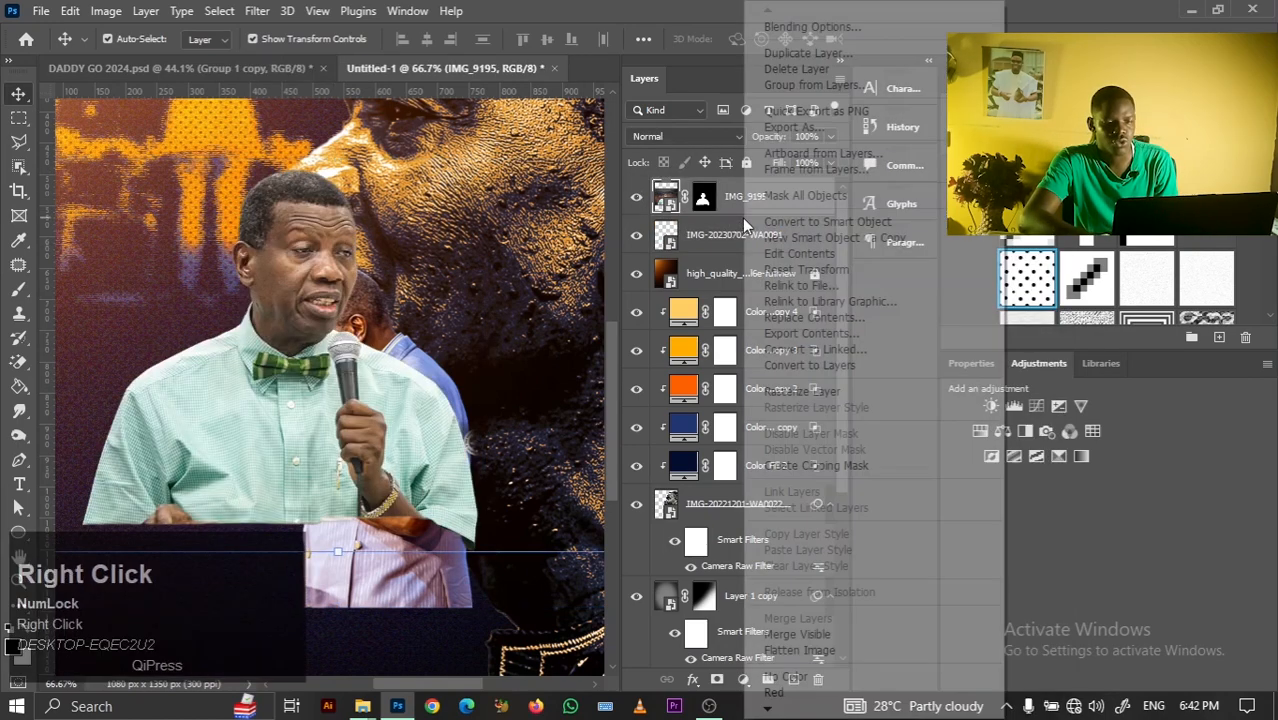
pyautogui.click(737, 207)
pyautogui.click(737, 203)
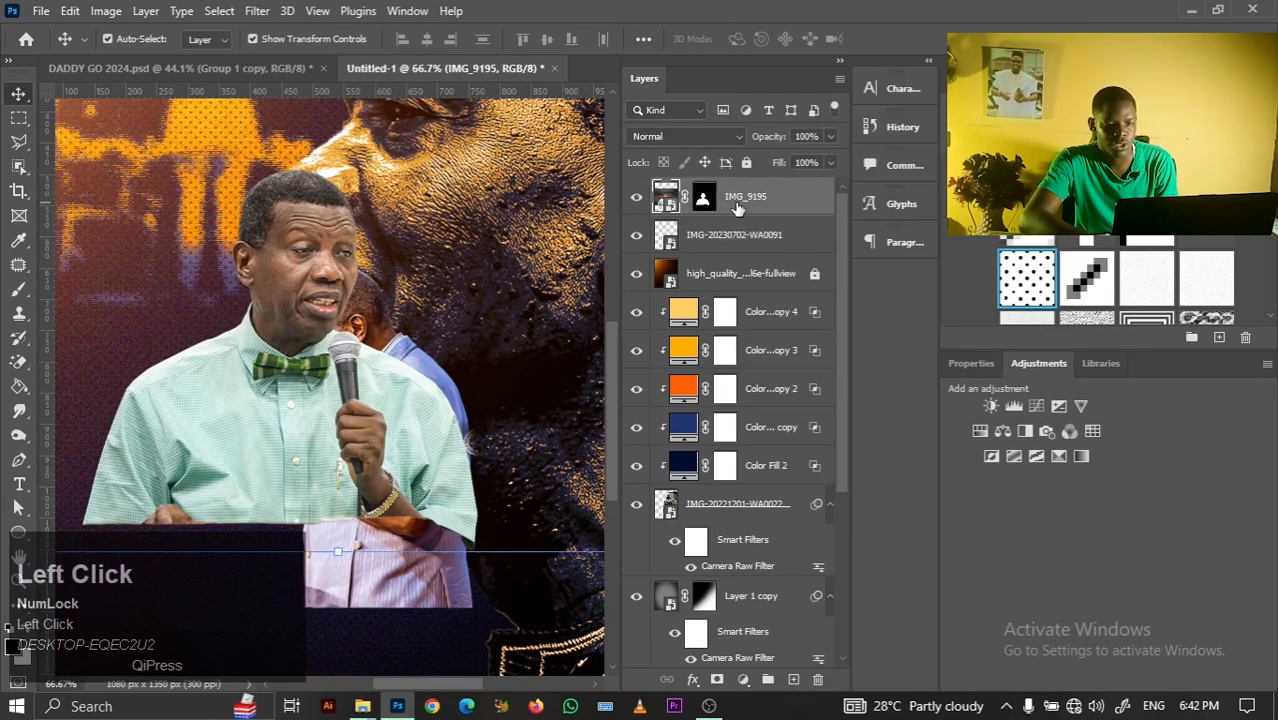
pyautogui.rightClick(737, 205)
pyautogui.click(812, 222)
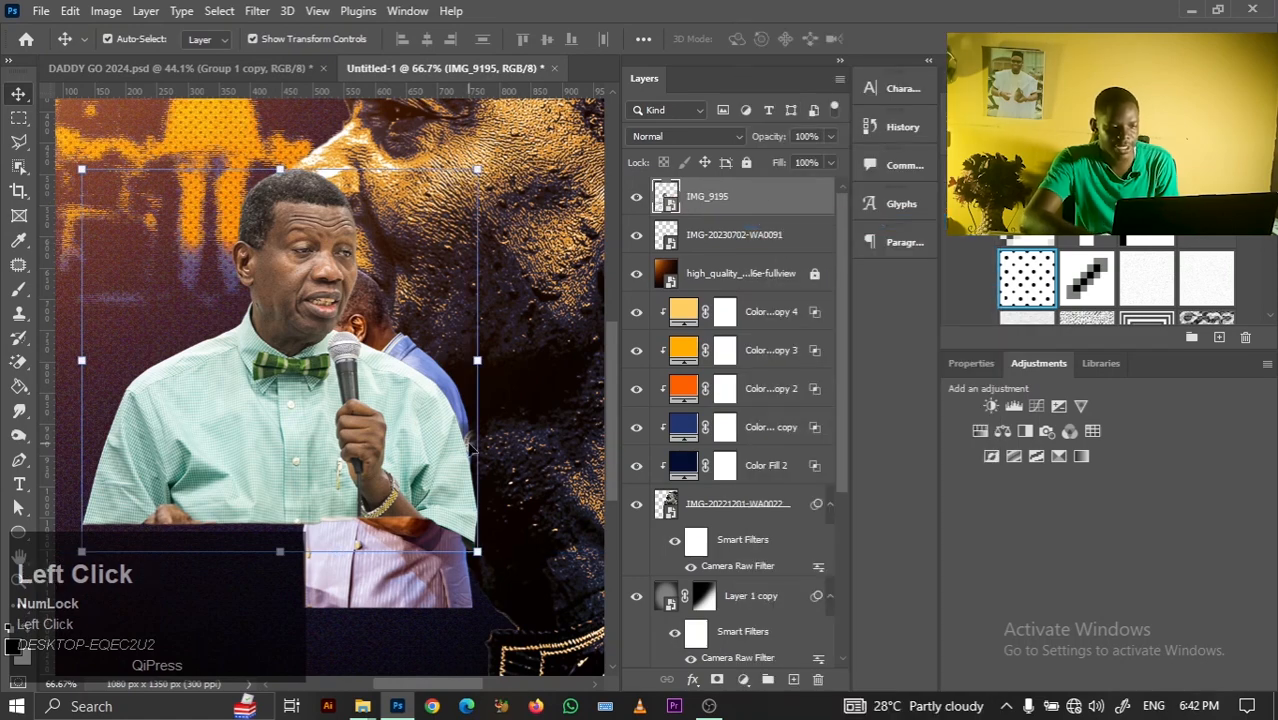
# Move the IMG_9195 figure into the lower-right corner of the poster
pyautogui.hotkey('ctrl', '0')
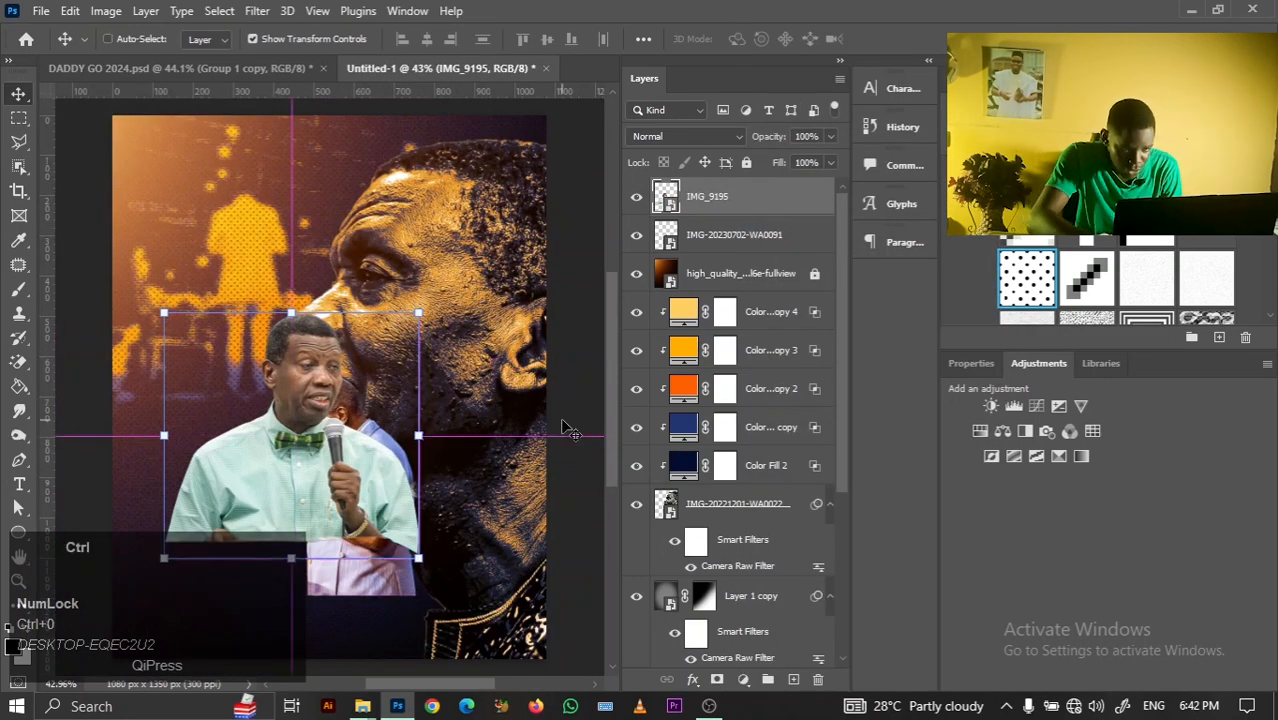
pyautogui.hotkey('ctrl', '-')
pyautogui.click(395, 437)
pyautogui.moveTo(395, 437); pyautogui.dragTo(495, 528)
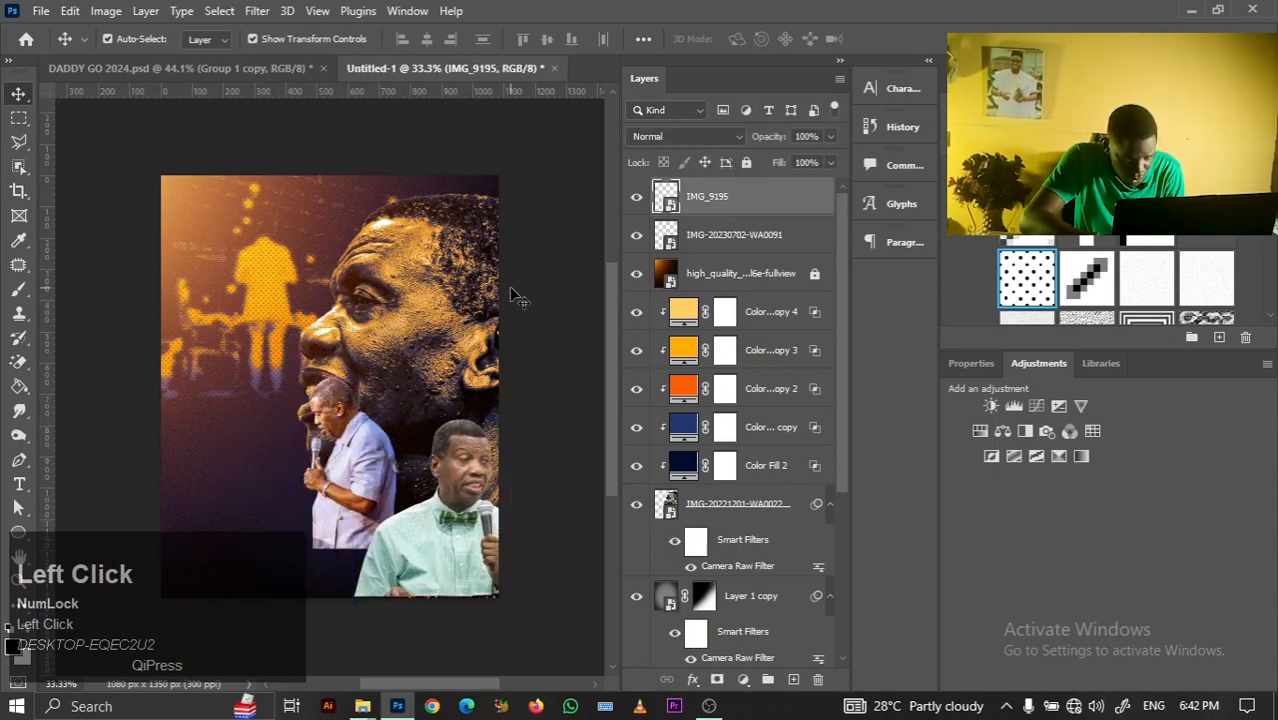
# Scale the IMG-20230702-WA0091 figure to 118.46%, rotate it 9.42°, and place it beside the man in the green shirt
pyautogui.moveTo(330, 395); pyautogui.dragTo(250, 329)
pyautogui.moveTo(343, 505); pyautogui.dragTo(389, 626)
pyautogui.moveTo(364, 524); pyautogui.dragTo(372, 344)
pyautogui.moveTo(464, 264); pyautogui.dragTo(424, 356)
pyautogui.moveTo(379, 478); pyautogui.dragTo(368, 558)
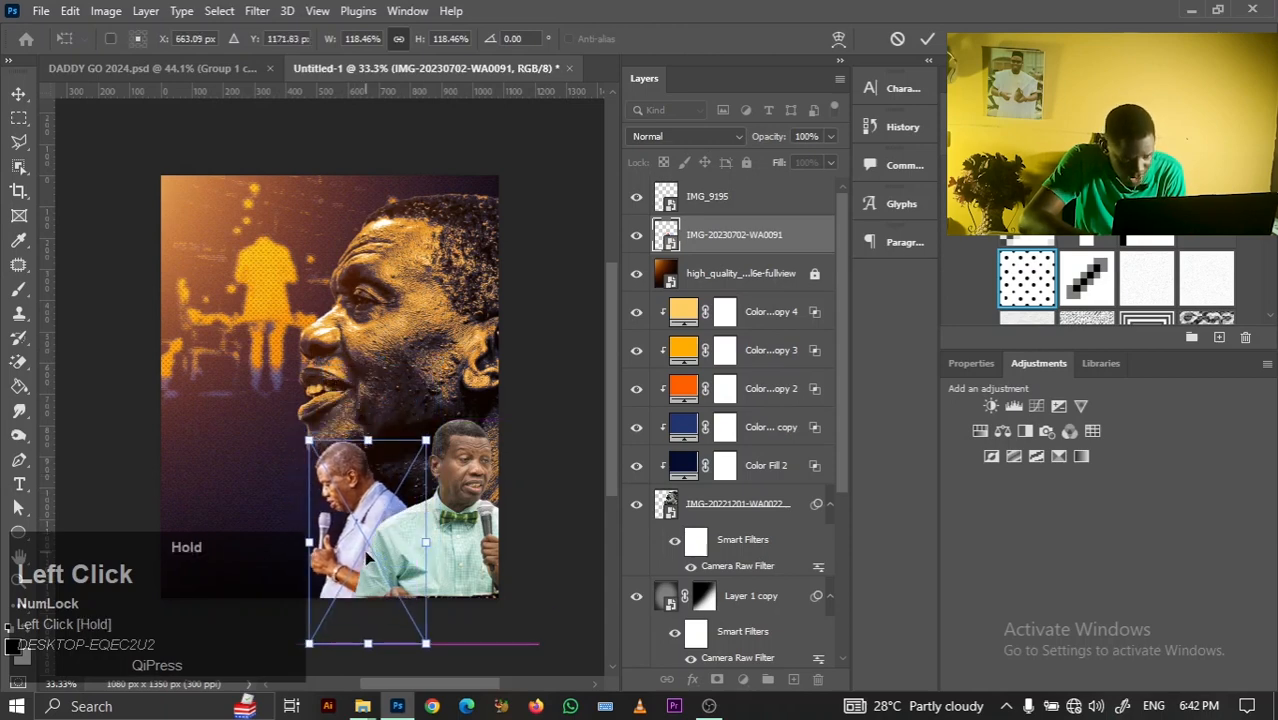
pyautogui.moveTo(447, 419); pyautogui.dragTo(486, 418)
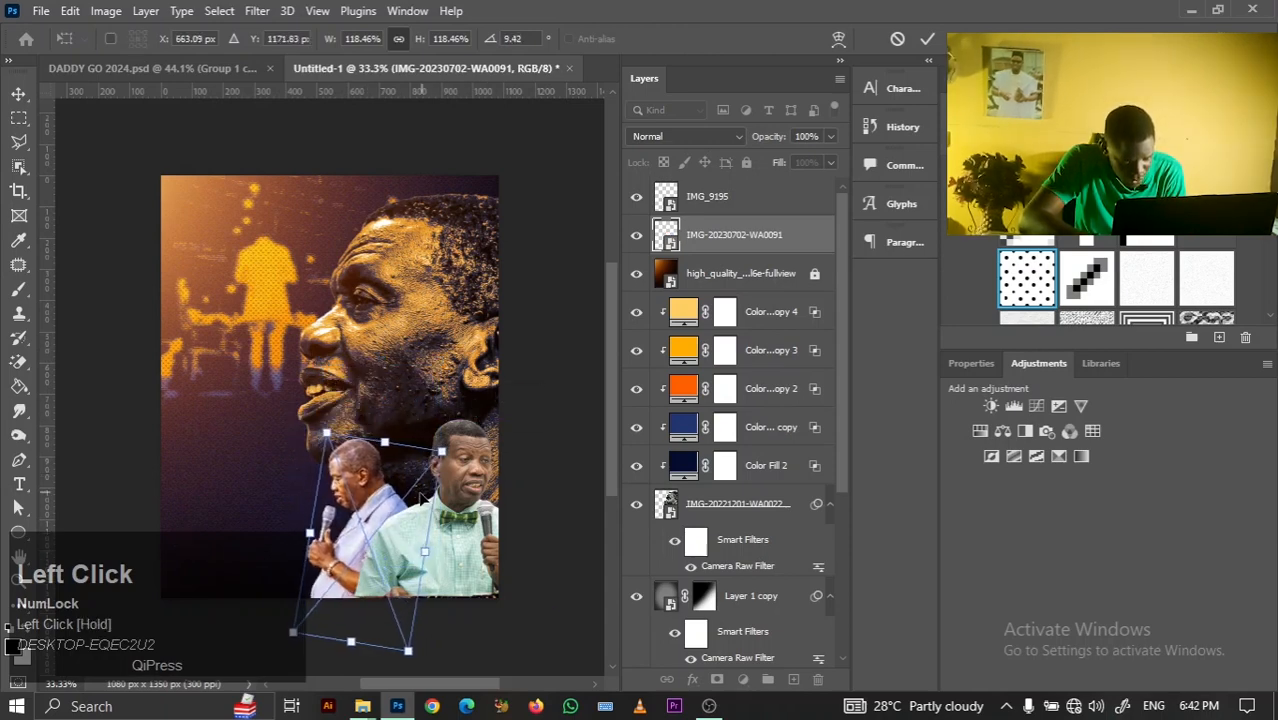
pyautogui.moveTo(393, 509); pyautogui.dragTo(417, 490)
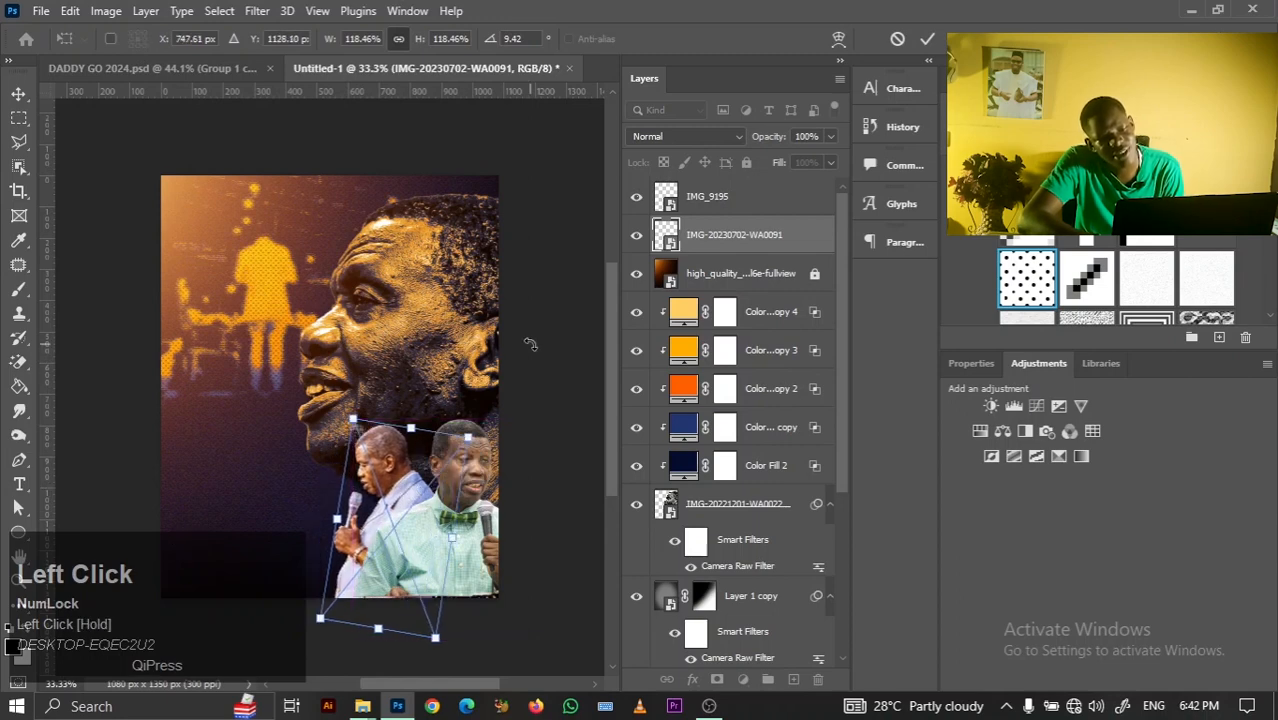
pyautogui.click(922, 42)
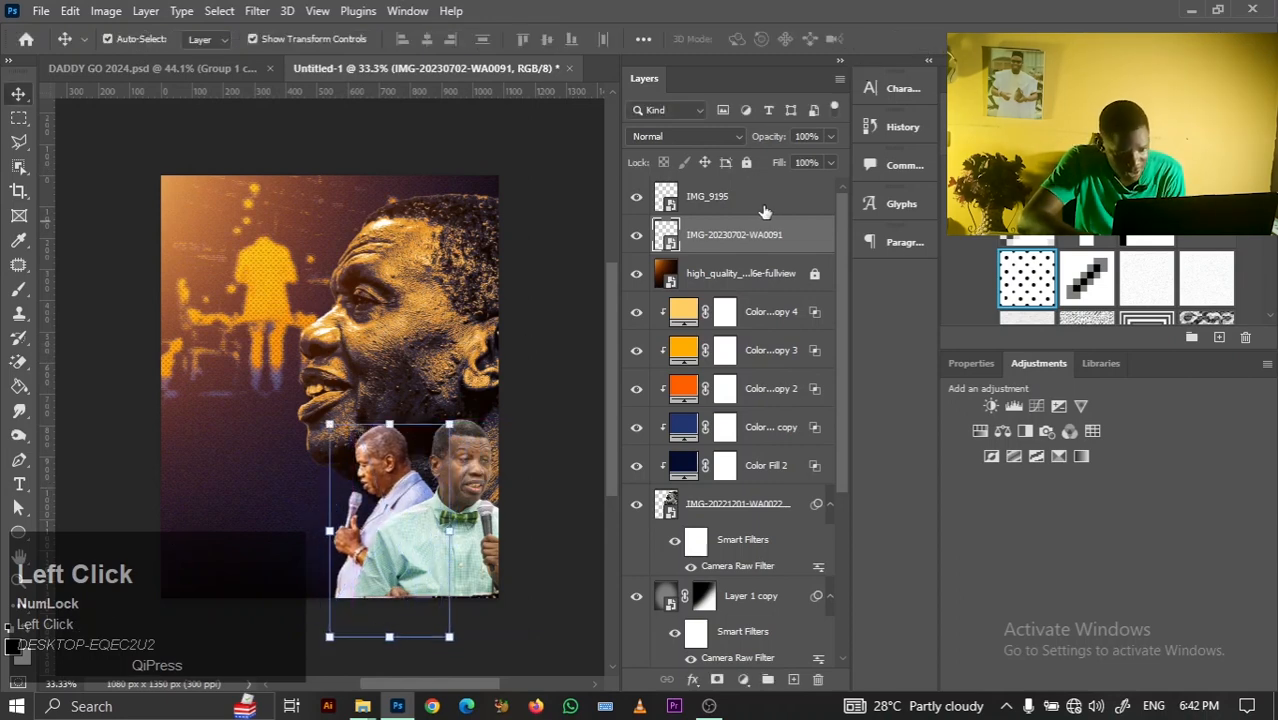
# Put the IMG_9195 layer below IMG-20230702-WA0091 and shift the front figure slightly down and to the left
pyautogui.click(765, 206)
pyautogui.moveTo(752, 195); pyautogui.dragTo(765, 250)
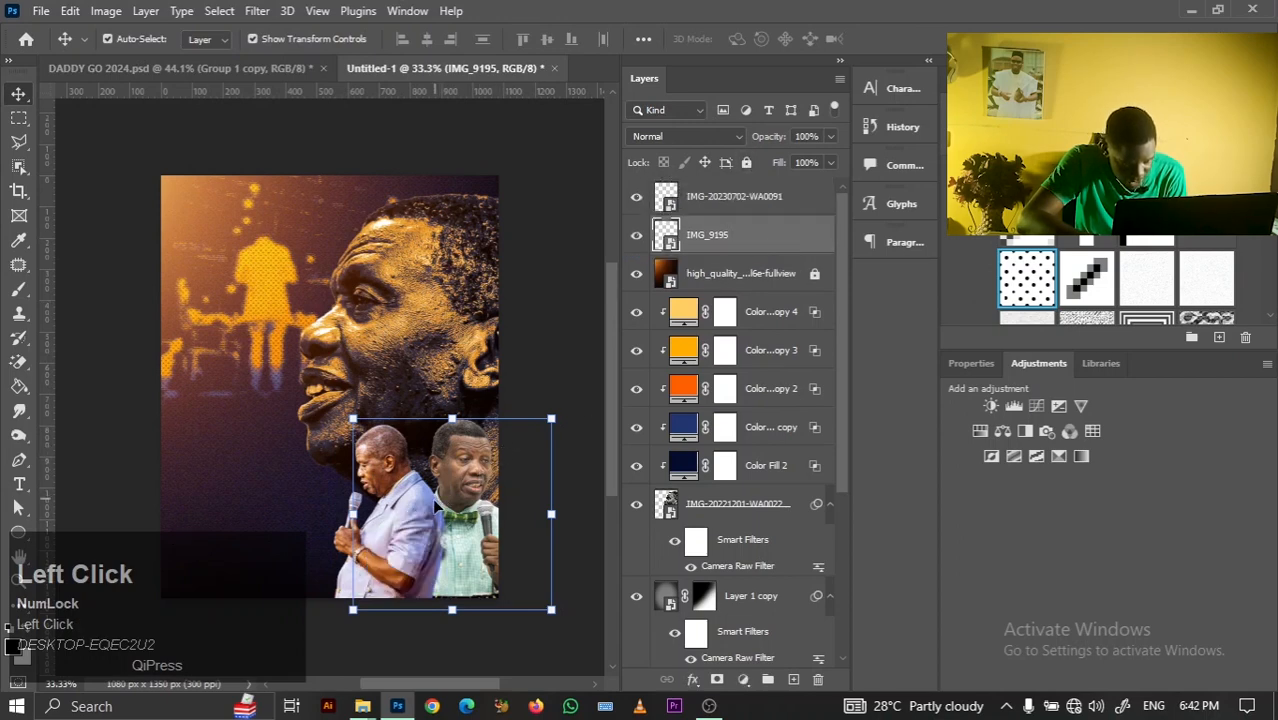
pyautogui.moveTo(434, 501); pyautogui.dragTo(426, 508)
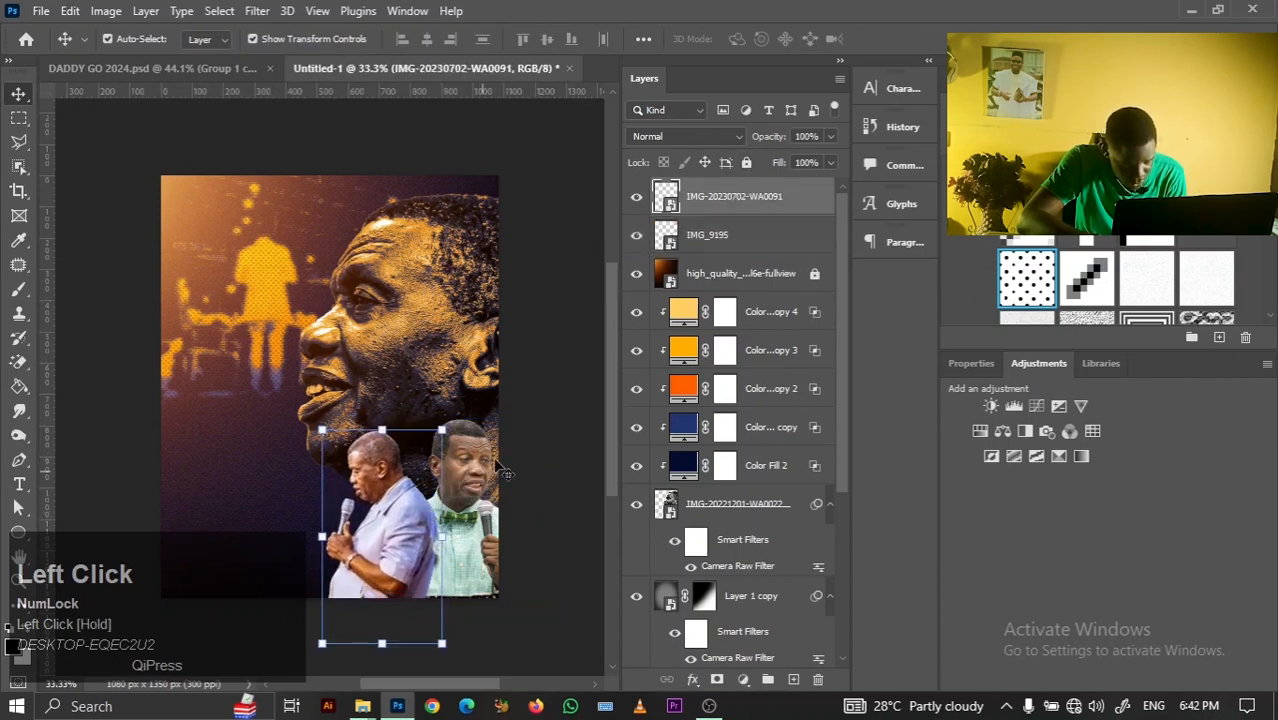
# Scale the IMG_9195 figure down slightly, keeping it behind the front figure at the poster's lower right
pyautogui.click(500, 460)
pyautogui.moveTo(551, 417); pyautogui.dragTo(537, 432)
pyautogui.click(927, 40)
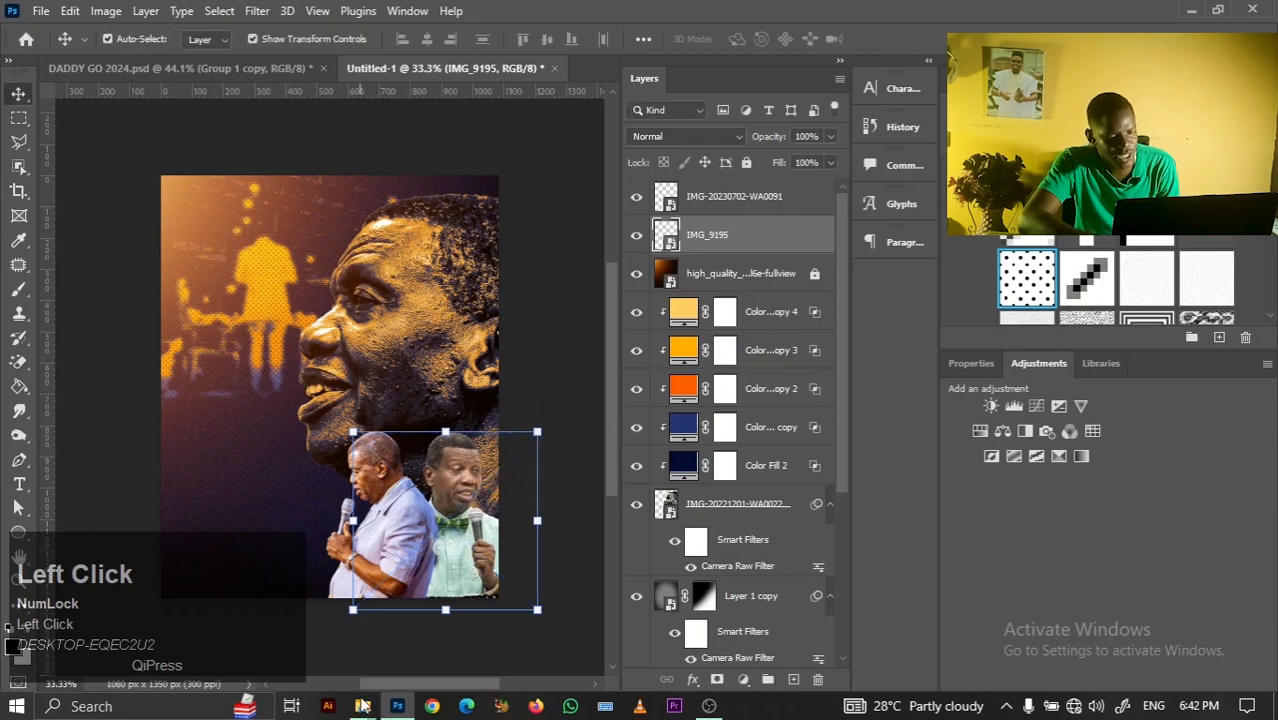
# Place Rainbox Dispersion.png from the DADDY G.O folder in File Explorer into the poster as the topmost layer
pyautogui.click(363, 706)
pyautogui.click(477, 590)
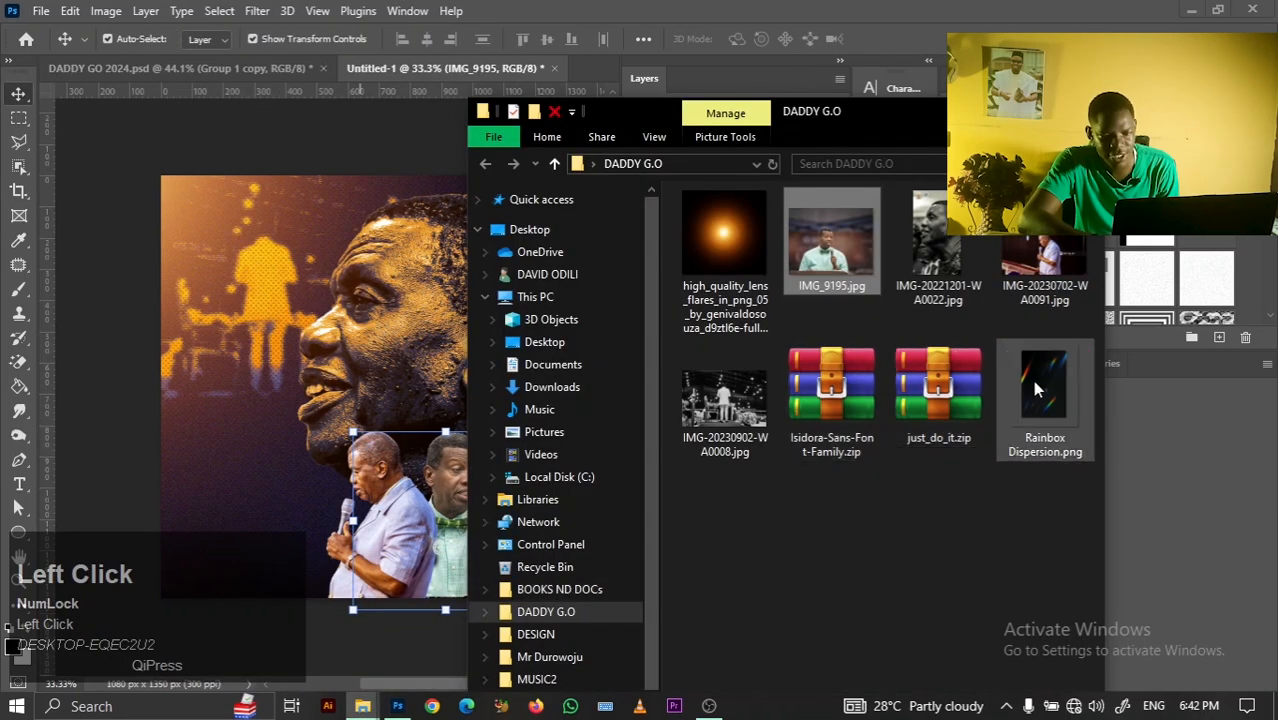
pyautogui.moveTo(1035, 388); pyautogui.dragTo(300, 335)
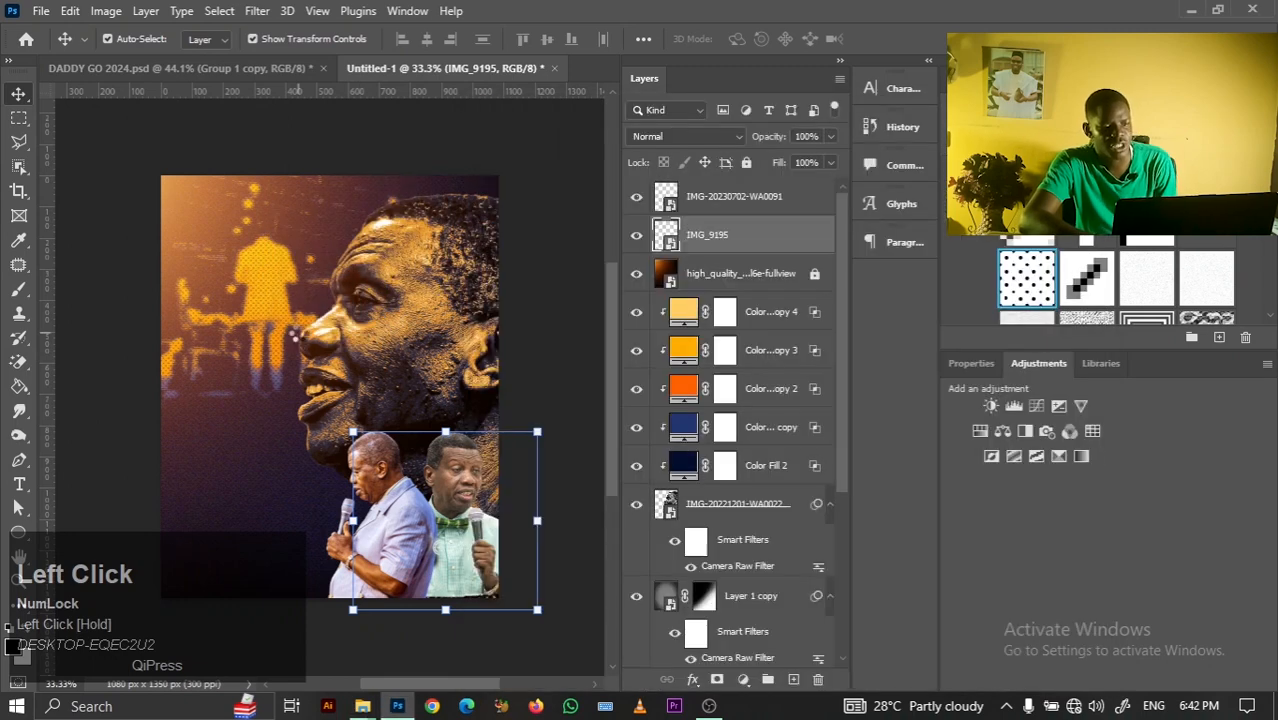
pyautogui.moveTo(678, 237); pyautogui.dragTo(677, 186)
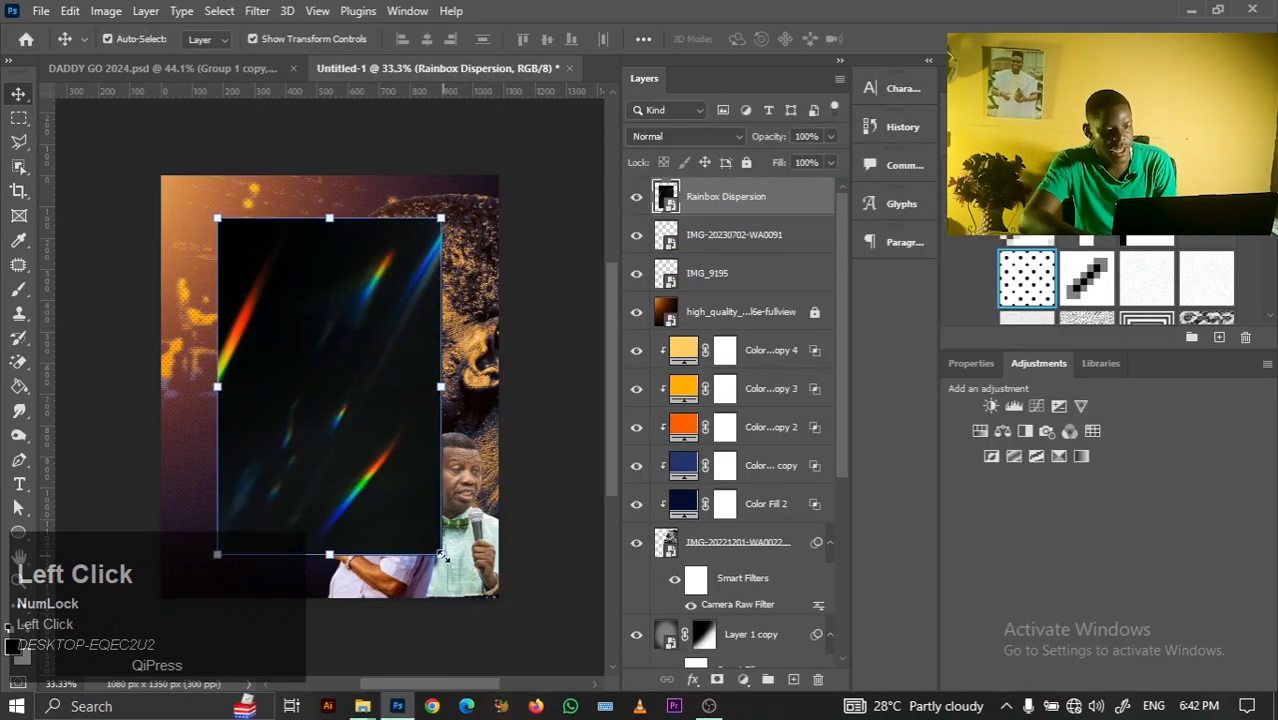
# Scale the Rainbox Dispersion layer up to 153.61% so it extends across the poster
pyautogui.moveTo(443, 556); pyautogui.dragTo(517, 604)
pyautogui.moveTo(231, 224); pyautogui.dragTo(153, 92)
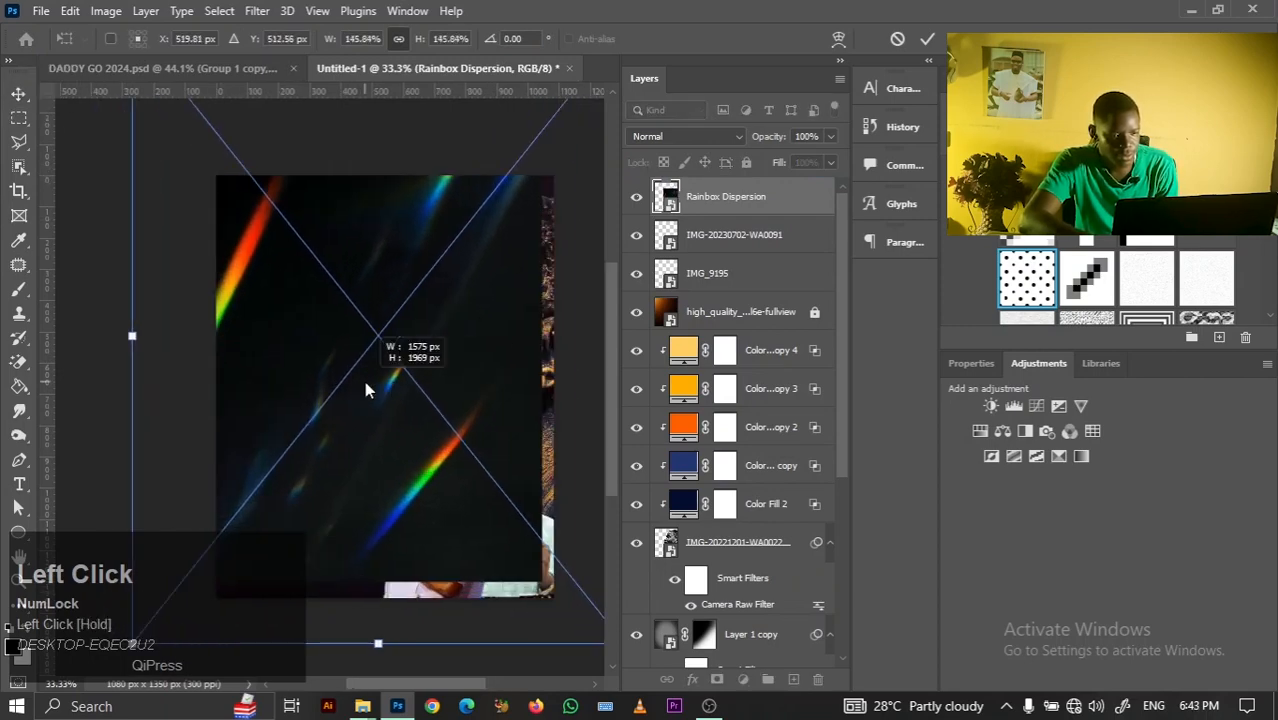
pyautogui.hotkey('ctrl', '-')
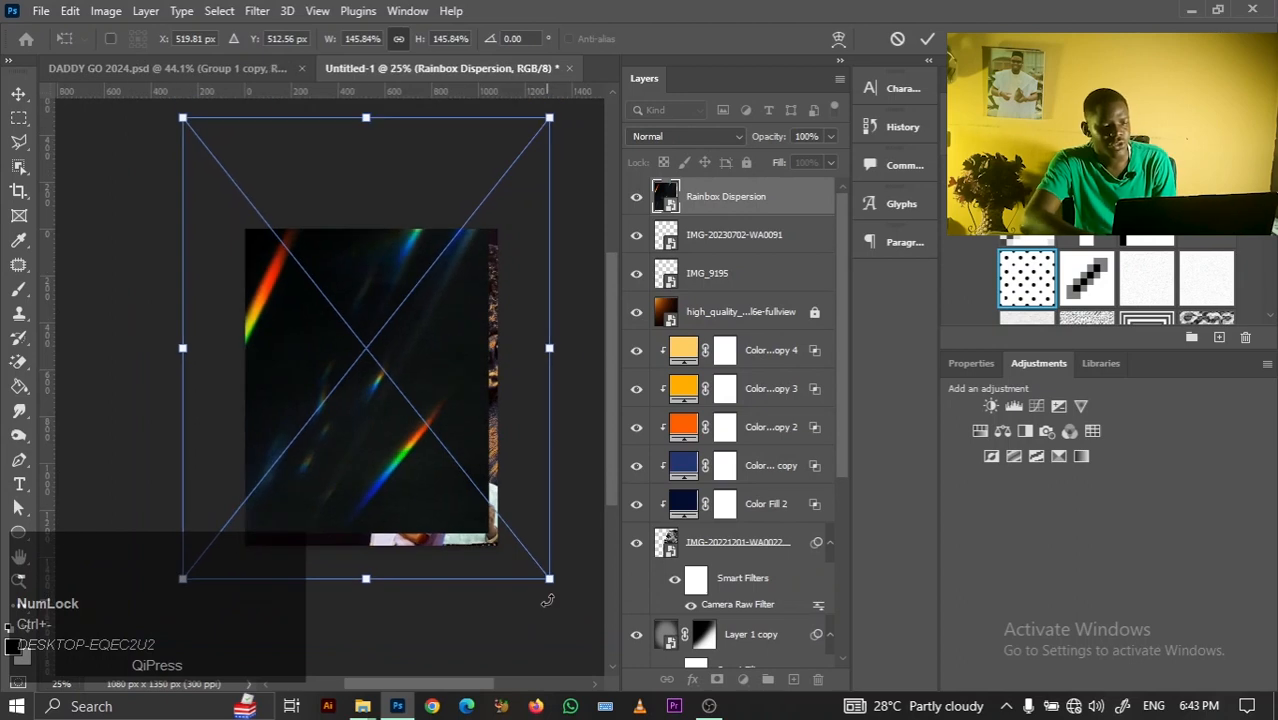
pyautogui.moveTo(549, 579); pyautogui.dragTo(569, 604)
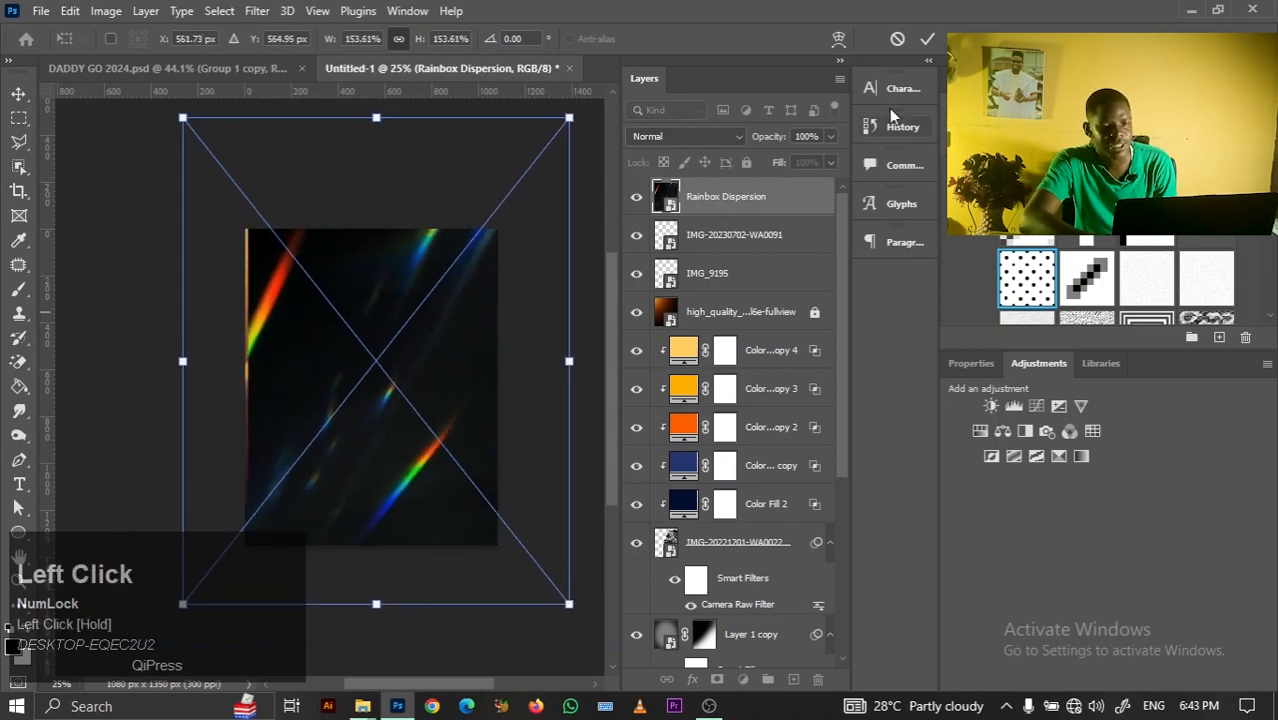
pyautogui.click(927, 40)
# Shift the Rainbox Dispersion layer down and to the right, and set its blend mode to Screen
pyautogui.moveTo(408, 362); pyautogui.dragTo(436, 317)
pyautogui.click(685, 136)
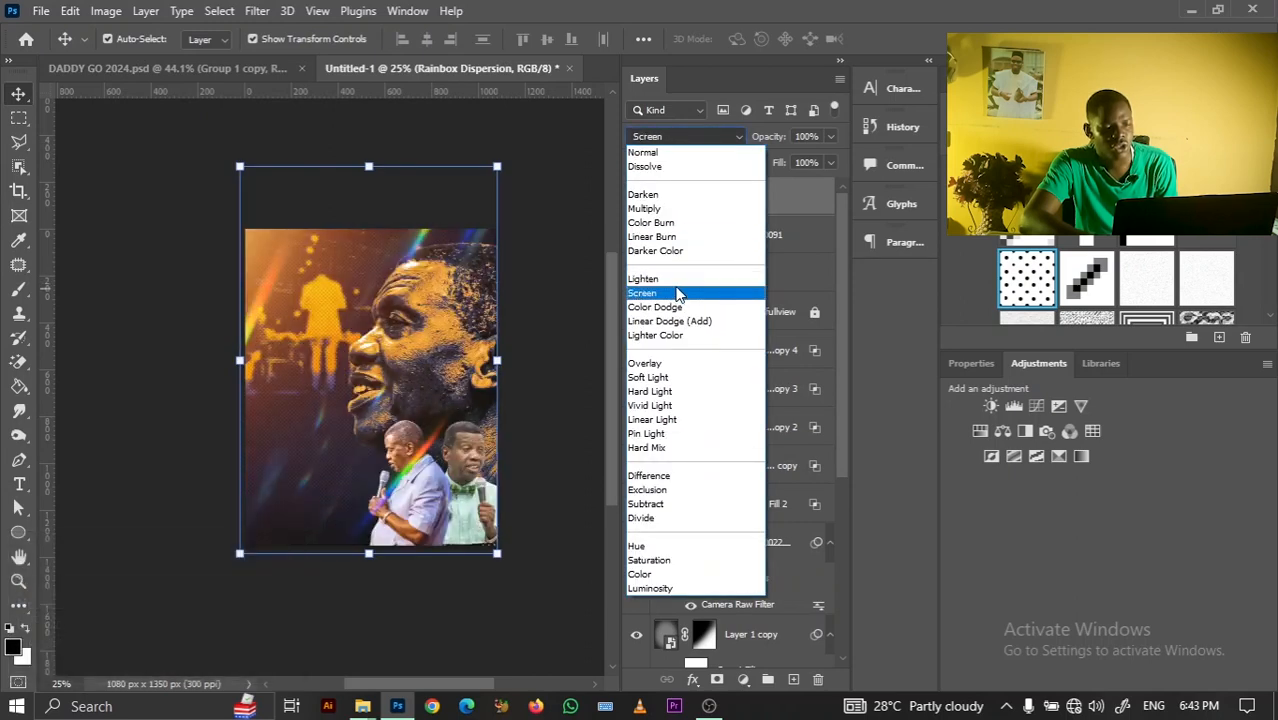
pyautogui.click(677, 294)
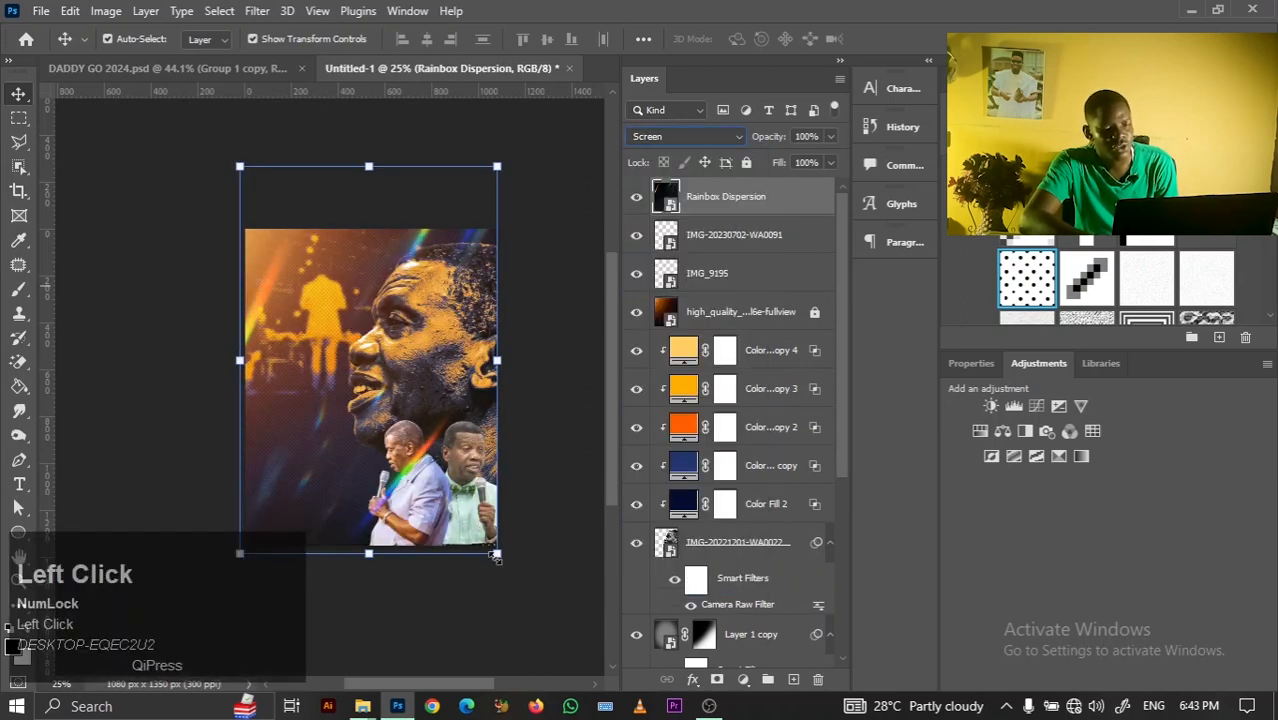
# Enlarge the Rainbox Dispersion overlay to 199.17%, extending it past the poster's upper-left corner
pyautogui.moveTo(496, 556); pyautogui.dragTo(562, 608)
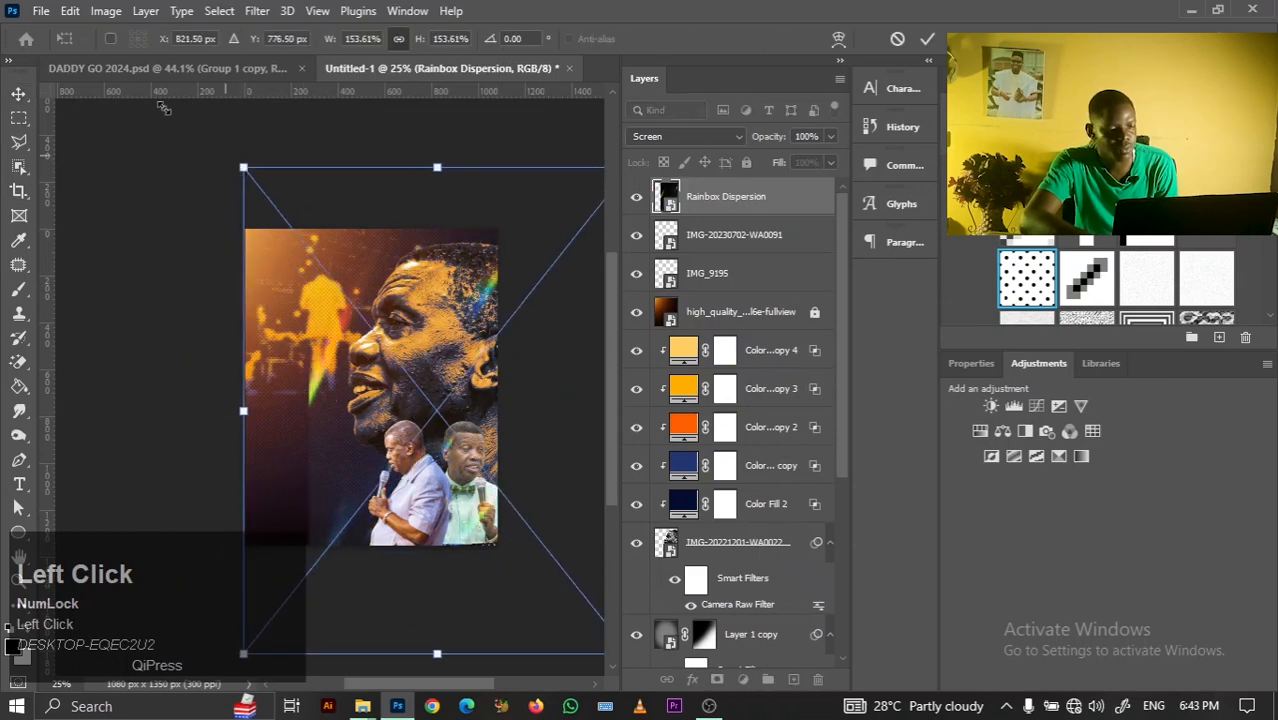
pyautogui.moveTo(163, 108); pyautogui.dragTo(241, 218)
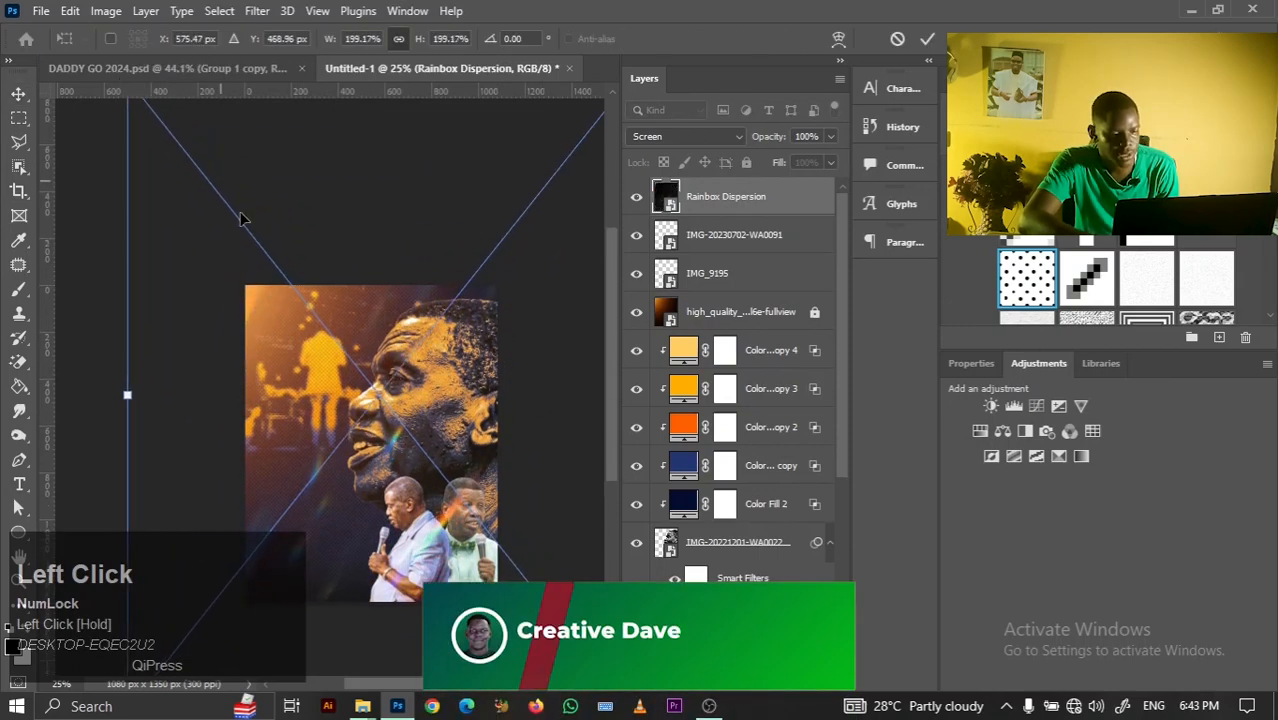
pyautogui.click(927, 38)
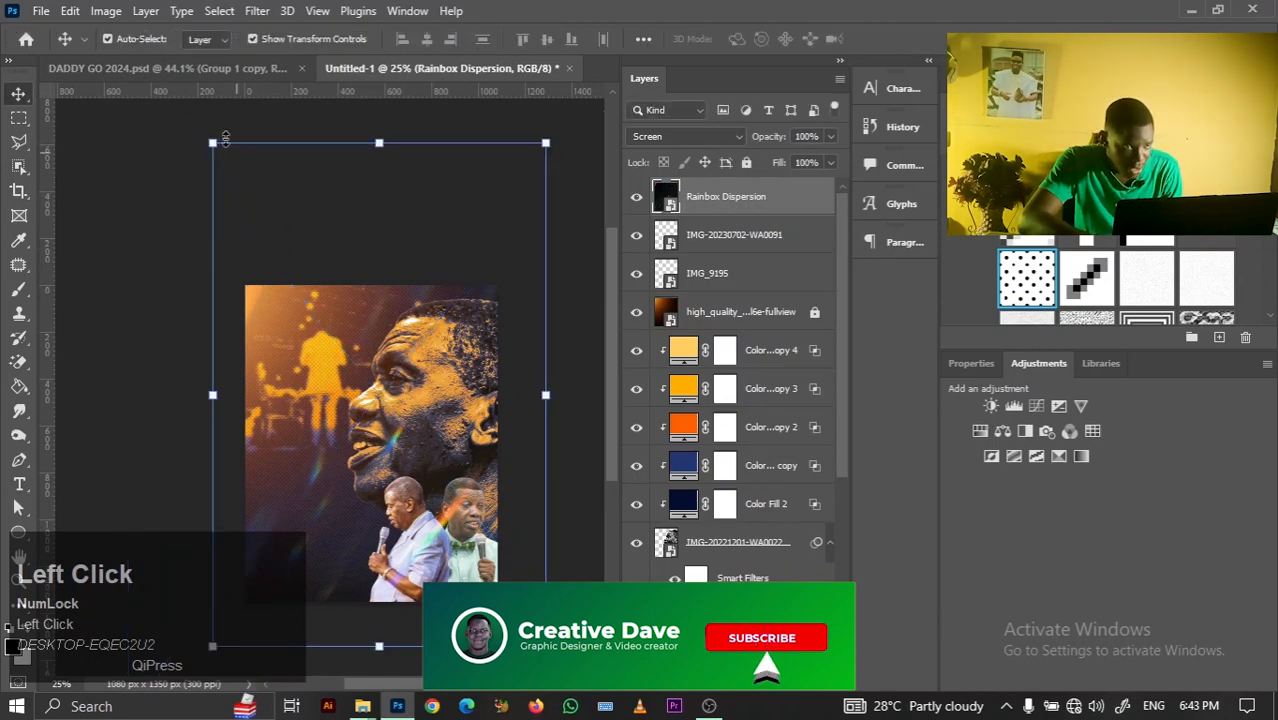
# Scale the Rainbox Dispersion overlay to 224.59% and shift it slightly up and to the left, then deselect it
pyautogui.click(211, 141)
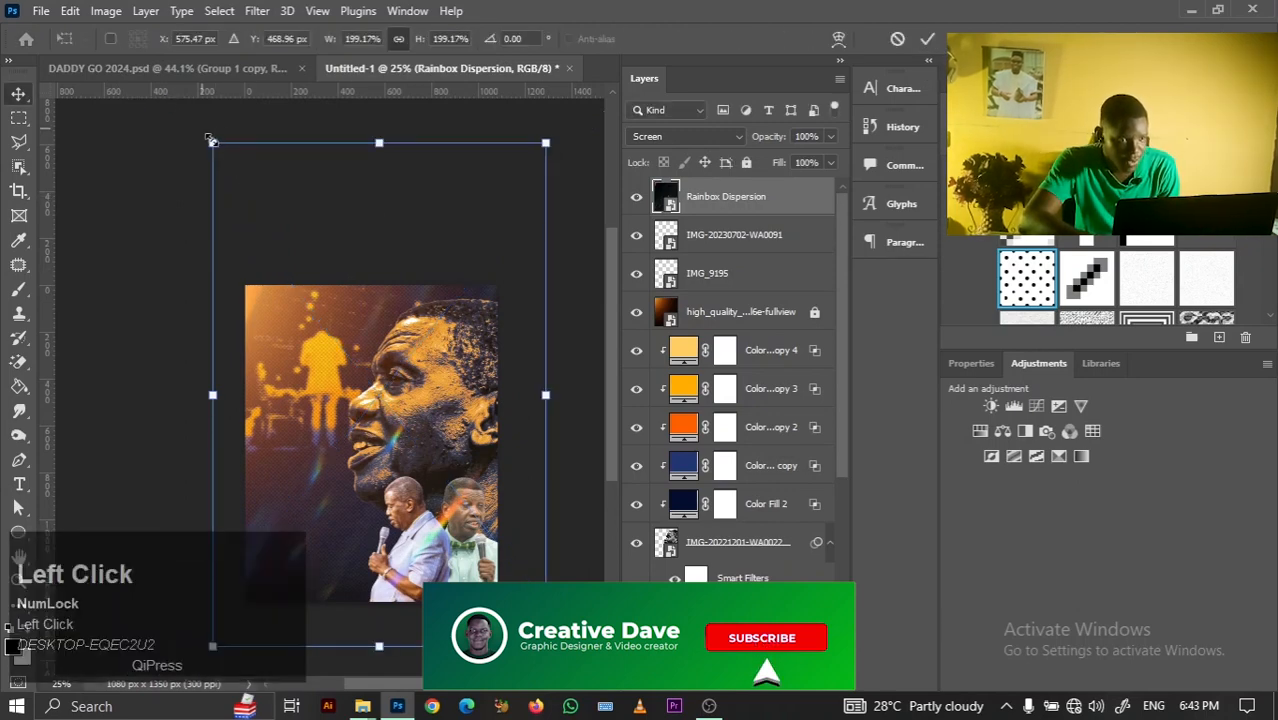
pyautogui.moveTo(211, 141); pyautogui.dragTo(213, 148)
pyautogui.hotkey('ctrl', '-')
pyautogui.hotkey('ctrl', '-')
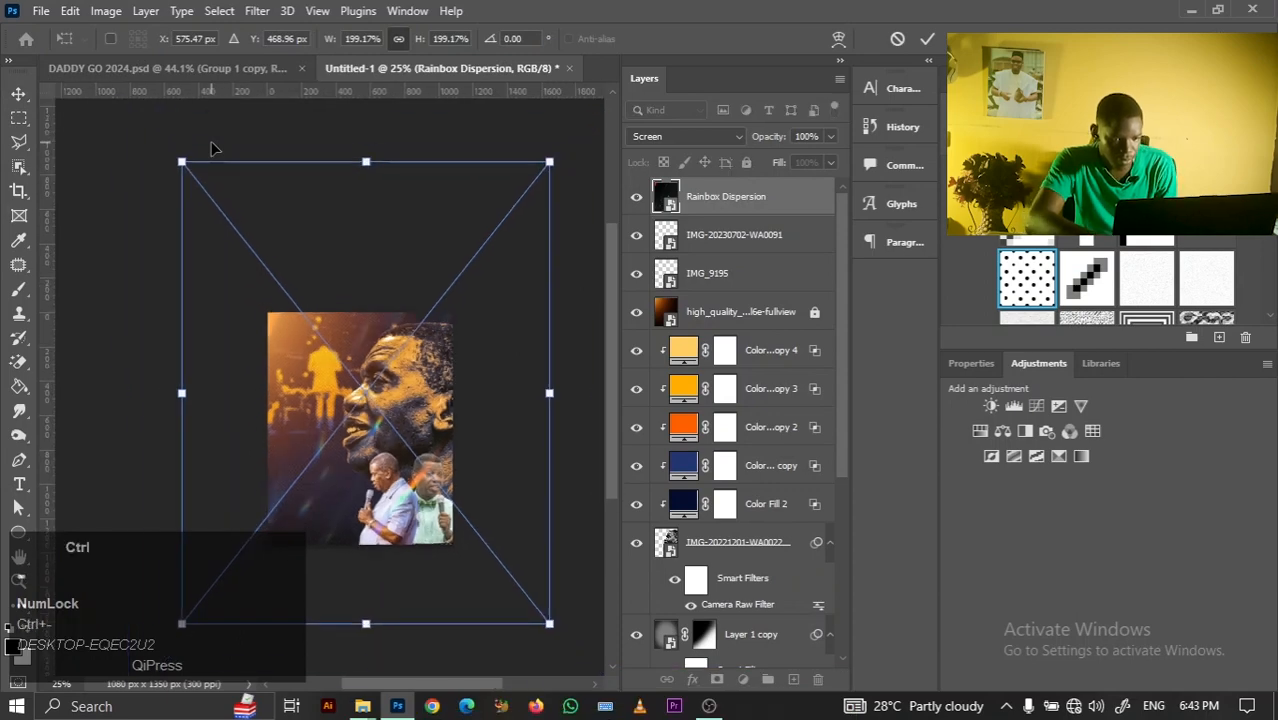
pyautogui.moveTo(482, 546); pyautogui.dragTo(528, 577)
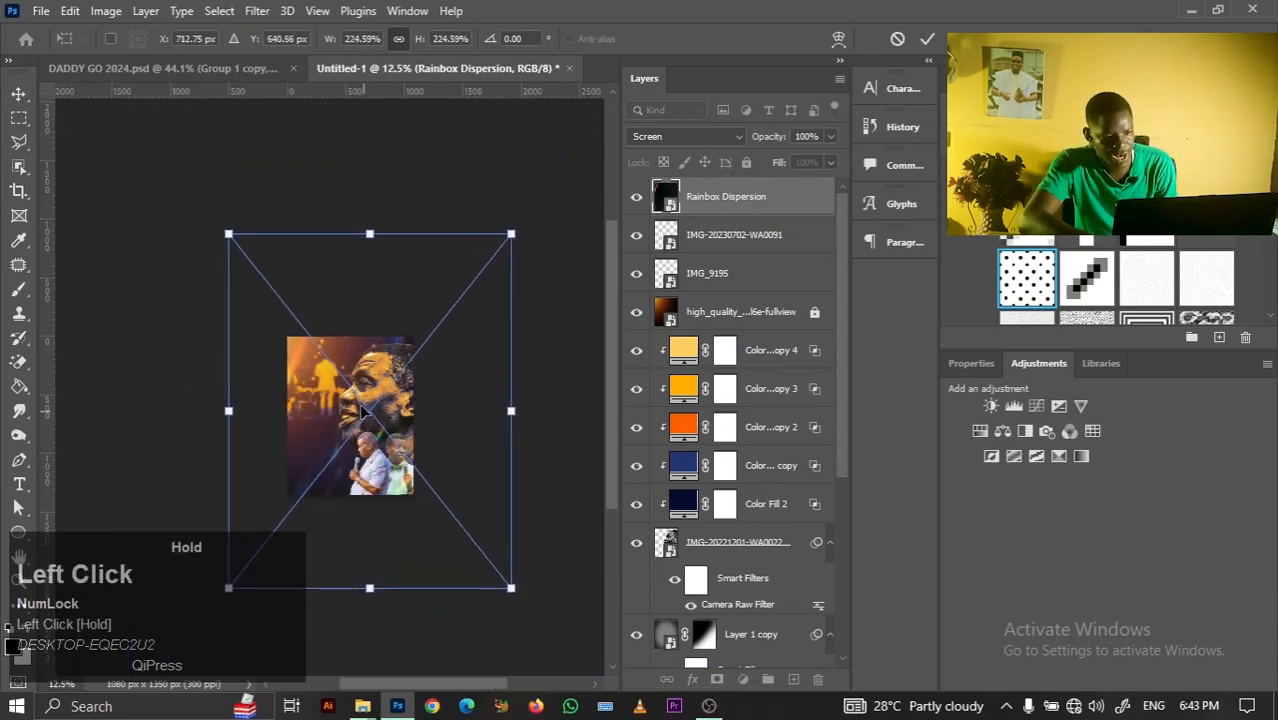
pyautogui.moveTo(361, 409); pyautogui.dragTo(350, 396)
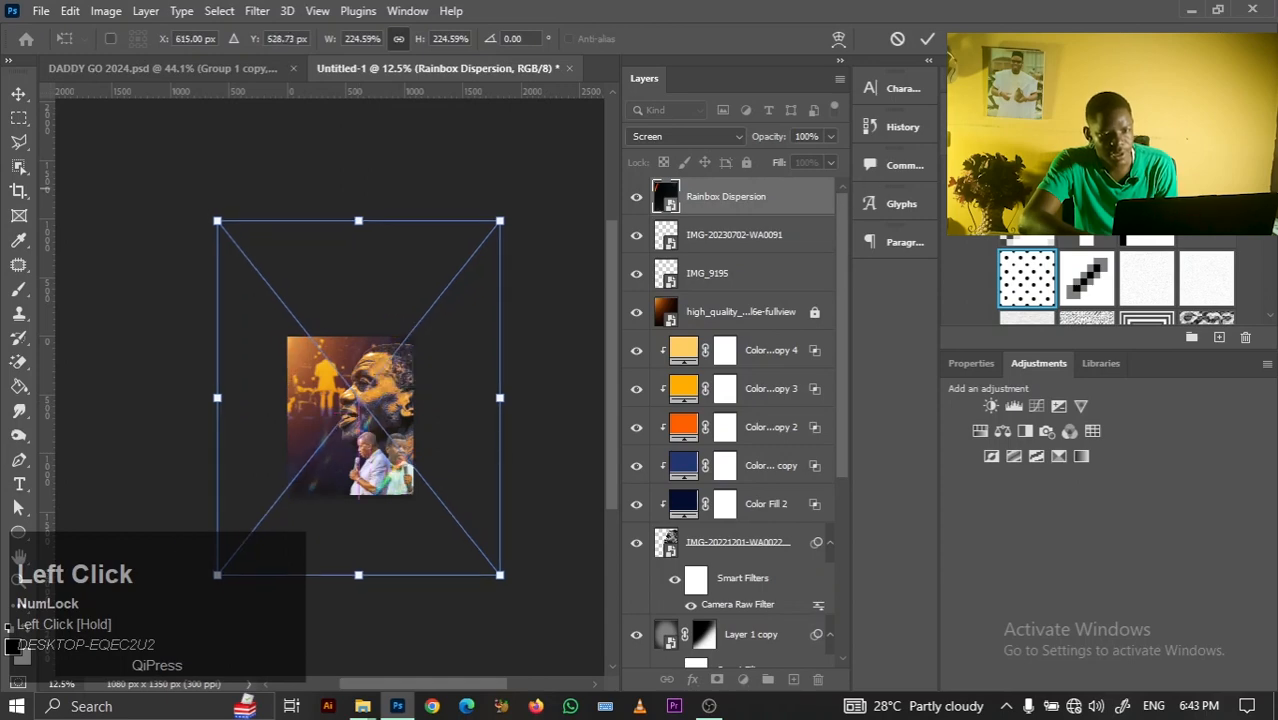
pyautogui.click(930, 38)
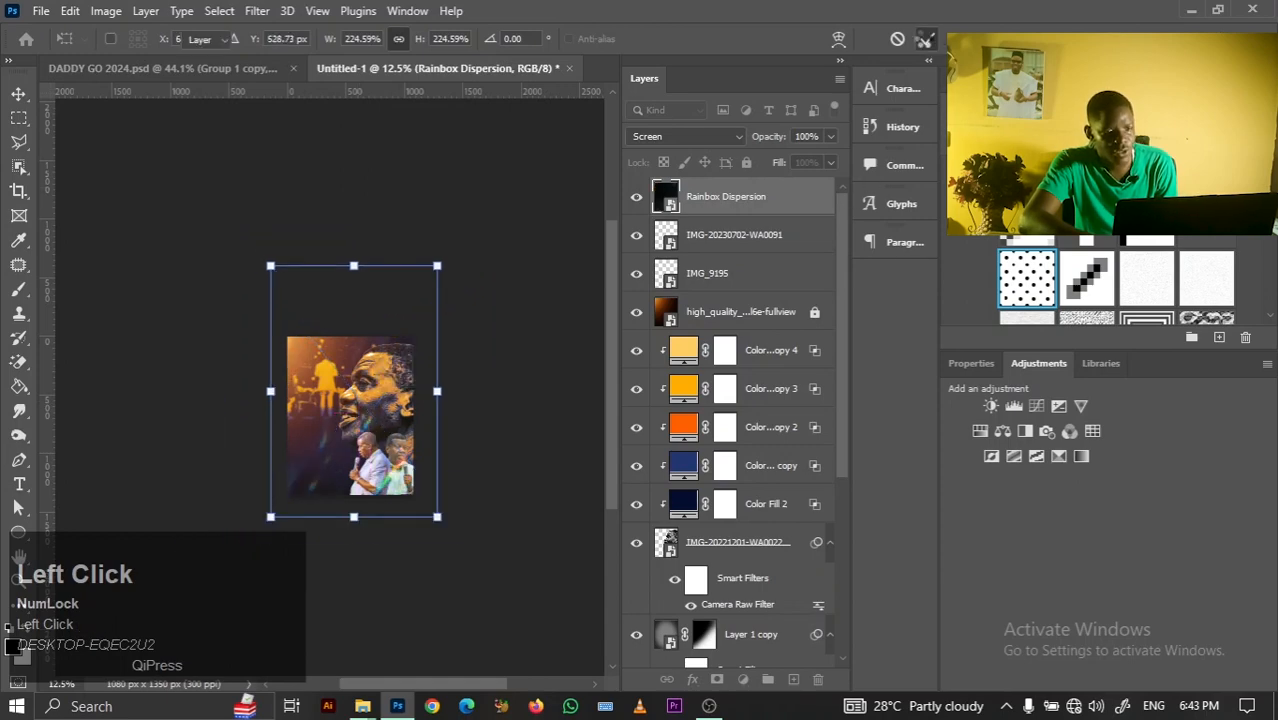
pyautogui.click(519, 206)
pyautogui.hotkey('ctrl', '0')
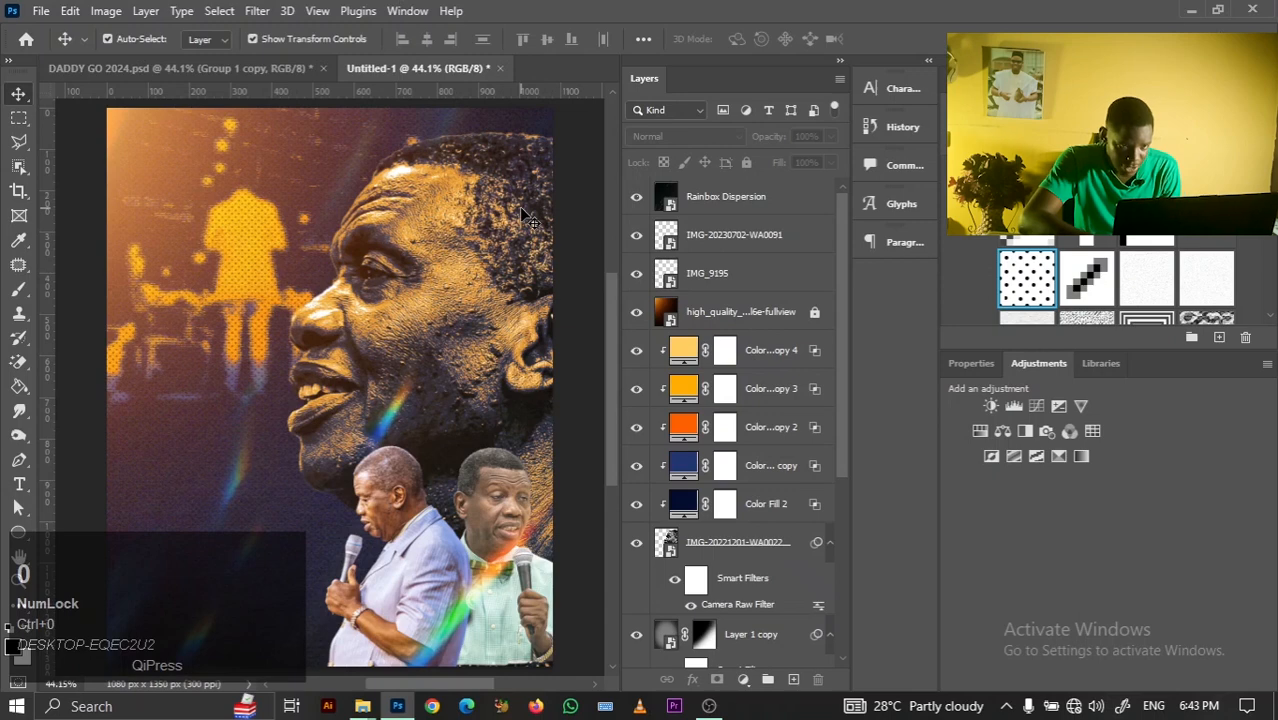
# Lock the Rainbox Dispersion layer and hide it
pyautogui.click(520, 208)
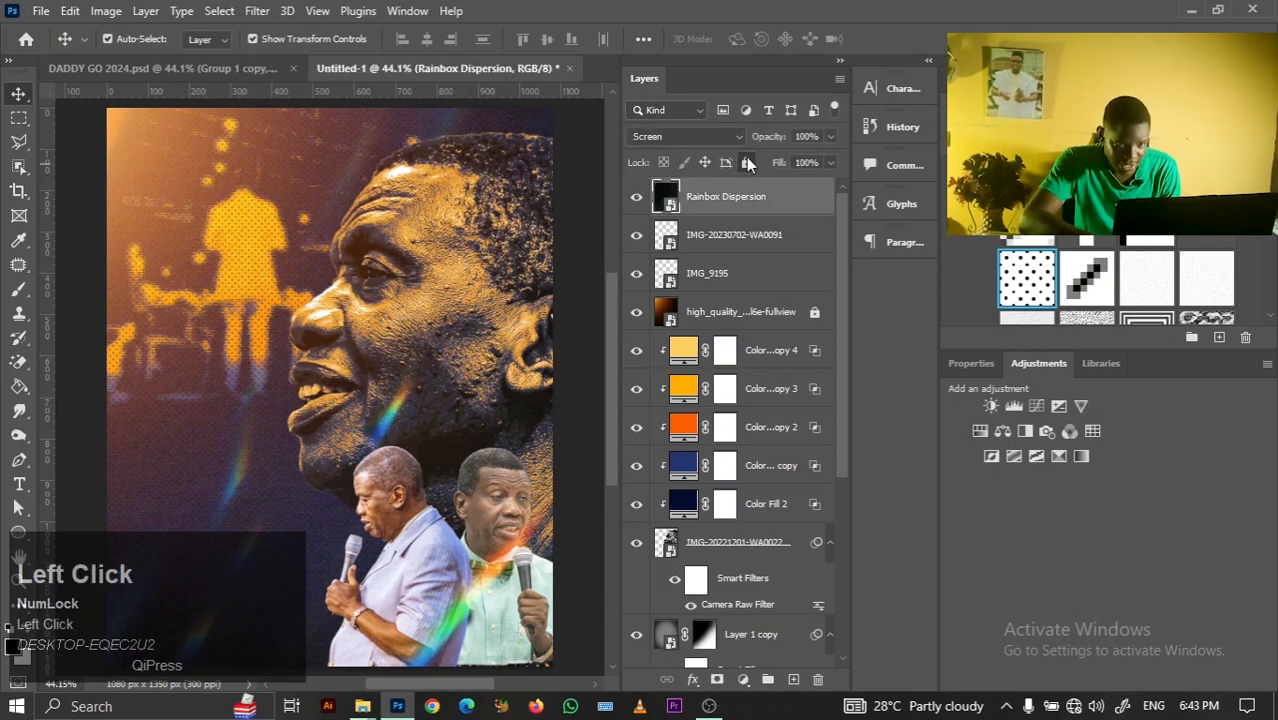
pyautogui.click(747, 163)
pyautogui.click(637, 197)
# Nudge the IMG-20230702-WA0091 figure slightly down along the poster's lower edge
pyautogui.click(715, 250)
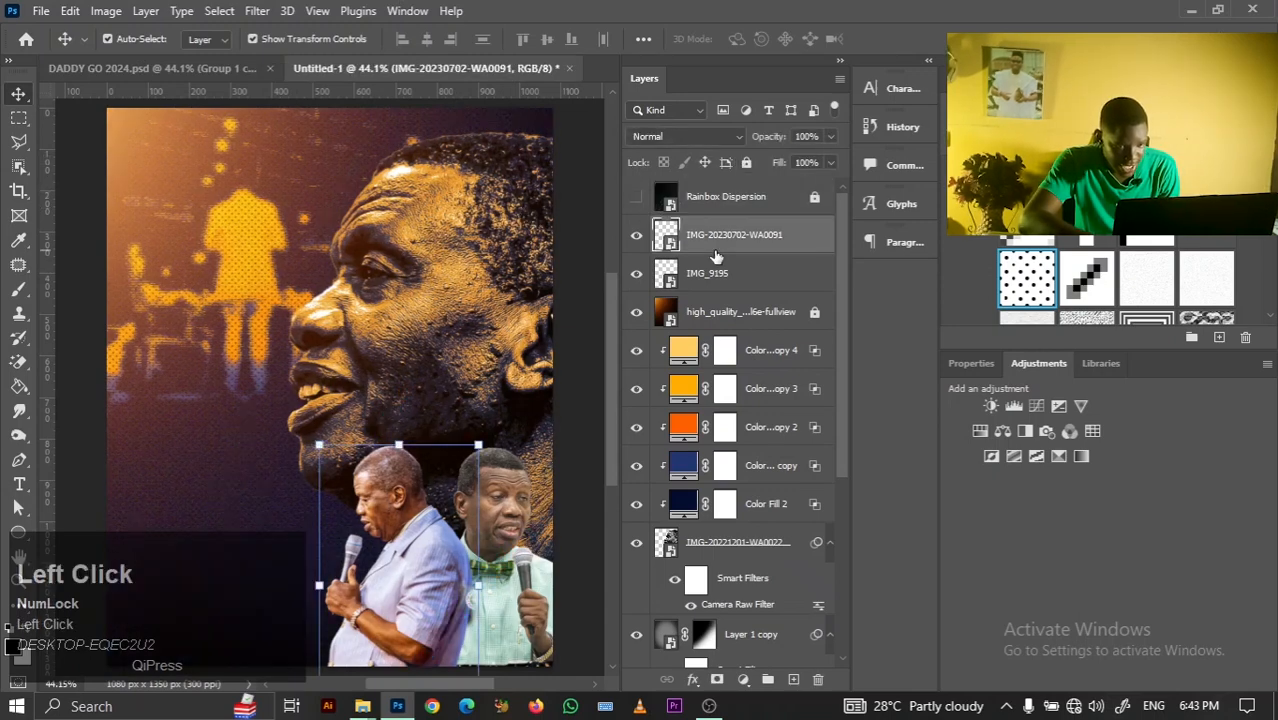
pyautogui.press('Down')
pyautogui.press('Down')
pyautogui.press('Down')
pyautogui.press('Down')
pyautogui.press('Down')
pyautogui.press('Down')
pyautogui.press('Down')
pyautogui.press('Down')
pyautogui.press('Down')
pyautogui.press('Down')
pyautogui.press('Down')
pyautogui.press('Down')
pyautogui.press('Down')
pyautogui.press('Down')
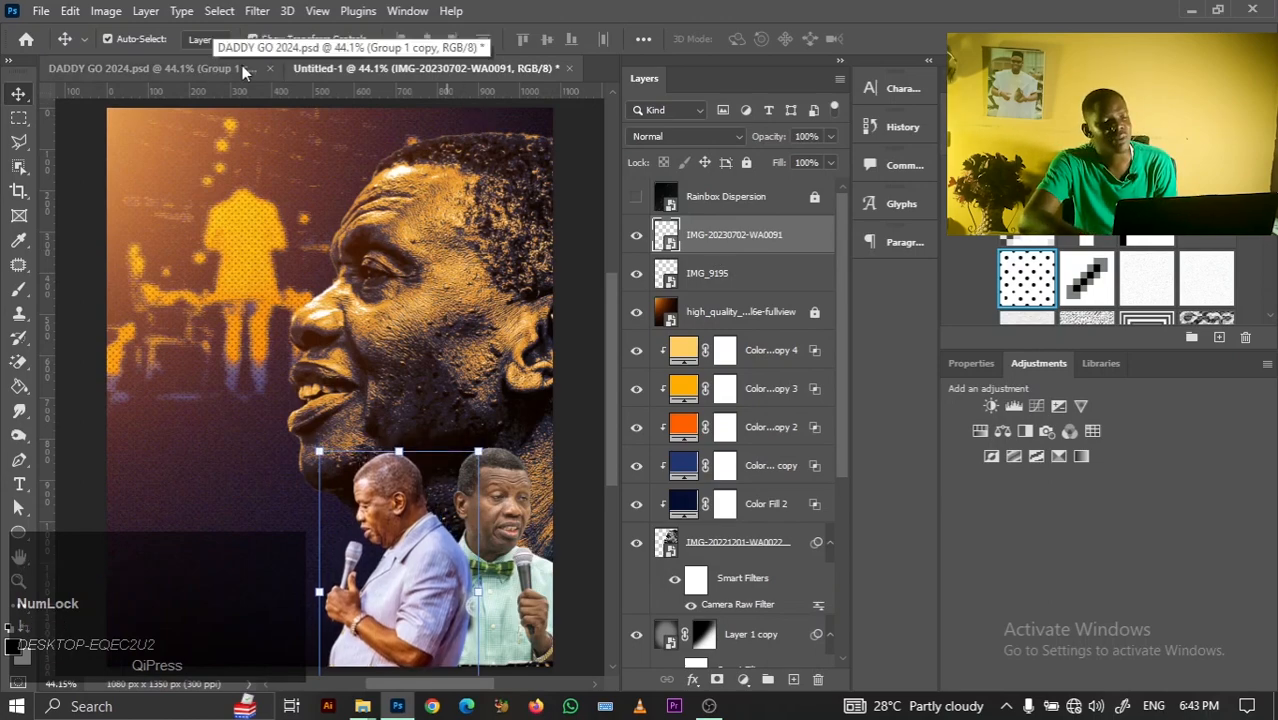
# Check how the two figures are treated in DADDY GO 2024.psd and return to their layers in the Untitled-1 poster
pyautogui.click(156, 67)
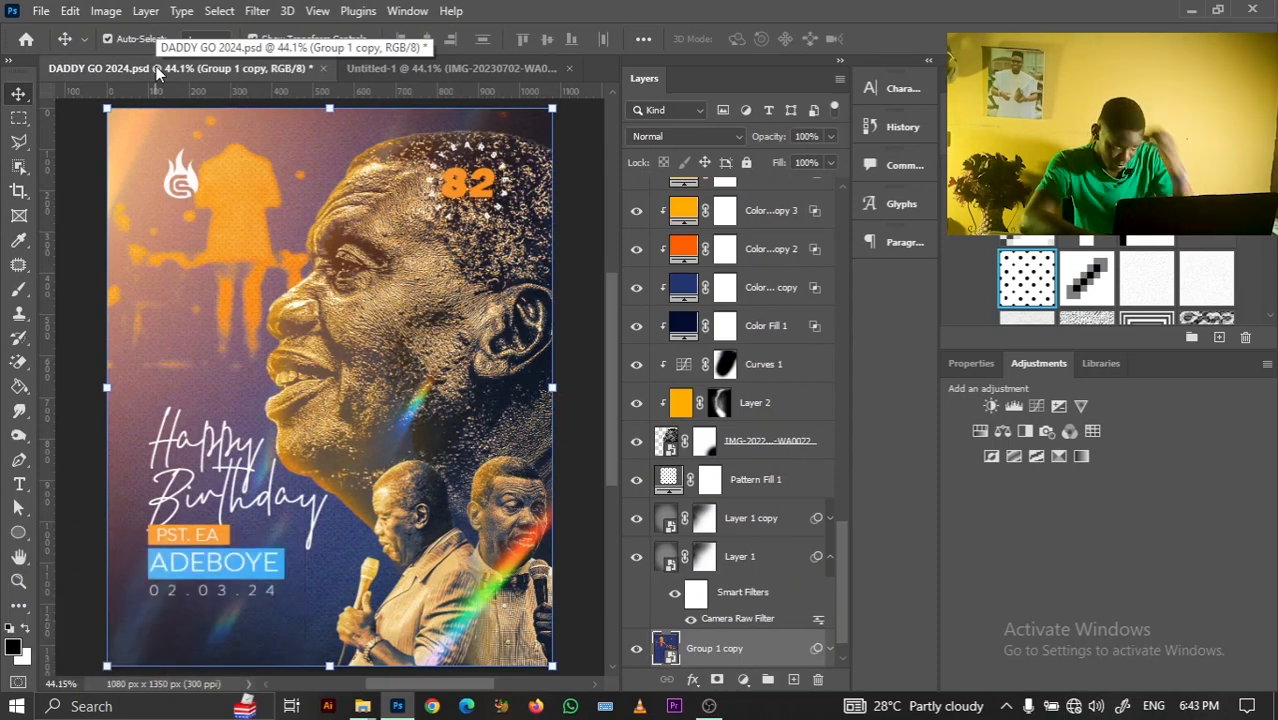
pyautogui.click(383, 74)
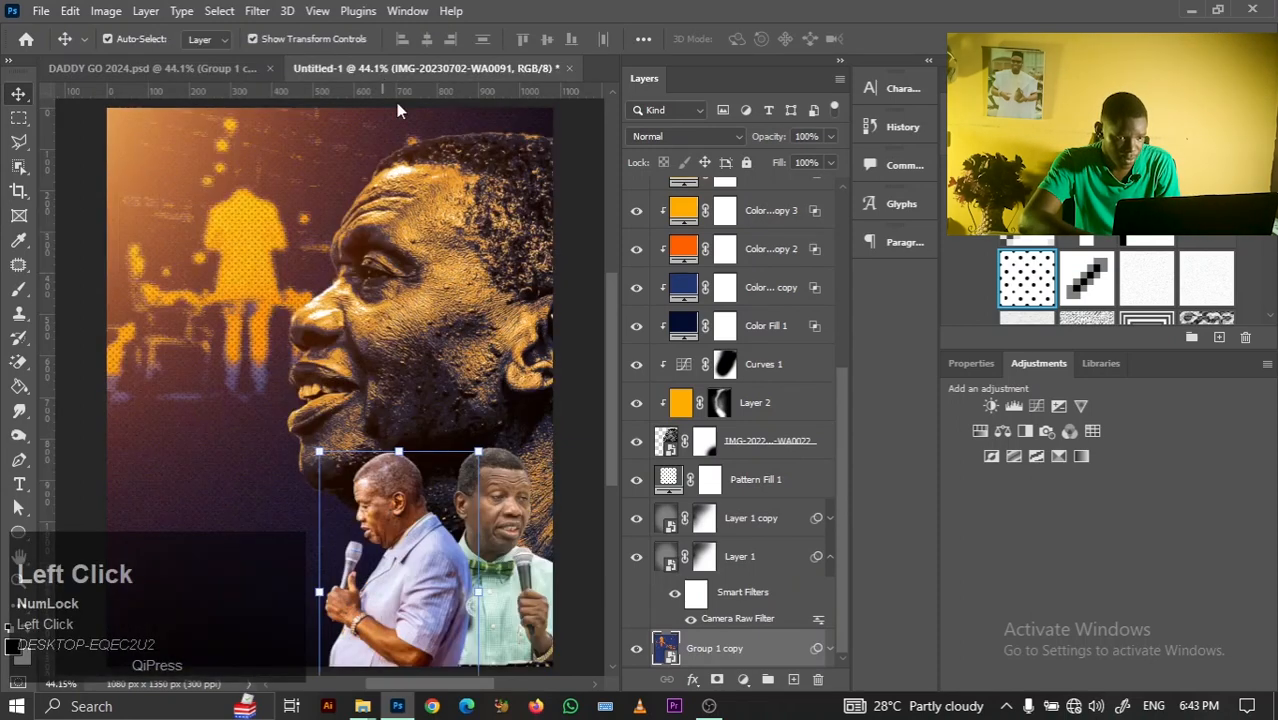
pyautogui.click(735, 228)
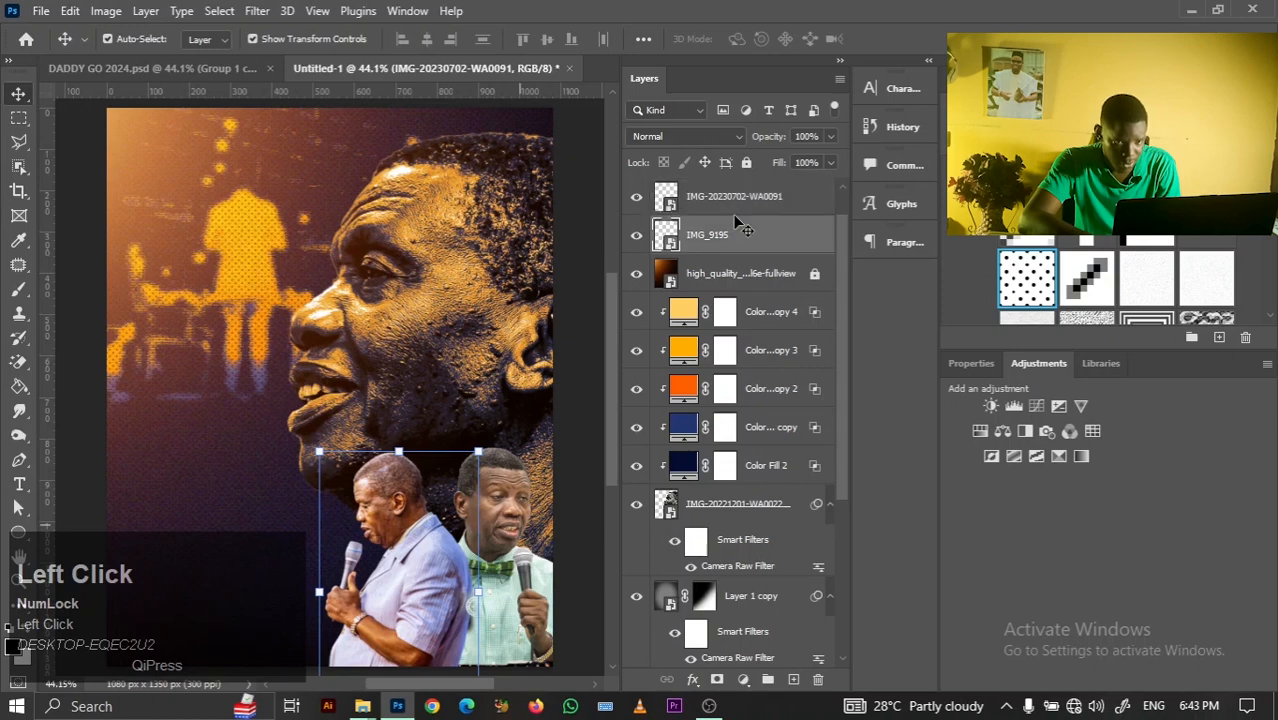
pyautogui.keyDown('ctrl'); pyautogui.click(738, 225); pyautogui.keyUp('ctrl')
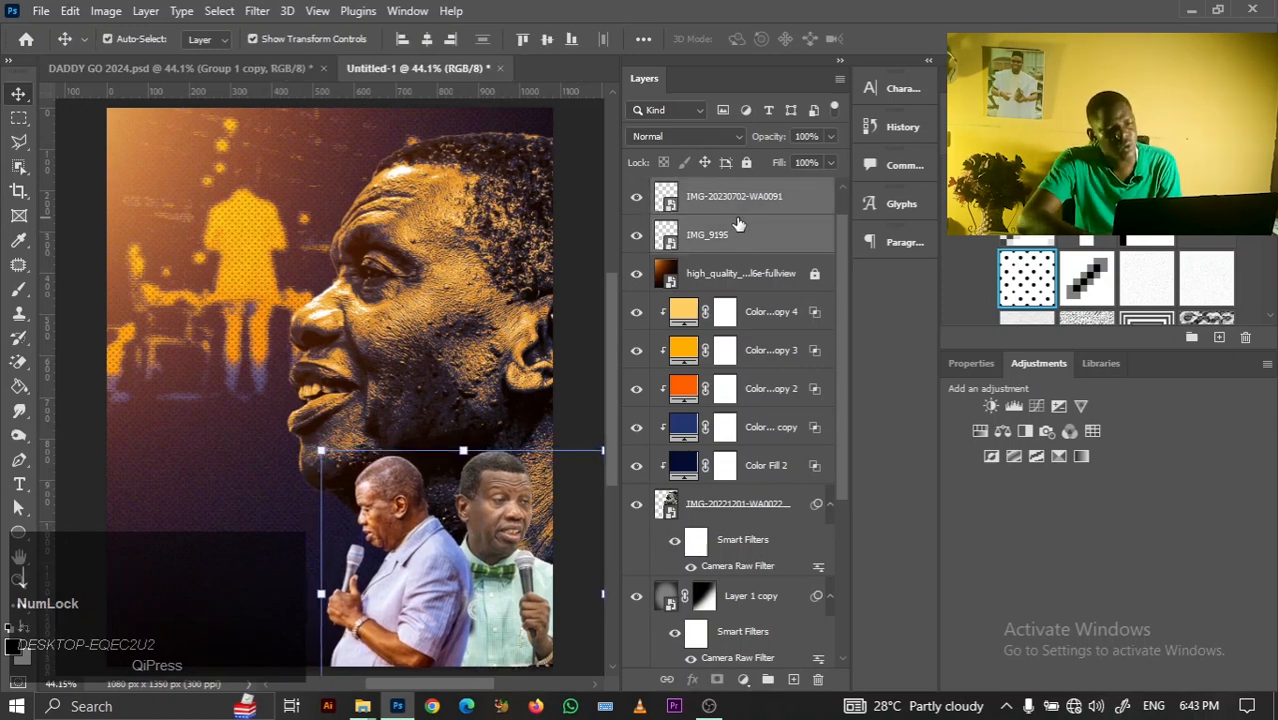
pyautogui.click(435, 217)
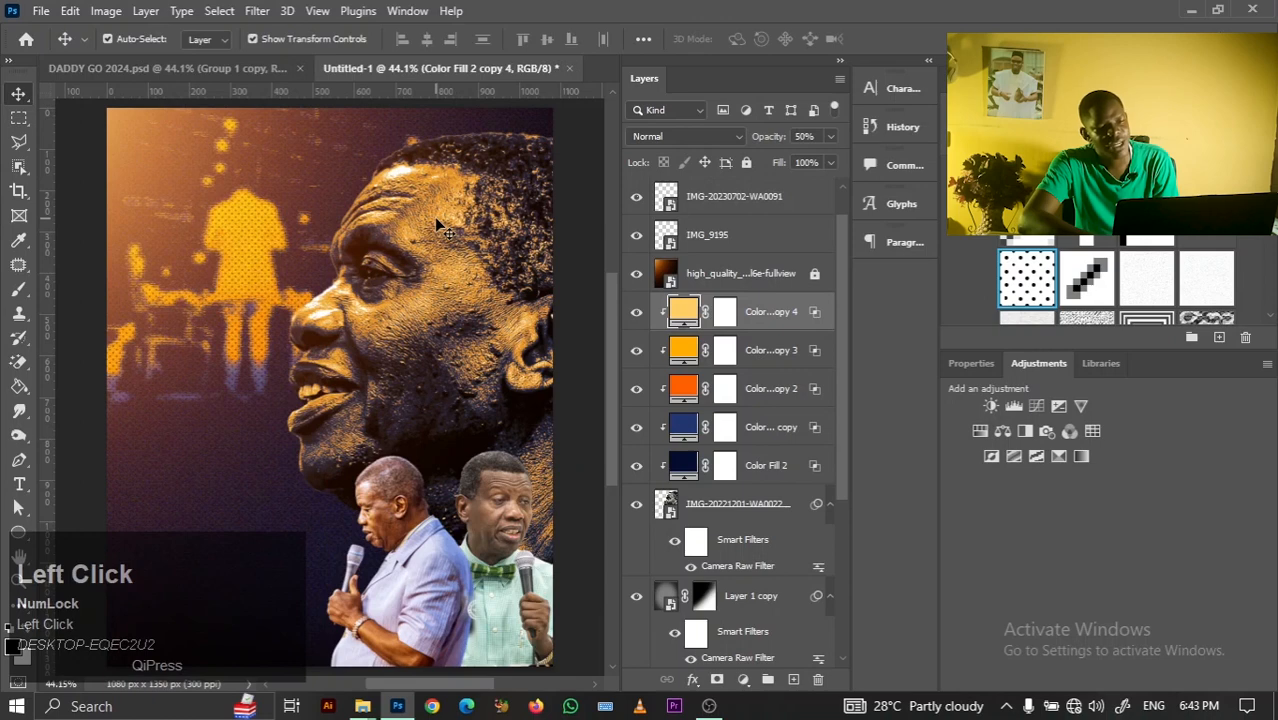
# Copy the Camera Raw smart filter from the IMG-20221201-WA0022 layer to the IMG_9195 layer
pyautogui.click(767, 253)
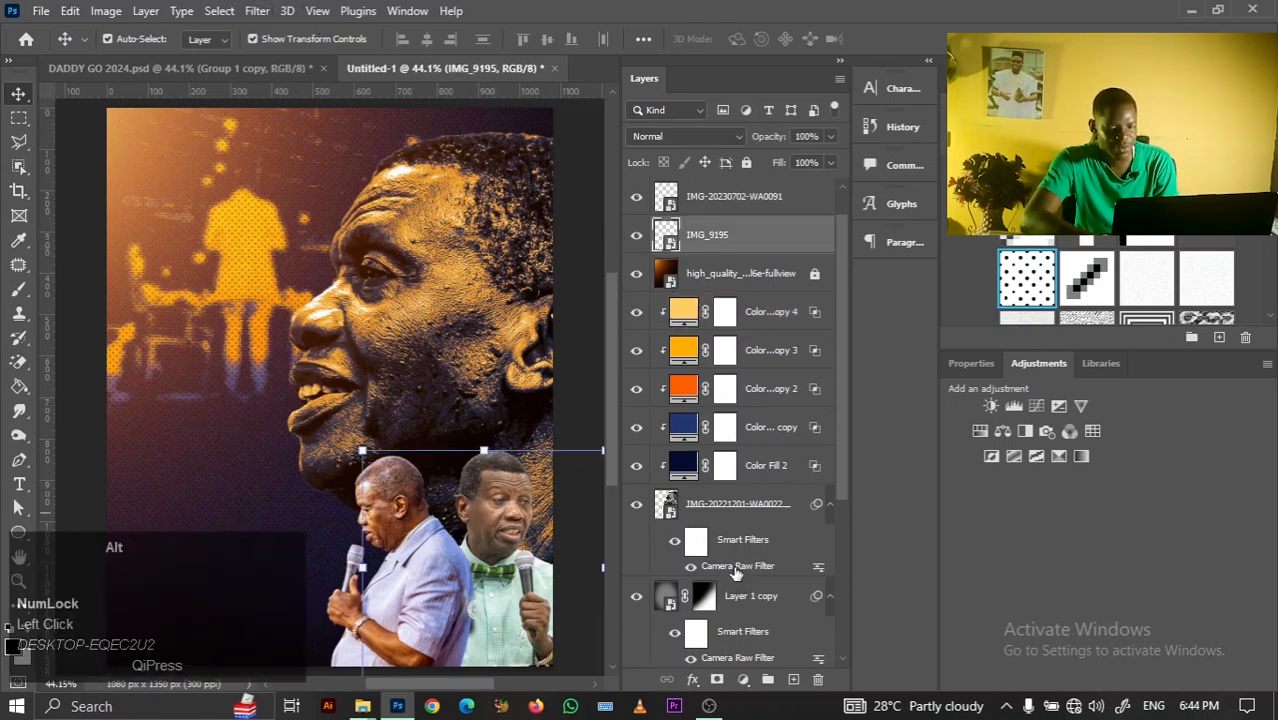
pyautogui.moveTo(740, 582); pyautogui.dragTo(728, 251)
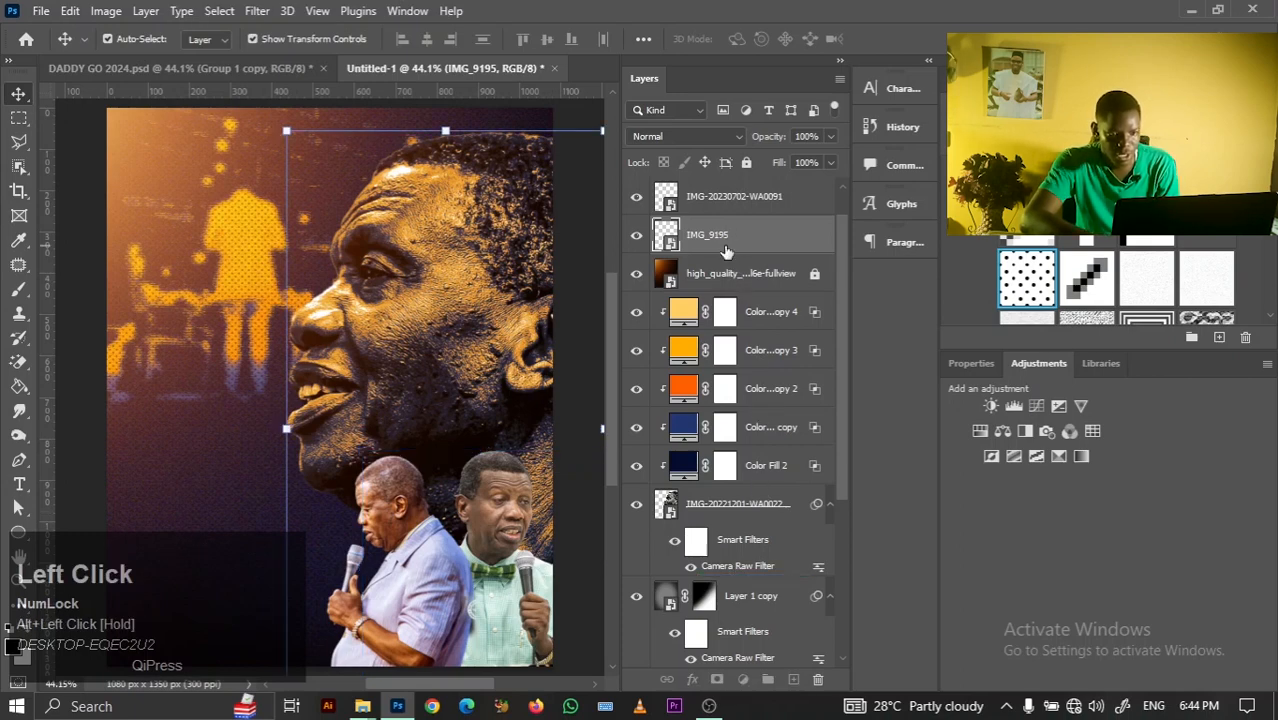
pyautogui.click(740, 504)
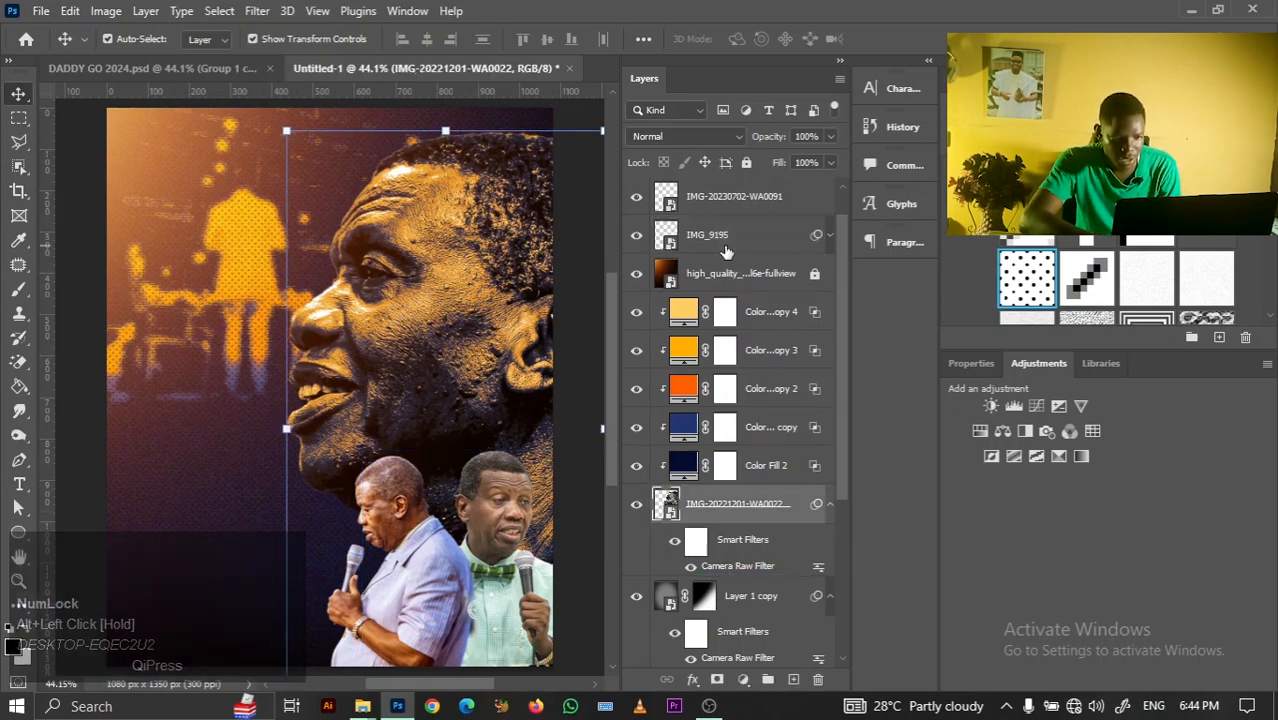
# Copy the Camera Raw smart filter from IMG_9195 to IMG-20230702-WA0091, keeping the filter on the large face layer
pyautogui.click(742, 576)
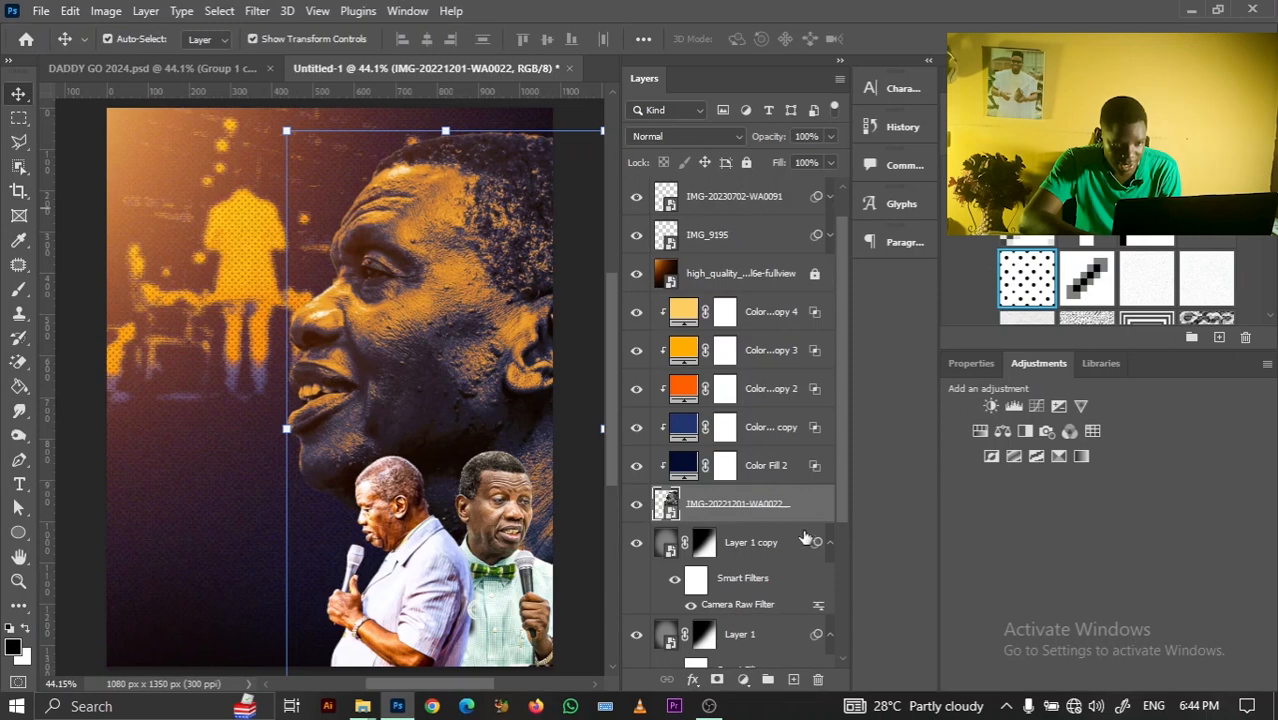
pyautogui.hotkey('ctrl', 'z')
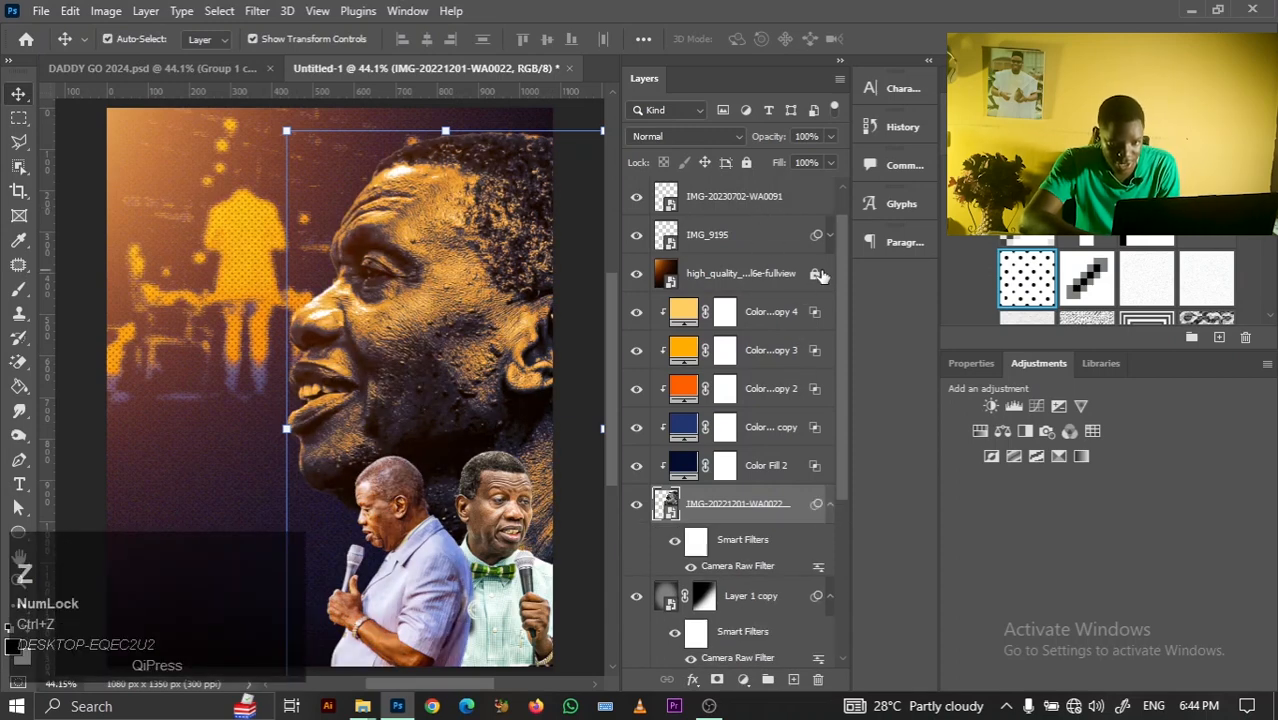
pyautogui.click(829, 236)
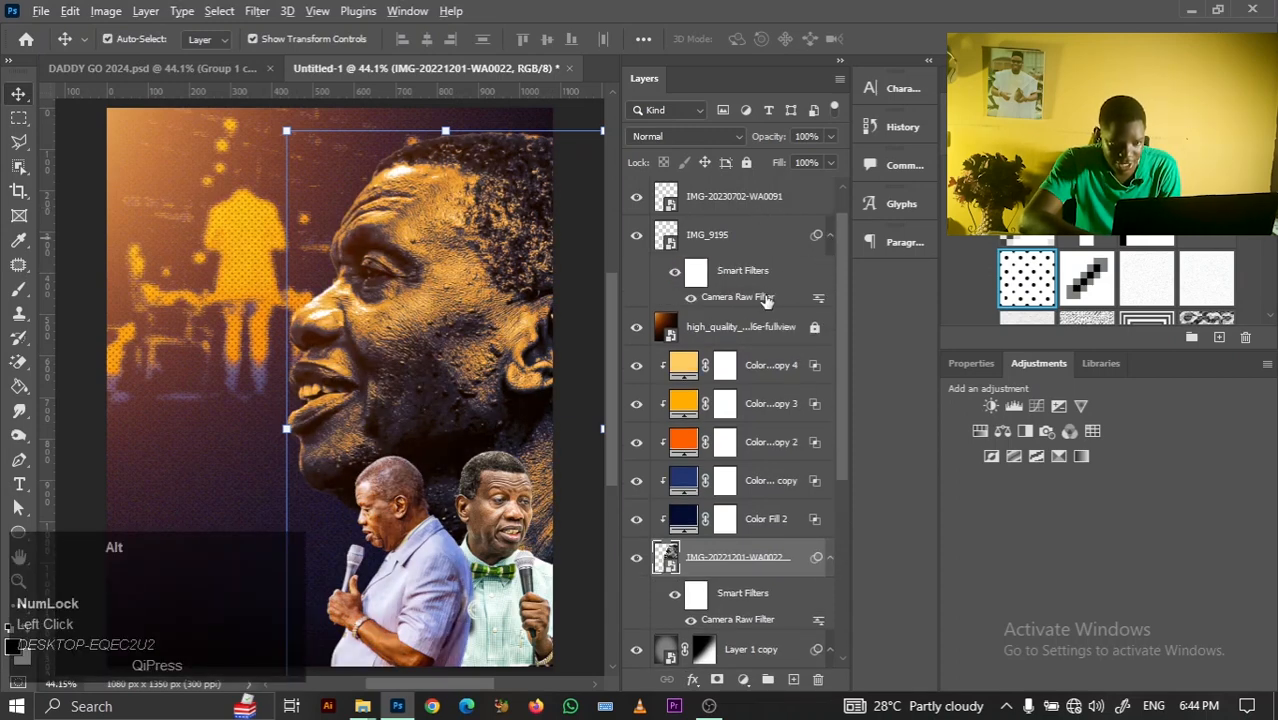
pyautogui.moveTo(772, 290); pyautogui.dragTo(767, 198)
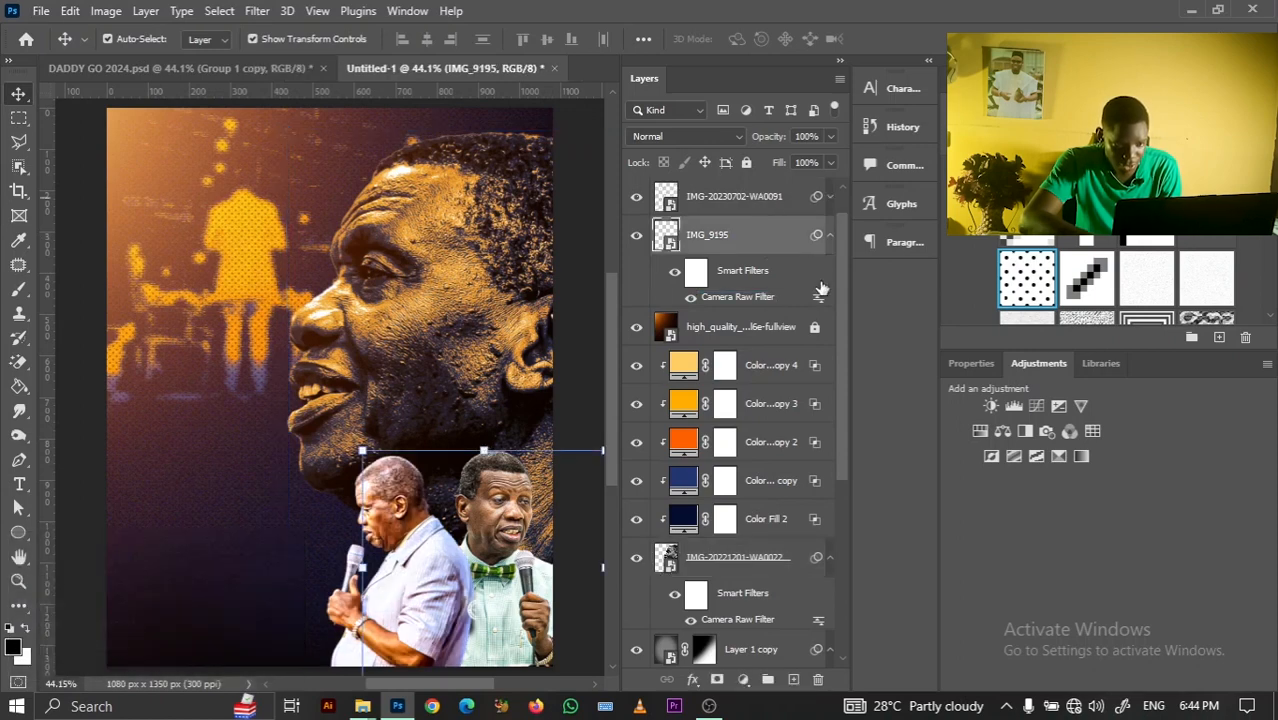
pyautogui.click(535, 225)
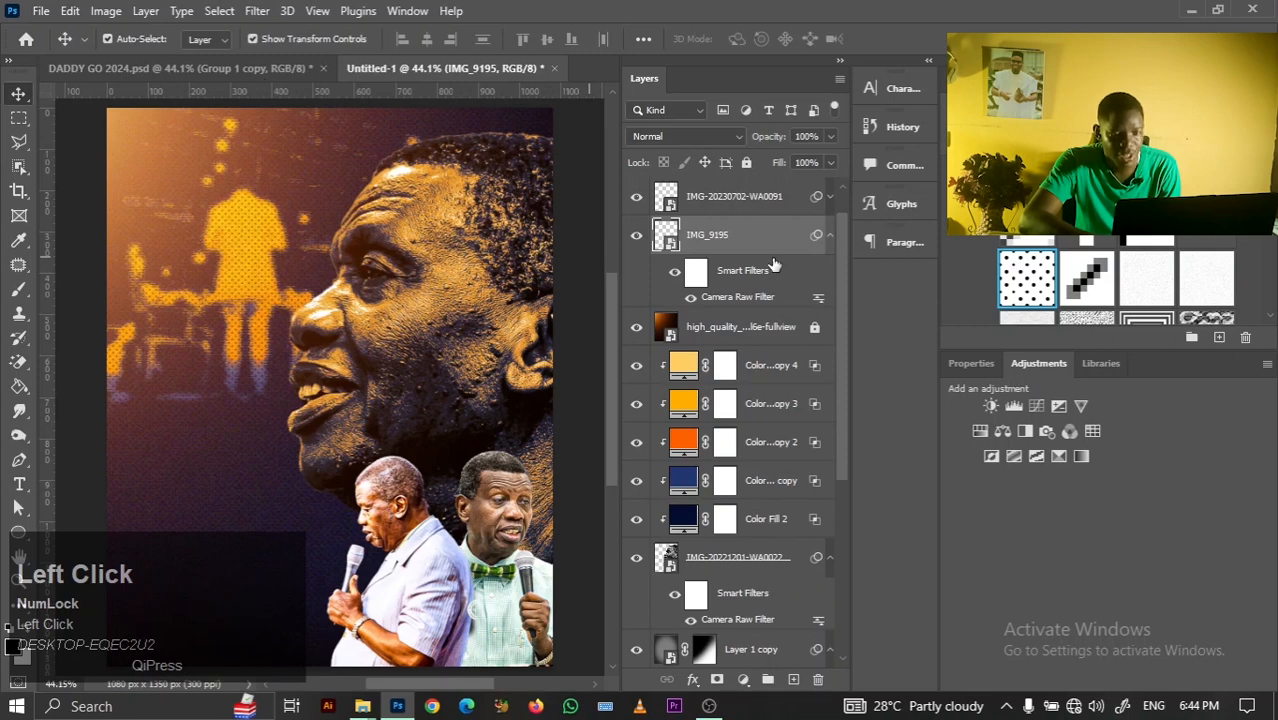
# Edit the Camera Raw filter on IMG_9195 and set its profile to Monochrome
pyautogui.click(745, 299)
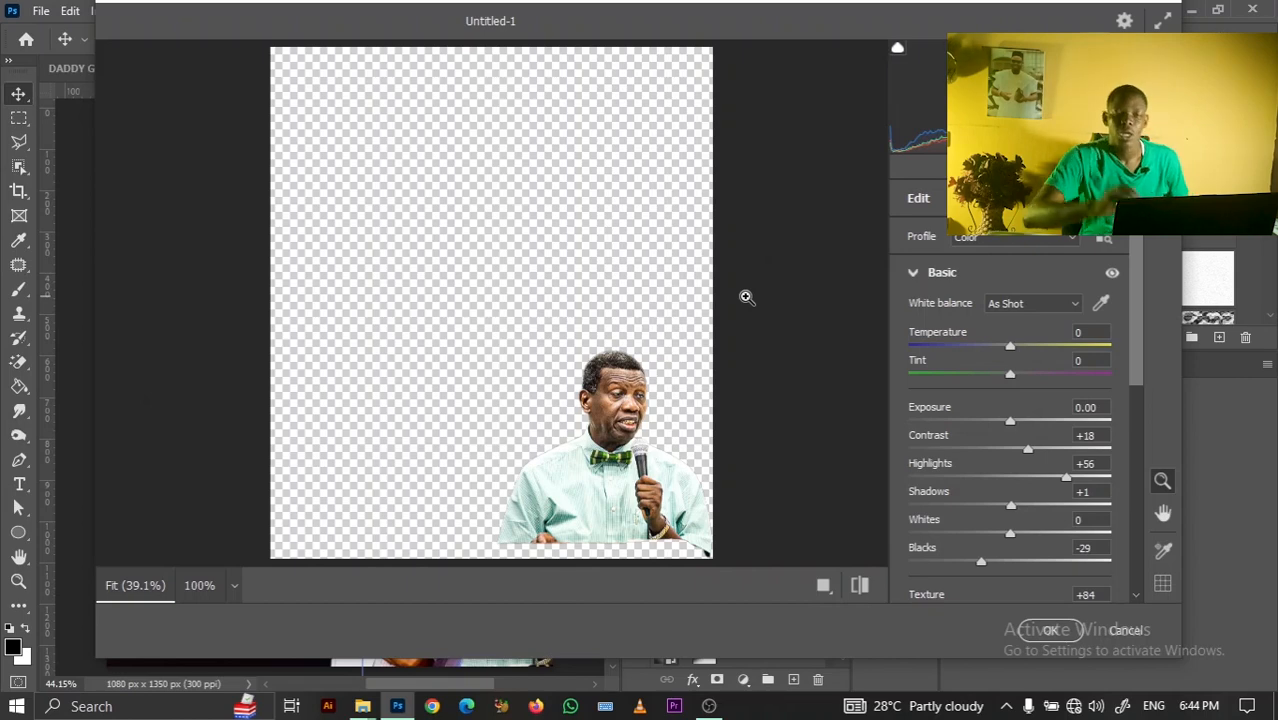
pyautogui.click(970, 240)
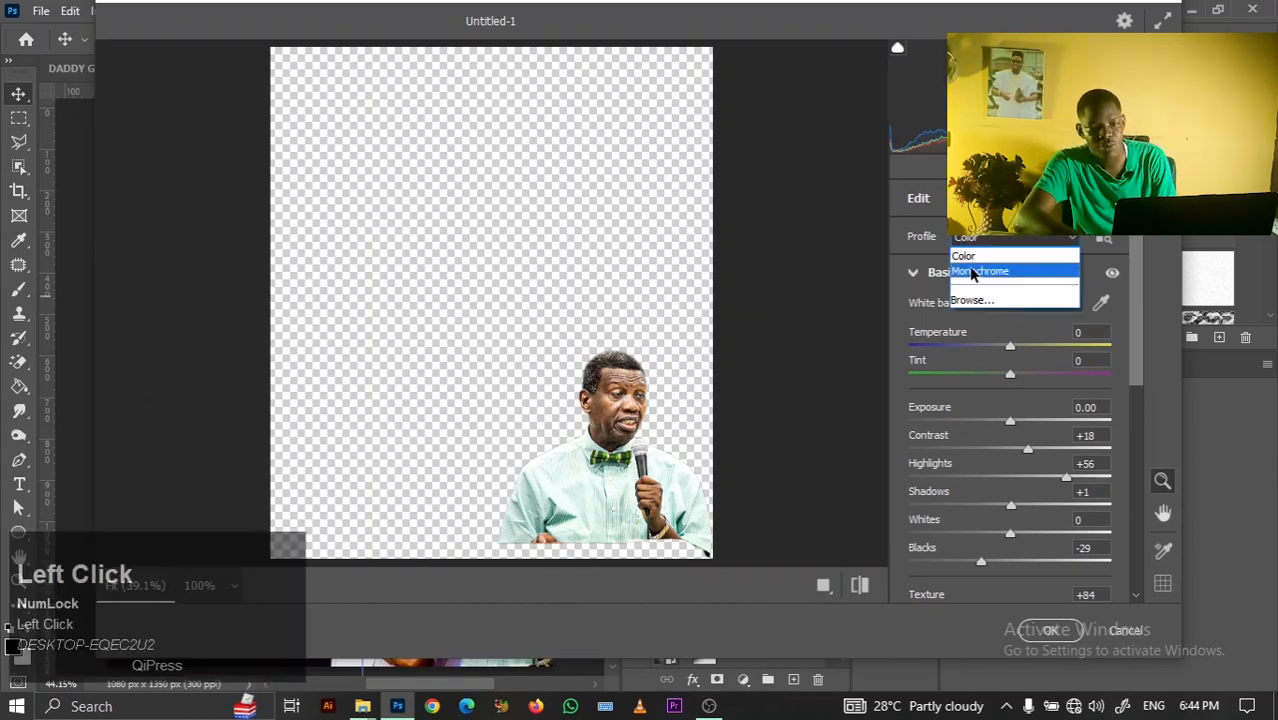
pyautogui.click(973, 273)
pyautogui.click(1050, 632)
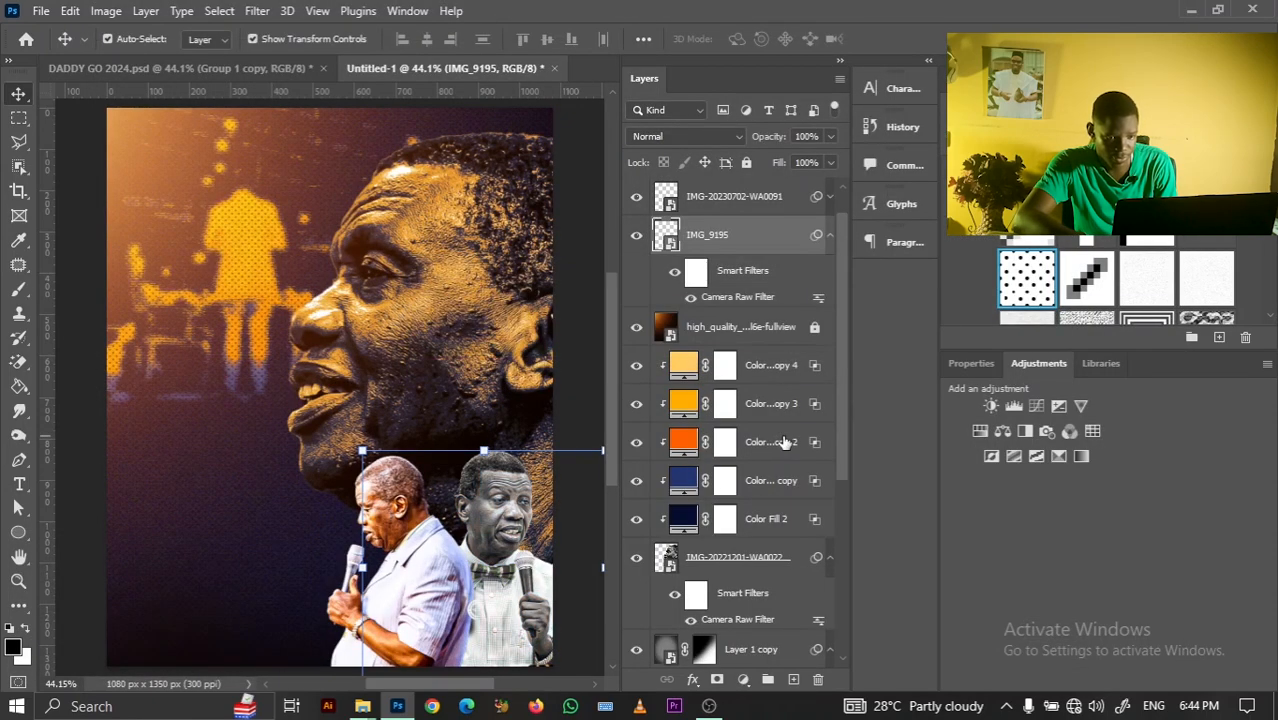
# Edit the Camera Raw filter on the IMG-20230702-WA0091 layer and set its profile to Monochrome
pyautogui.click(753, 200)
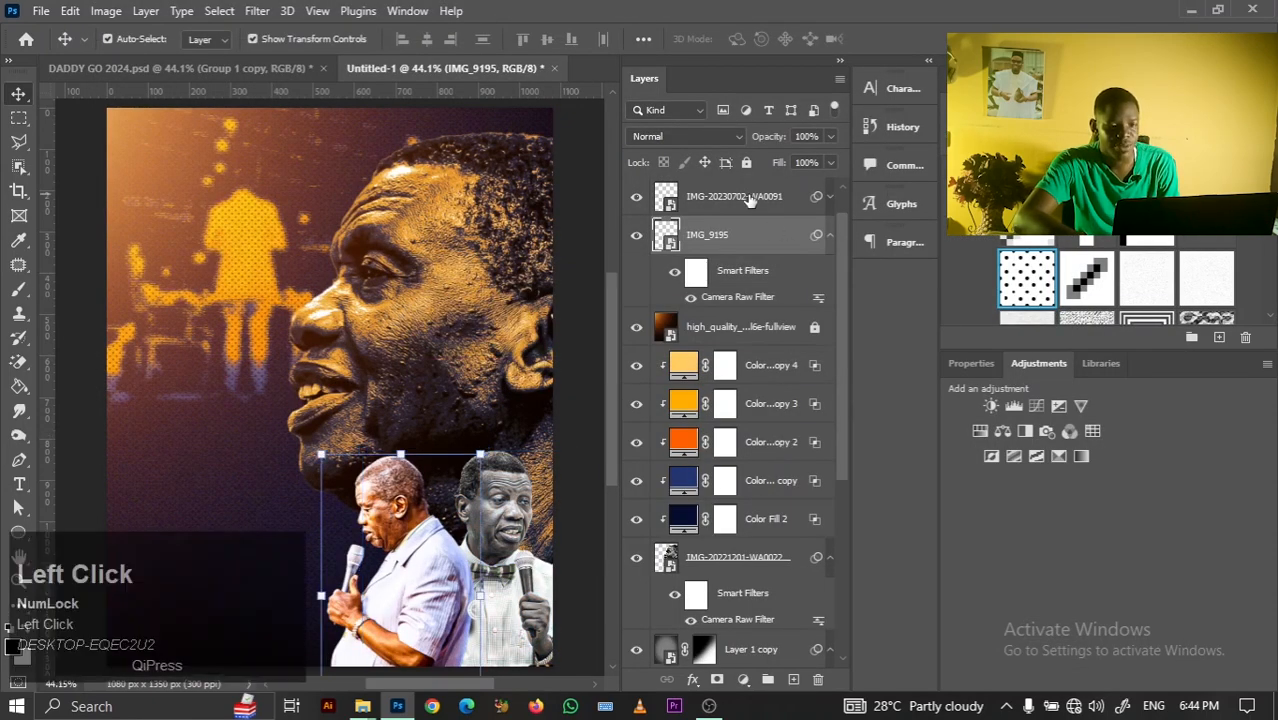
pyautogui.click(830, 198)
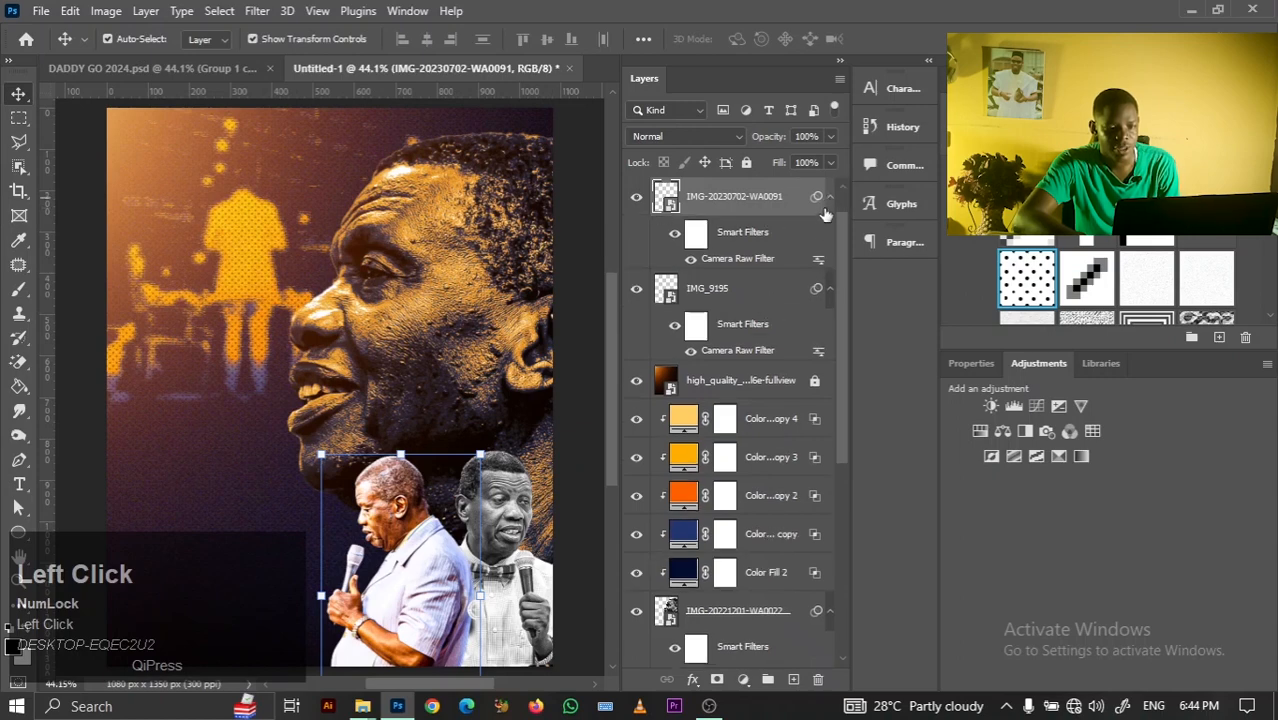
pyautogui.click(730, 257)
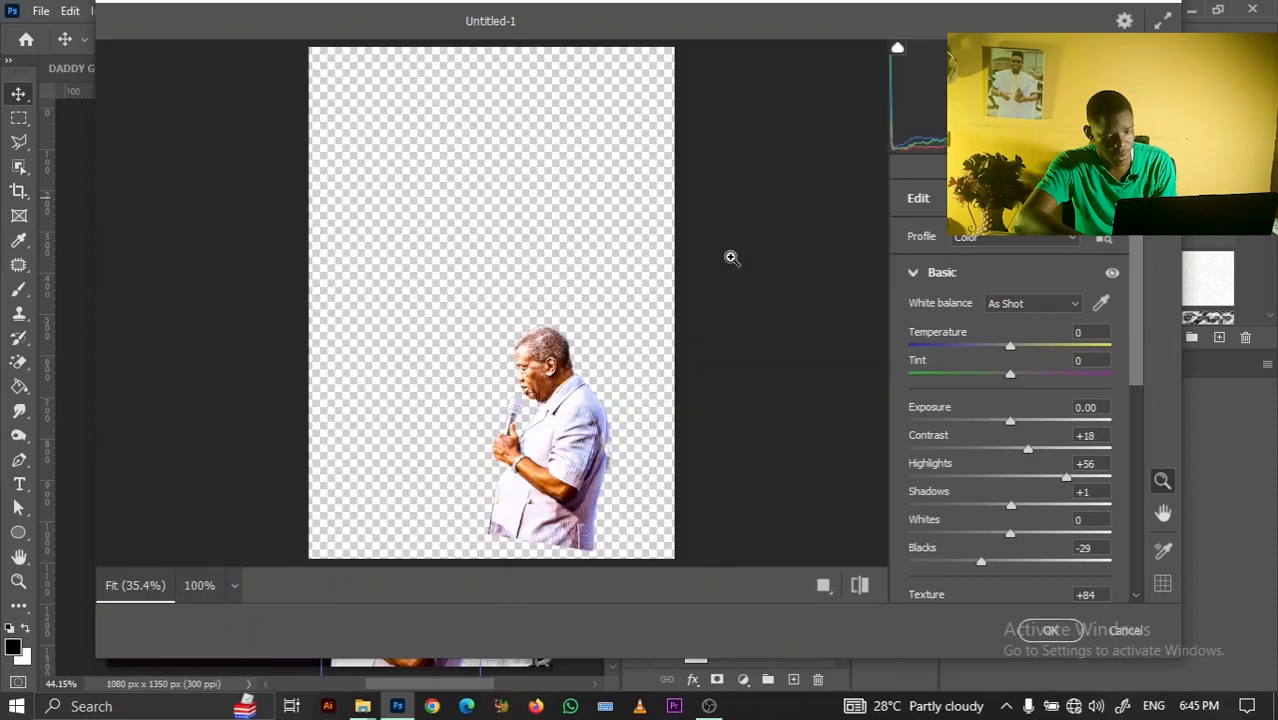
pyautogui.click(1001, 245)
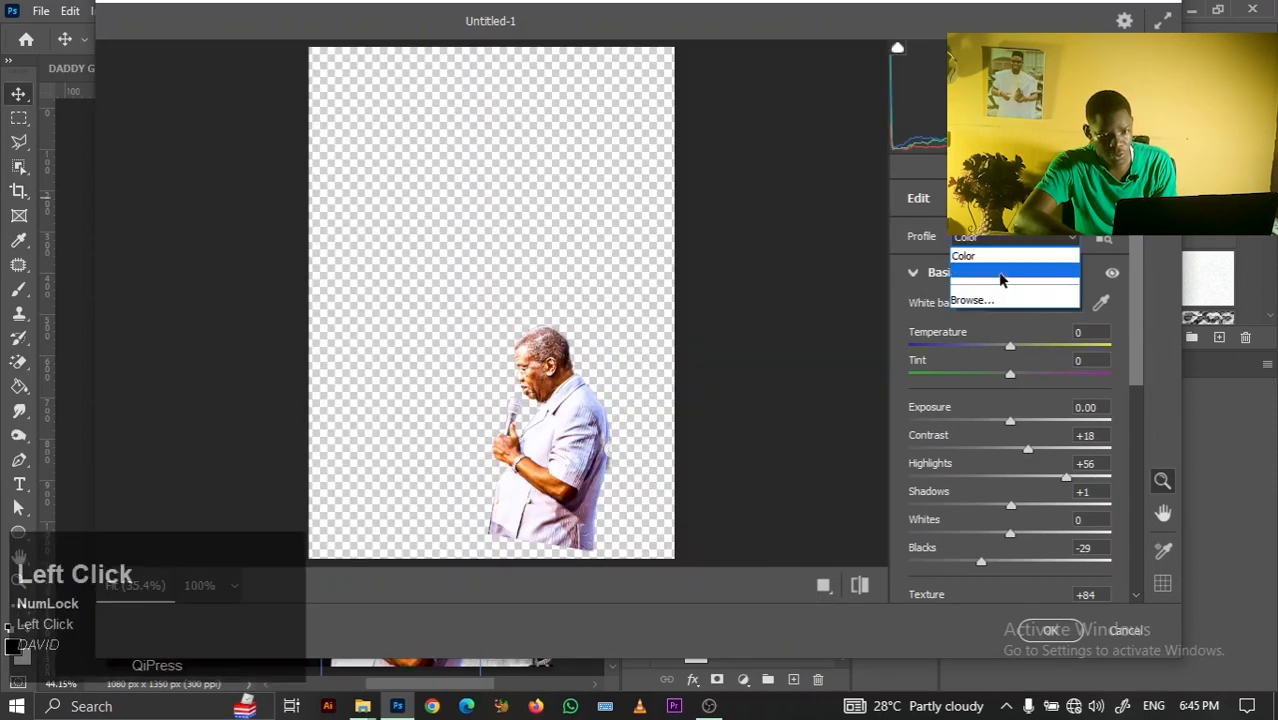
pyautogui.click(1003, 270)
pyautogui.click(1050, 630)
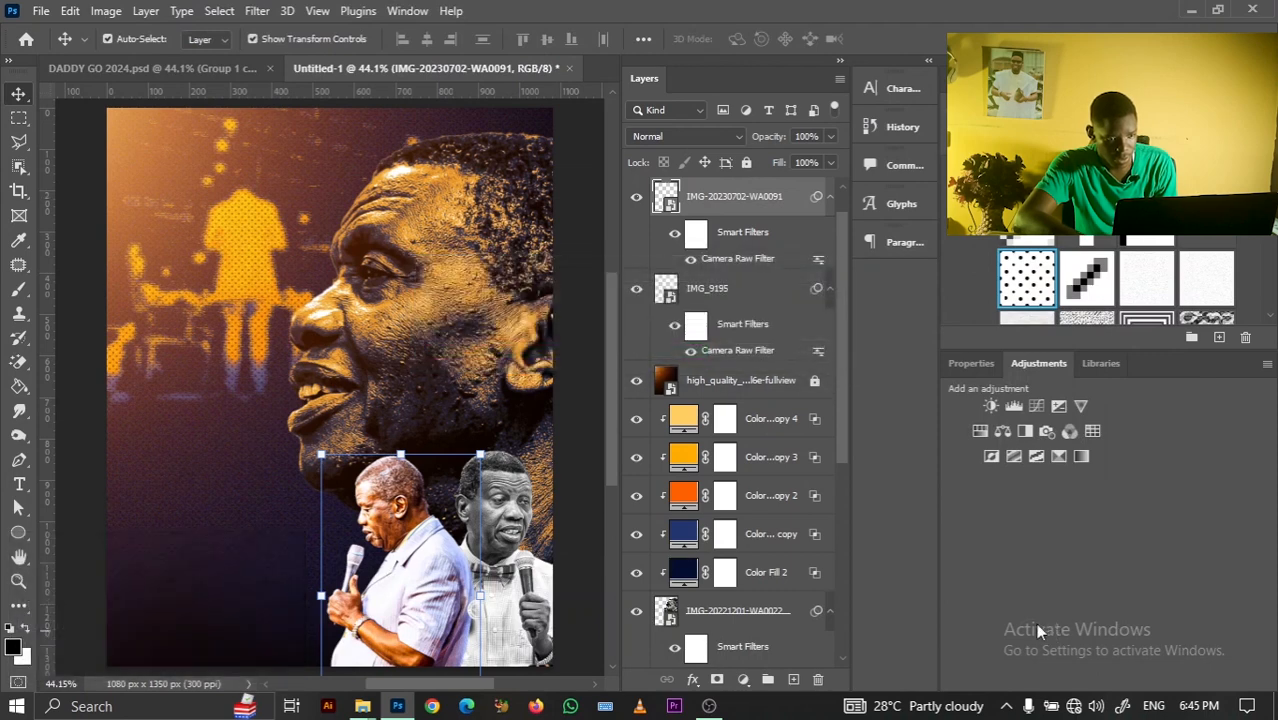
pyautogui.click(590, 330)
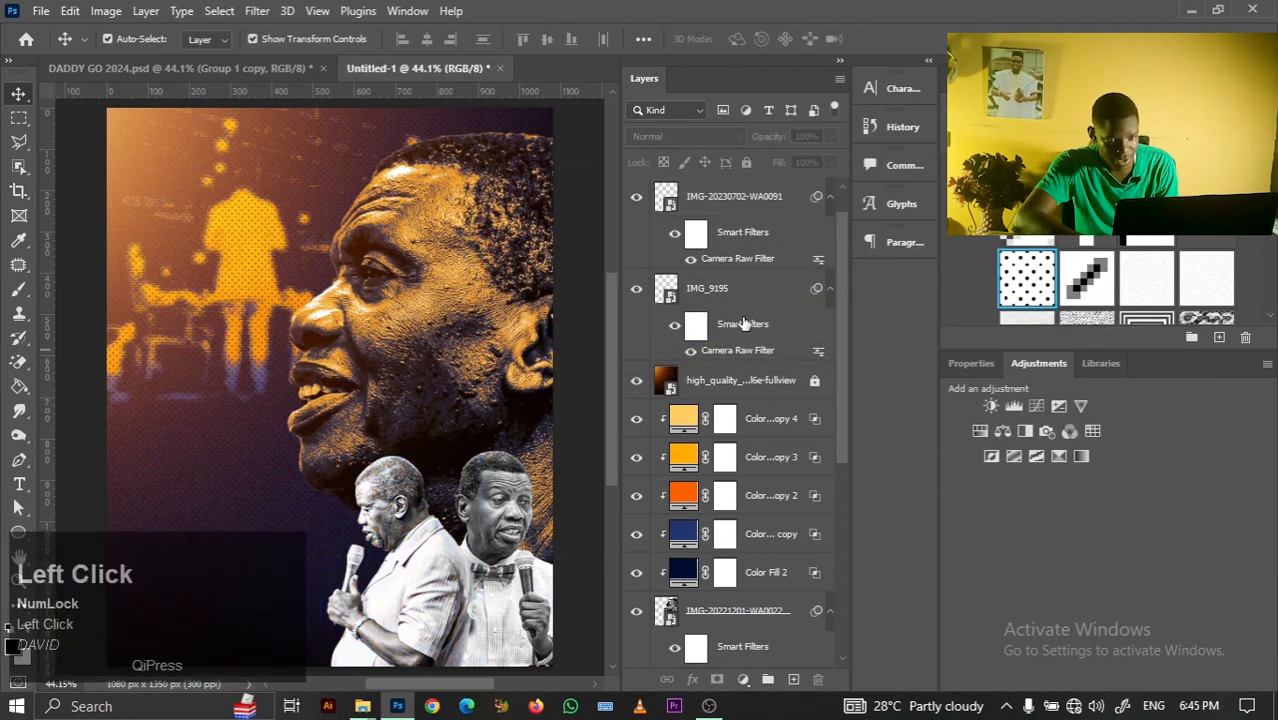
# Select both preacher layers and compare their look with the reference poster in DADDY GO 2024.psd
pyautogui.click(742, 286)
pyautogui.keyDown('ctrl'); pyautogui.click(728, 205); pyautogui.keyUp('ctrl')
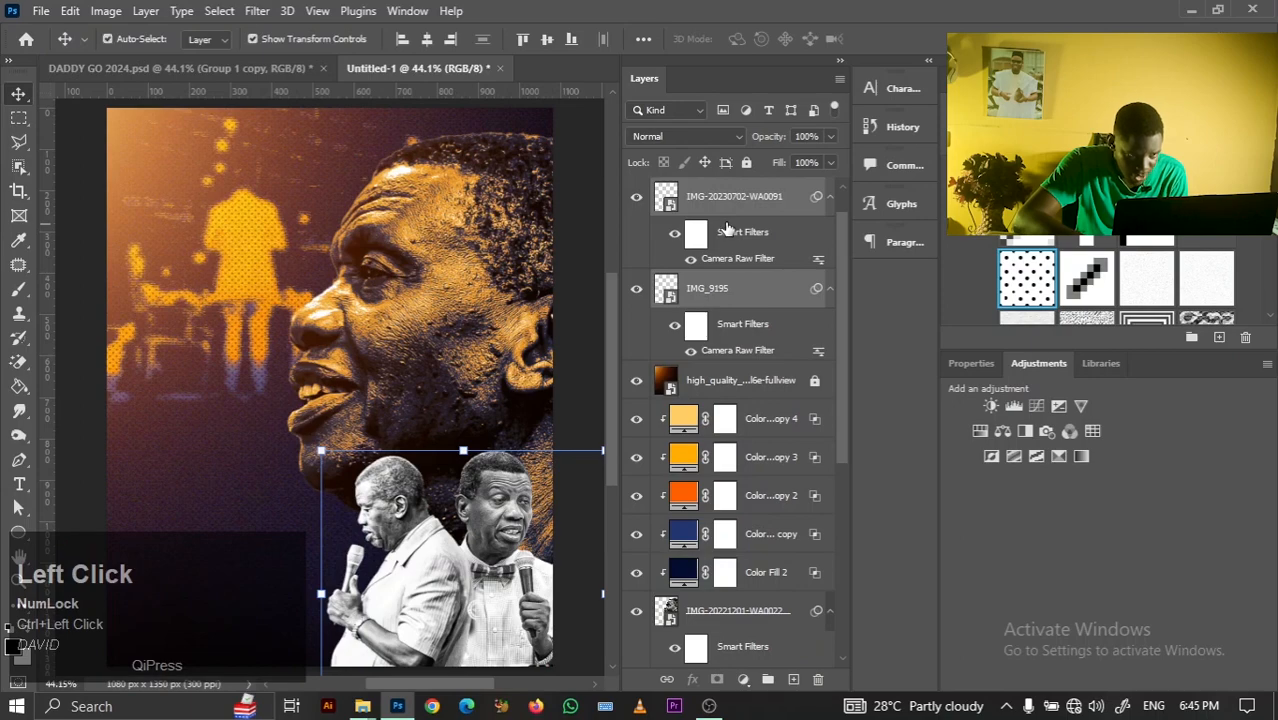
pyautogui.click(241, 70)
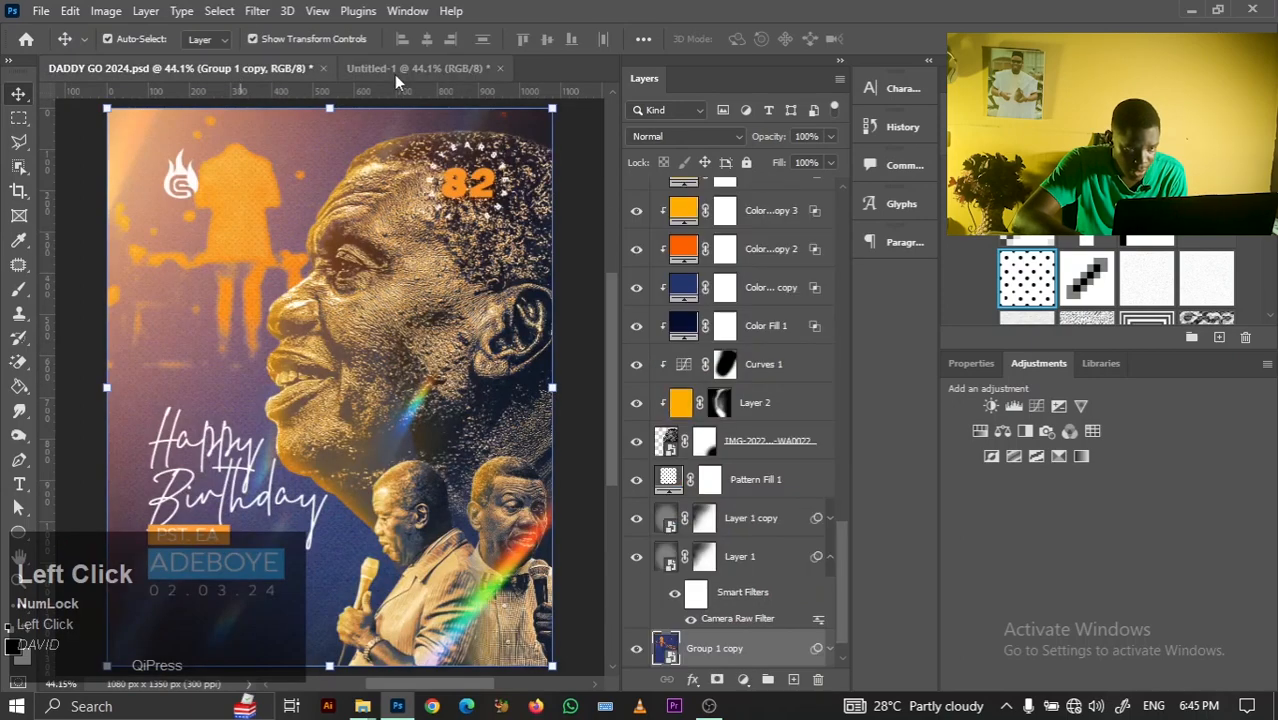
pyautogui.click(394, 70)
# Select the large face layer IMG-20221201-WA0022 and nudge it slightly to the left on the poster
pyautogui.click(503, 205)
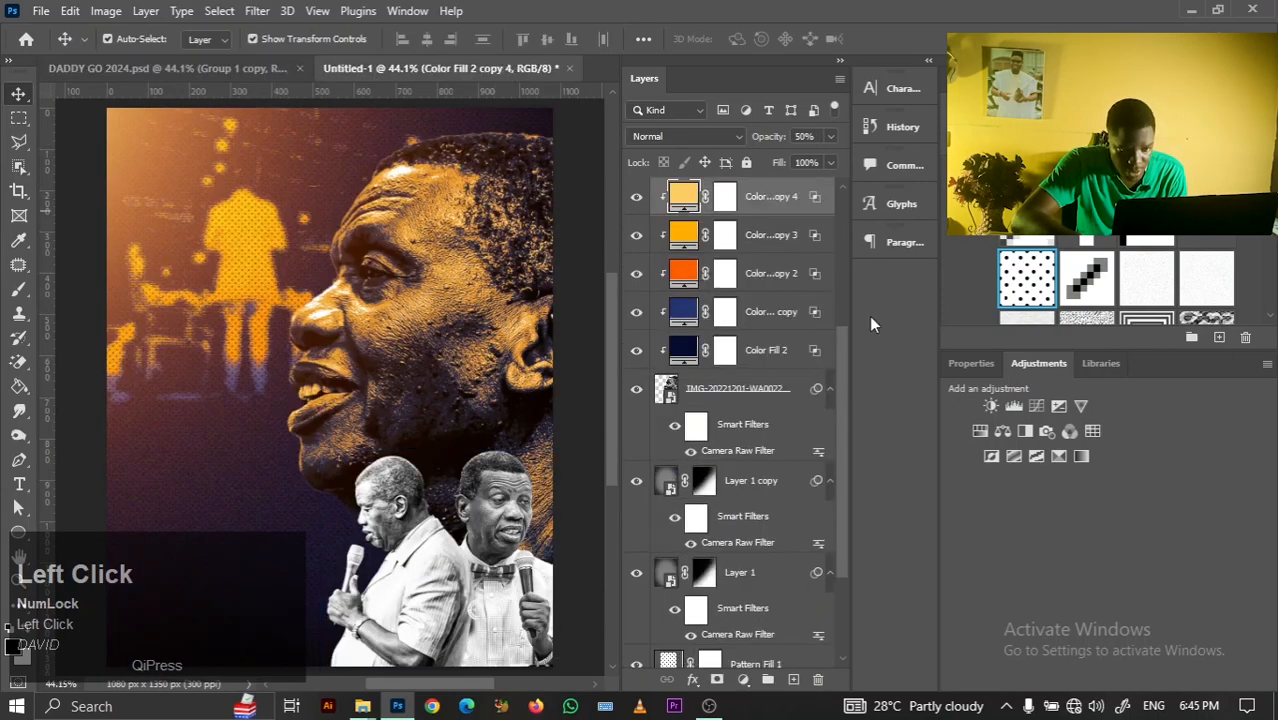
pyautogui.click(795, 408)
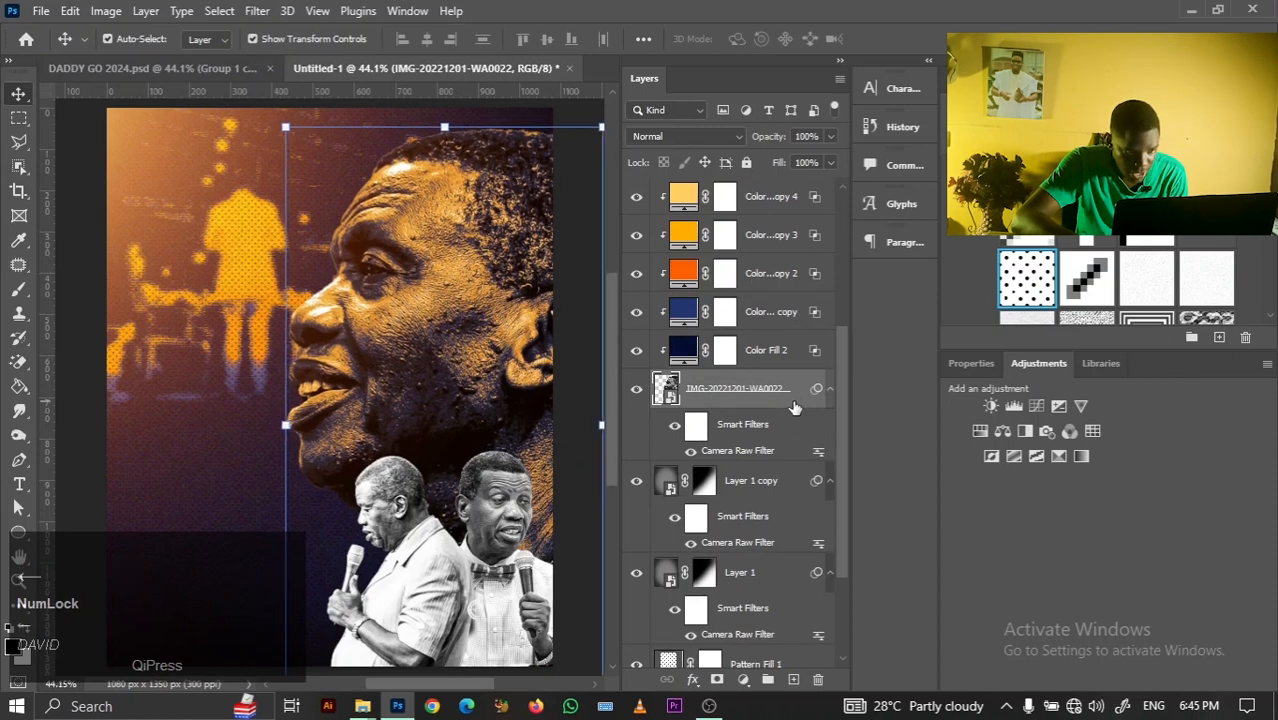
pyautogui.click(574, 375)
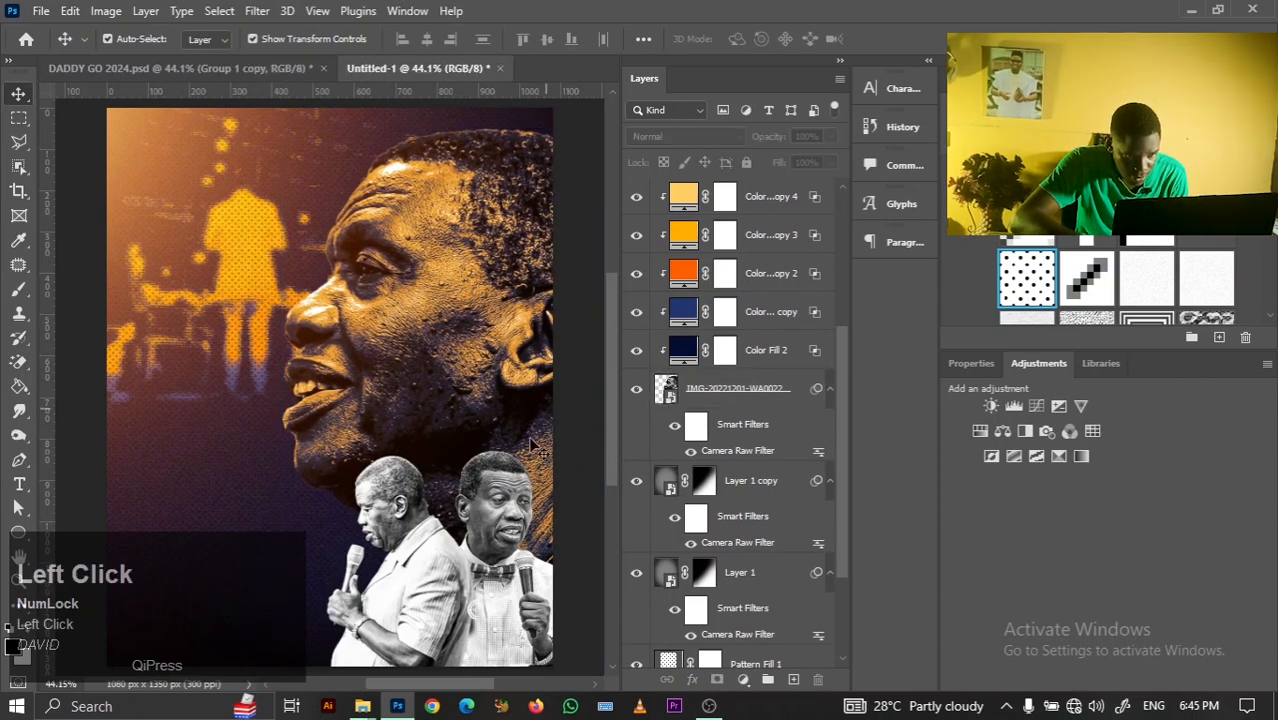
# Duplicate the five colour fill layers of the large face above IMG_9195 and clip the copies to that layer
pyautogui.click(505, 535)
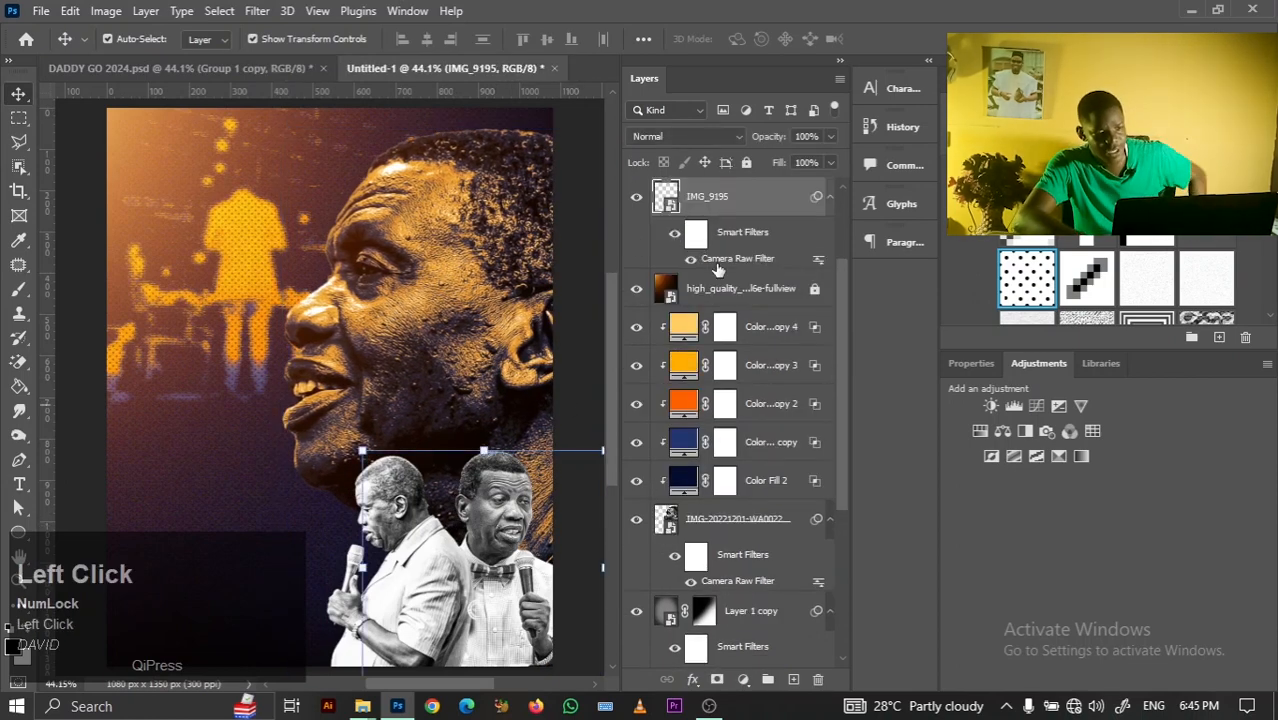
pyautogui.click(545, 313)
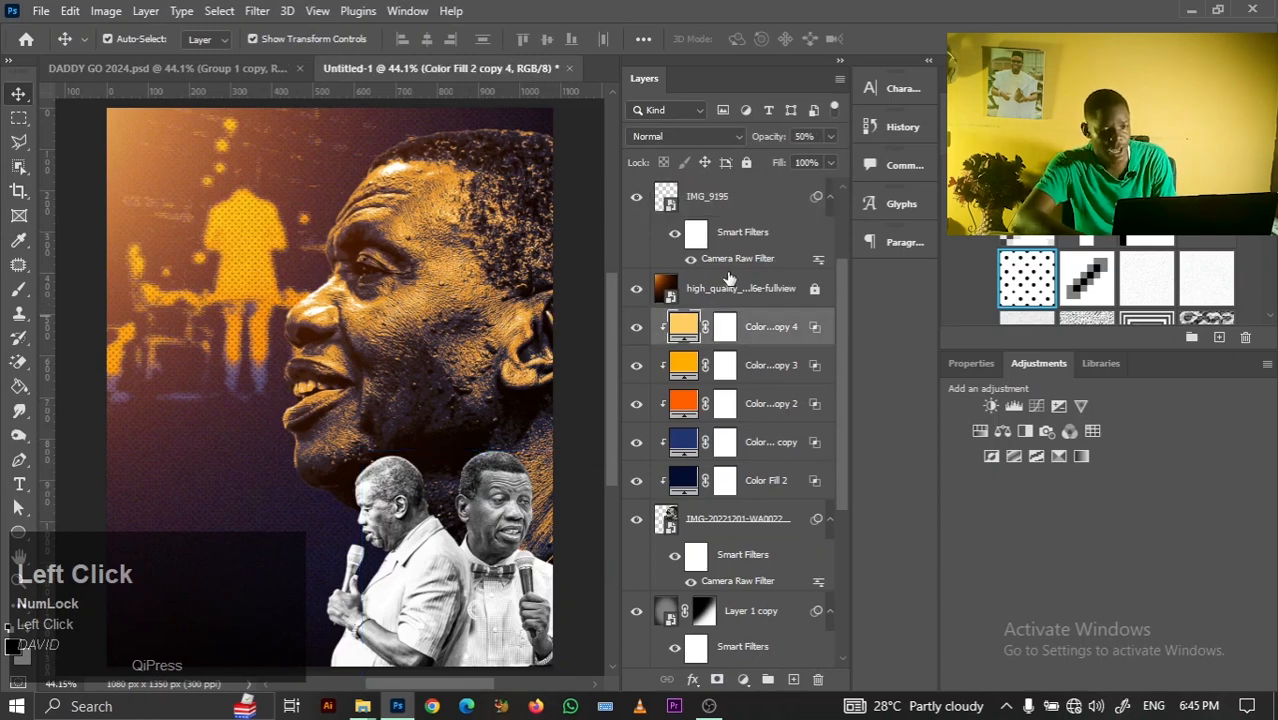
pyautogui.moveTo(838, 276); pyautogui.dragTo(833, 235)
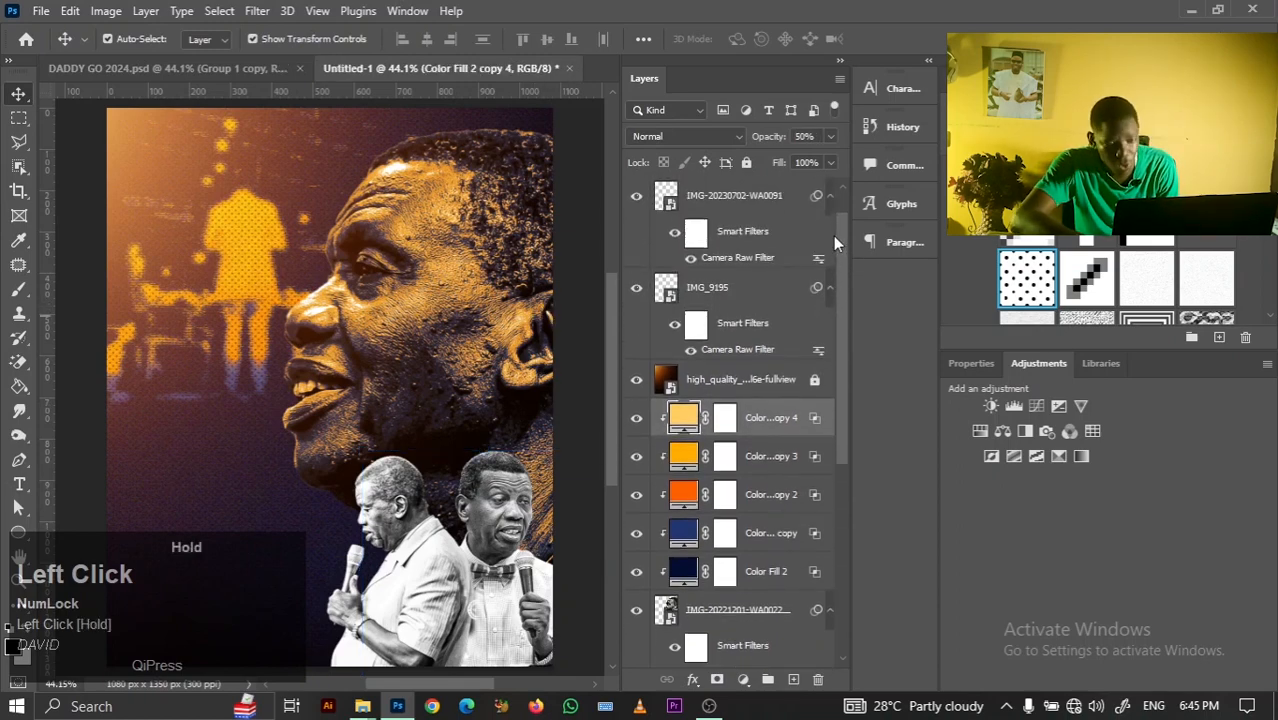
pyautogui.keyDown('ctrl'); pyautogui.keyDown('shift'); pyautogui.click(767, 577); pyautogui.keyUp('shift'); pyautogui.keyUp('ctrl')
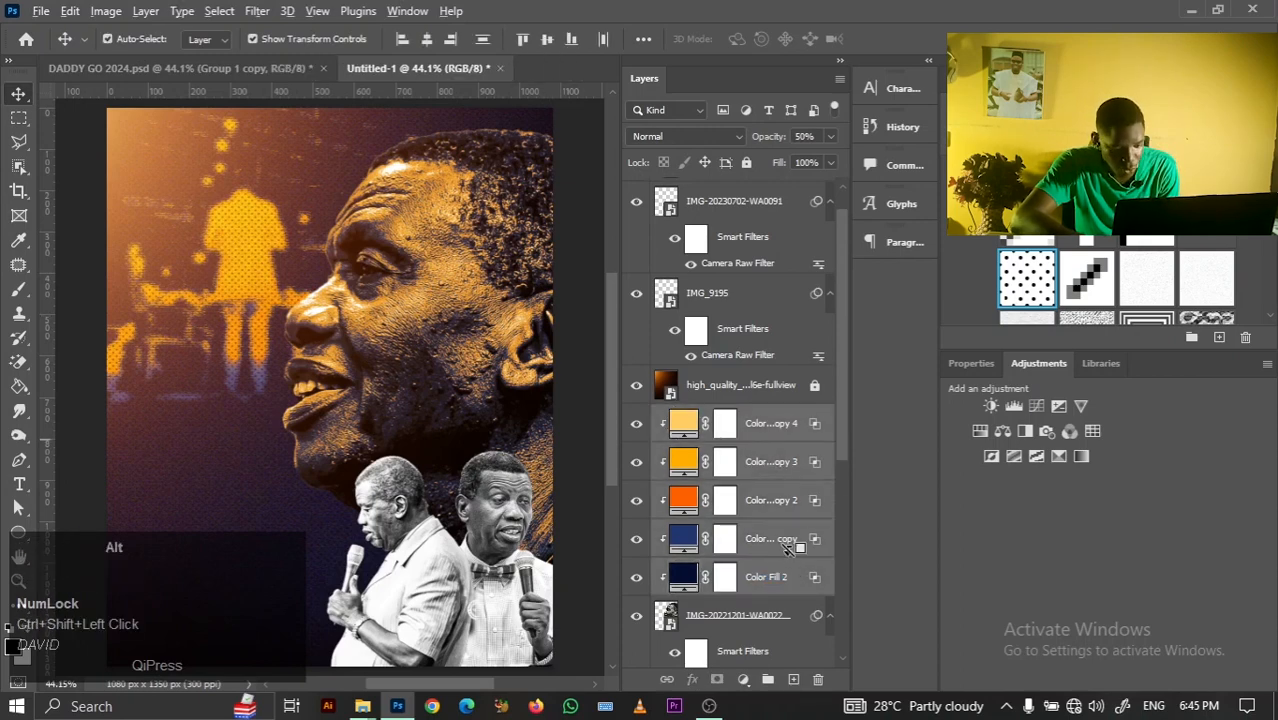
pyautogui.moveTo(788, 548); pyautogui.dragTo(753, 282)
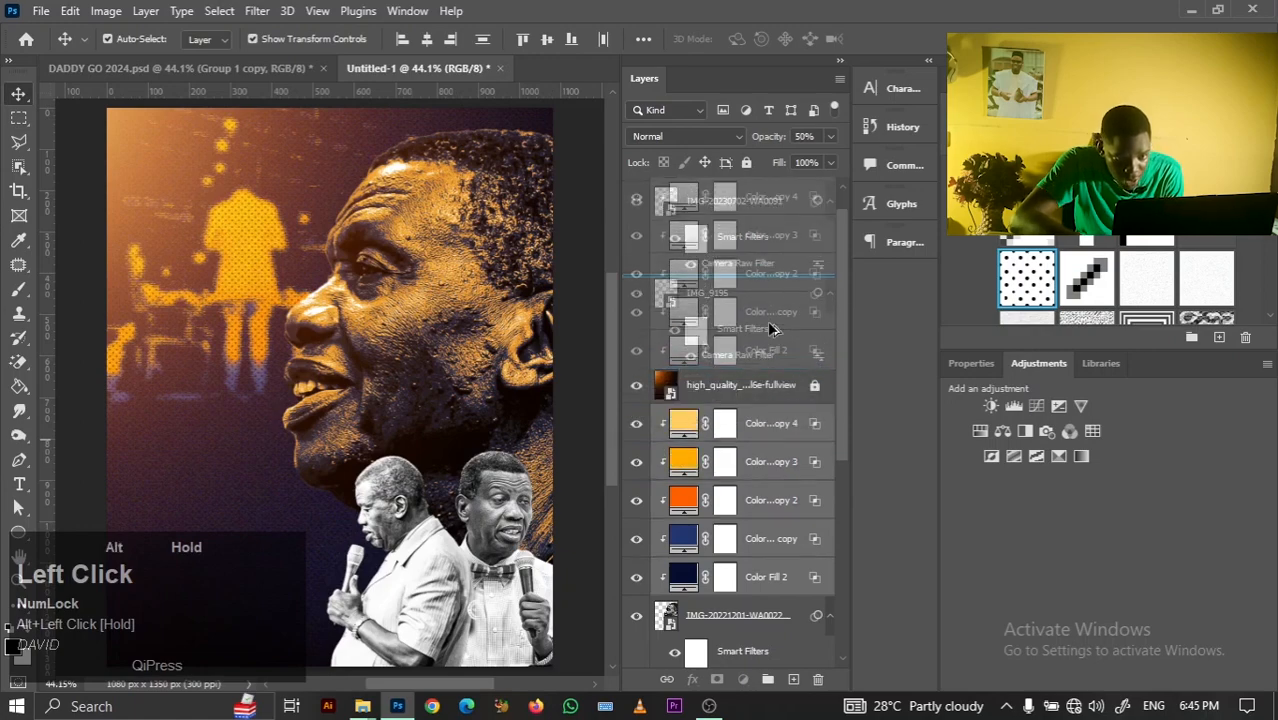
pyautogui.moveTo(770, 328); pyautogui.dragTo(745, 293)
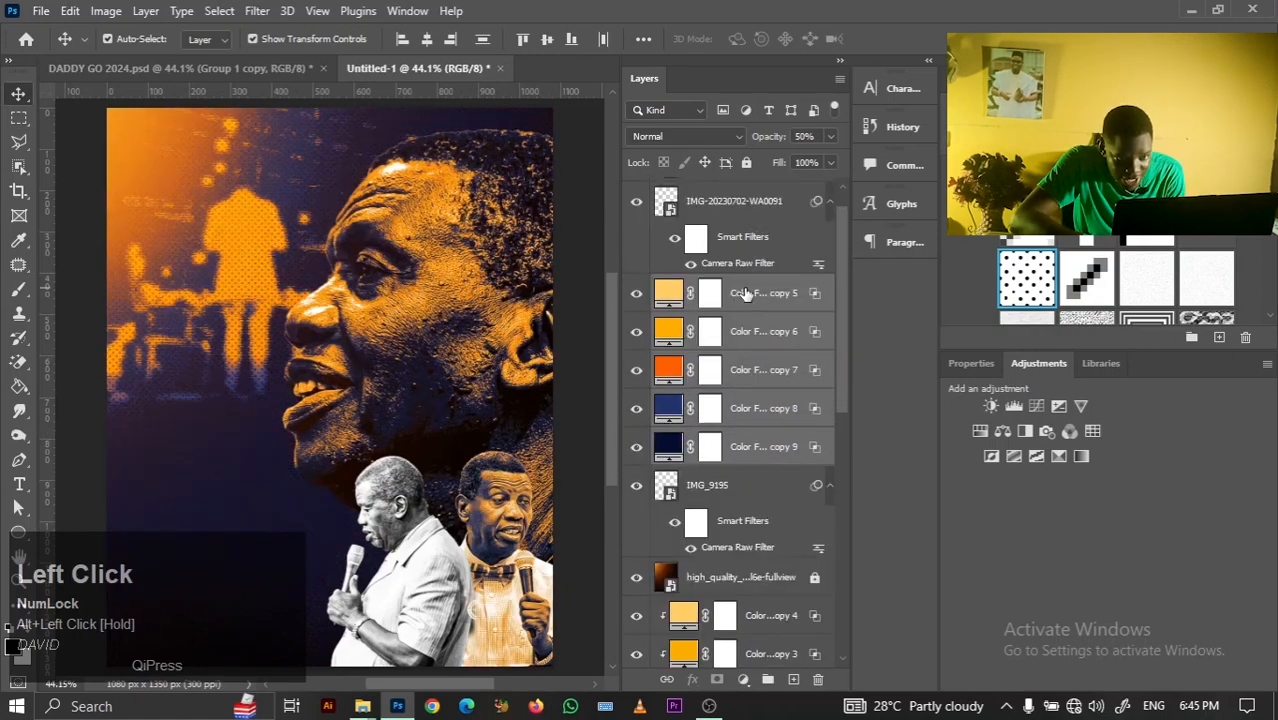
pyautogui.rightClick(762, 309)
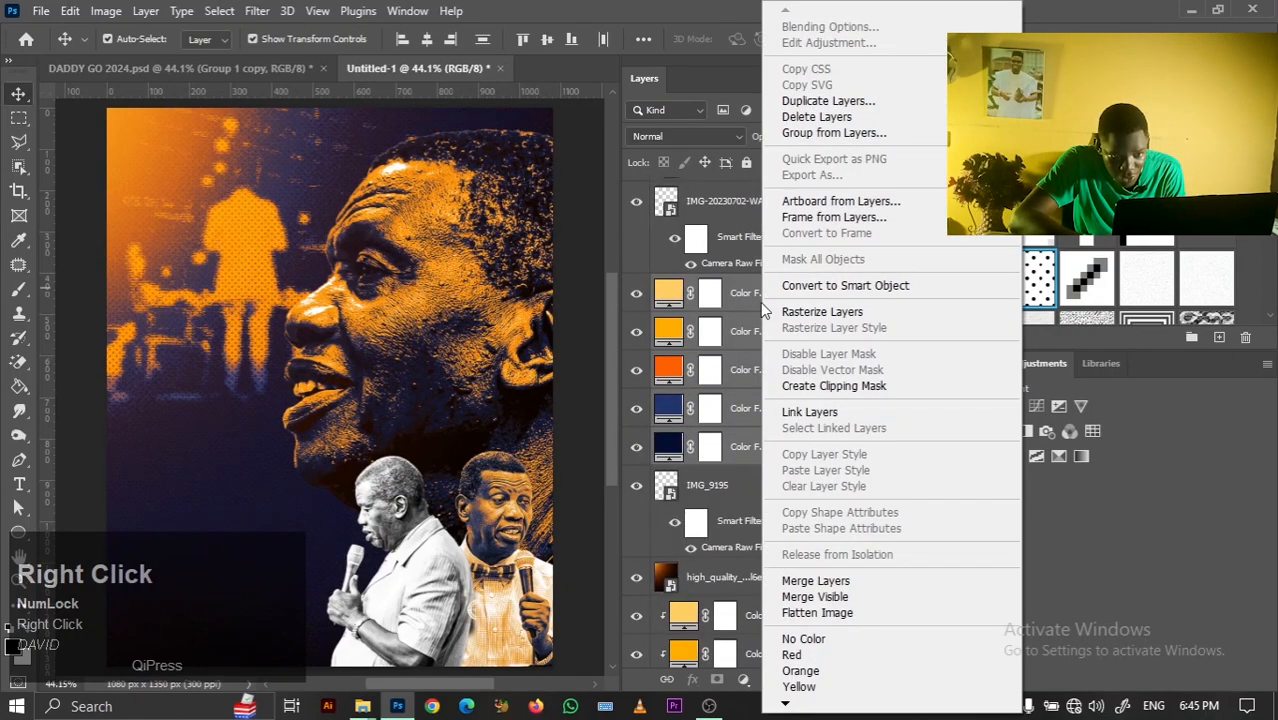
pyautogui.click(812, 386)
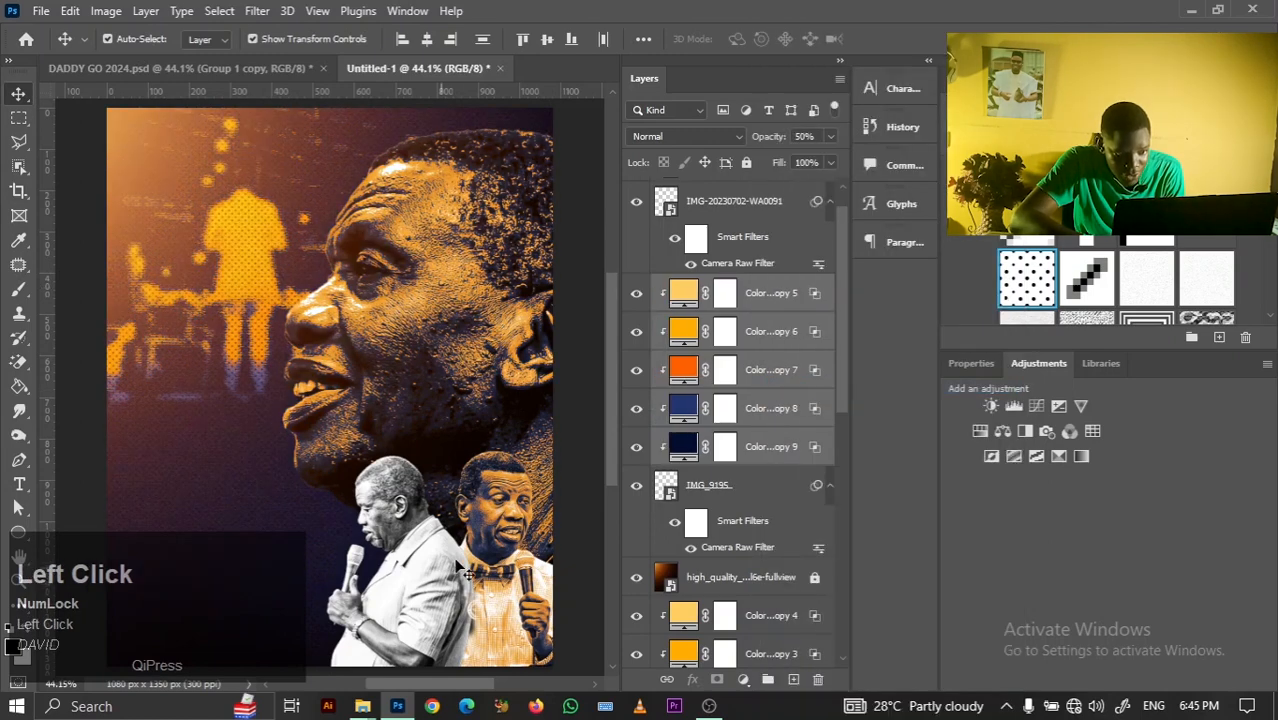
# Duplicate the five clipped colour fills above IMG-20230702-WA0091 and clip the copies to that layer
pyautogui.keyDown('alt'); pyautogui.moveTo(783, 440); pyautogui.dragTo(738, 192); pyautogui.keyUp('alt')
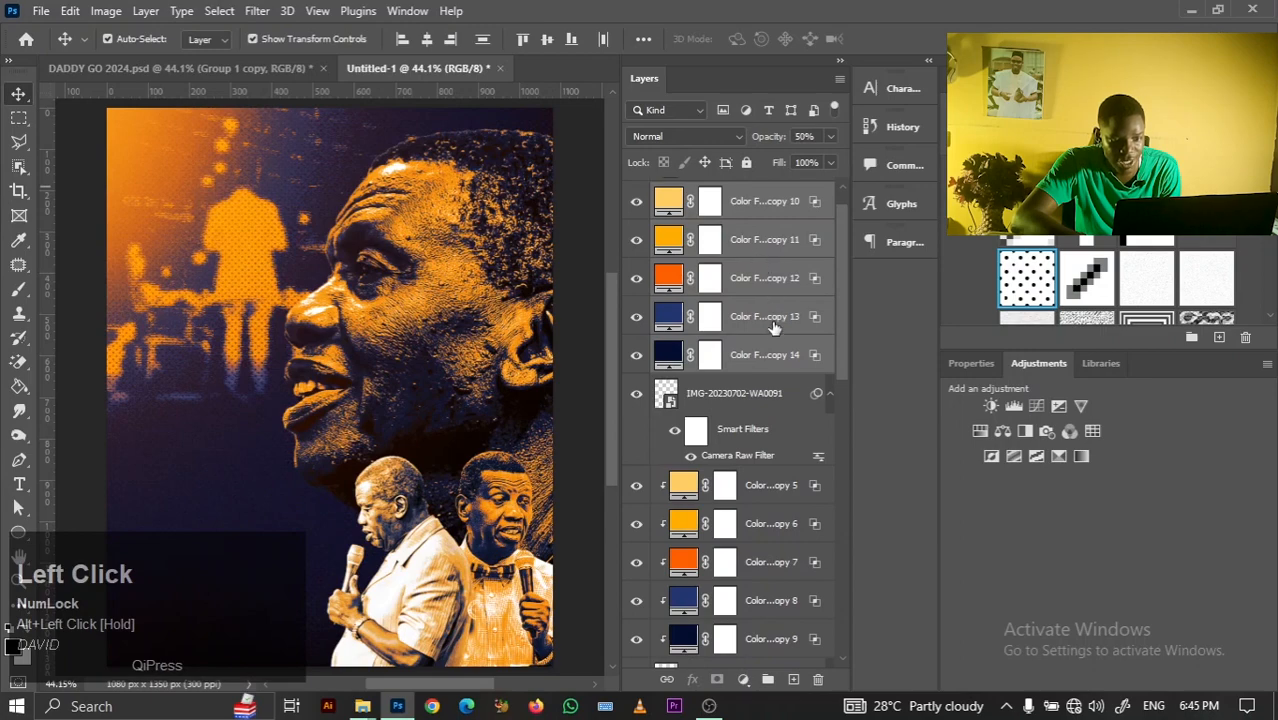
pyautogui.rightClick(776, 355)
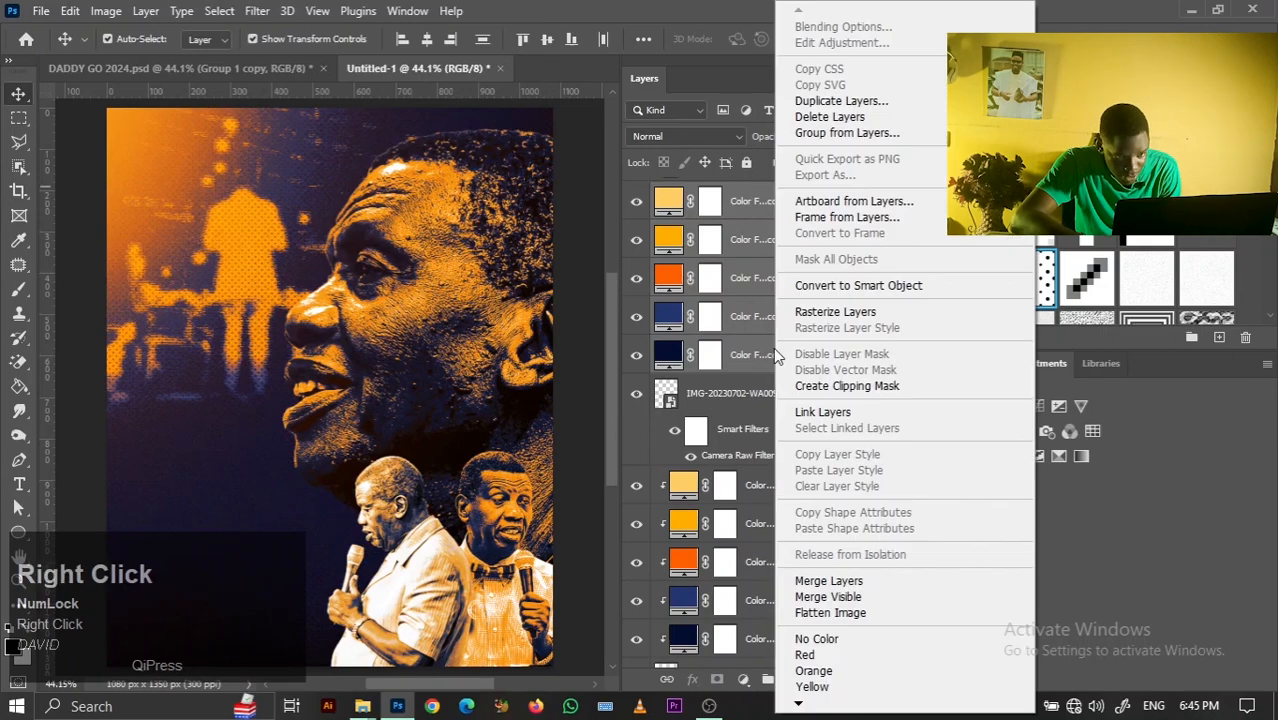
pyautogui.click(846, 386)
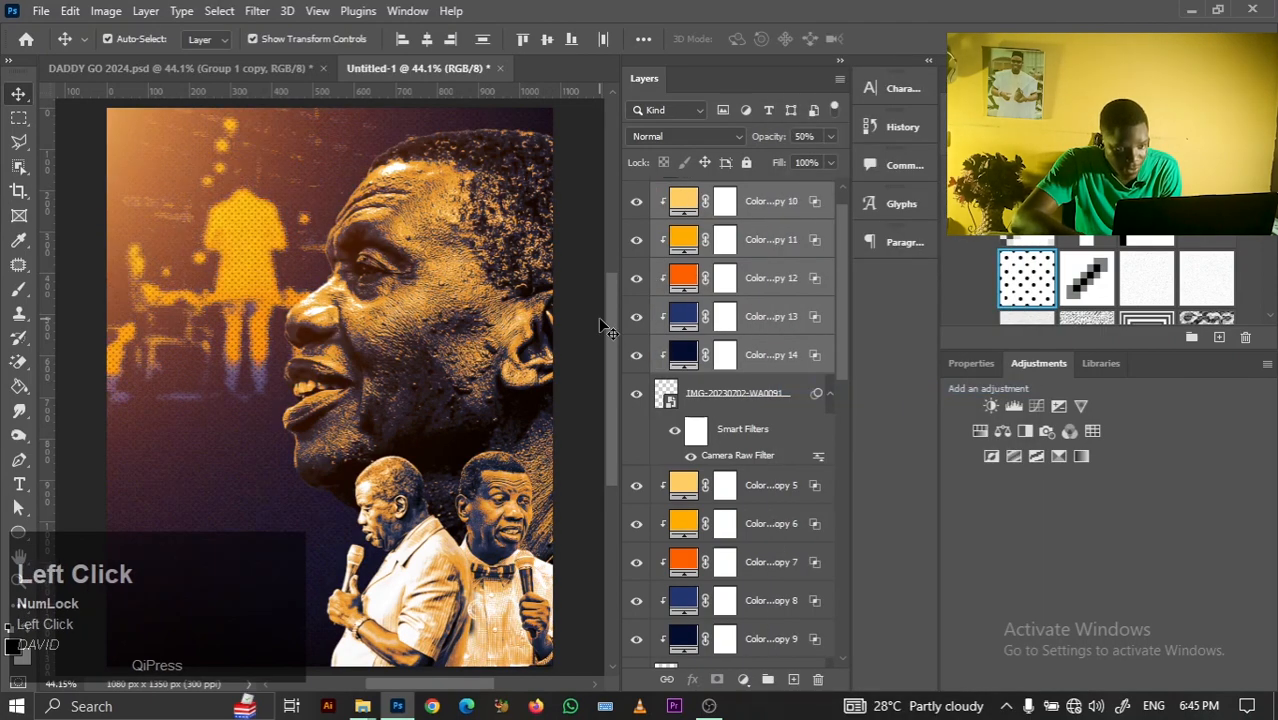
pyautogui.click(605, 327)
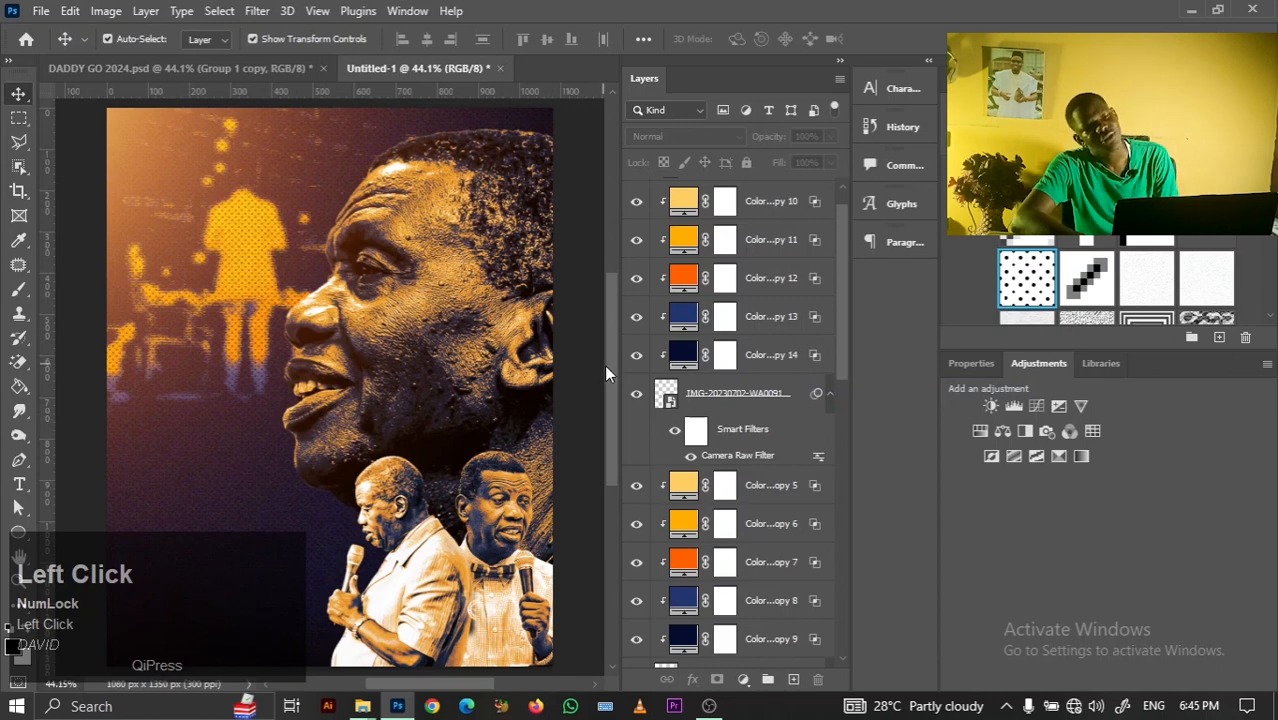
pyautogui.moveTo(606, 367)
pyautogui.mouseDown()
pyautogui.moveTo(606, 385)
pyautogui.moveTo(601, 358)
pyautogui.moveTo(603, 374)
pyautogui.mouseUp()
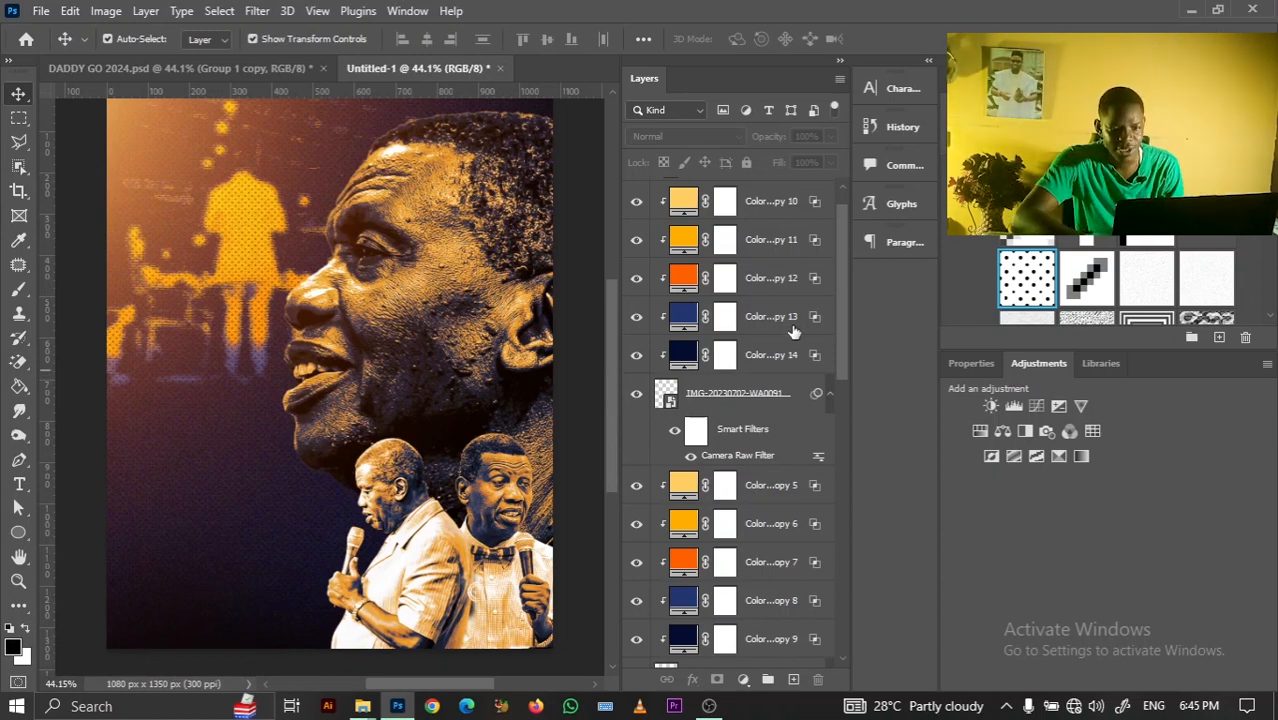
# Add a clipped Curves adjustment directly above the large face layer IMG-20221201-WA0022 and pull its midtones down to darken the face
pyautogui.click(765, 204)
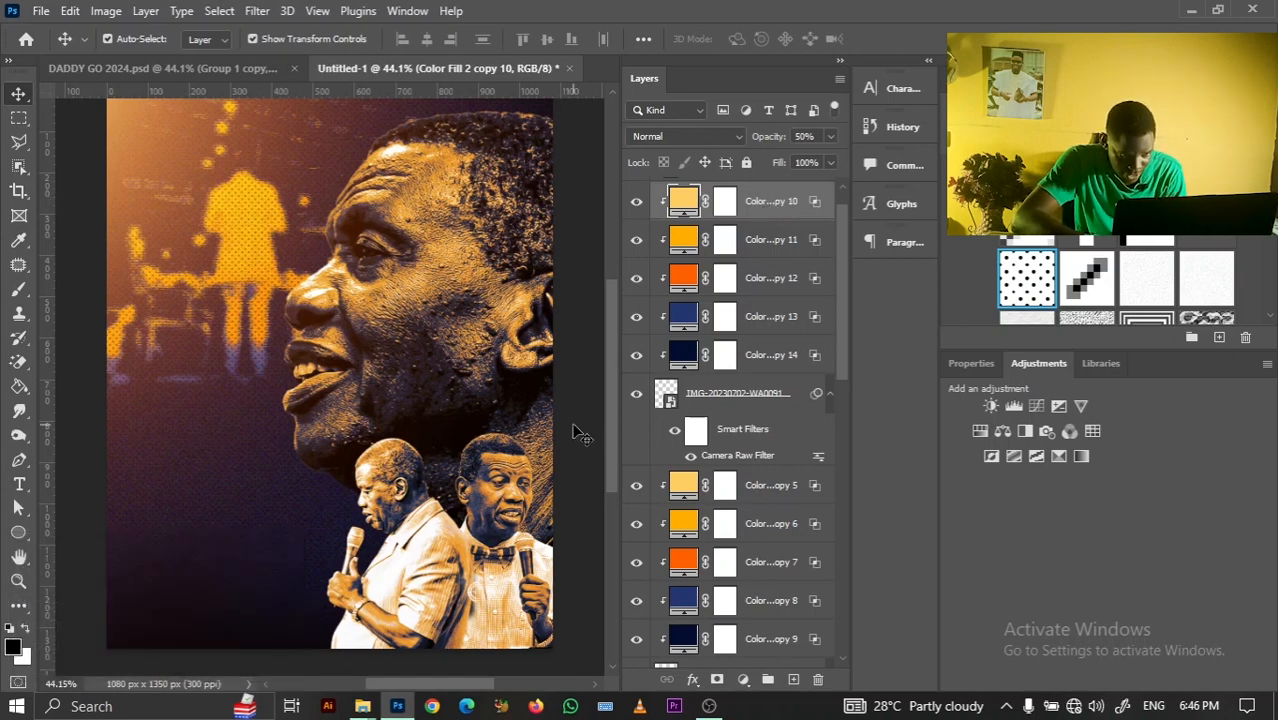
pyautogui.click(418, 203)
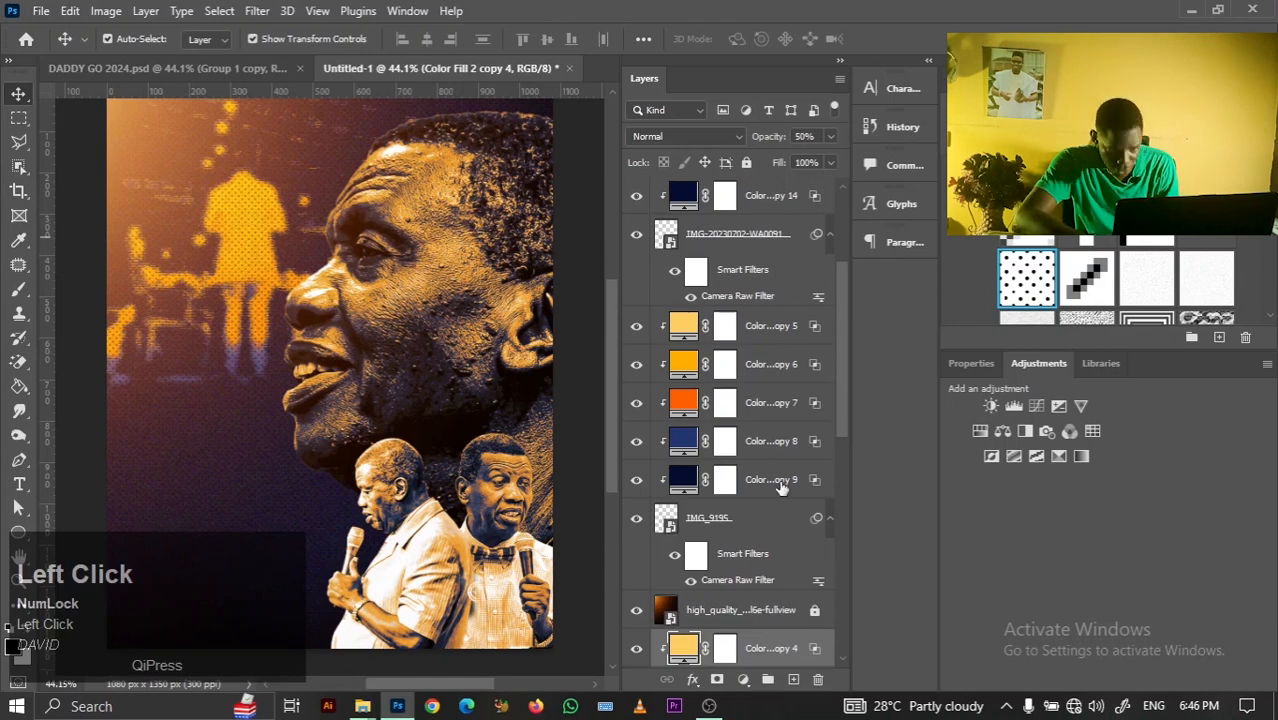
pyautogui.moveTo(842, 427); pyautogui.dragTo(842, 512)
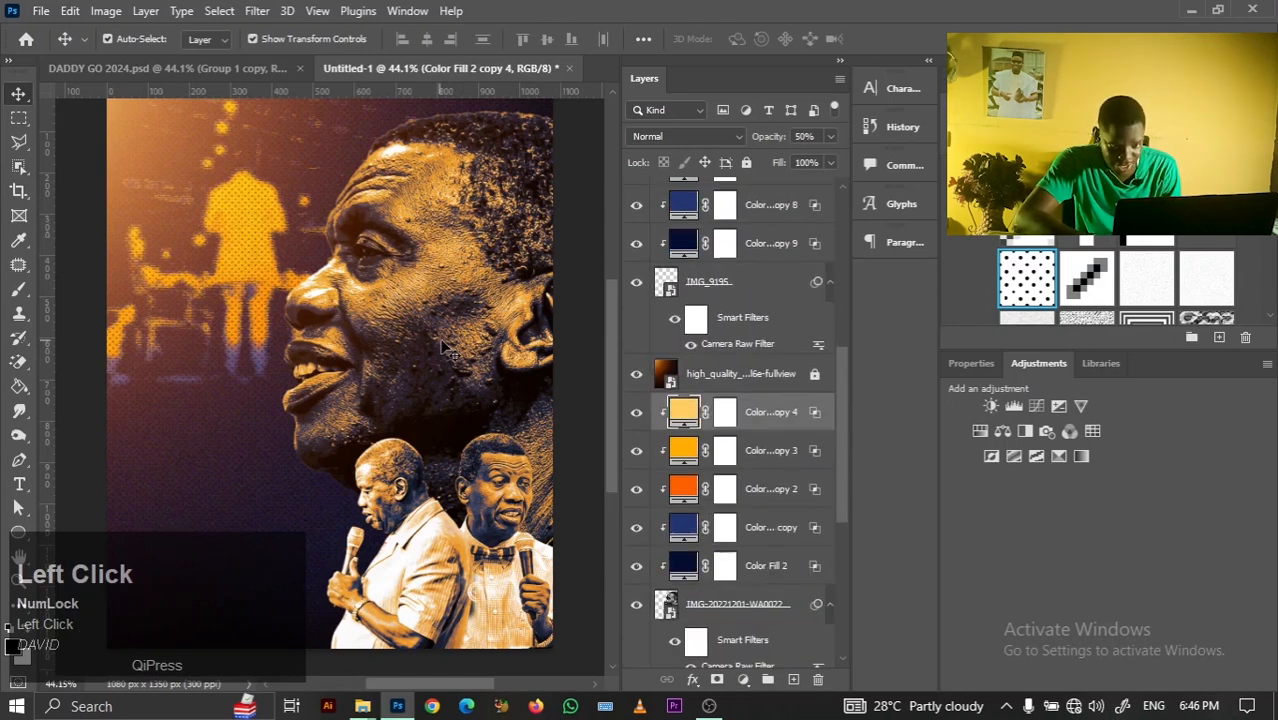
pyautogui.click(727, 614)
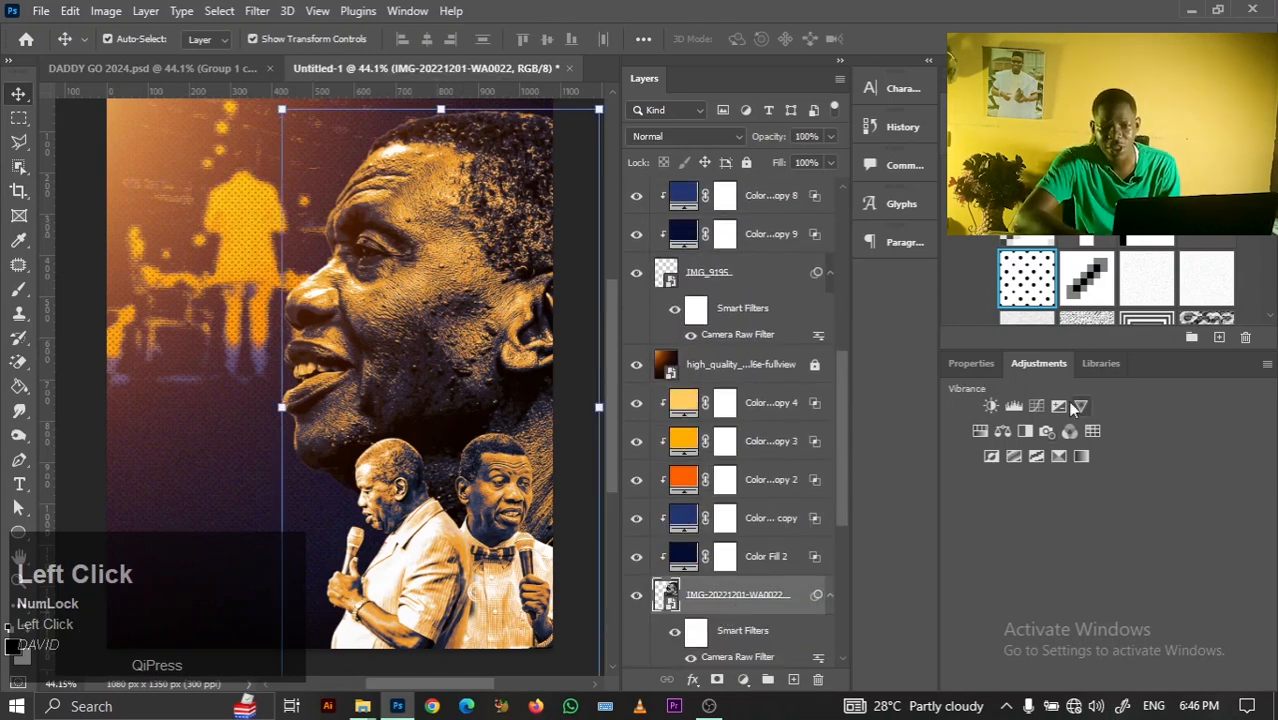
pyautogui.click(1035, 401)
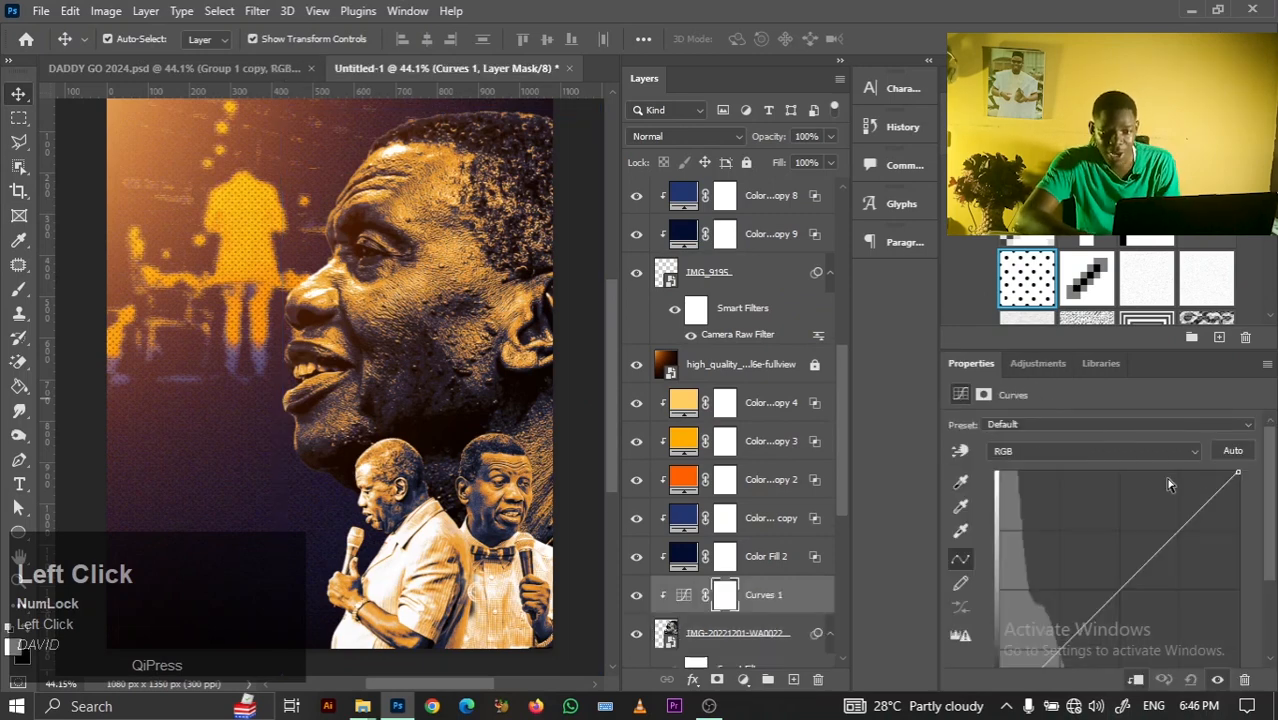
pyautogui.moveTo(1267, 486); pyautogui.dragTo(1272, 525)
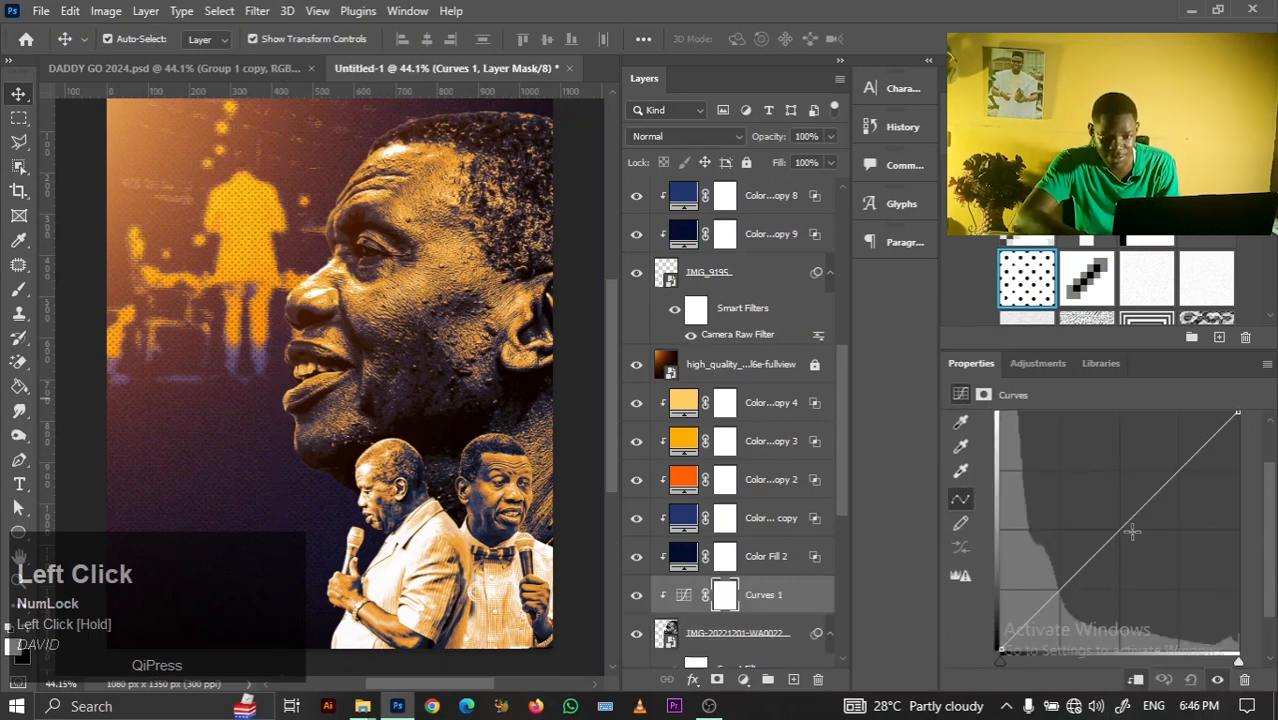
pyautogui.moveTo(1121, 527); pyautogui.dragTo(1117, 560)
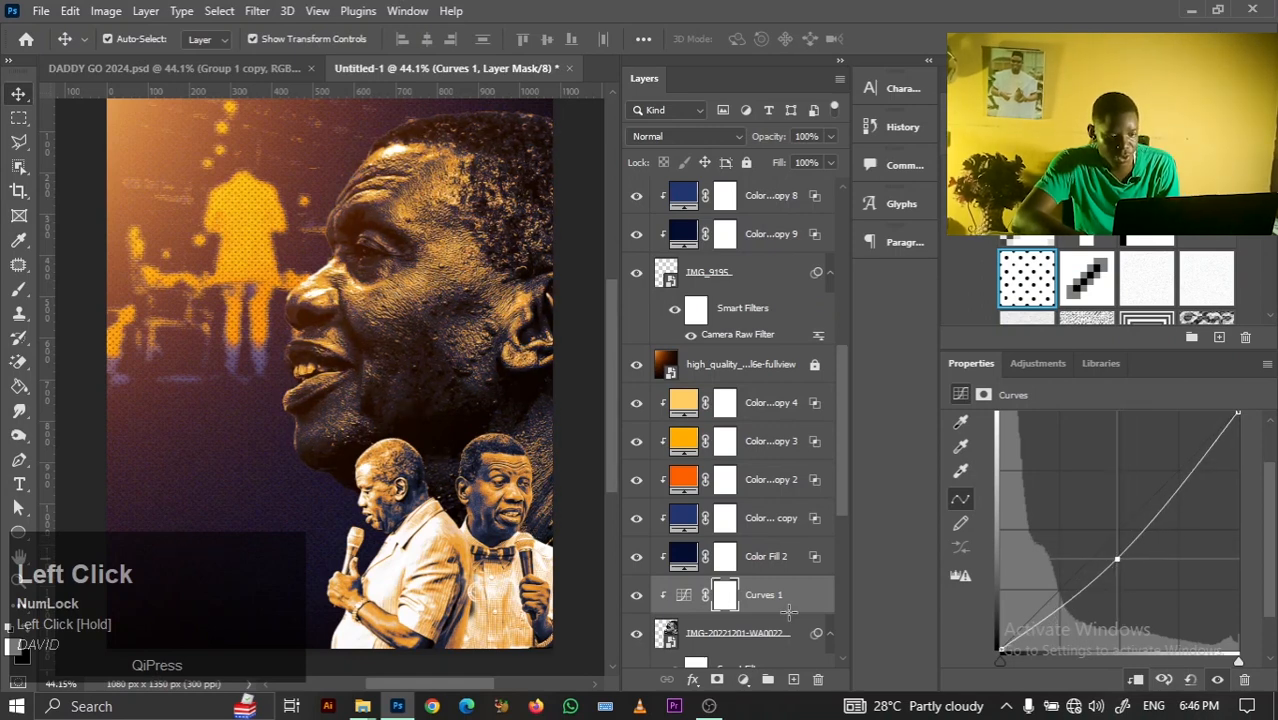
# Paint black on the Curves mask with a 700 px soft brush over the front of the large face to remove the darkening there
pyautogui.click(18, 290)
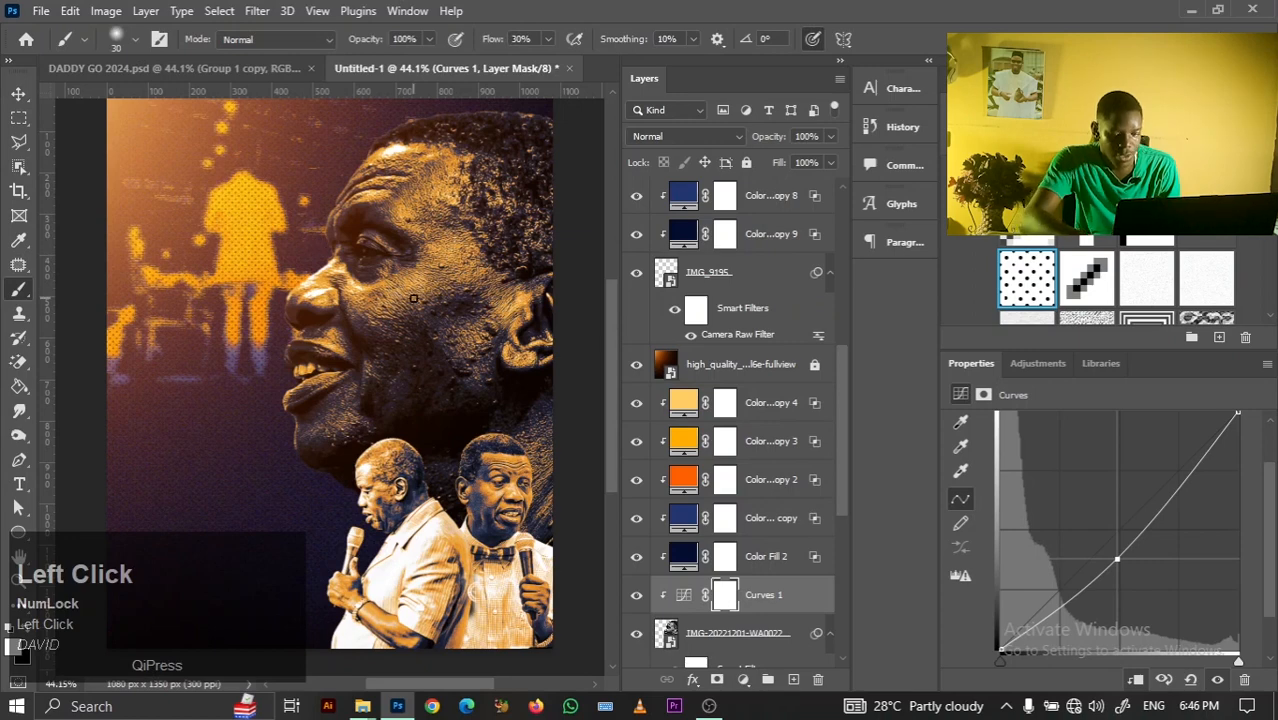
pyautogui.press(']')
pyautogui.press(']')
pyautogui.press(']')
pyautogui.press(']')
pyautogui.press(']')
pyautogui.press(']')
pyautogui.press(']')
pyautogui.press(']')
pyautogui.press(']')
pyautogui.press(']')
pyautogui.press(']')
pyautogui.press(']')
pyautogui.press(']')
pyautogui.press(']')
pyautogui.press(']')
pyautogui.press(']')
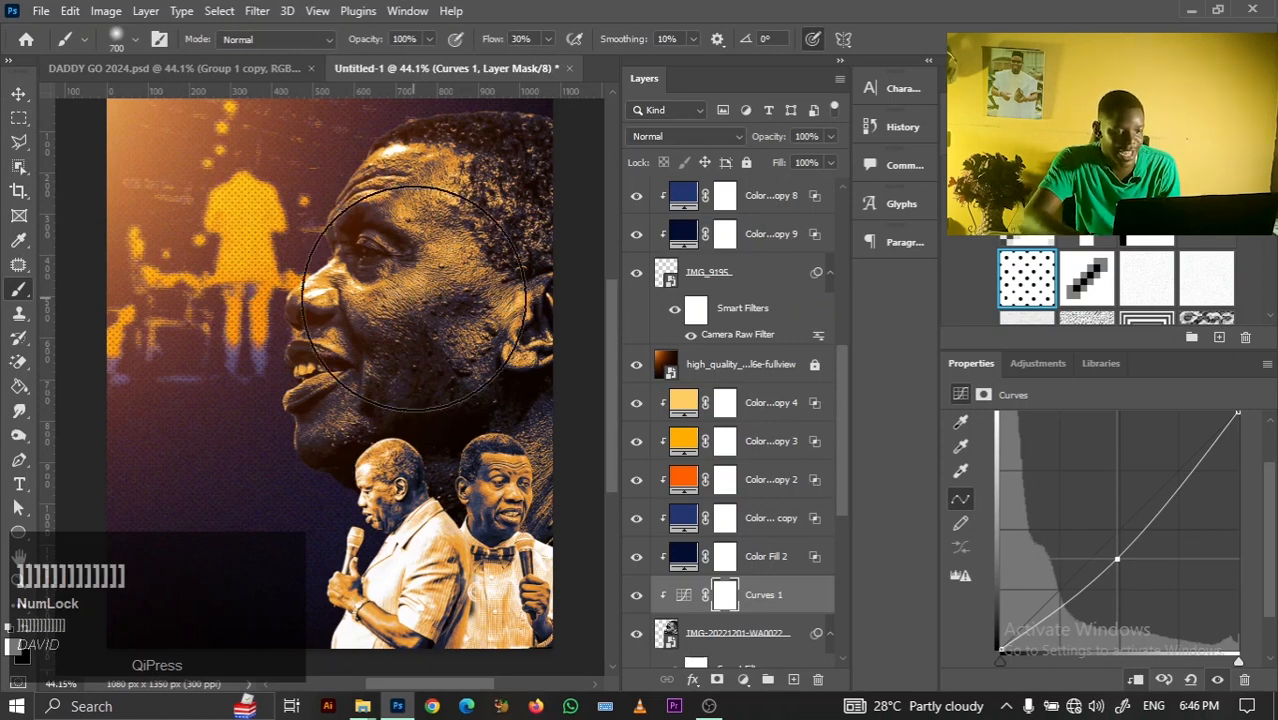
pyautogui.moveTo(255, 320)
pyautogui.mouseDown()
pyautogui.moveTo(243, 342)
pyautogui.moveTo(320, 214)
pyautogui.moveTo(342, 205)
pyautogui.mouseUp()
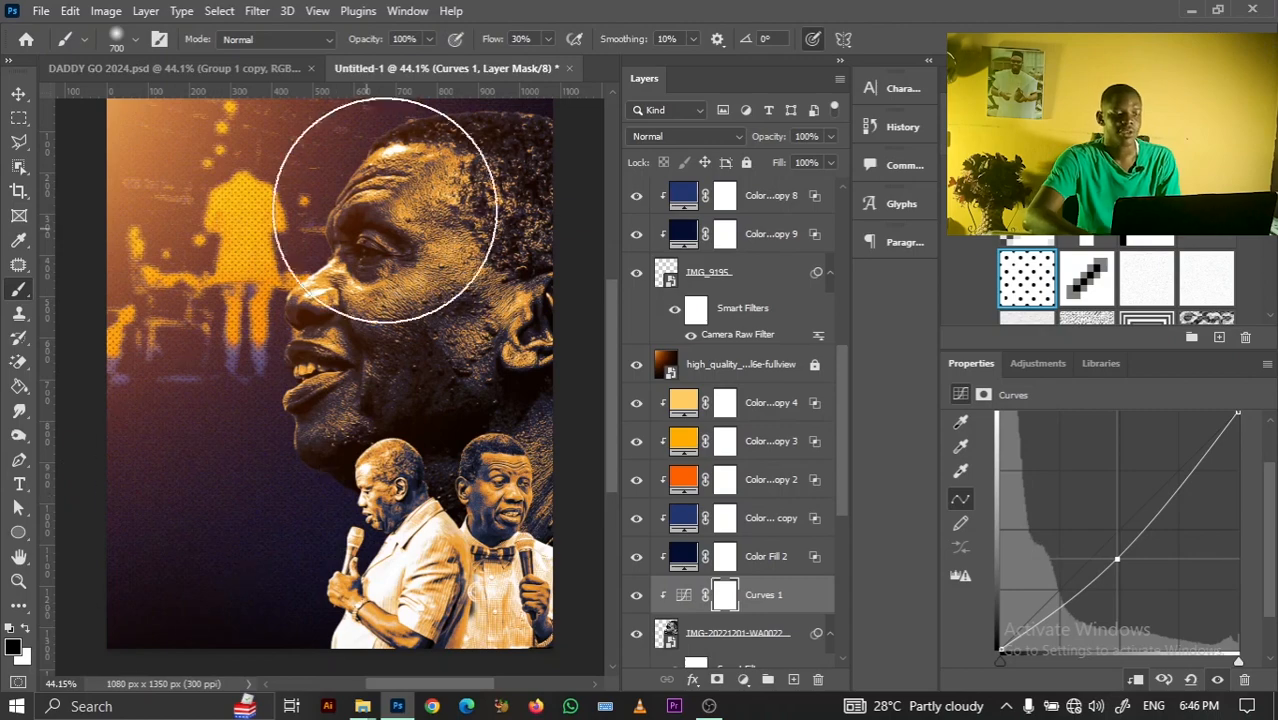
pyautogui.moveTo(360, 280)
pyautogui.mouseDown()
pyautogui.moveTo(305, 377)
pyautogui.moveTo(362, 274)
pyautogui.moveTo(309, 452)
pyautogui.moveTo(316, 215)
pyautogui.moveTo(369, 175)
pyautogui.moveTo(354, 286)
pyautogui.moveTo(200, 545)
pyautogui.moveTo(214, 556)
pyautogui.mouseUp()
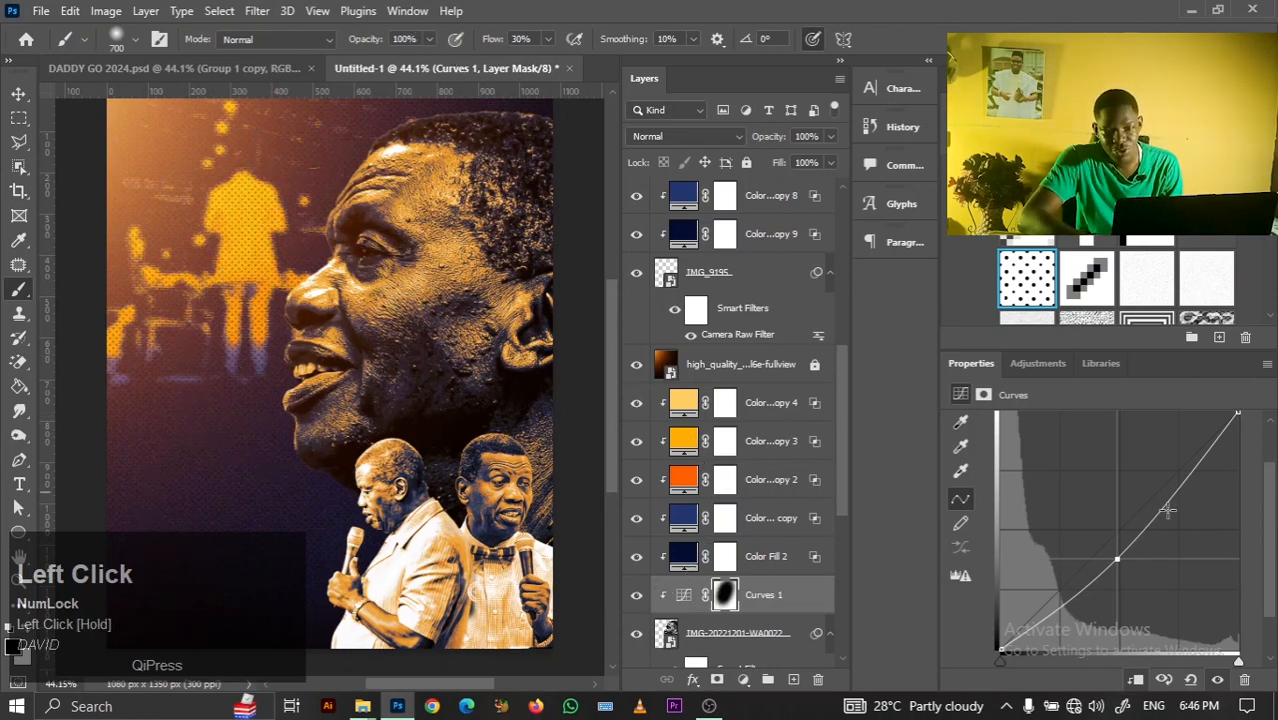
# Pull the large face's Curves midtones down further and brush black on the adjustment's mask over the front of the face
pyautogui.moveTo(1123, 563); pyautogui.dragTo(1133, 568)
pyautogui.moveTo(473, 371)
pyautogui.mouseDown()
pyautogui.moveTo(397, 224)
pyautogui.moveTo(276, 391)
pyautogui.moveTo(326, 217)
pyautogui.moveTo(361, 158)
pyautogui.moveTo(309, 345)
pyautogui.moveTo(389, 131)
pyautogui.moveTo(303, 386)
pyautogui.moveTo(275, 364)
pyautogui.moveTo(356, 176)
pyautogui.moveTo(305, 385)
pyautogui.mouseUp()
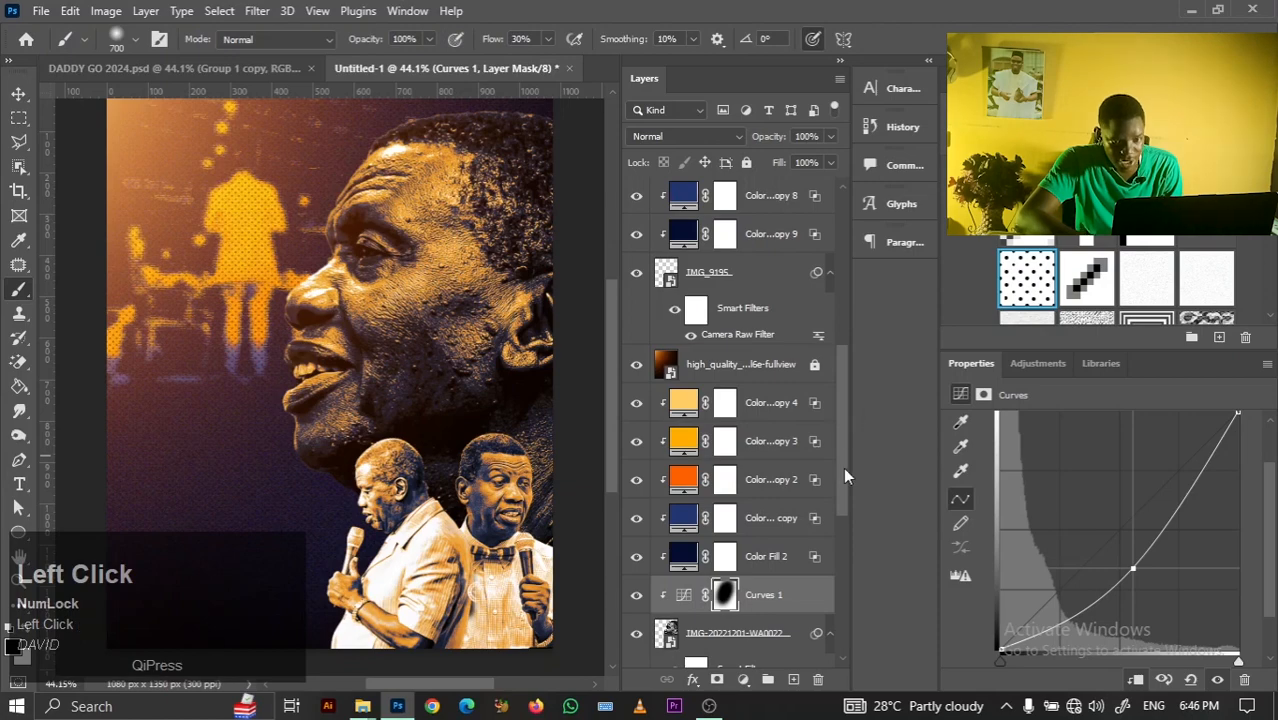
# Open the GROUD smart object, set the opacity of the IMG-20230902-WA0008 photo to 60%, and save and close it
pyautogui.moveTo(843, 467); pyautogui.dragTo(698, 580)
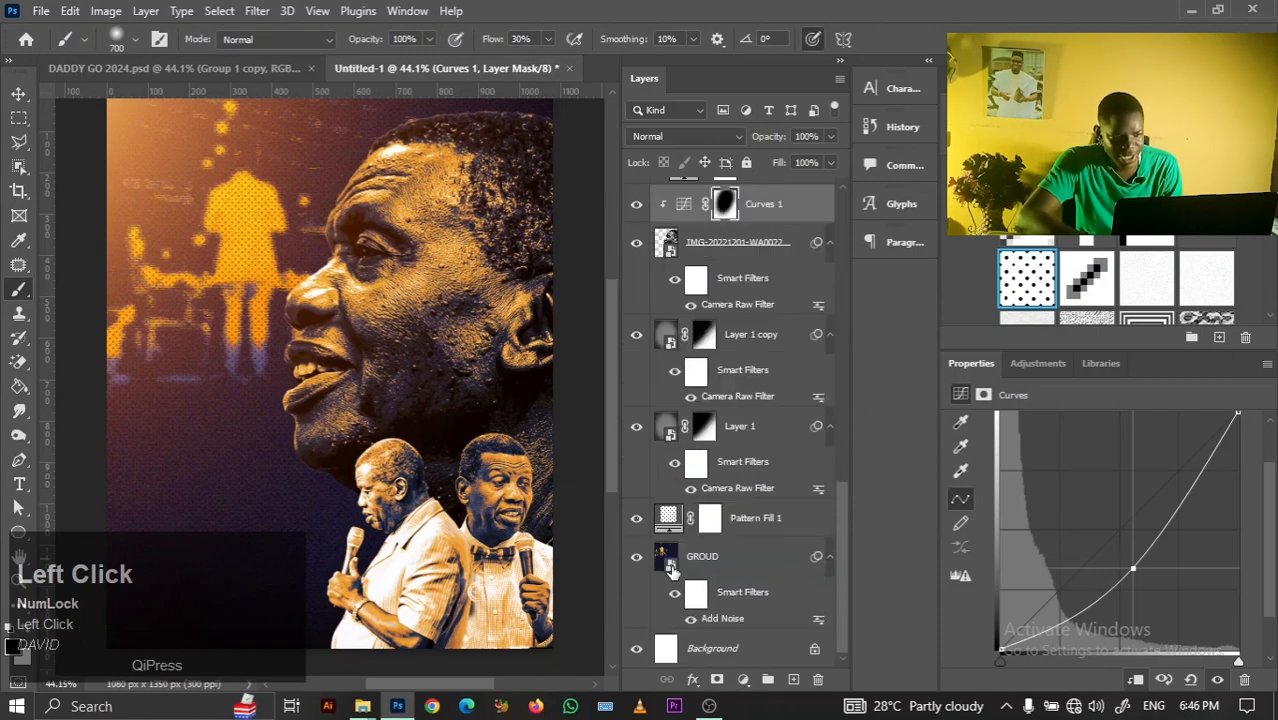
pyautogui.doubleClick(671, 566)
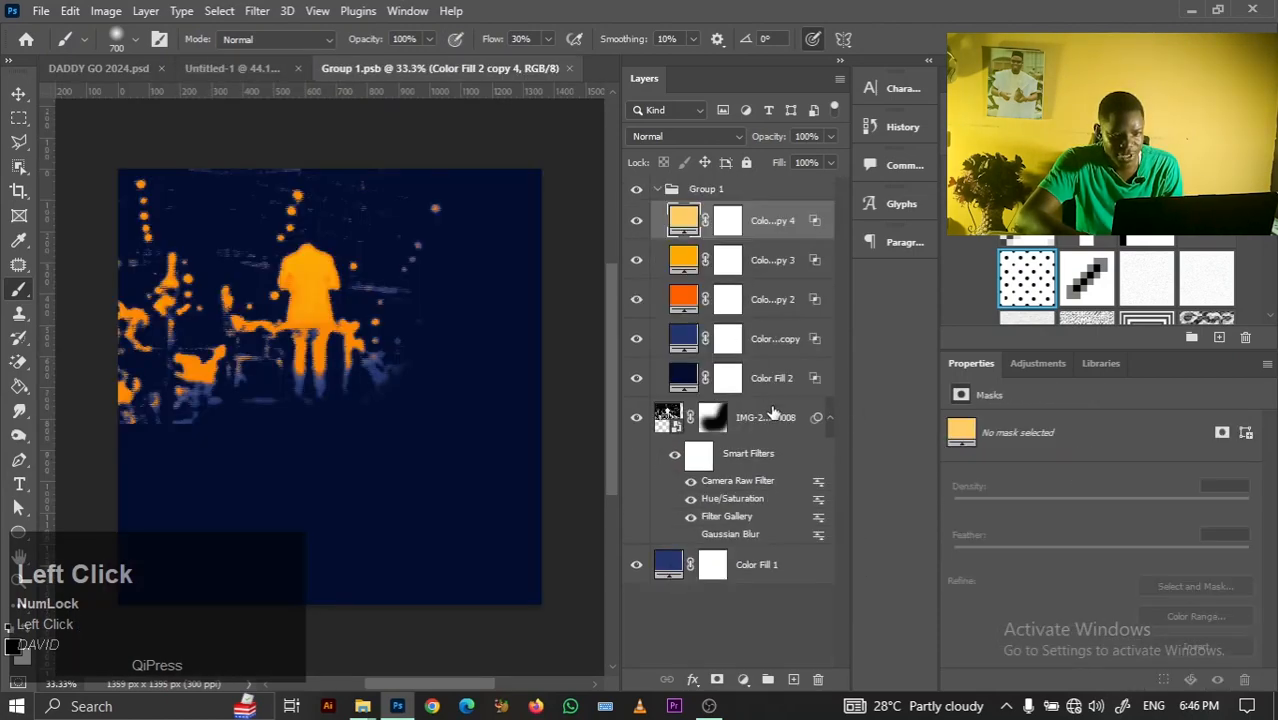
pyautogui.click(771, 413)
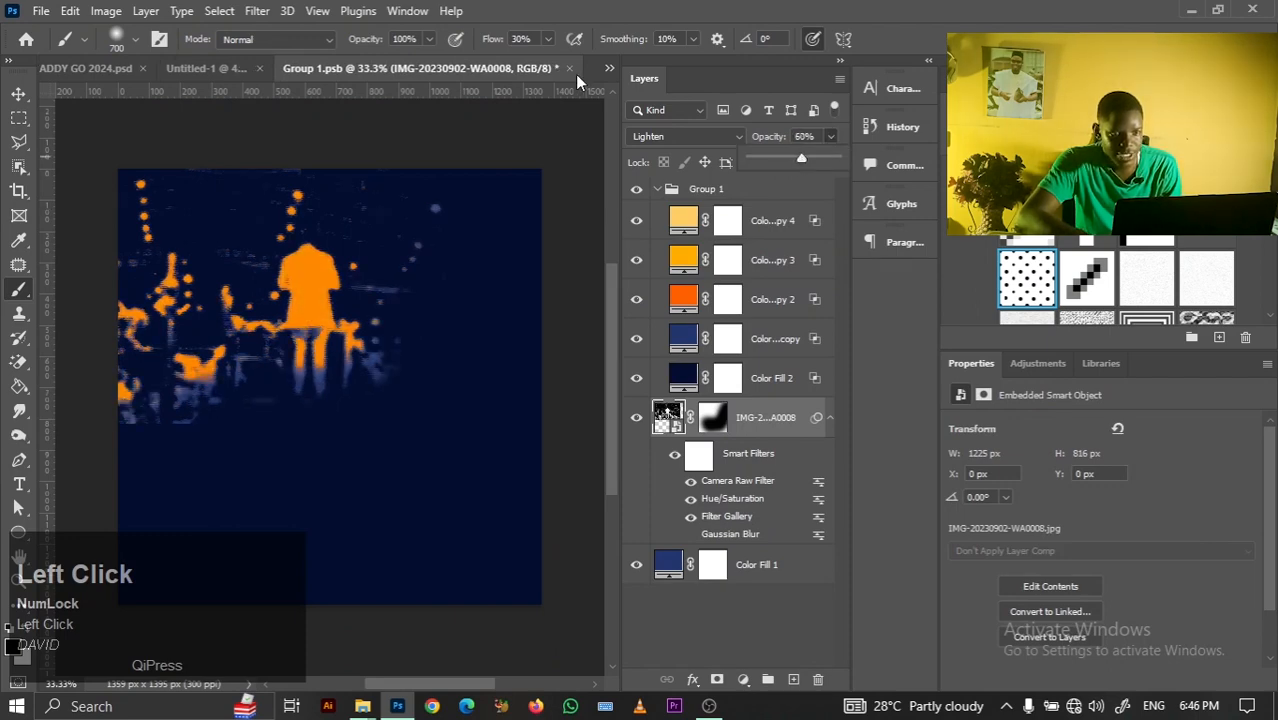
pyautogui.press('Return')
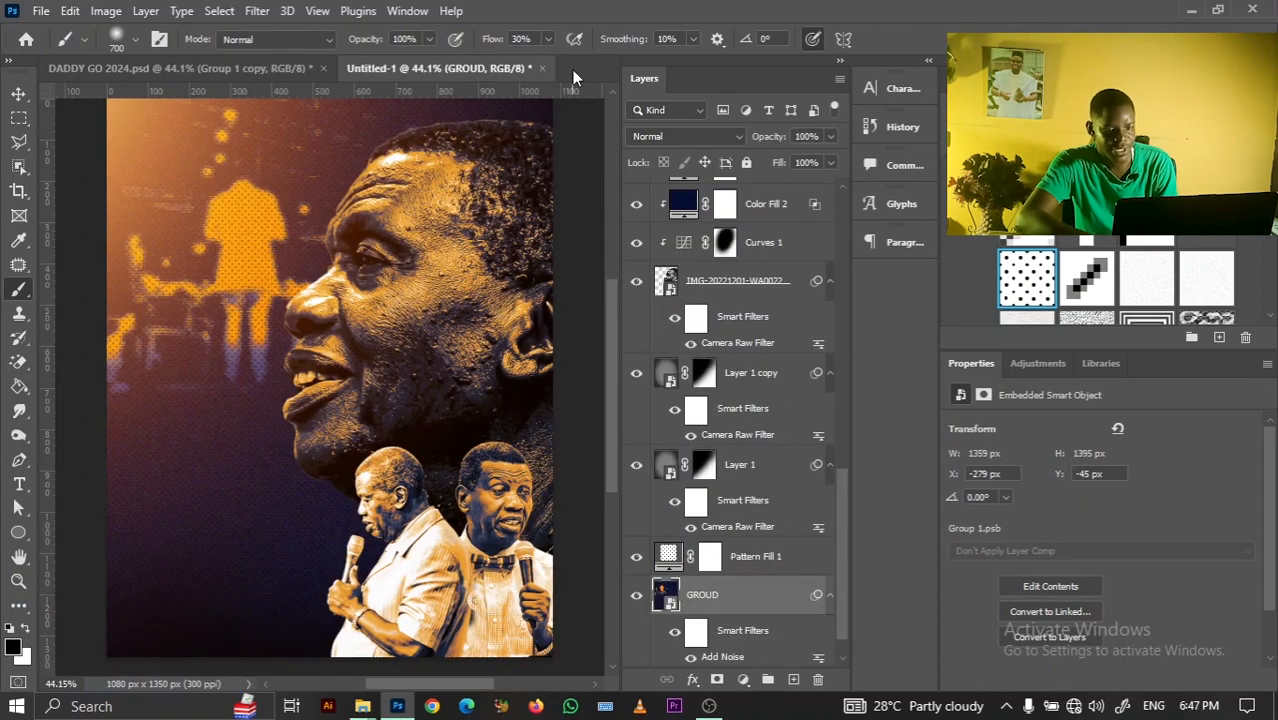
# Set the Add Noise smart filter amount on the GROUD layer to 10%
pyautogui.moveTo(841, 549); pyautogui.dragTo(841, 586)
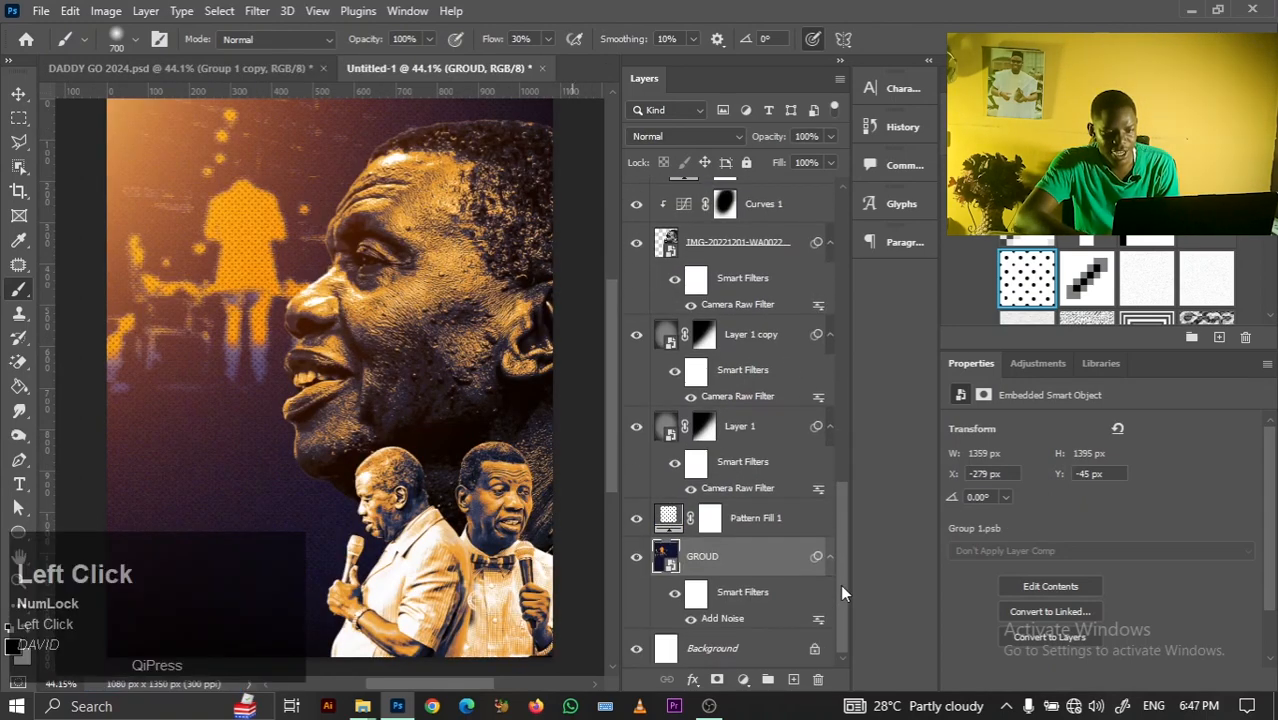
pyautogui.doubleClick(712, 622)
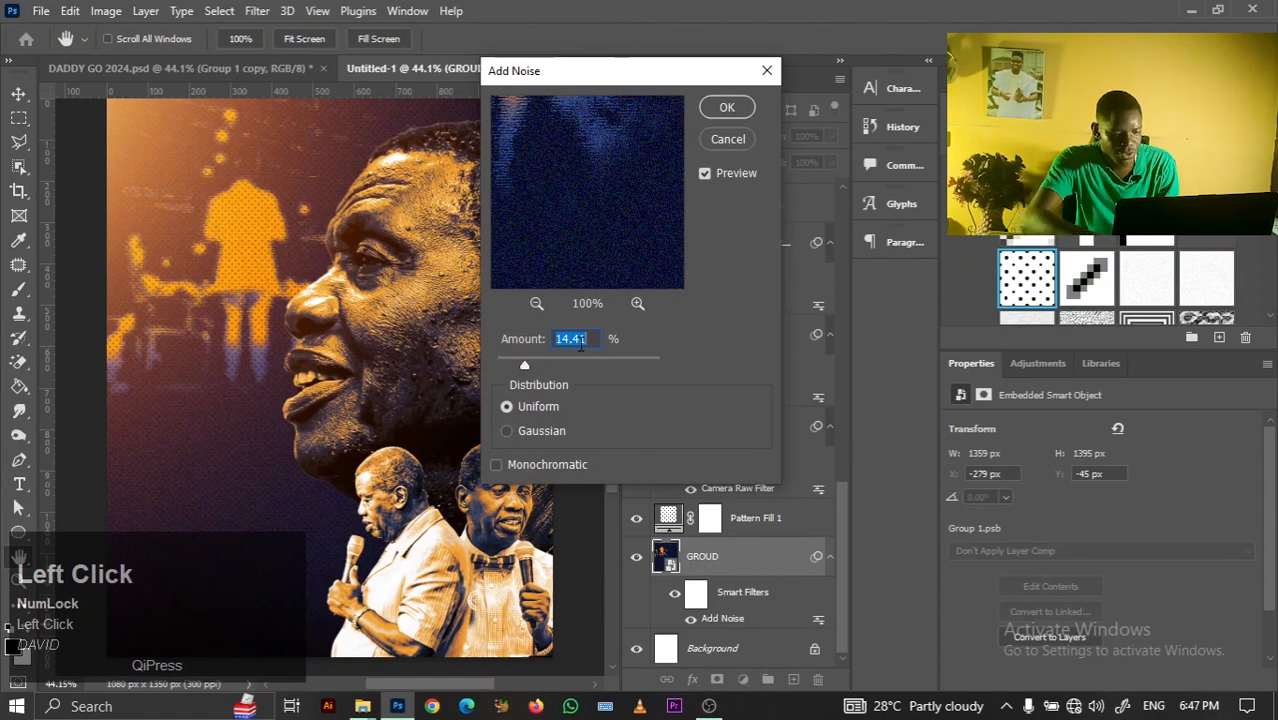
pyautogui.press('BackSpace')
pyautogui.write('10')
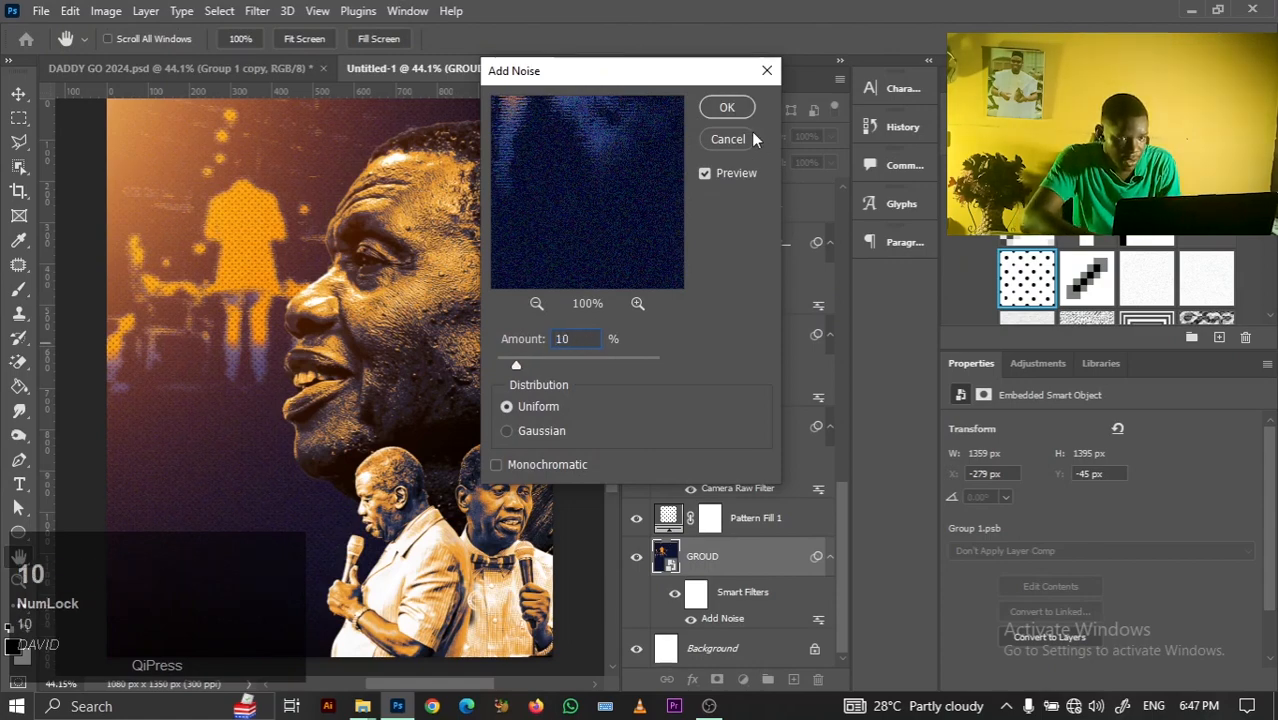
pyautogui.click(731, 111)
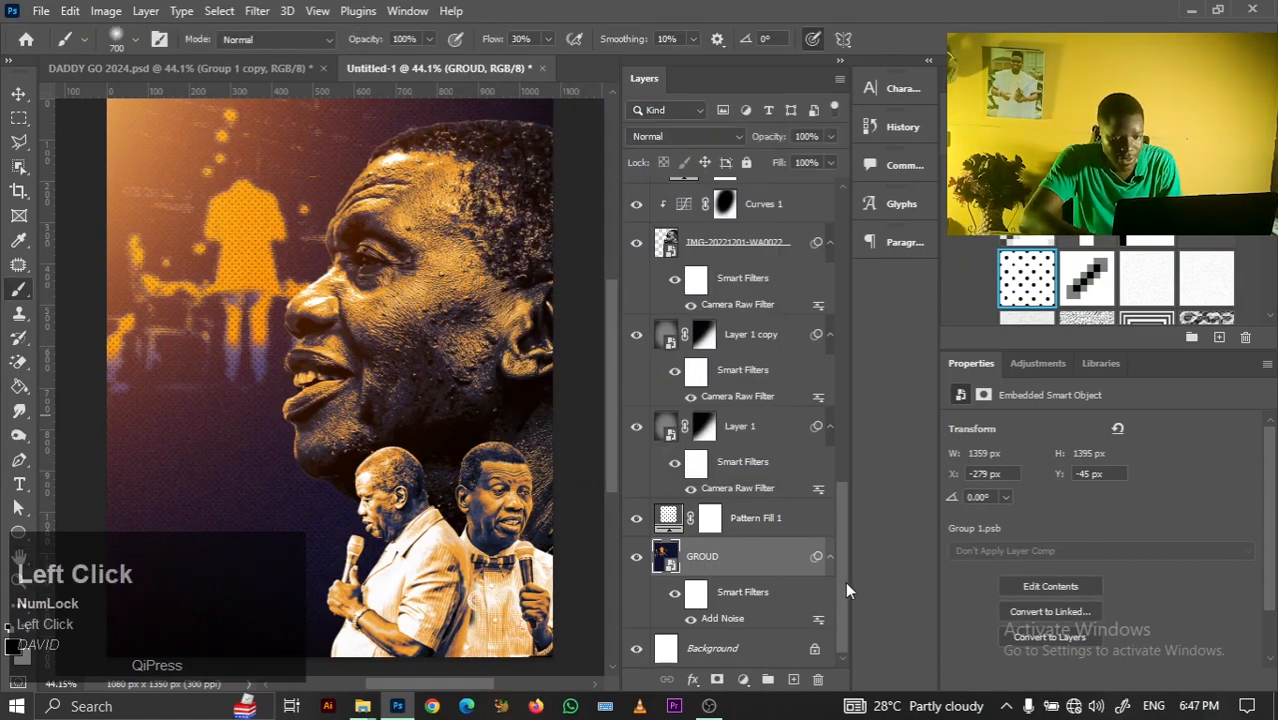
# Set the opacity of Pattern Fill 1 to 58% and delete the Layer 1 copy overlay
pyautogui.click(805, 520)
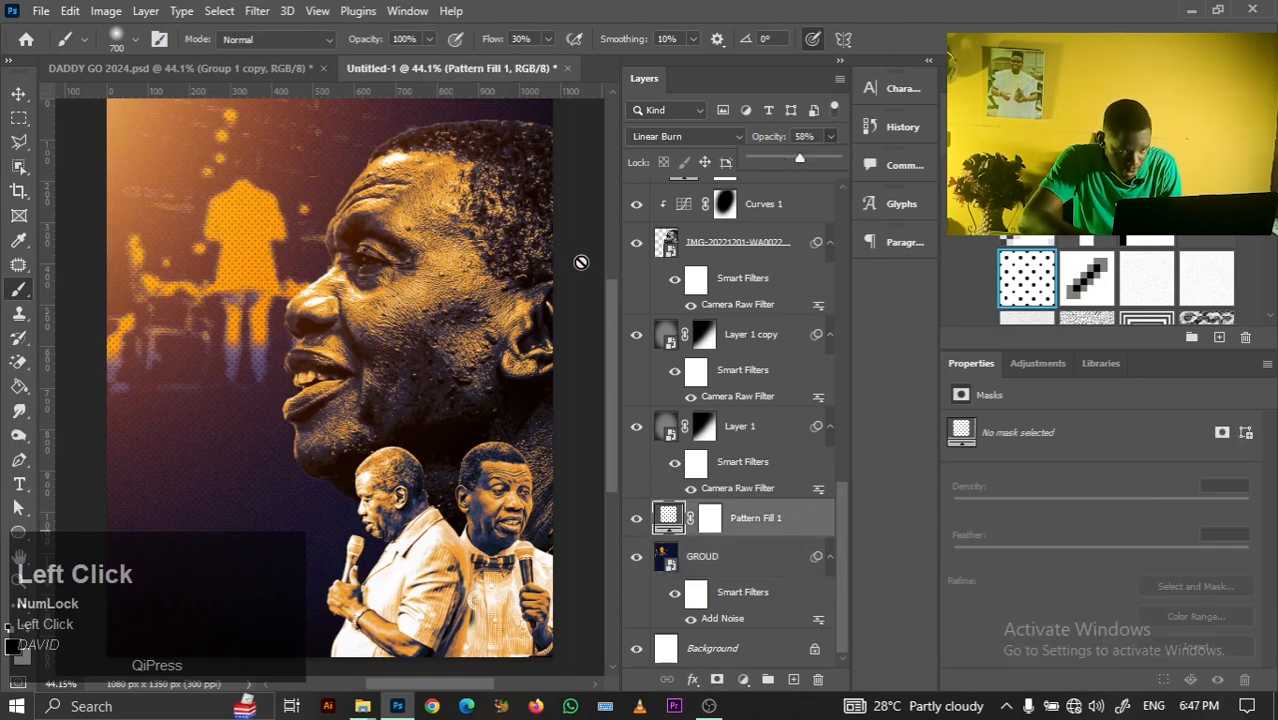
pyautogui.press('v')
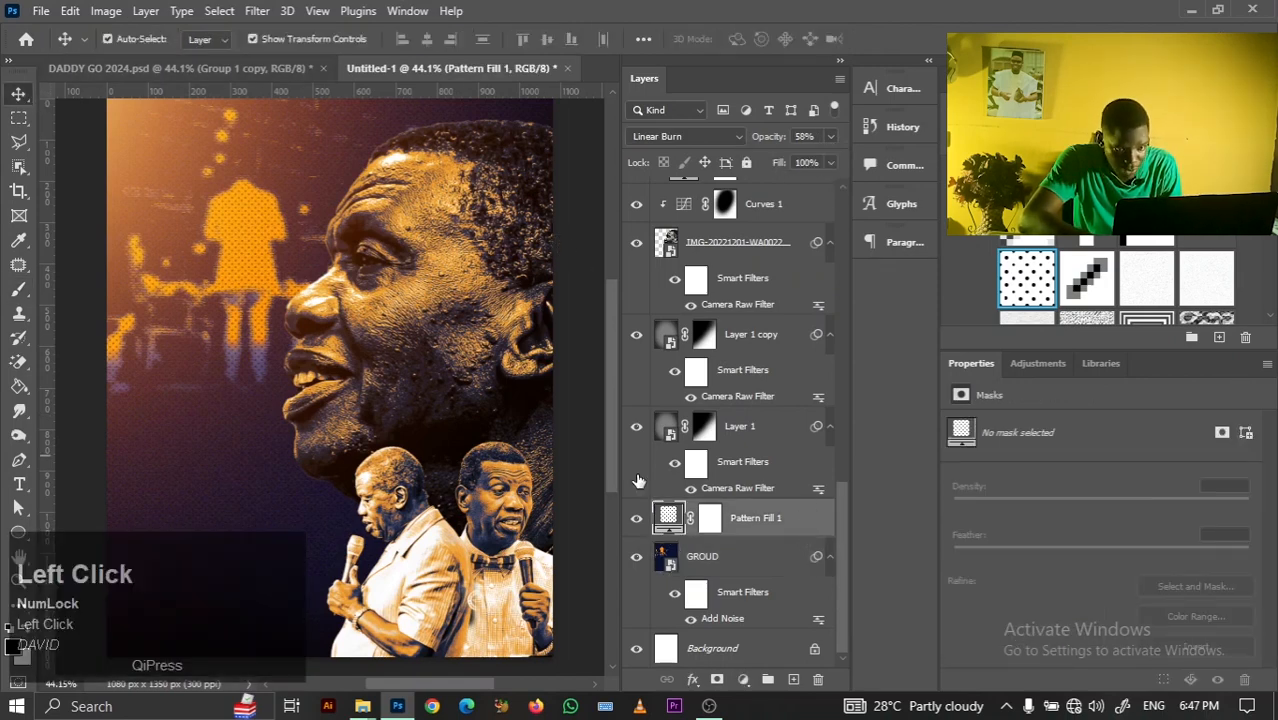
pyautogui.moveTo(845, 531); pyautogui.dragTo(845, 490)
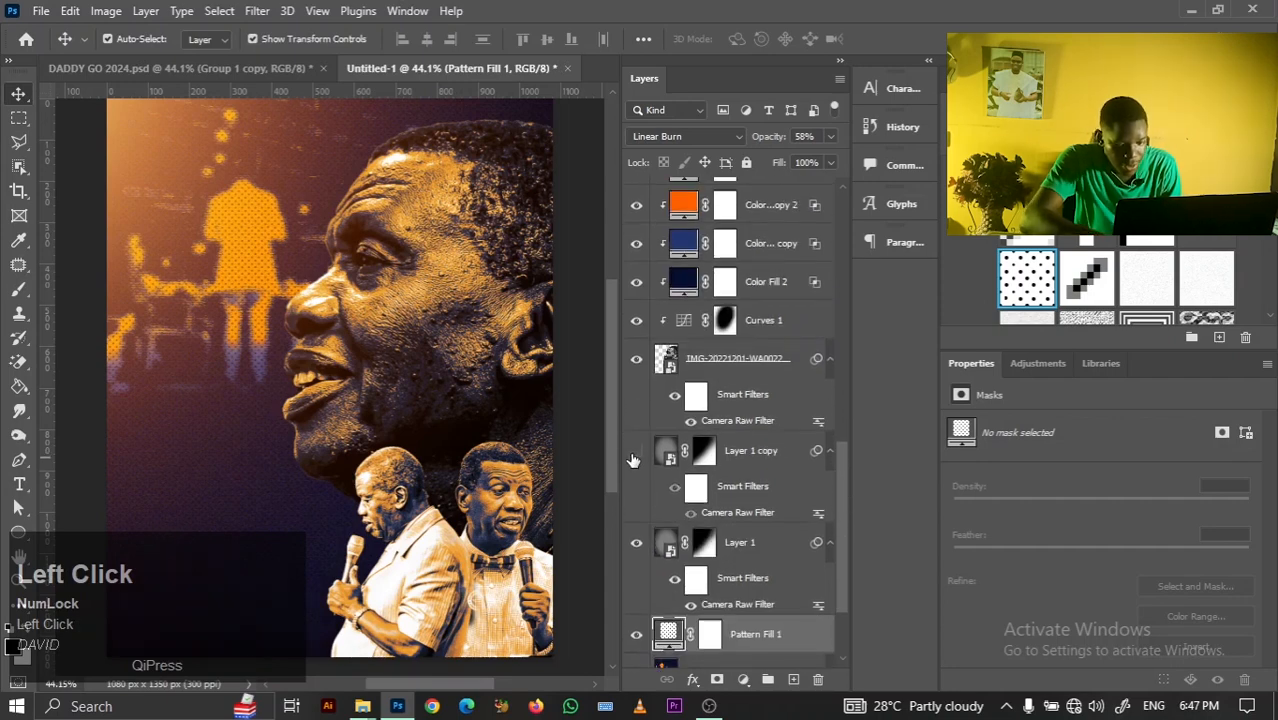
pyautogui.hotkey('ctrl', '-')
pyautogui.click(740, 455)
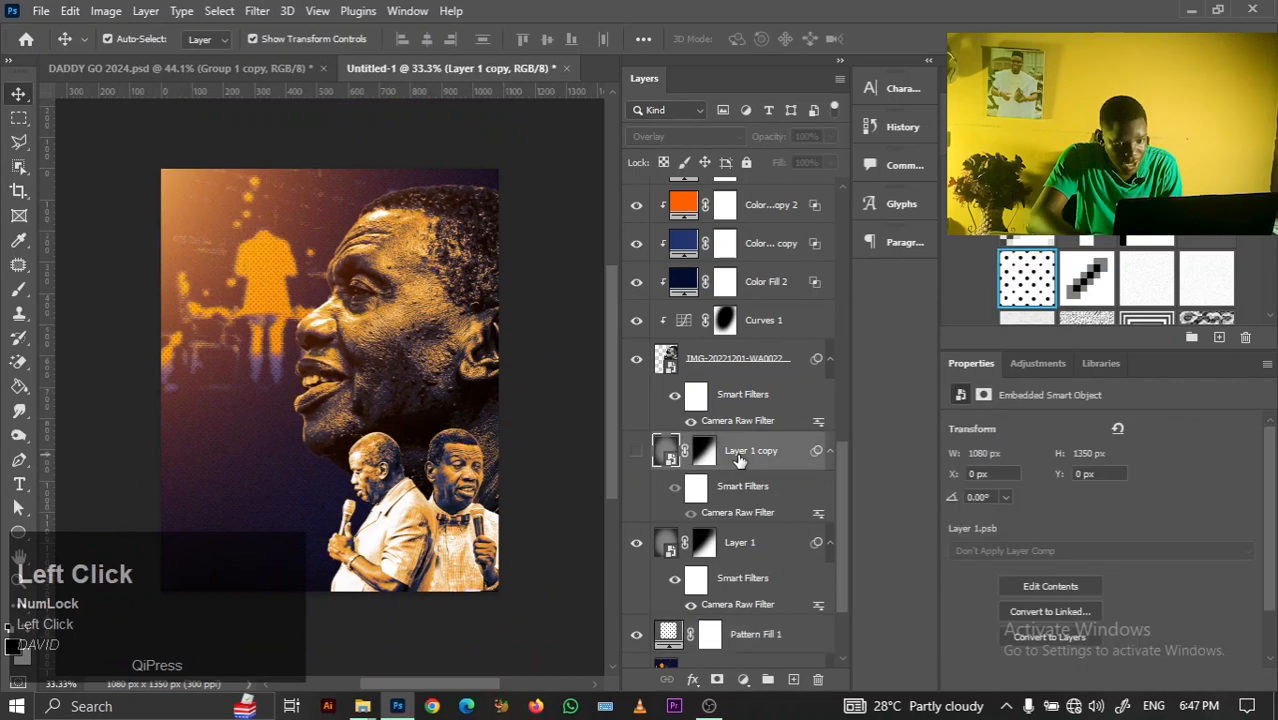
pyautogui.press('BackSpace')
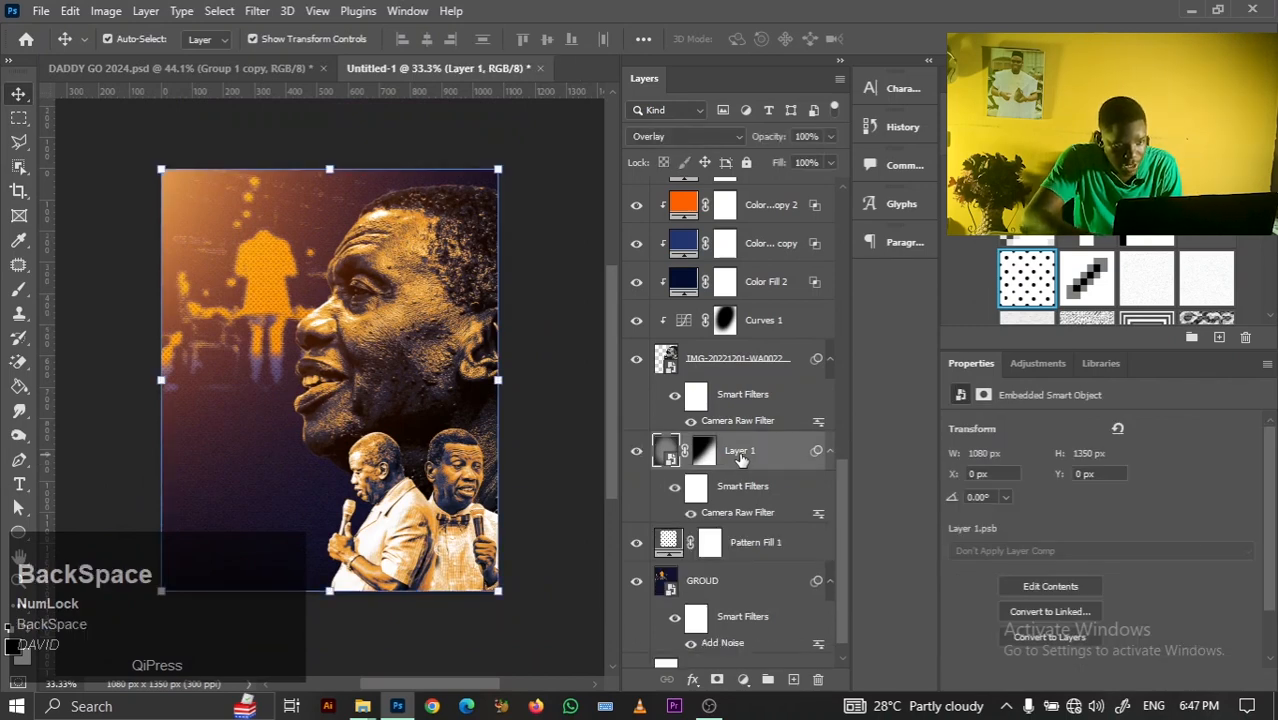
# Unlock the lens flare layer and reposition it to about X -2069 px, Y -1835 px so its glow shifts in the poster's upper corner
pyautogui.moveTo(845, 481); pyautogui.dragTo(851, 212)
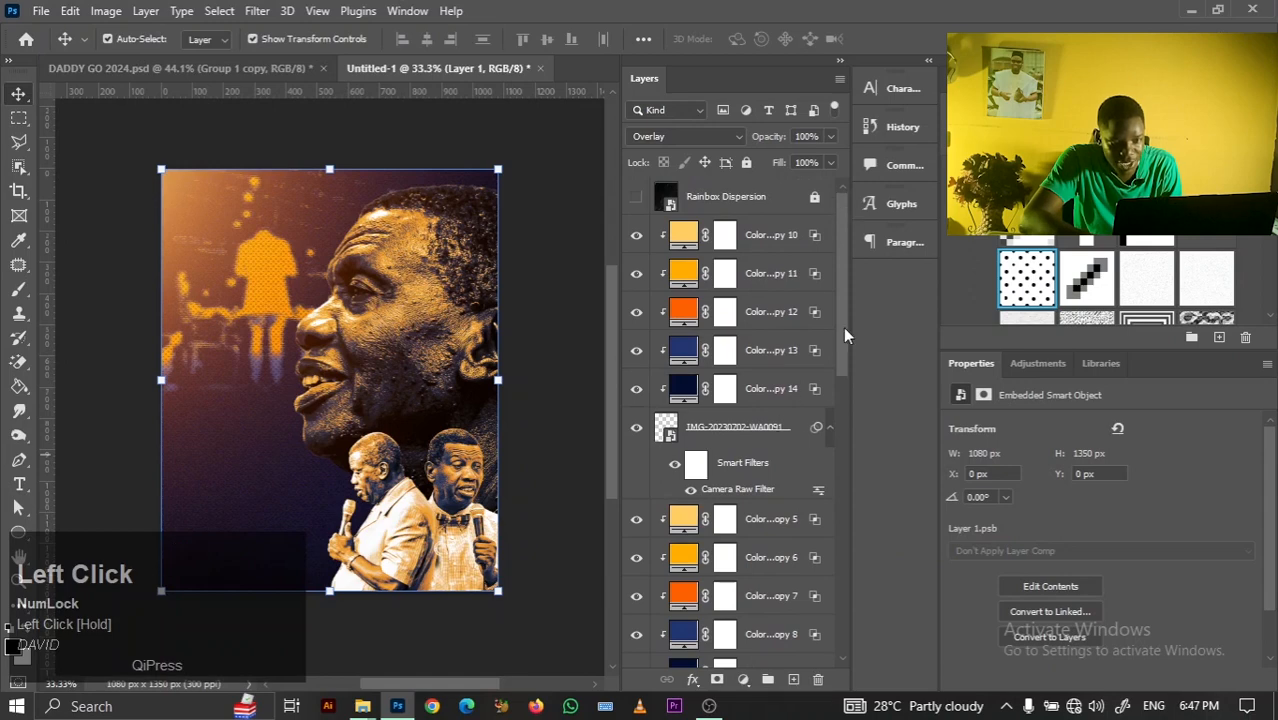
pyautogui.moveTo(845, 336); pyautogui.dragTo(839, 460)
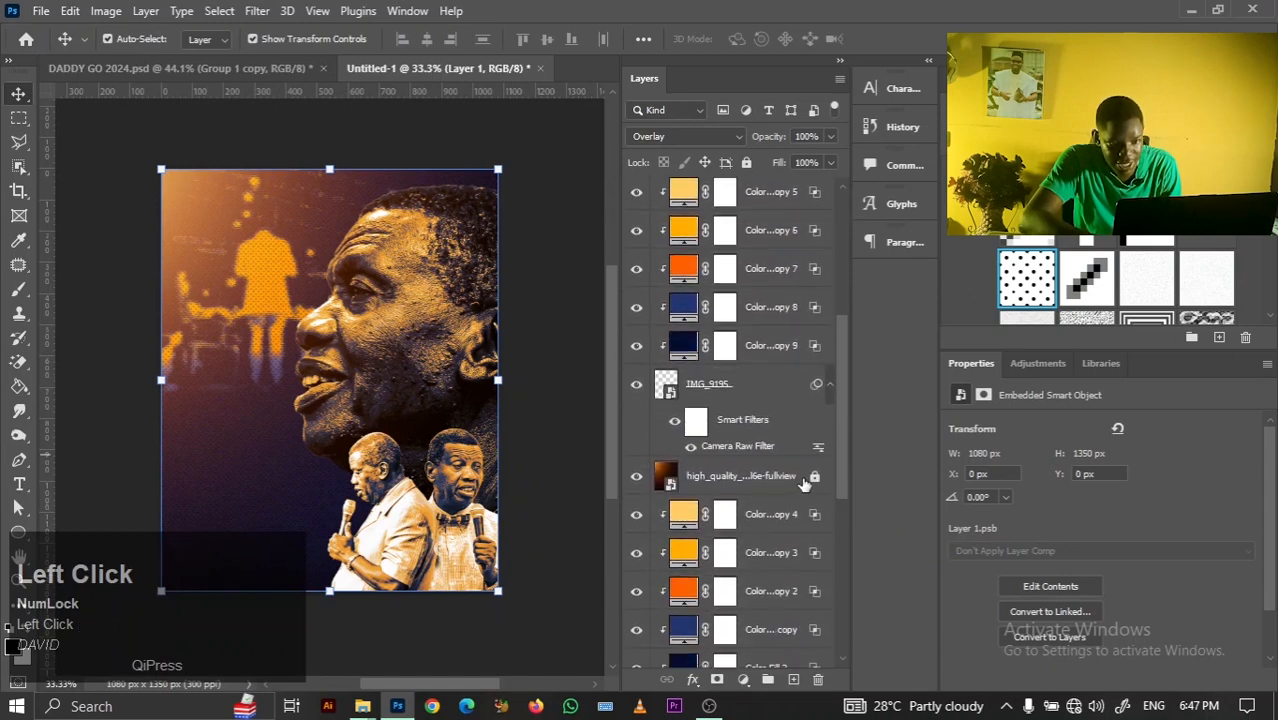
pyautogui.click(800, 478)
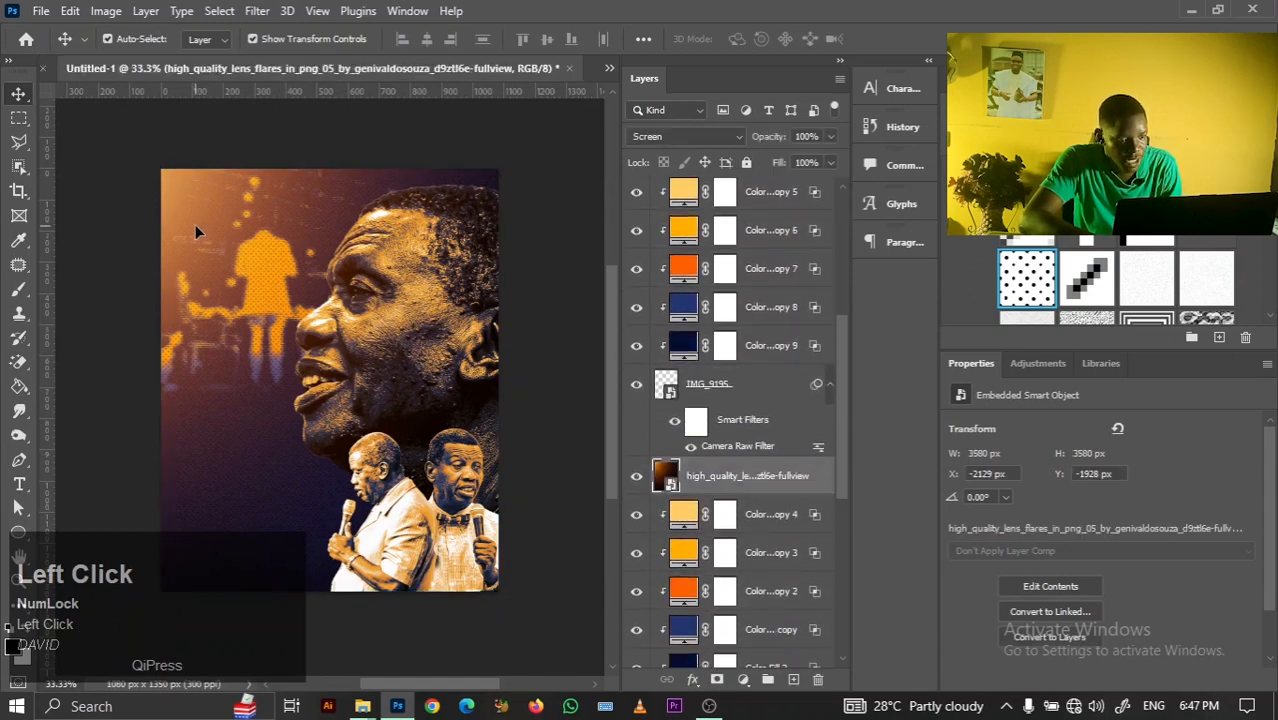
pyautogui.moveTo(195, 224); pyautogui.dragTo(204, 190)
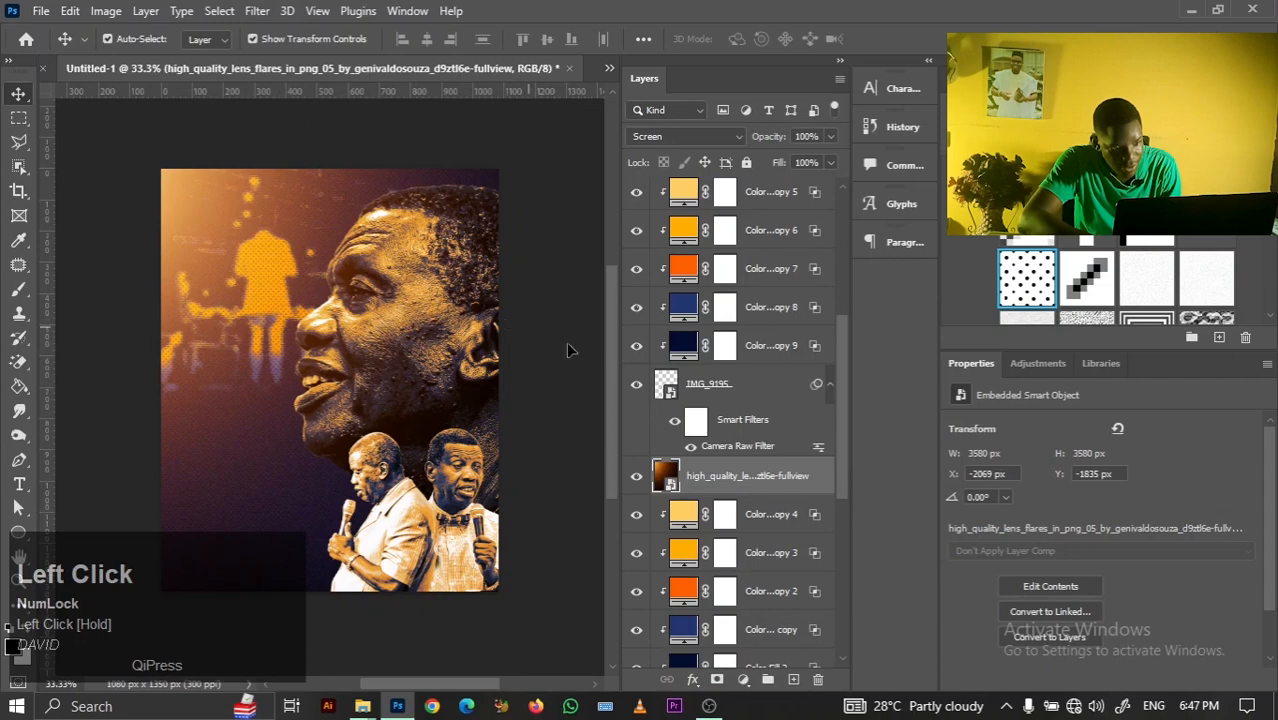
# Check the IMG_9195 cutout by toggling its visibility, and compare the poster with the reference design DADDY GO 2024.psd
pyautogui.click(462, 482)
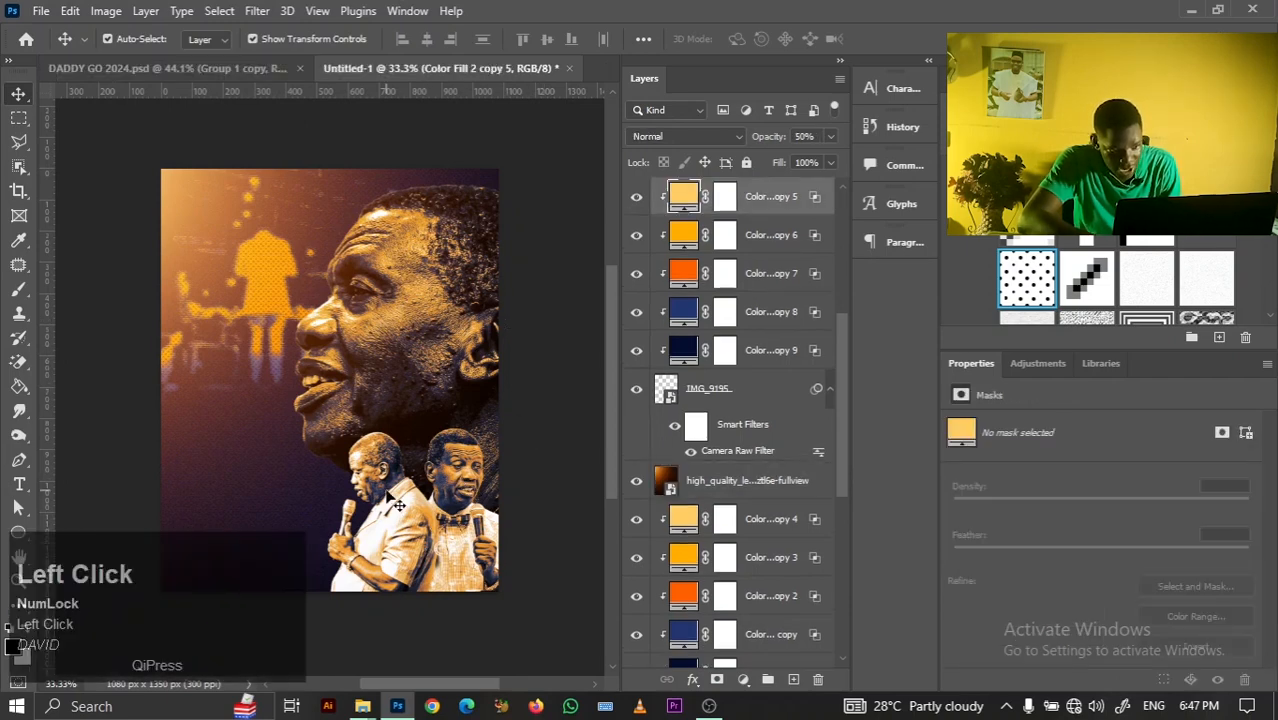
pyautogui.click(479, 490)
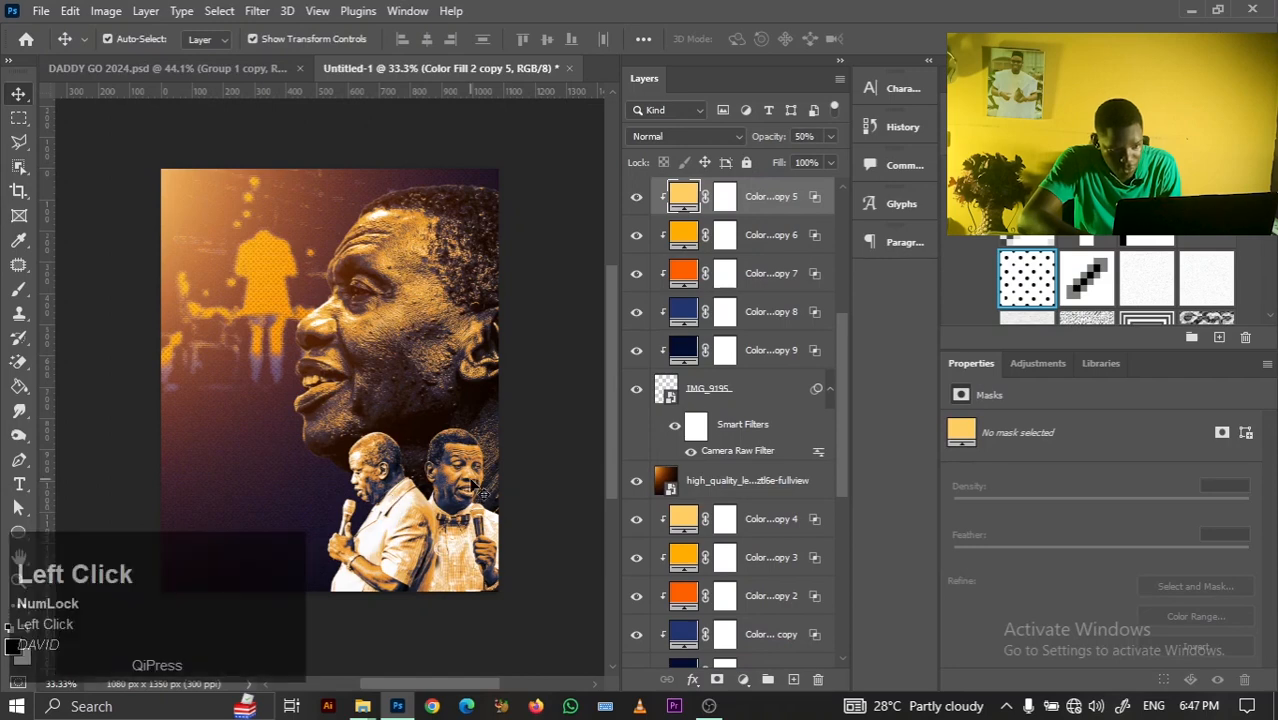
pyautogui.click(722, 398)
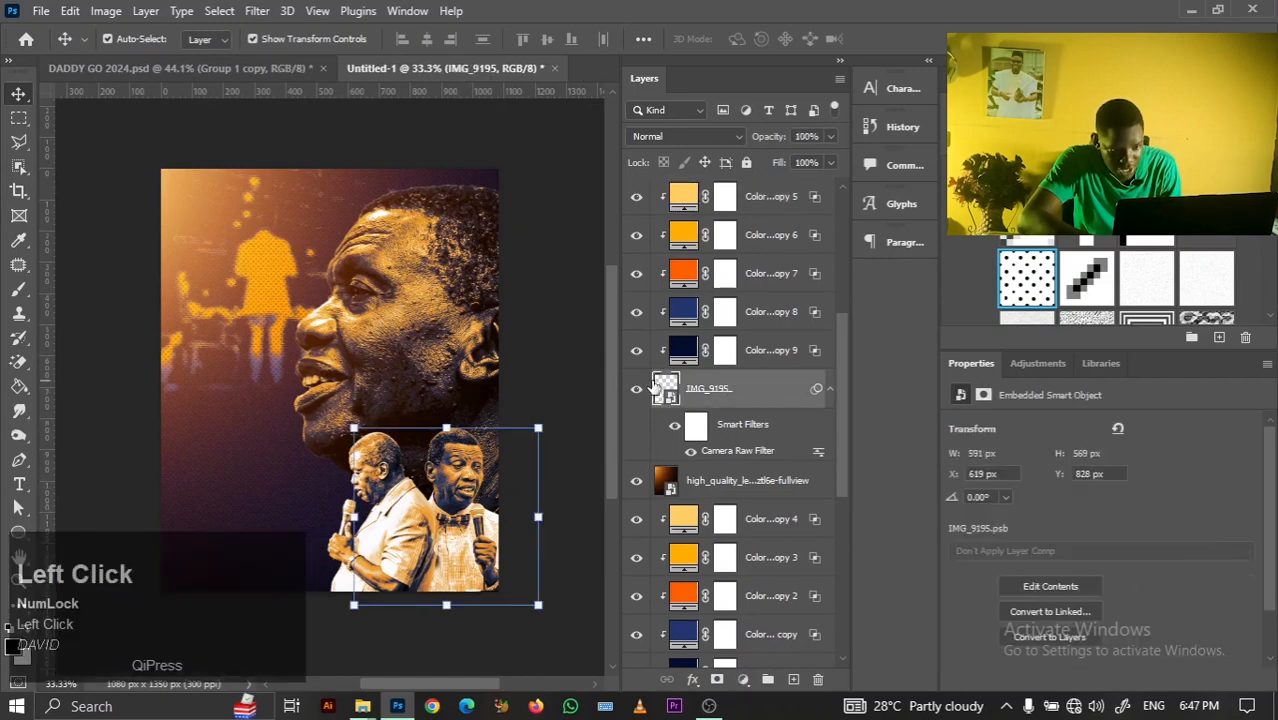
pyautogui.click(634, 389)
pyautogui.click(634, 389)
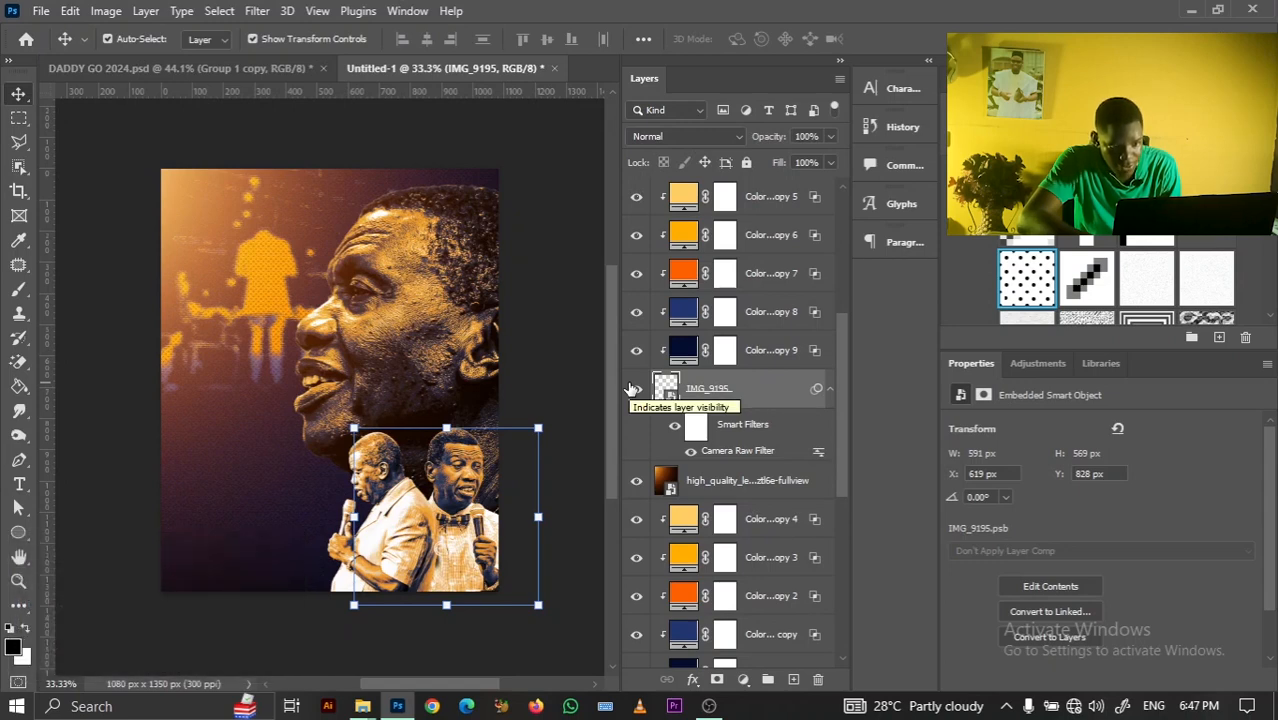
pyautogui.click(549, 291)
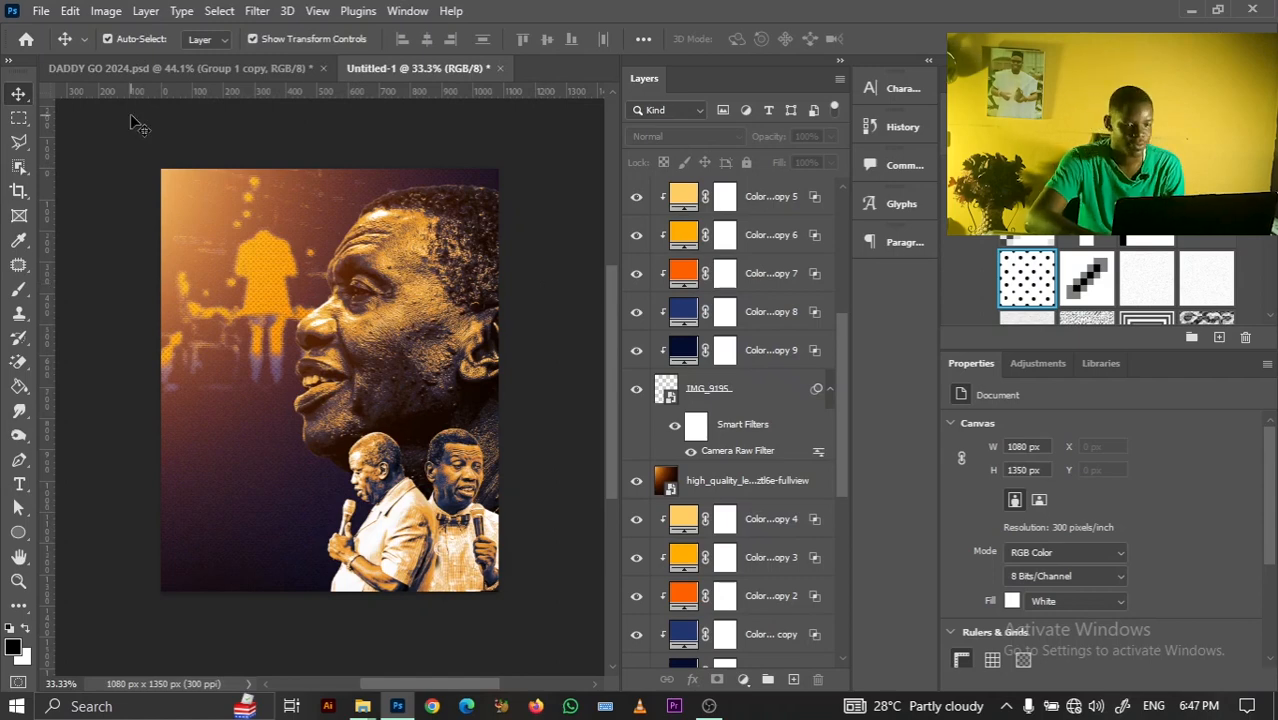
pyautogui.click(119, 70)
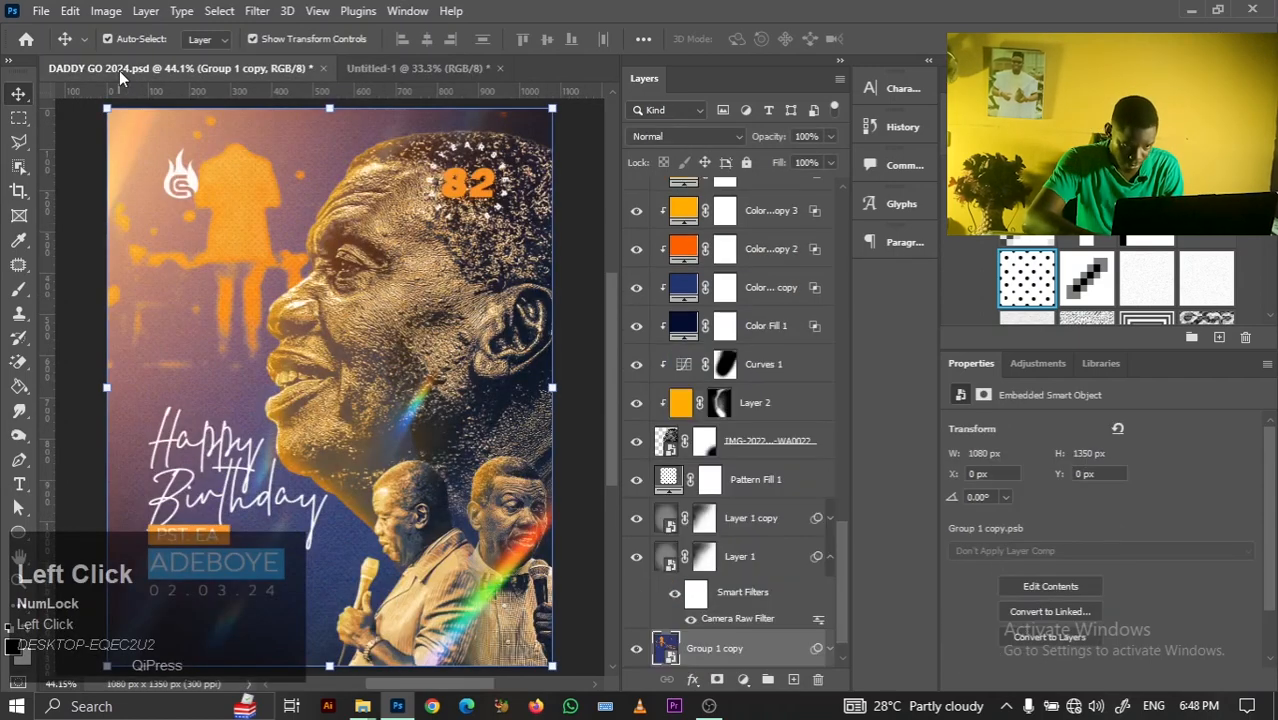
pyautogui.click(394, 67)
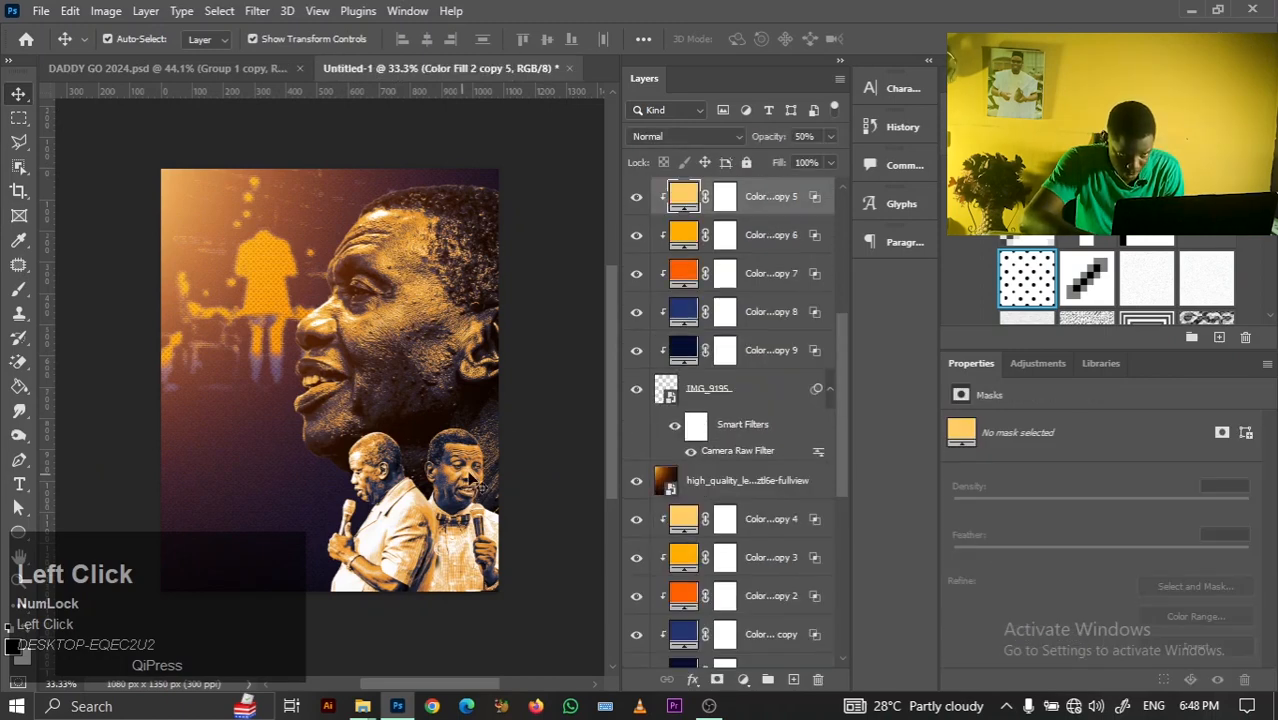
# Add a Curves adjustment clipped to the IMG_9195 preacher cutout and pull its midtones down to darken him
pyautogui.click(757, 424)
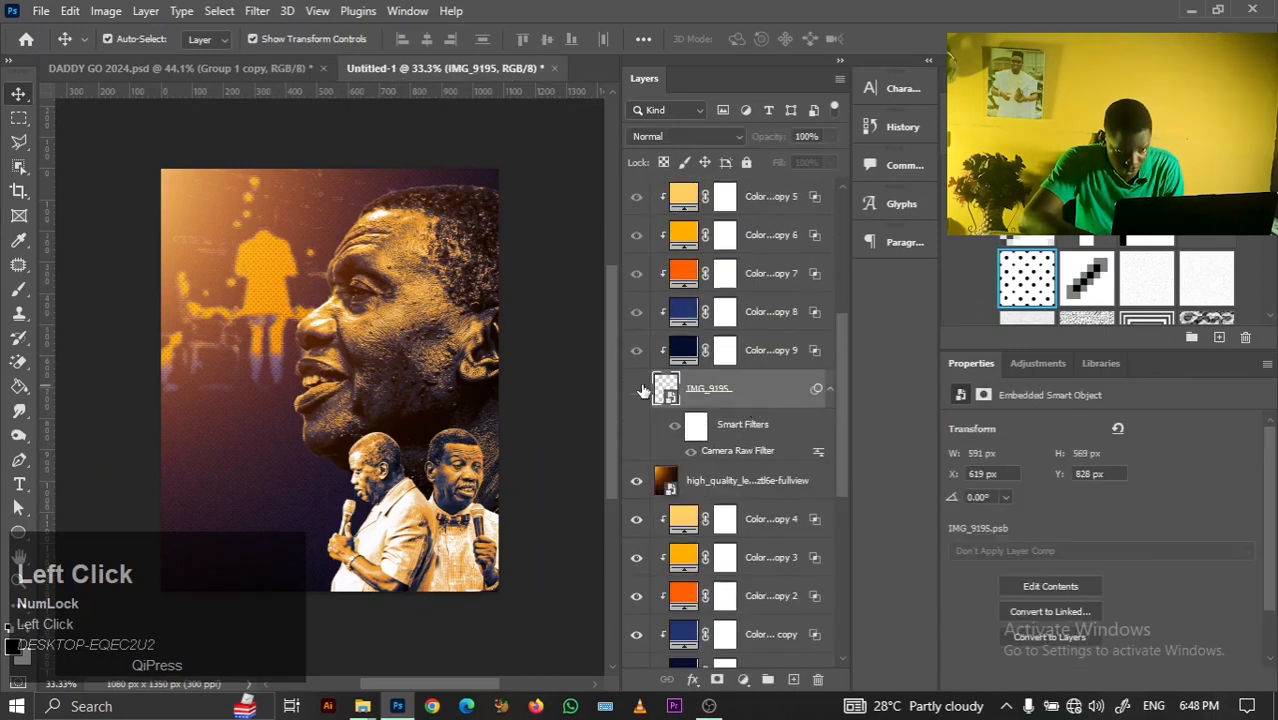
pyautogui.click(1060, 363)
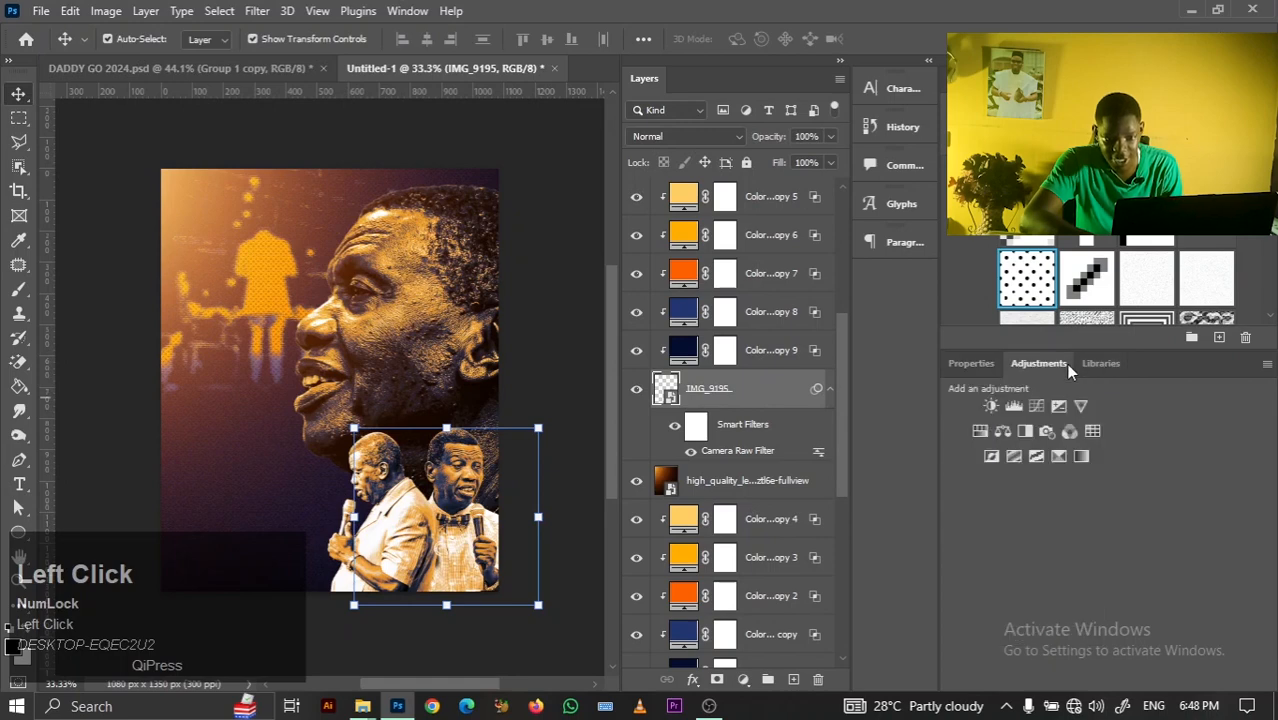
pyautogui.click(1038, 410)
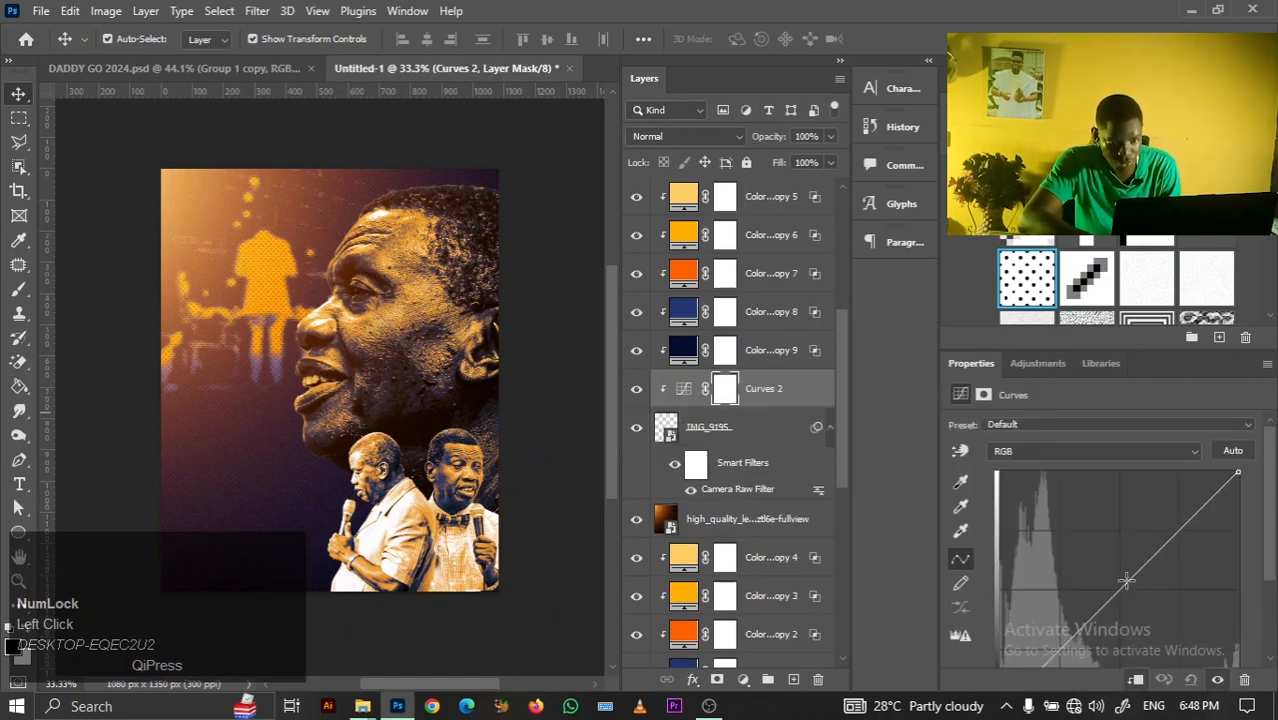
pyautogui.moveTo(1130, 584); pyautogui.dragTo(1147, 597)
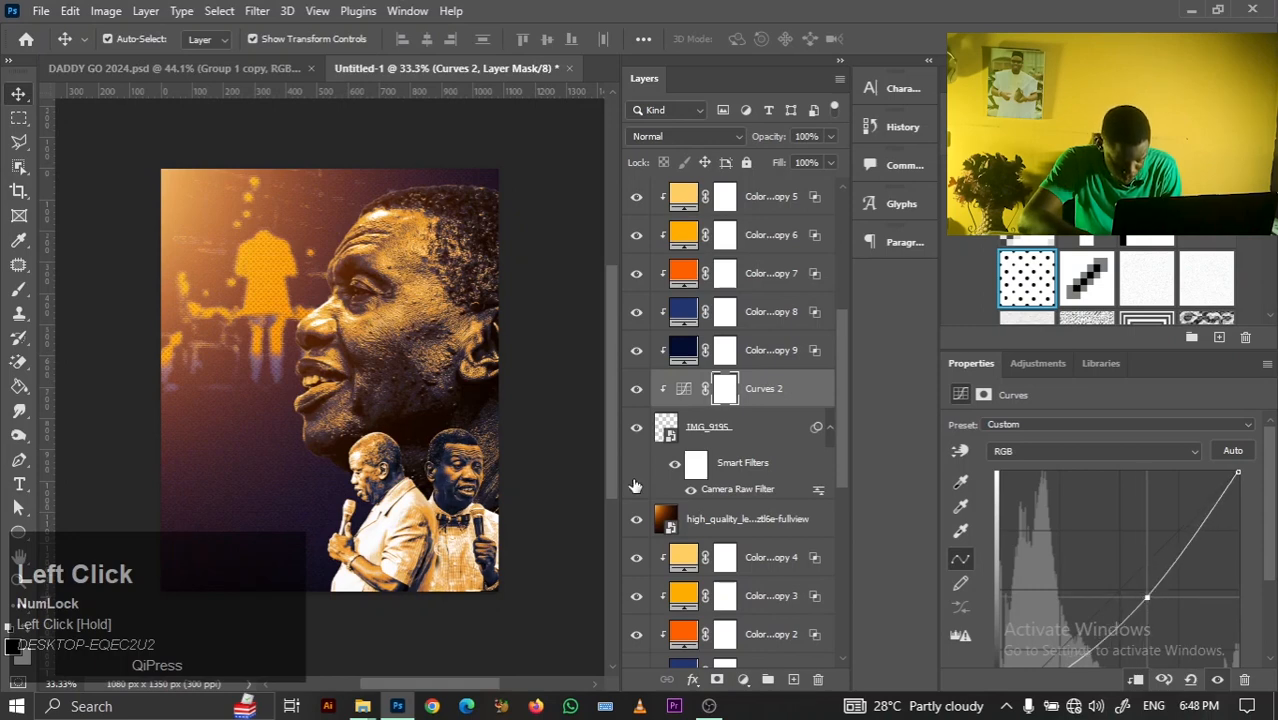
# Paint black on the Curves 2 mask with a 250 px soft brush along the left side of the IMG_9195 preacher's head and body
pyautogui.press('z')
pyautogui.click(513, 503)
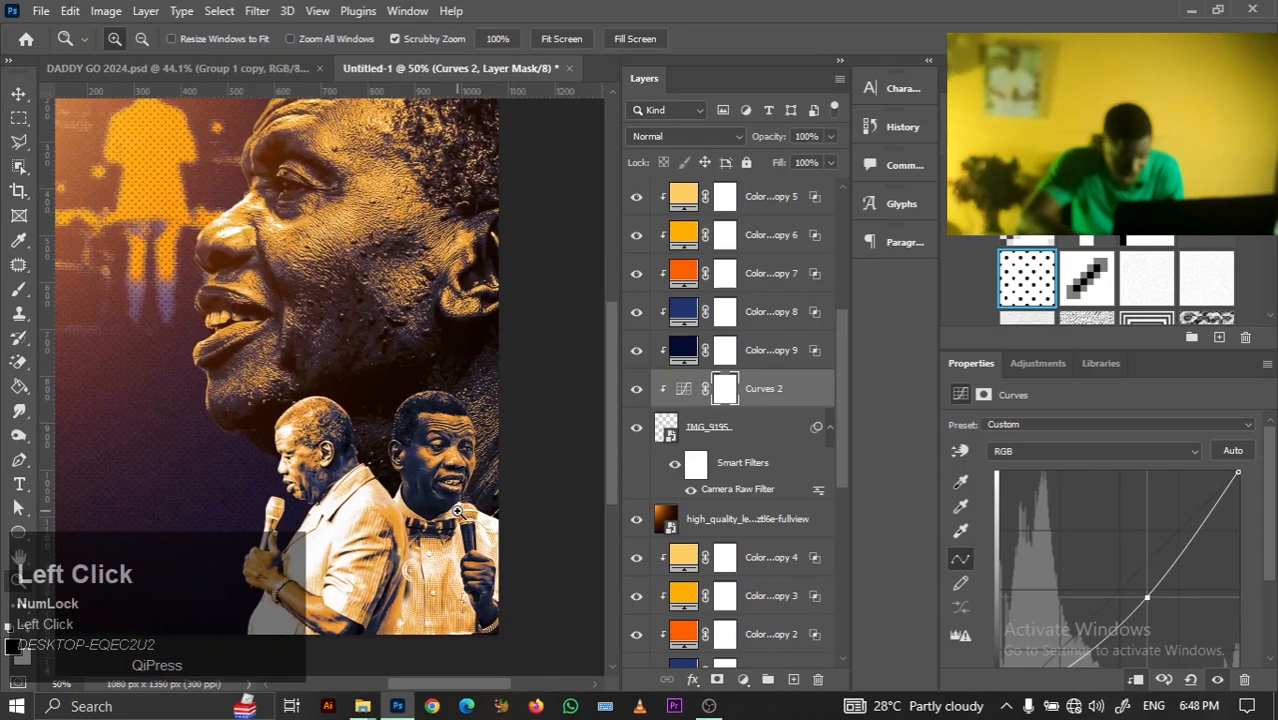
pyautogui.click(18, 289)
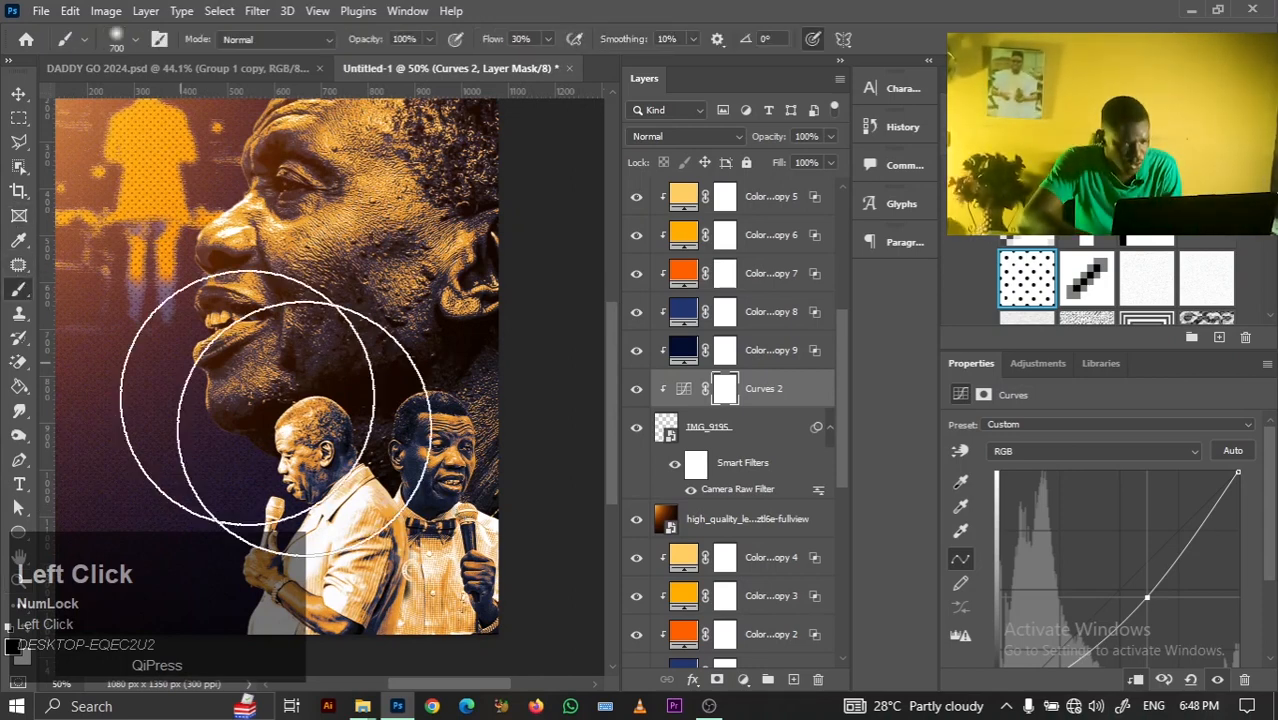
pyautogui.press('[')
pyautogui.press('[')
pyautogui.press('[')
pyautogui.press('[')
pyautogui.press('[')
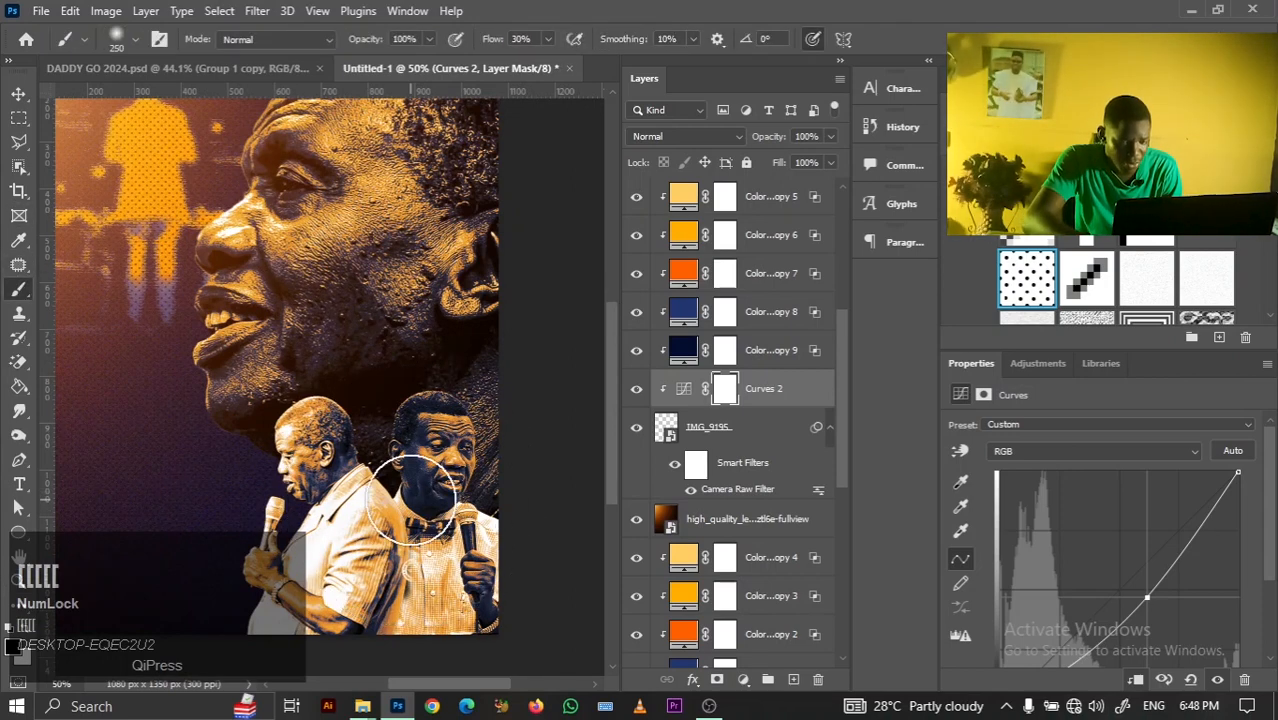
pyautogui.click(416, 408)
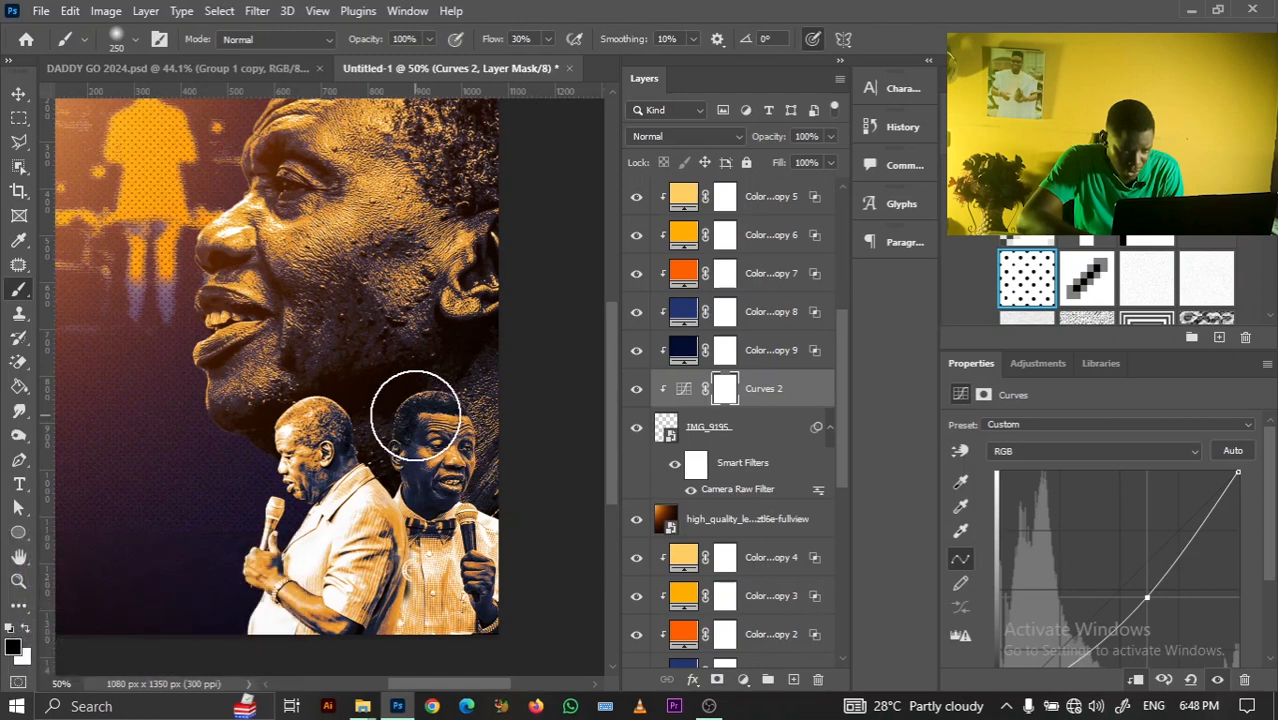
pyautogui.moveTo(368, 497)
pyautogui.mouseDown()
pyautogui.moveTo(402, 416)
pyautogui.moveTo(380, 359)
pyautogui.moveTo(389, 398)
pyautogui.mouseUp()
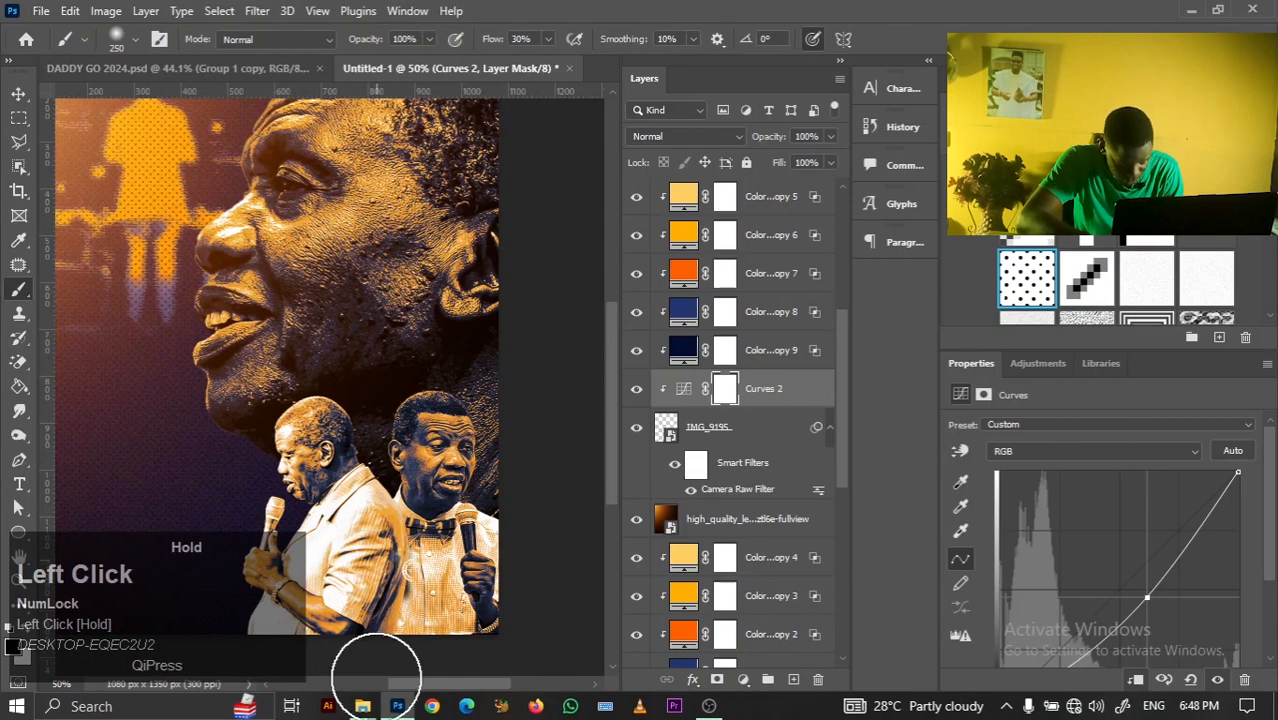
pyautogui.moveTo(383, 446)
pyautogui.mouseDown()
pyautogui.moveTo(367, 498)
pyautogui.moveTo(405, 373)
pyautogui.moveTo(391, 345)
pyautogui.mouseUp()
pyautogui.moveTo(398, 421)
pyautogui.mouseDown()
pyautogui.moveTo(379, 540)
pyautogui.moveTo(407, 374)
pyautogui.moveTo(329, 674)
pyautogui.moveTo(380, 470)
pyautogui.mouseUp()
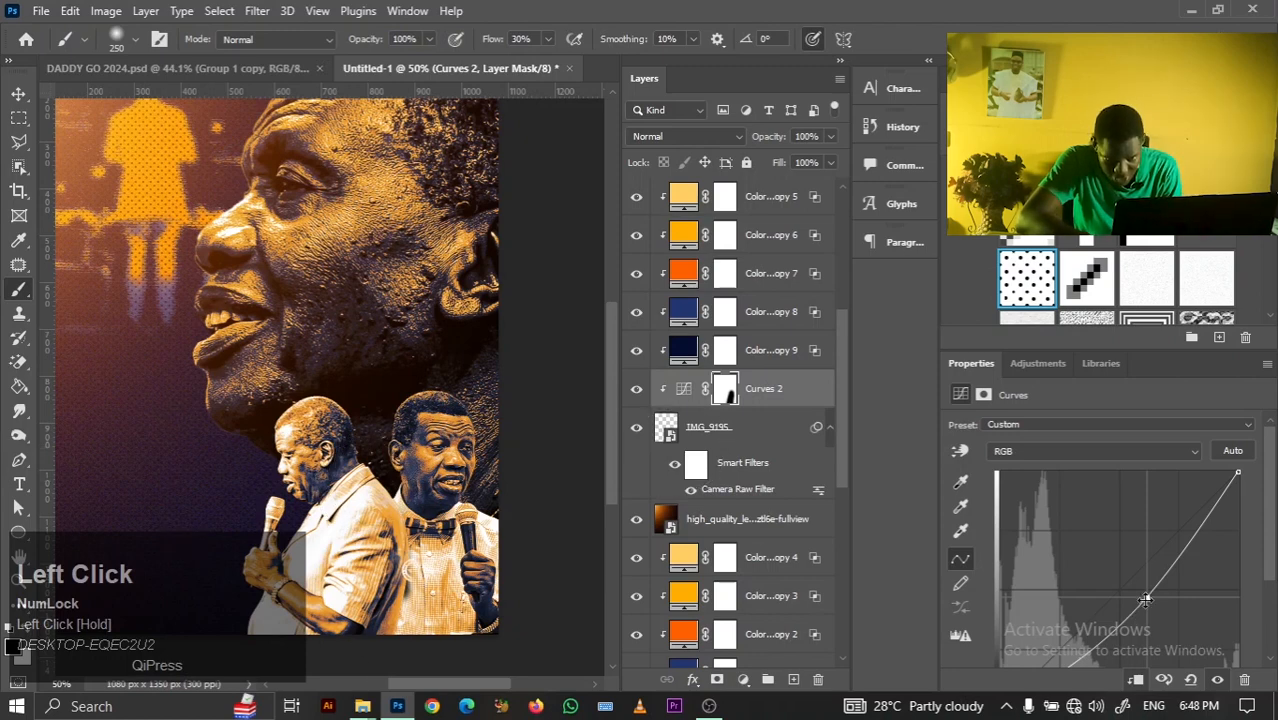
# Pull the Curves 2 midtones down further and paint white on its mask over the IMG_9195 preacher's face and chest
pyautogui.moveTo(1145, 598); pyautogui.dragTo(1157, 618)
pyautogui.press('x')
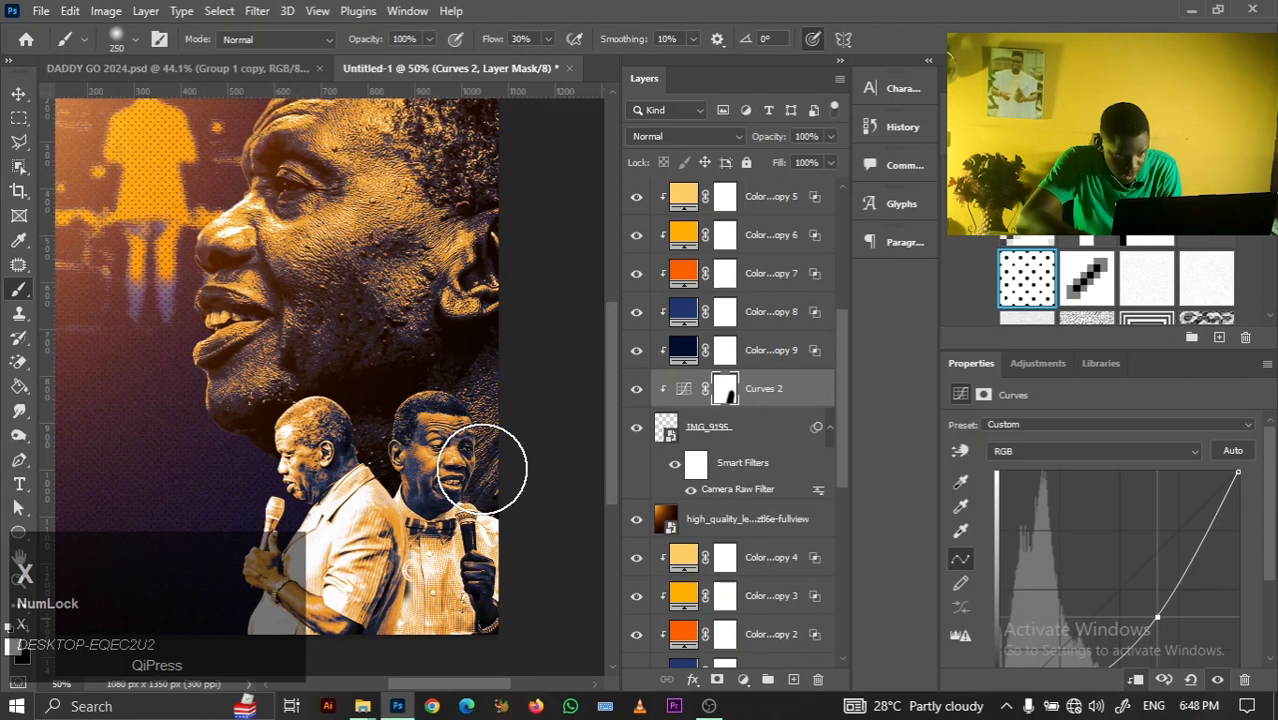
pyautogui.moveTo(481, 469)
pyautogui.mouseDown()
pyautogui.moveTo(443, 632)
pyautogui.moveTo(475, 548)
pyautogui.moveTo(423, 537)
pyautogui.mouseUp()
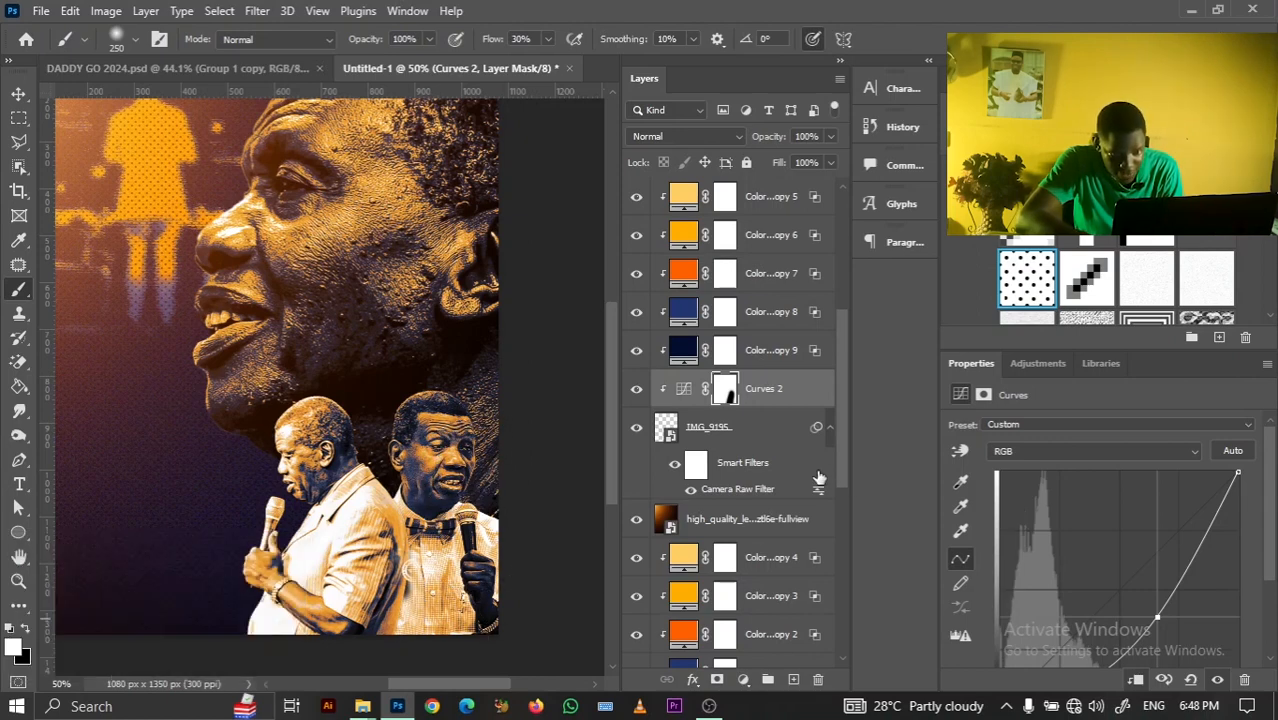
# Select the IMG-20230702-WA0091 preacher cutout and toggle its visibility to check it
pyautogui.moveTo(852, 440); pyautogui.dragTo(848, 524)
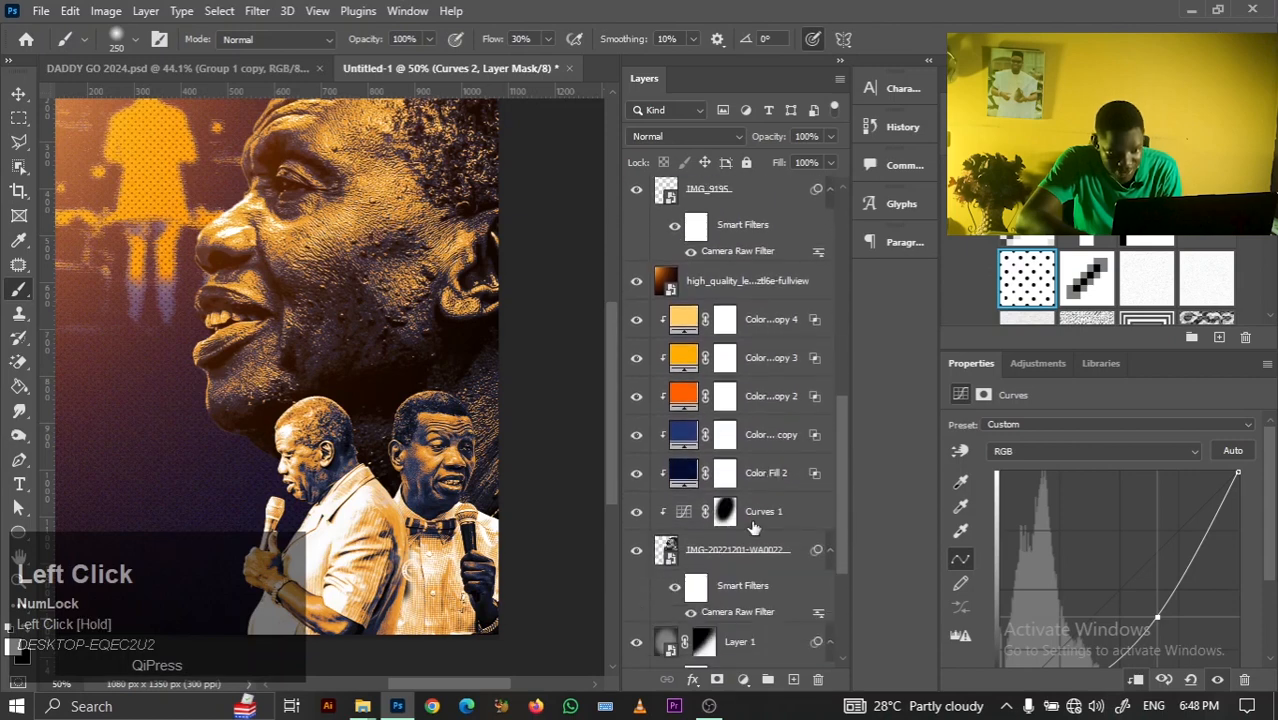
pyautogui.click(727, 561)
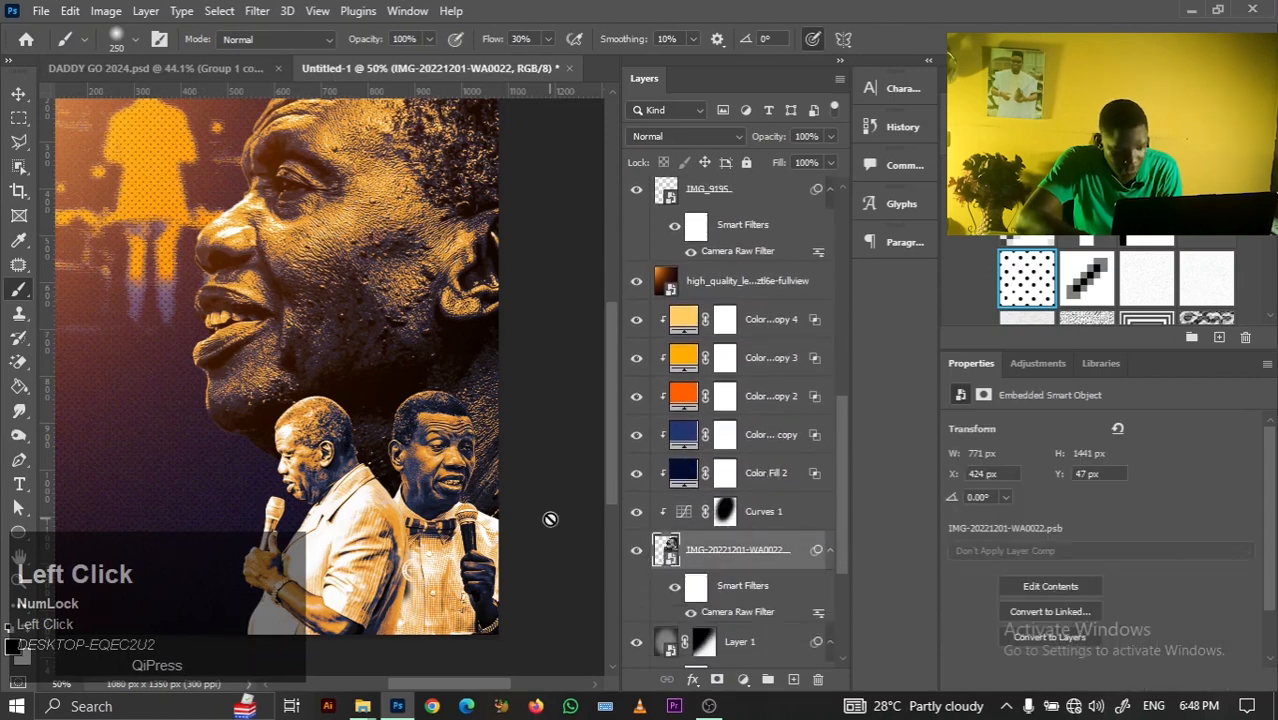
pyautogui.press('v')
pyautogui.click(335, 515)
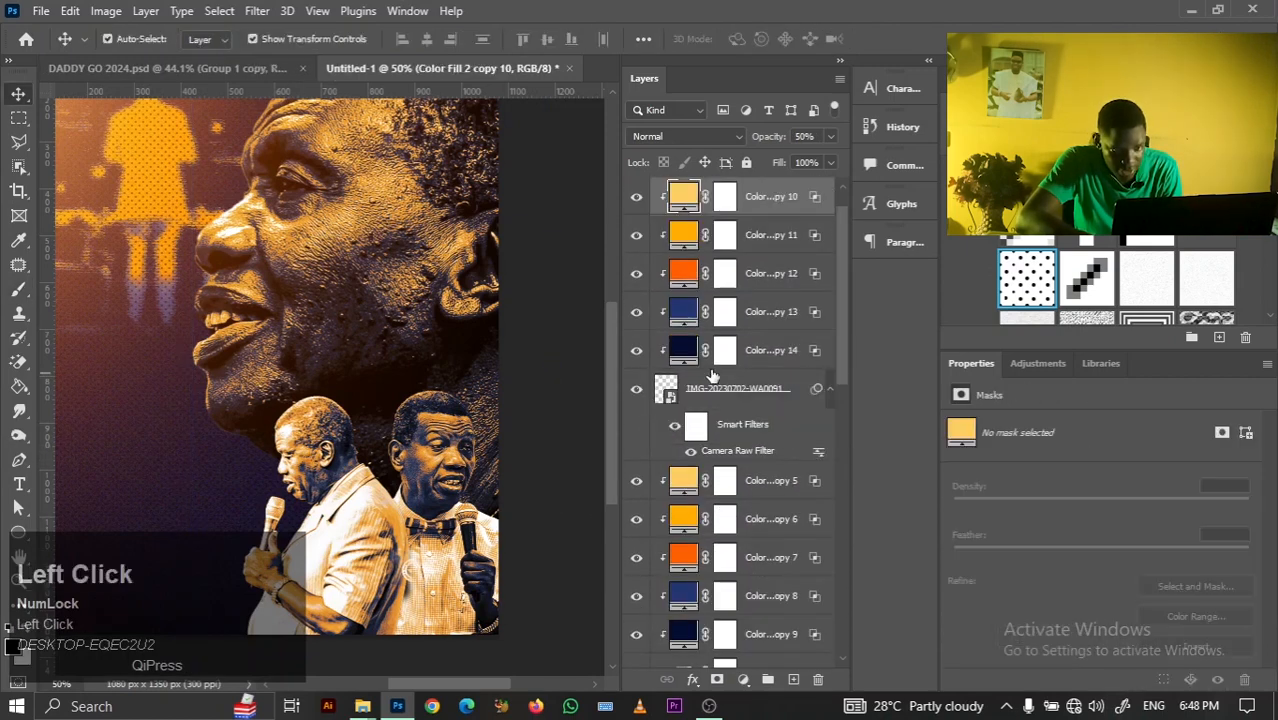
pyautogui.click(665, 393)
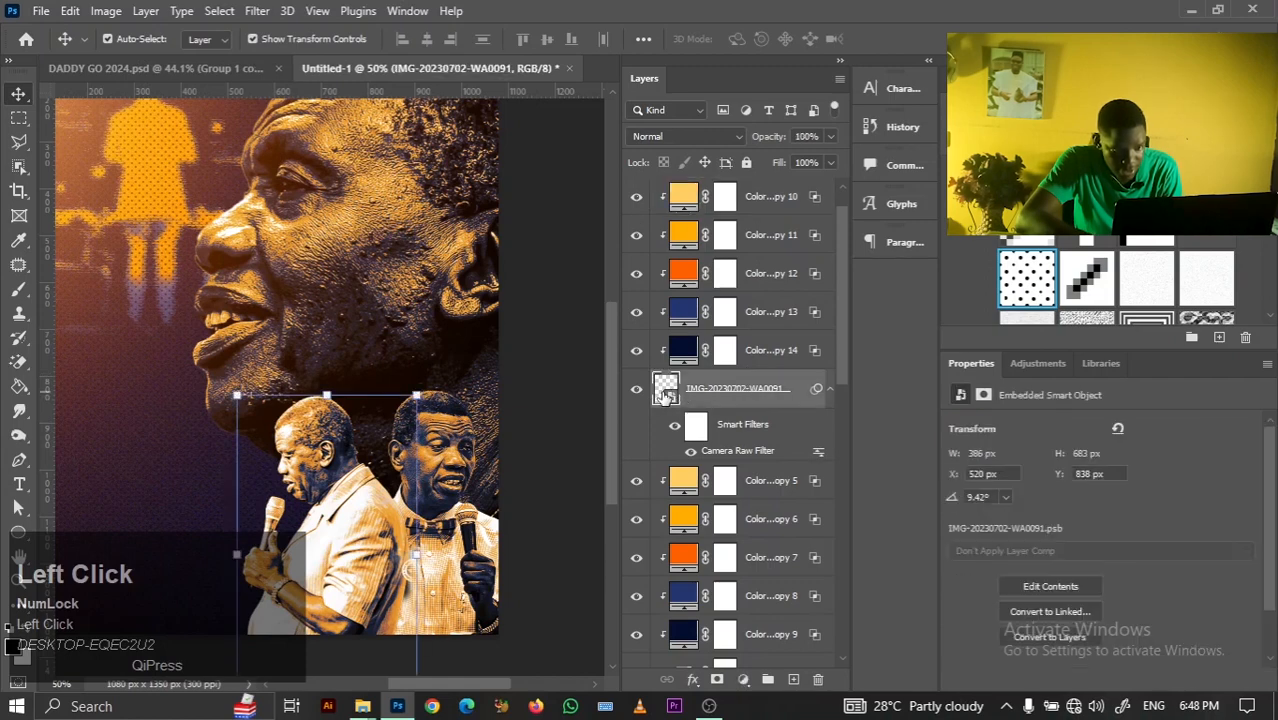
pyautogui.click(638, 391)
pyautogui.click(638, 391)
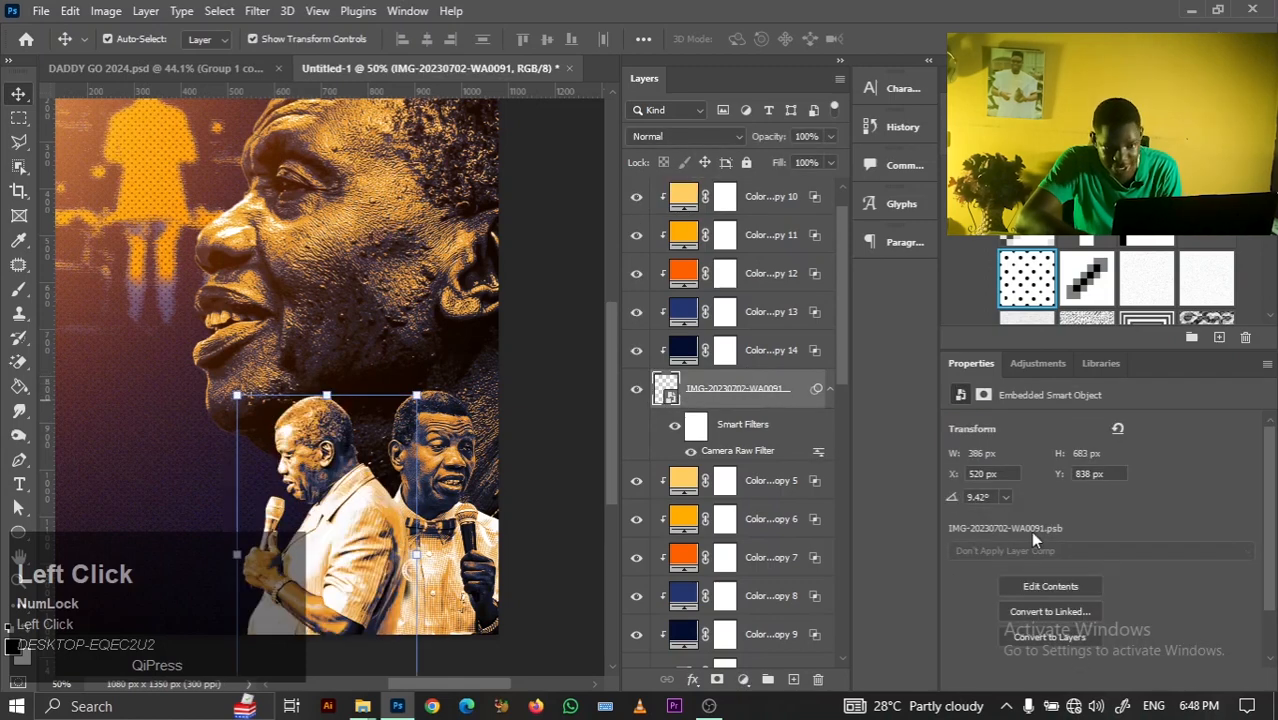
# Add a Curves adjustment clipped to the IMG-20230702-WA0091 cutout and pull its midtones down to darken him
pyautogui.click(1030, 368)
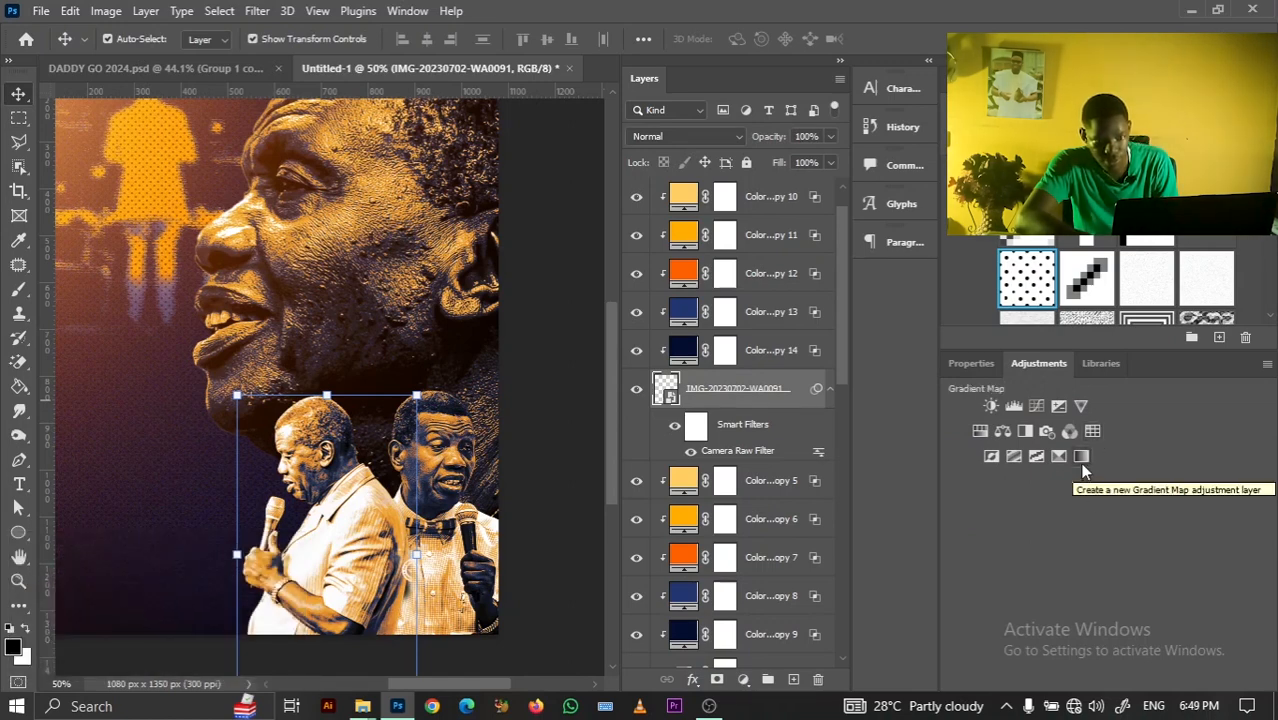
pyautogui.click(1034, 405)
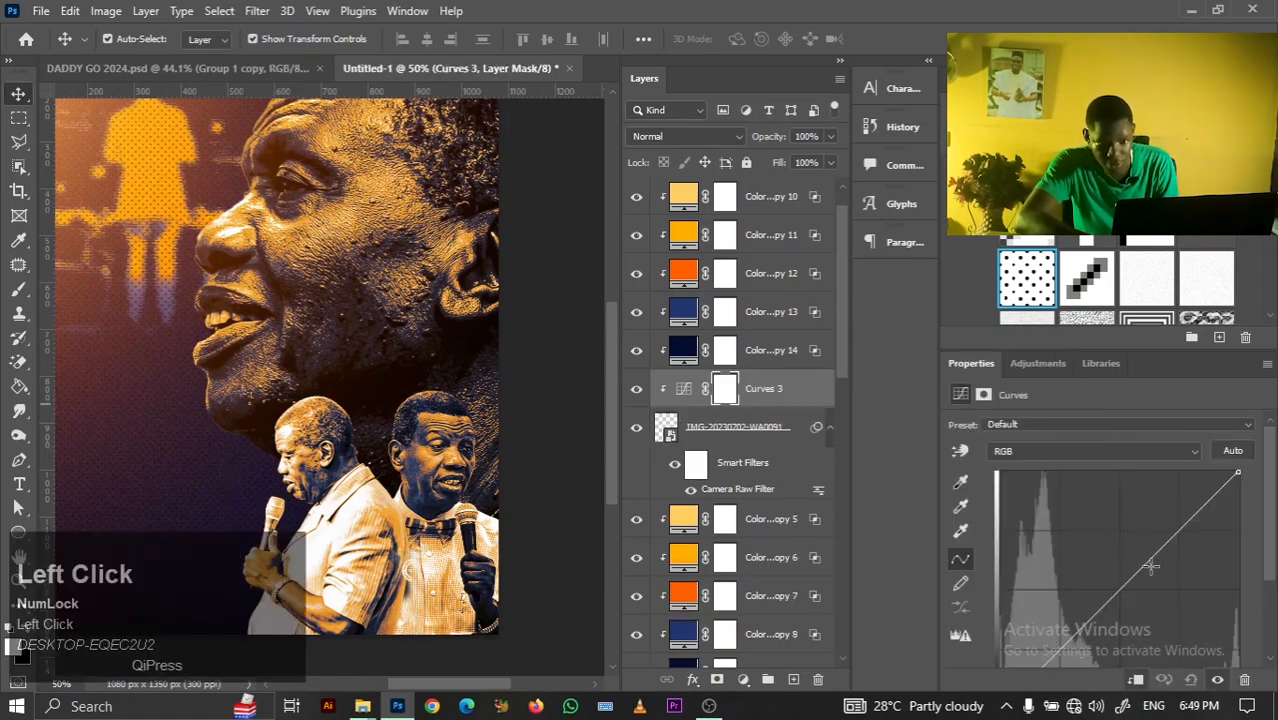
pyautogui.moveTo(1135, 572); pyautogui.dragTo(1156, 606)
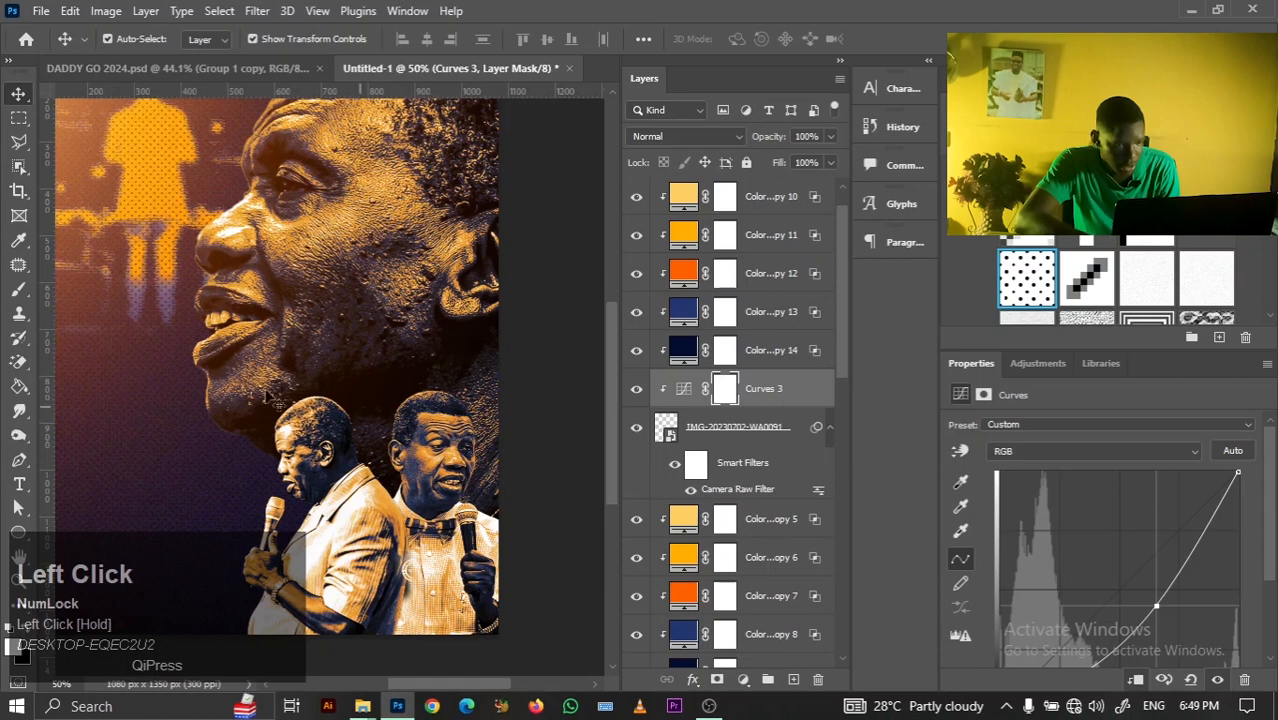
# Paint black on the new Curves mask with a 250 px soft brush down the left side of the preacher's face and body
pyautogui.click(18, 290)
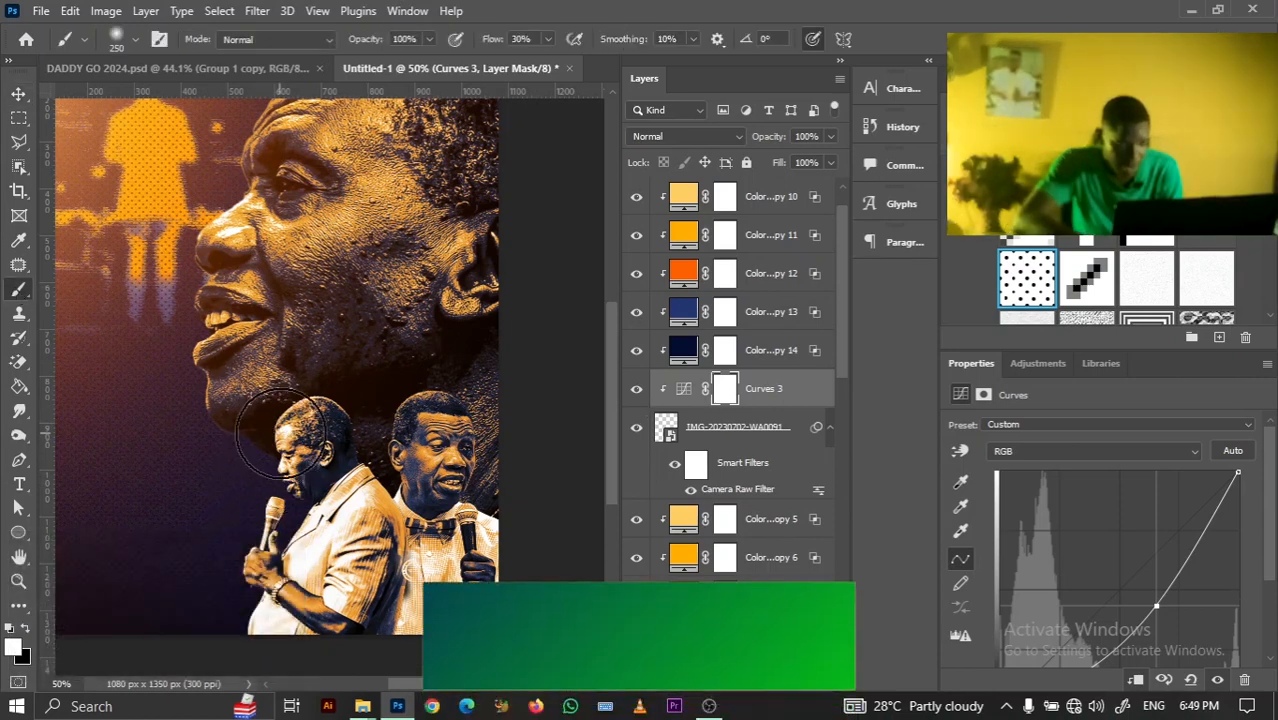
pyautogui.moveTo(276, 483)
pyautogui.mouseDown()
pyautogui.moveTo(287, 398)
pyautogui.moveTo(279, 490)
pyautogui.mouseUp()
pyautogui.press('x')
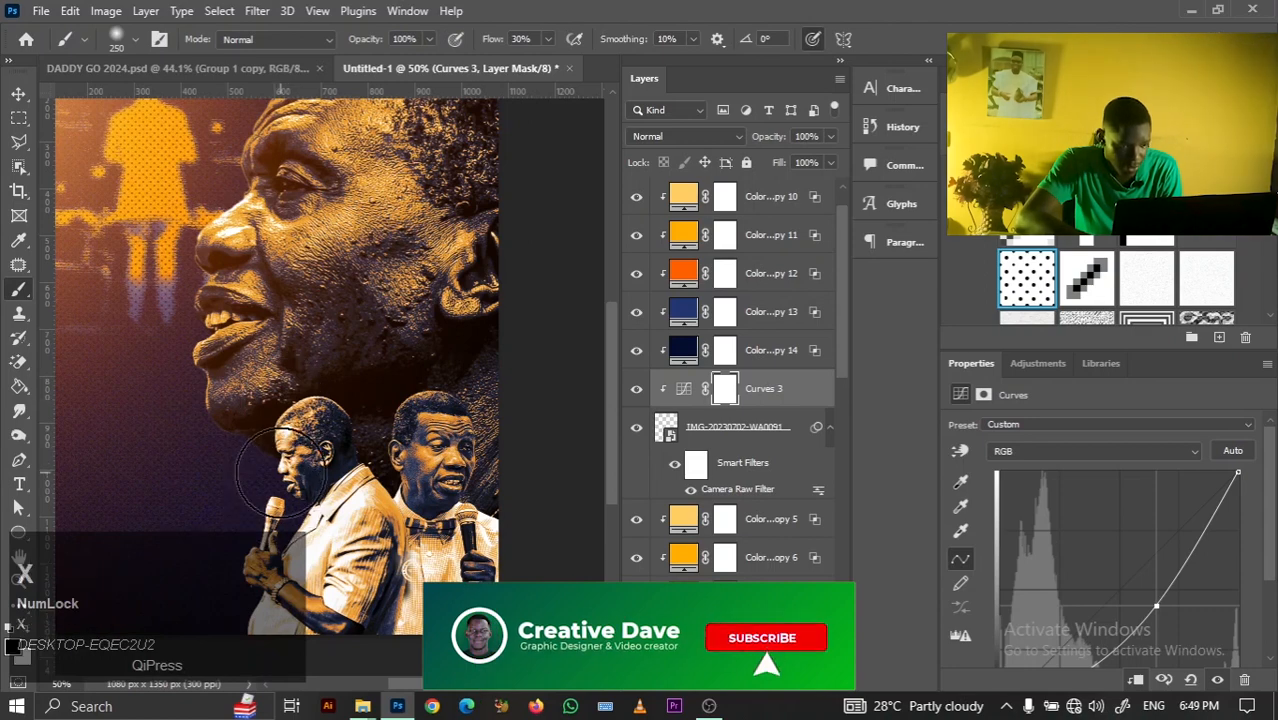
pyautogui.moveTo(290, 425)
pyautogui.mouseDown()
pyautogui.moveTo(305, 520)
pyautogui.moveTo(285, 455)
pyautogui.moveTo(258, 615)
pyautogui.moveTo(265, 545)
pyautogui.moveTo(240, 585)
pyautogui.moveTo(250, 620)
pyautogui.moveTo(290, 465)
pyautogui.moveTo(273, 620)
pyautogui.mouseUp()
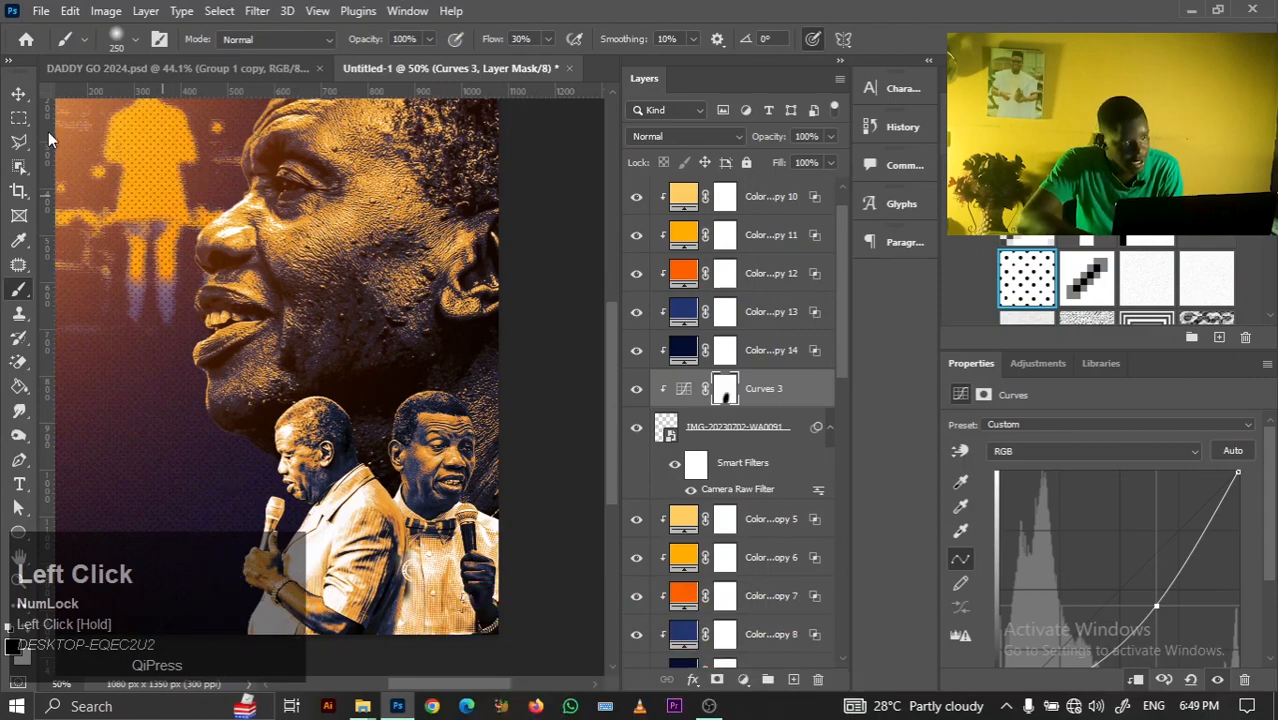
# Select the lens flare layer and add a white layer mask to it
pyautogui.click(19, 94)
pyautogui.click(489, 227)
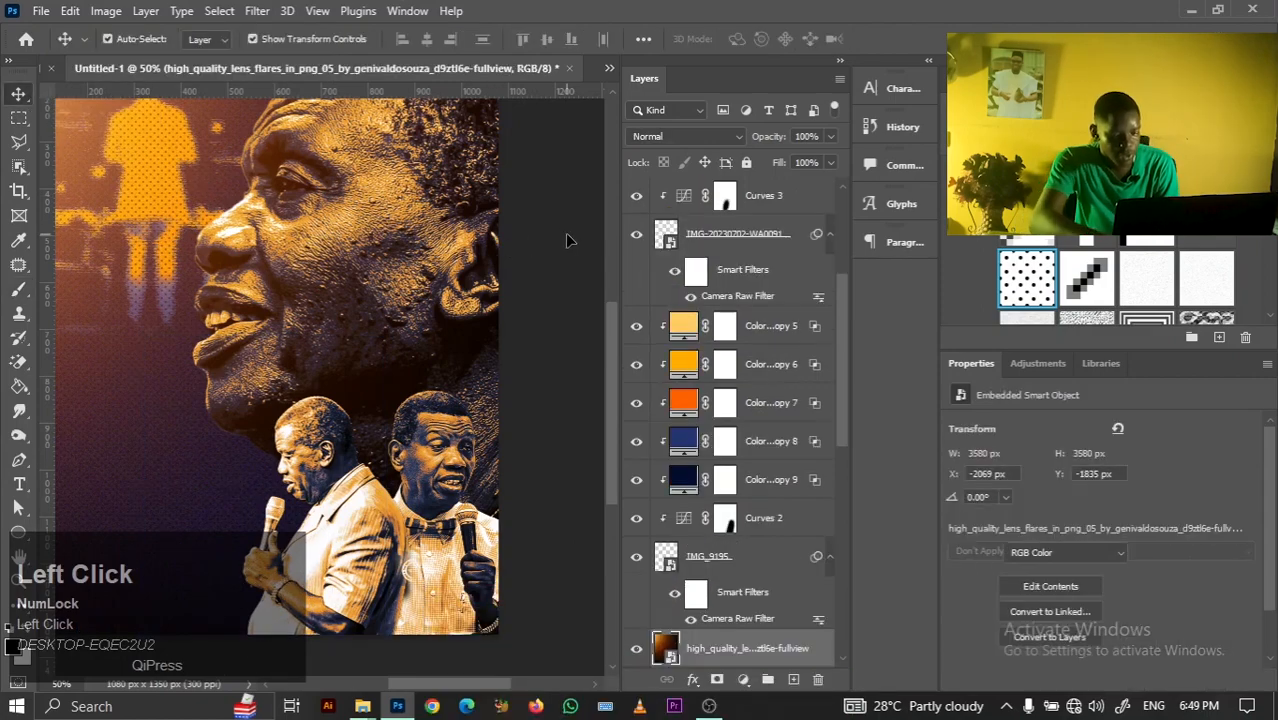
pyautogui.click(565, 233)
pyautogui.click(452, 232)
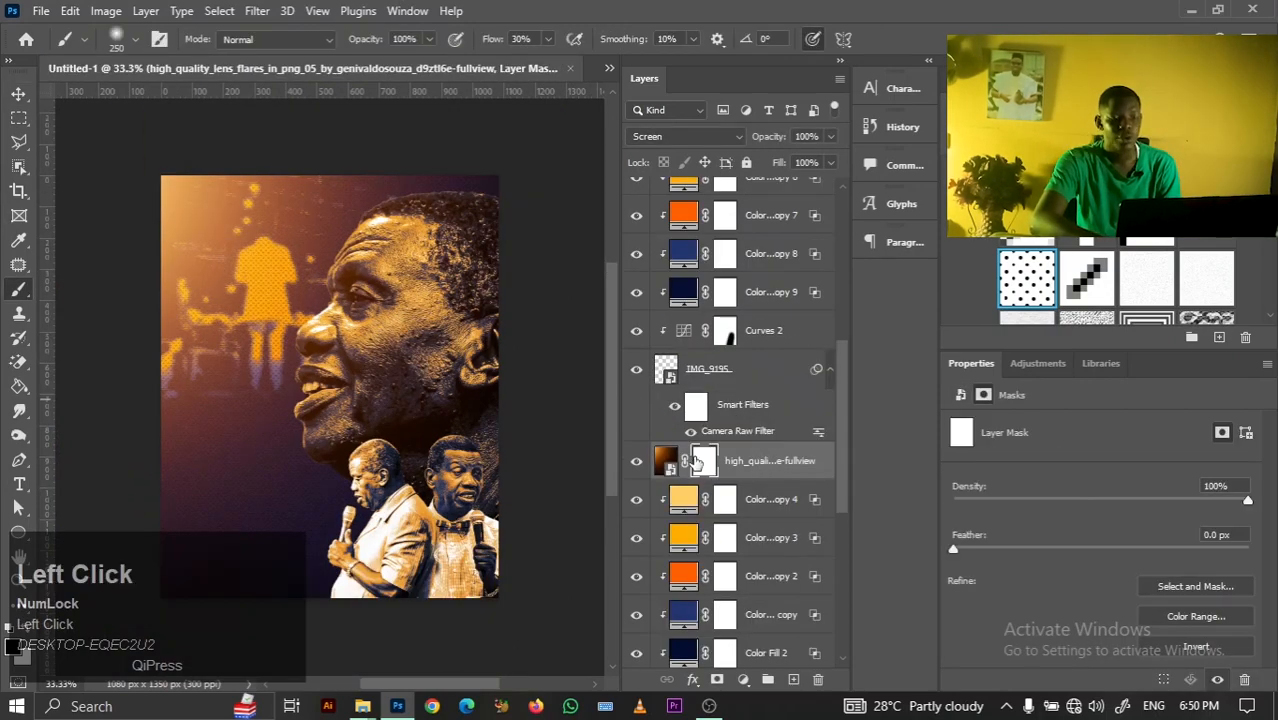
pyautogui.hotkey('ctrl', 'z')
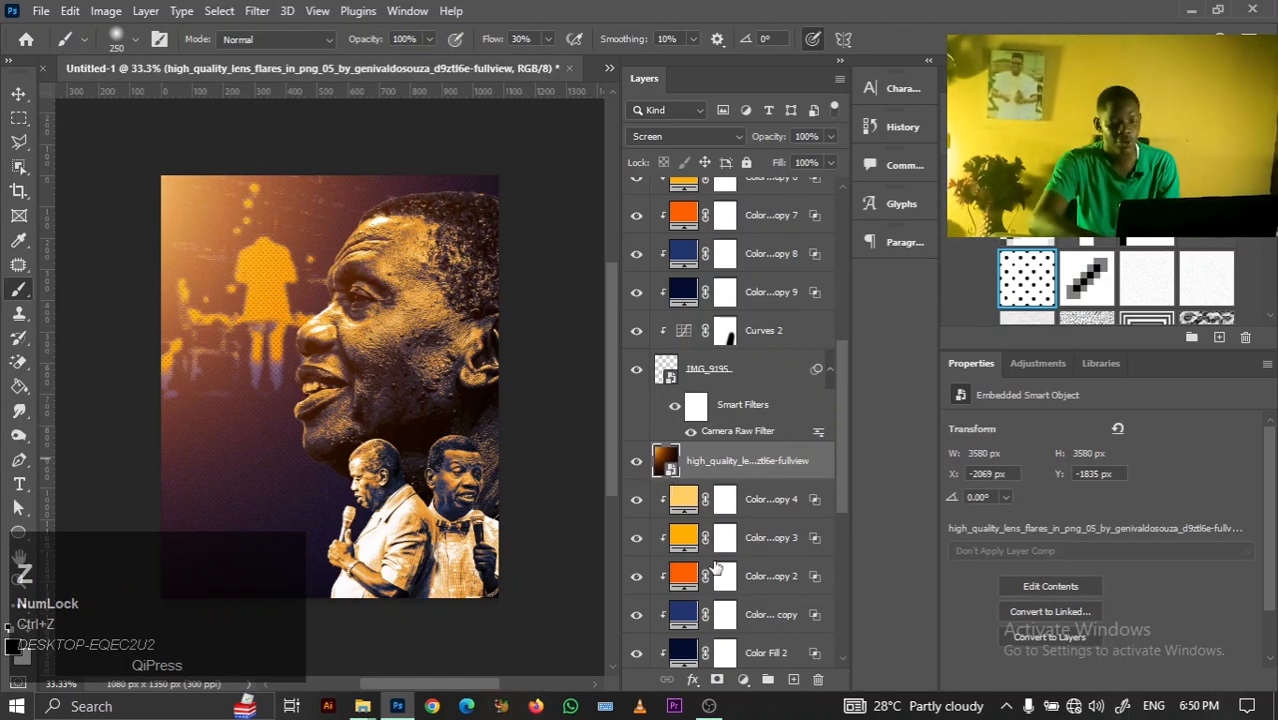
pyautogui.click(716, 679)
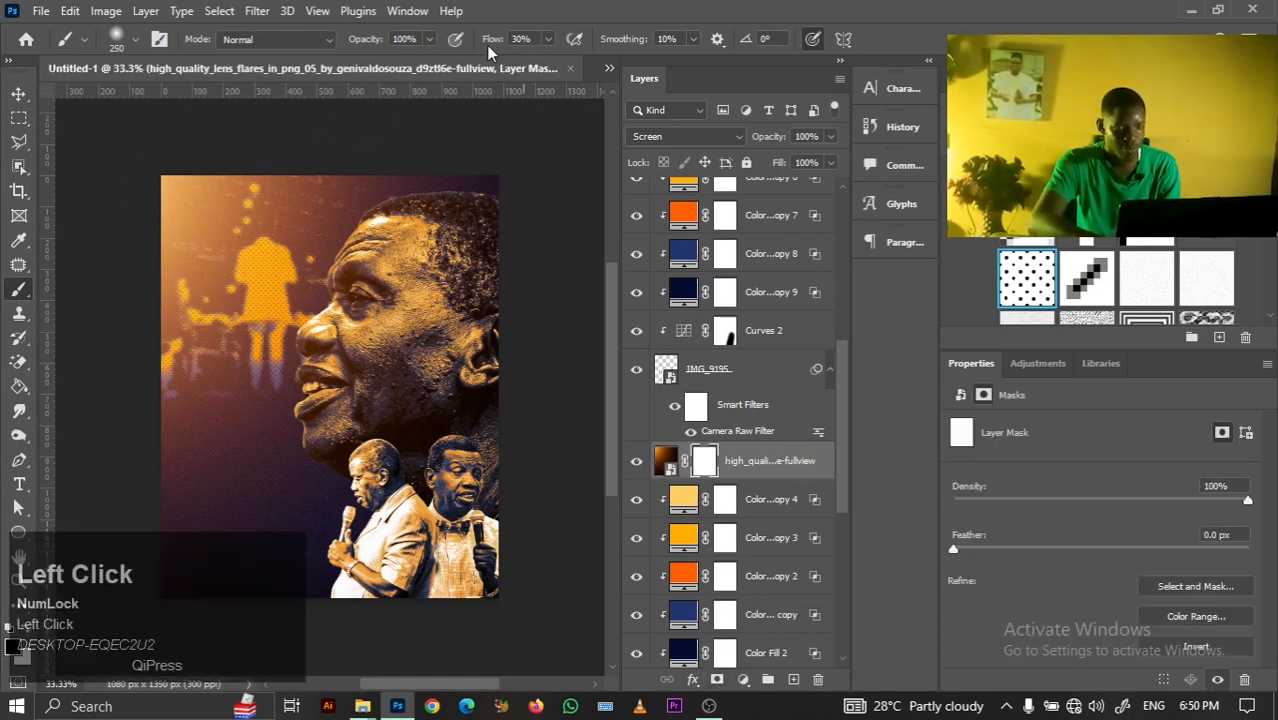
# Paint black on the lens flare mask over the large face's right side, using a 1000 px soft brush at 20% flow
pyautogui.moveTo(489, 45); pyautogui.dragTo(478, 46)
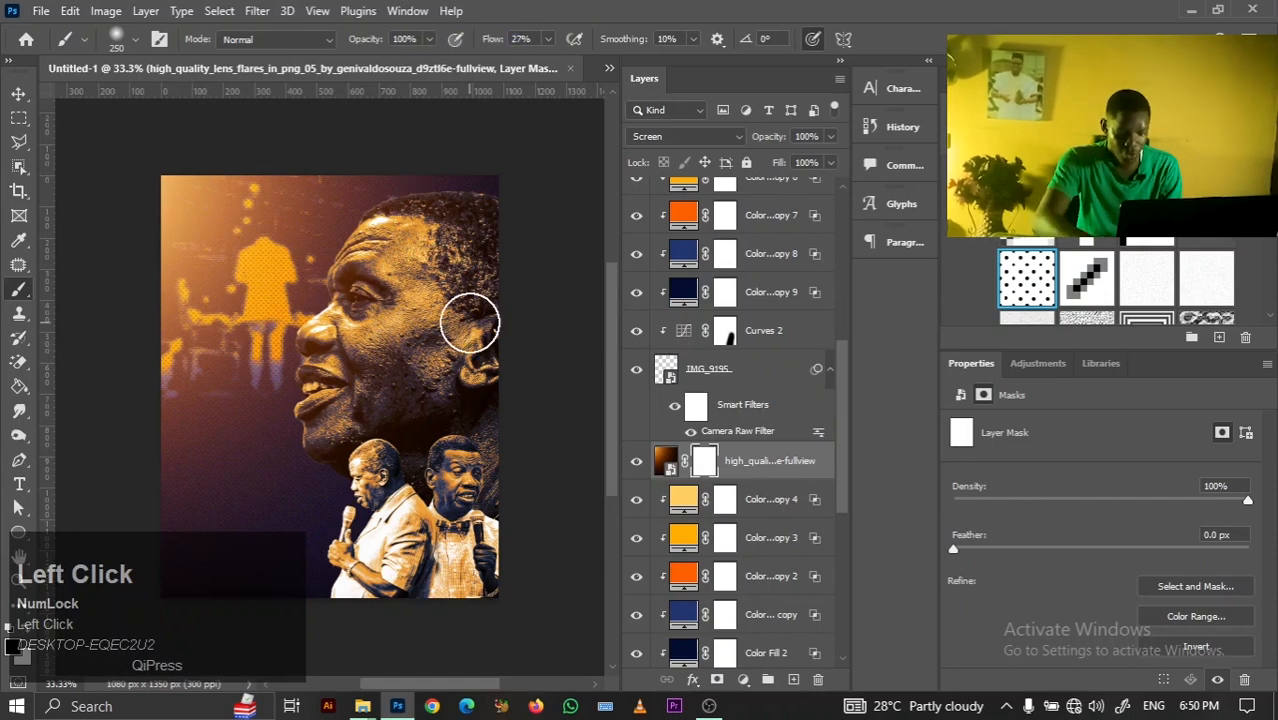
pyautogui.press(']')
pyautogui.press(']')
pyautogui.press(']')
pyautogui.press(']')
pyautogui.press(']')
pyautogui.press(']')
pyautogui.press(']')
pyautogui.press(']')
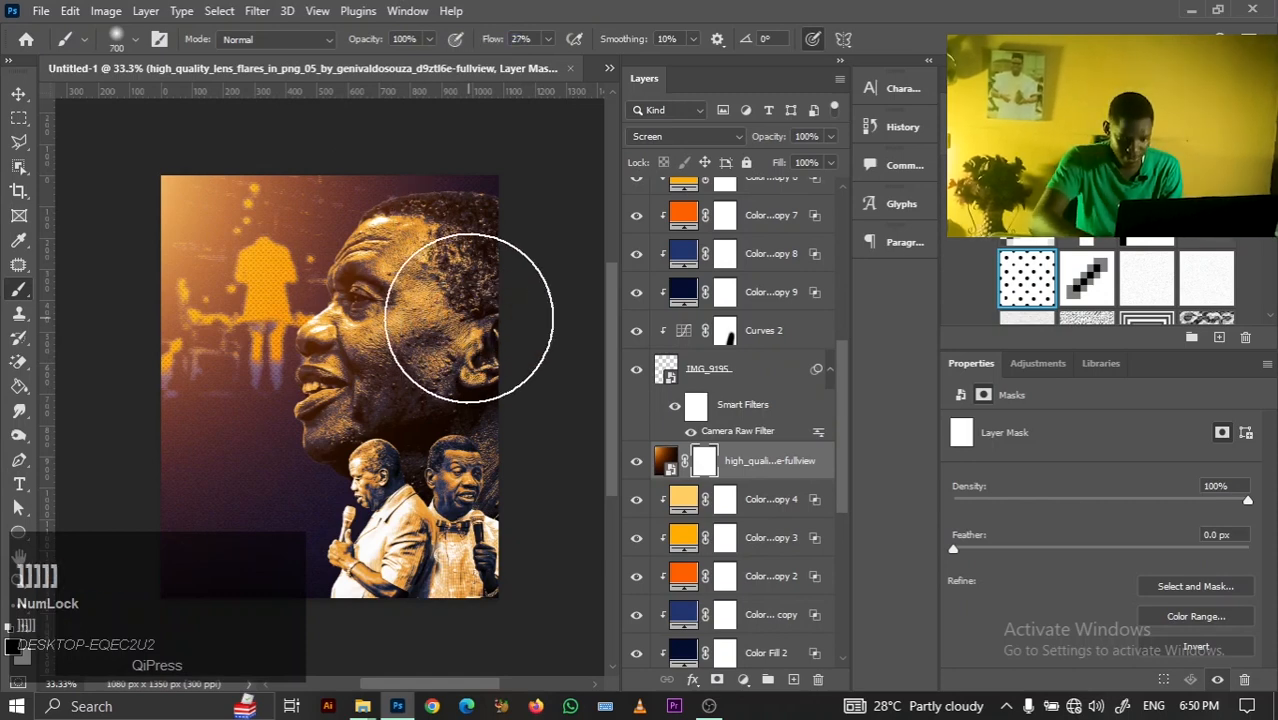
pyautogui.press(']')
pyautogui.press(']')
pyautogui.press(']')
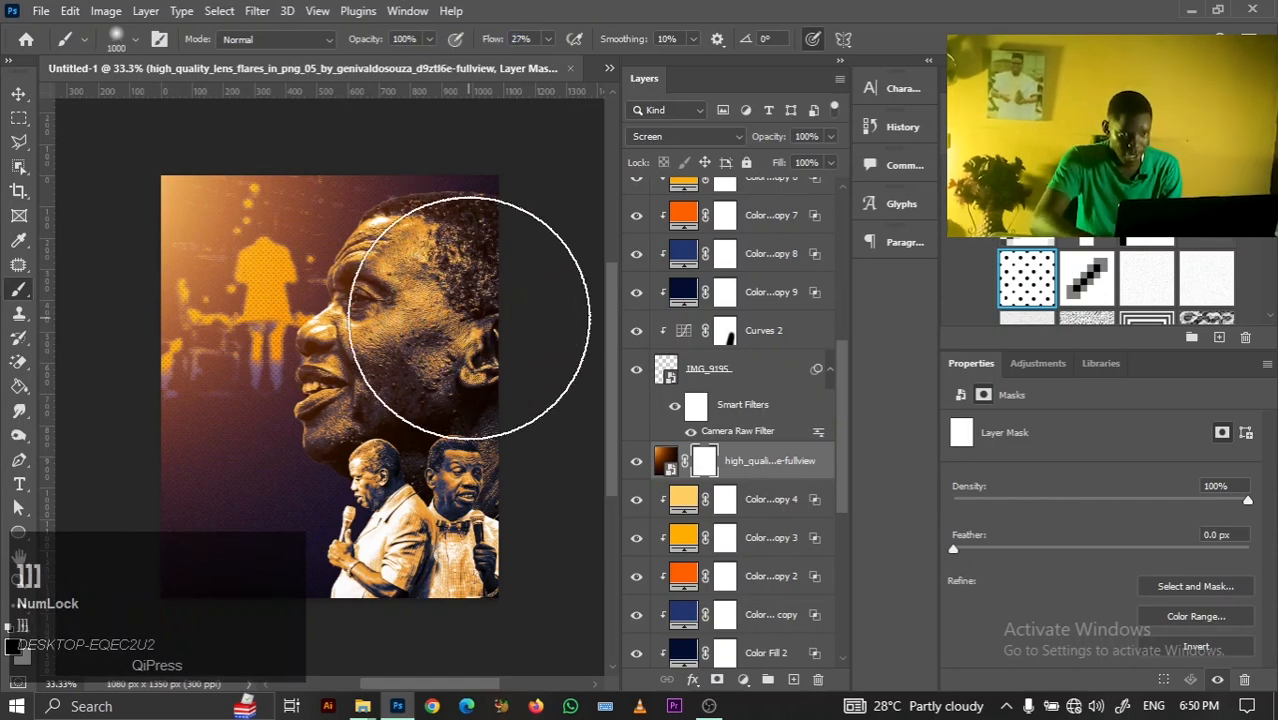
pyautogui.click(532, 38)
pyautogui.press('BackSpace')
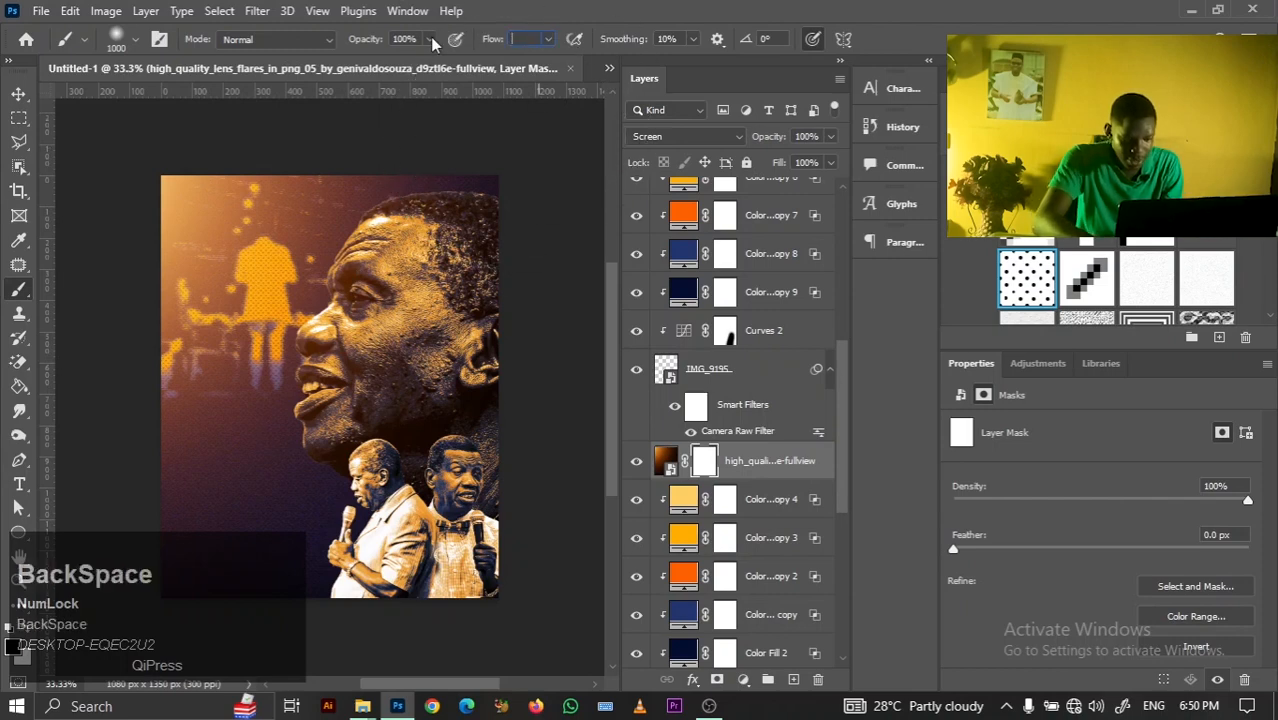
pyautogui.write('20')
pyautogui.press('Return')
pyautogui.moveTo(442, 472)
pyautogui.mouseDown()
pyautogui.moveTo(514, 399)
pyautogui.moveTo(522, 314)
pyautogui.moveTo(508, 262)
pyautogui.moveTo(442, 517)
pyautogui.moveTo(470, 400)
pyautogui.moveTo(414, 548)
pyautogui.moveTo(214, 685)
pyautogui.moveTo(437, 527)
pyautogui.moveTo(456, 528)
pyautogui.moveTo(491, 308)
pyautogui.mouseUp()
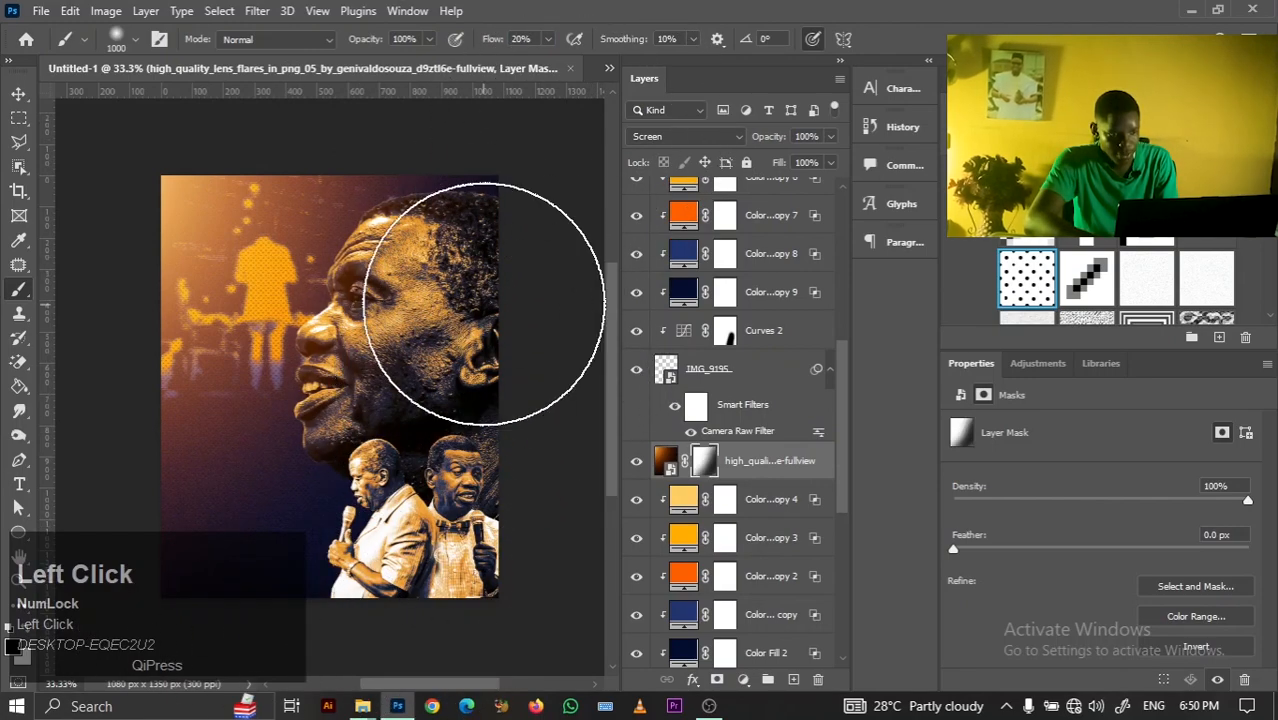
pyautogui.click(18, 95)
pyautogui.click(494, 148)
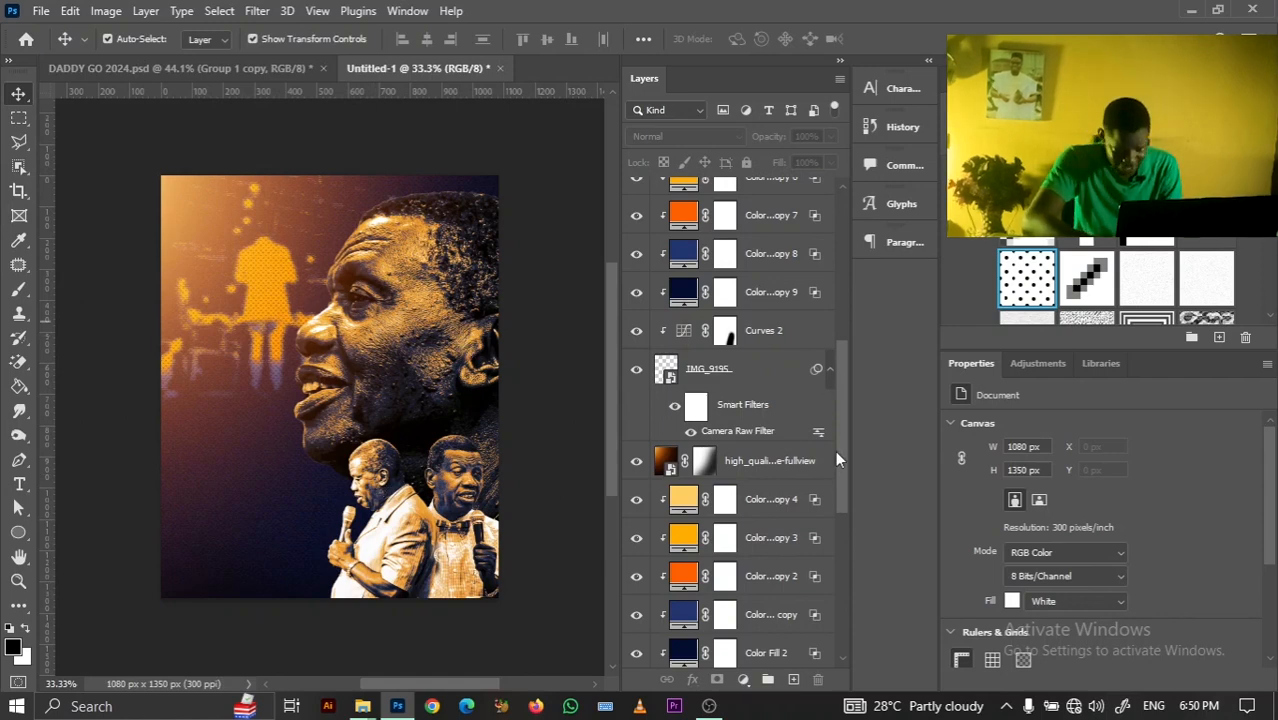
# Check the Curves 1 shading on the large face by toggling its visibility
pyautogui.moveTo(836, 455); pyautogui.dragTo(846, 528)
pyautogui.click(724, 470)
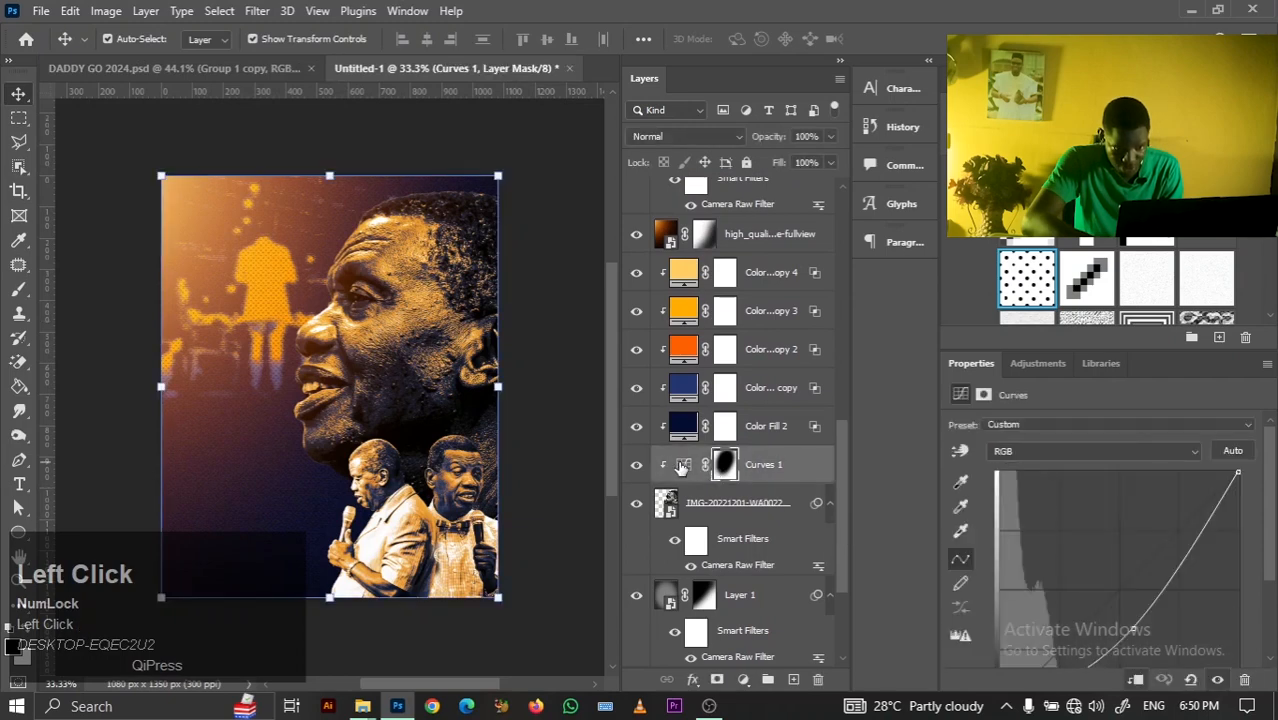
pyautogui.click(636, 466)
pyautogui.click(636, 466)
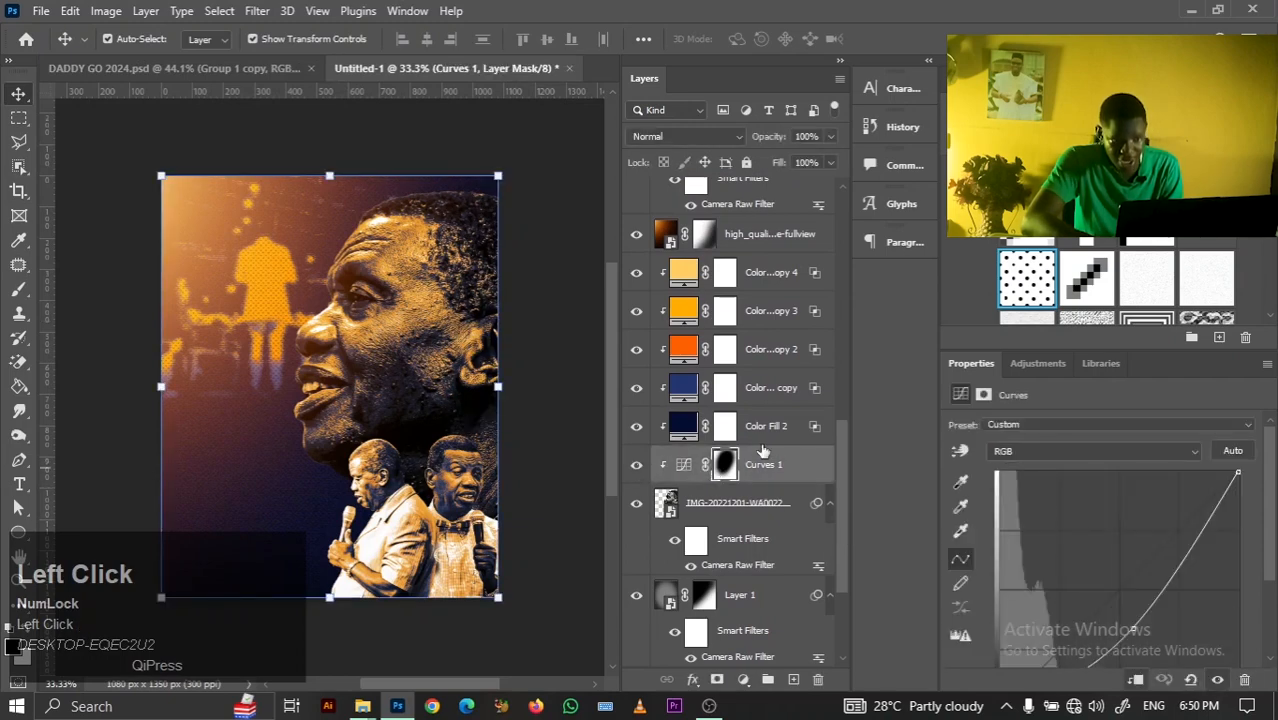
# Add an empty layer above the large face's colour fills and set the foreground colour to #fead00
pyautogui.click(775, 276)
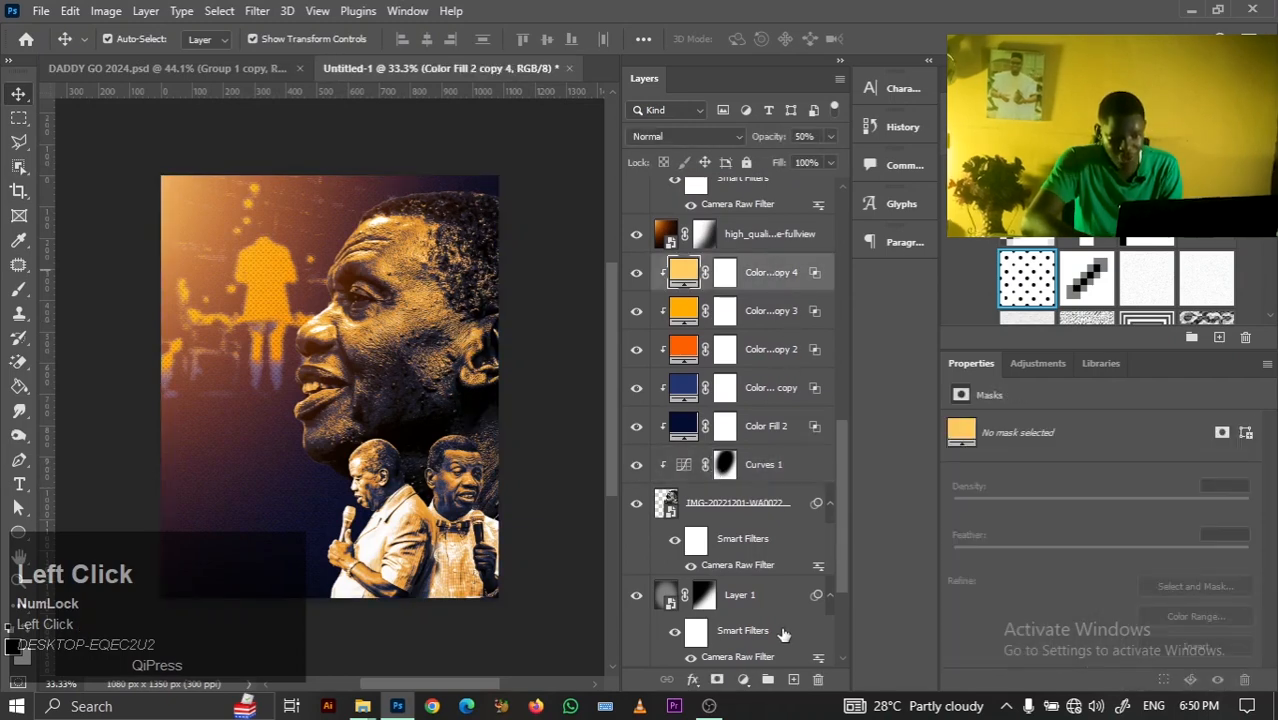
pyautogui.click(795, 680)
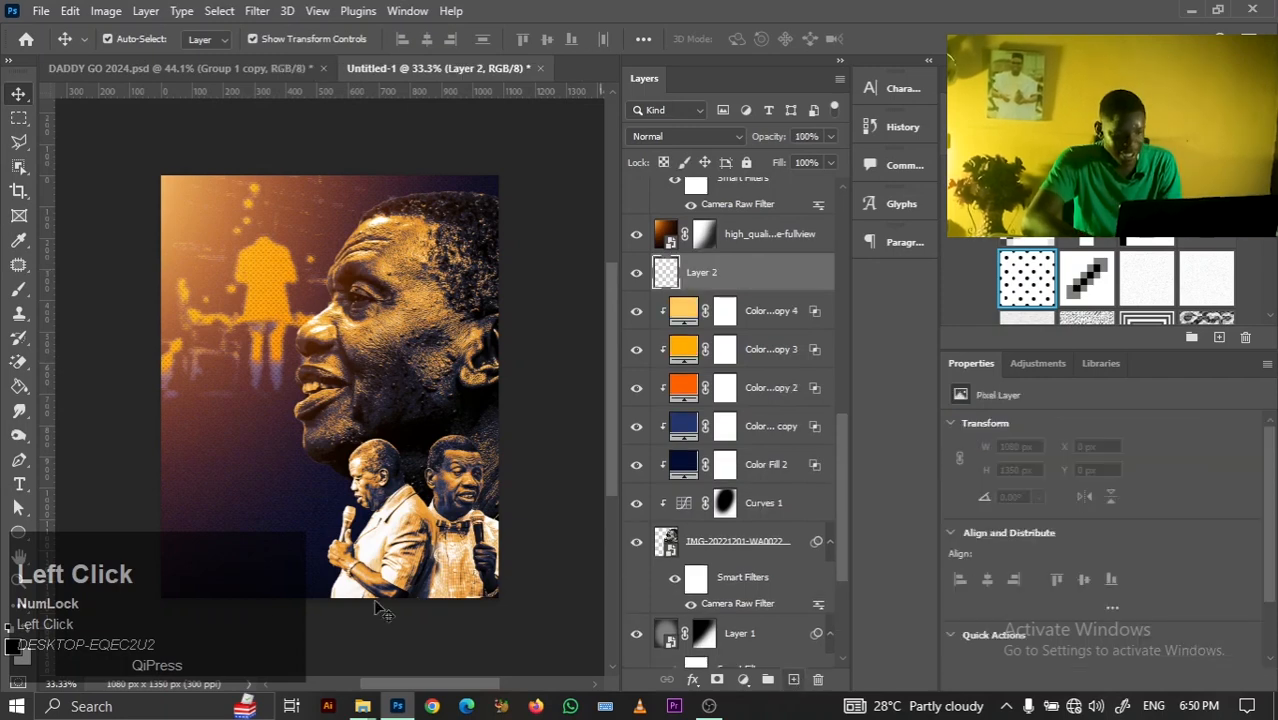
pyautogui.click(415, 642)
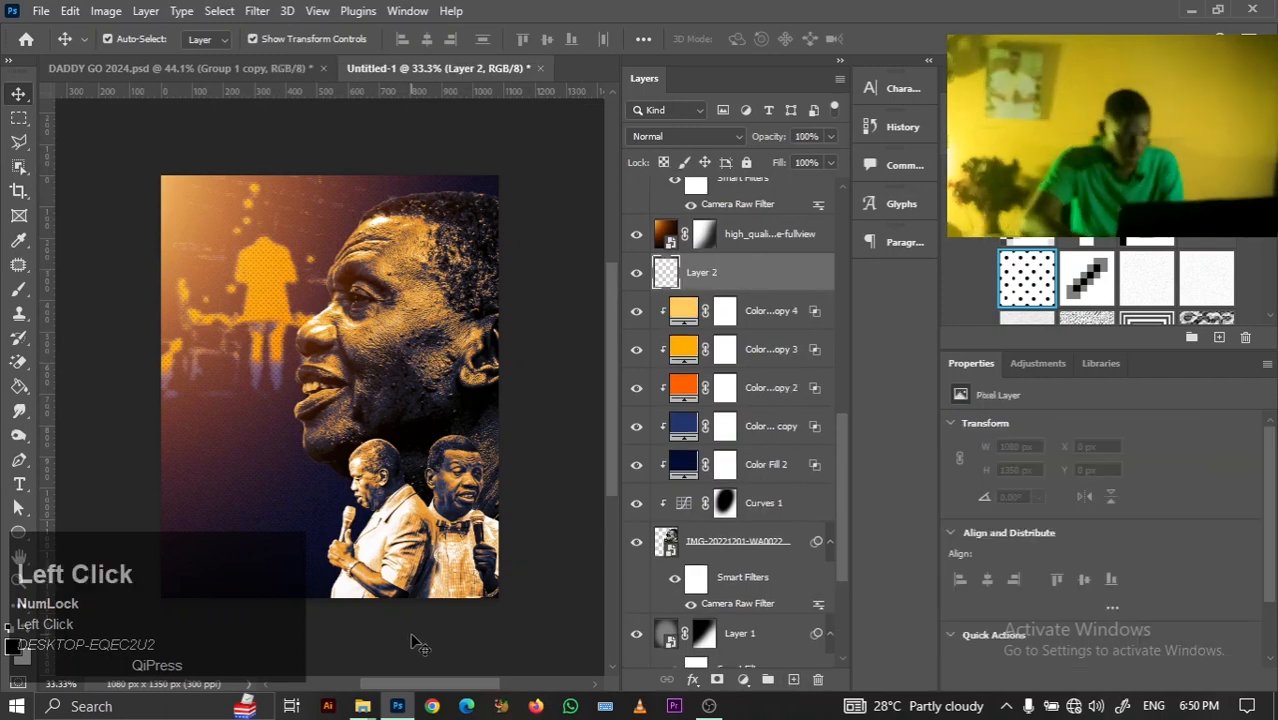
pyautogui.click(22, 643)
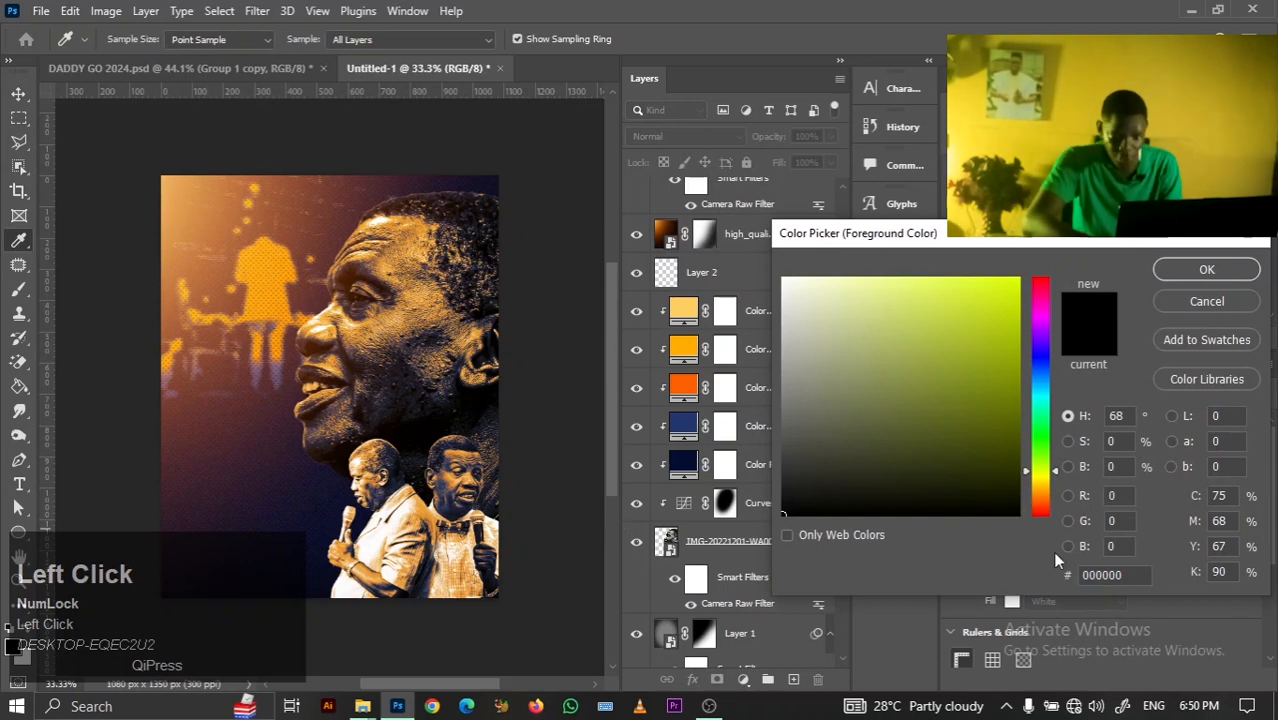
pyautogui.doubleClick(1114, 567)
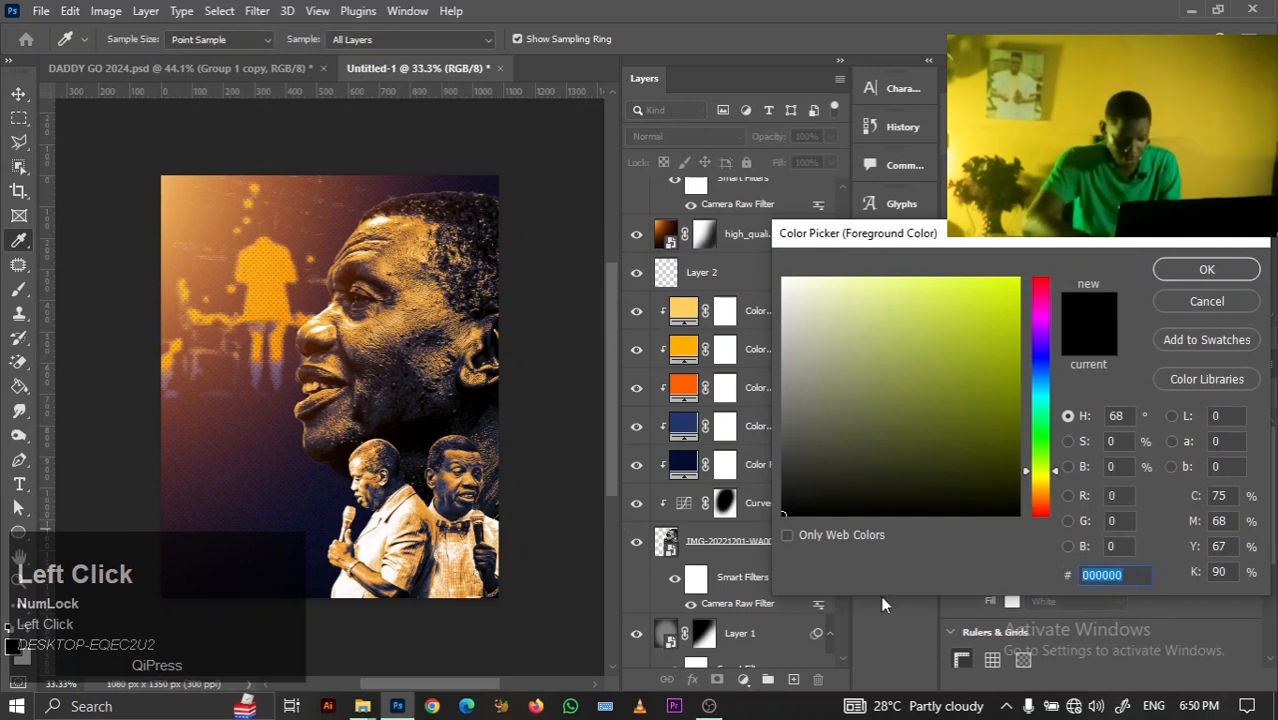
pyautogui.write('fead')
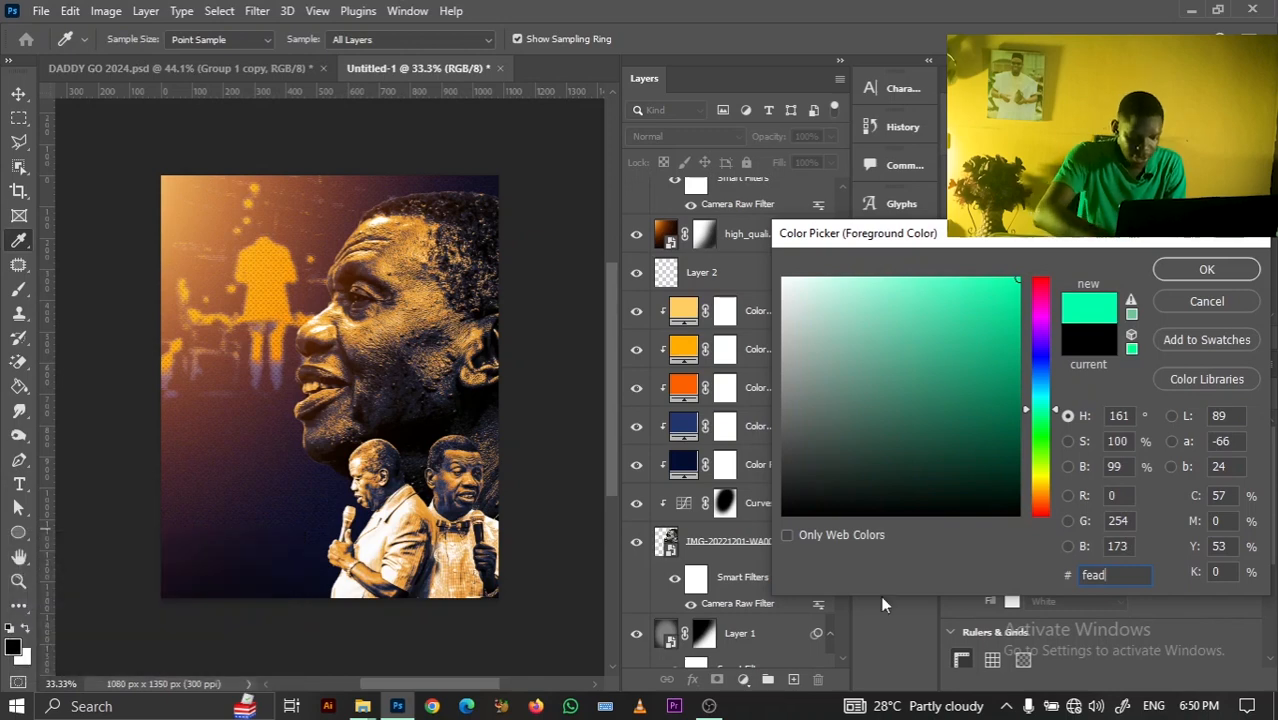
pyautogui.write('00')
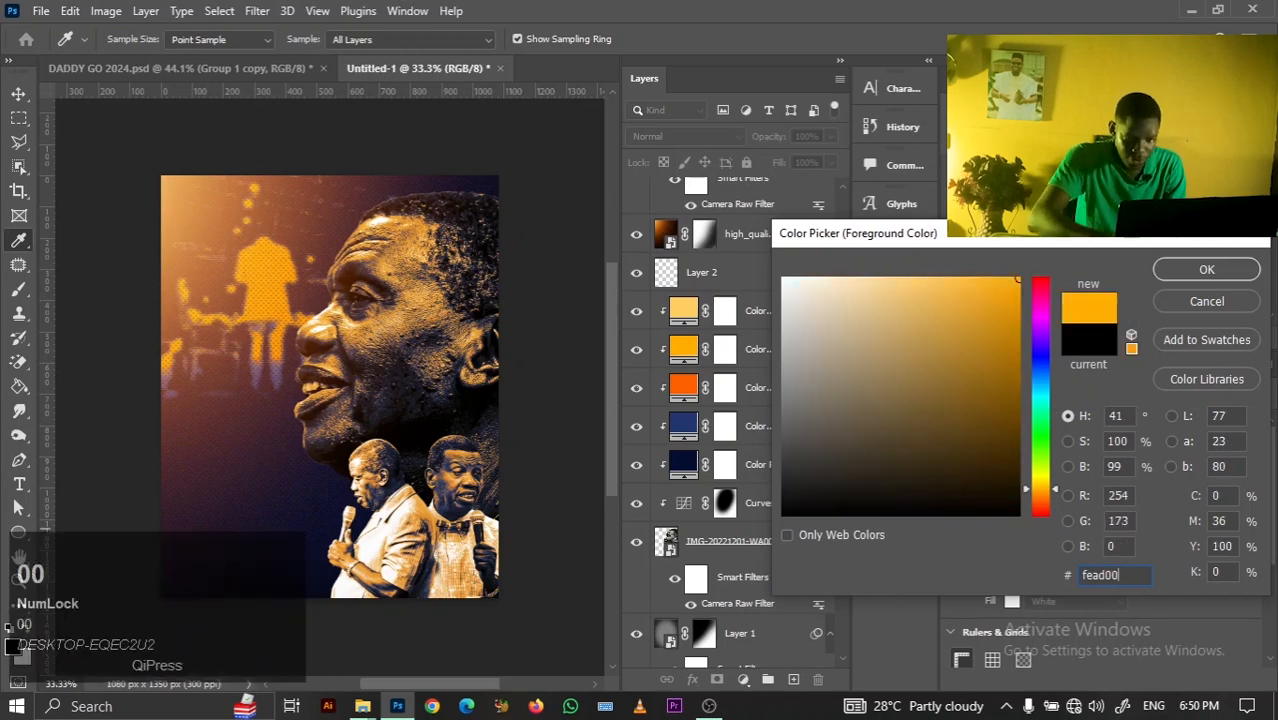
pyautogui.click(1191, 280)
# Fill the new layer with the foreground orange and clip it to the large face cutout
pyautogui.click(752, 289)
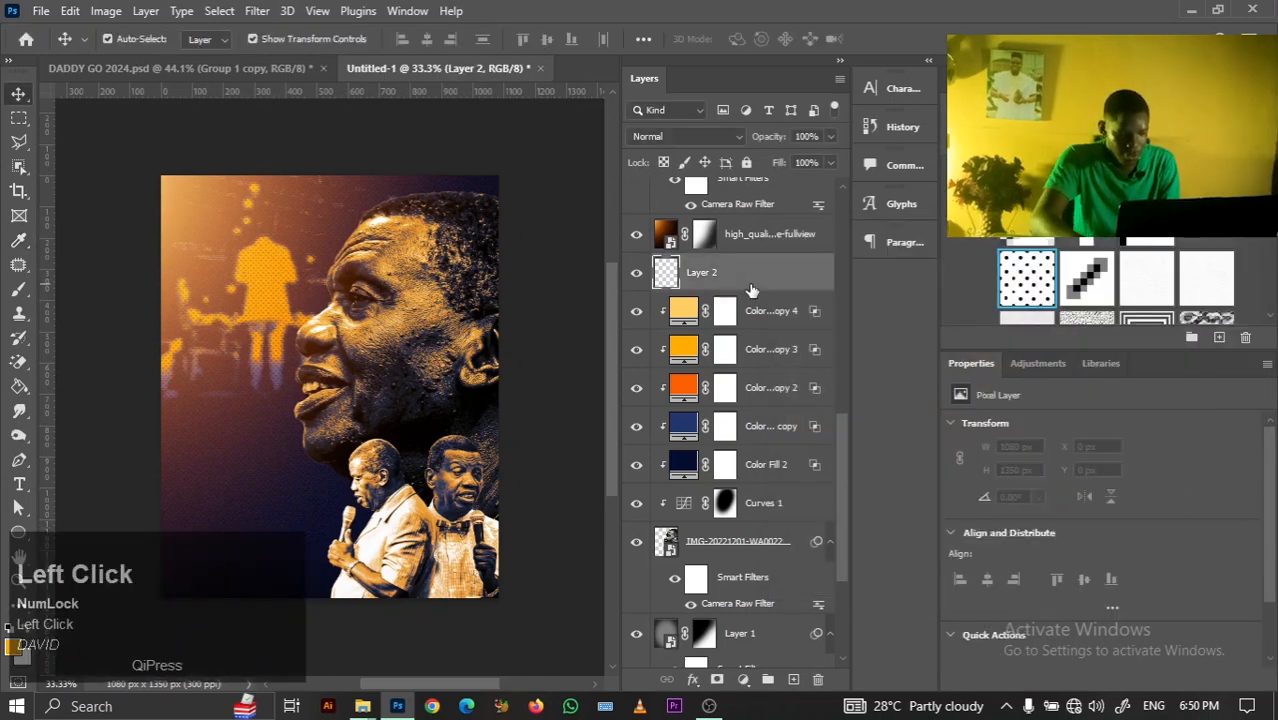
pyautogui.hotkey('alt', 'BackSpace')
pyautogui.rightClick(753, 290)
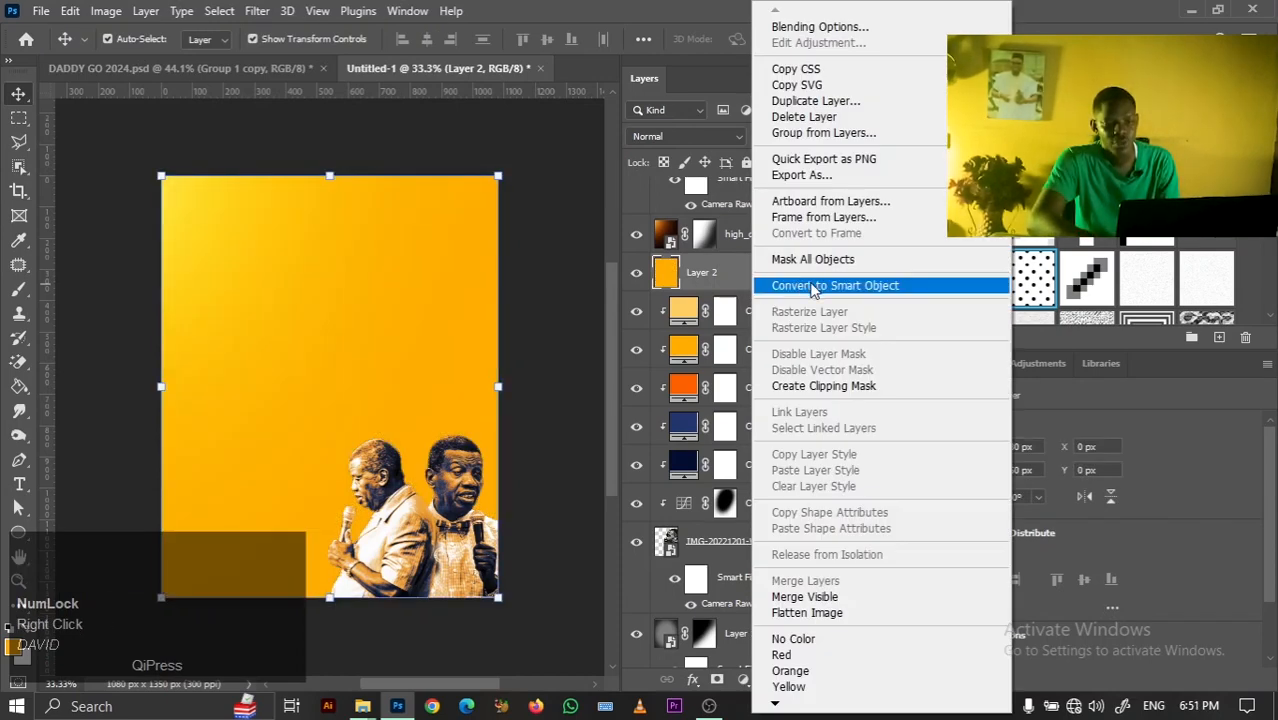
pyautogui.click(810, 385)
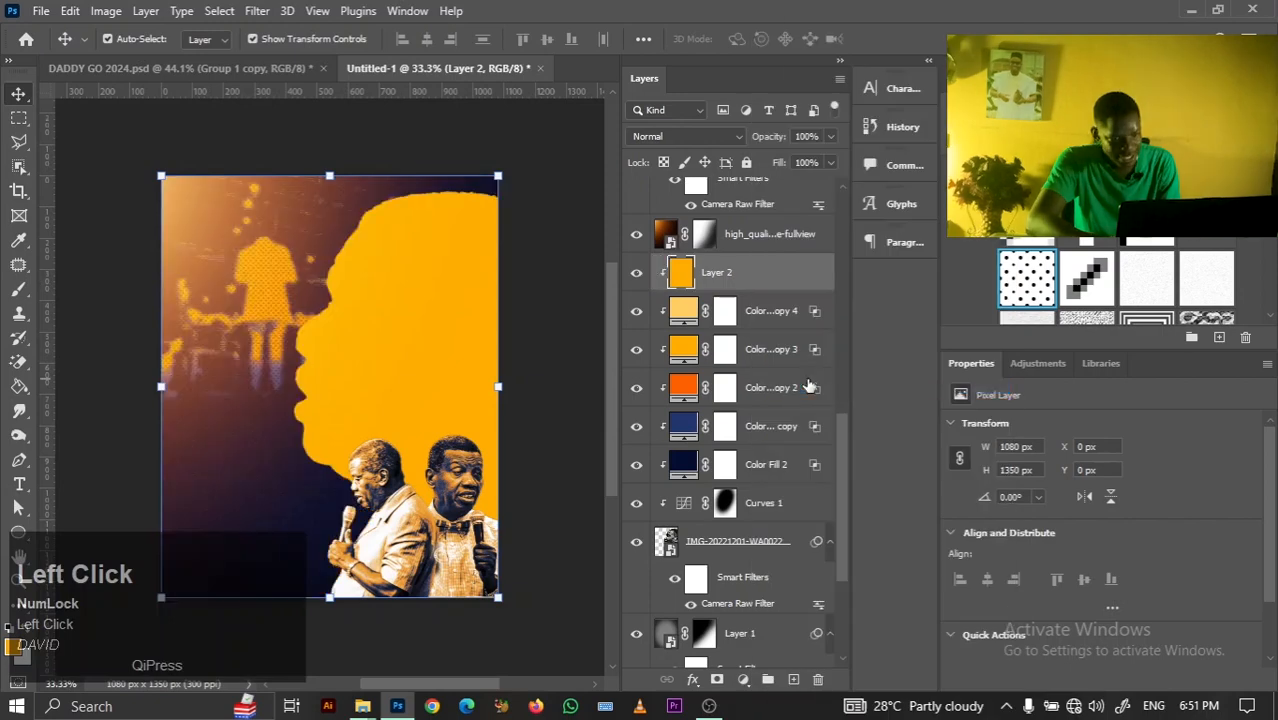
# Blend the clipped orange layer over the large face with Linear Dodge (Add) and give it an inverted, black layer mask
pyautogui.click(686, 138)
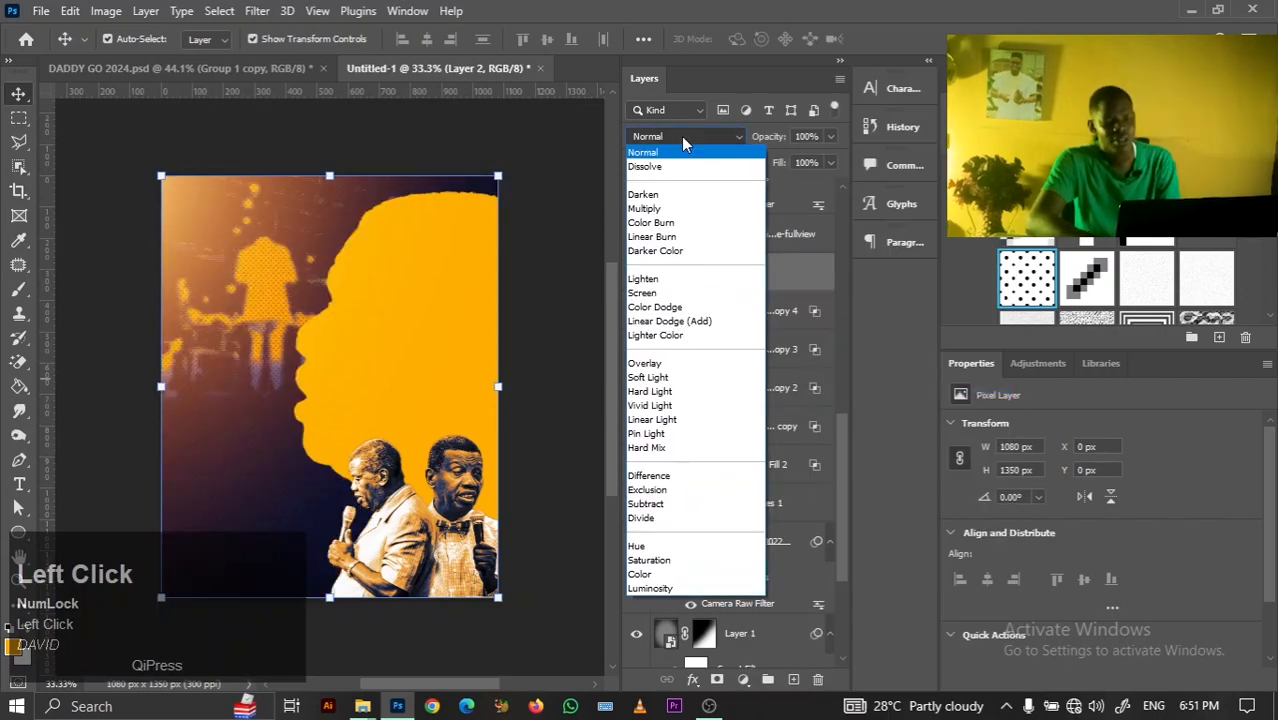
pyautogui.click(674, 328)
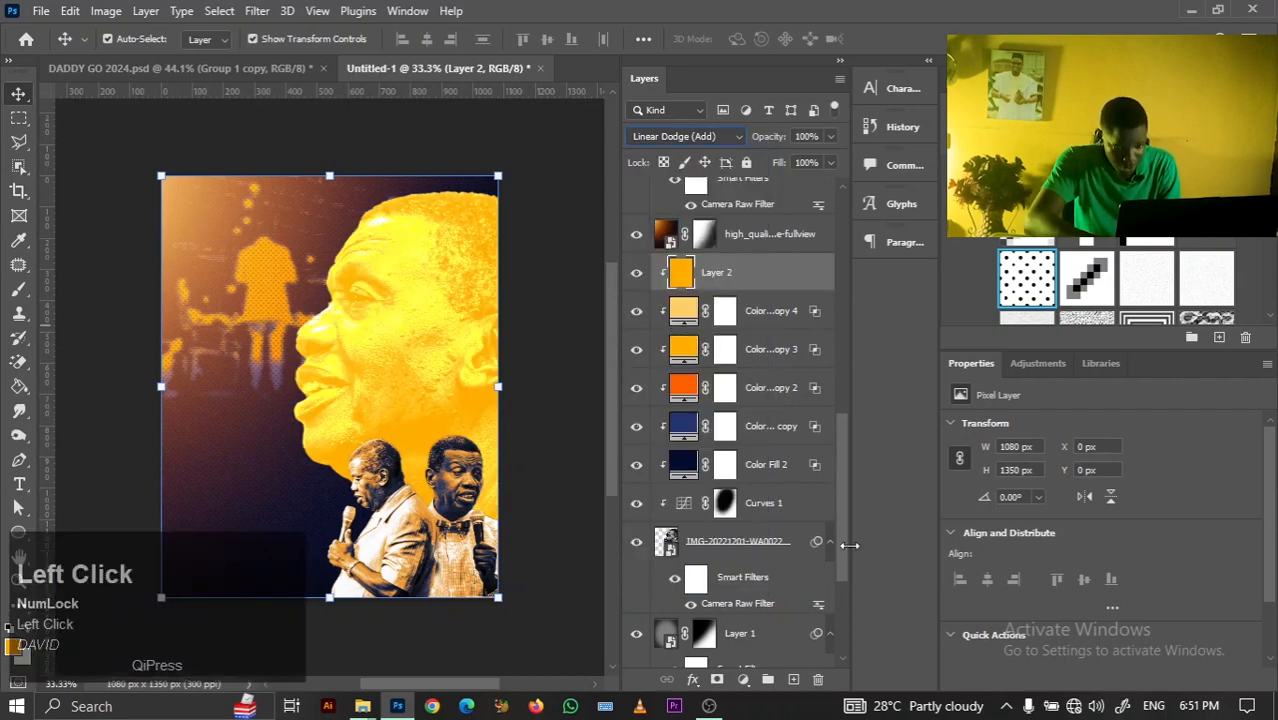
pyautogui.click(718, 680)
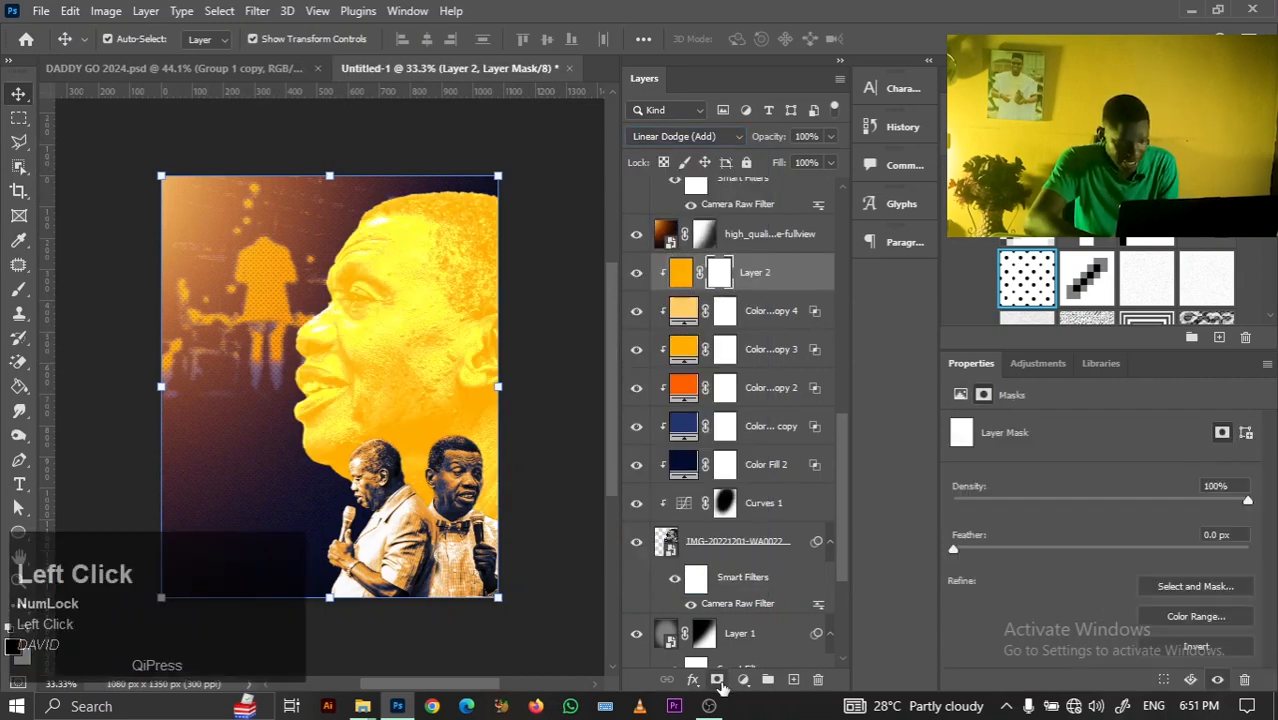
pyautogui.hotkey('ctrl', 'i')
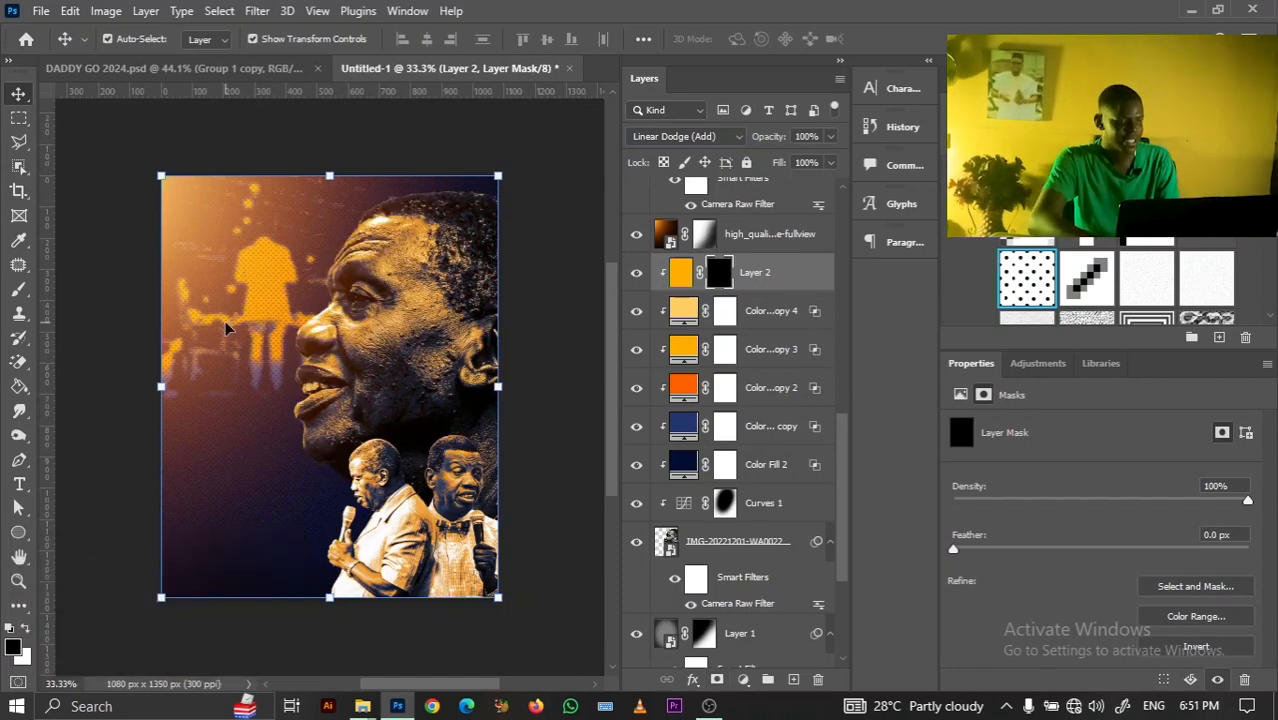
# Paint white on the orange layer's mask along the large face's front edge, using a 250 px soft brush at 20% flow
pyautogui.click(20, 289)
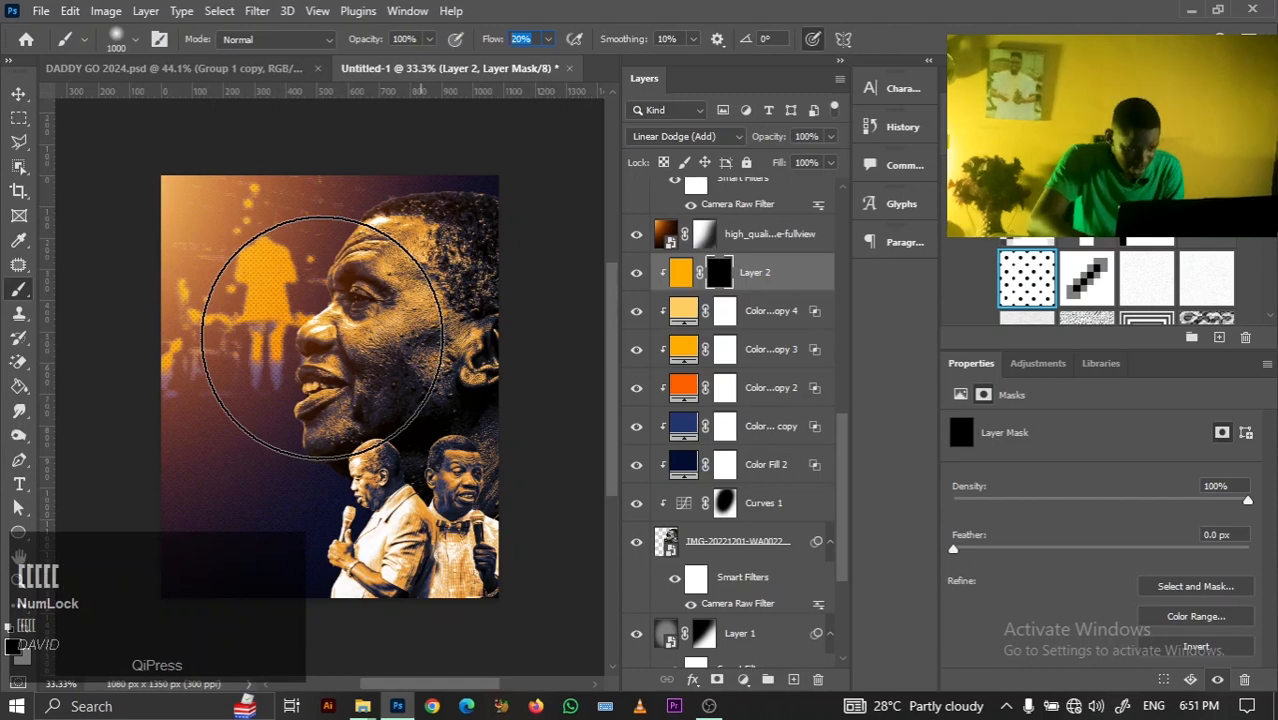
pyautogui.click(18, 93)
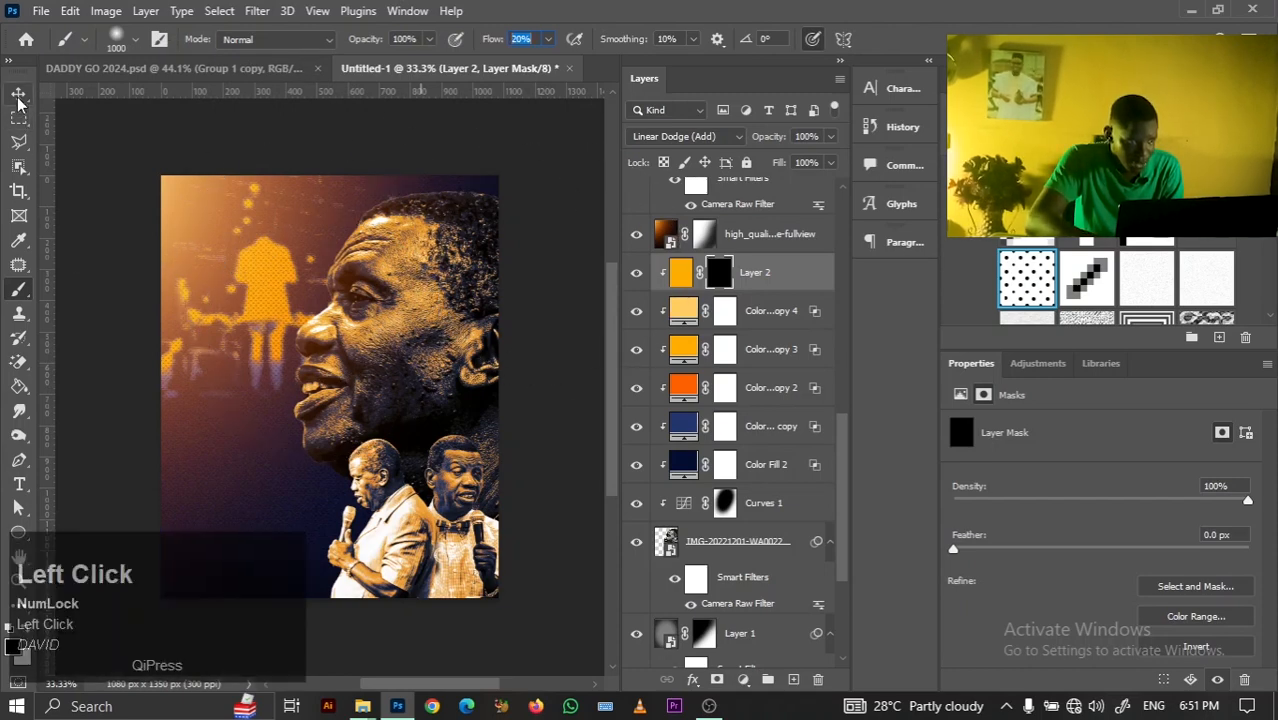
pyautogui.click(20, 289)
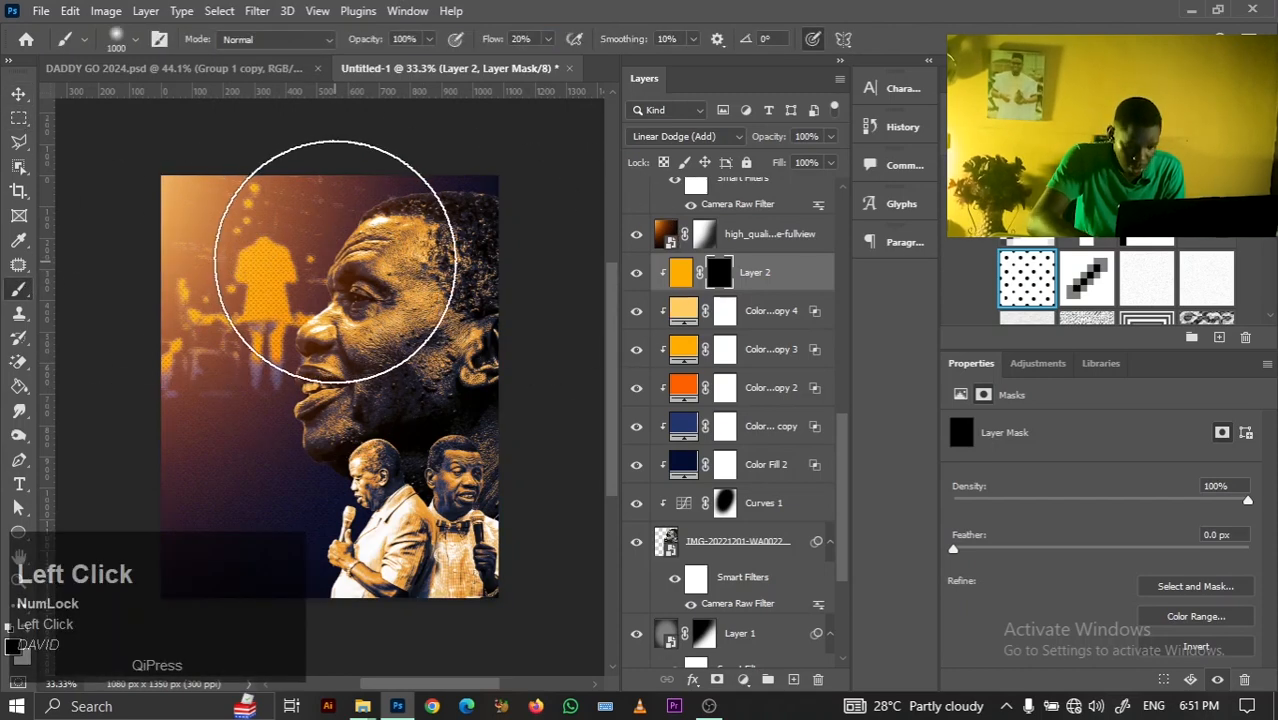
pyautogui.press('[')
pyautogui.press('[')
pyautogui.press('[')
pyautogui.press('[')
pyautogui.press('[')
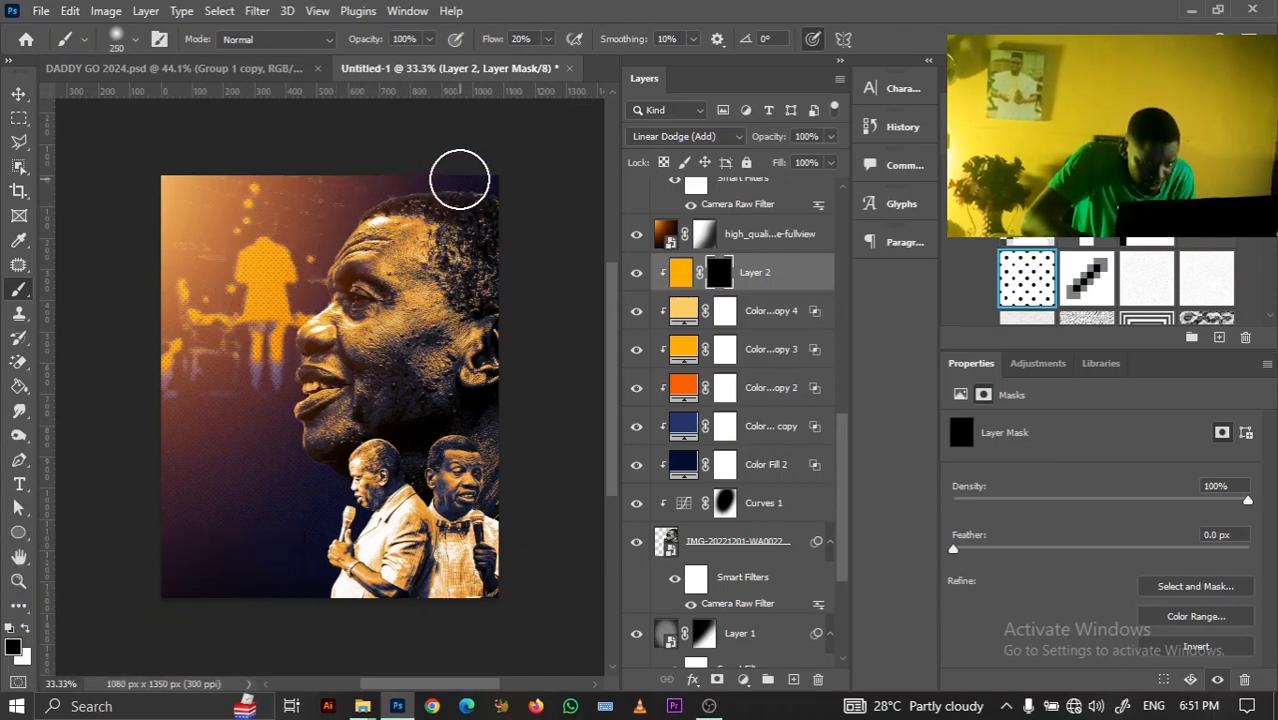
pyautogui.moveTo(440, 176)
pyautogui.mouseDown()
pyautogui.moveTo(368, 191)
pyautogui.moveTo(331, 228)
pyautogui.moveTo(323, 261)
pyautogui.mouseUp()
pyautogui.press('x')
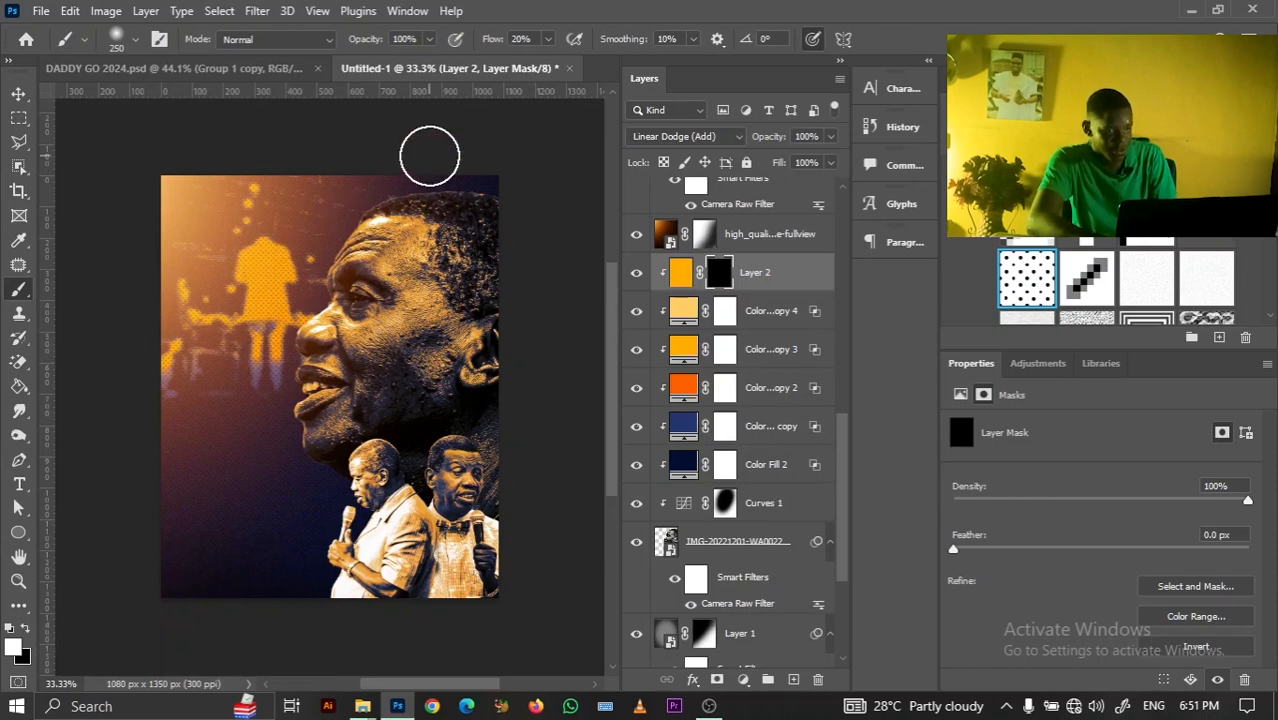
pyautogui.moveTo(417, 172)
pyautogui.mouseDown()
pyautogui.moveTo(337, 230)
pyautogui.moveTo(283, 360)
pyautogui.moveTo(288, 439)
pyautogui.moveTo(349, 517)
pyautogui.moveTo(389, 660)
pyautogui.mouseUp()
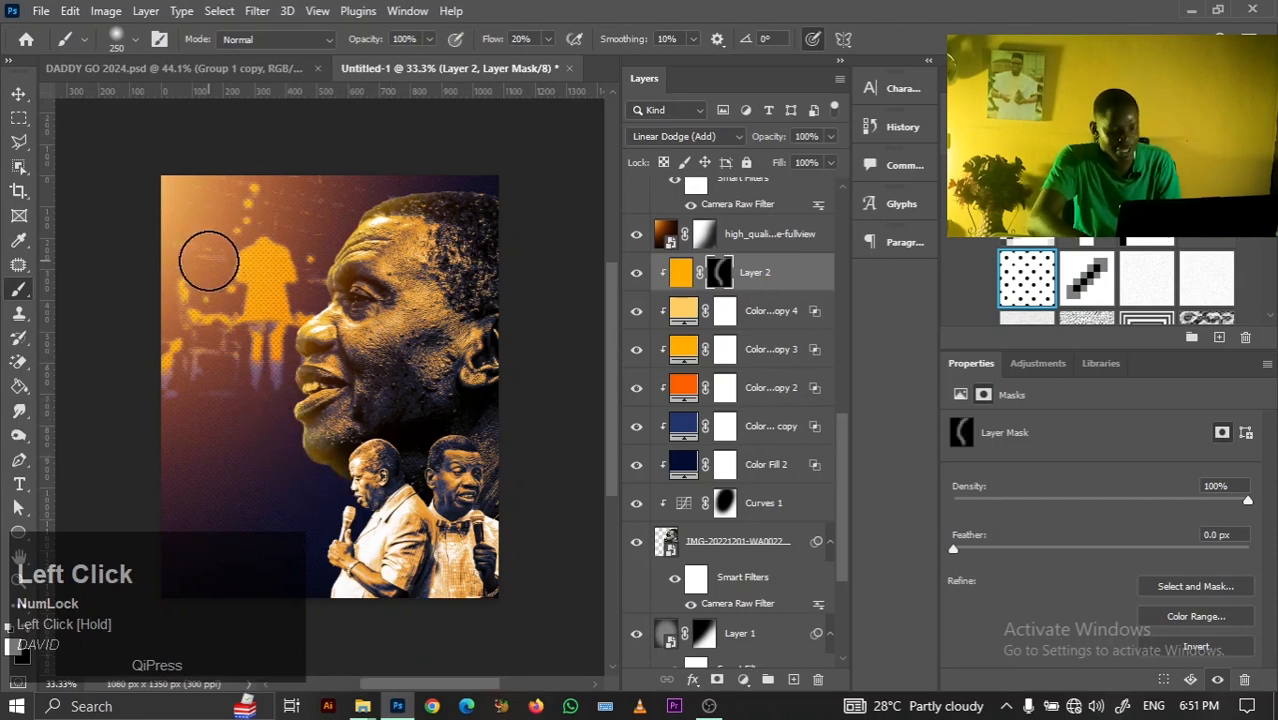
# Spread the orange light softly further into the large face with a 700 px white brush at 5% flow on the mask
pyautogui.press(']')
pyautogui.press(']')
pyautogui.press(']')
pyautogui.press(']')
pyautogui.press(']')
pyautogui.press(']')
pyautogui.press(']')
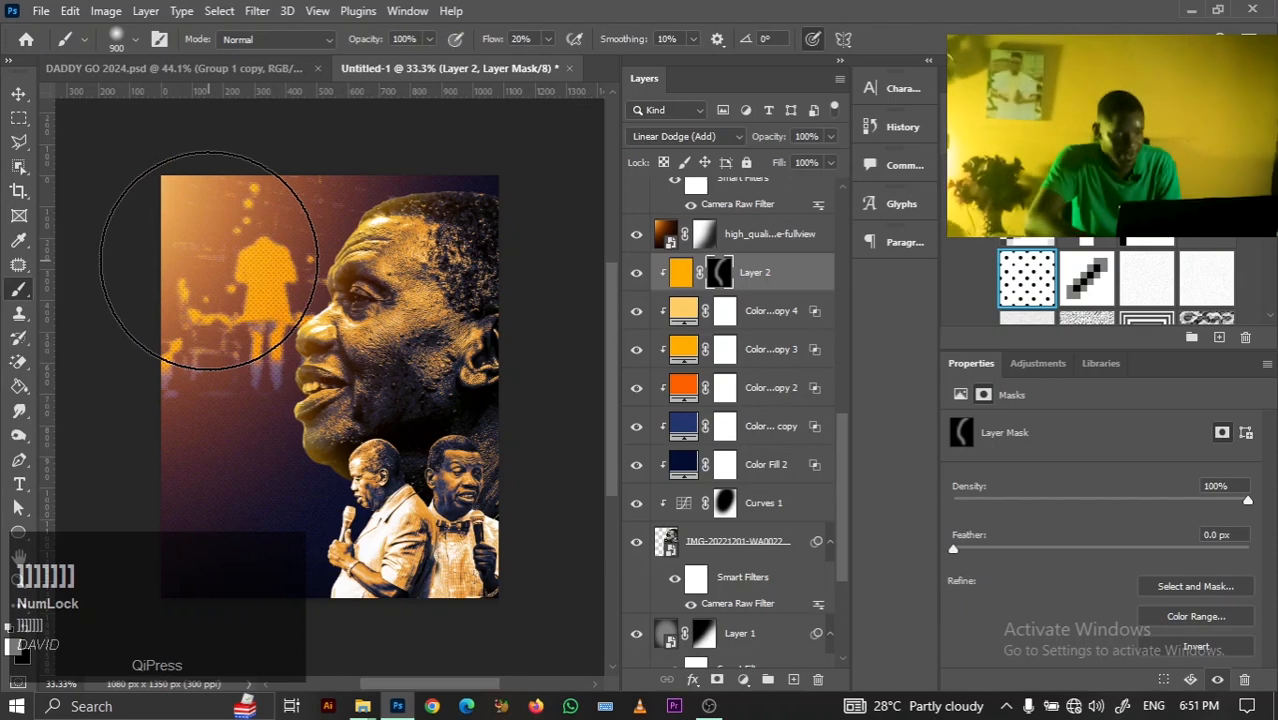
pyautogui.click(524, 40)
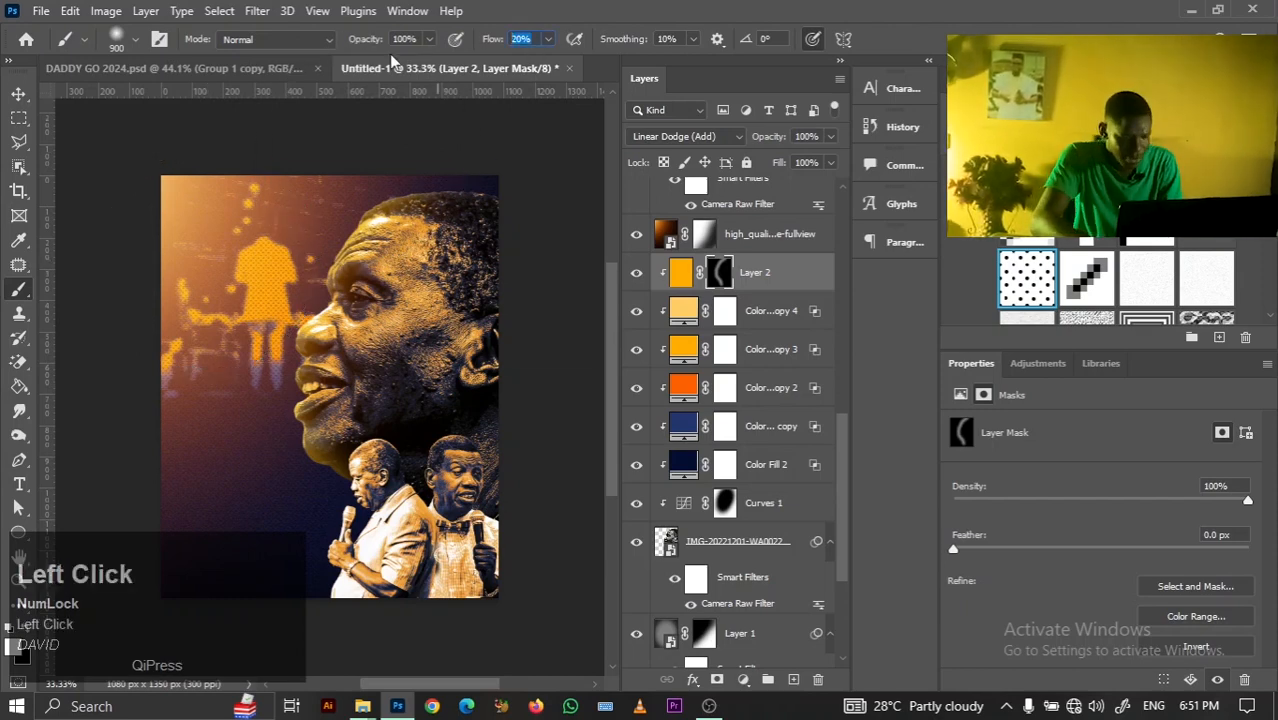
pyautogui.press('BackSpace')
pyautogui.write('5')
pyautogui.press('Return')
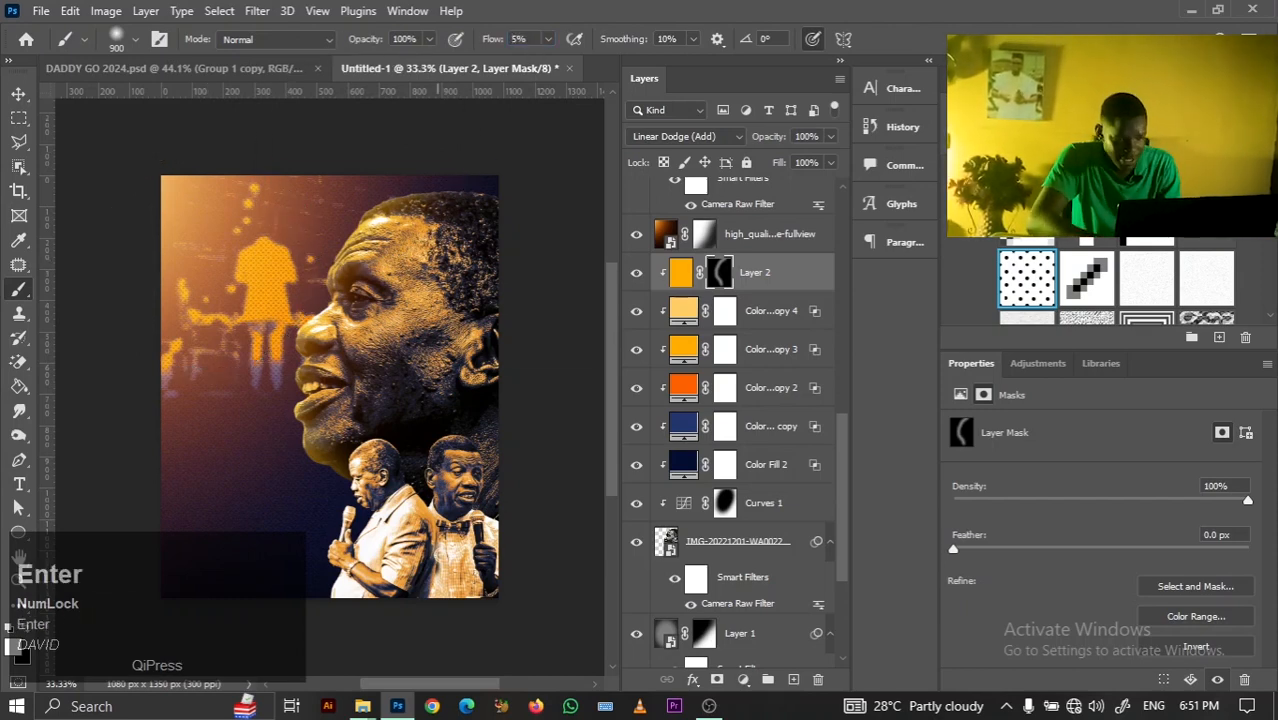
pyautogui.press('[')
pyautogui.press('[')
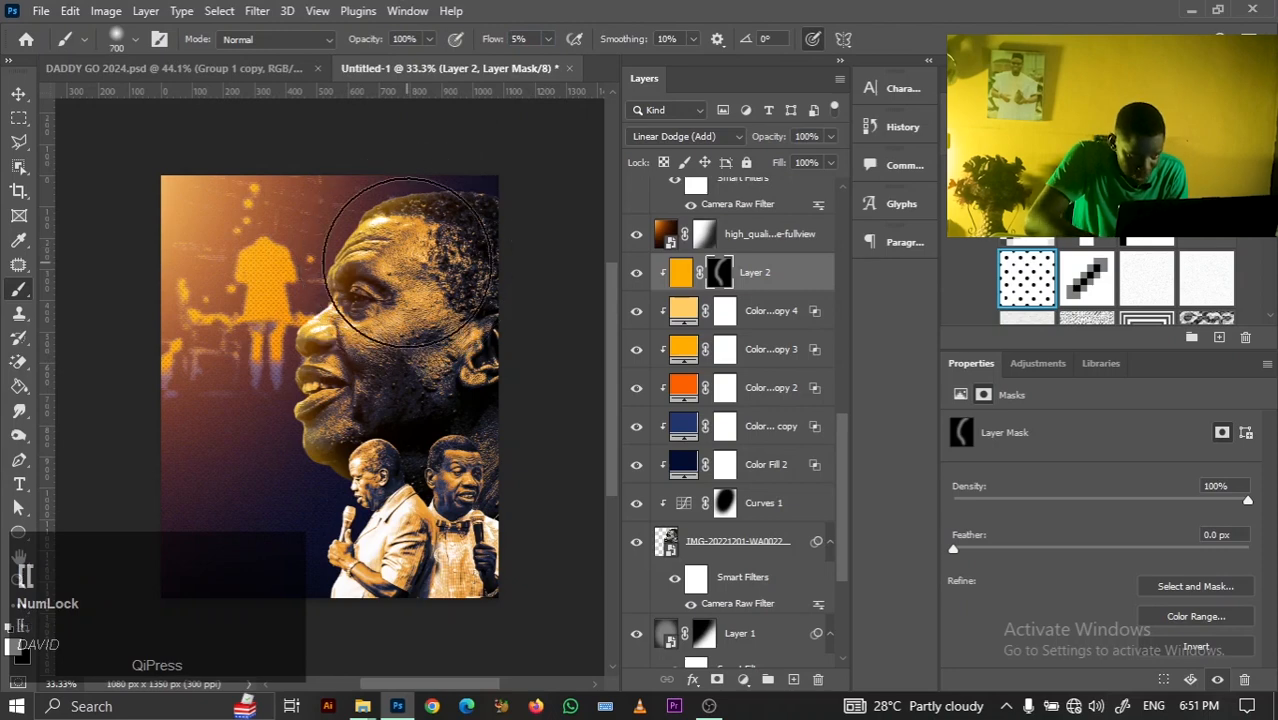
pyautogui.moveTo(400, 285)
pyautogui.mouseDown()
pyautogui.moveTo(345, 330)
pyautogui.moveTo(394, 558)
pyautogui.moveTo(408, 205)
pyautogui.moveTo(585, 45)
pyautogui.mouseUp()
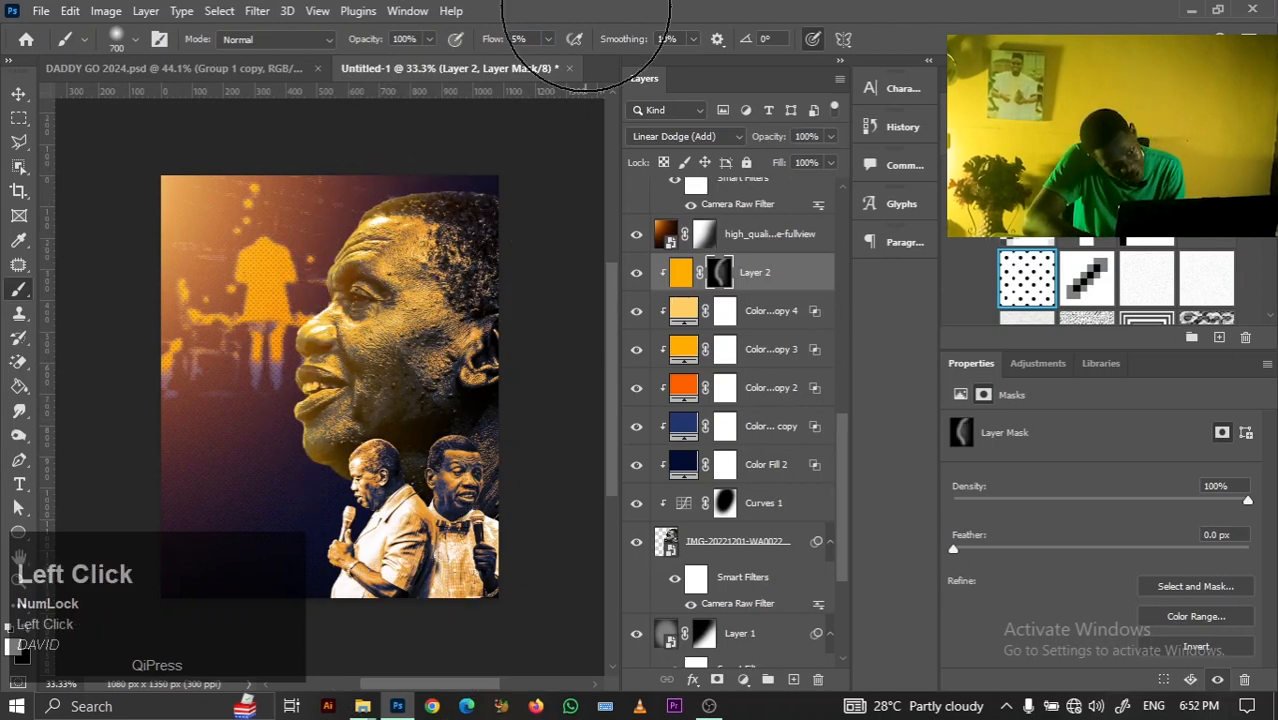
# Fit the poster in view and identify the right preacher's image layer by toggling its visibility
pyautogui.click(18, 94)
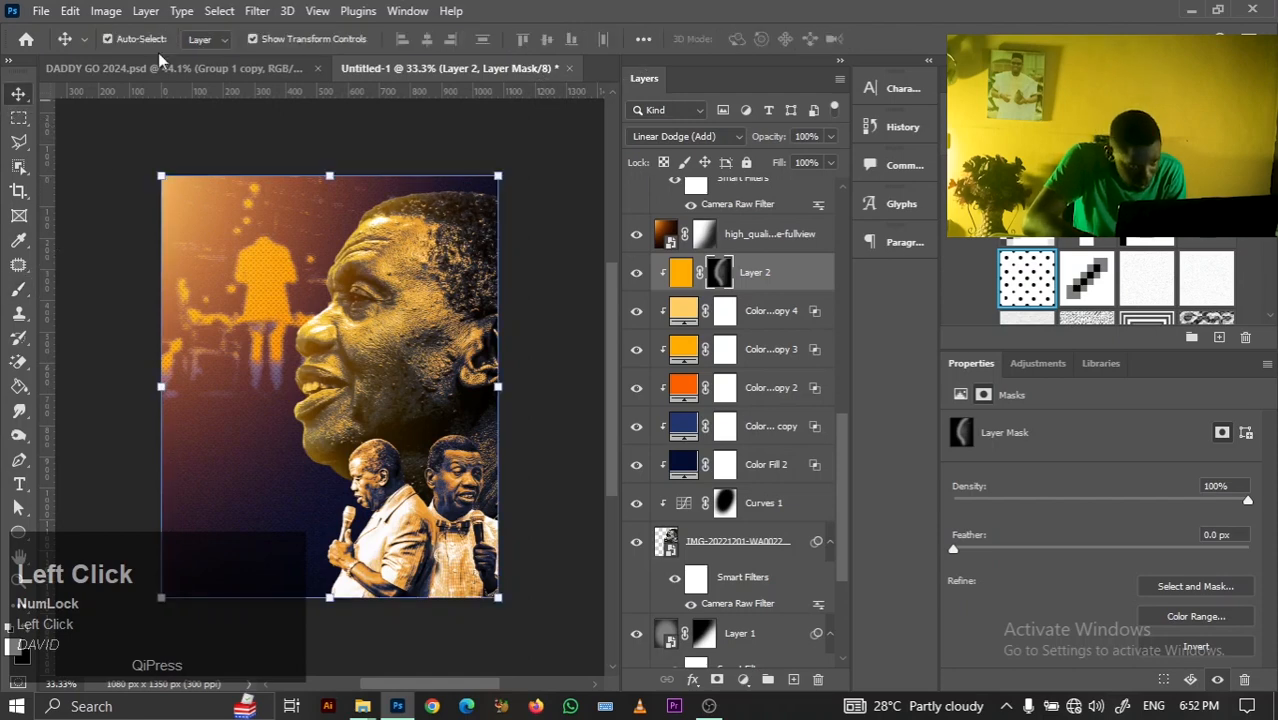
pyautogui.click(565, 193)
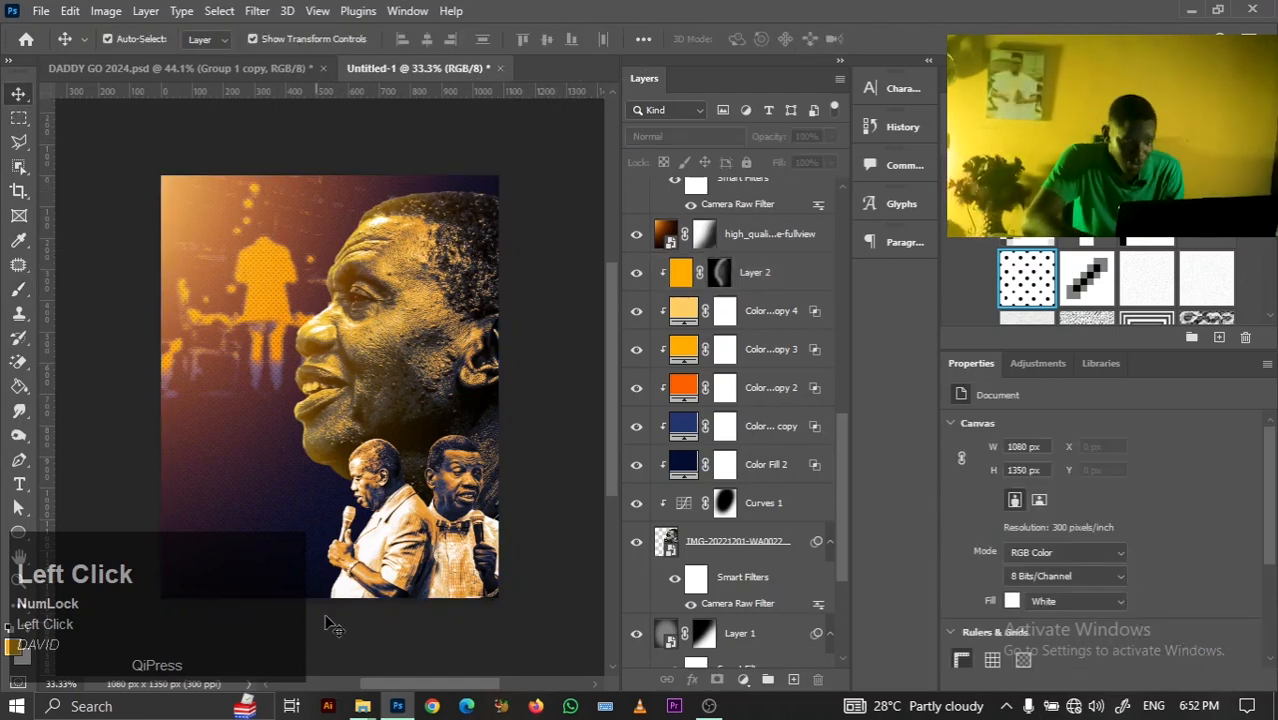
pyautogui.click(480, 497)
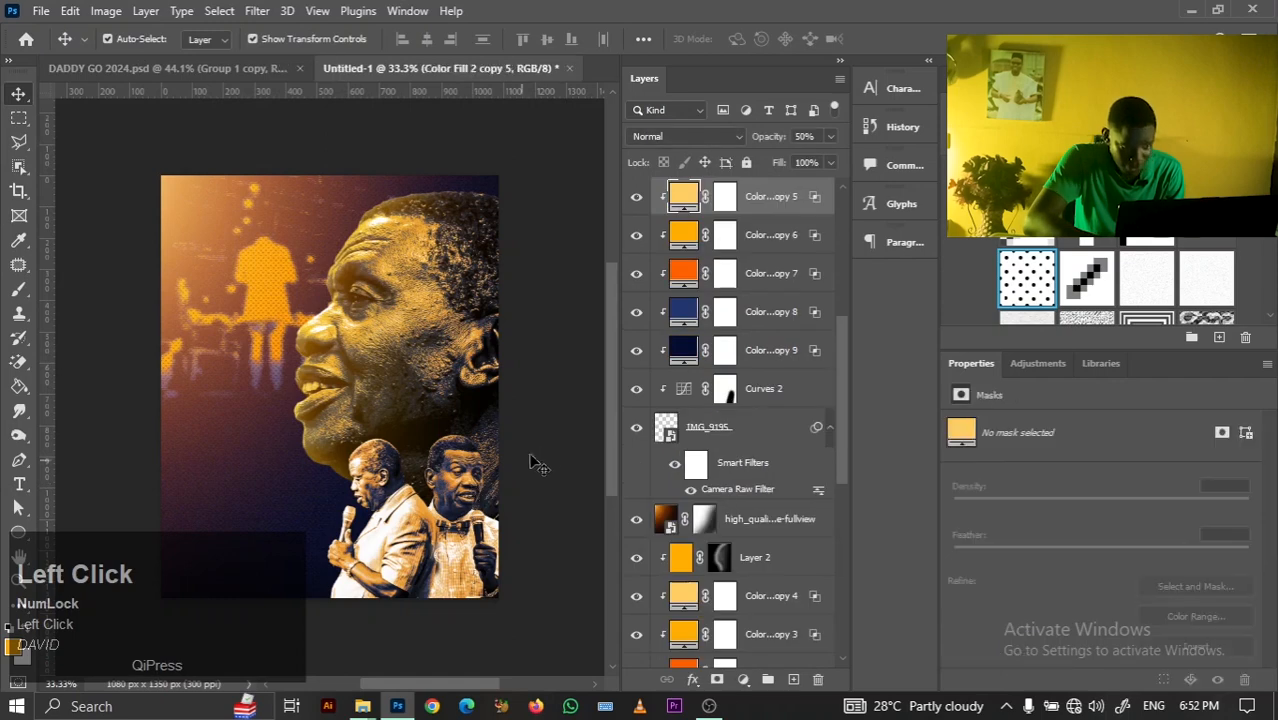
pyautogui.click(547, 456)
pyautogui.hotkey('ctrl', '0')
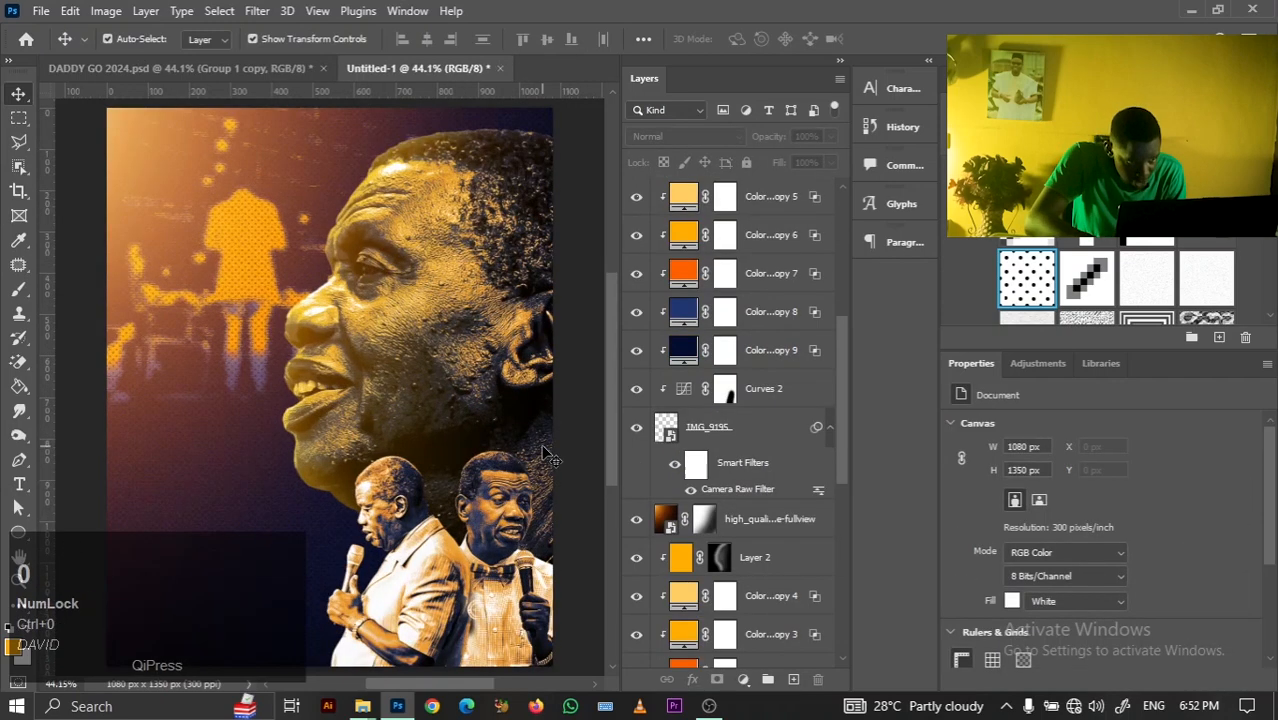
pyautogui.click(505, 511)
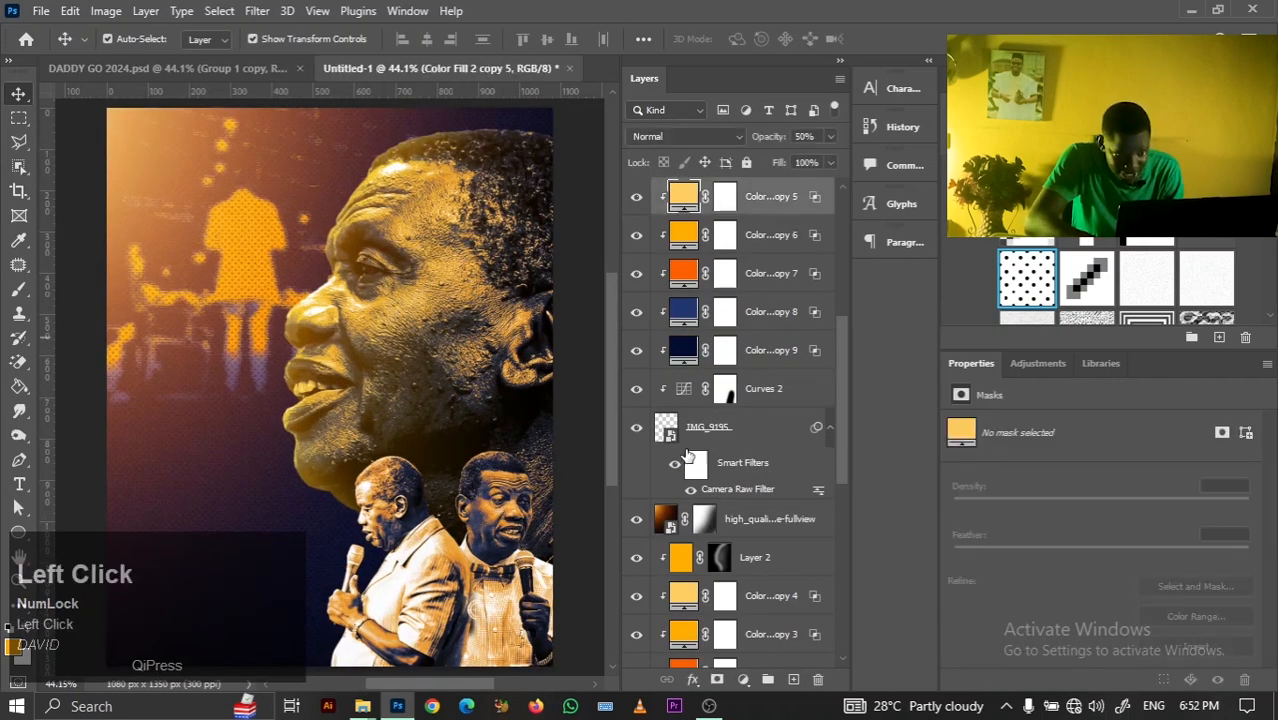
pyautogui.click(645, 430)
pyautogui.click(645, 430)
pyautogui.click(768, 442)
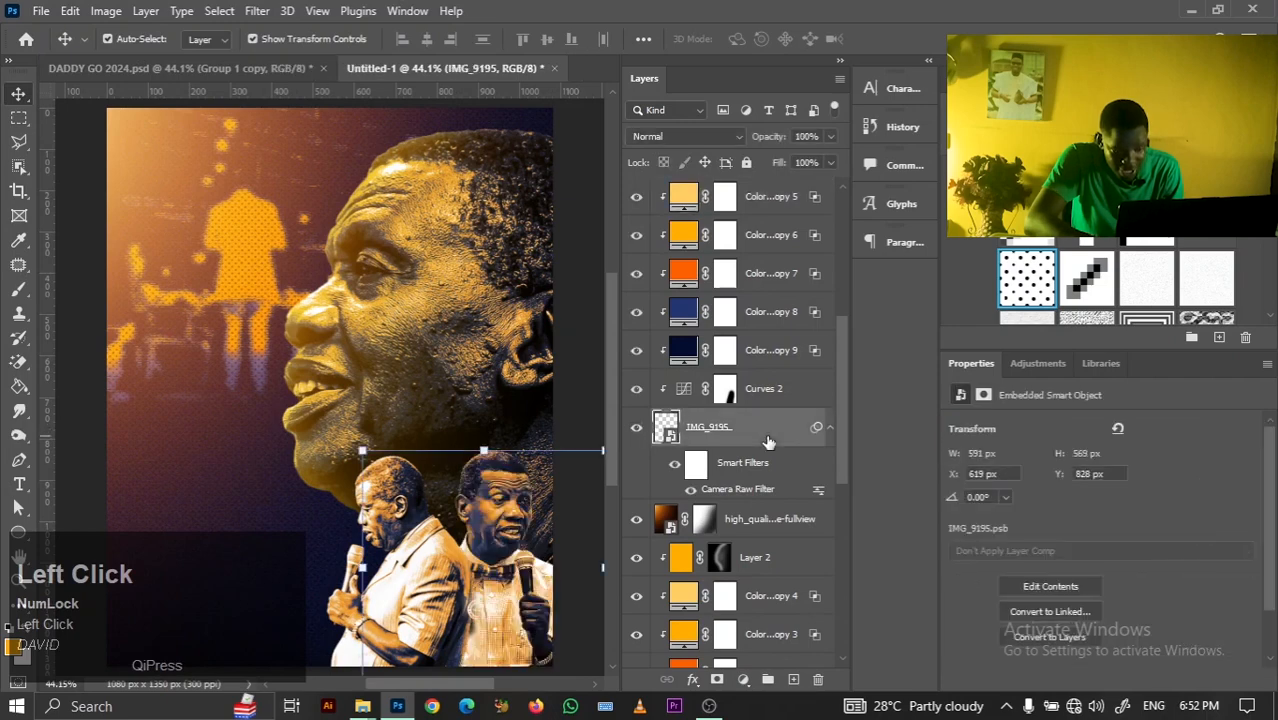
# Duplicate the orange Layer 2 above the right preacher's colour fills and delete the copy's mask
pyautogui.click(797, 565)
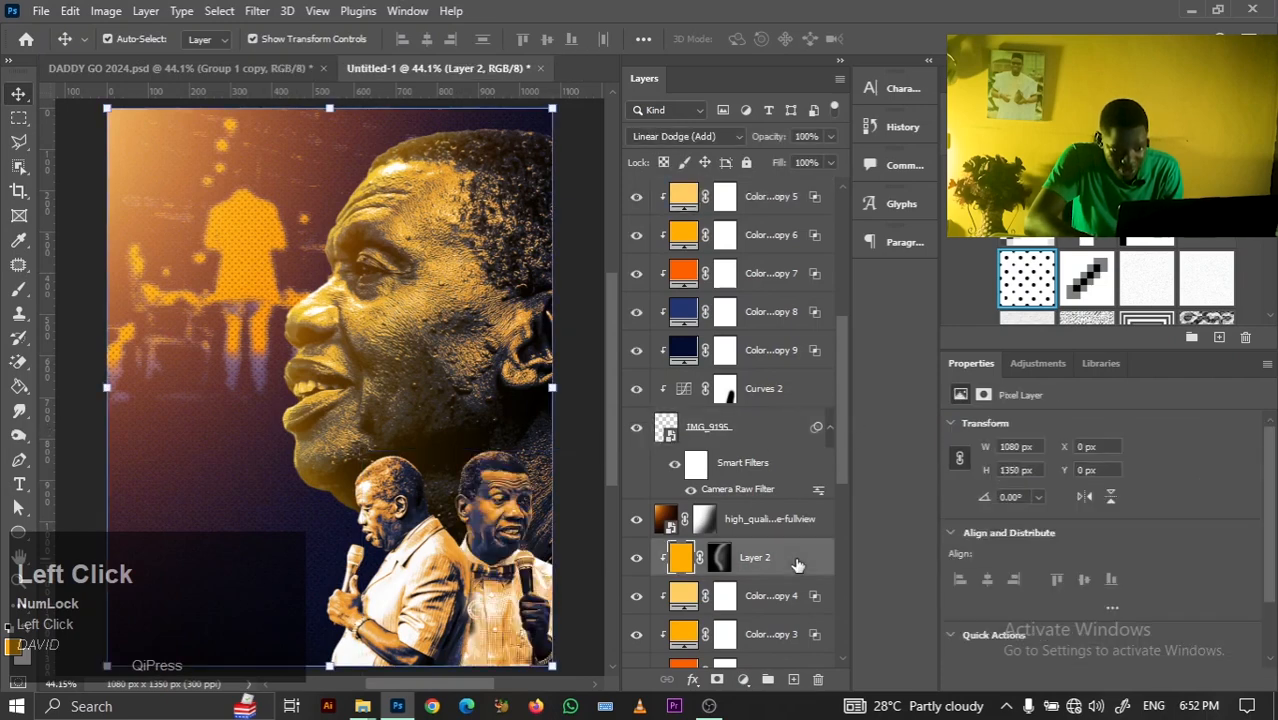
pyautogui.moveTo(797, 565); pyautogui.dragTo(769, 365)
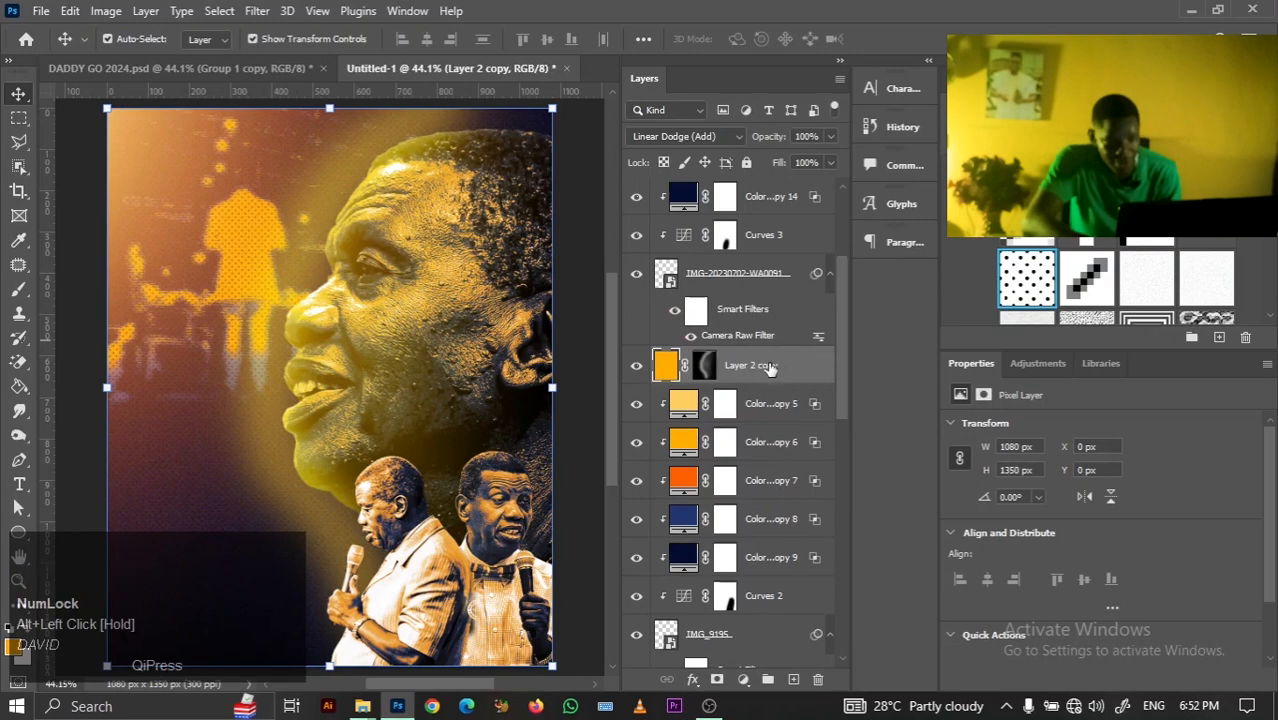
pyautogui.click(706, 366)
pyautogui.press('BackSpace')
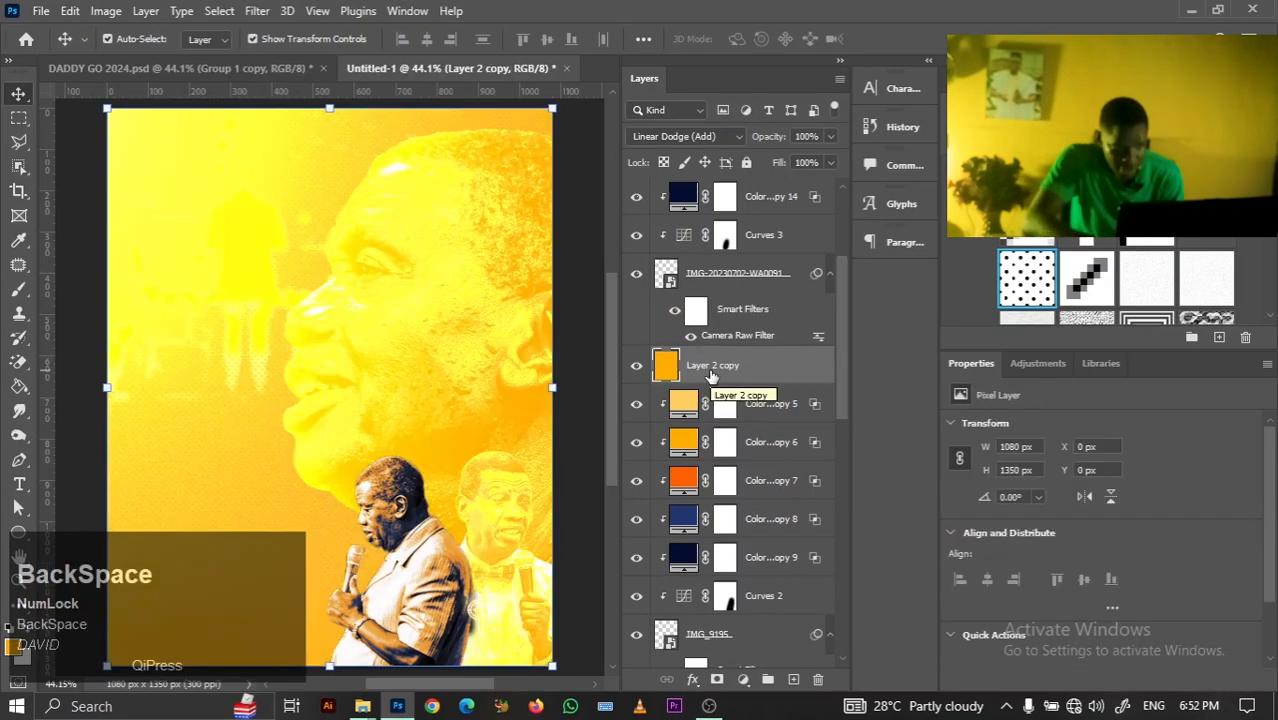
# Clip the orange copy to the right preacher cutout and add an inverted, black layer mask to it
pyautogui.rightClick(711, 374)
pyautogui.click(754, 384)
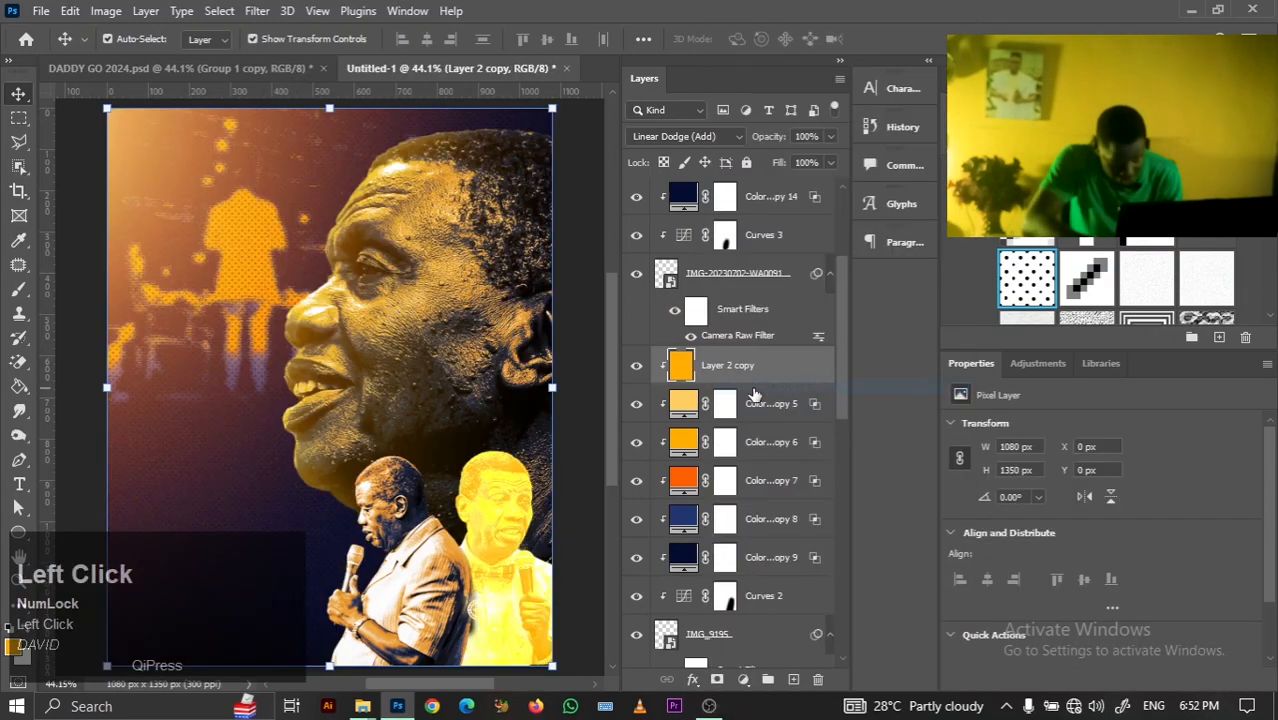
pyautogui.click(718, 680)
pyautogui.hotkey('ctrl', 'i')
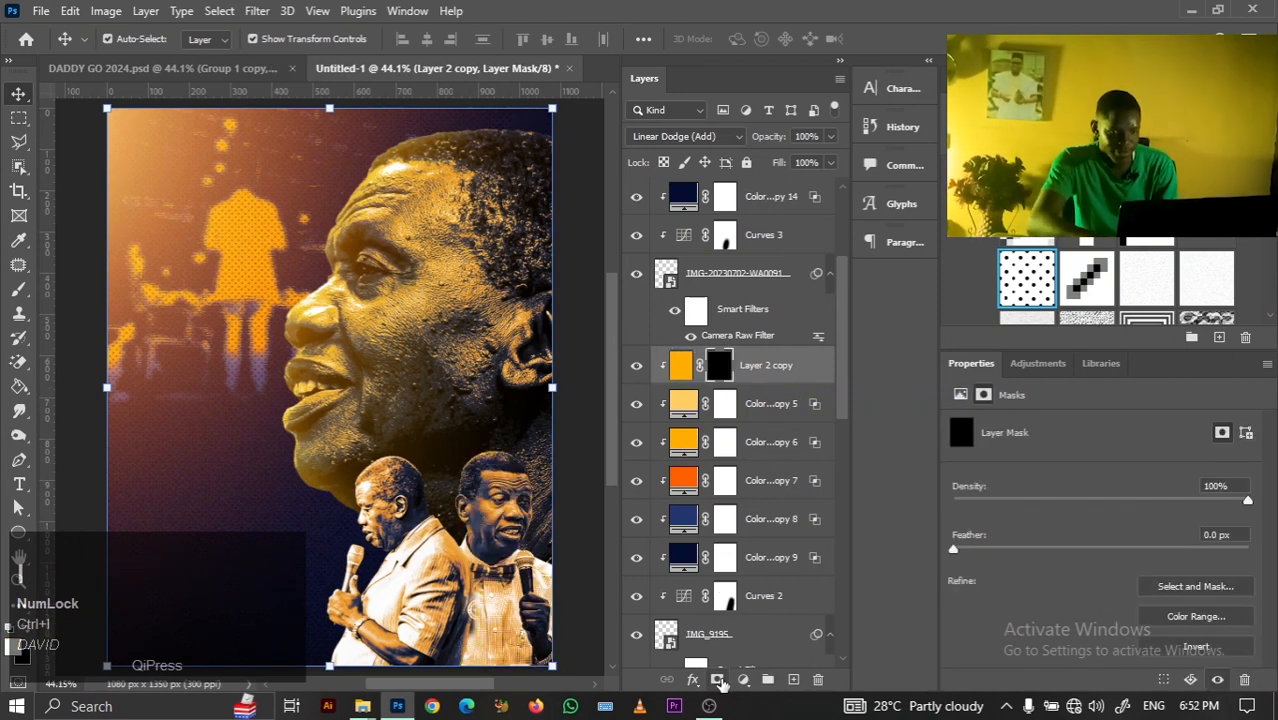
# Paint white on the orange copy's mask along the right preacher's left edge, using a 175 px soft brush at 20% flow
pyautogui.click(18, 289)
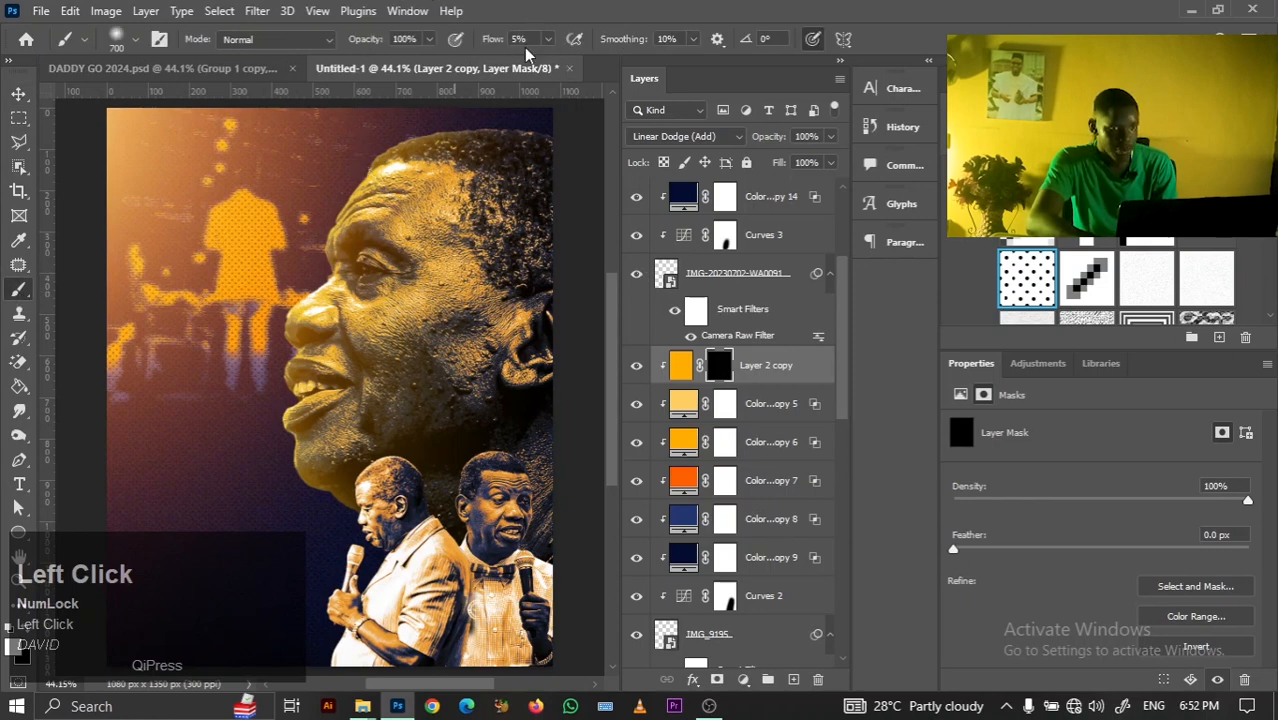
pyautogui.press('BackSpace')
pyautogui.write('30')
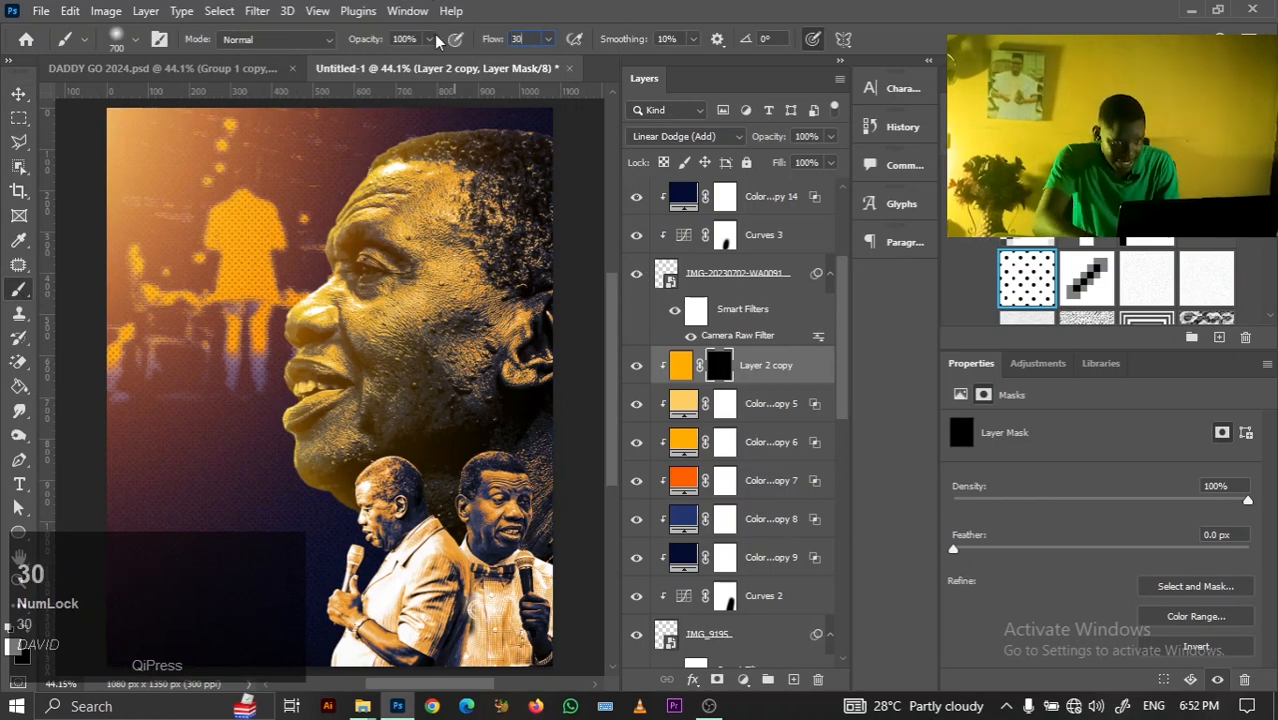
pyautogui.press('BackSpace')
pyautogui.press('BackSpace')
pyautogui.write('20')
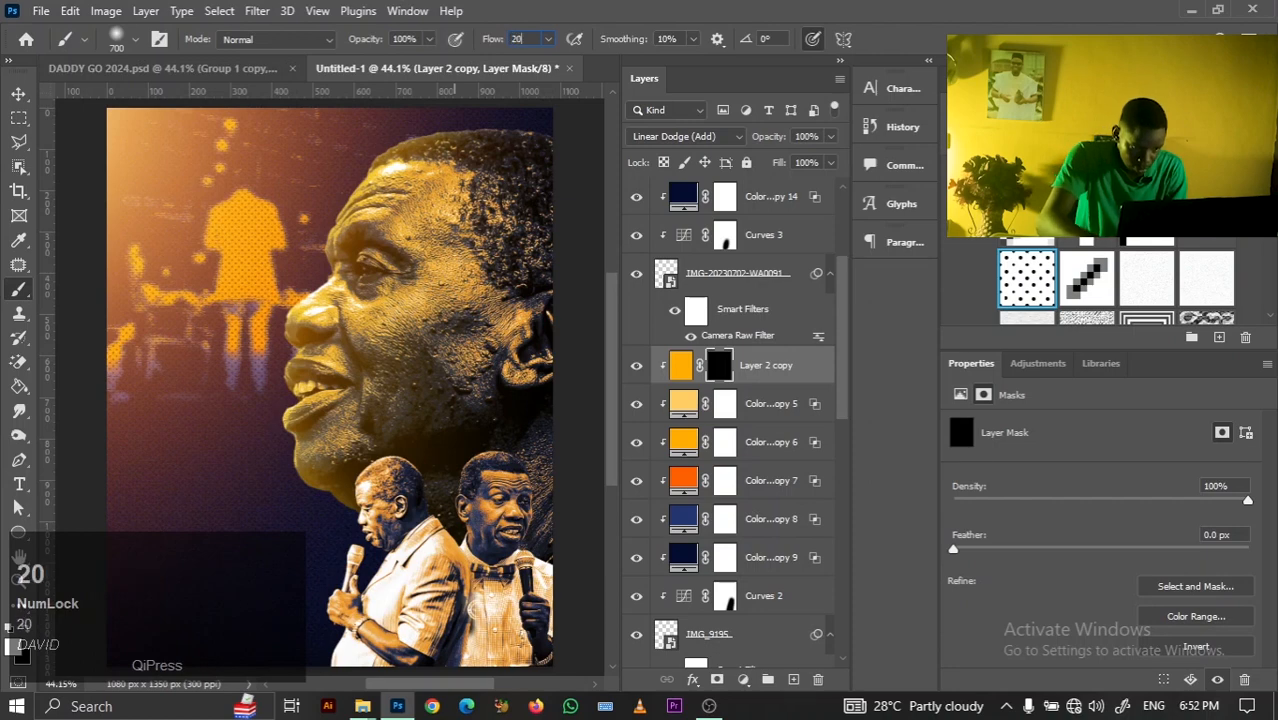
pyautogui.press('Return')
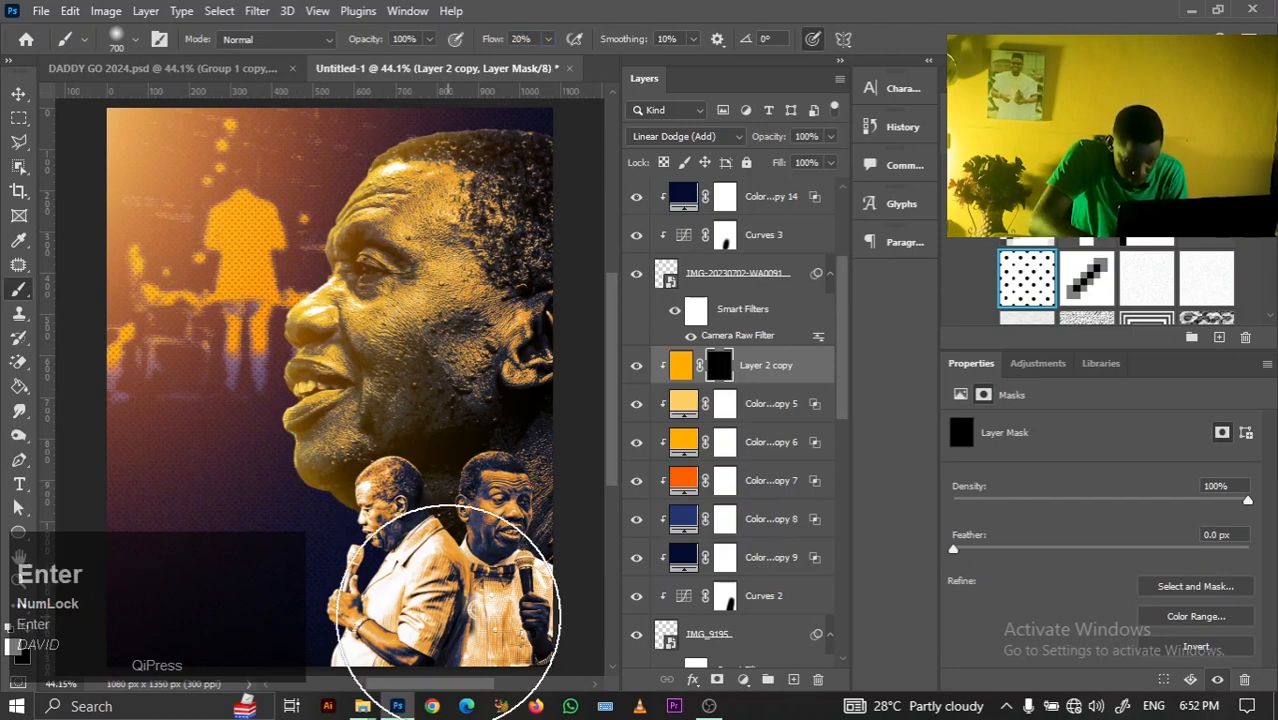
pyautogui.press('[')
pyautogui.press('[')
pyautogui.press('[')
pyautogui.press('[')
pyautogui.press('[')
pyautogui.press('[')
pyautogui.press('[')
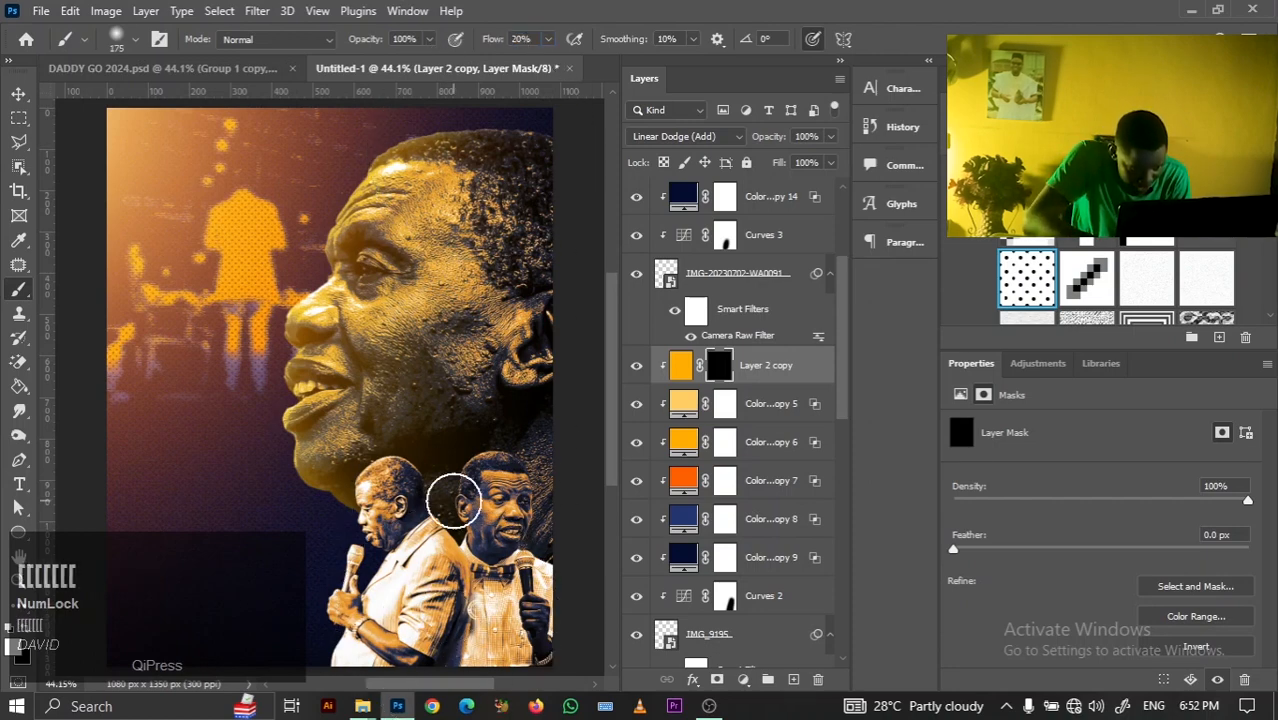
pyautogui.click(479, 448)
pyautogui.moveTo(479, 448)
pyautogui.mouseDown()
pyautogui.moveTo(446, 492)
pyautogui.moveTo(432, 706)
pyautogui.mouseUp()
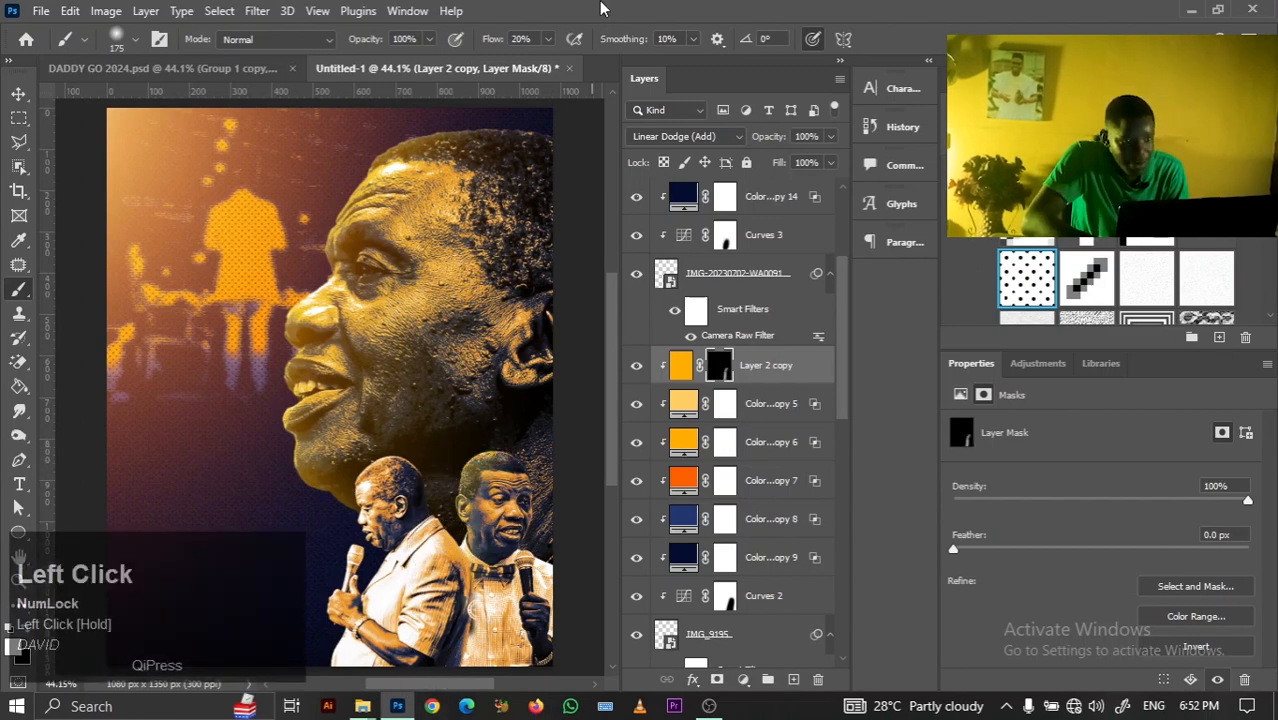
# Reduce the brush flow to 5% and softly extend the orange light inward from the right preacher's left edge
pyautogui.write('5')
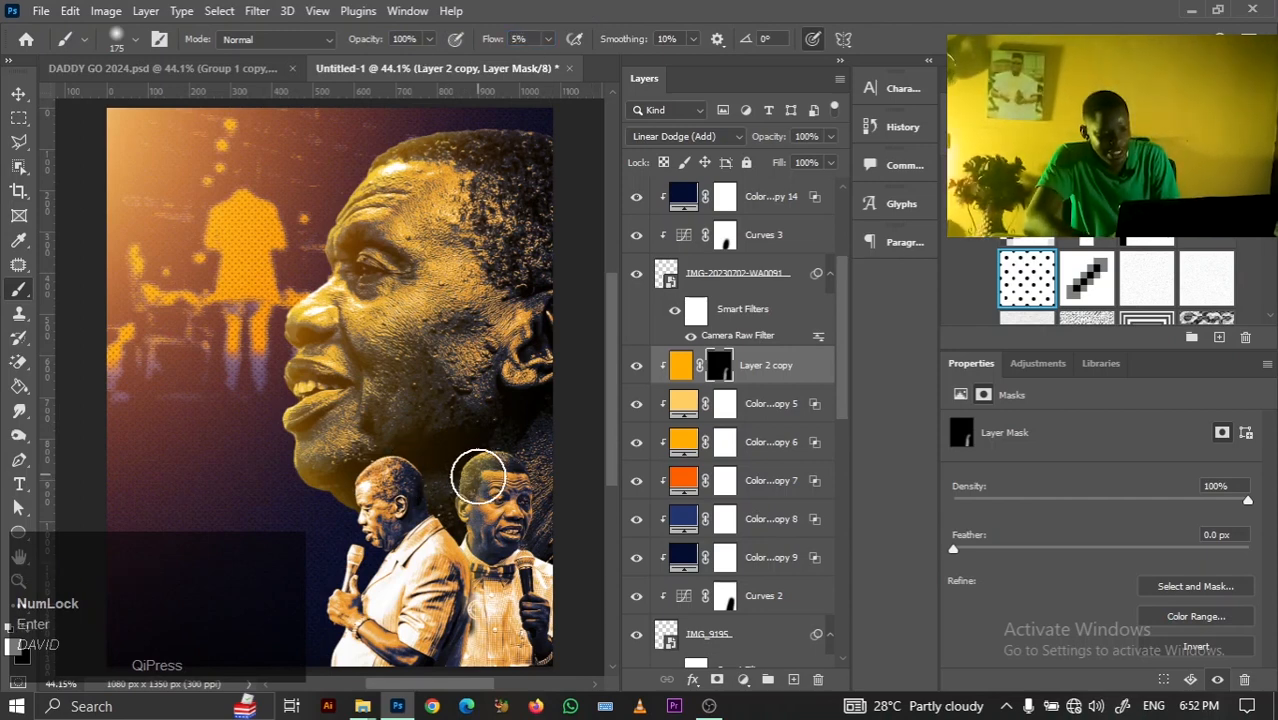
pyautogui.moveTo(490, 471); pyautogui.dragTo(475, 590)
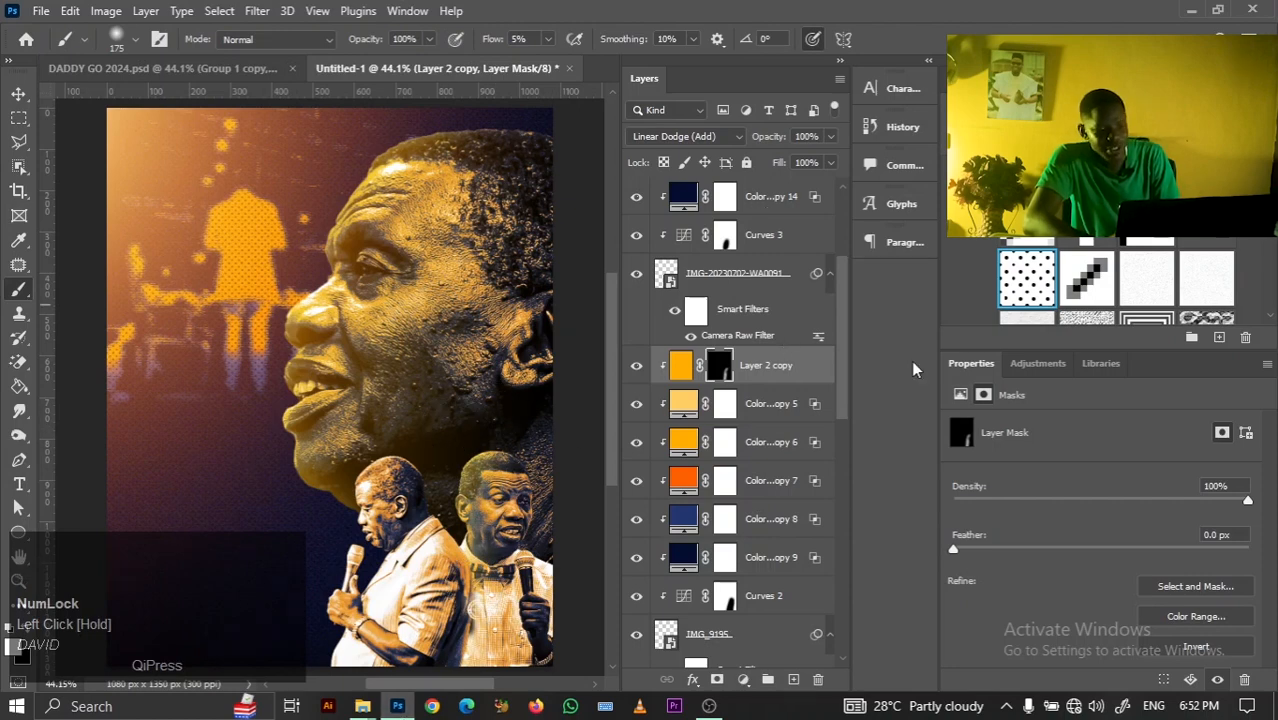
pyautogui.moveTo(846, 356); pyautogui.dragTo(835, 290)
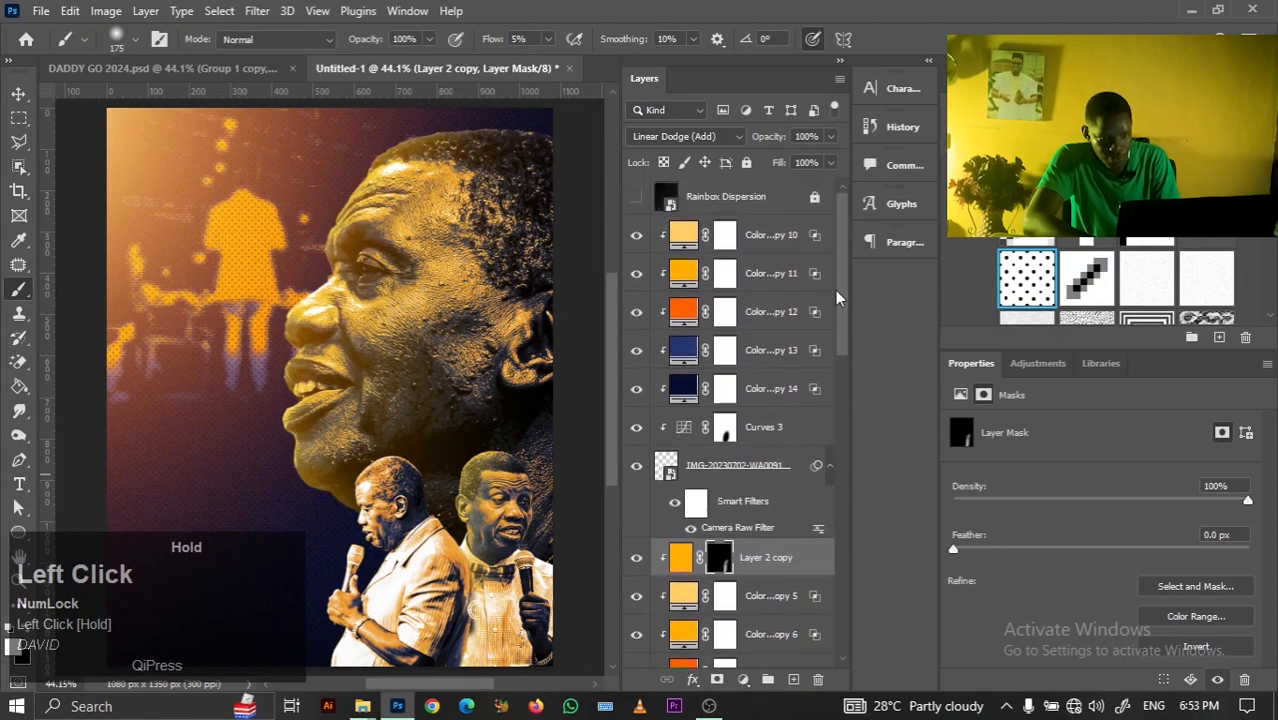
# Duplicate the right preacher's orange Layer 2 copy above the left preacher's colour fills and delete the duplicate's mask
pyautogui.keyDown('alt'); pyautogui.moveTo(770, 557); pyautogui.dragTo(775, 228); pyautogui.keyUp('alt')
pyautogui.rightClick(776, 232)
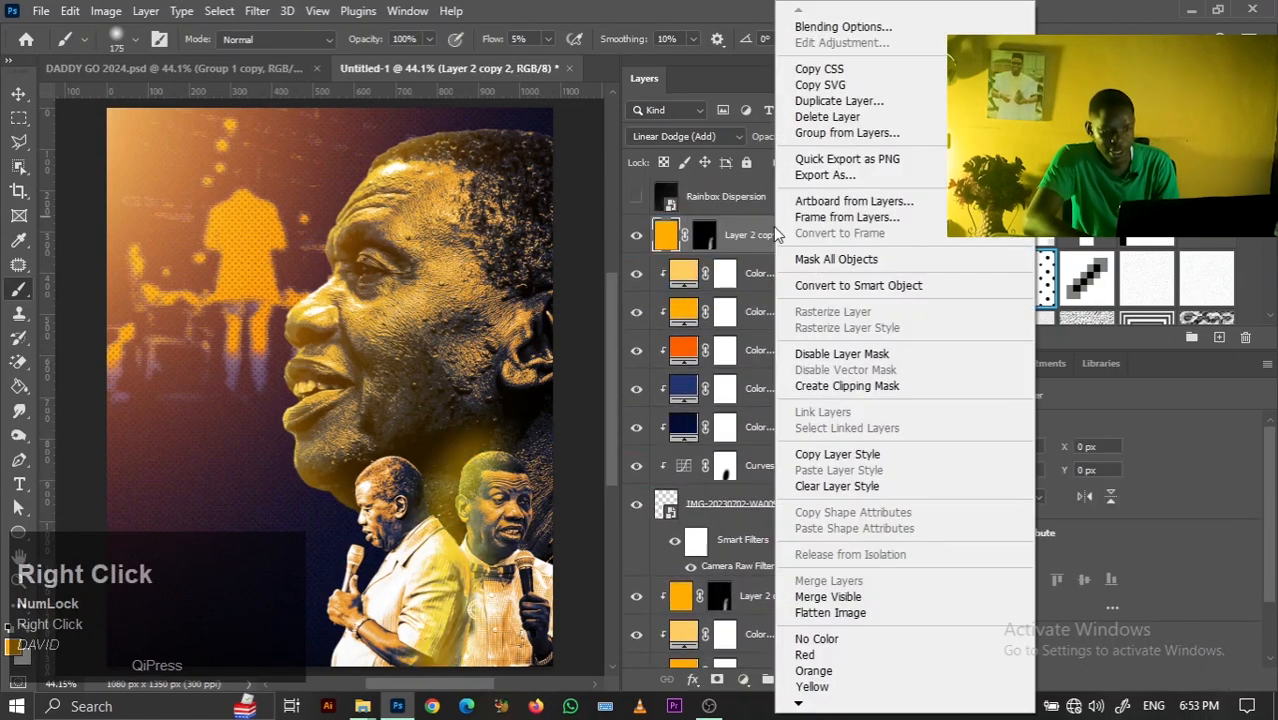
pyautogui.click(727, 243)
pyautogui.click(705, 236)
pyautogui.press('BackSpace')
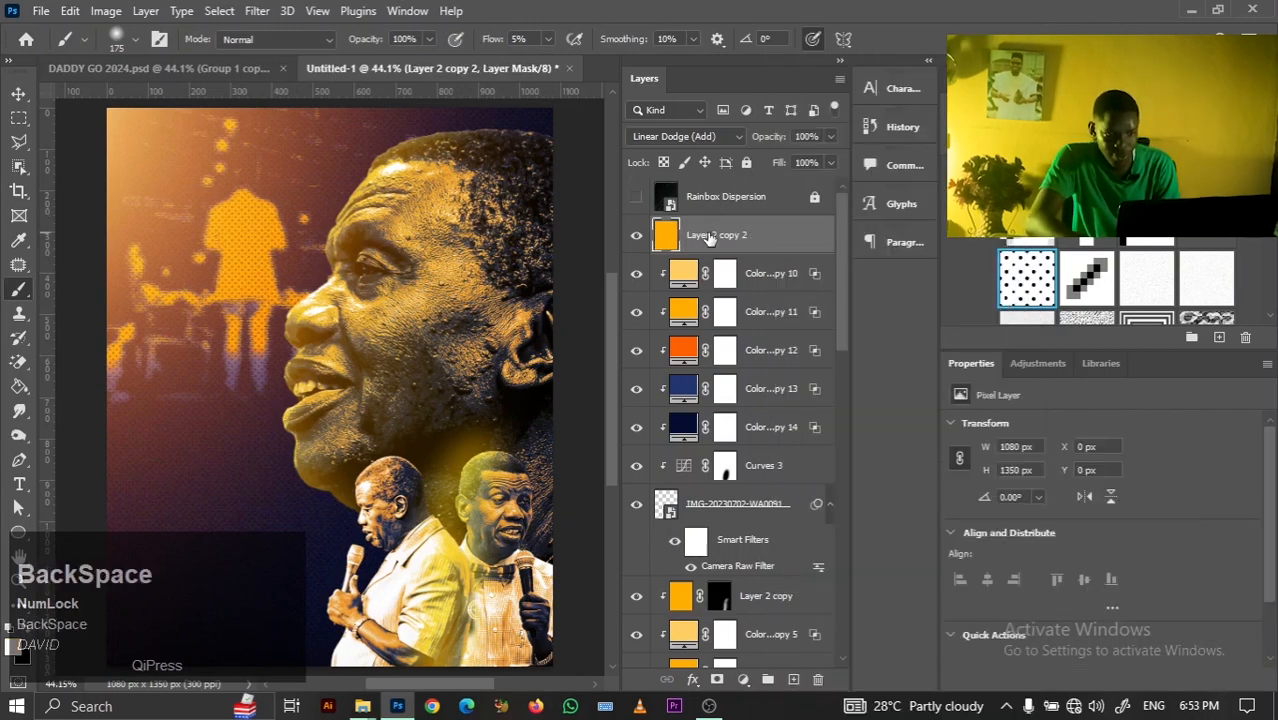
# Add an inverted, black layer mask to Layer 2 copy 2 and clip the layer to the left preacher cutout
pyautogui.click(716, 680)
pyautogui.press('alt')
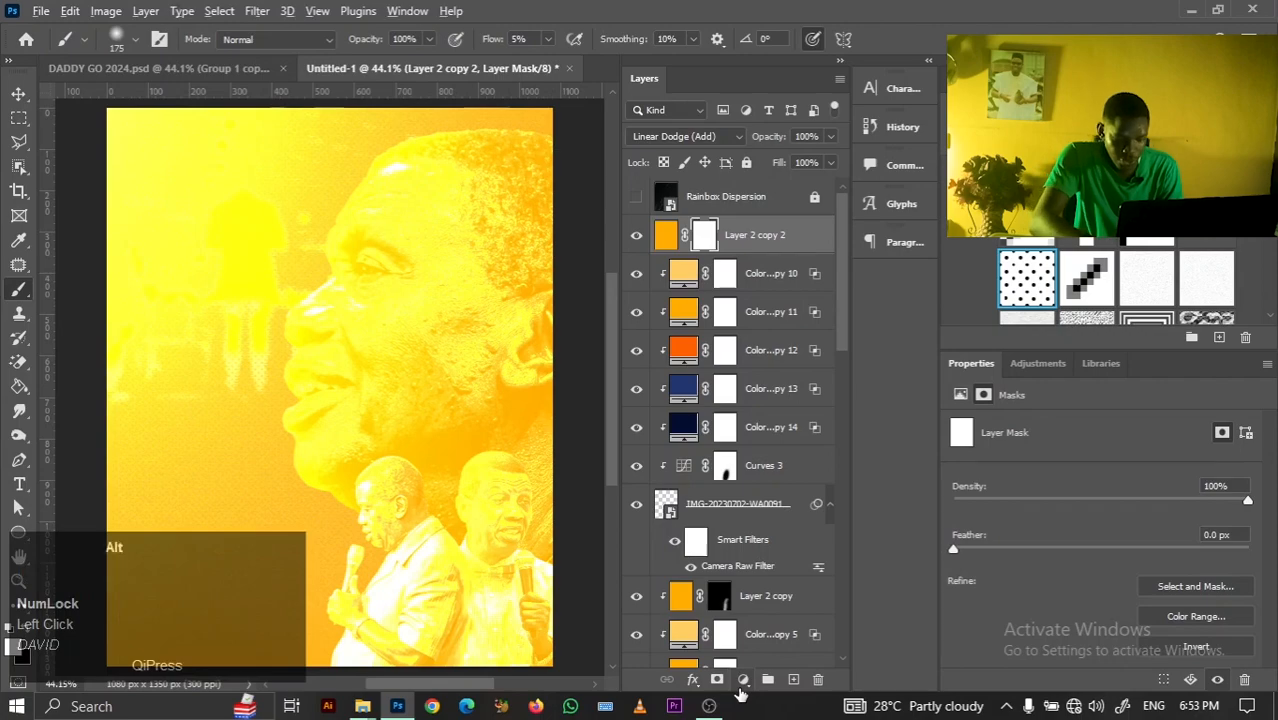
pyautogui.hotkey('ctrl', 'i')
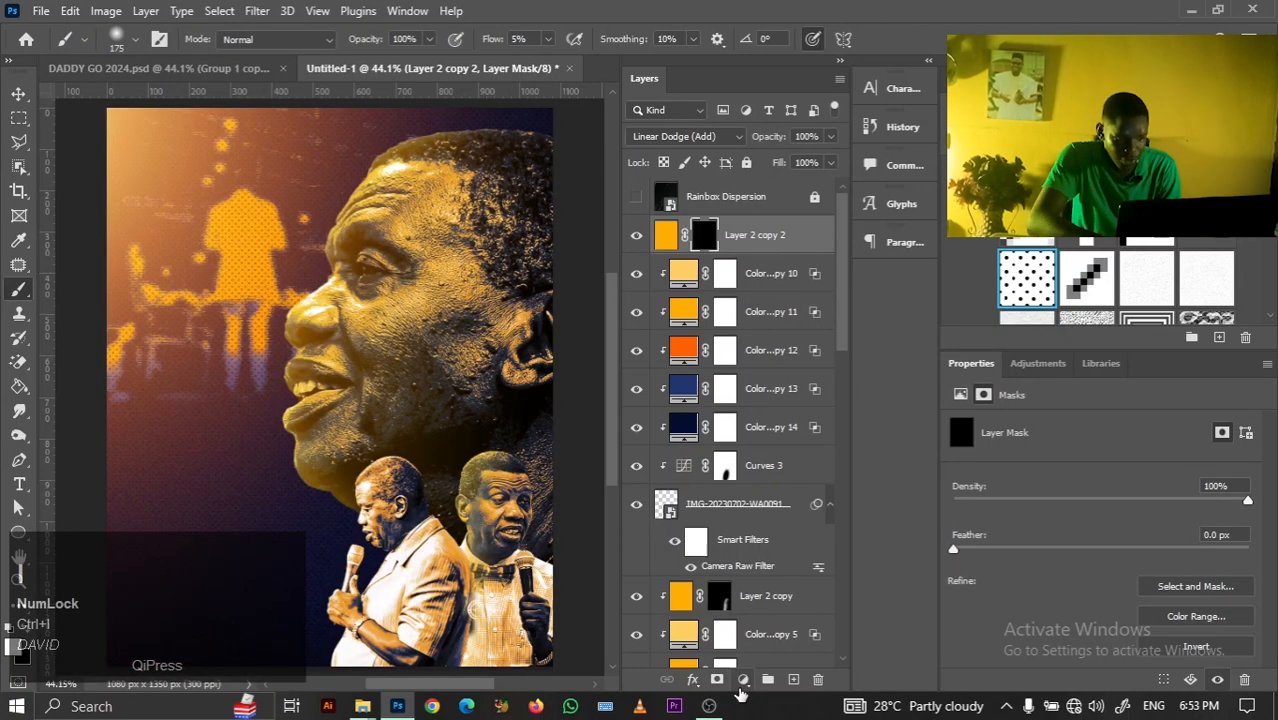
pyautogui.click(635, 237)
pyautogui.click(635, 237)
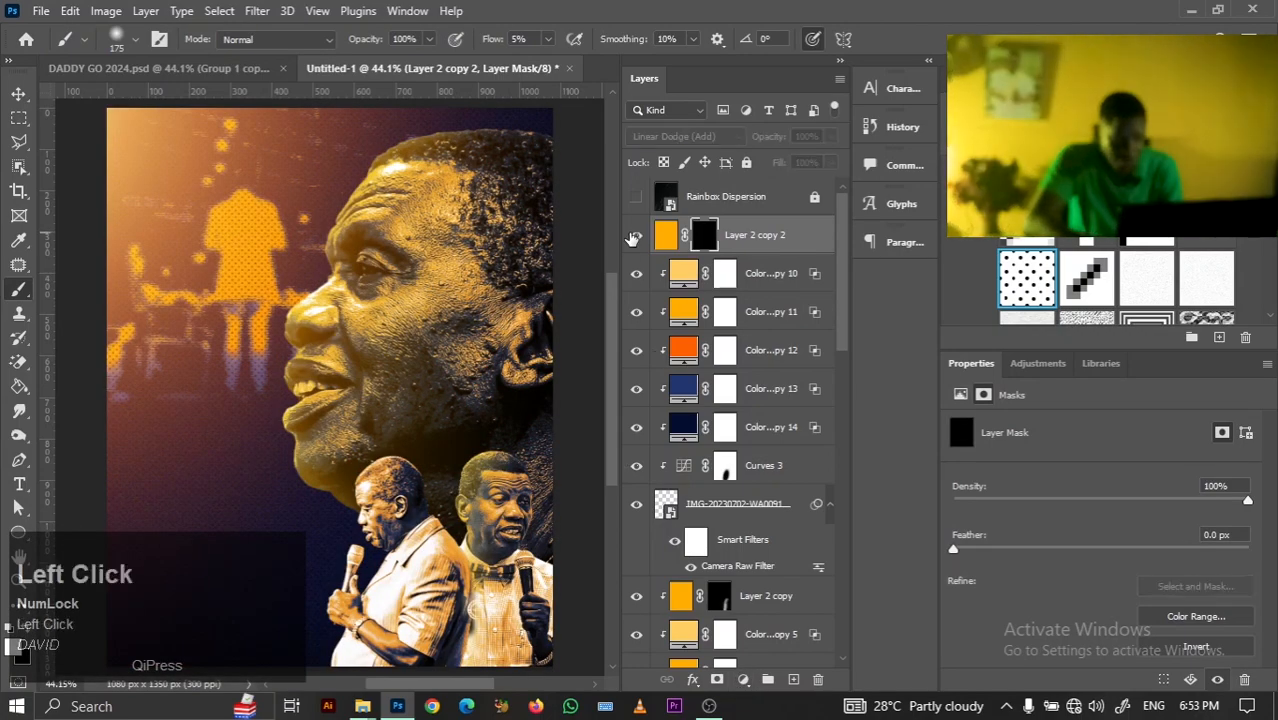
pyautogui.rightClick(770, 236)
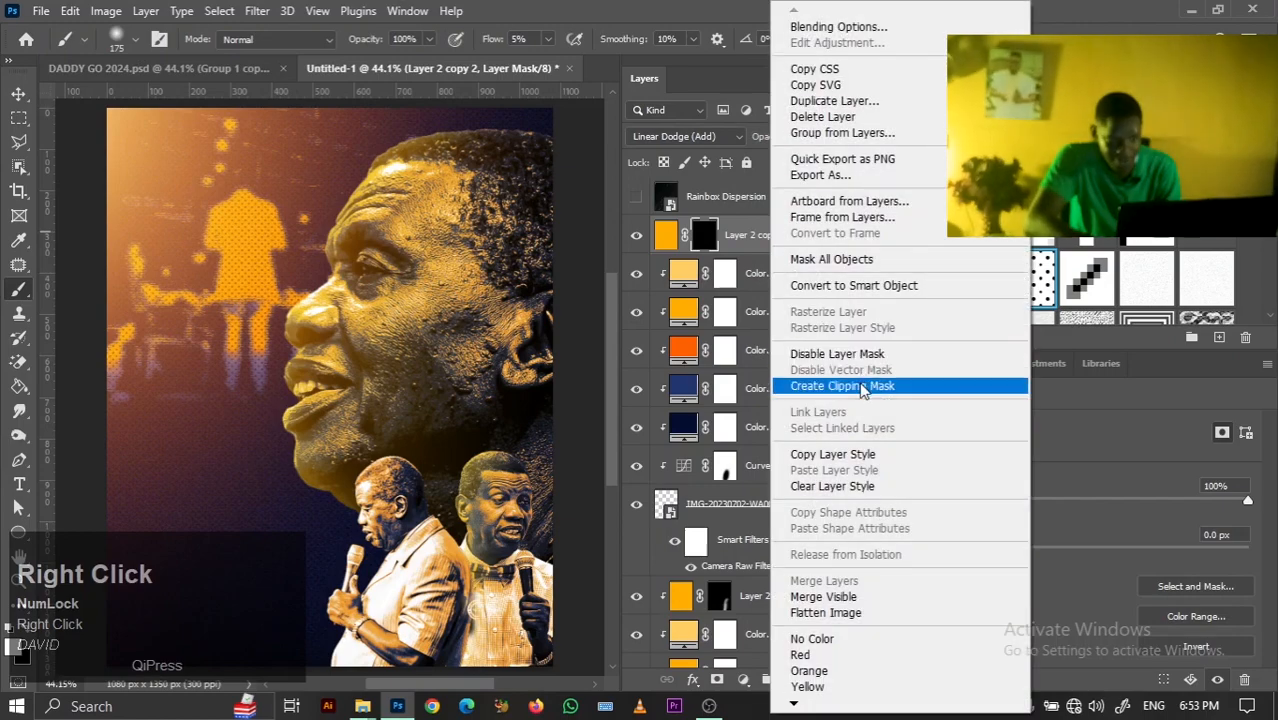
pyautogui.click(848, 386)
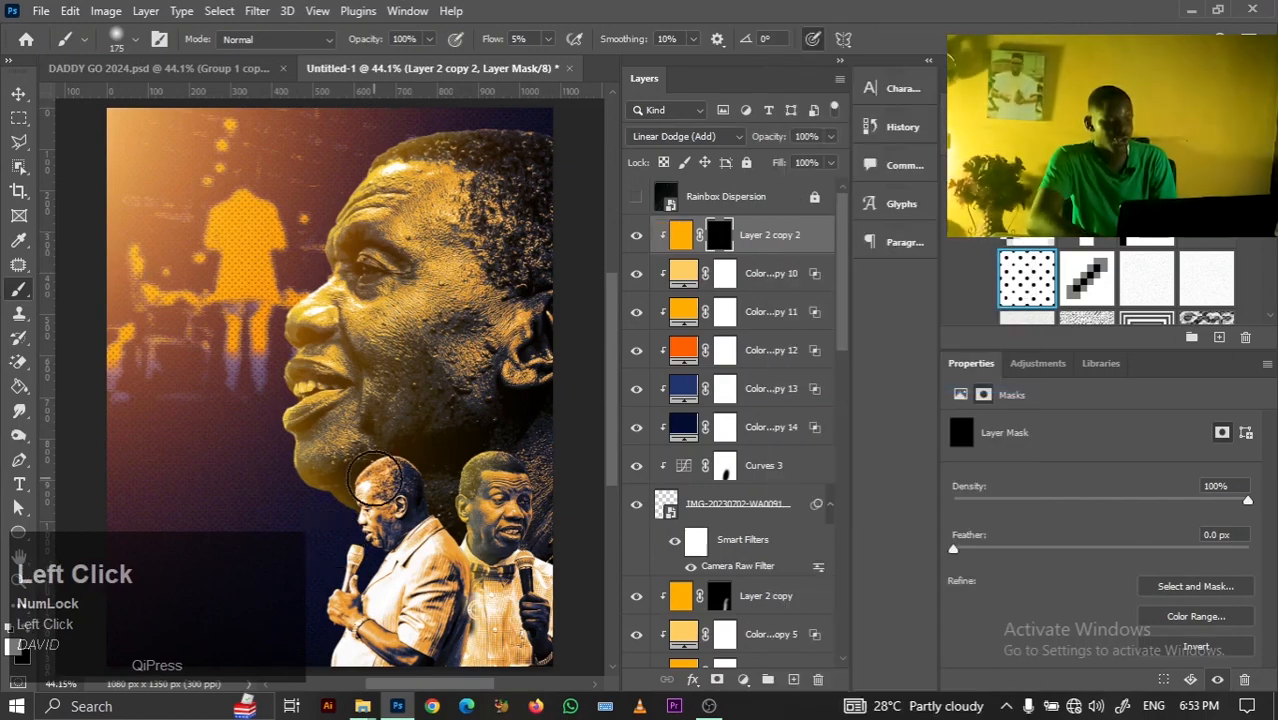
# Paint white on Layer 2 copy 2's mask around the left preacher's head and outer edge, using the 175 px soft brush at 20% flow
pyautogui.click(519, 38)
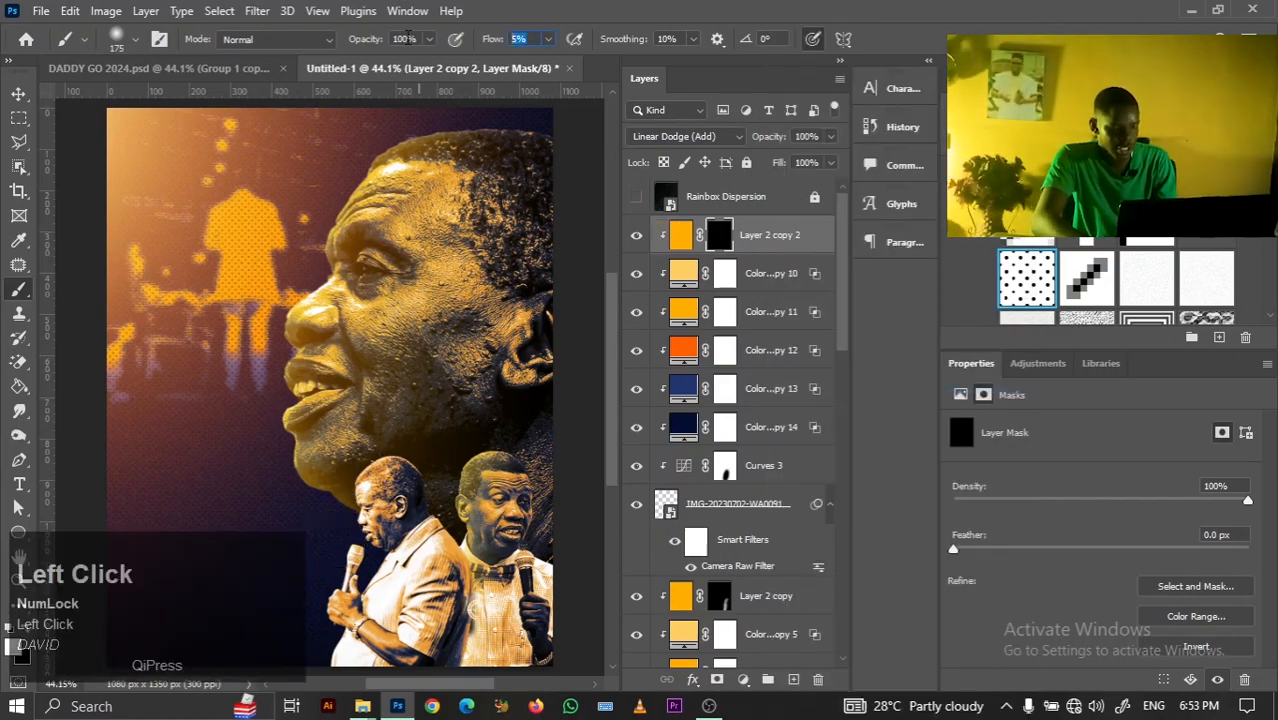
pyautogui.write('20')
pyautogui.press('Return')
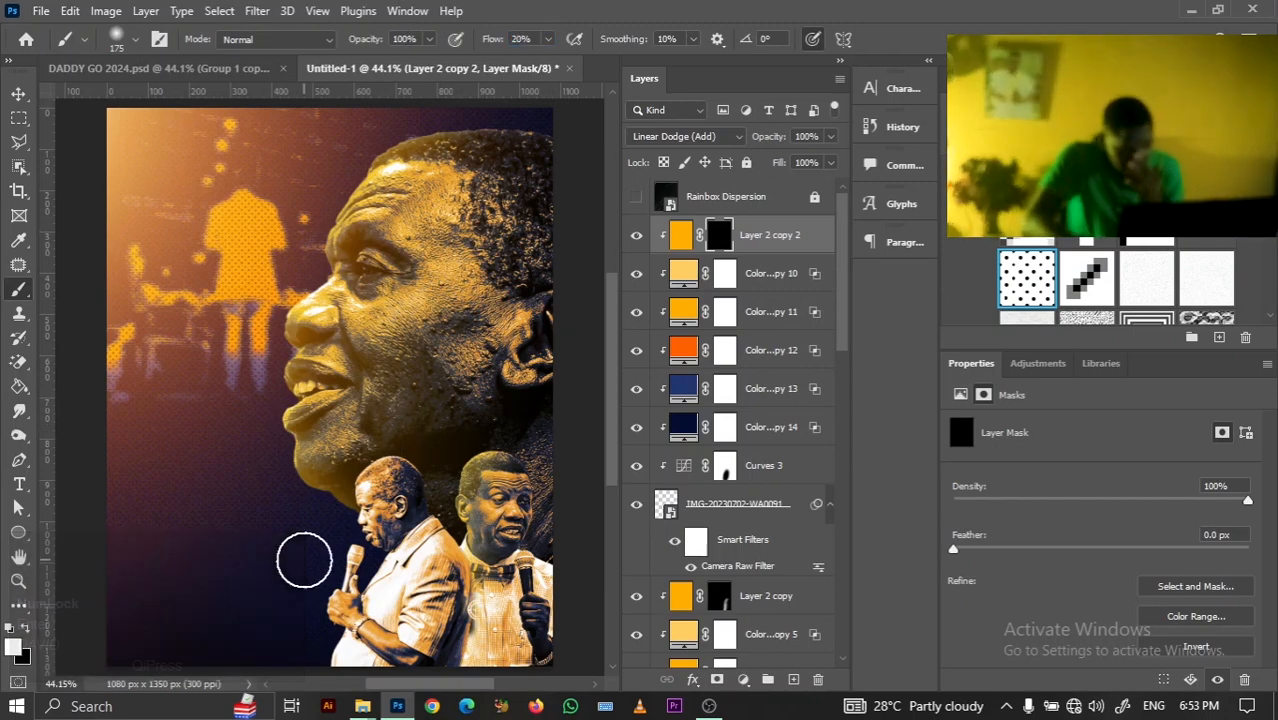
pyautogui.moveTo(365, 450)
pyautogui.mouseDown()
pyautogui.moveTo(346, 560)
pyautogui.moveTo(277, 718)
pyautogui.mouseUp()
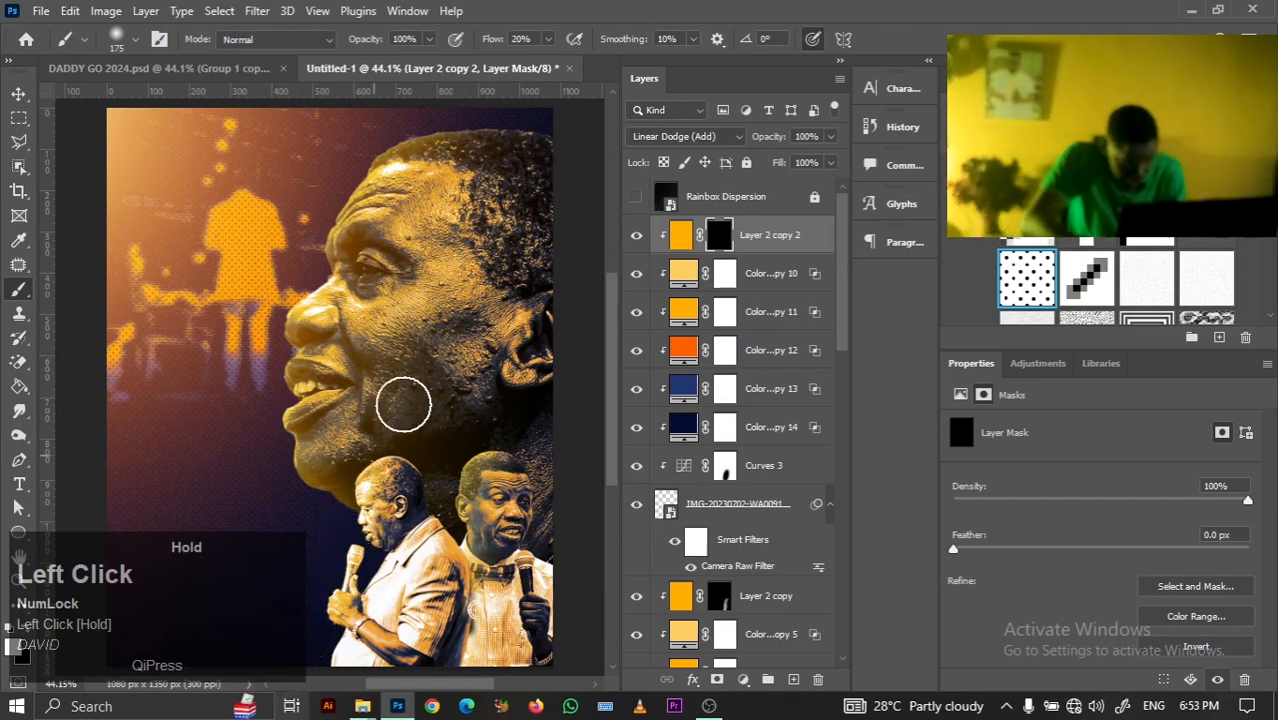
pyautogui.hotkey('ctrl', 'z')
pyautogui.moveTo(364, 448)
pyautogui.mouseDown()
pyautogui.moveTo(338, 508)
pyautogui.moveTo(354, 542)
pyautogui.moveTo(290, 695)
pyautogui.mouseUp()
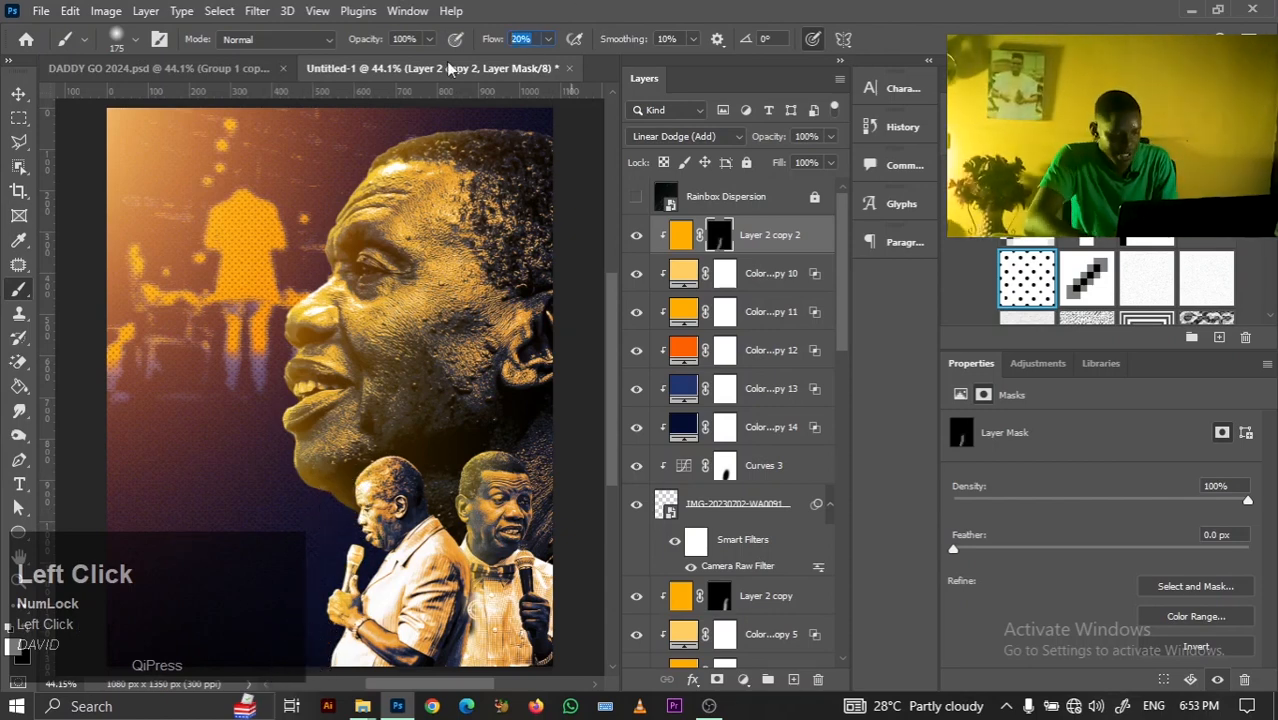
pyautogui.moveTo(378, 456); pyautogui.dragTo(597, 366)
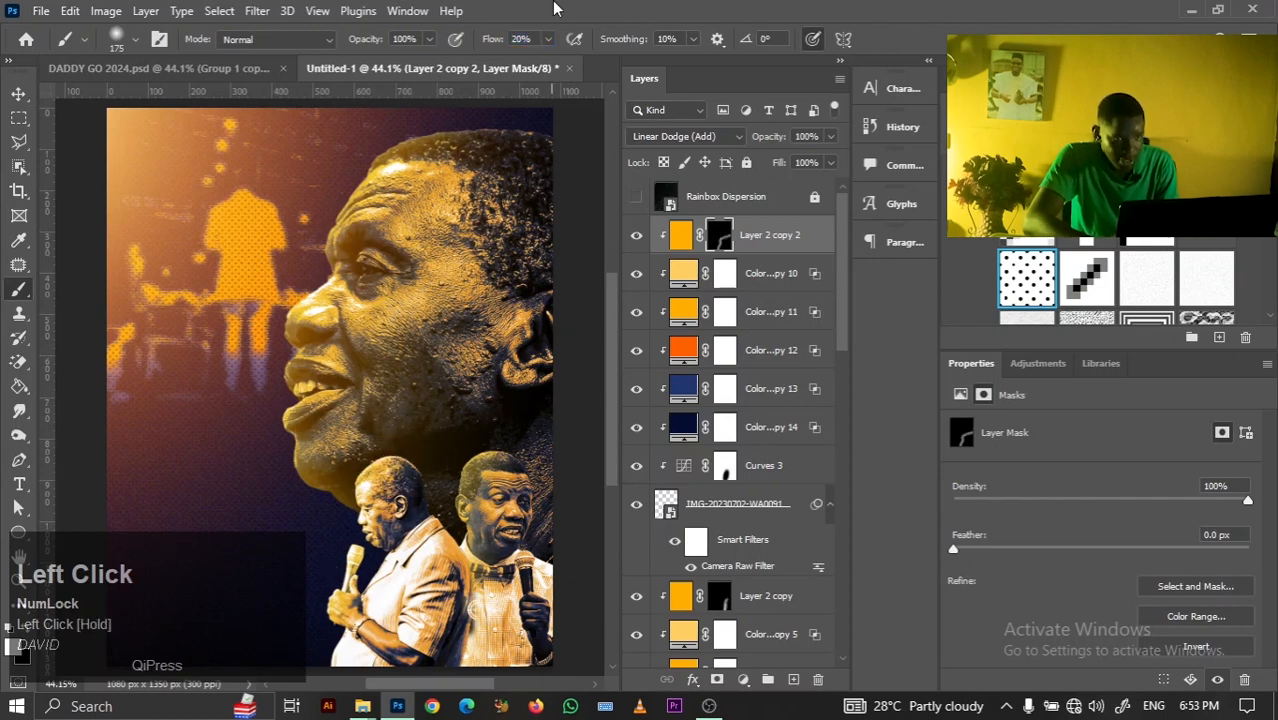
# Reduce the brush flow to 5% and softly extend the orange light over the left preacher's head
pyautogui.click(520, 39)
pyautogui.press('BackSpace')
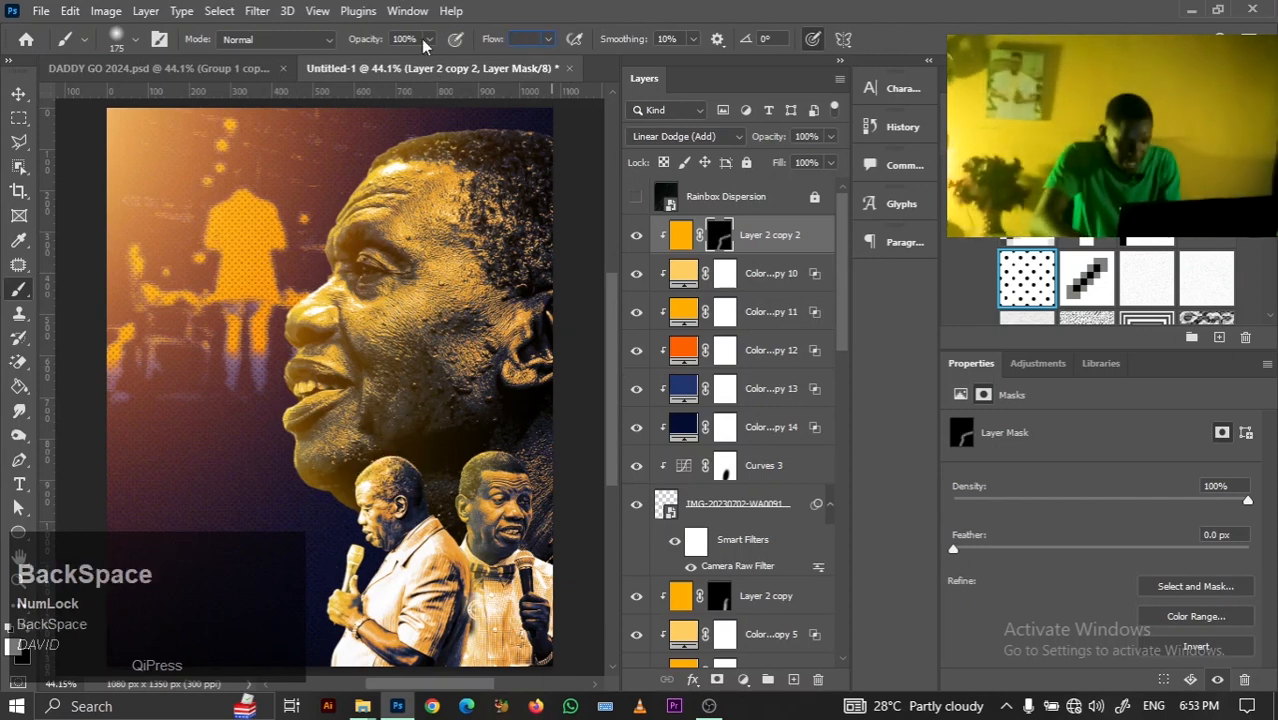
pyautogui.write('5')
pyautogui.press('Return')
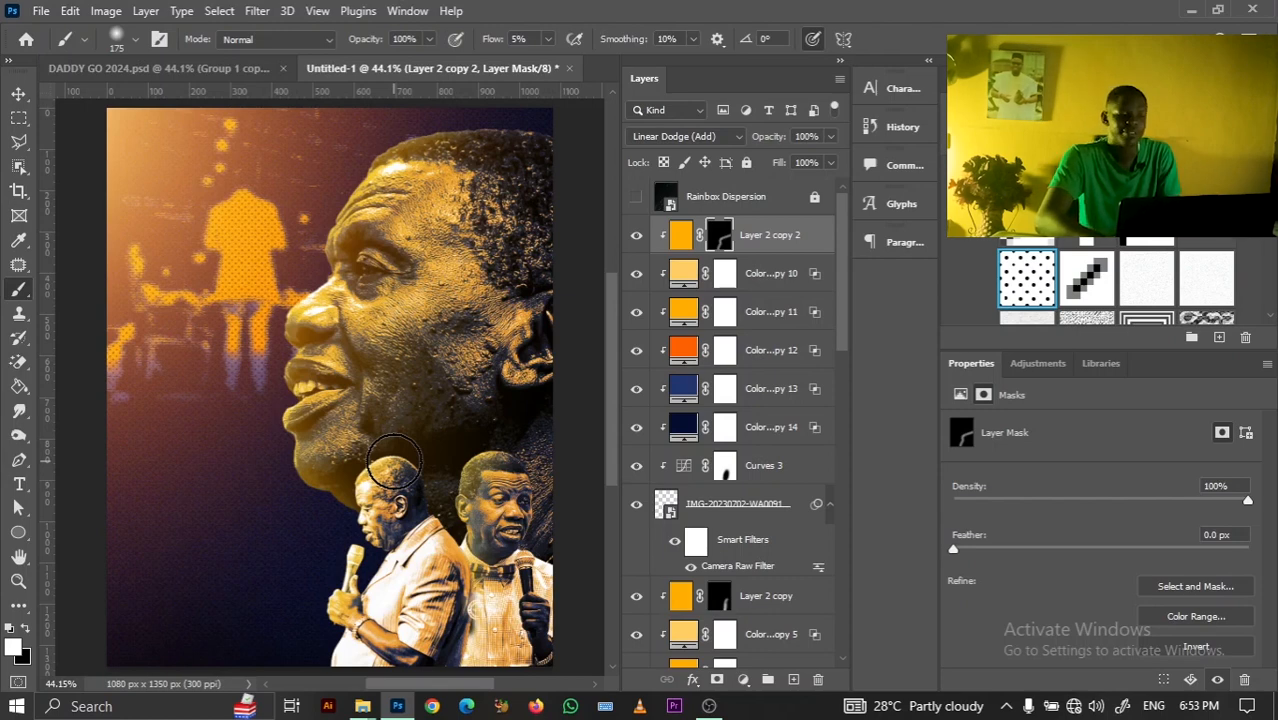
pyautogui.moveTo(393, 461)
pyautogui.mouseDown()
pyautogui.moveTo(384, 512)
pyautogui.moveTo(379, 500)
pyautogui.mouseUp()
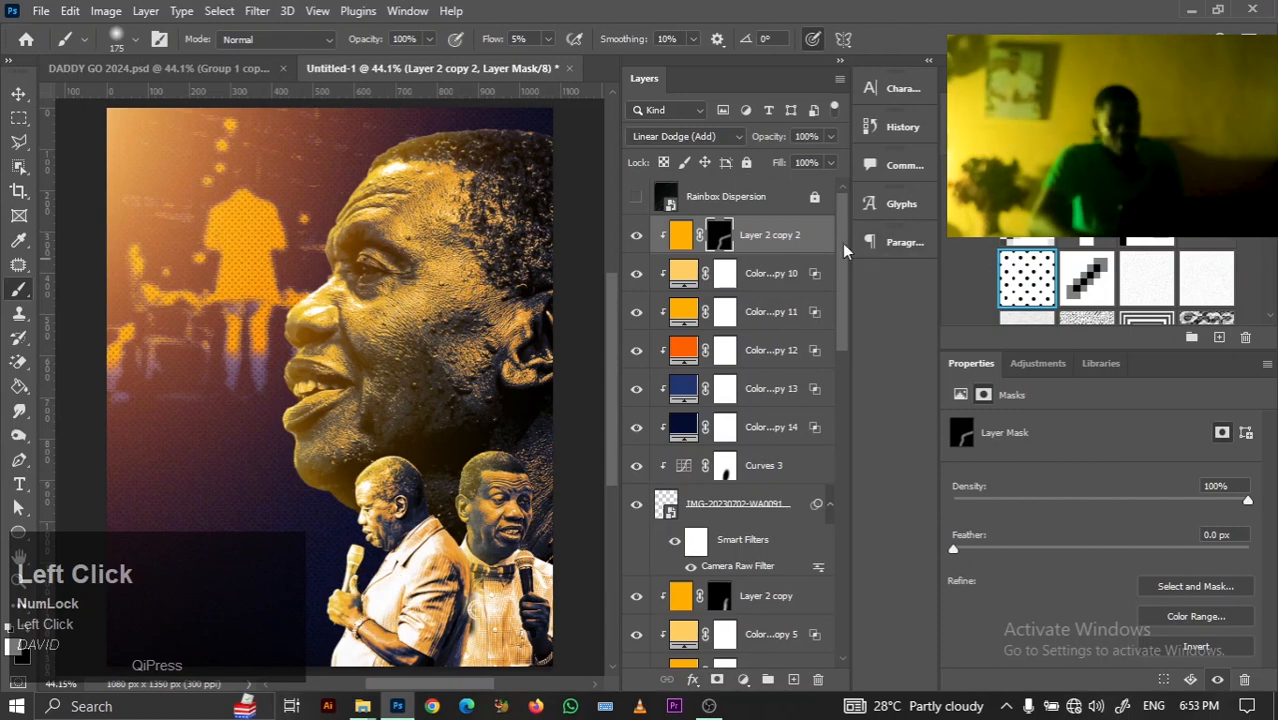
# Set Layer 2 copy 2's Blend If range for Current Layer to 71 for blacks and a split 145 / 193 for whites
pyautogui.click(815, 239)
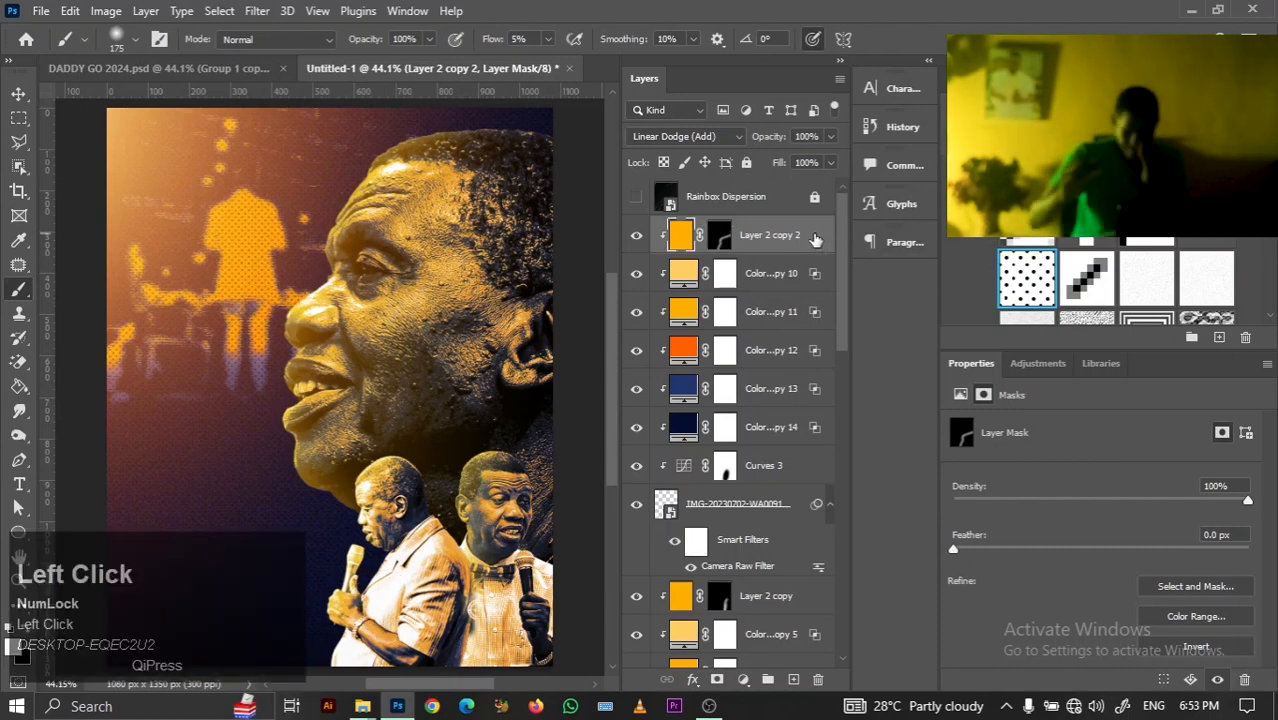
pyautogui.doubleClick(815, 237)
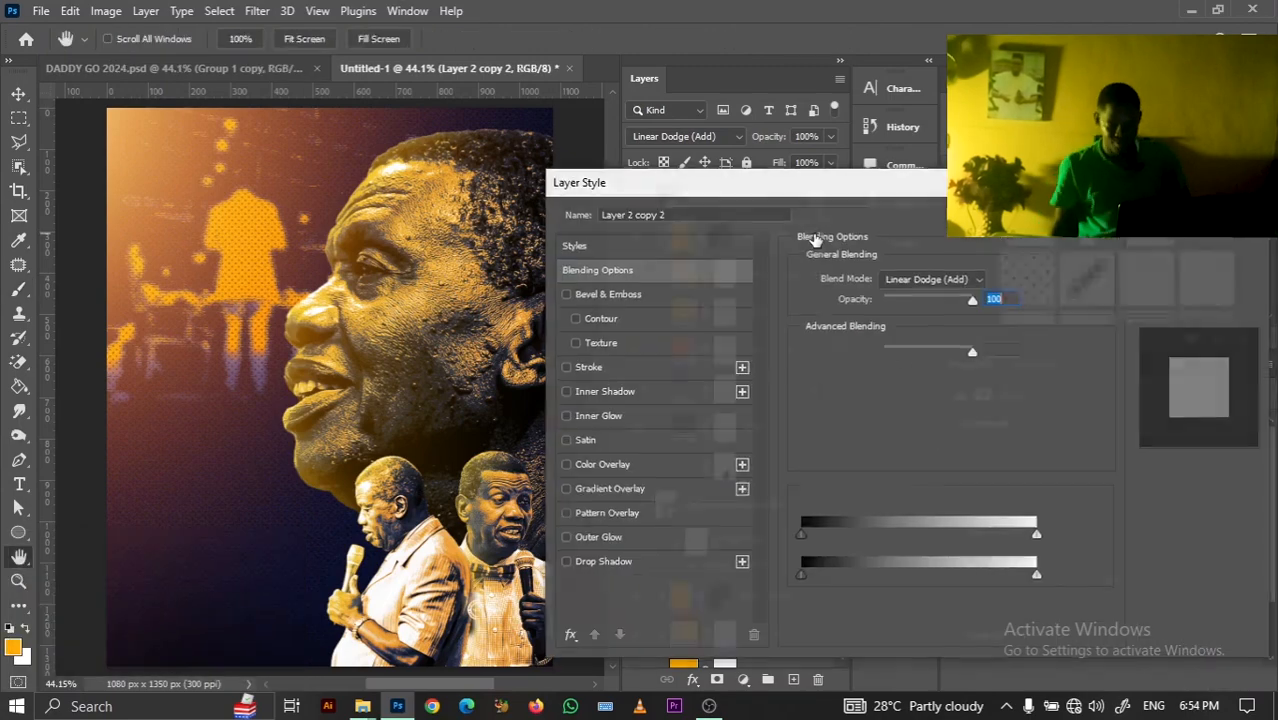
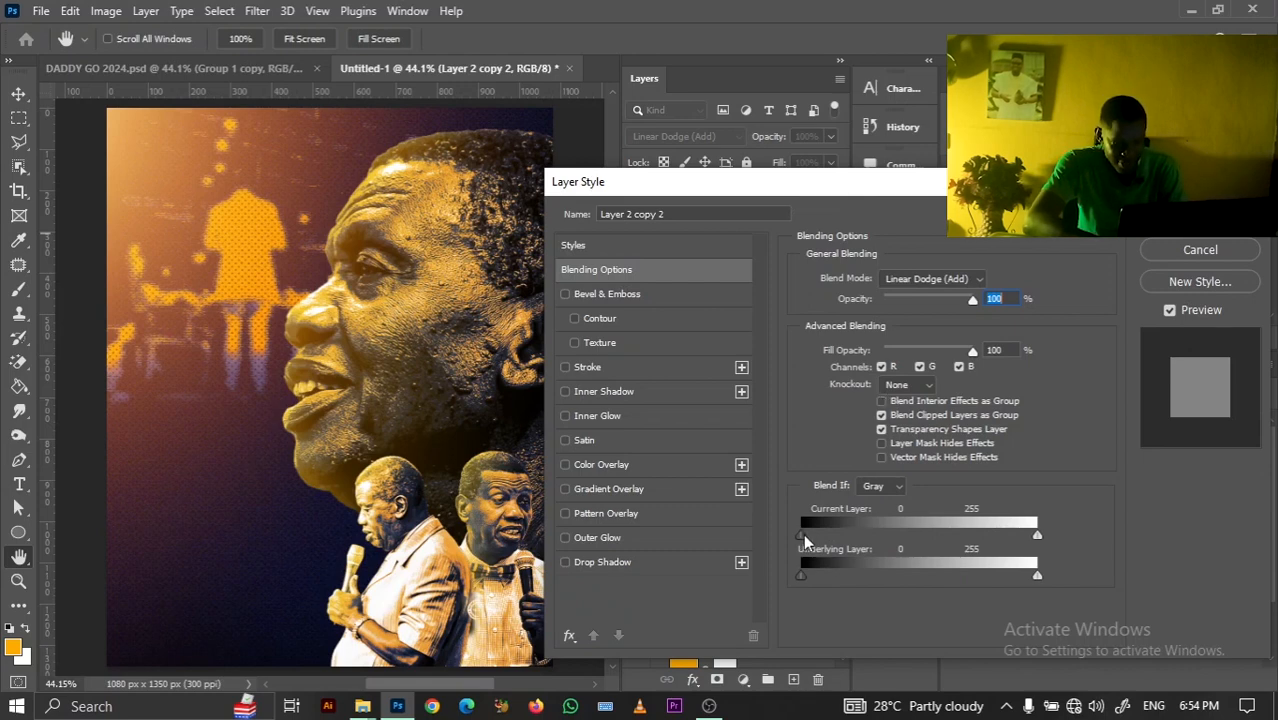
pyautogui.moveTo(802, 534); pyautogui.dragTo(866, 532)
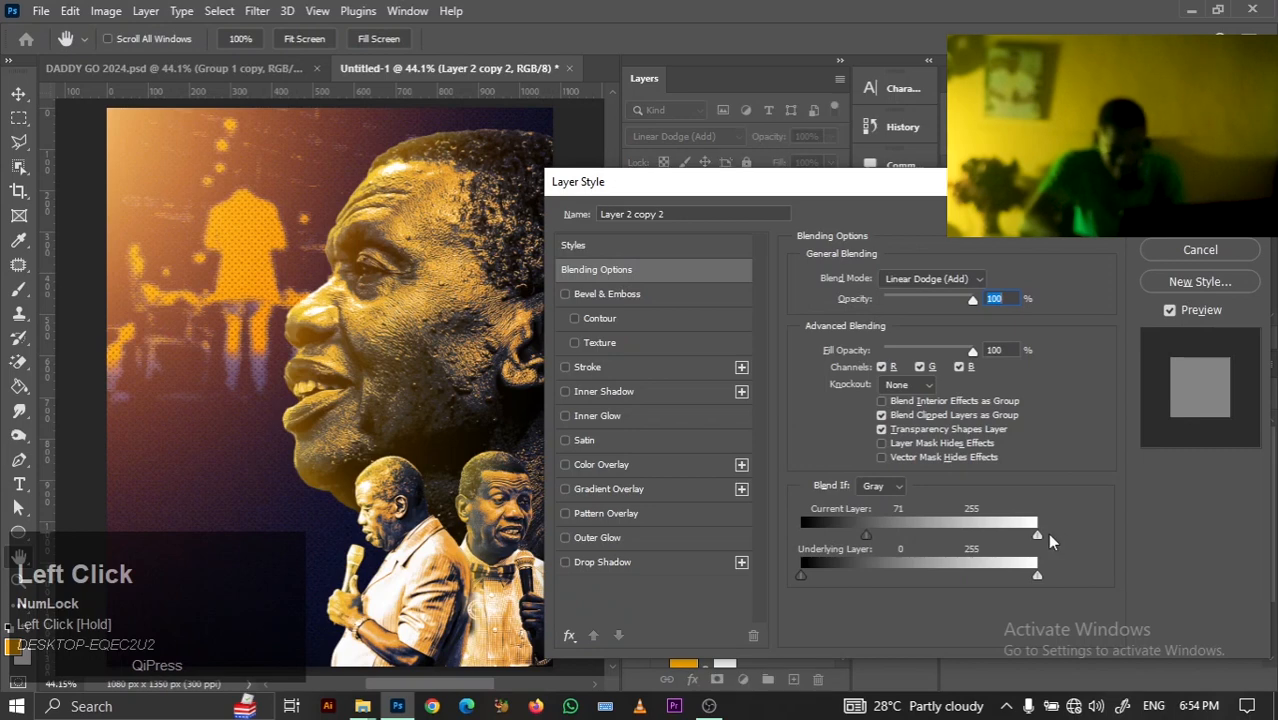
pyautogui.moveTo(1036, 540); pyautogui.dragTo(937, 538)
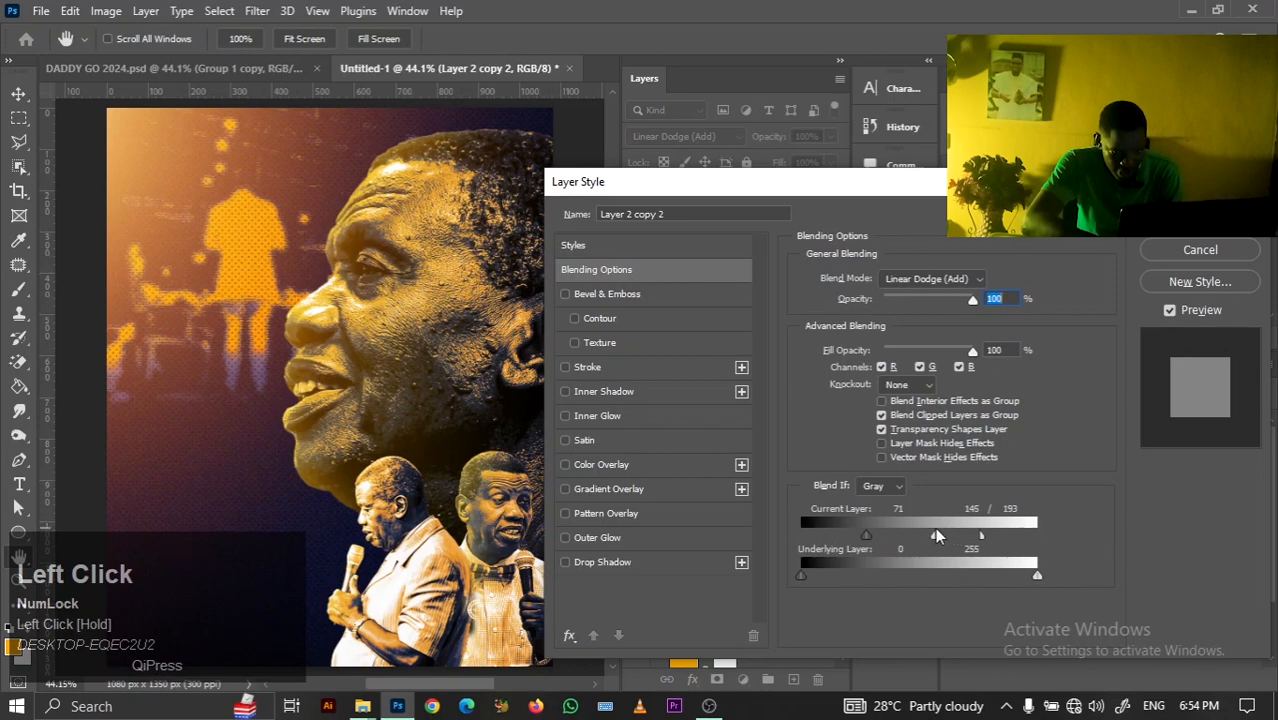
pyautogui.click(1200, 217)
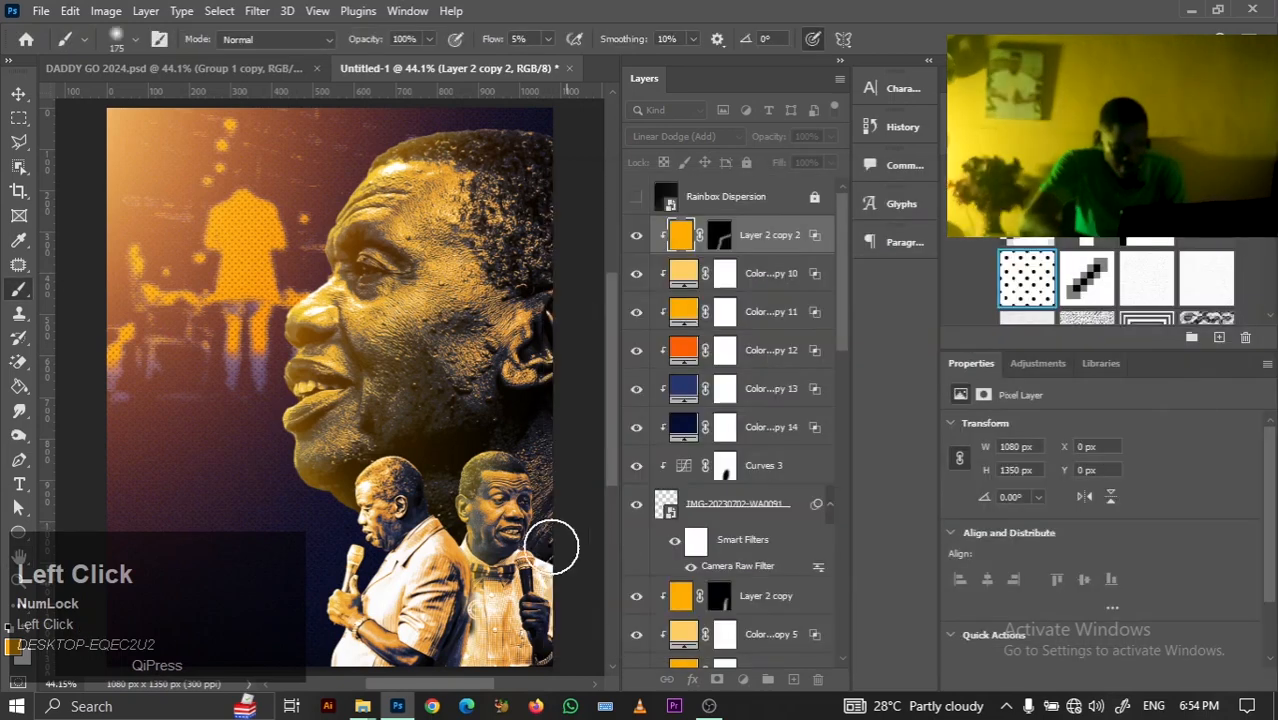
# Split the black Blend If slider of the right preacher's Layer 2 copy to 62 / 124 for Current Layer
pyautogui.press('v')
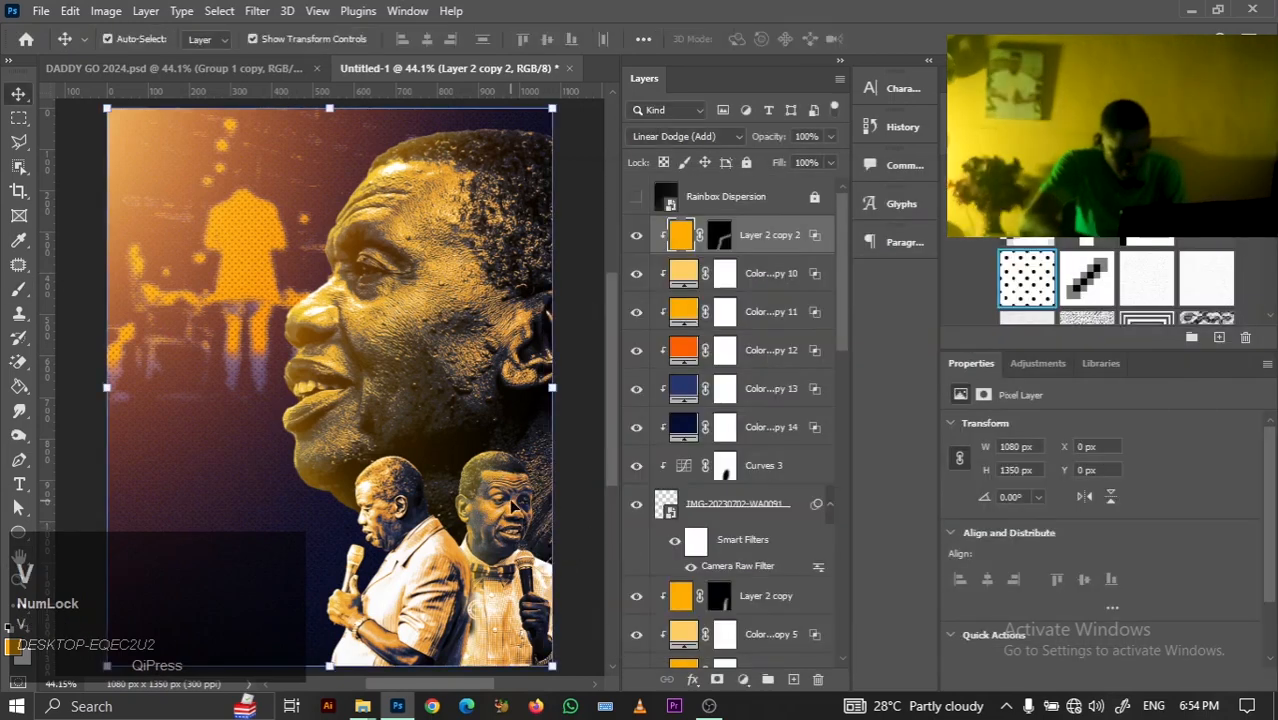
pyautogui.click(590, 508)
pyautogui.click(514, 506)
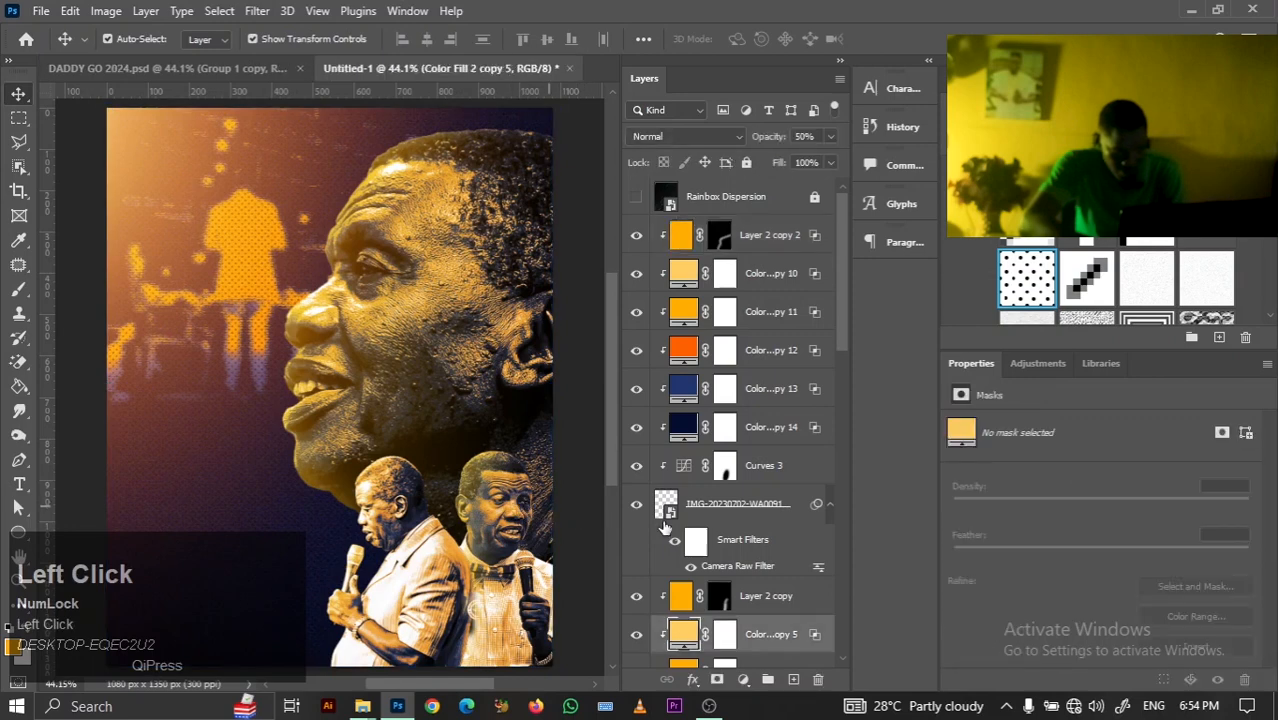
pyautogui.click(782, 604)
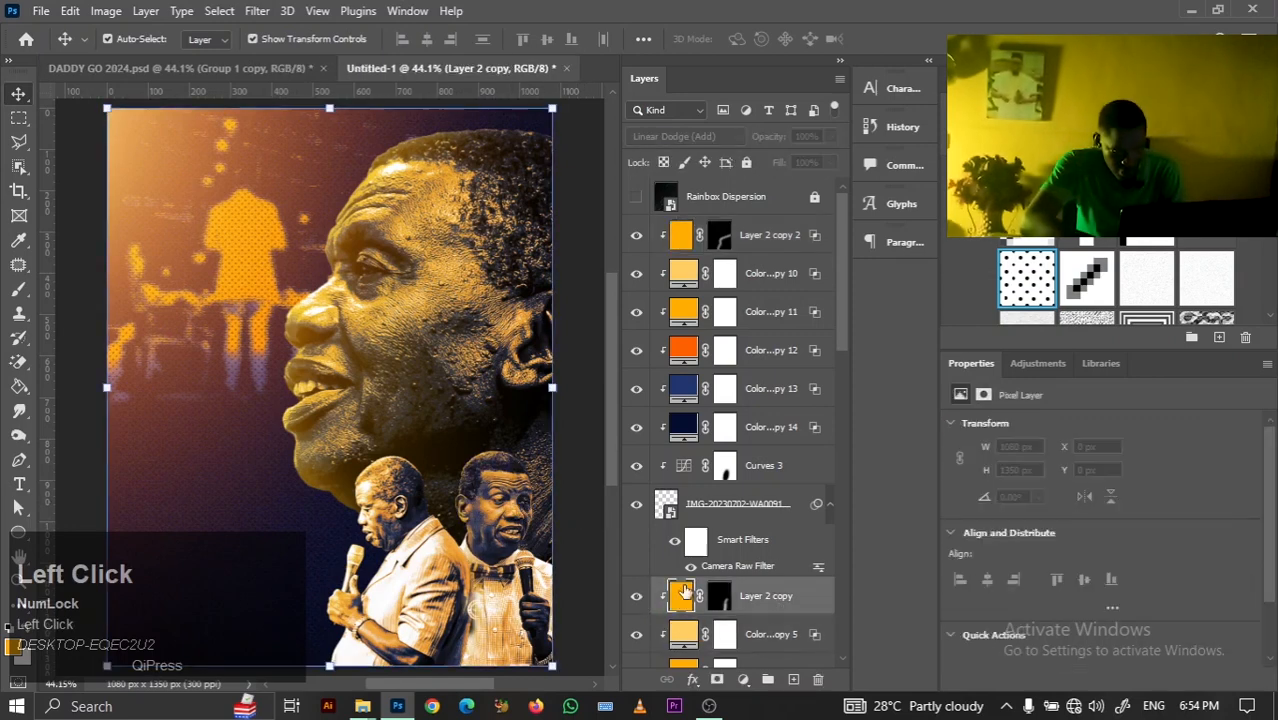
pyautogui.doubleClick(811, 594)
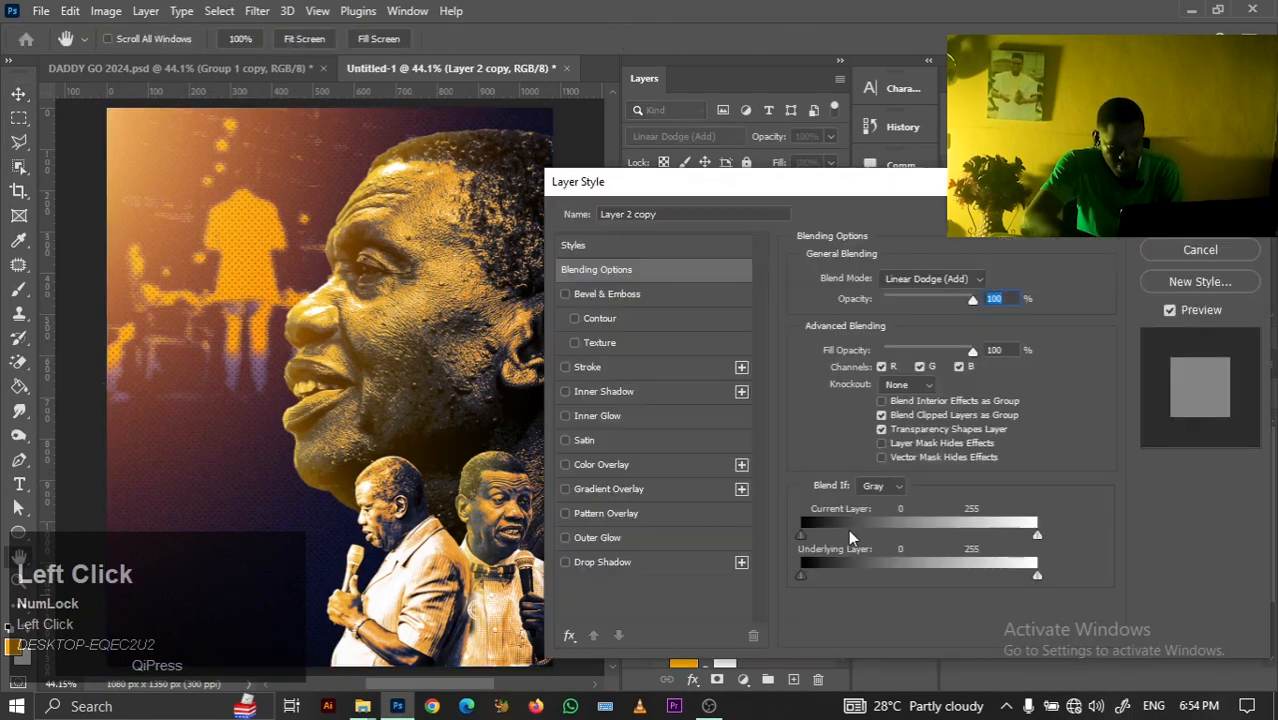
pyautogui.keyDown('alt'); pyautogui.moveTo(801, 533); pyautogui.dragTo(918, 534); pyautogui.keyUp('alt')
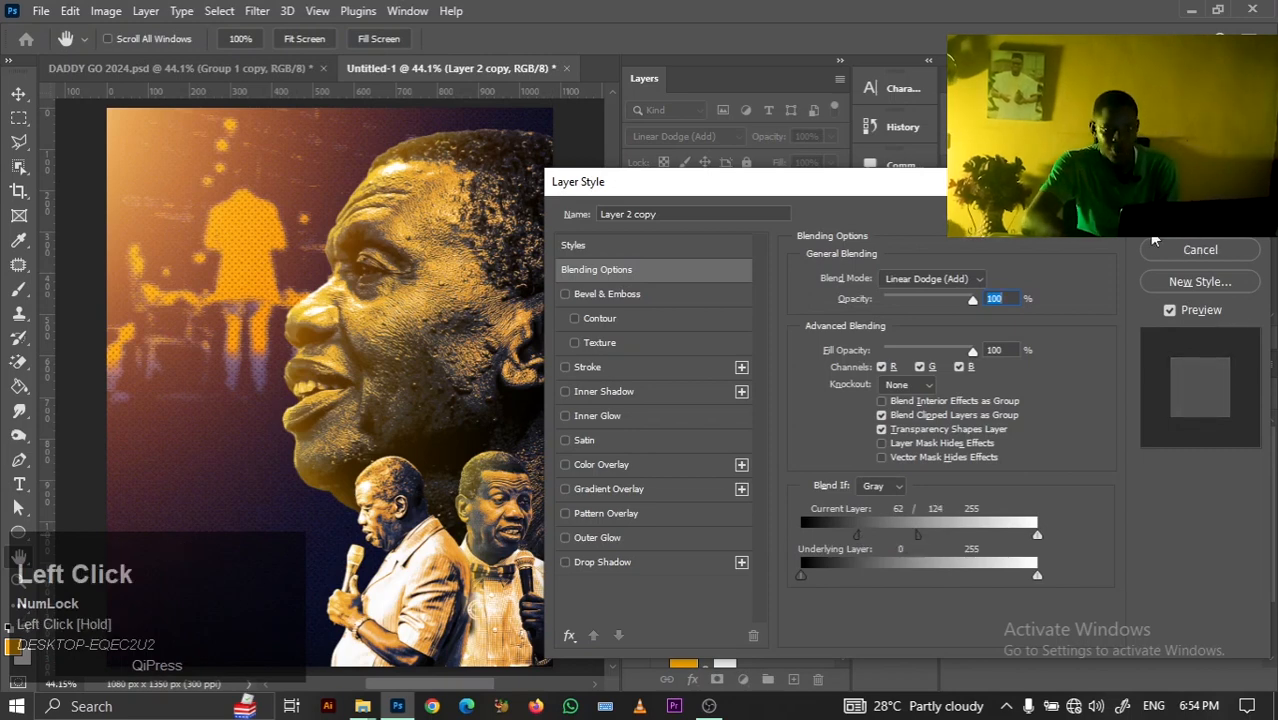
pyautogui.click(1180, 220)
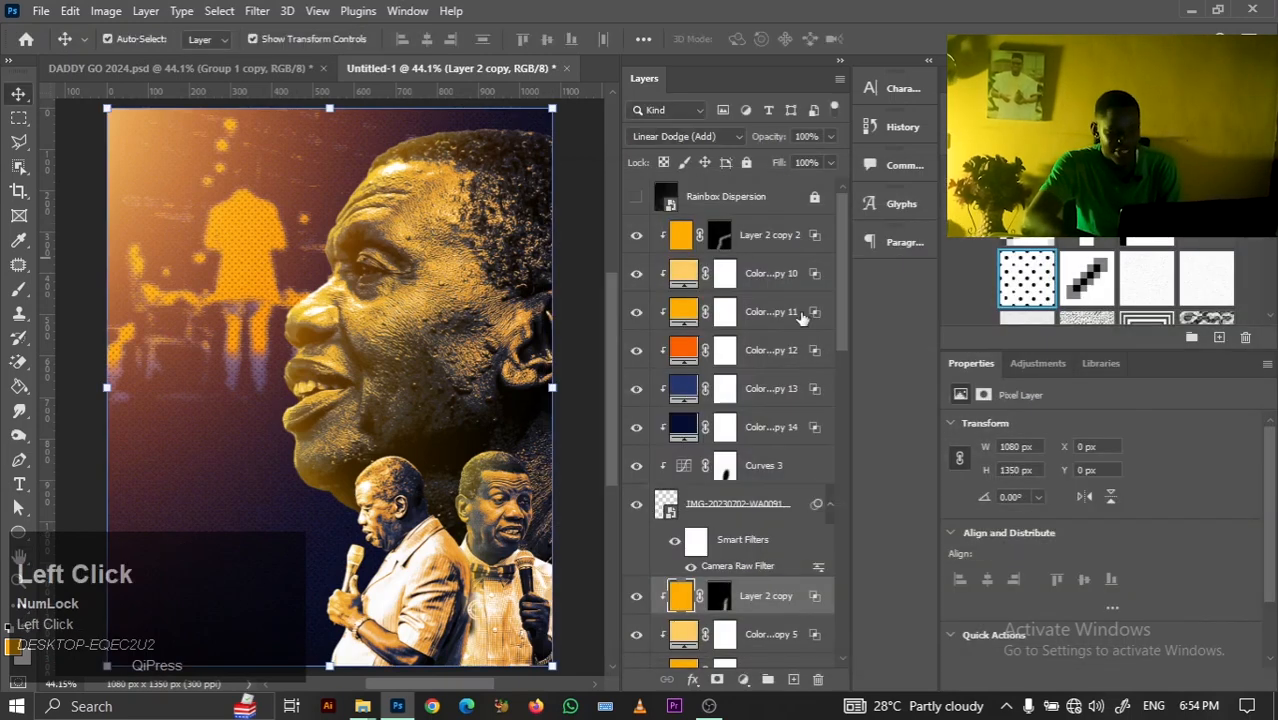
# Split the white Blend If slider of the large face's orange Layer 2 to 156 / 255 for Current Layer
pyautogui.moveTo(845, 324); pyautogui.dragTo(850, 563)
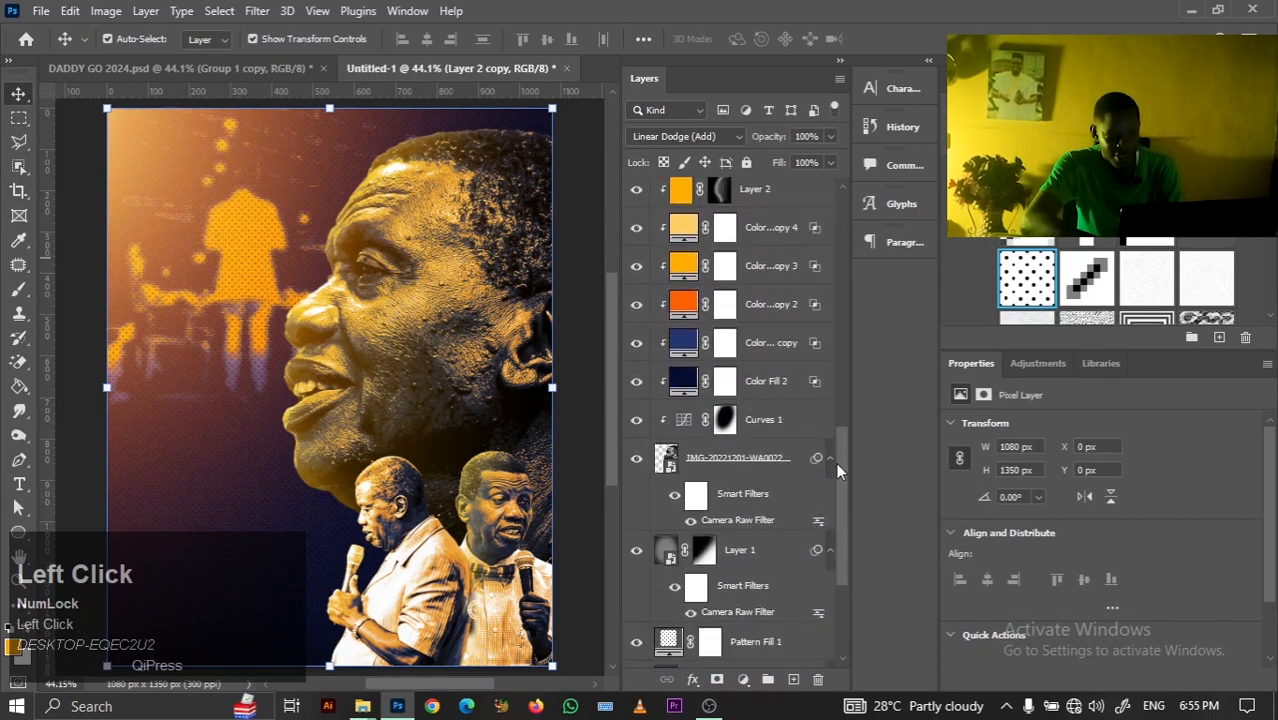
pyautogui.moveTo(838, 470); pyautogui.dragTo(775, 421)
pyautogui.click(783, 418)
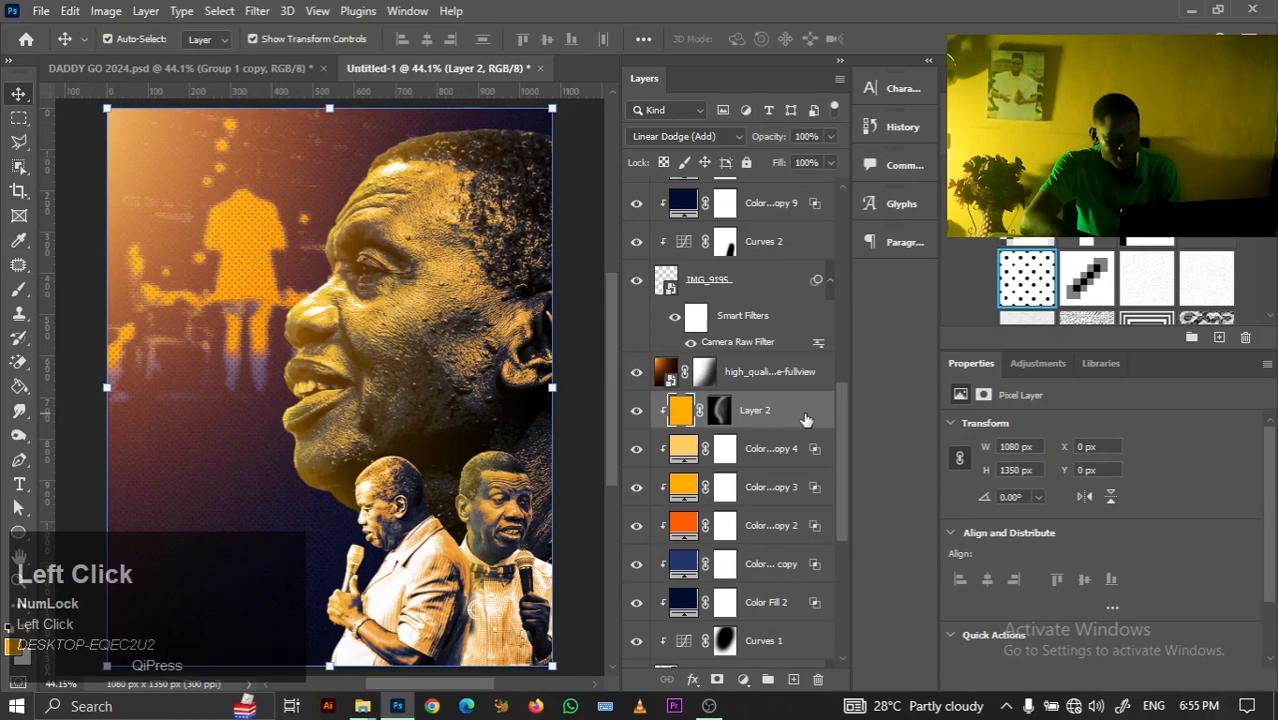
pyautogui.doubleClick(806, 418)
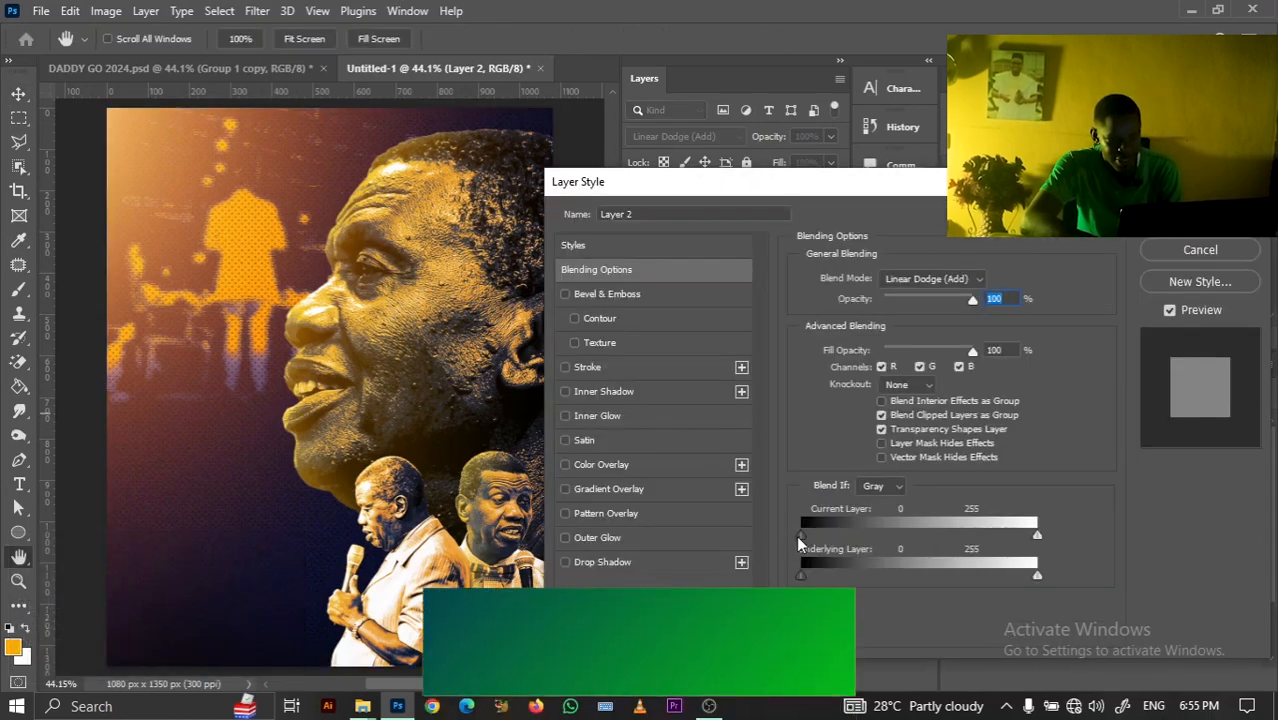
pyautogui.keyDown('alt'); pyautogui.moveTo(1037, 536); pyautogui.dragTo(948, 553); pyautogui.keyUp('alt')
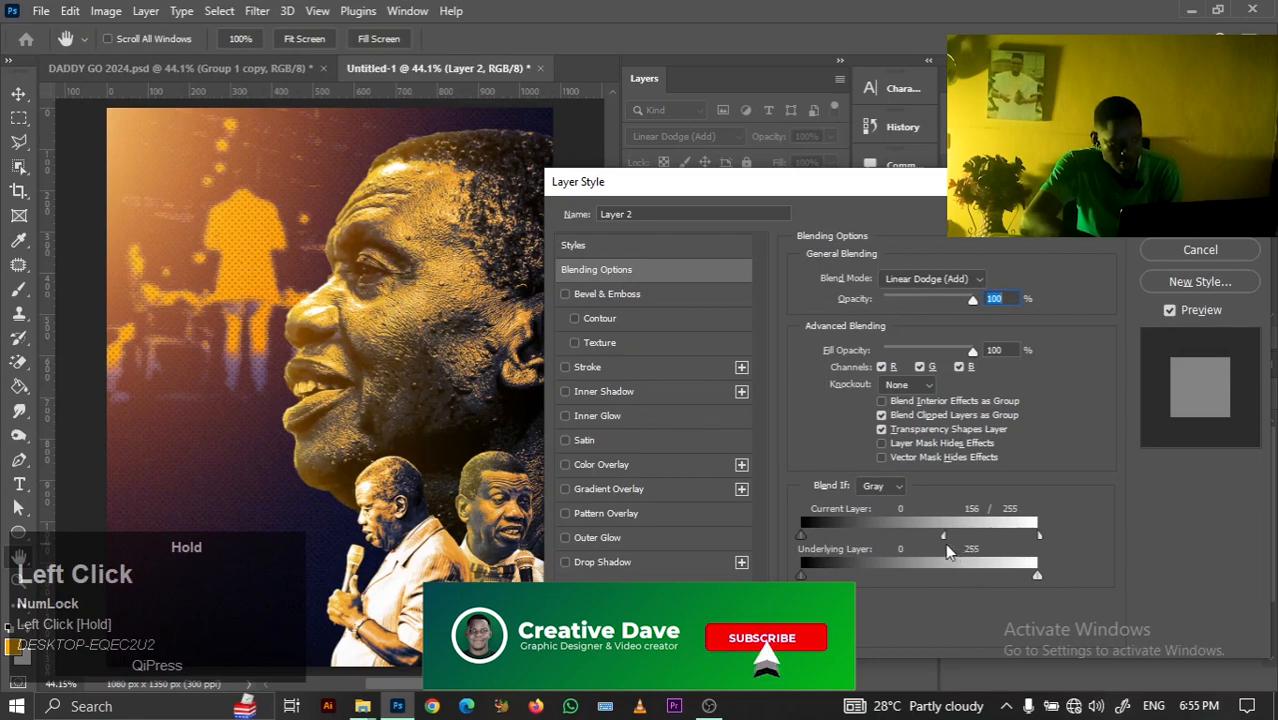
pyautogui.click(1200, 218)
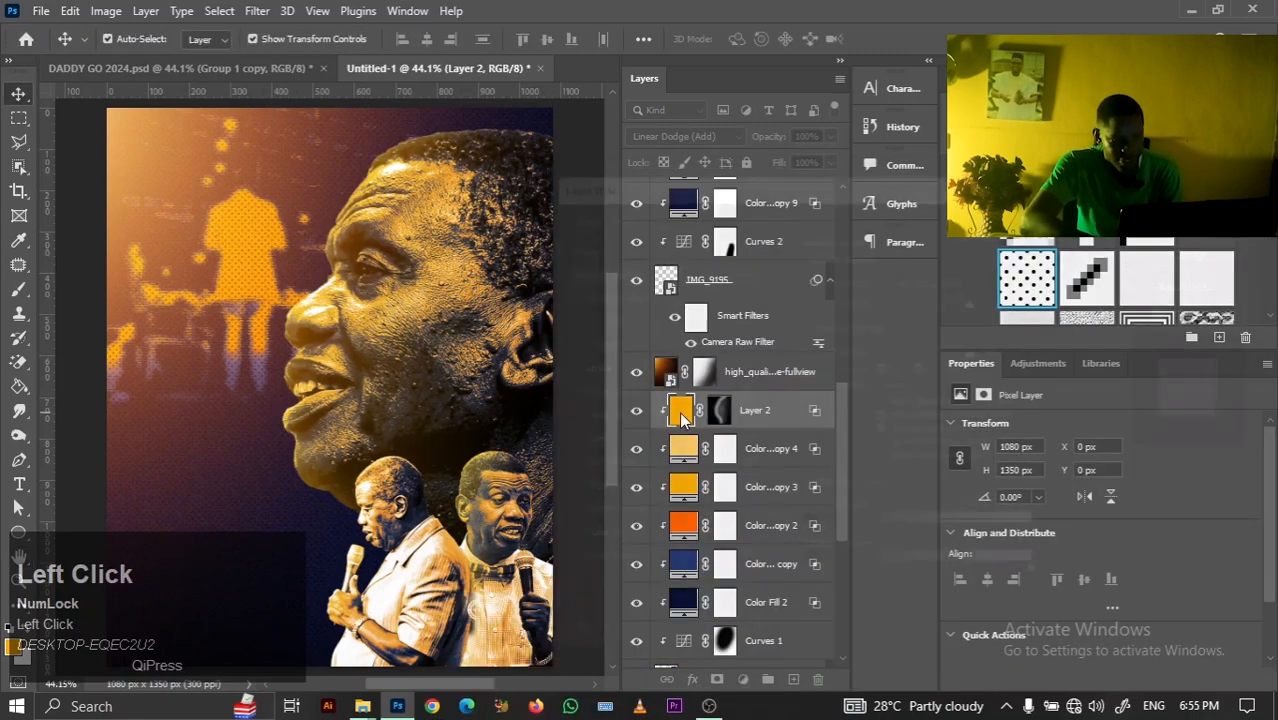
# Rejoin the split white Blend If slider of the left preacher's Layer 2 copy 2 at 198 for Current Layer
pyautogui.click(395, 533)
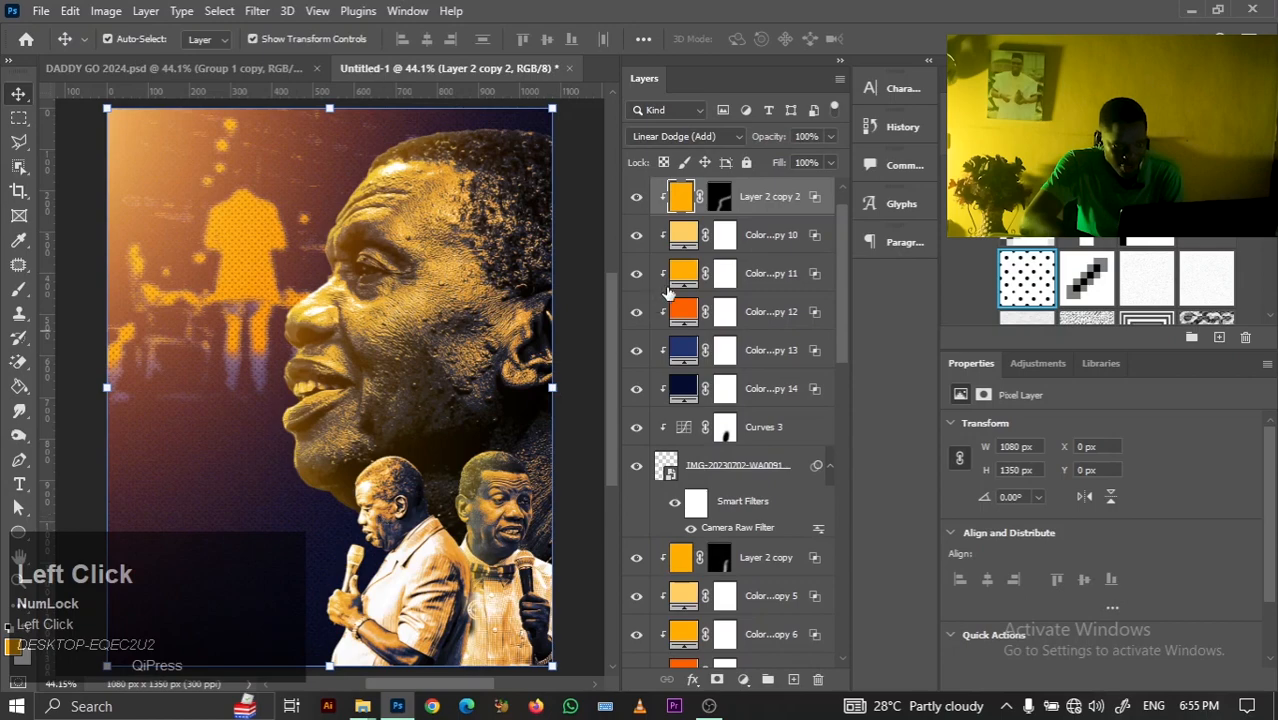
pyautogui.doubleClick(838, 204)
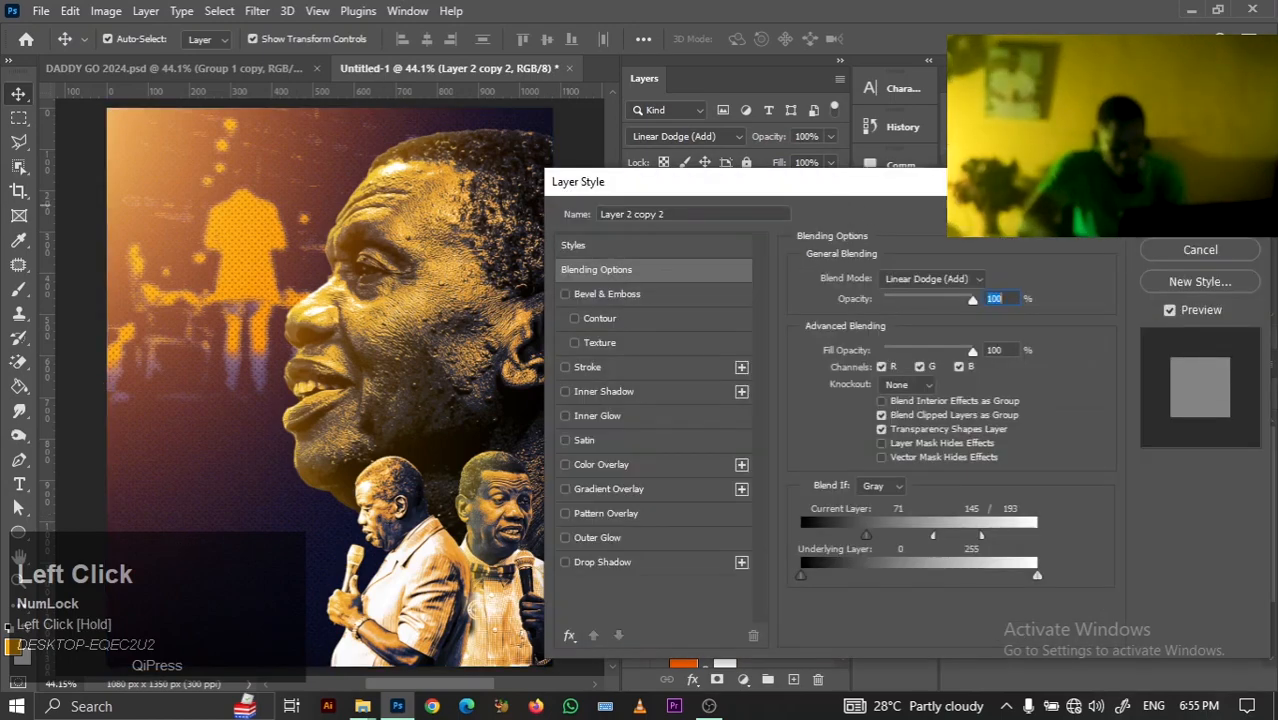
pyautogui.moveTo(938, 538); pyautogui.dragTo(985, 547)
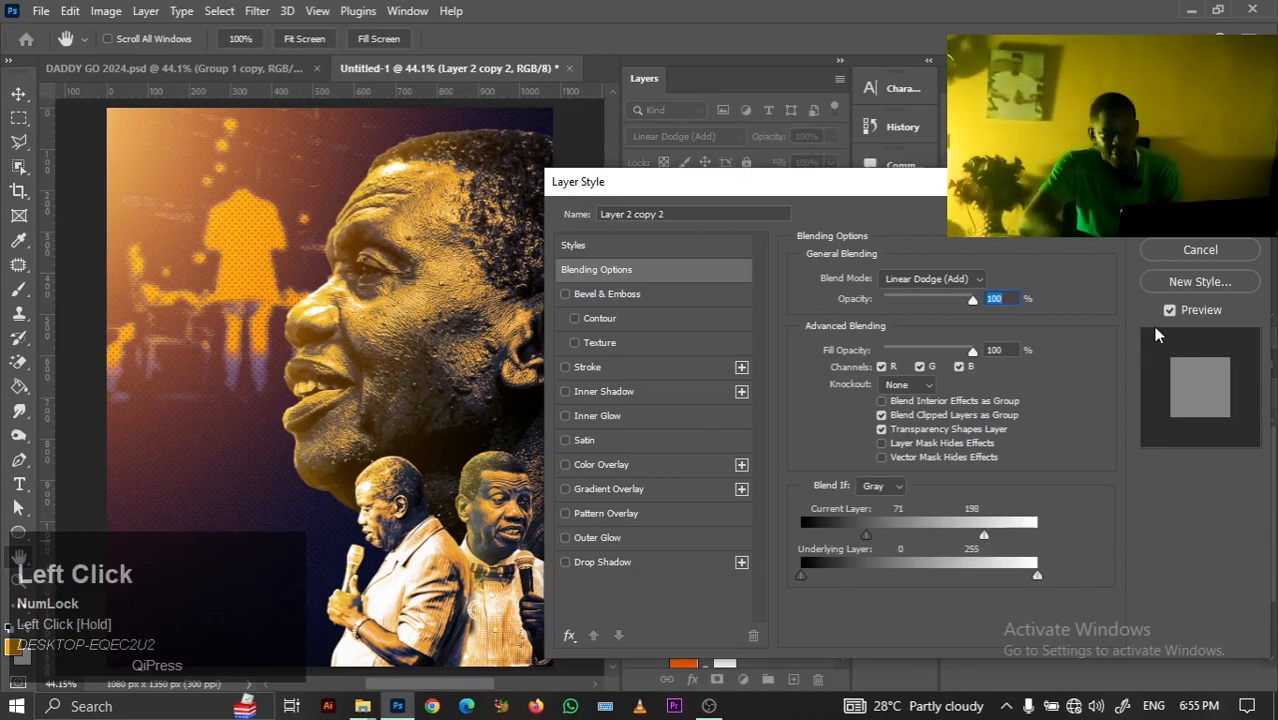
pyautogui.click(1198, 219)
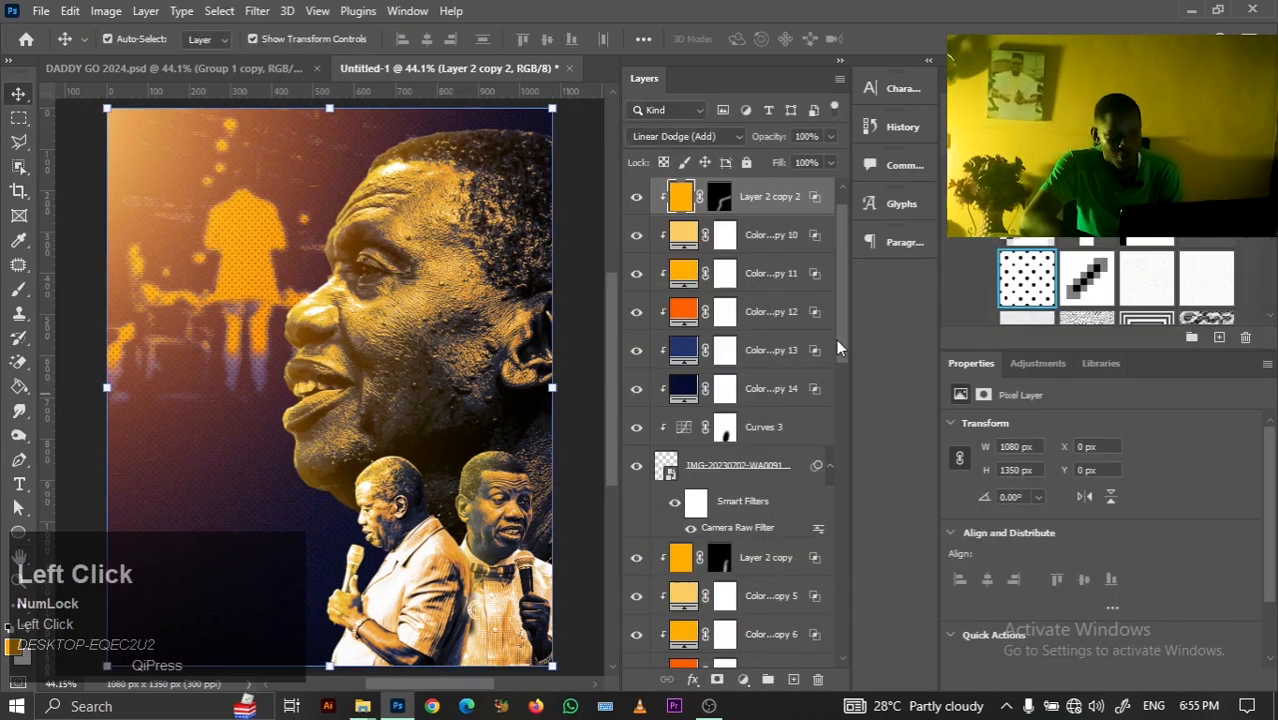
# Show the Rainbox Dispersion layer over the poster and fit the whole canvas in view
pyautogui.moveTo(837, 341); pyautogui.dragTo(833, 292)
pyautogui.click(638, 199)
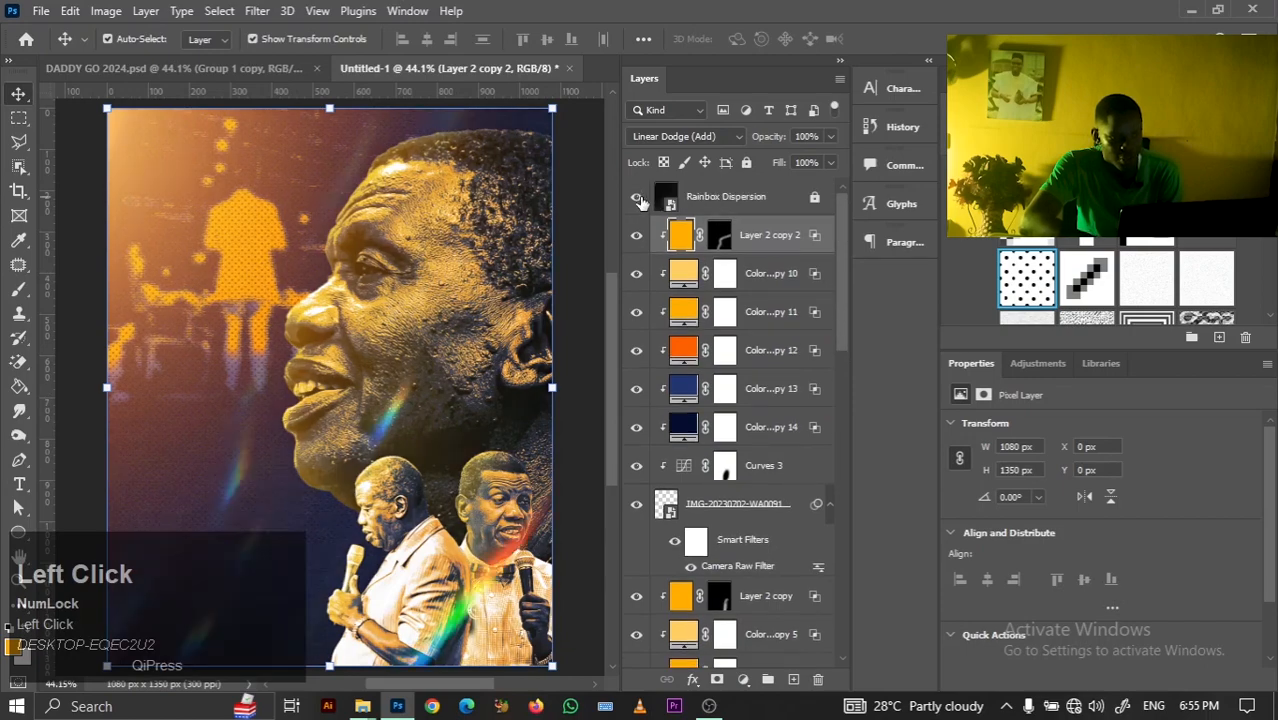
pyautogui.click(607, 211)
pyautogui.click(531, 225)
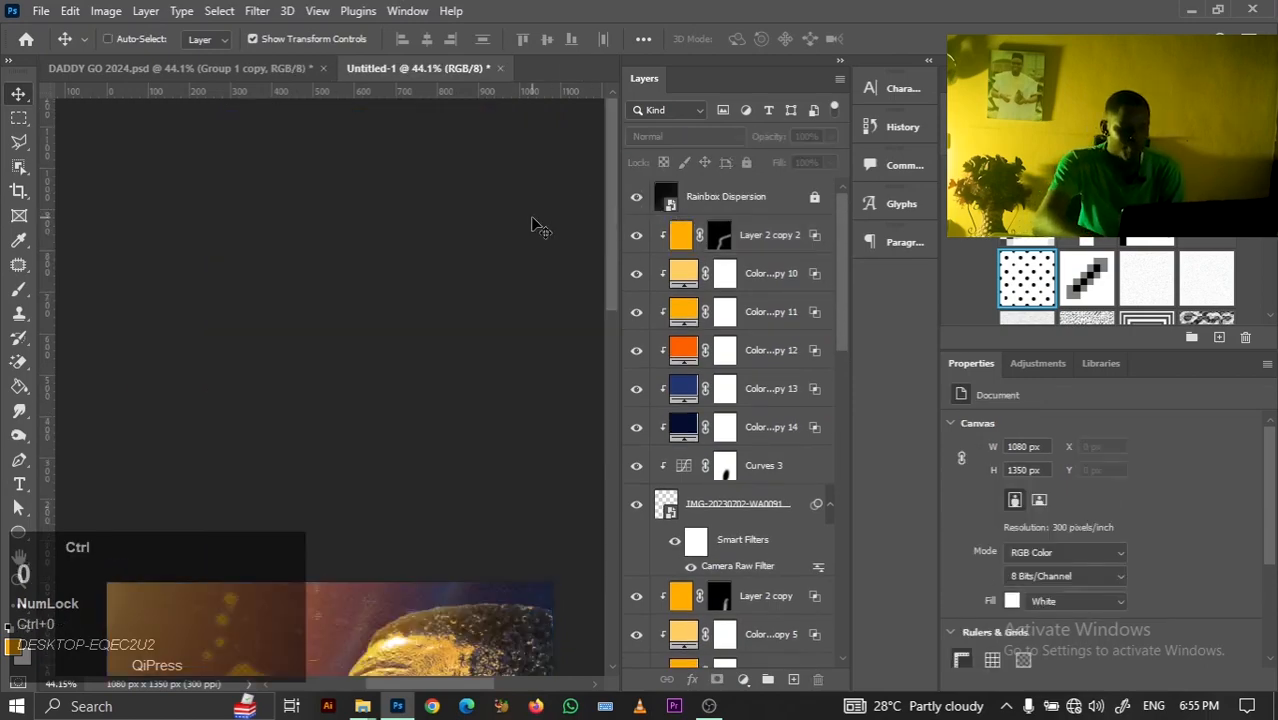
pyautogui.hotkey('ctrl', '0')
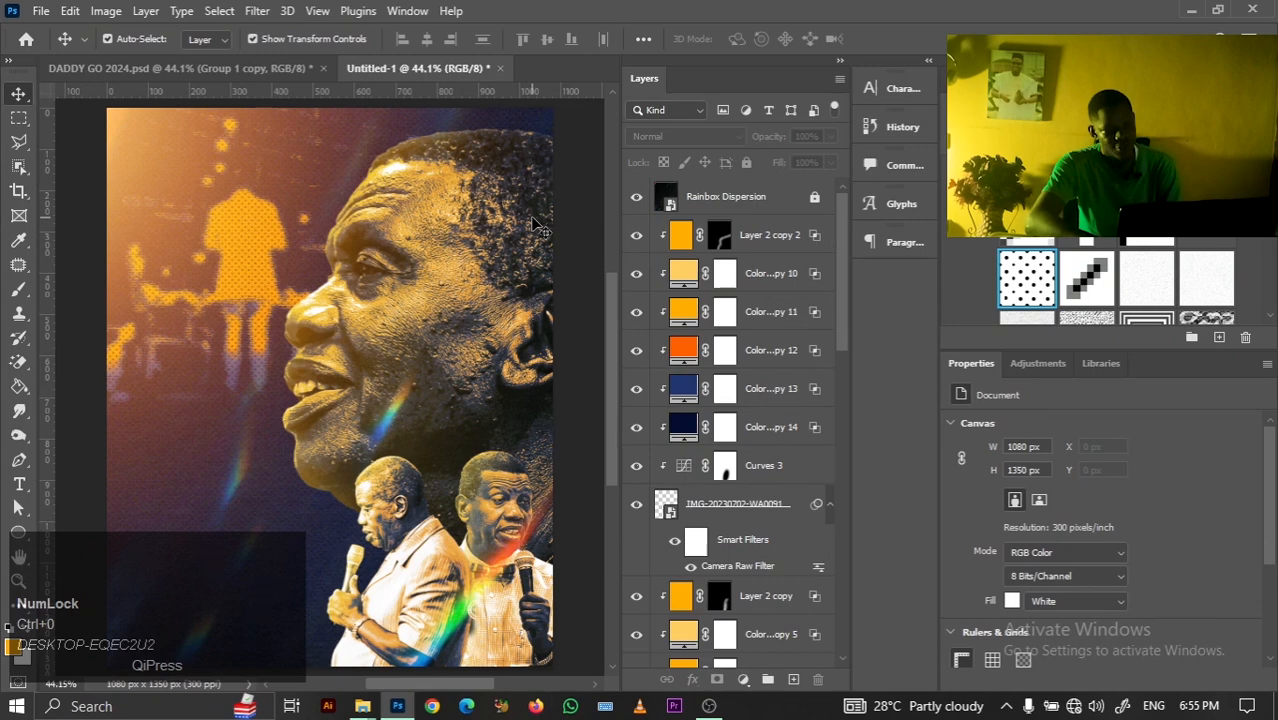
pyautogui.click(457, 265)
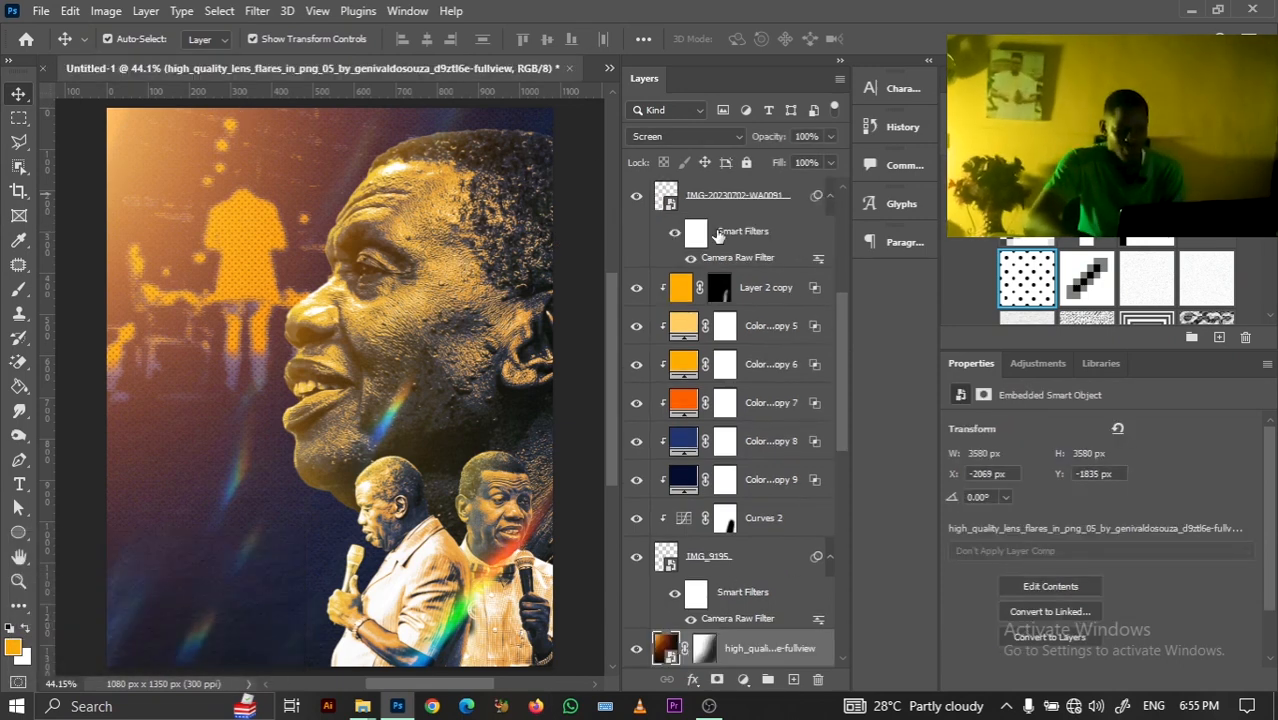
# Add a Color Lookup adjustment layer above Rainbox Dispersion using the 2Strip.look 3D LUT
pyautogui.moveTo(844, 338); pyautogui.dragTo(825, 144)
pyautogui.click(745, 205)
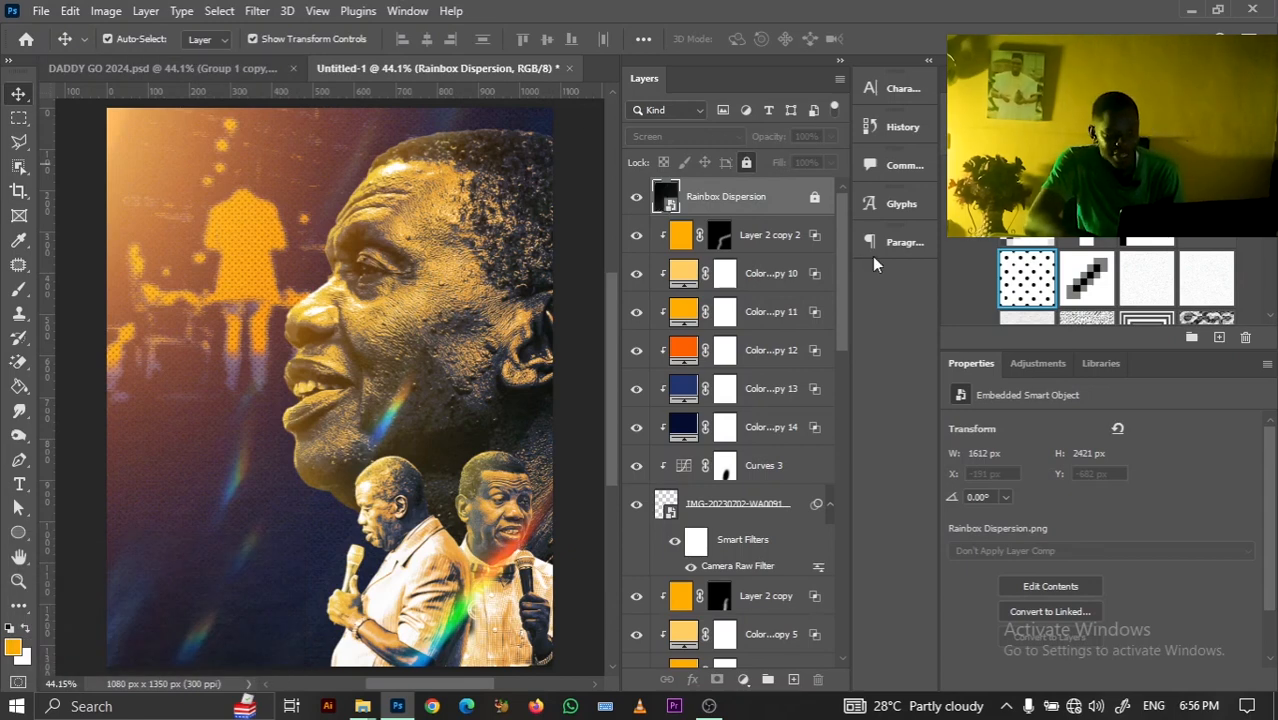
pyautogui.click(1040, 364)
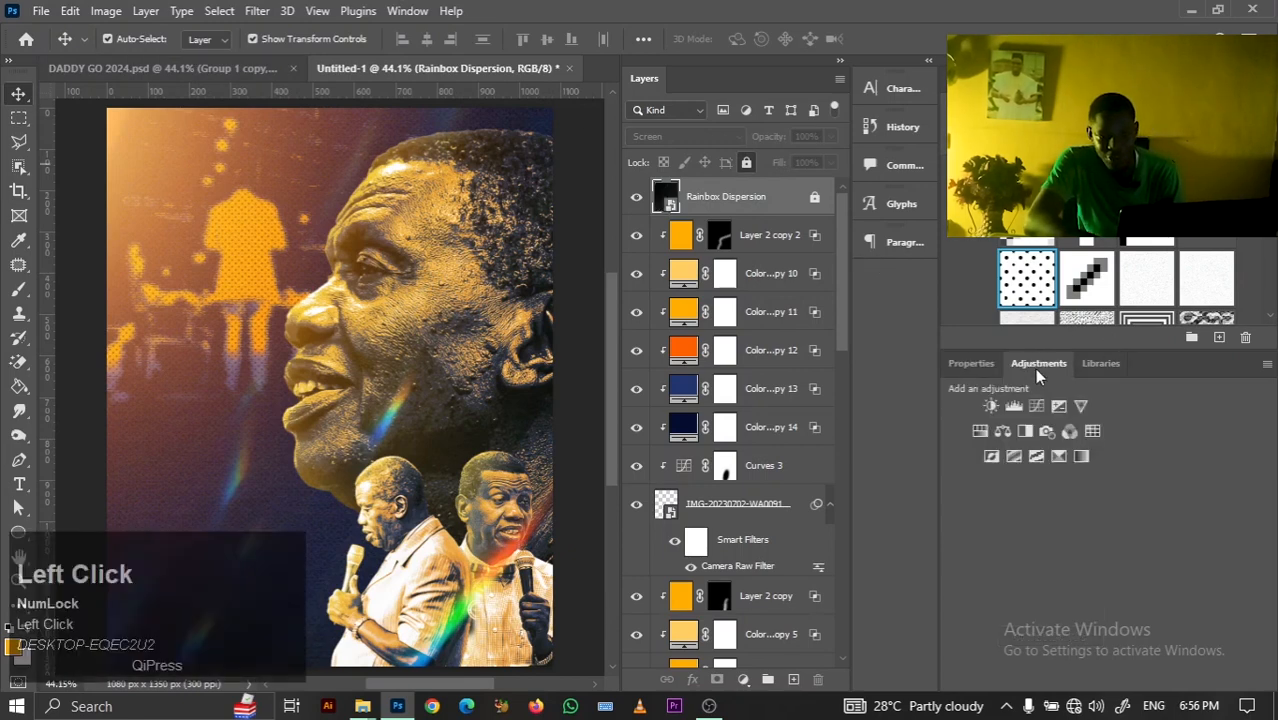
pyautogui.click(1093, 434)
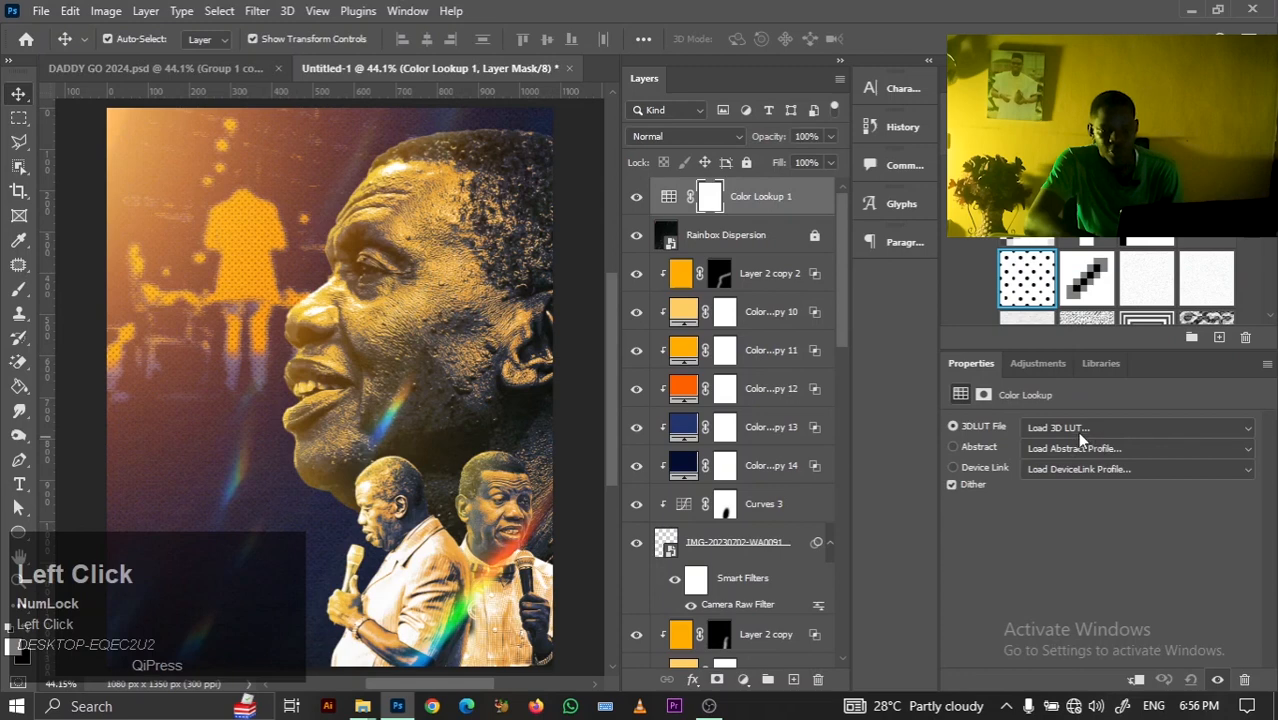
pyautogui.click(1080, 432)
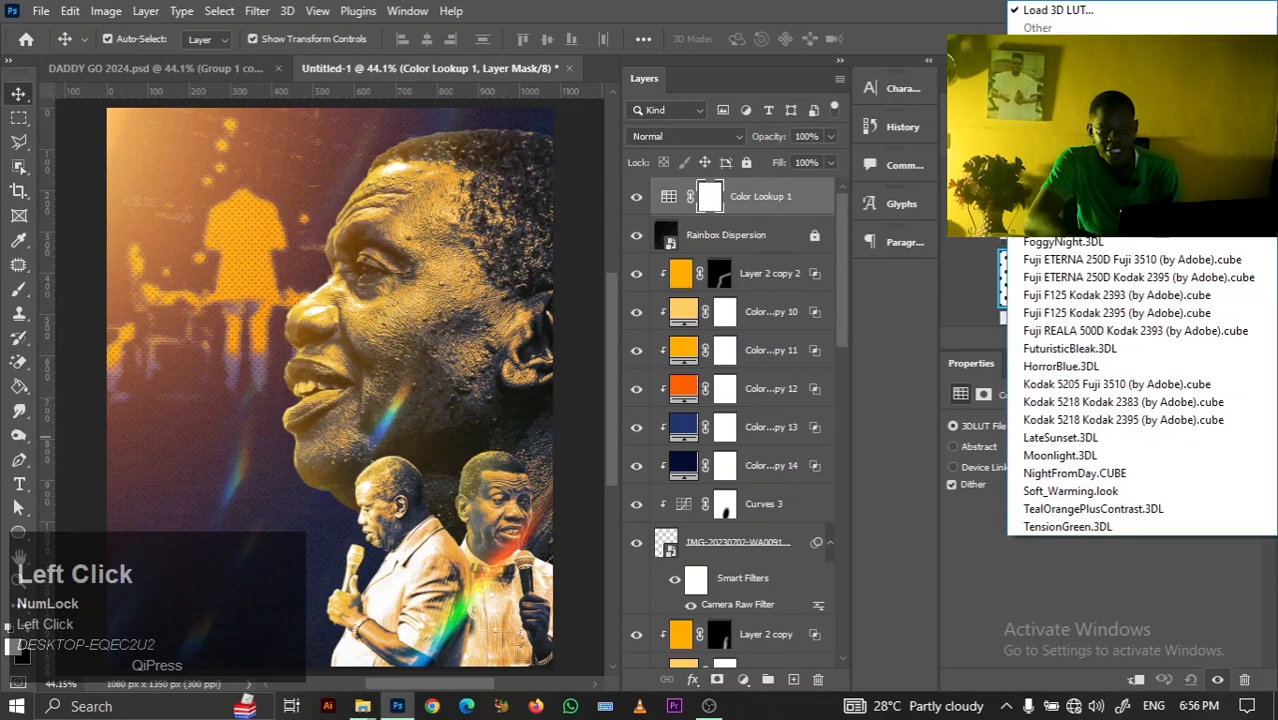
pyautogui.click(1050, 64)
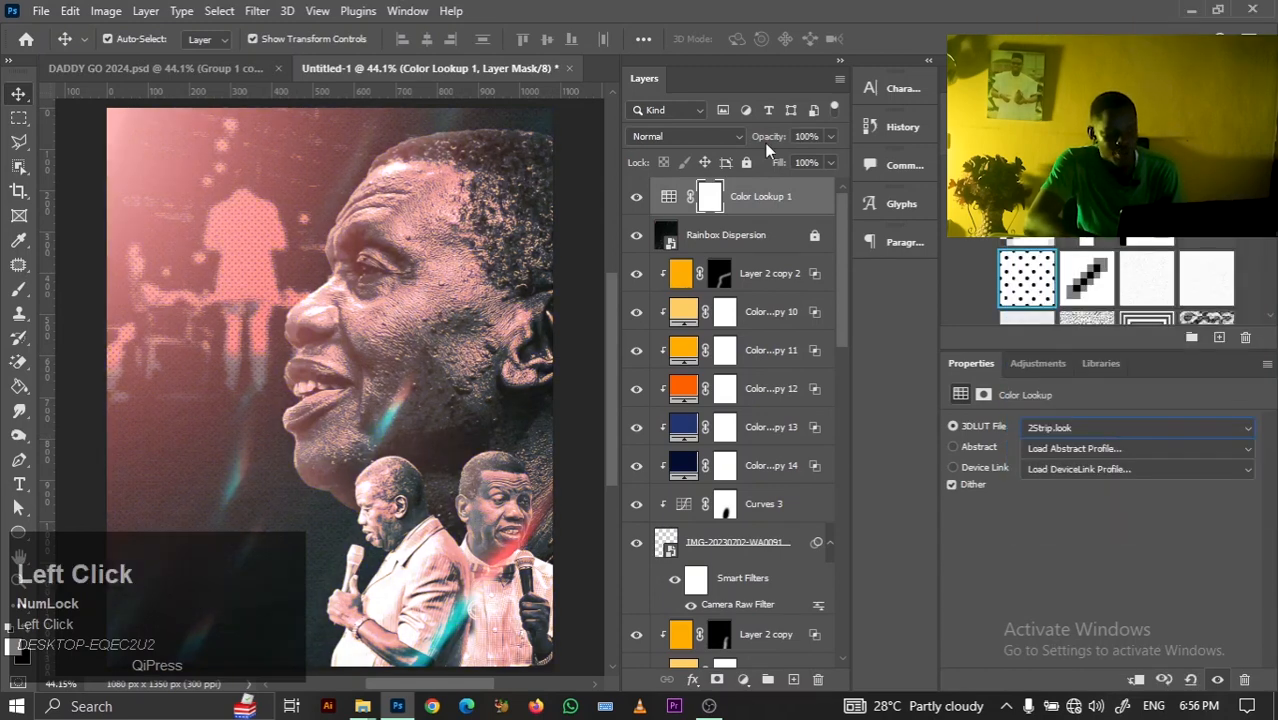
# Hide the Color Lookup 1 layer and compare the poster with DADDY GO 2024.psd
pyautogui.click(605, 190)
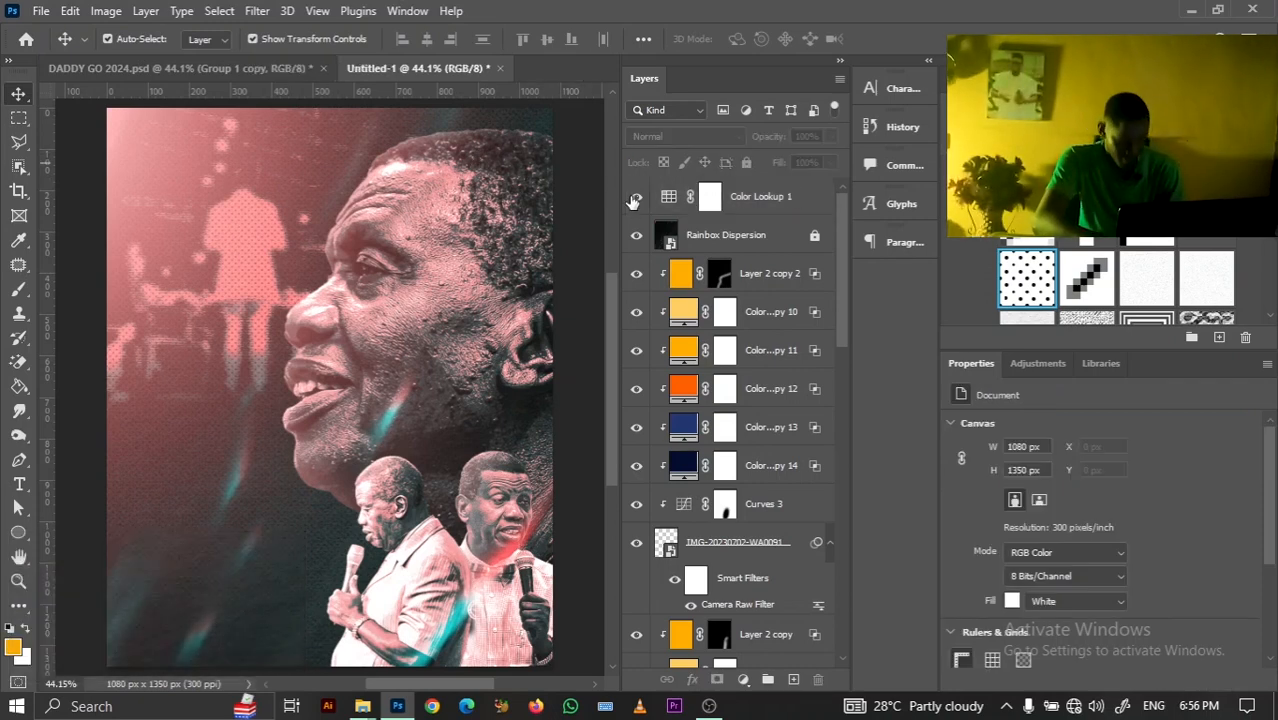
pyautogui.click(634, 198)
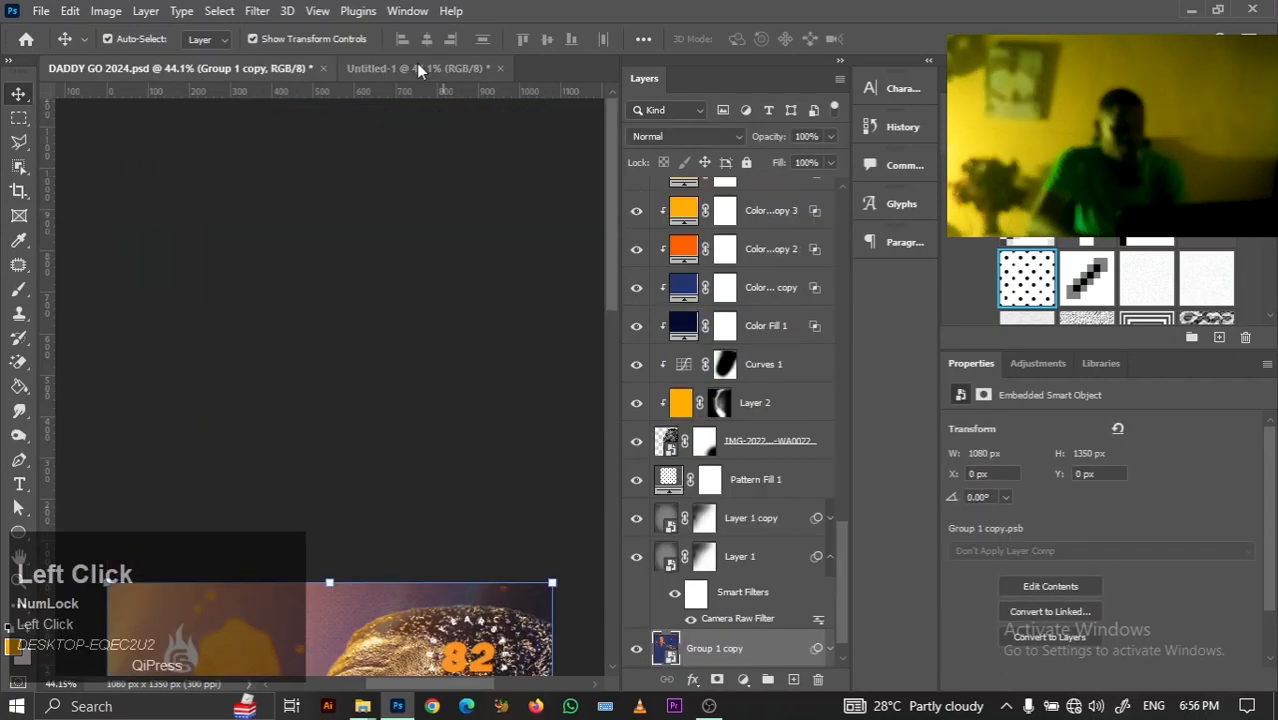
pyautogui.click(416, 65)
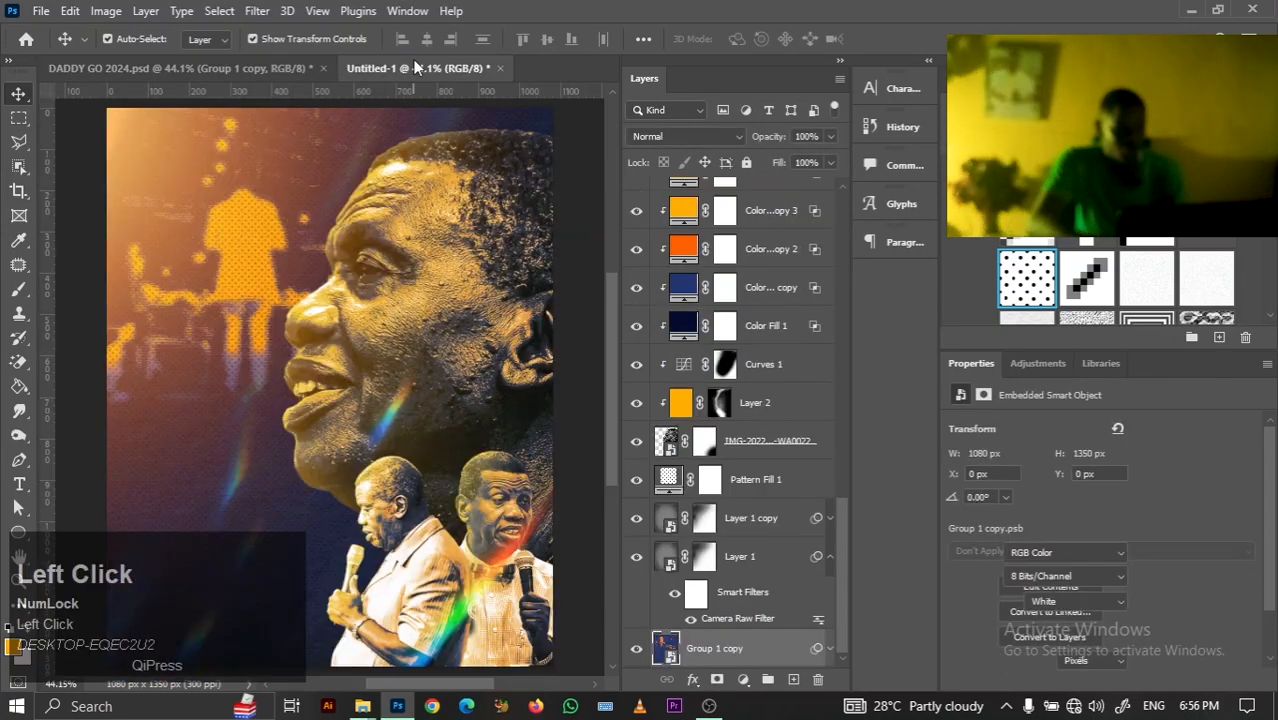
pyautogui.moveTo(848, 494); pyautogui.dragTo(251, 408)
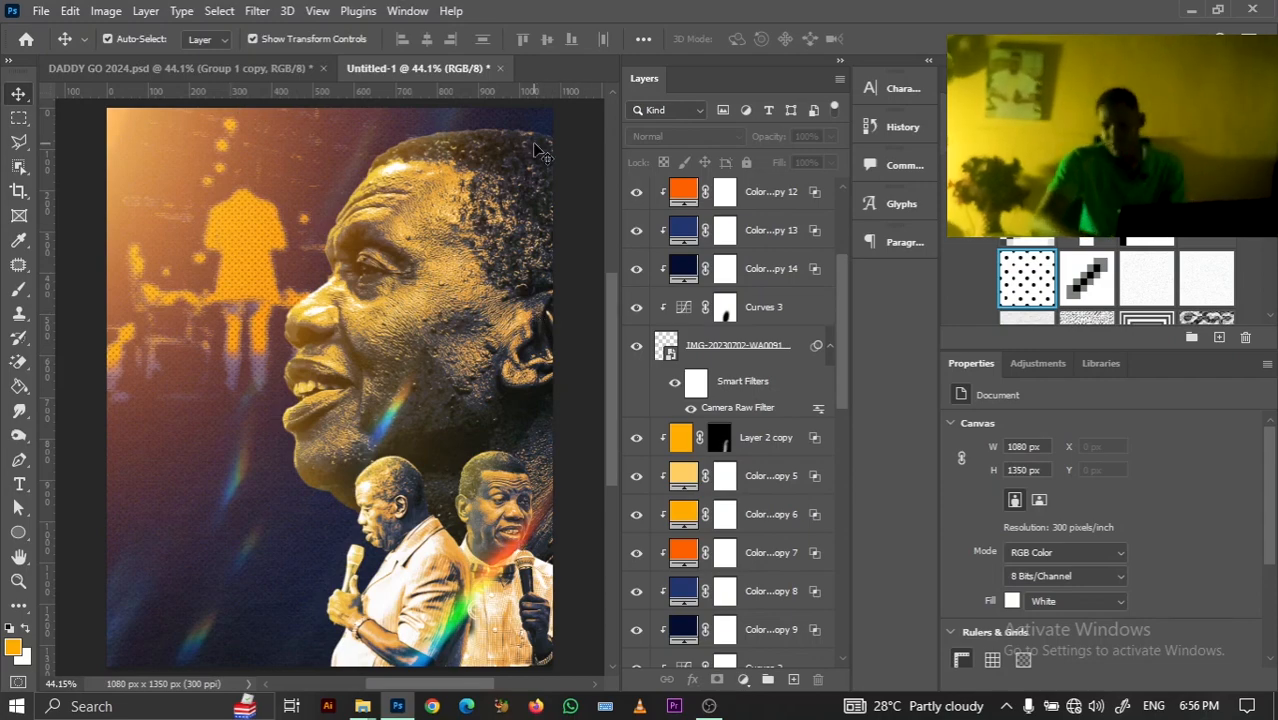
# Switch to DADDY GO 2024.psd and select its Happy Birthday text layer
pyautogui.click(262, 67)
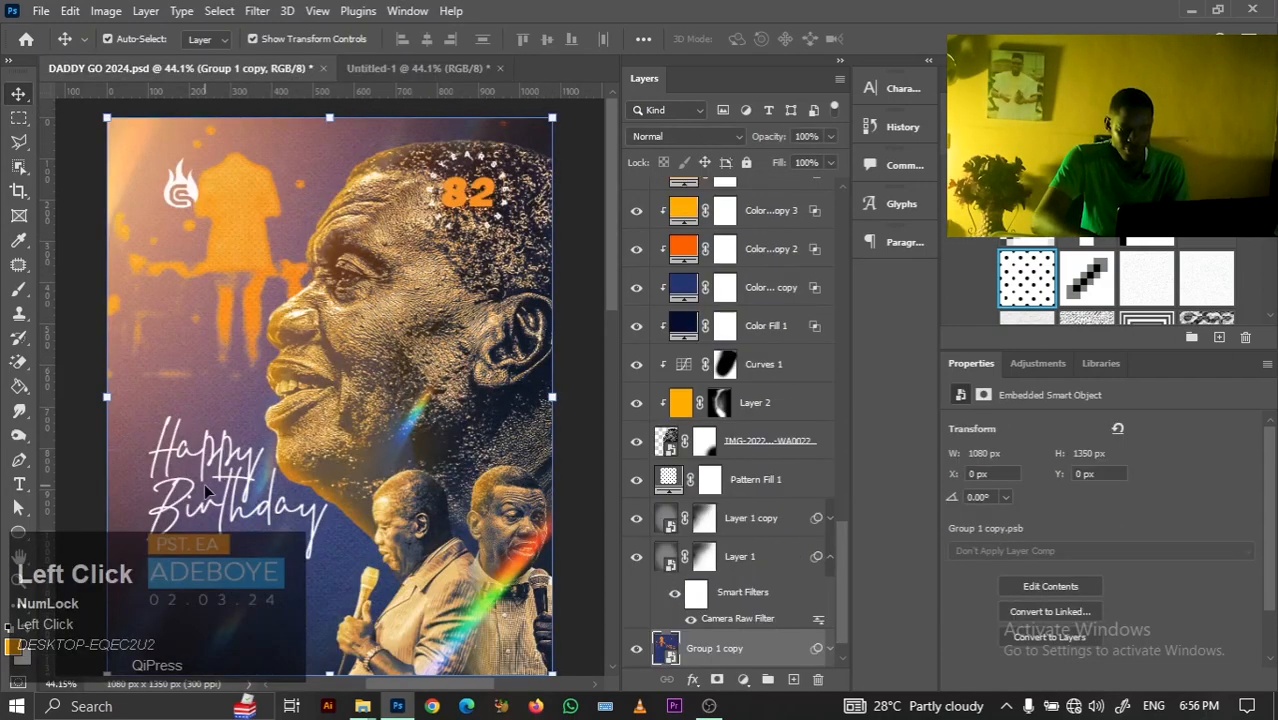
pyautogui.click(205, 490)
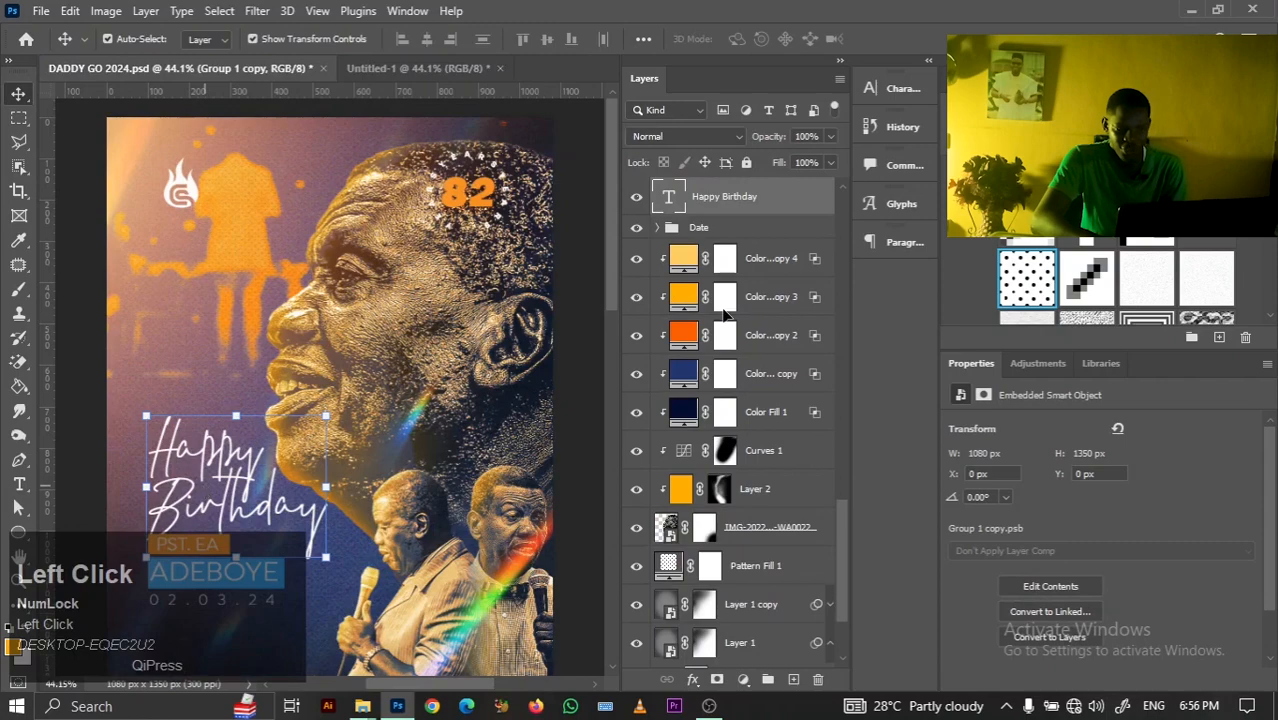
pyautogui.click(792, 197)
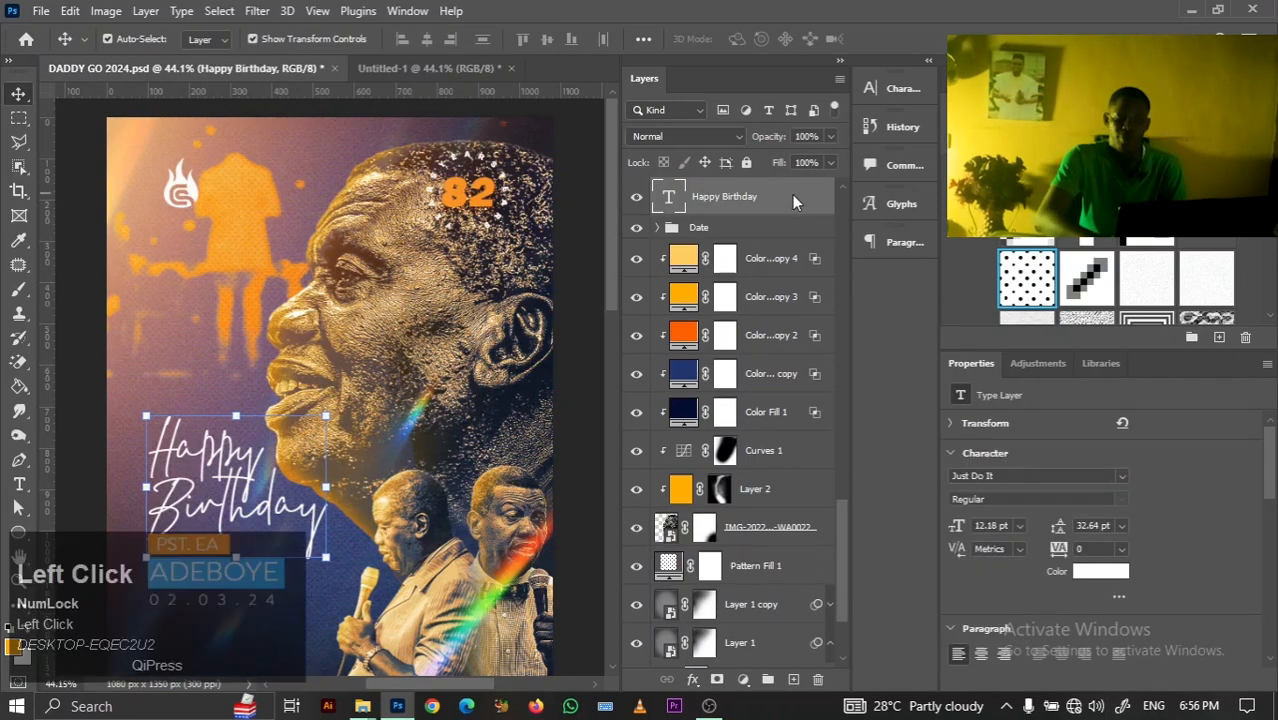
pyautogui.rightClick(792, 195)
pyautogui.click(879, 110)
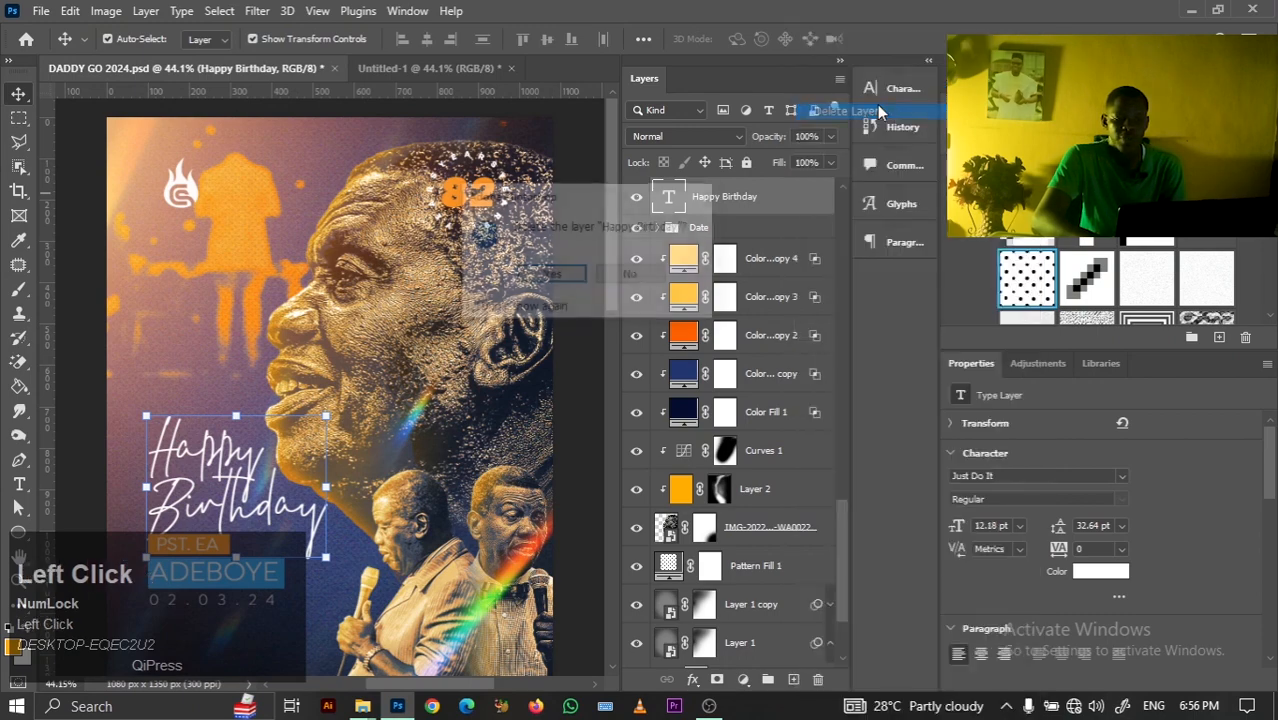
pyautogui.click(642, 275)
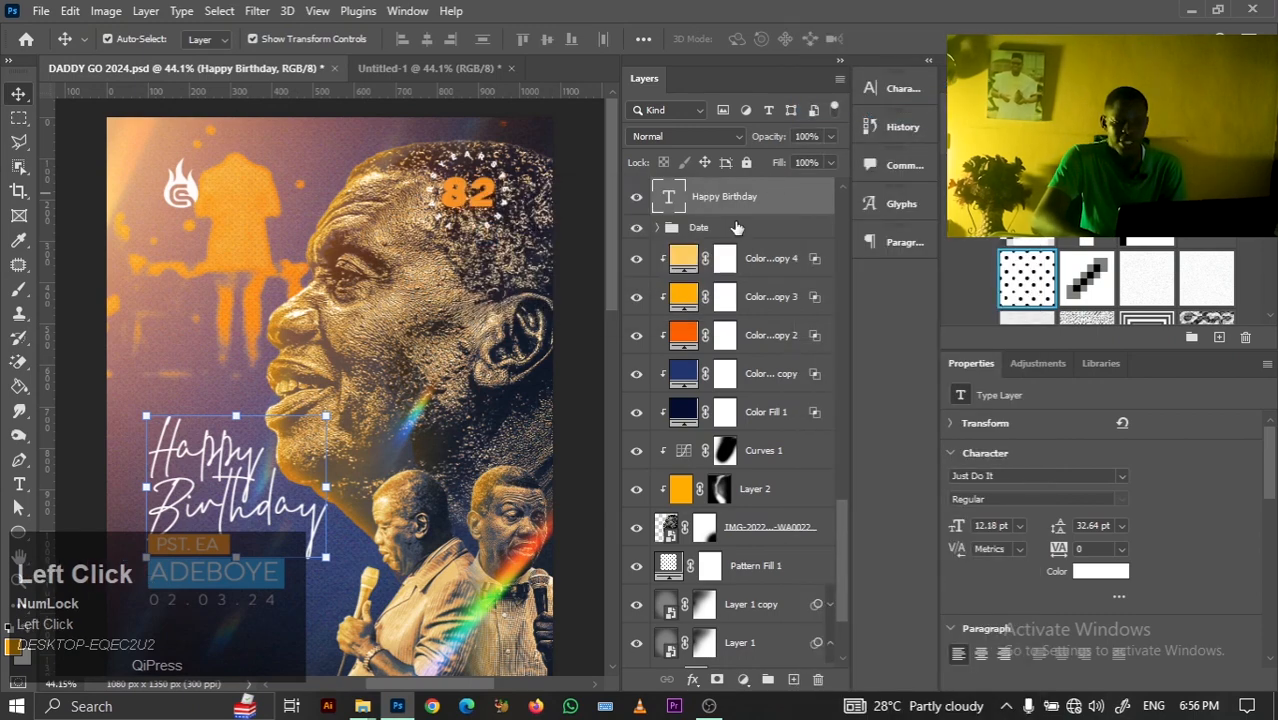
# Duplicate the Happy Birthday text layer into the Untitled-1 document
pyautogui.rightClick(780, 200)
pyautogui.click(880, 96)
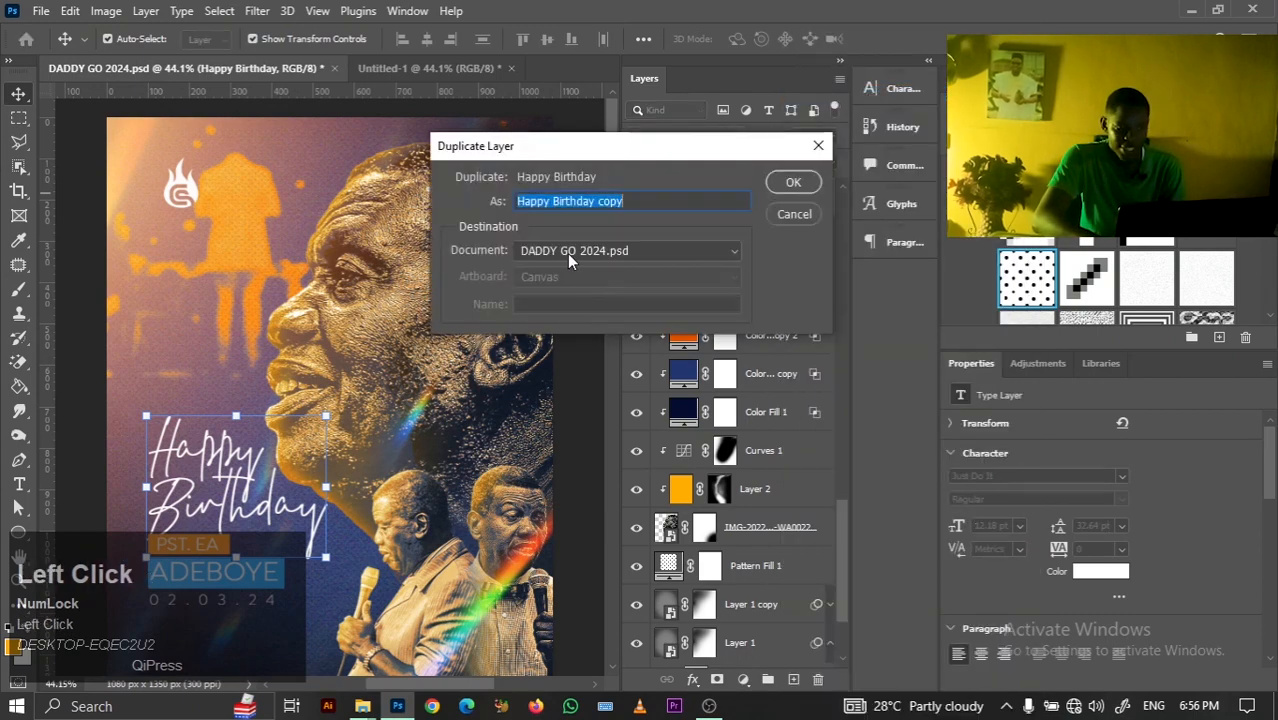
pyautogui.click(567, 253)
pyautogui.click(568, 281)
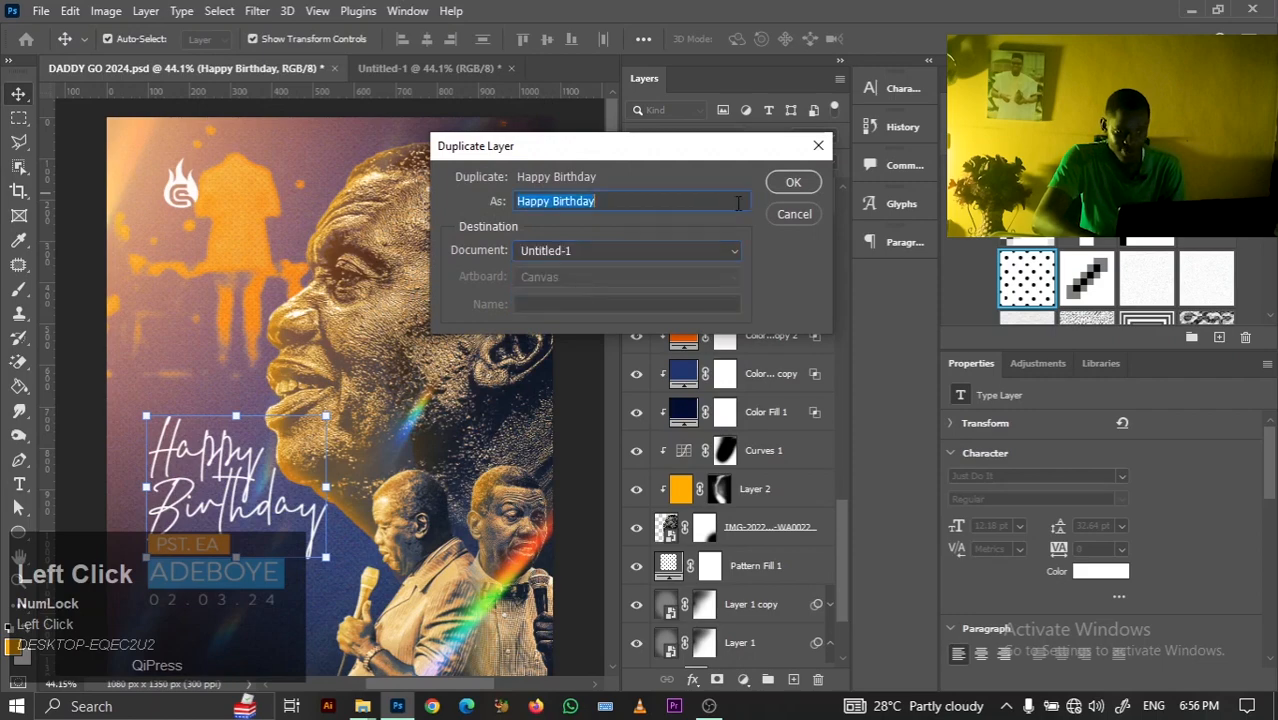
pyautogui.click(789, 184)
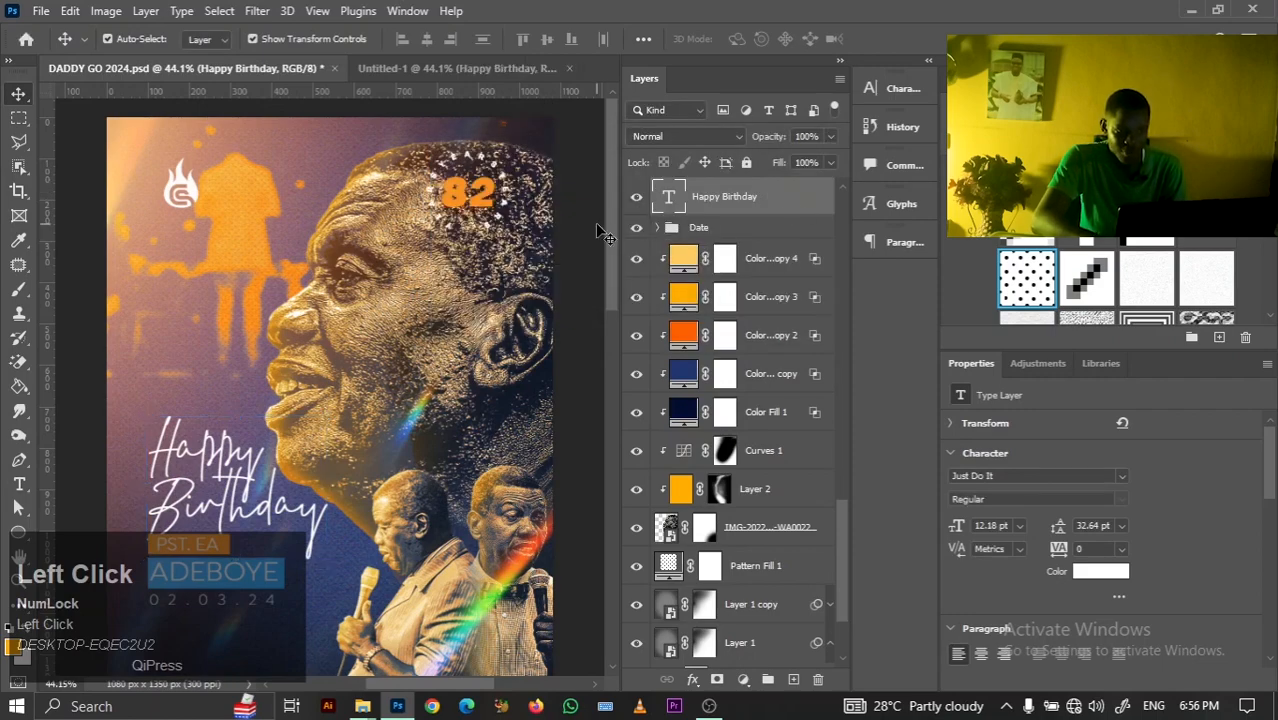
# Duplicate the Date group with the 82 emblem into Untitled-1, and switch to that document
pyautogui.click(741, 229)
pyautogui.rightClick(741, 229)
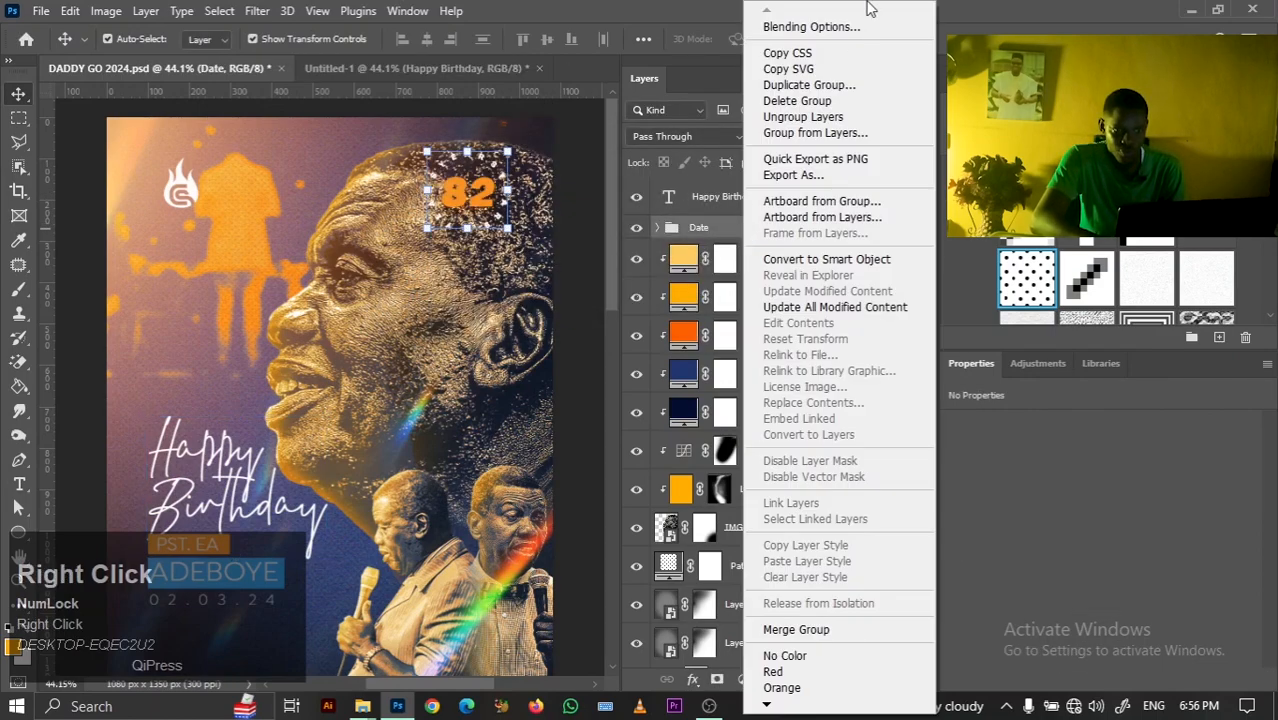
pyautogui.click(809, 85)
pyautogui.click(590, 252)
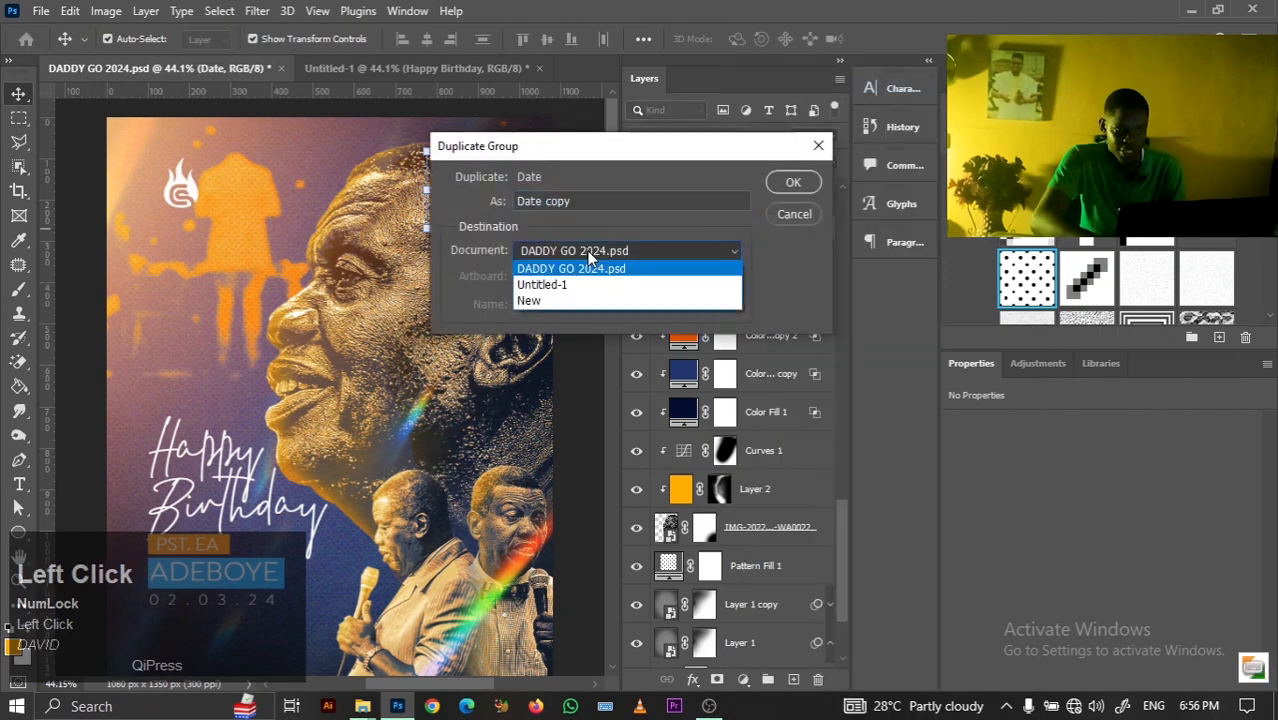
pyautogui.click(610, 284)
pyautogui.click(792, 182)
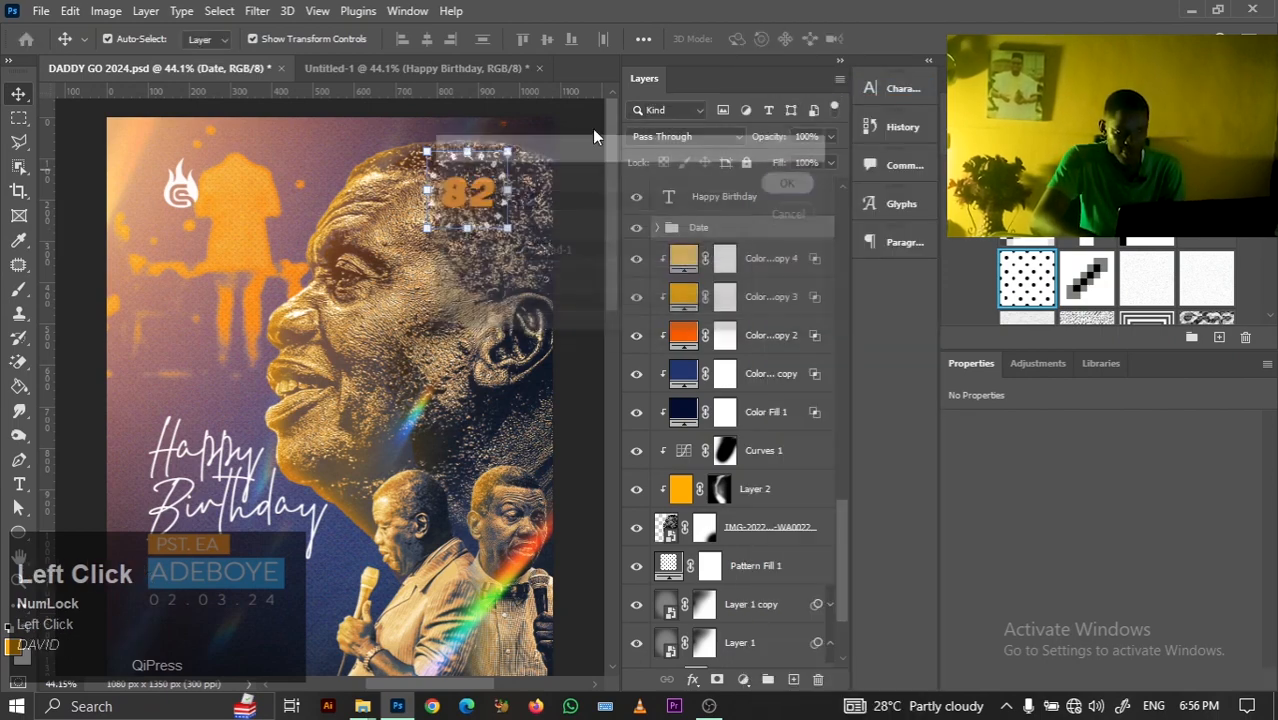
pyautogui.click(371, 74)
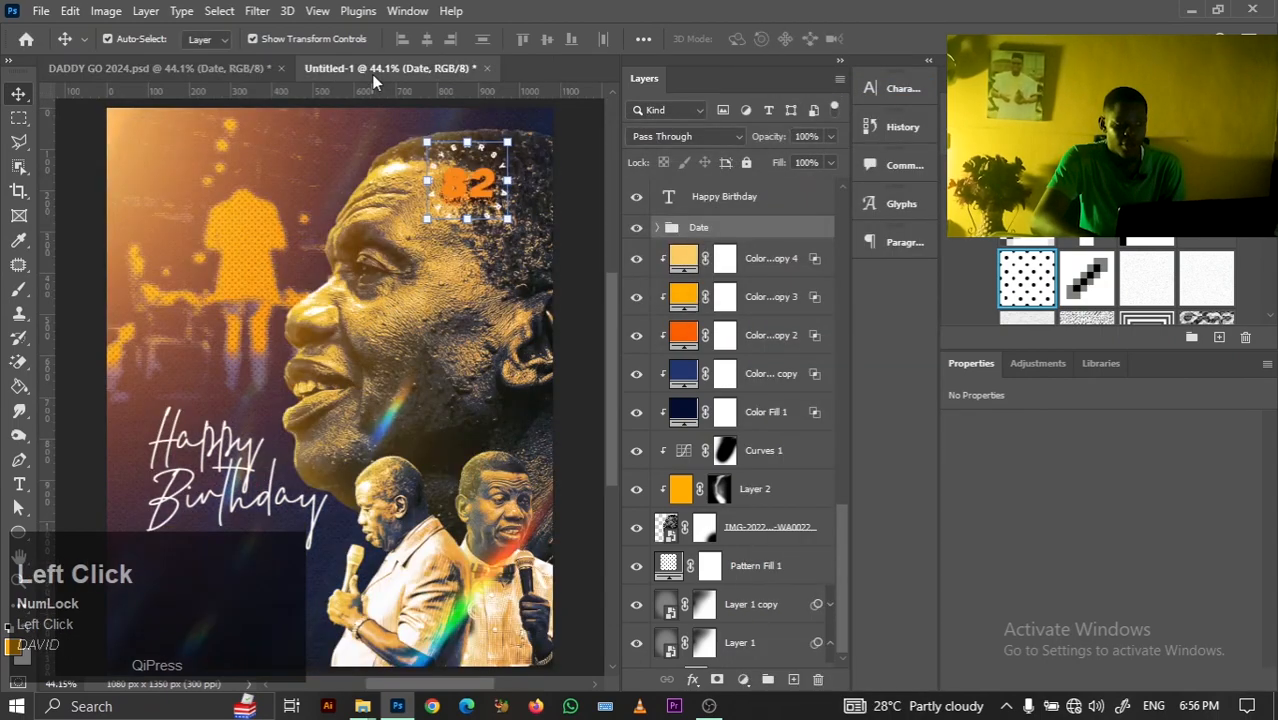
pyautogui.click(566, 199)
pyautogui.hotkey('ctrl', '-')
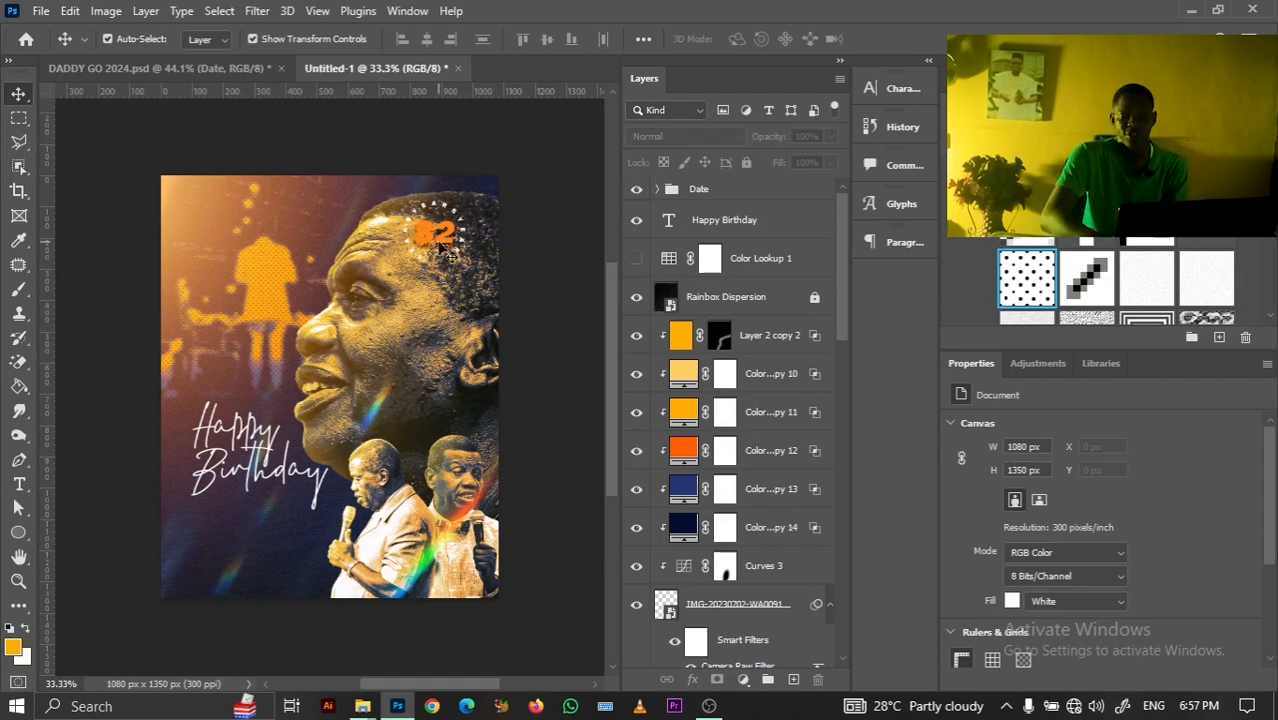
# Duplicate Group 1, holding the name text and its coloured rectangles, from DADDY GO 2024.psd into Untitled-1
pyautogui.click(192, 76)
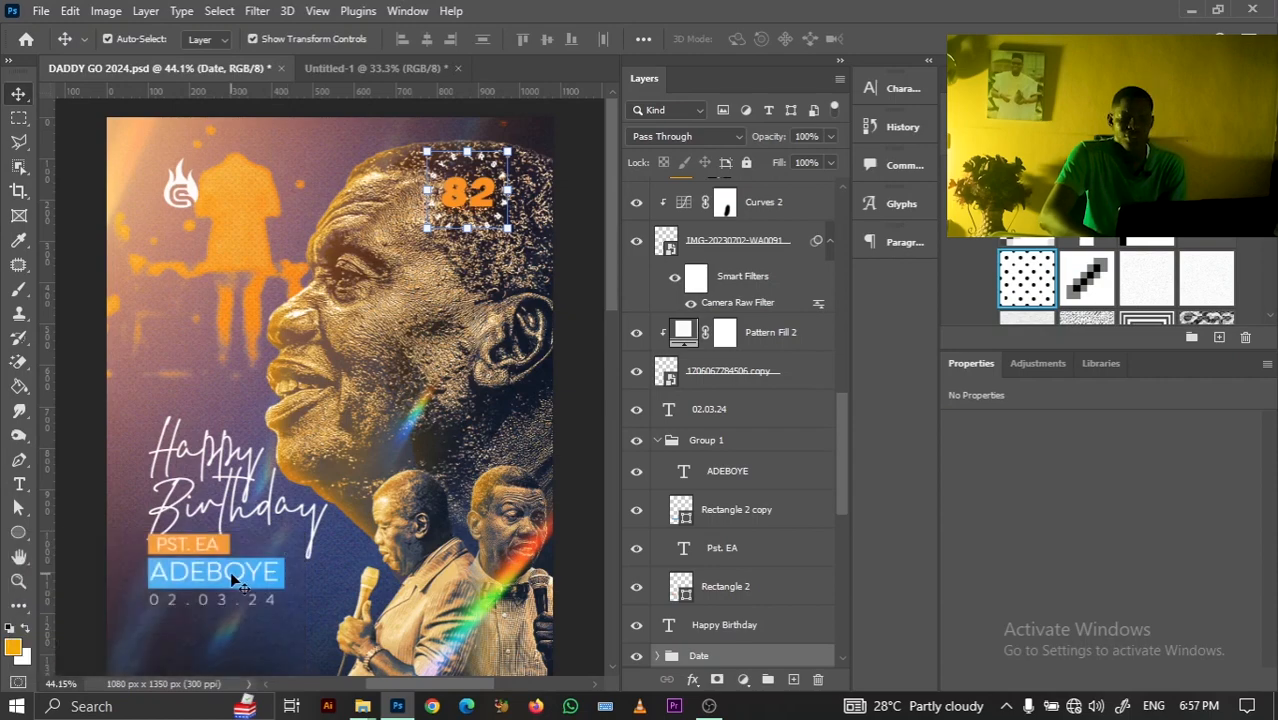
pyautogui.rightClick(684, 444)
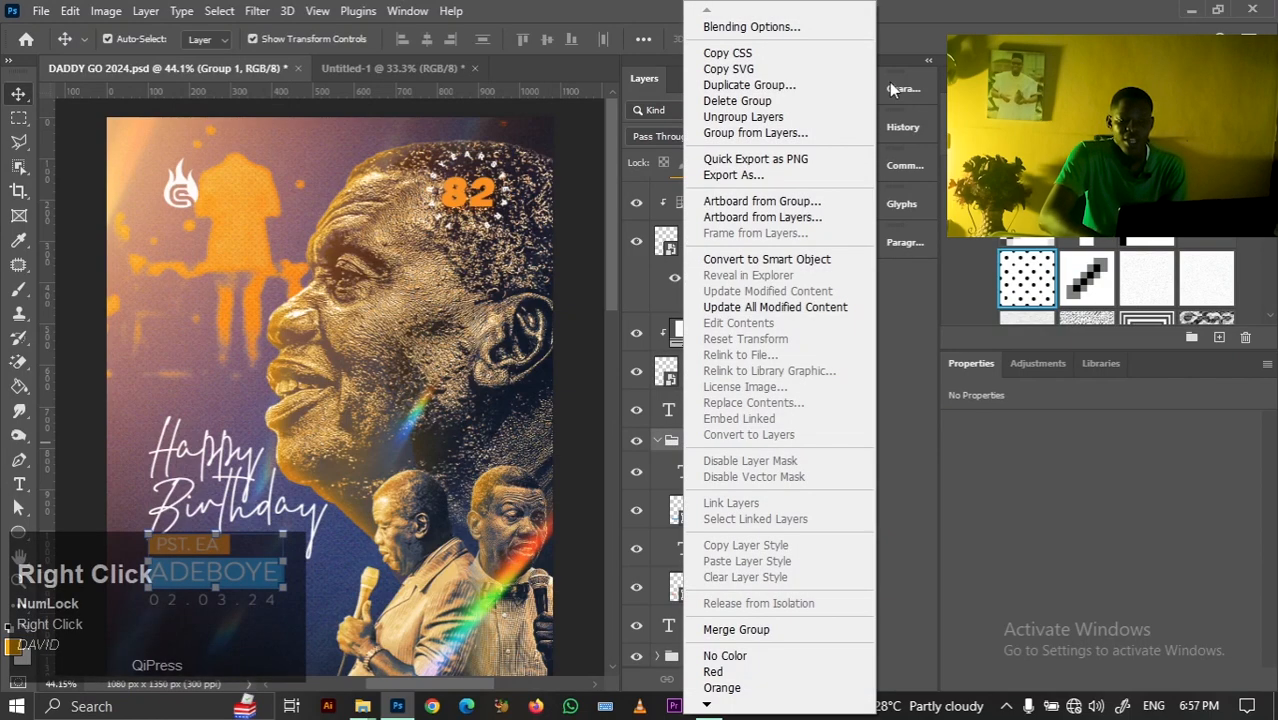
pyautogui.click(763, 88)
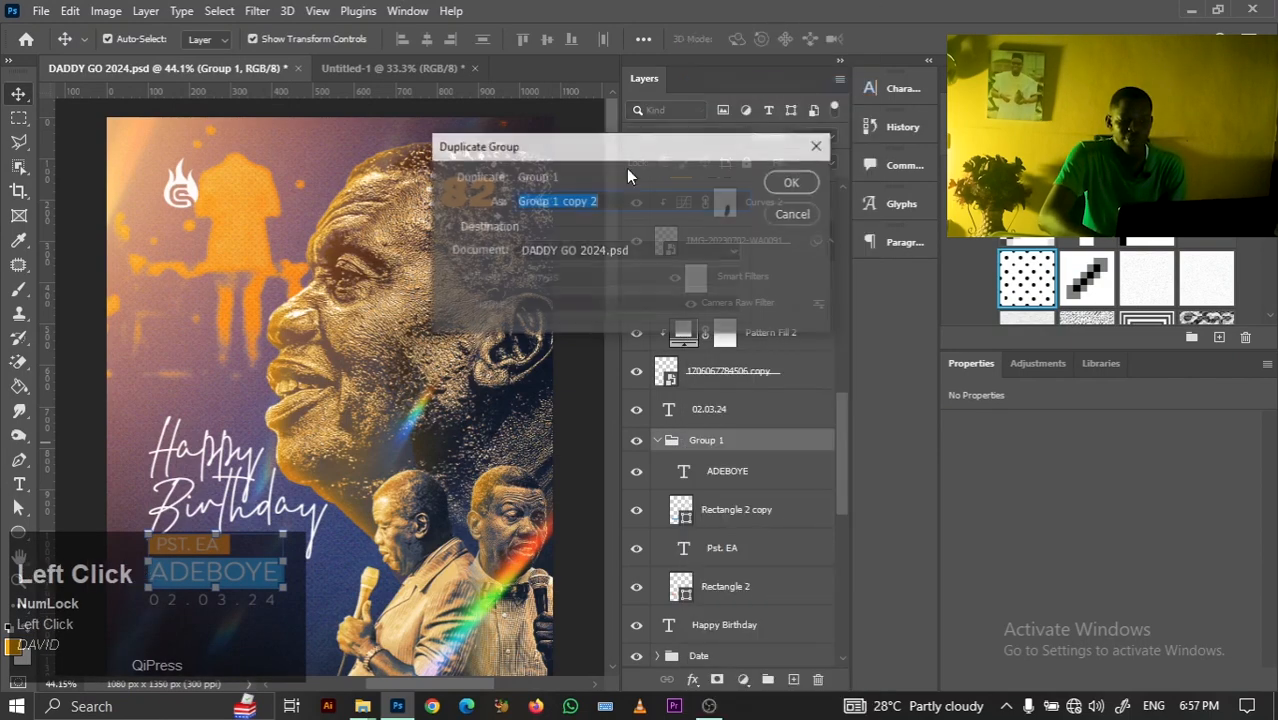
pyautogui.click(579, 256)
pyautogui.click(560, 282)
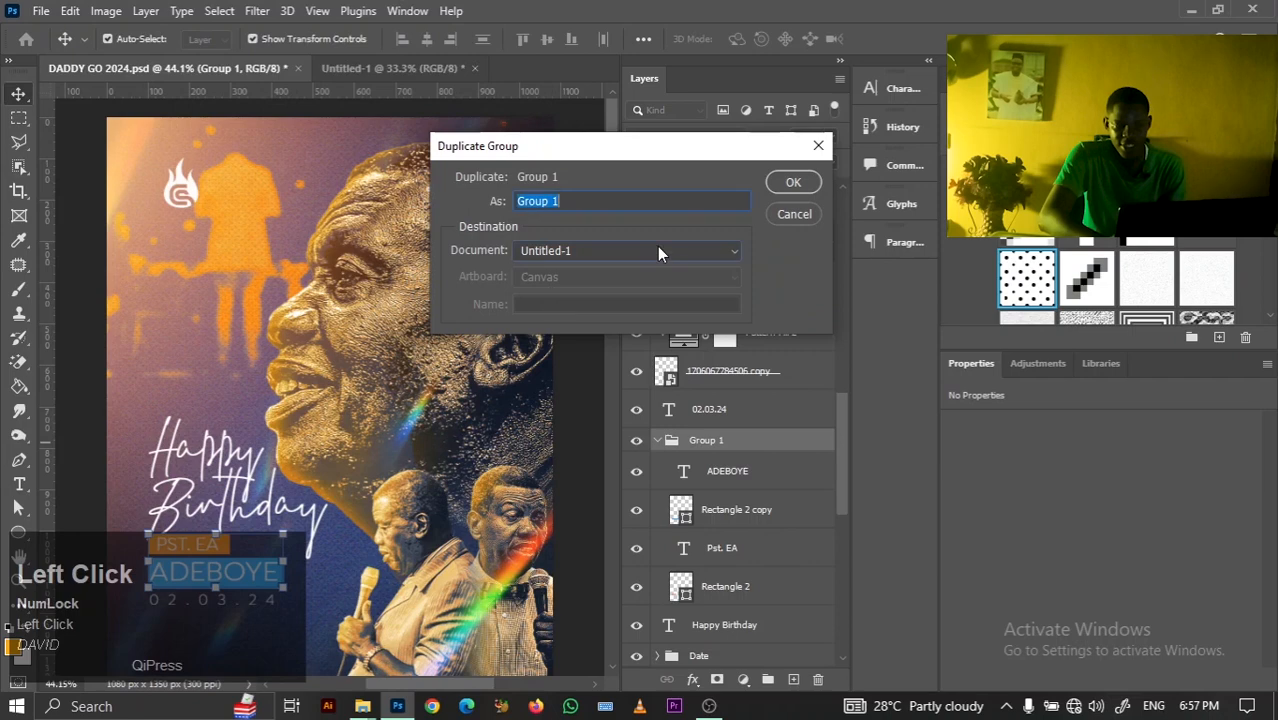
pyautogui.click(790, 182)
pyautogui.click(562, 306)
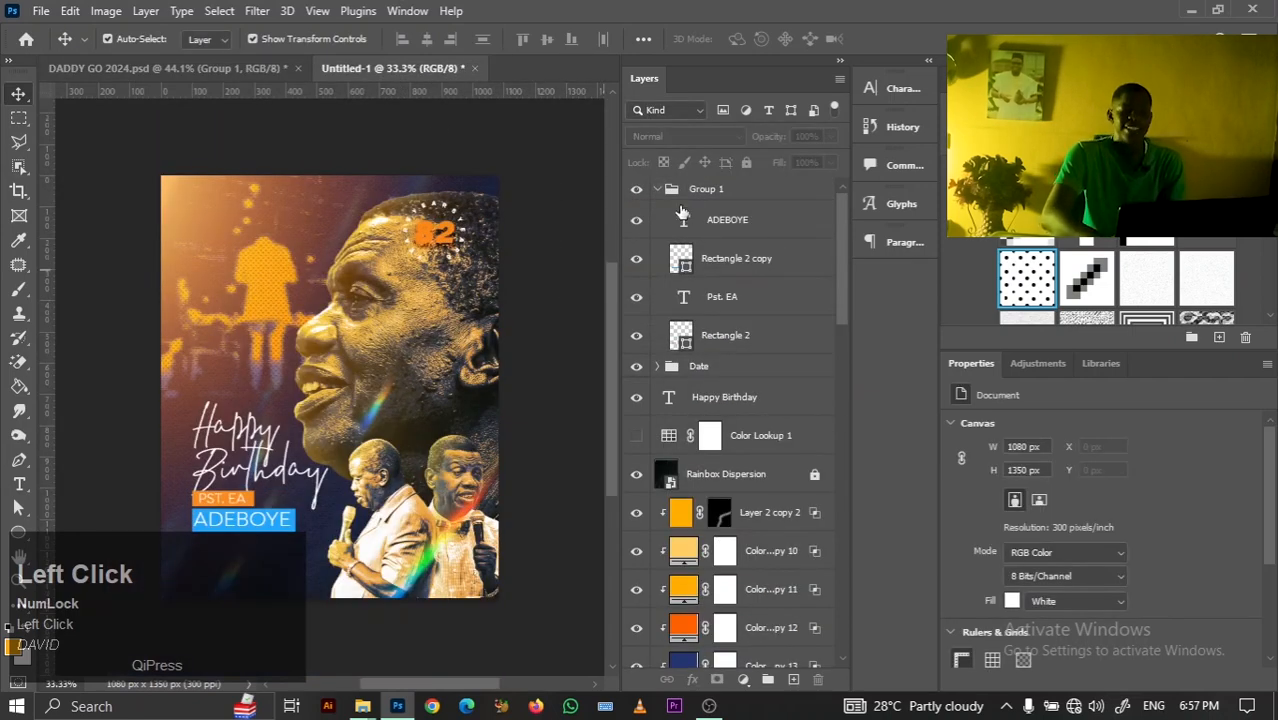
# Show the Color Lookup 1 adjustment layer and move it above Group 1 to the top of the layer stack
pyautogui.click(658, 190)
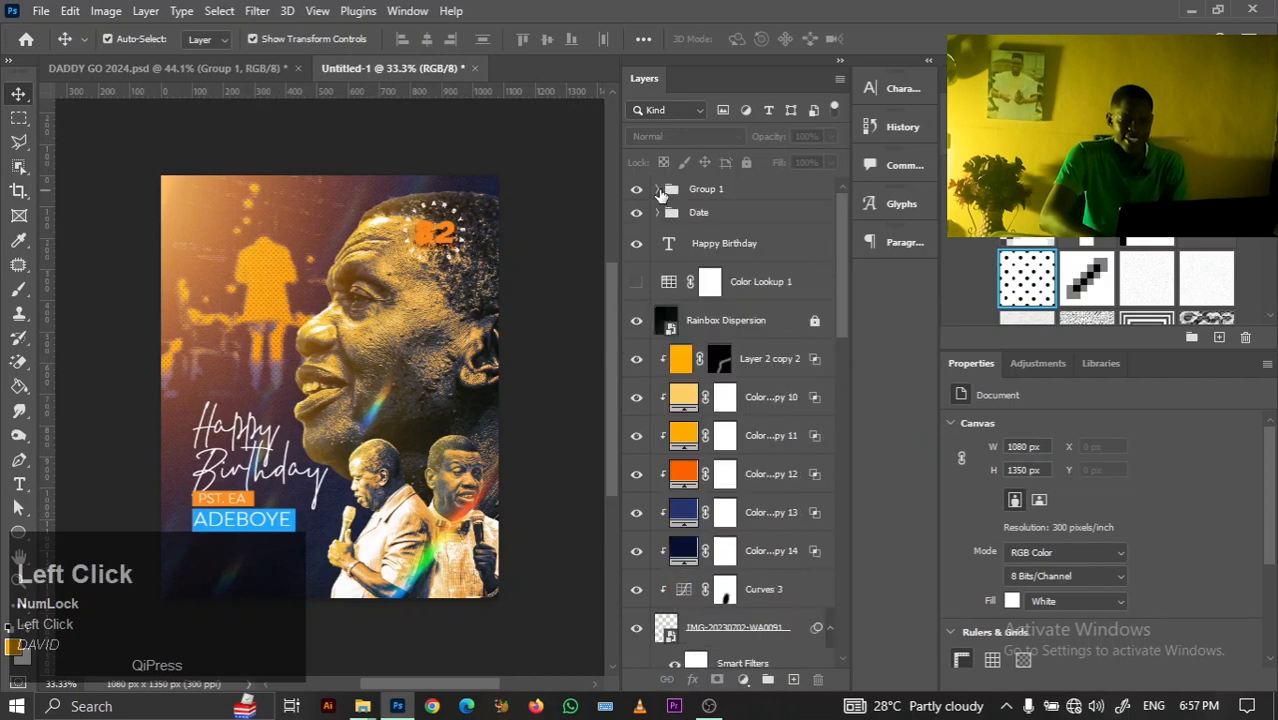
pyautogui.click(636, 282)
pyautogui.moveTo(732, 190); pyautogui.dragTo(732, 200)
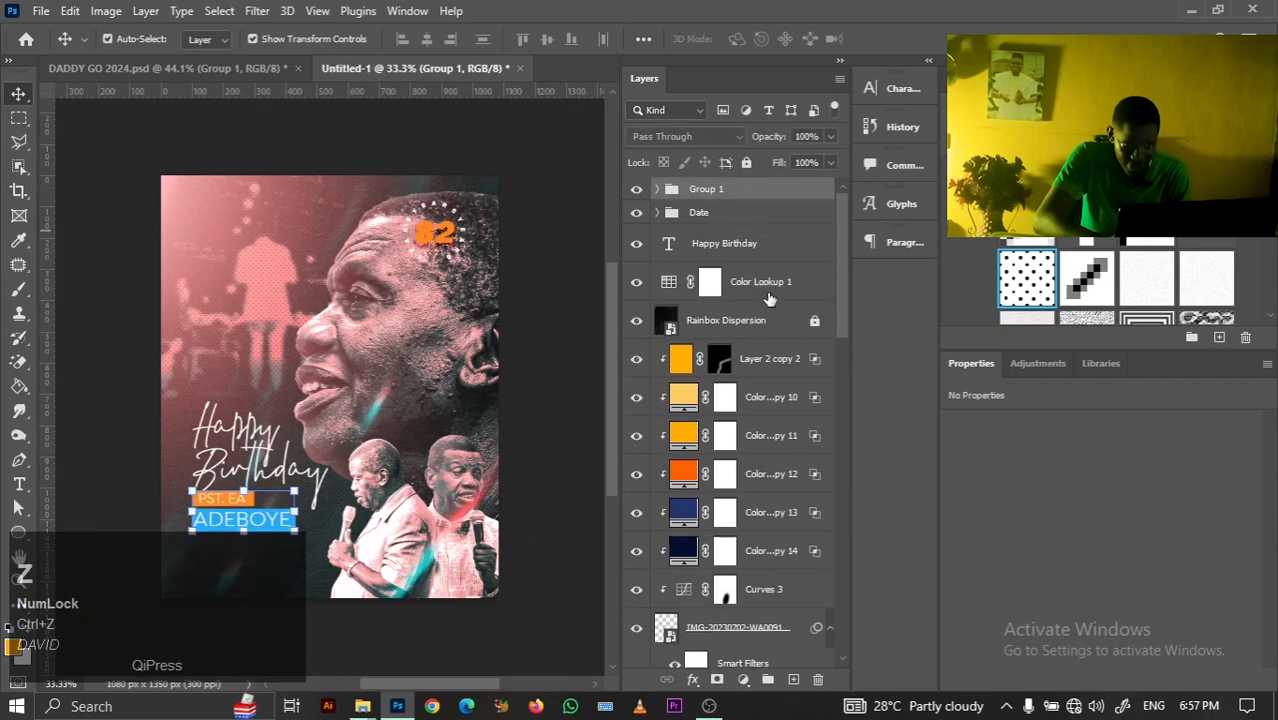
pyautogui.moveTo(780, 303); pyautogui.dragTo(761, 186)
pyautogui.hotkey('ctrl', 'z')
pyautogui.hotkey('ctrl', 'z')
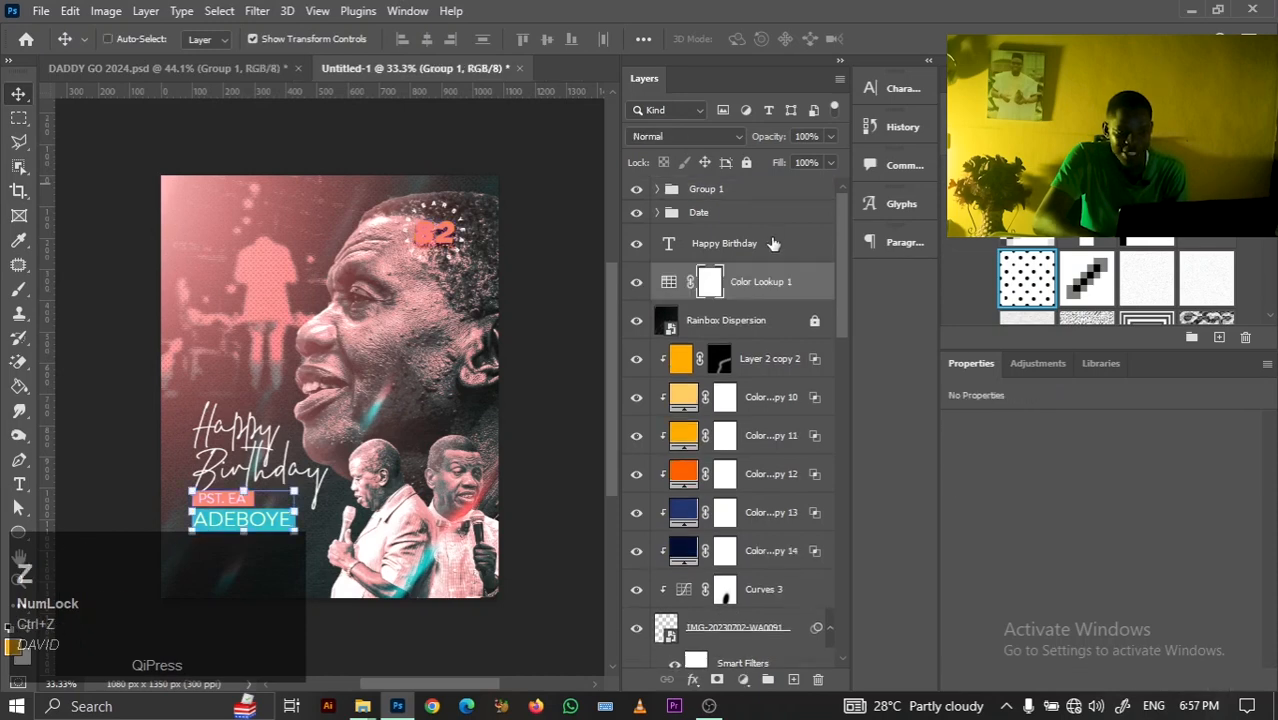
pyautogui.moveTo(800, 278); pyautogui.dragTo(765, 184)
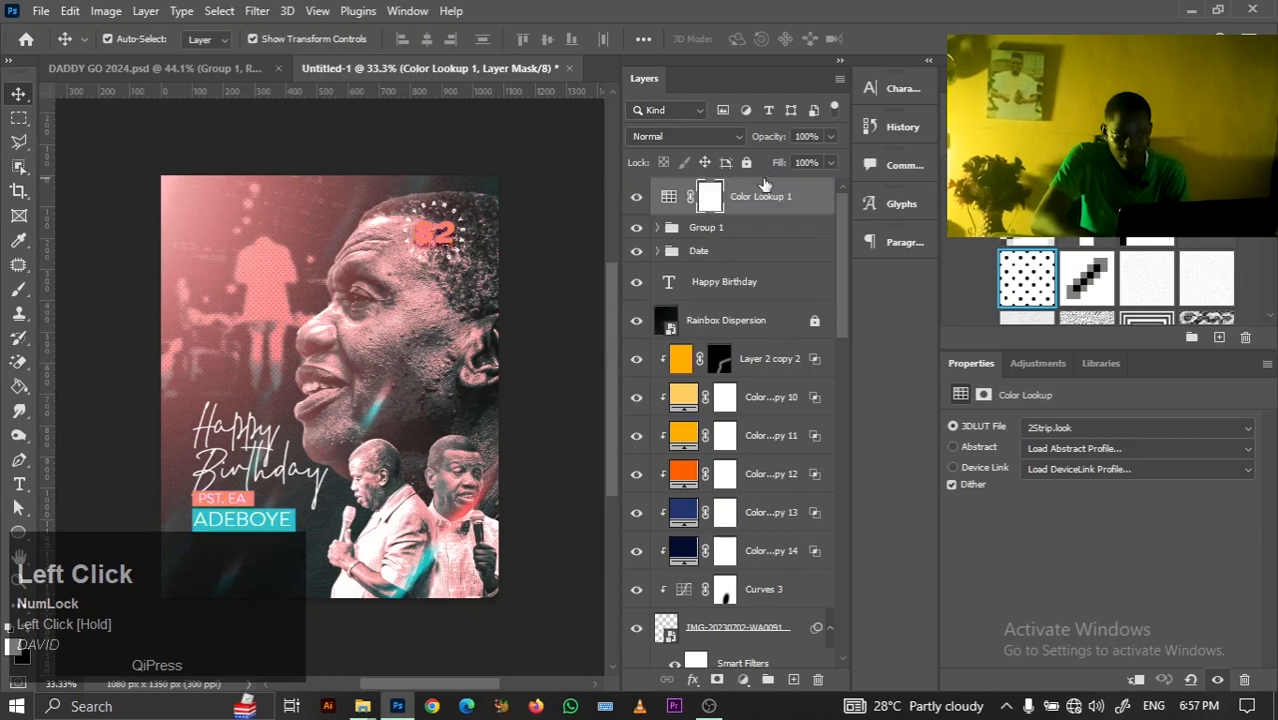
# Compare the poster with and without the Color Lookup 1 grading, leaving that adjustment layer hidden
pyautogui.click(588, 196)
pyautogui.click(635, 197)
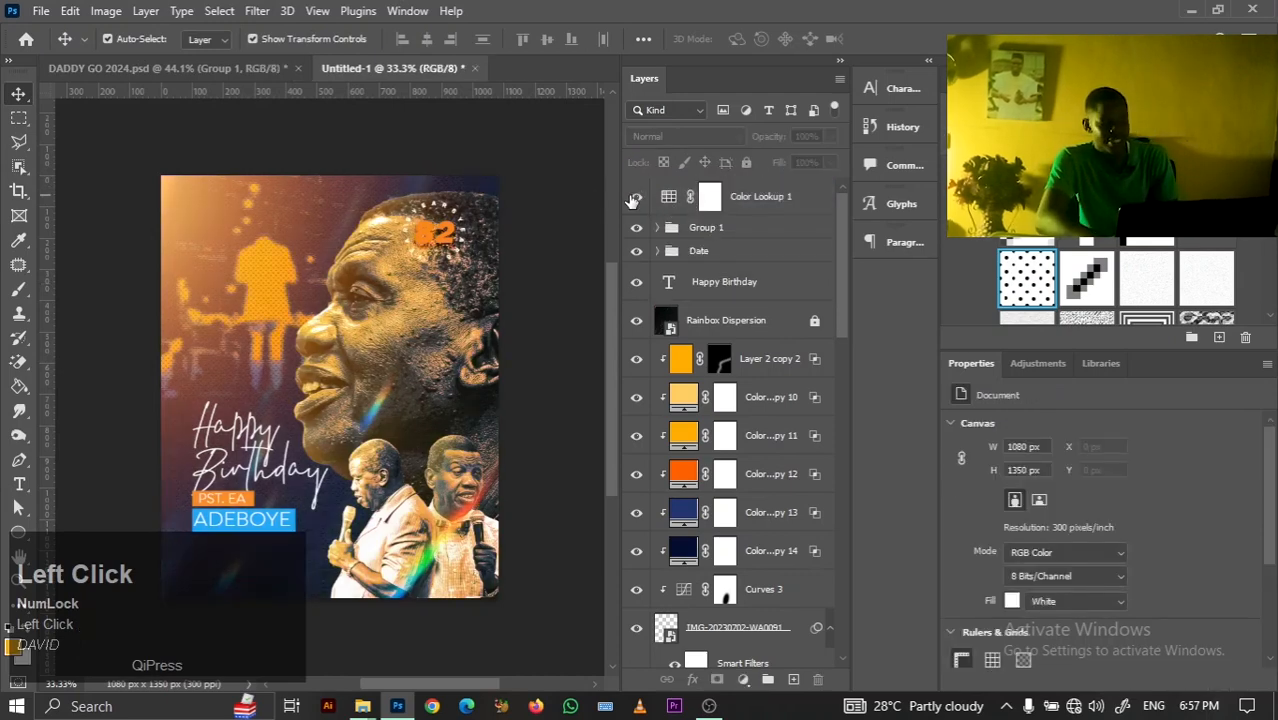
pyautogui.click(634, 198)
pyautogui.click(634, 198)
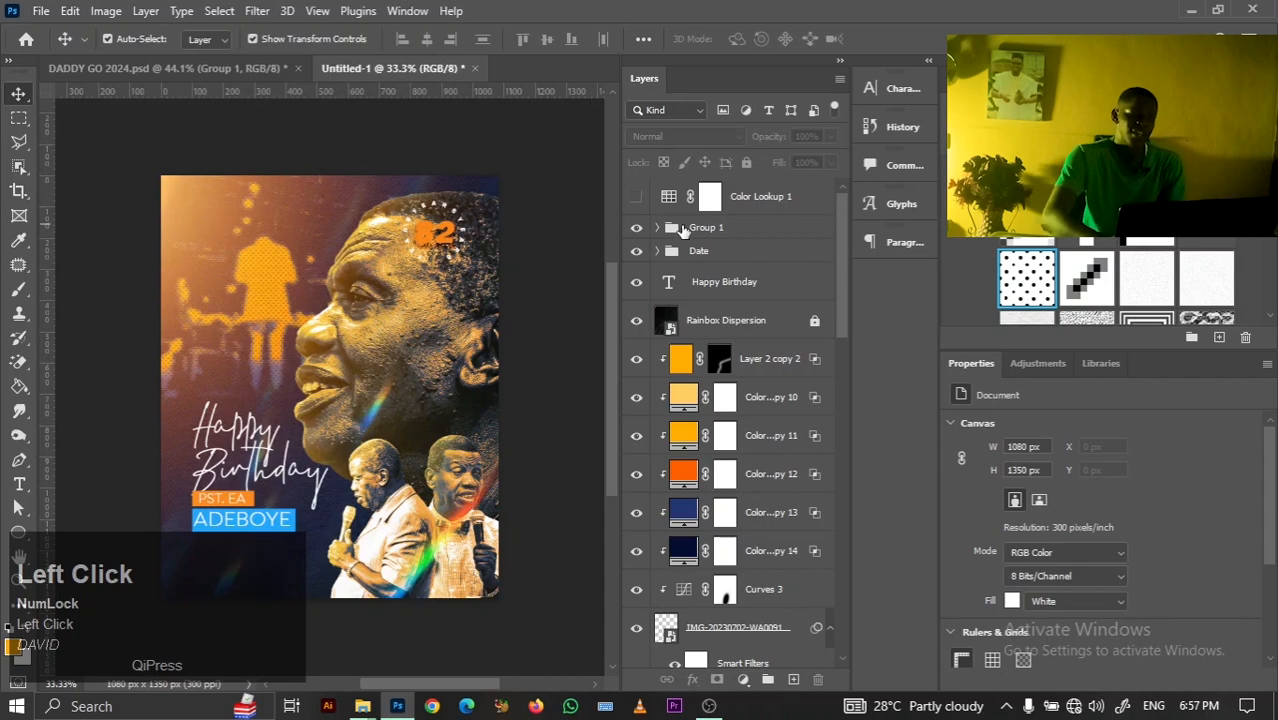
# Stamp all visible layers into a new layer above Group 1 and convert it to a smart object
pyautogui.click(714, 230)
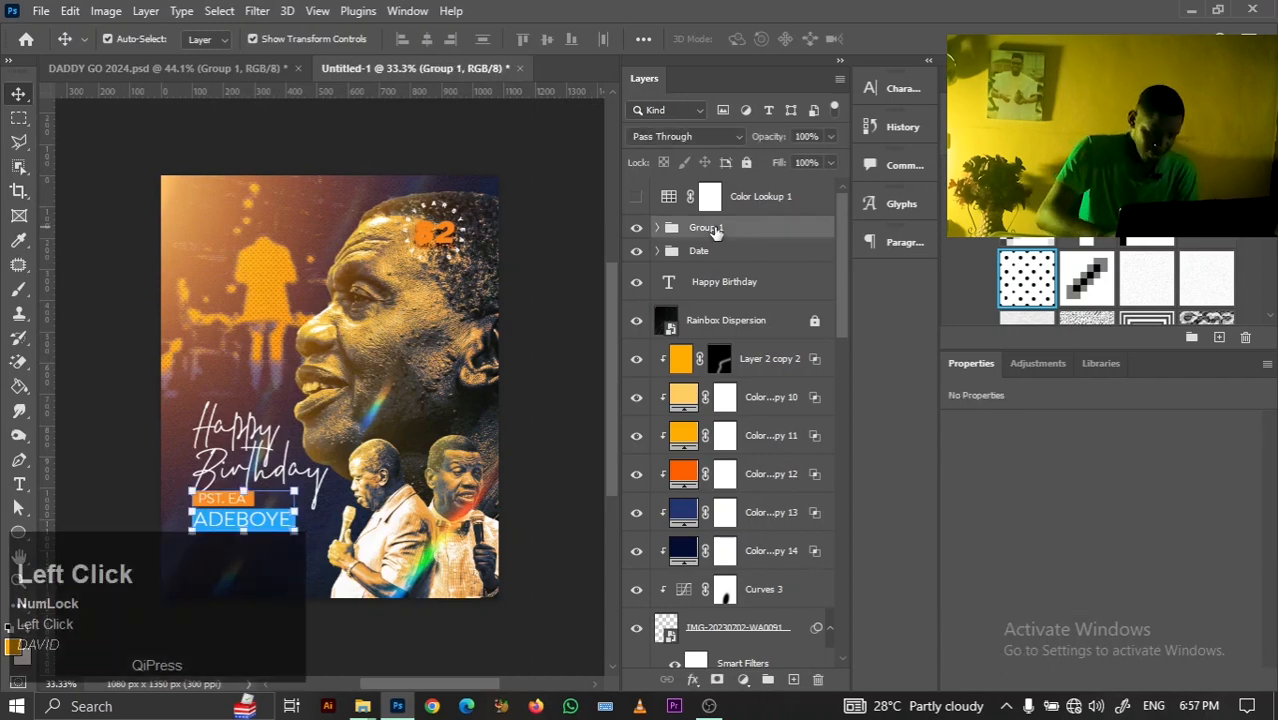
pyautogui.press('ctrl')
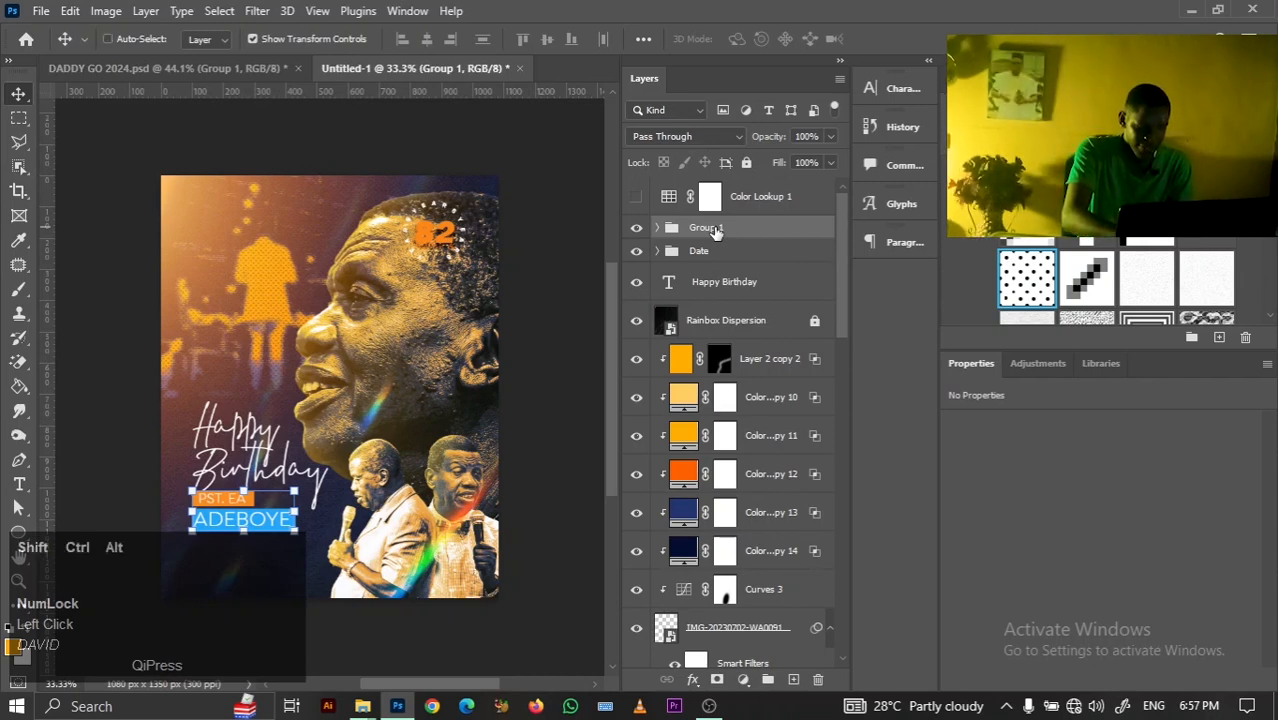
pyautogui.hotkey('ctrl', 'shift', 'alt', 'e')
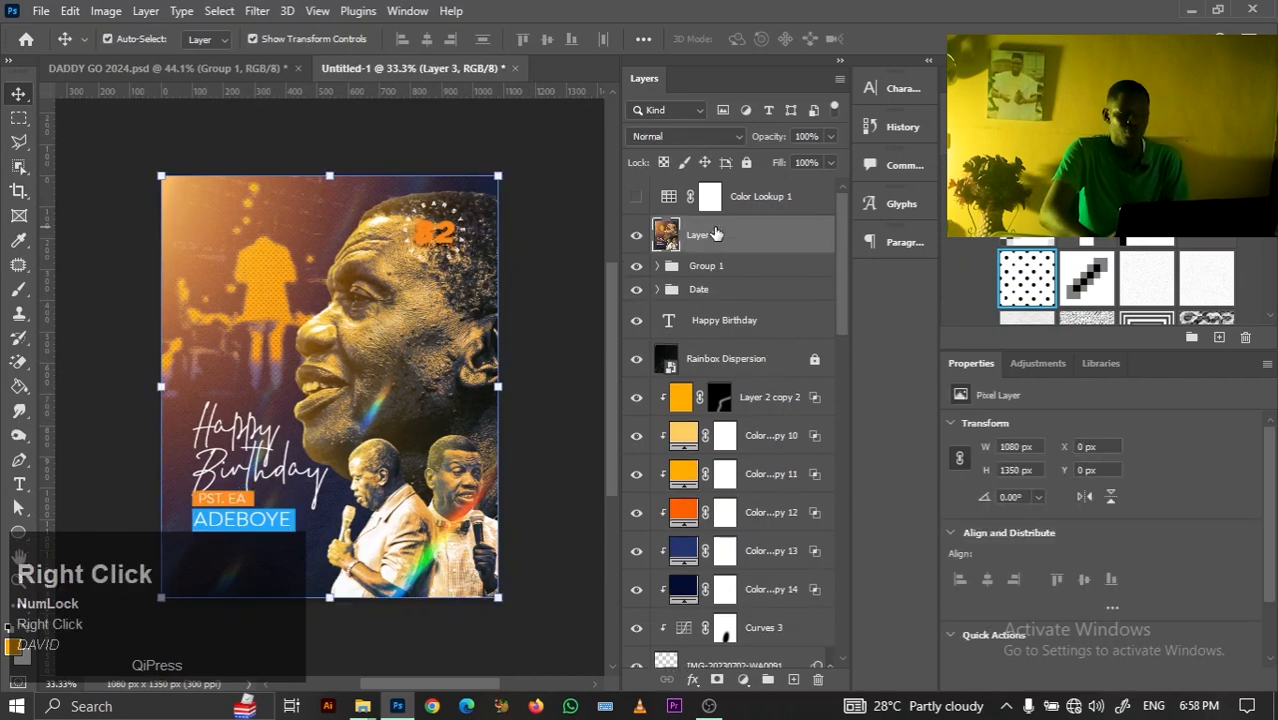
pyautogui.rightClick(715, 230)
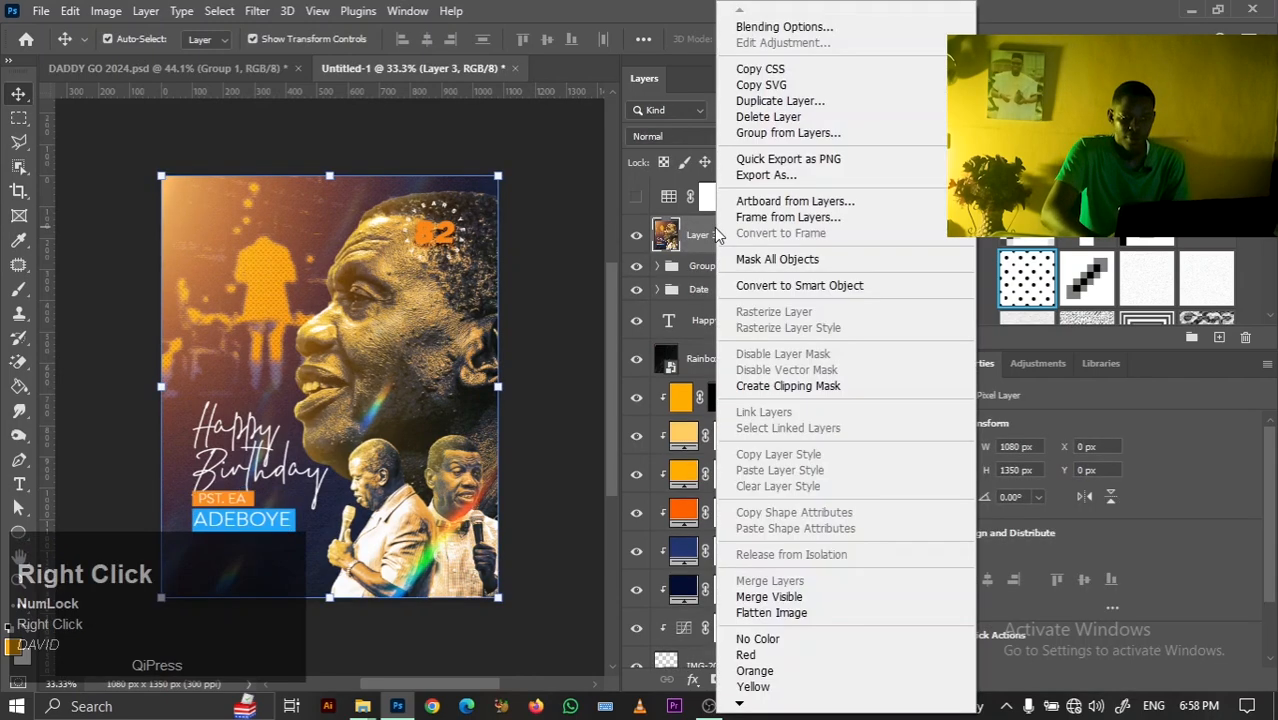
pyautogui.click(778, 284)
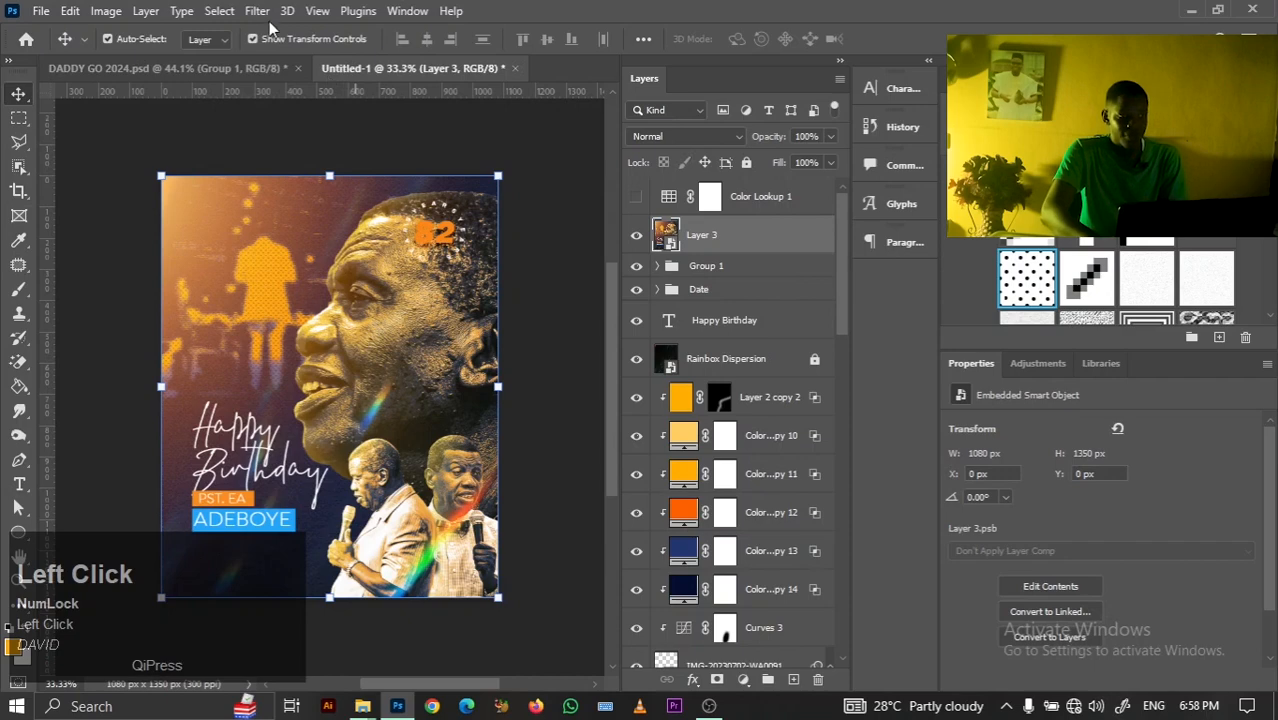
# Open the Camera Raw Filter on the stamped layer and set Contrast +18, Highlights +42, Shadows -4 and Blacks +25
pyautogui.click(258, 11)
pyautogui.click(330, 151)
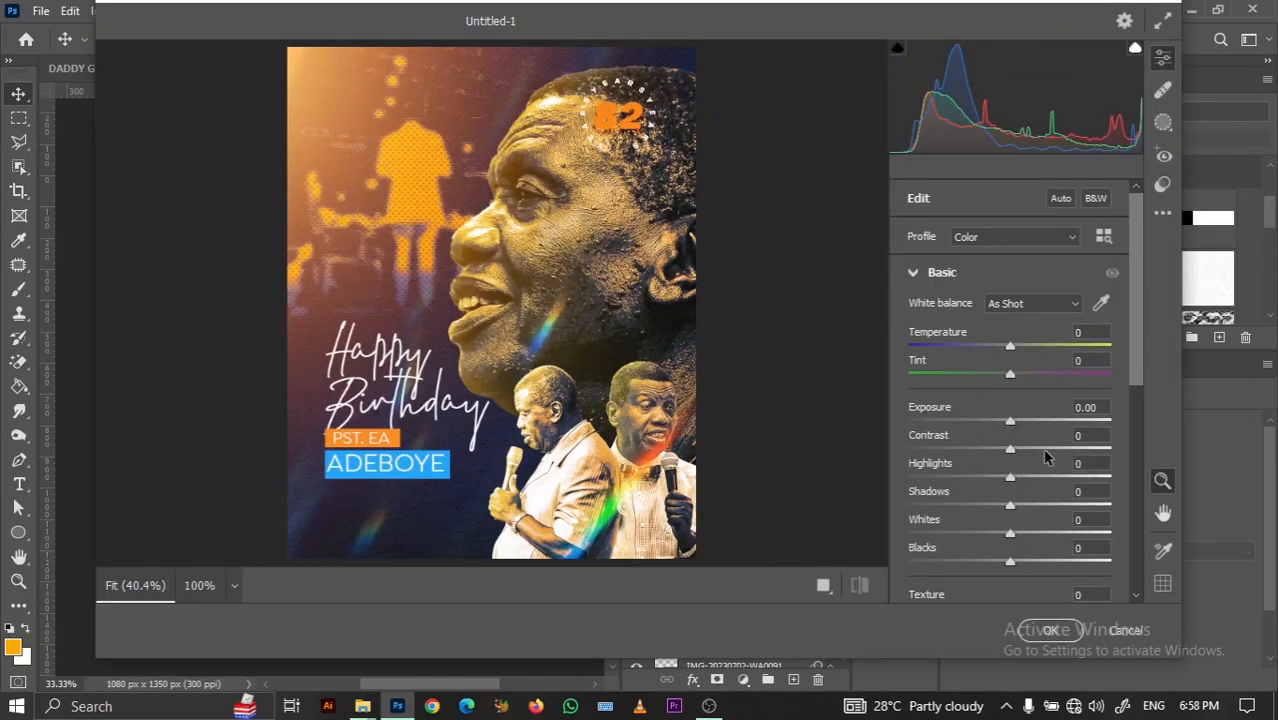
pyautogui.click(1028, 449)
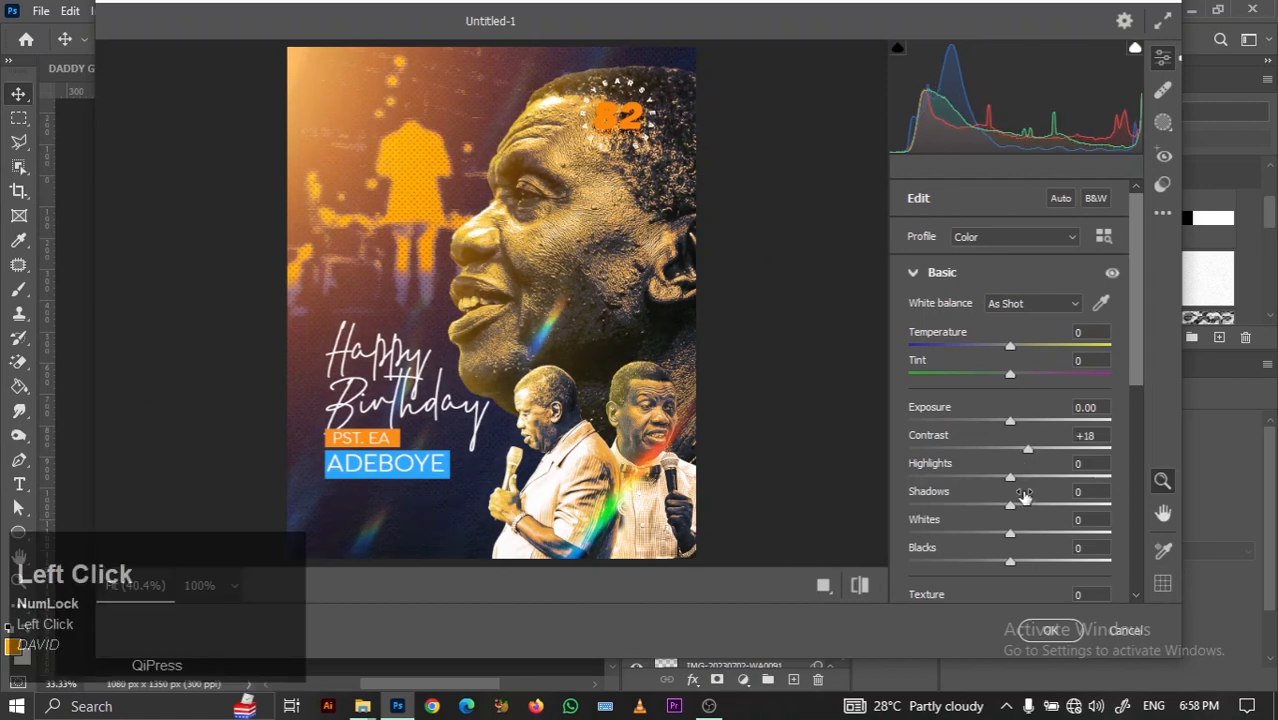
pyautogui.moveTo(1073, 490); pyautogui.dragTo(1082, 483)
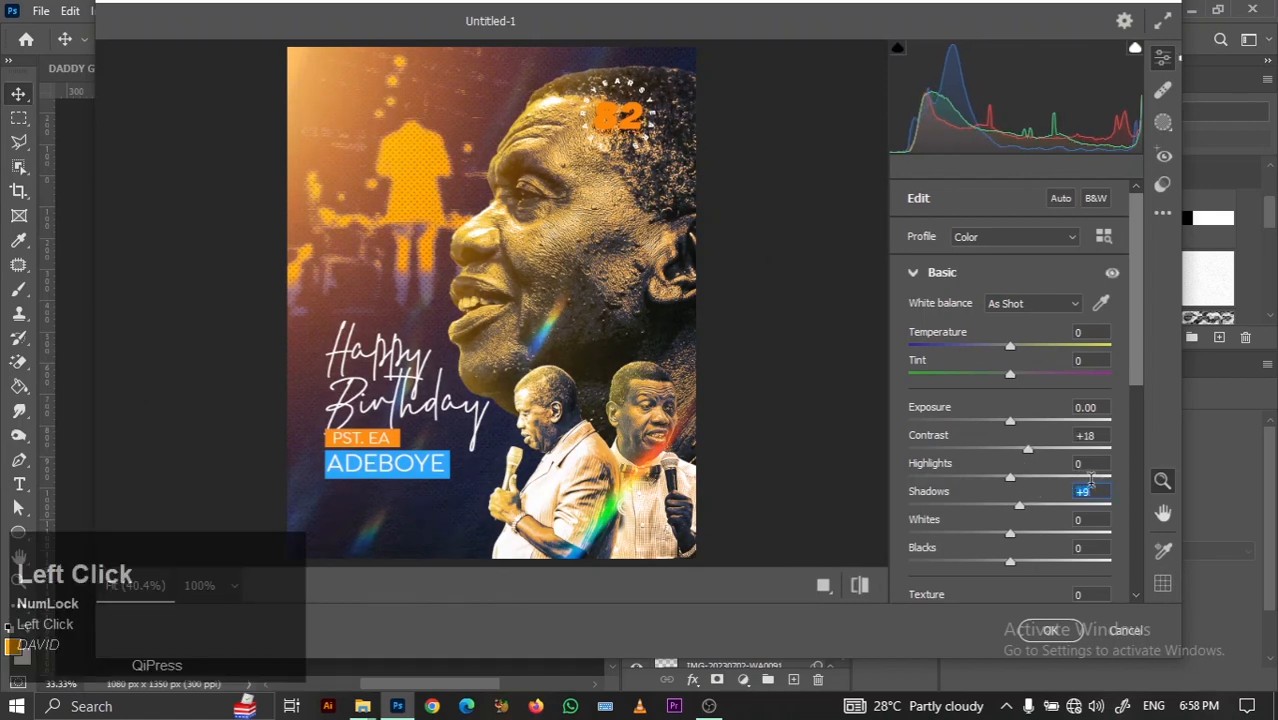
pyautogui.click(1052, 479)
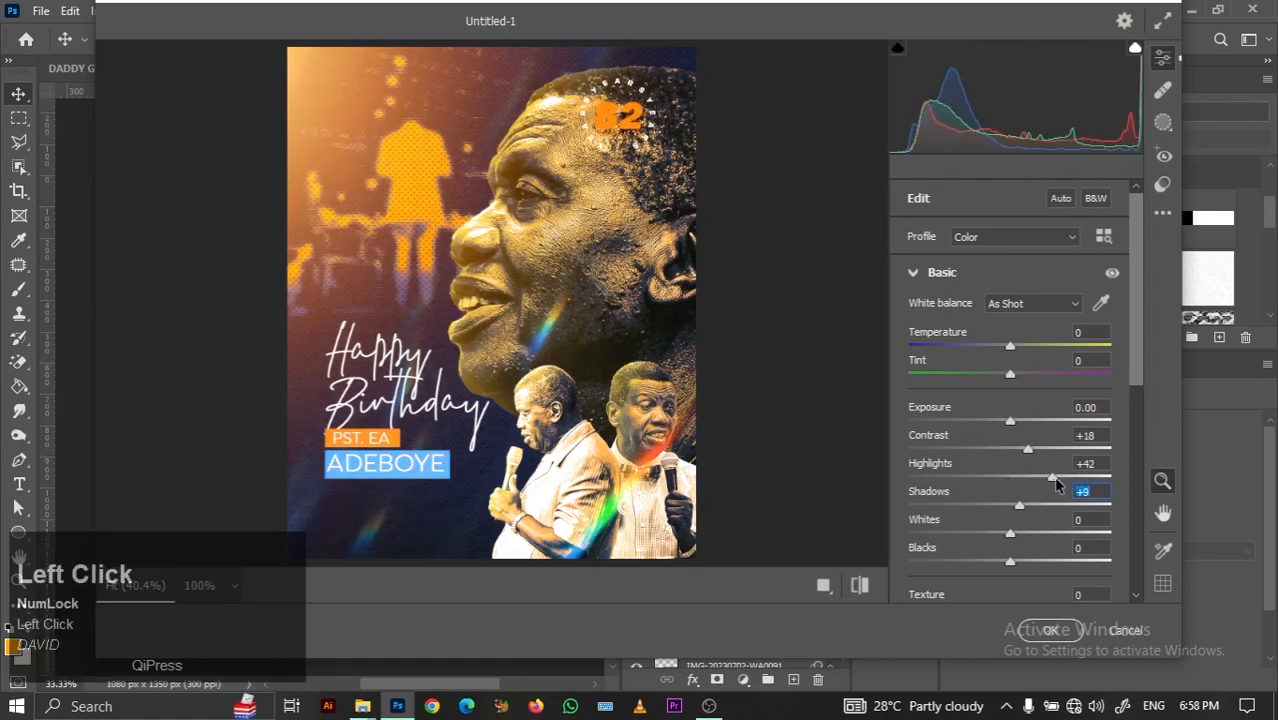
pyautogui.moveTo(1020, 506); pyautogui.dragTo(1006, 506)
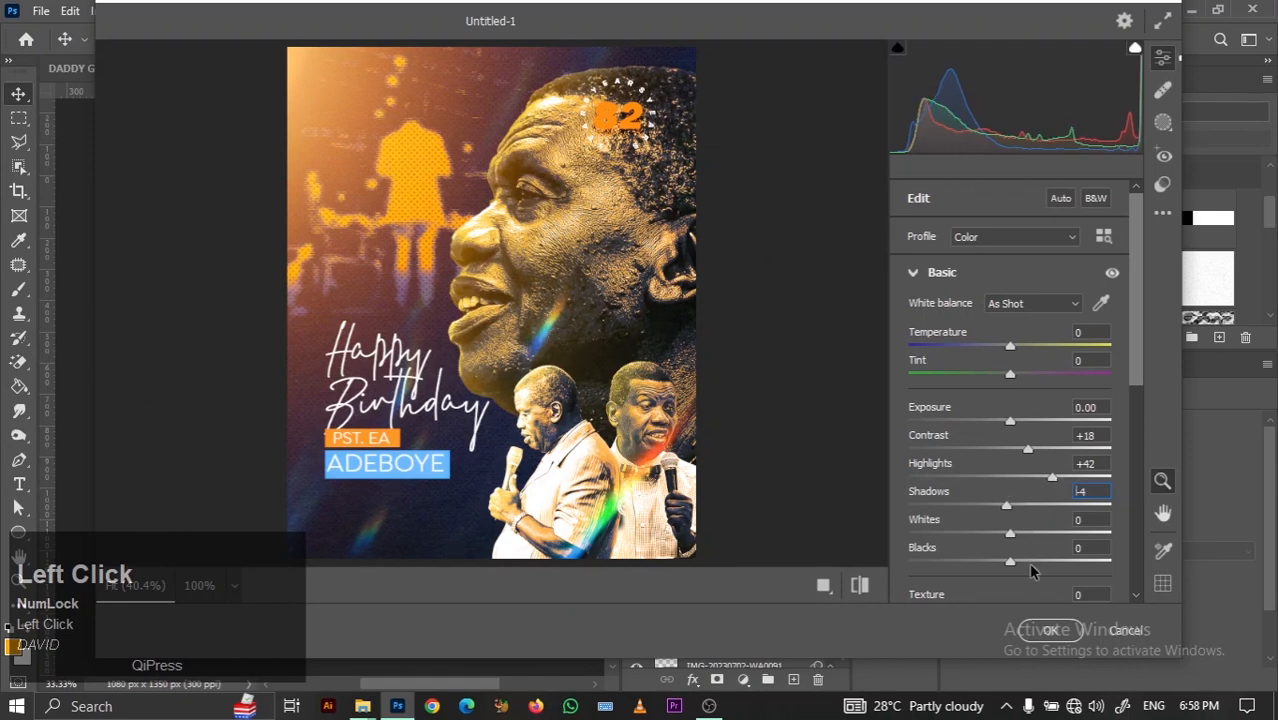
pyautogui.click(1034, 562)
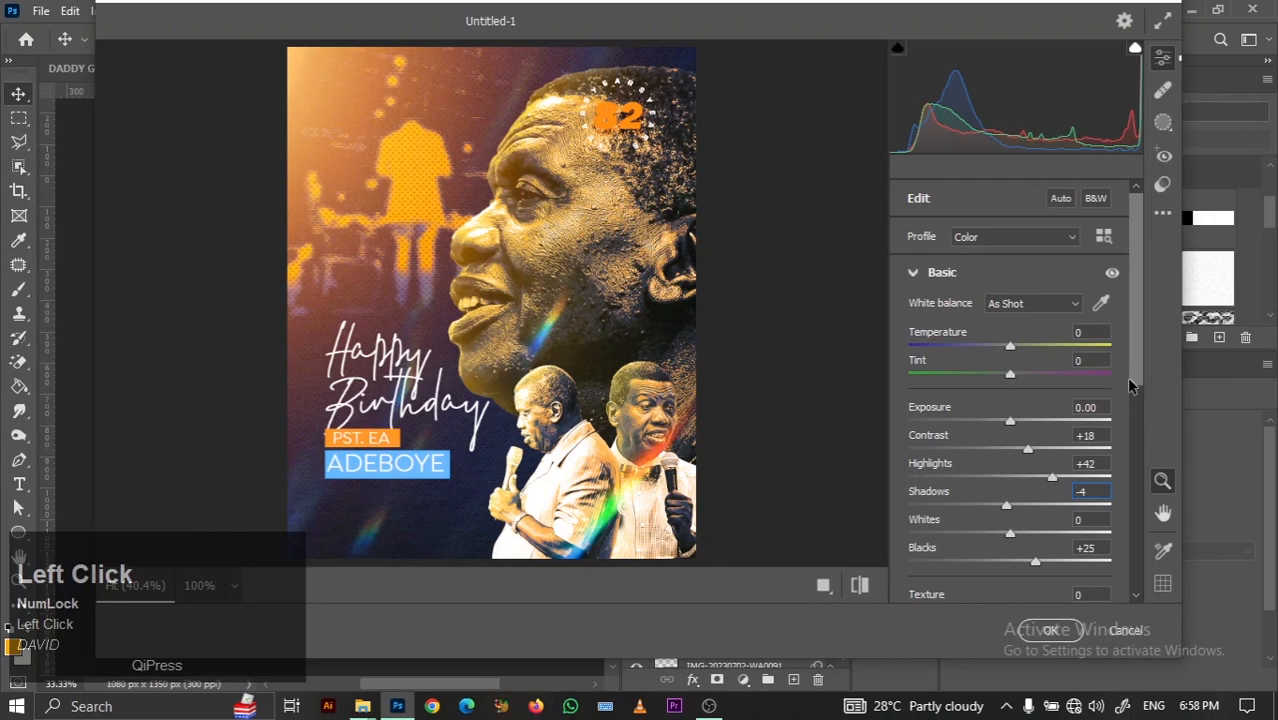
# Set Texture to +24 and Sharpening to 23, and apply the Camera Raw Filter
pyautogui.moveTo(1132, 380); pyautogui.dragTo(1133, 411)
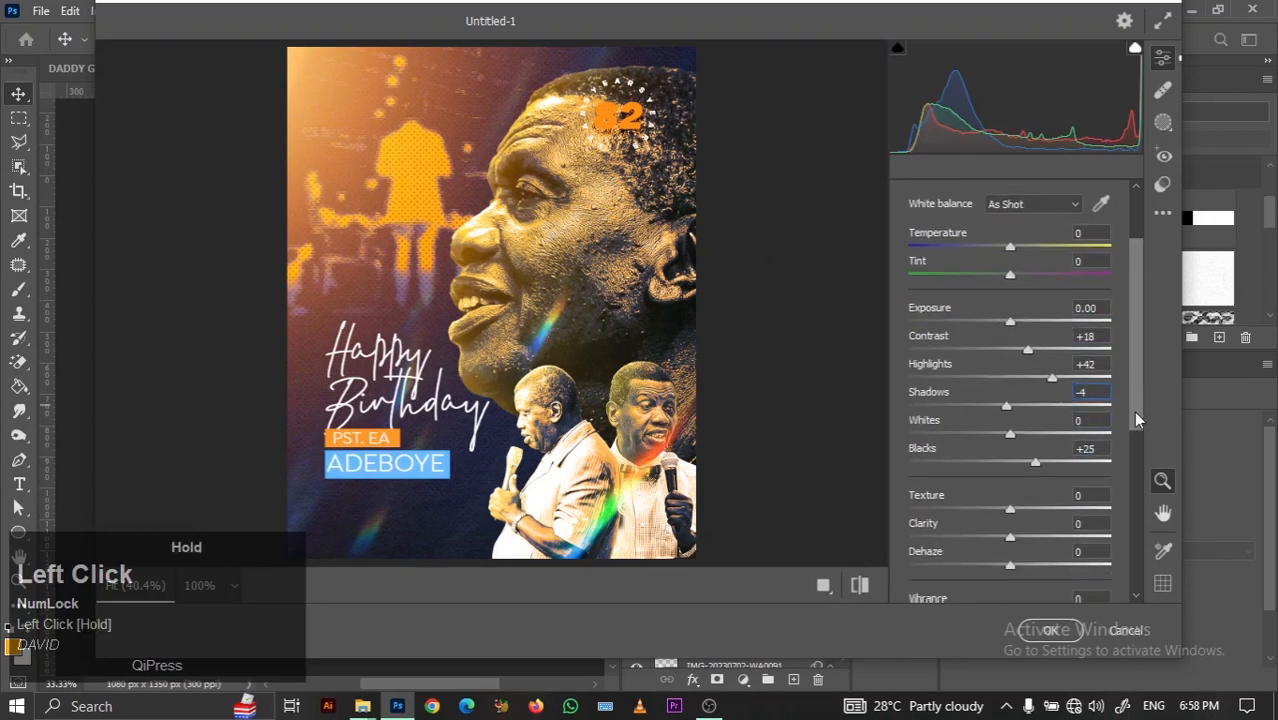
pyautogui.click(1065, 509)
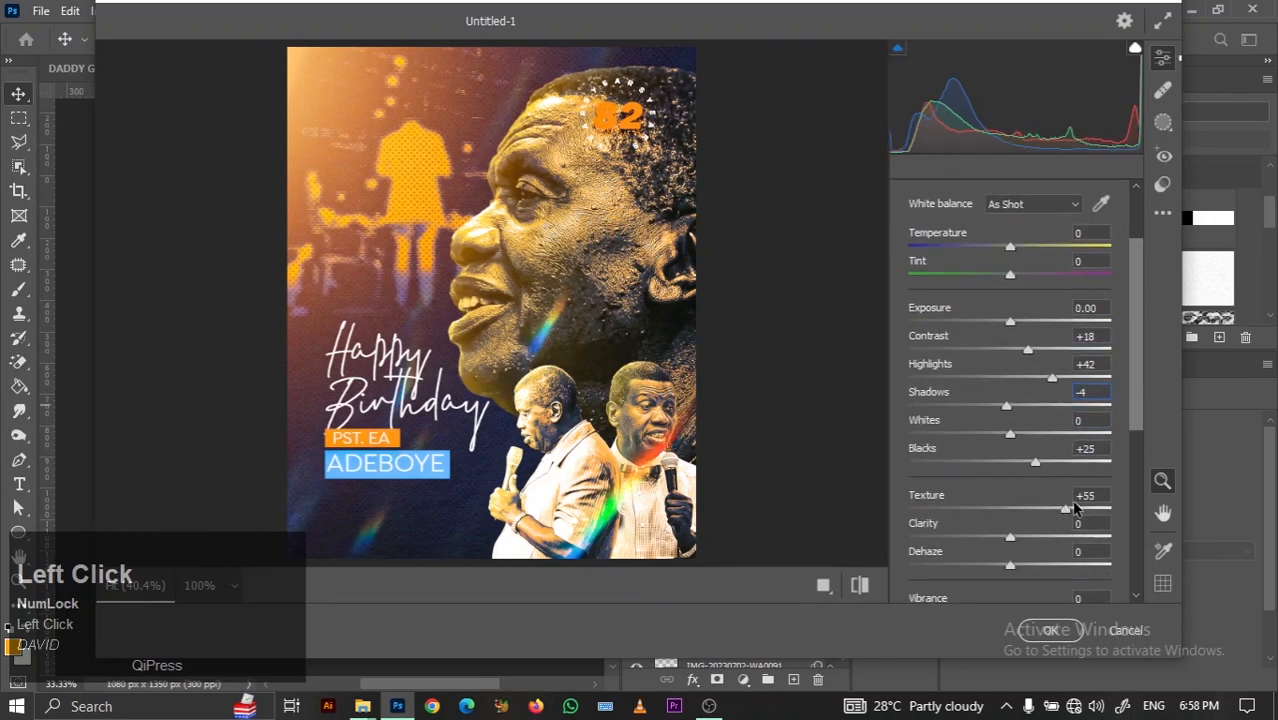
pyautogui.moveTo(1074, 508); pyautogui.dragTo(1046, 515)
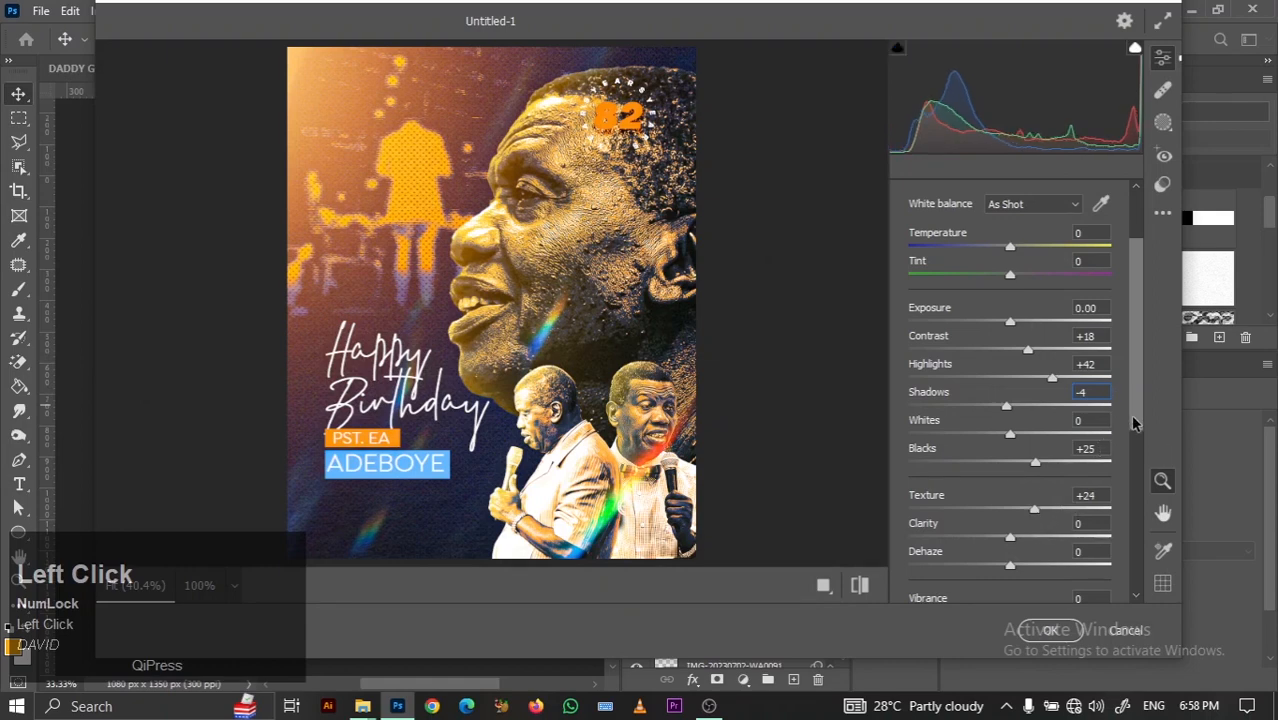
pyautogui.moveTo(1133, 424); pyautogui.dragTo(1135, 503)
pyautogui.click(921, 505)
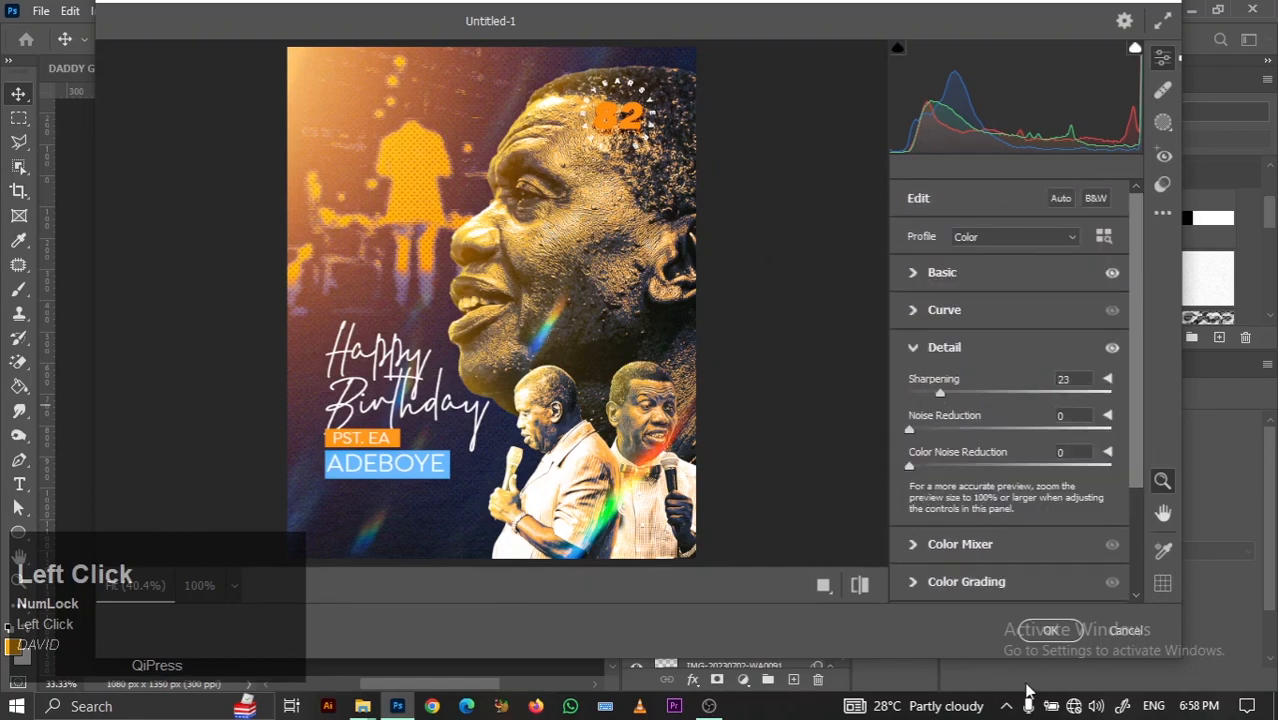
pyautogui.click(1030, 638)
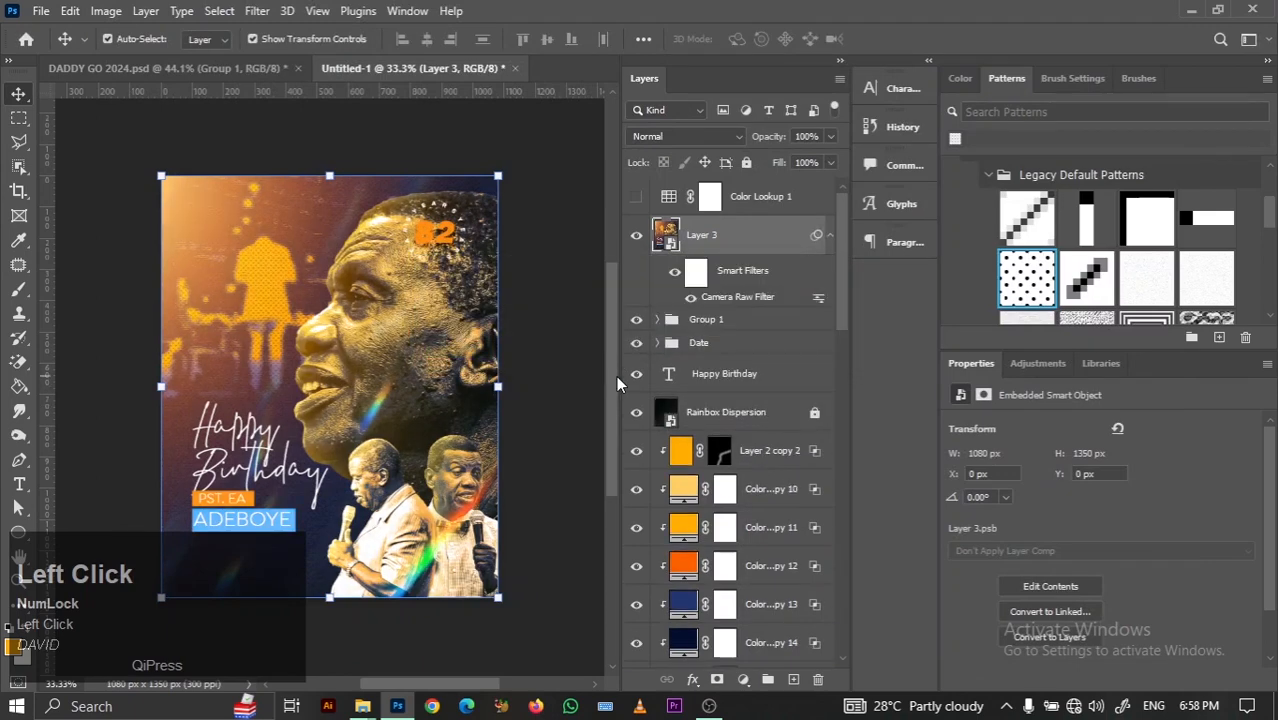
# Compare the sharpened poster with and without the Color Lookup 1 grading, leaving that adjustment layer visible
pyautogui.click(567, 277)
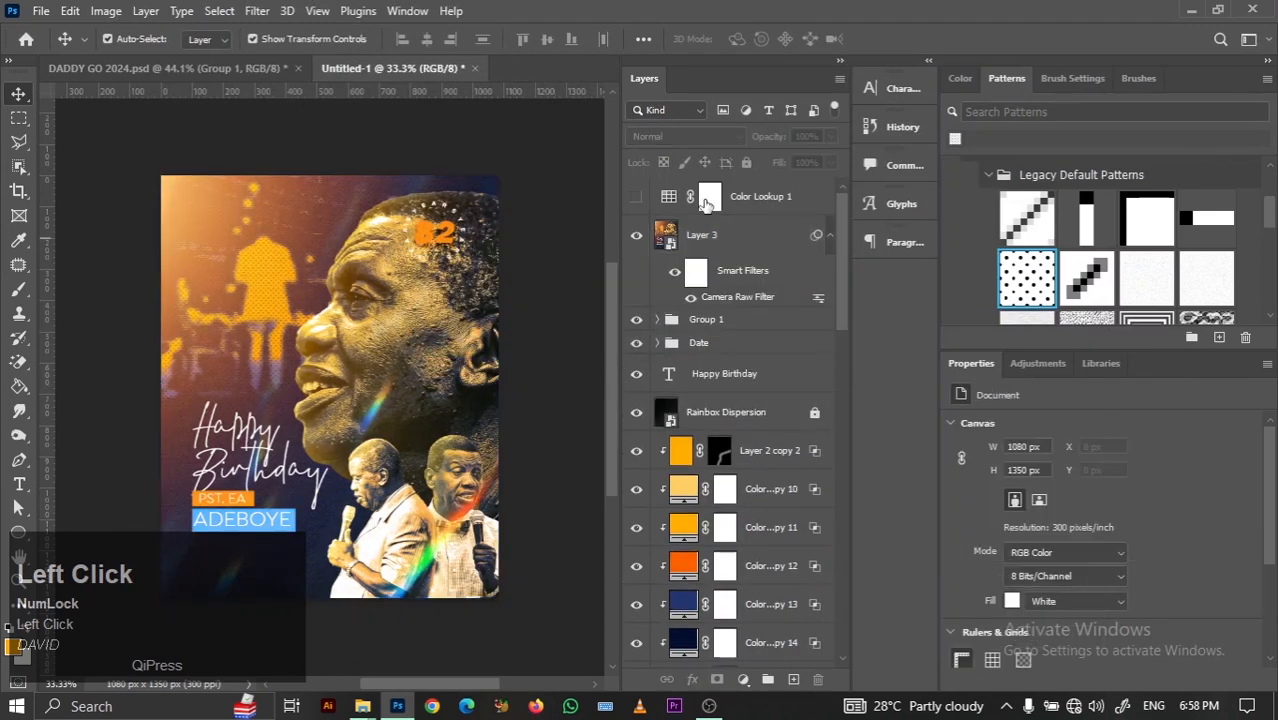
pyautogui.click(636, 195)
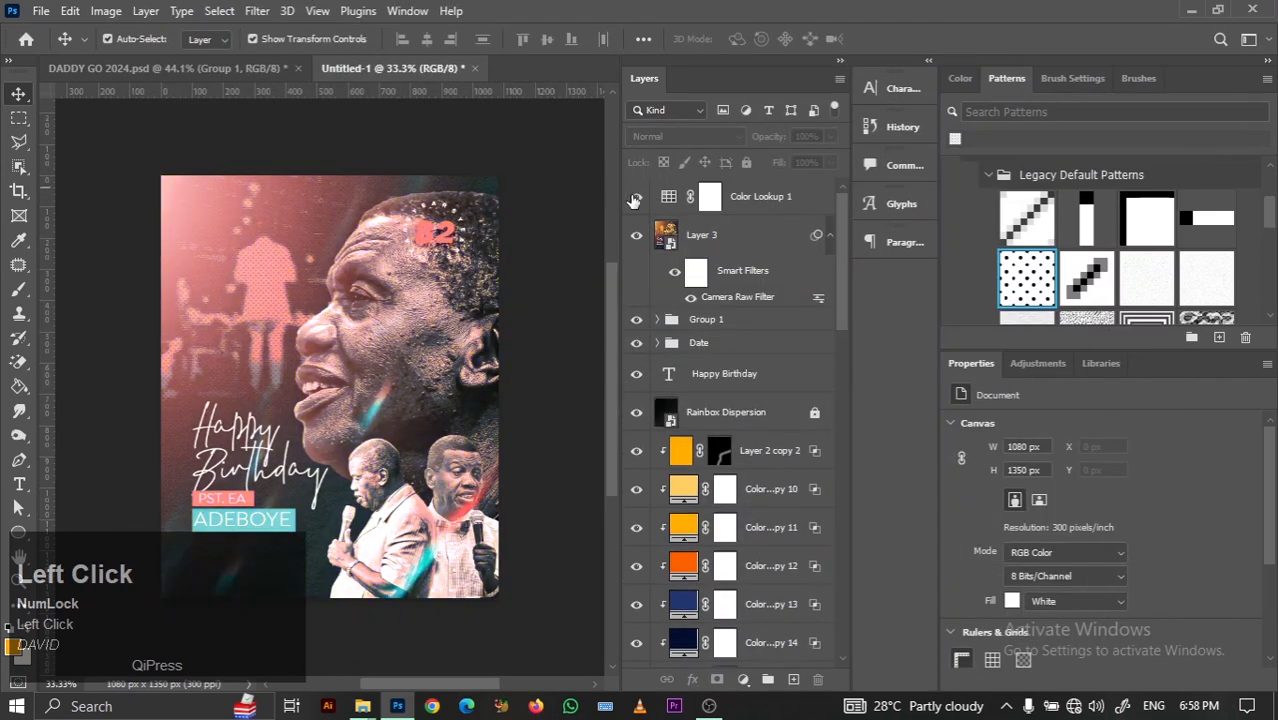
pyautogui.click(634, 198)
pyautogui.click(634, 198)
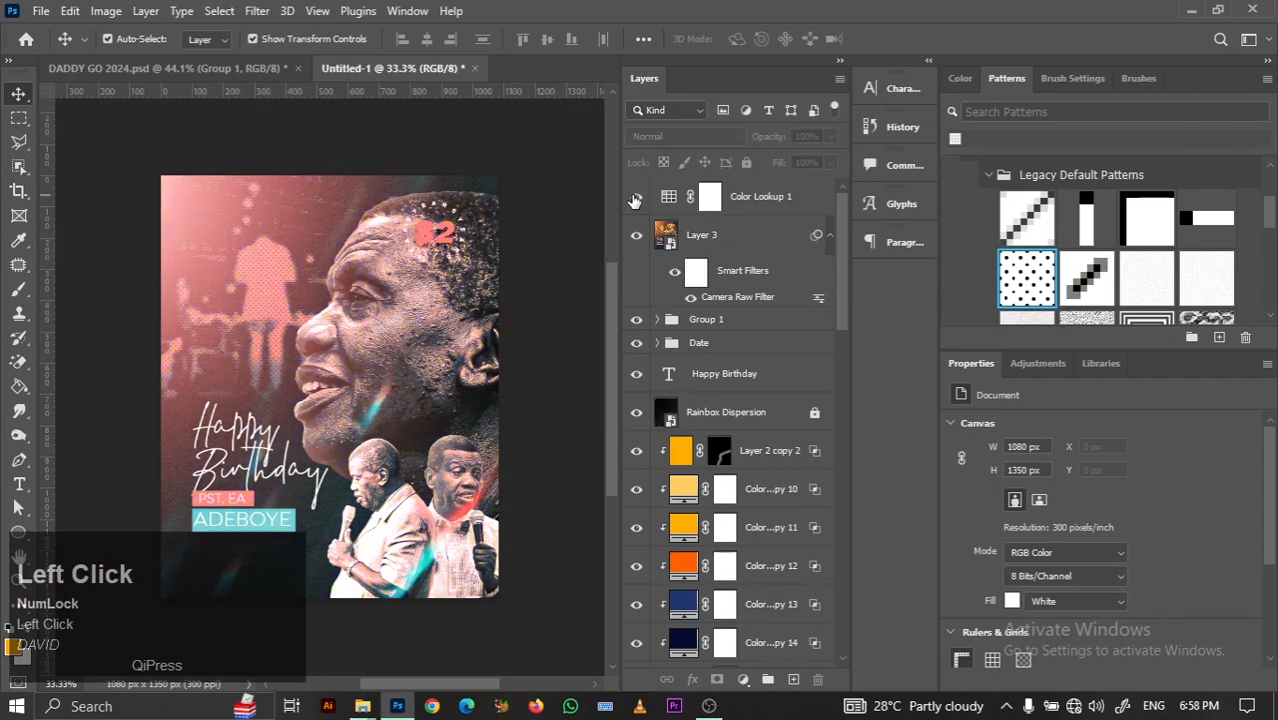